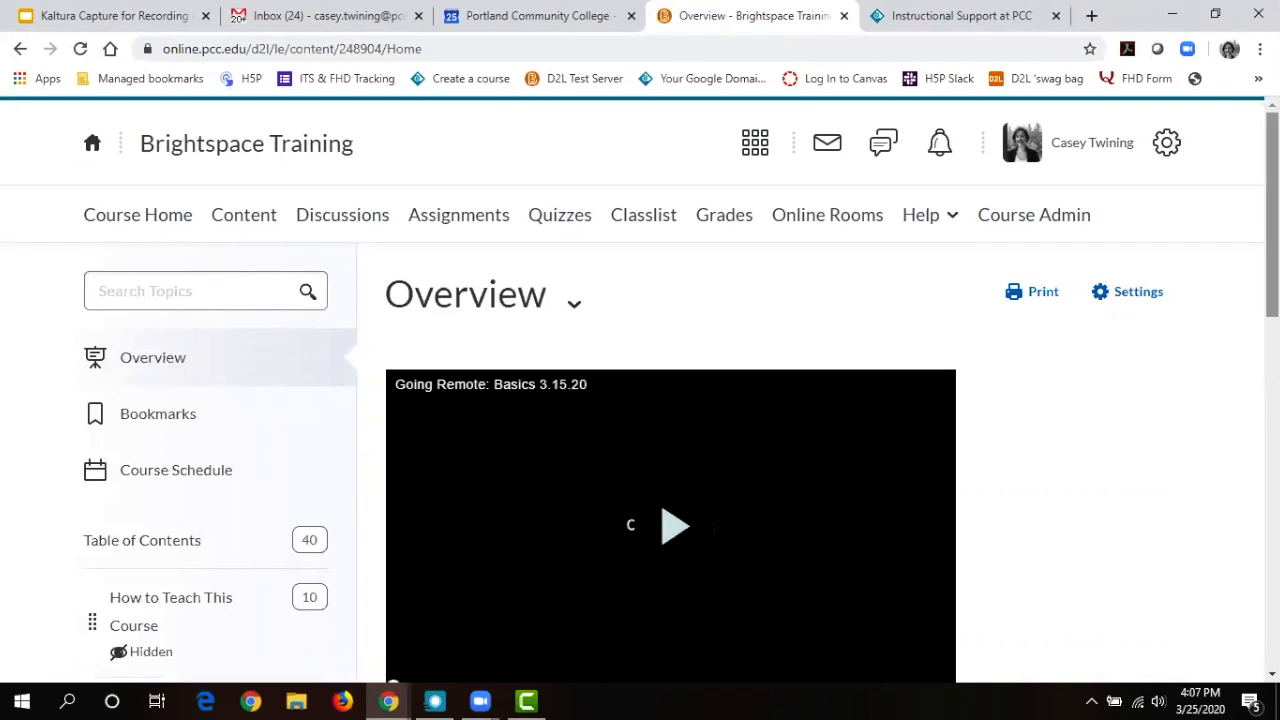
Look over the Overview page of the Brightspace Training course and open its Course Information module.
scroll(640, 400, "down", 3)
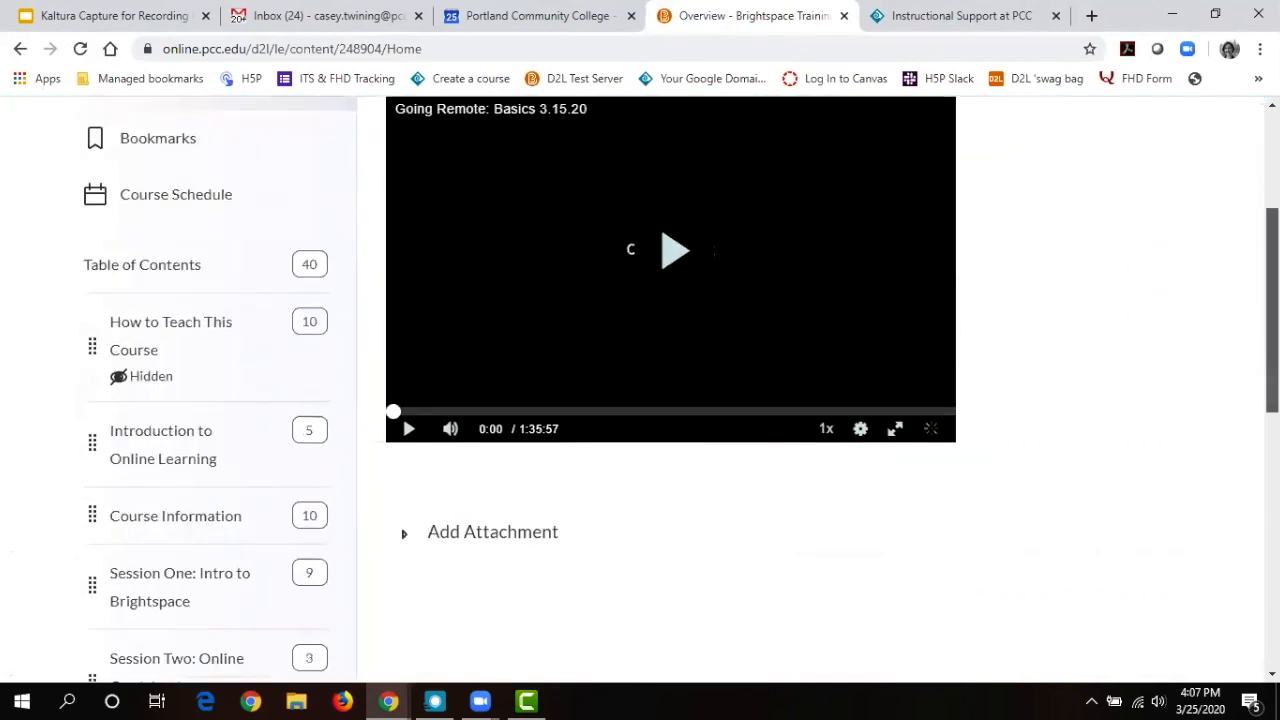
scroll(640, 400, "up", 1)
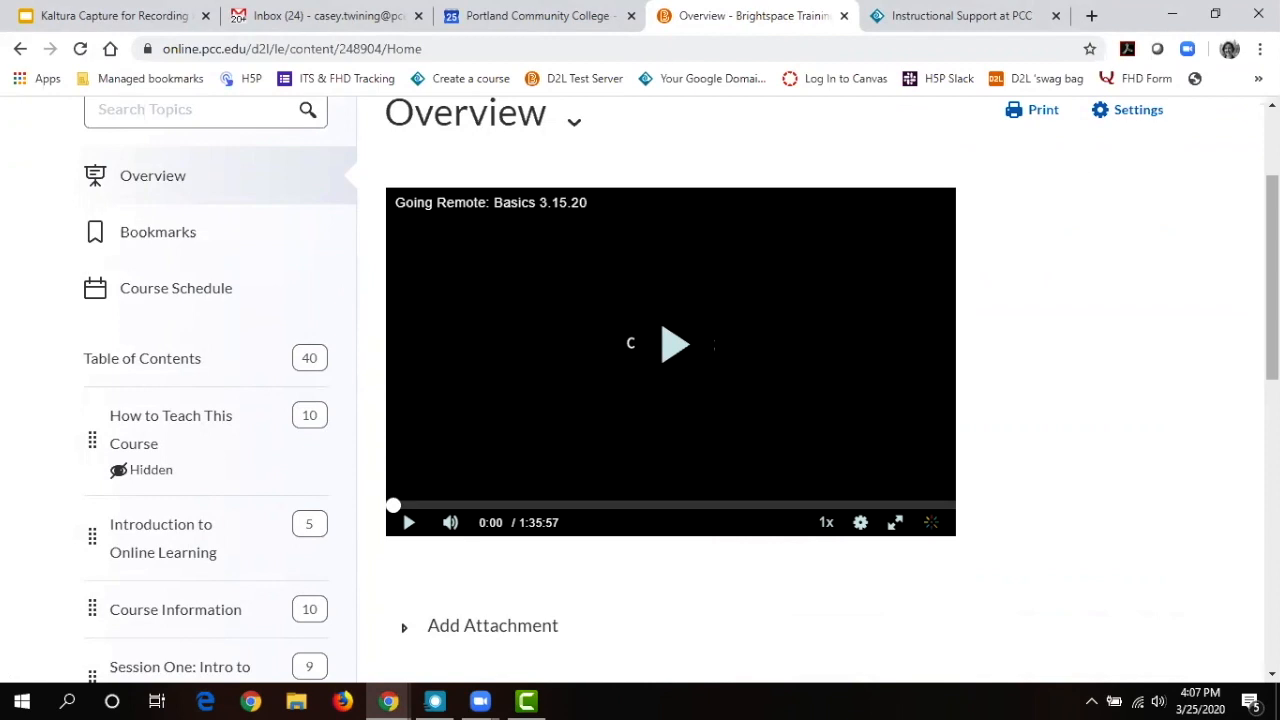
scroll(1004, 331, "down", 2)
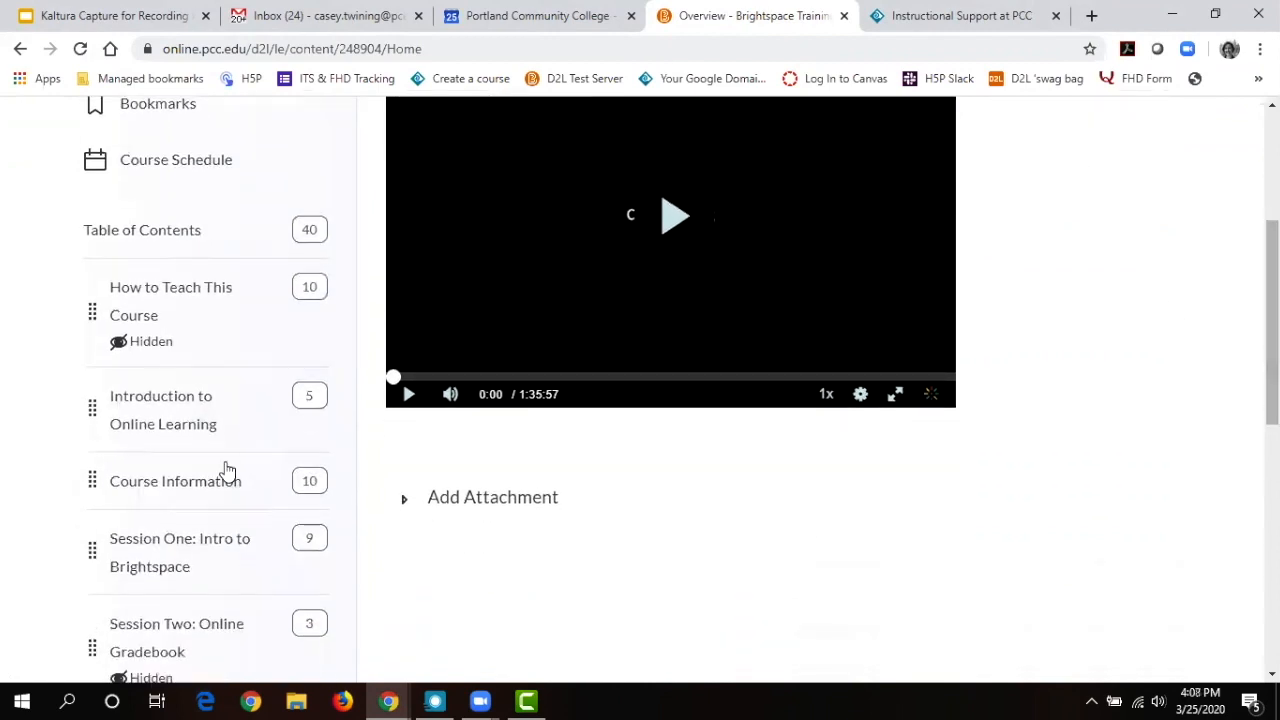
left_click(175, 482)
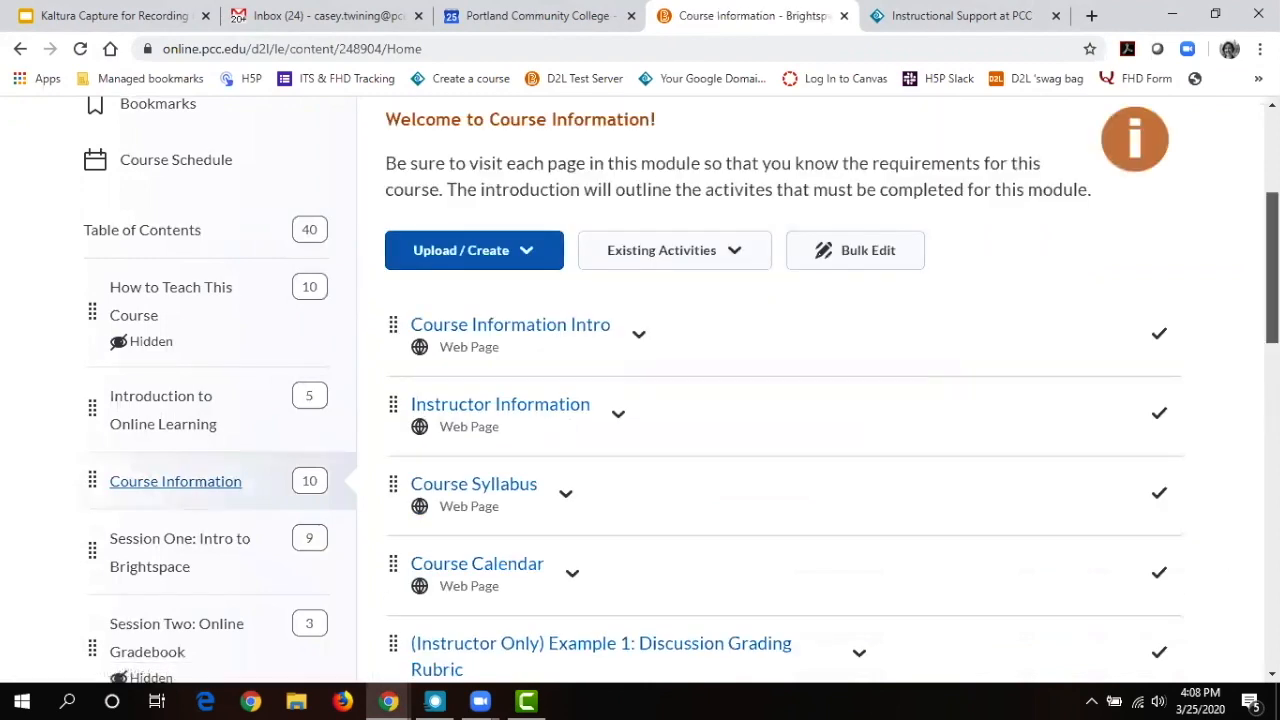
Open the Basic_Campus_New_Template course in a new browser tab and display its Course Information module.
scroll(204, 492, "up", 3)
scroll(640, 390, "up", 1)
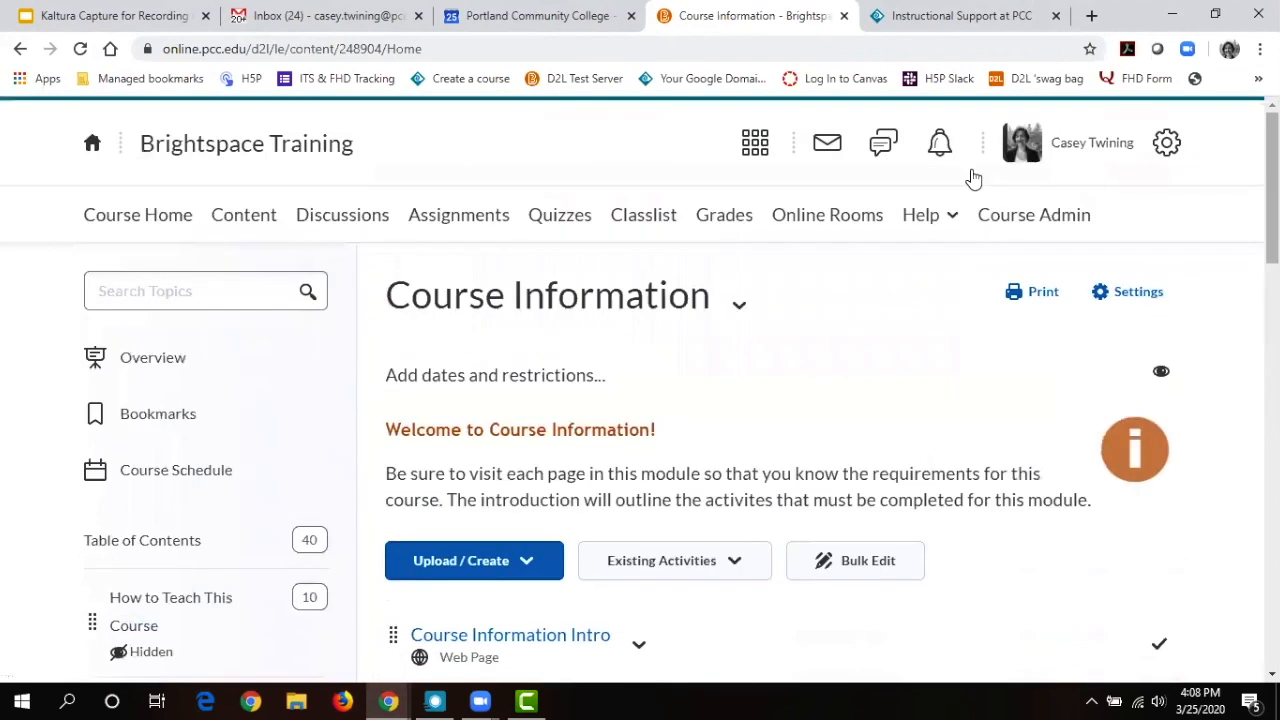
left_click(745, 150)
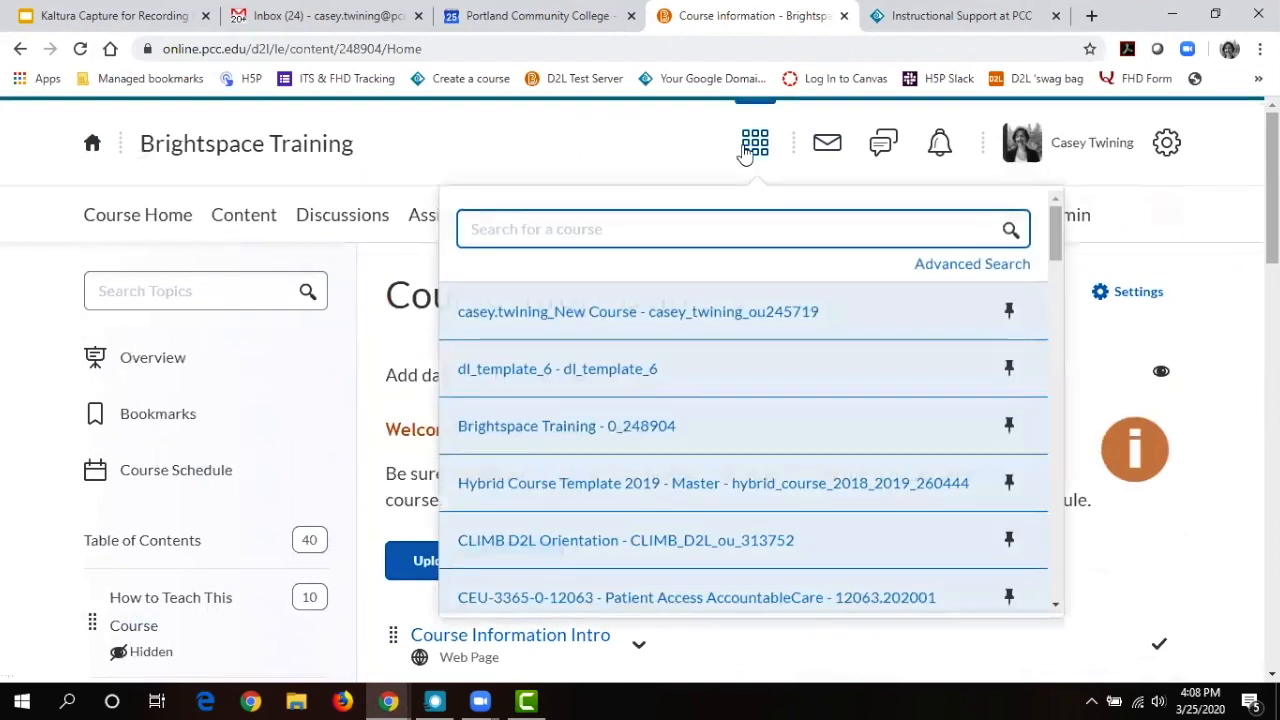
left_click_drag(1055, 240, 1056, 249)
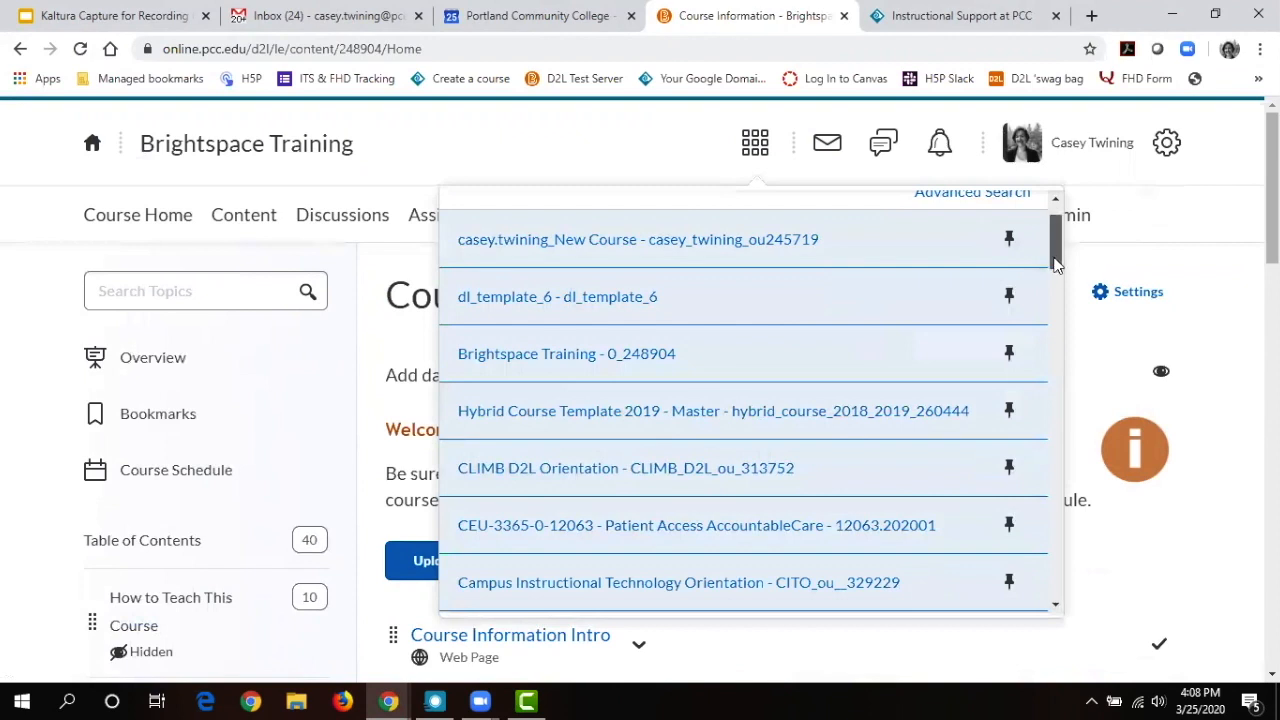
scroll(1052, 265, "down", 2)
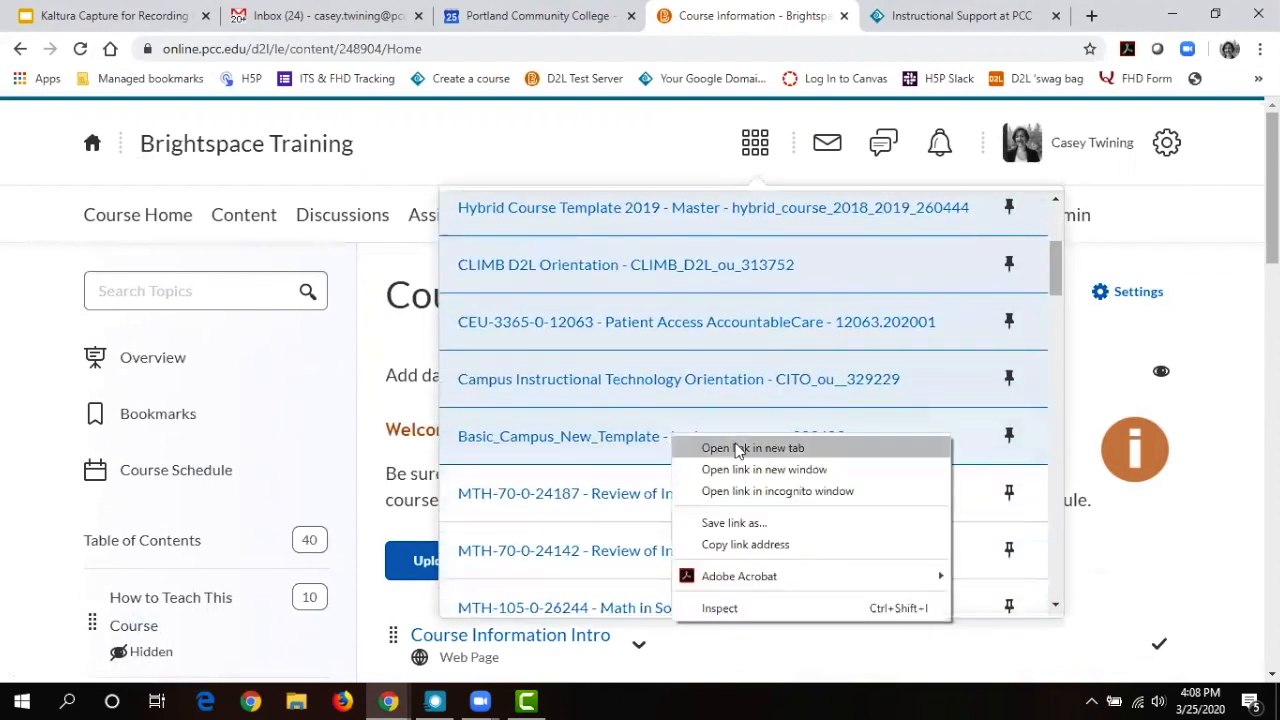
left_click(737, 450)
left_click(800, 15)
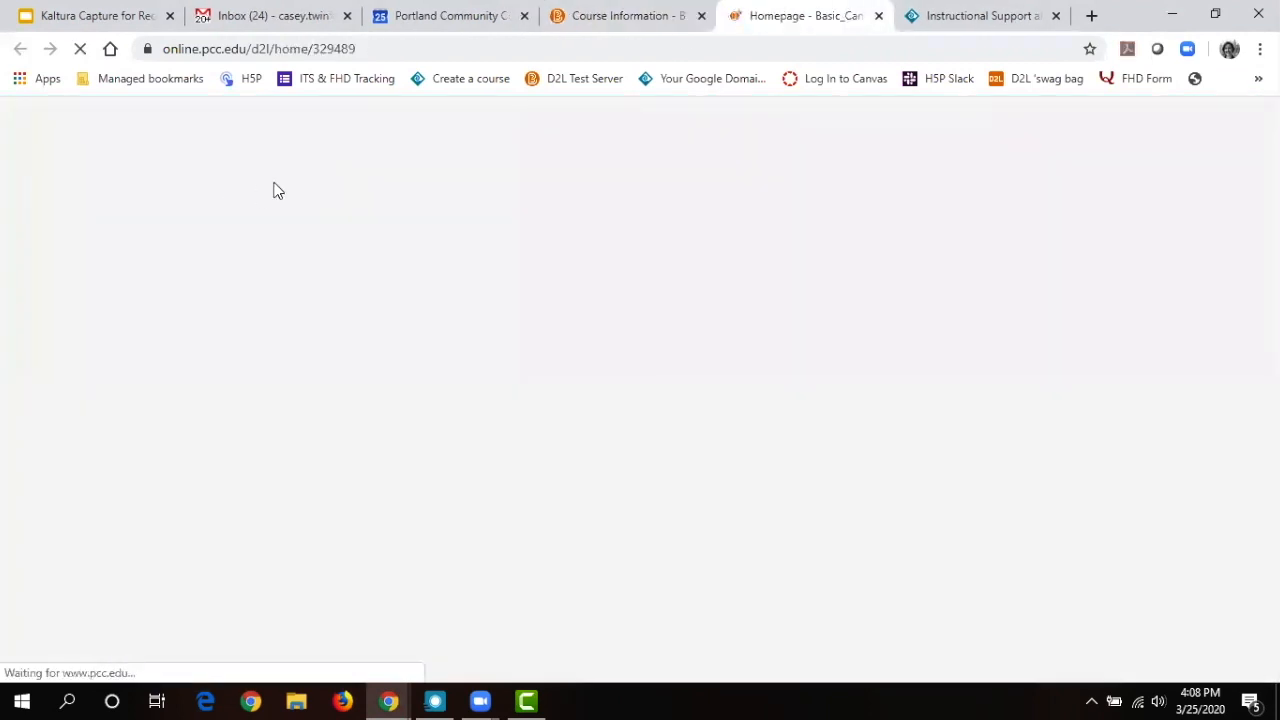
left_click(241, 222)
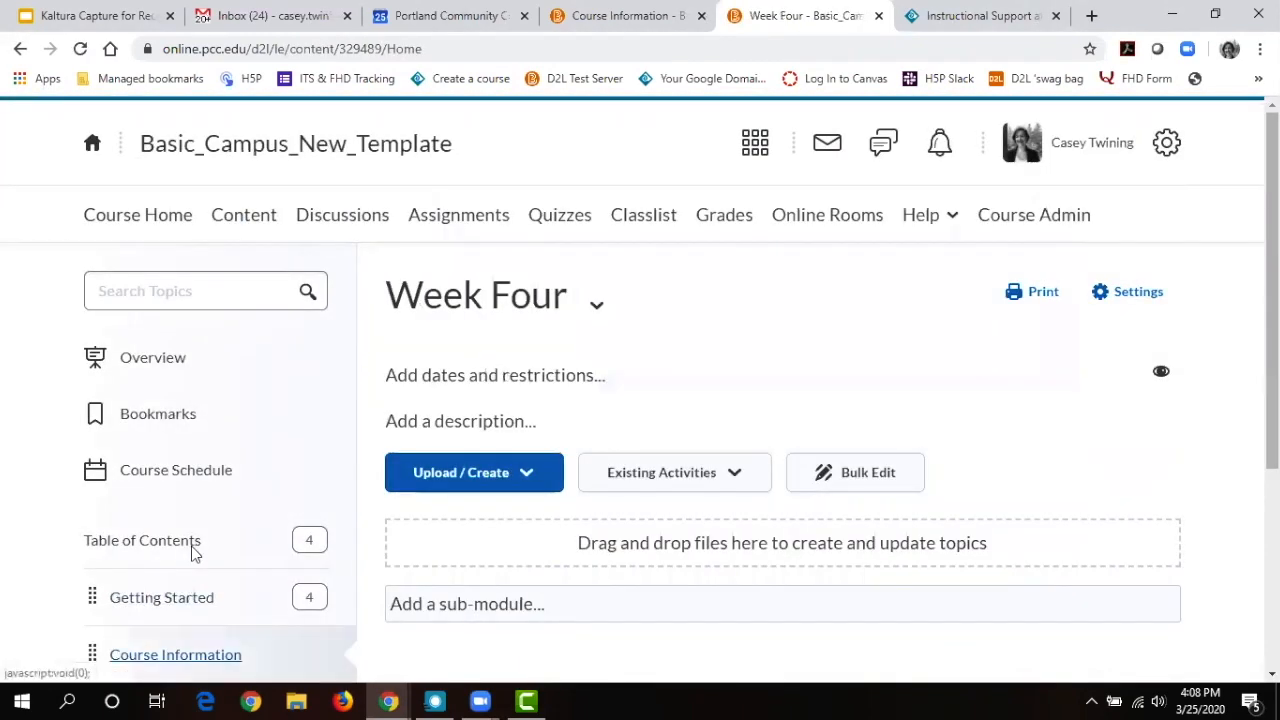
scroll(195, 553, "down", 2)
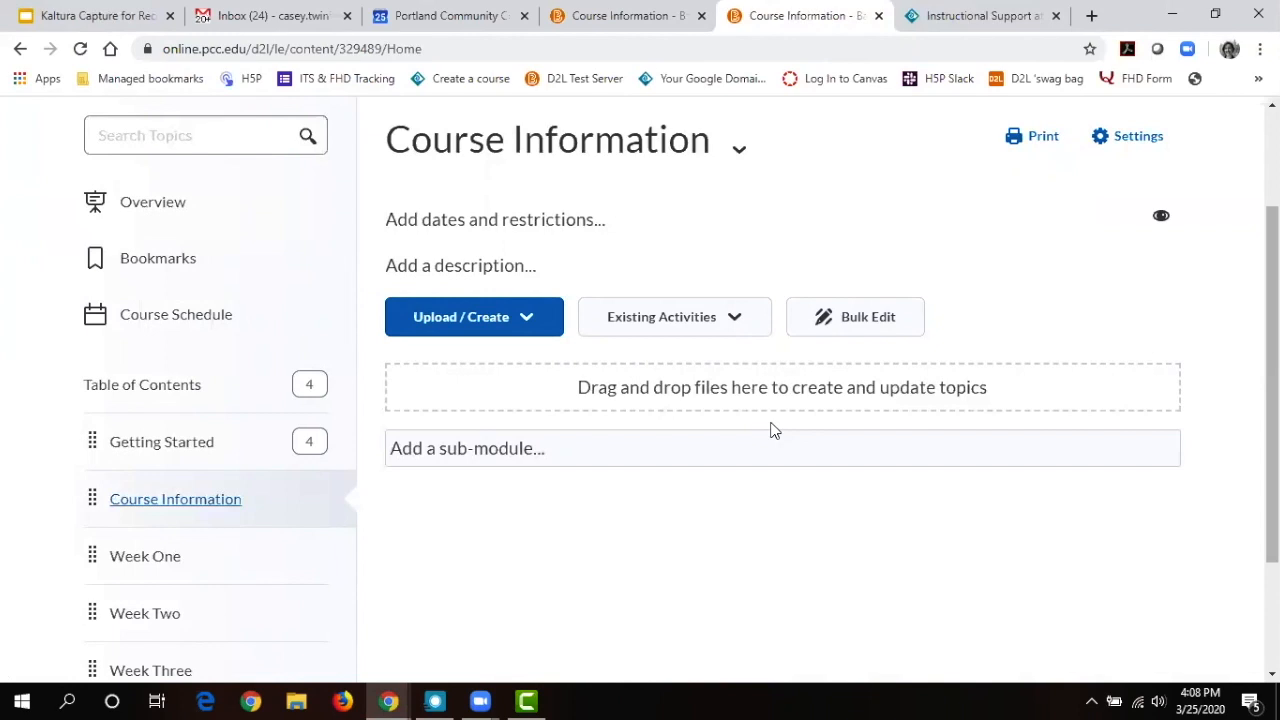
Return to the Brightspace Training course, dismiss the course list and review the topics in its Course Information module.
left_click(652, 10)
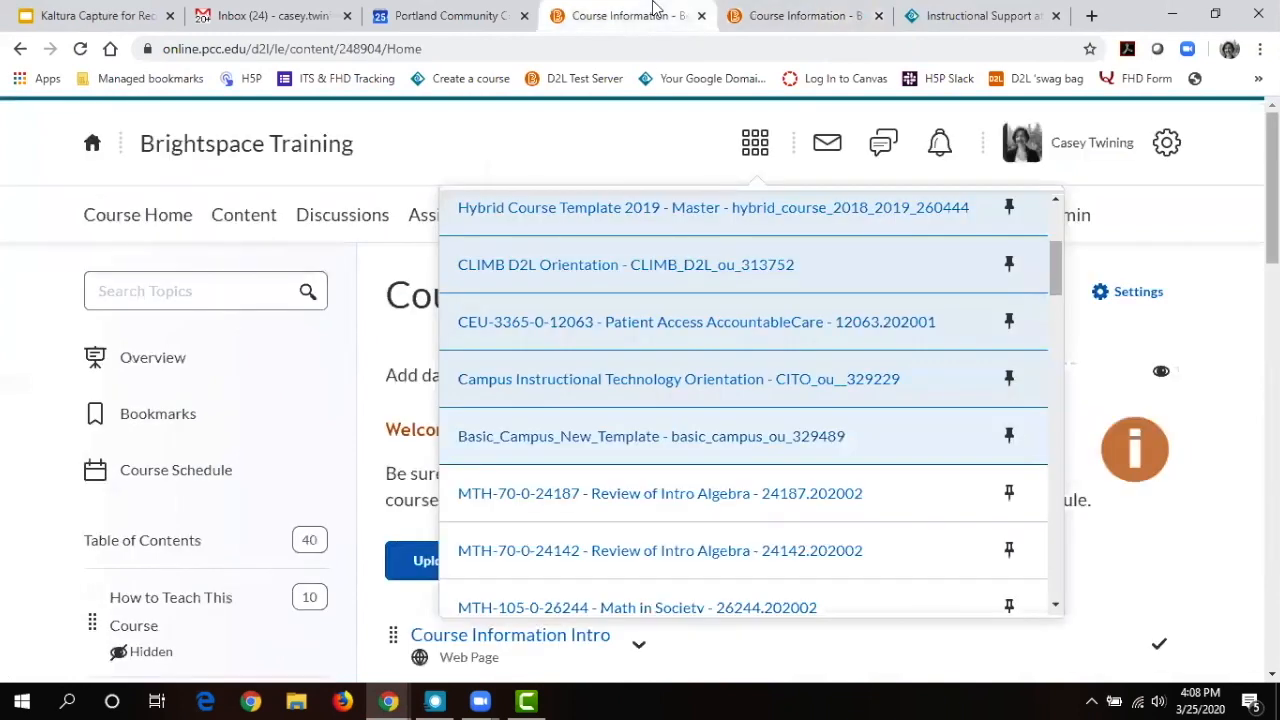
left_click(548, 142)
scroll(780, 400, "down", 2)
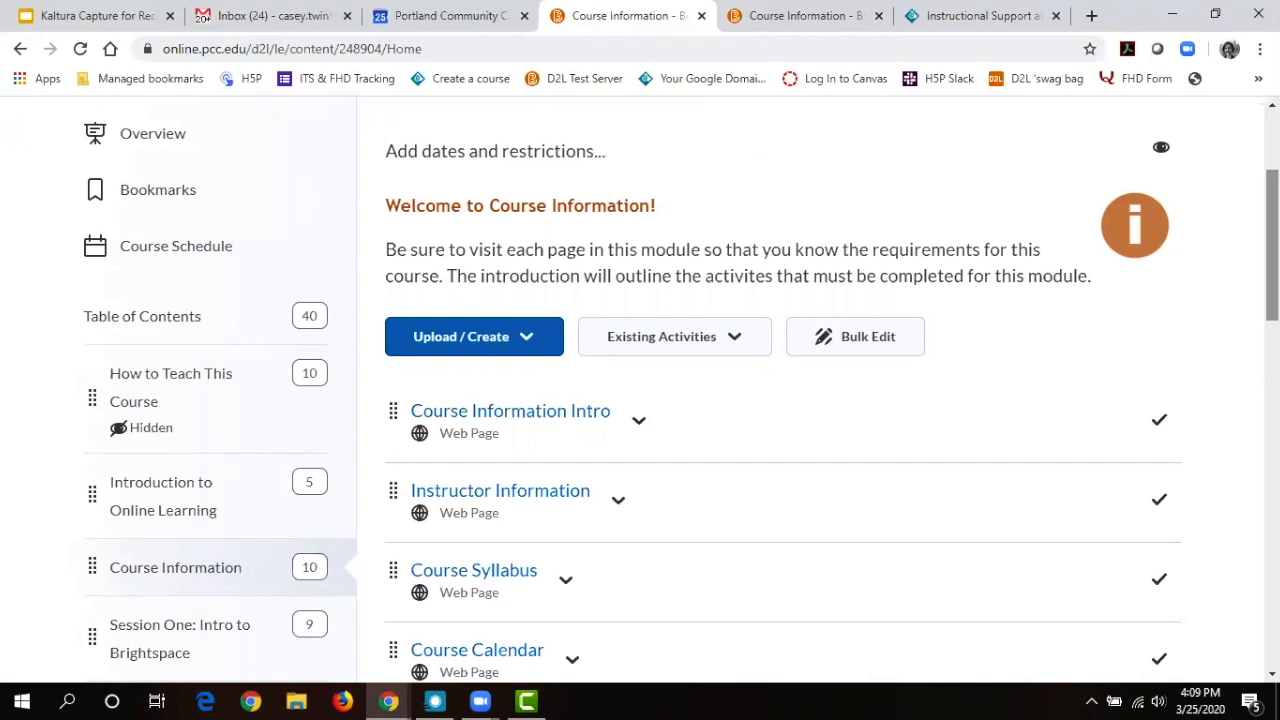
Switch back to the Basic_Campus_New_Template course and open its Week One module.
left_click(812, 14)
scroll(680, 390, "down", 3)
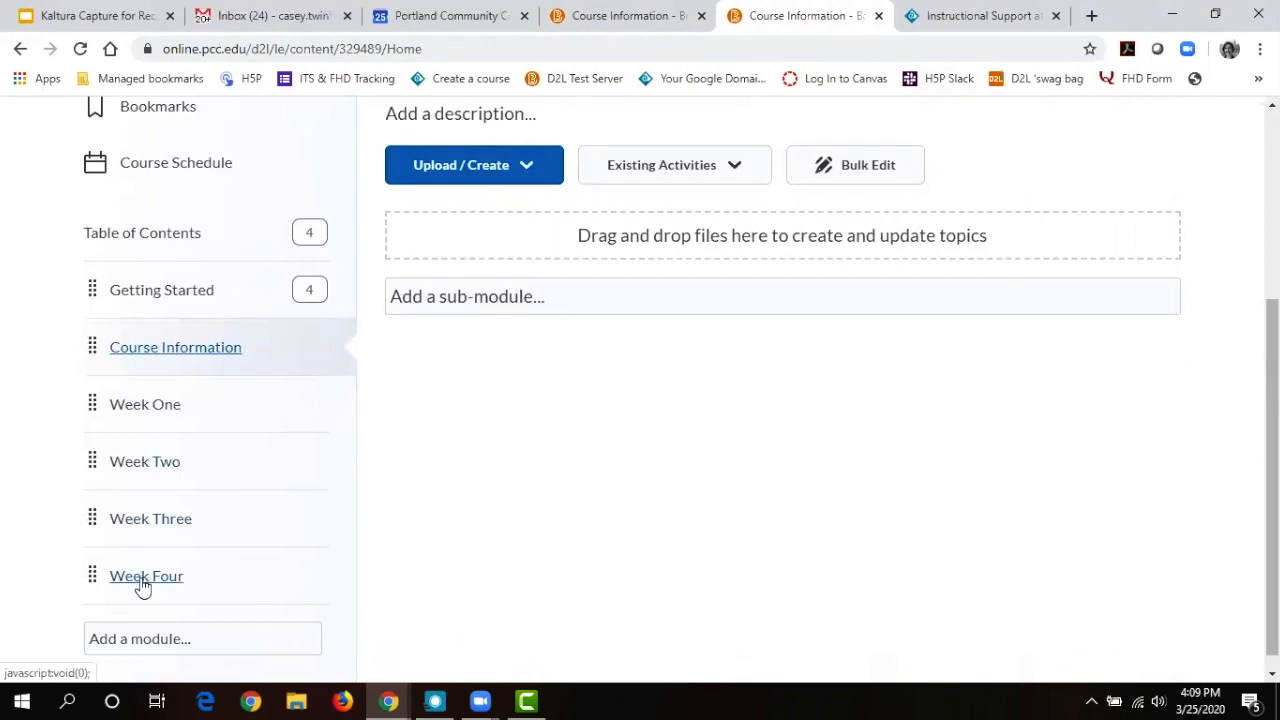
left_click(152, 403)
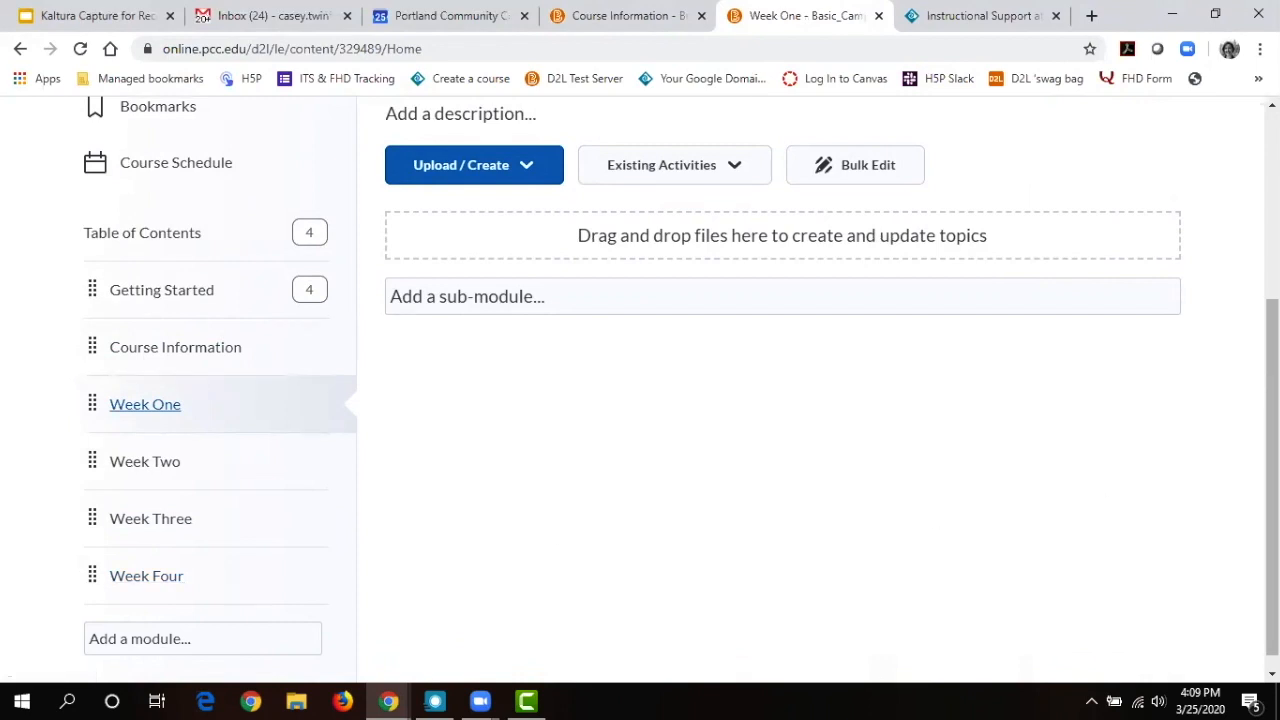
Add a new module named "Week Five" at the end of the table of contents.
left_click_drag(1276, 492, 1276, 506)
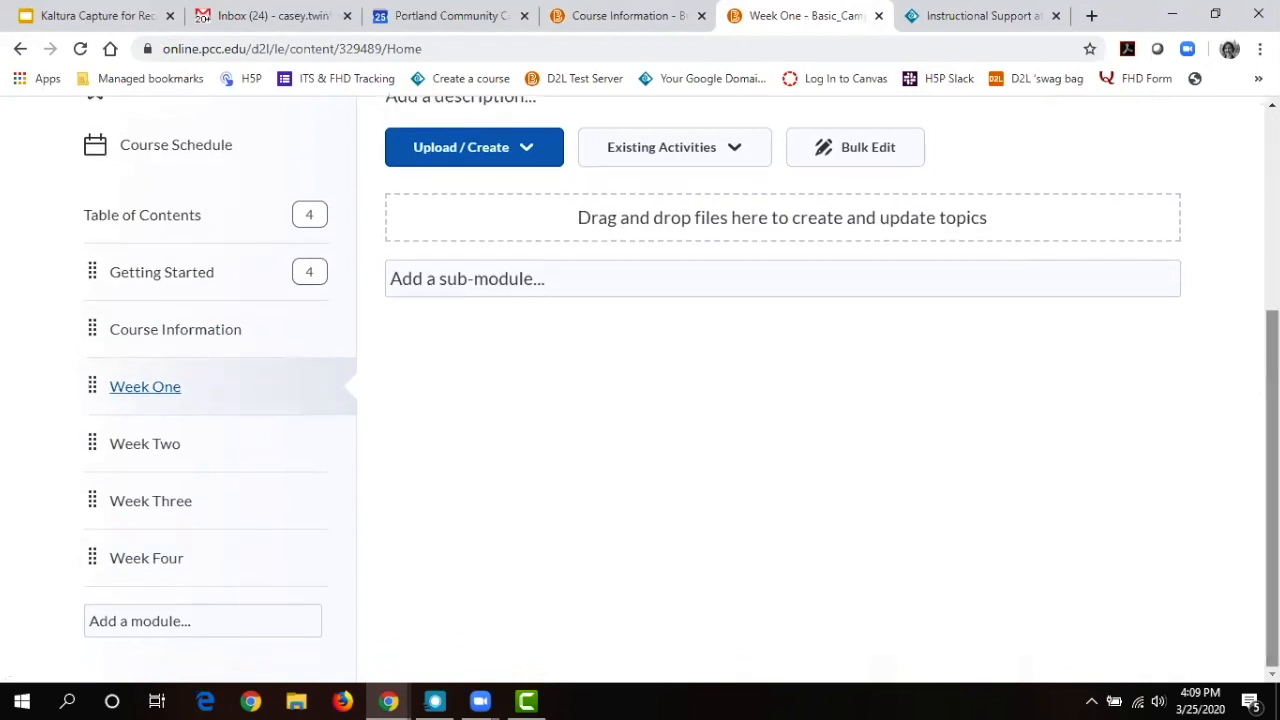
left_click(133, 625)
type("Week ")
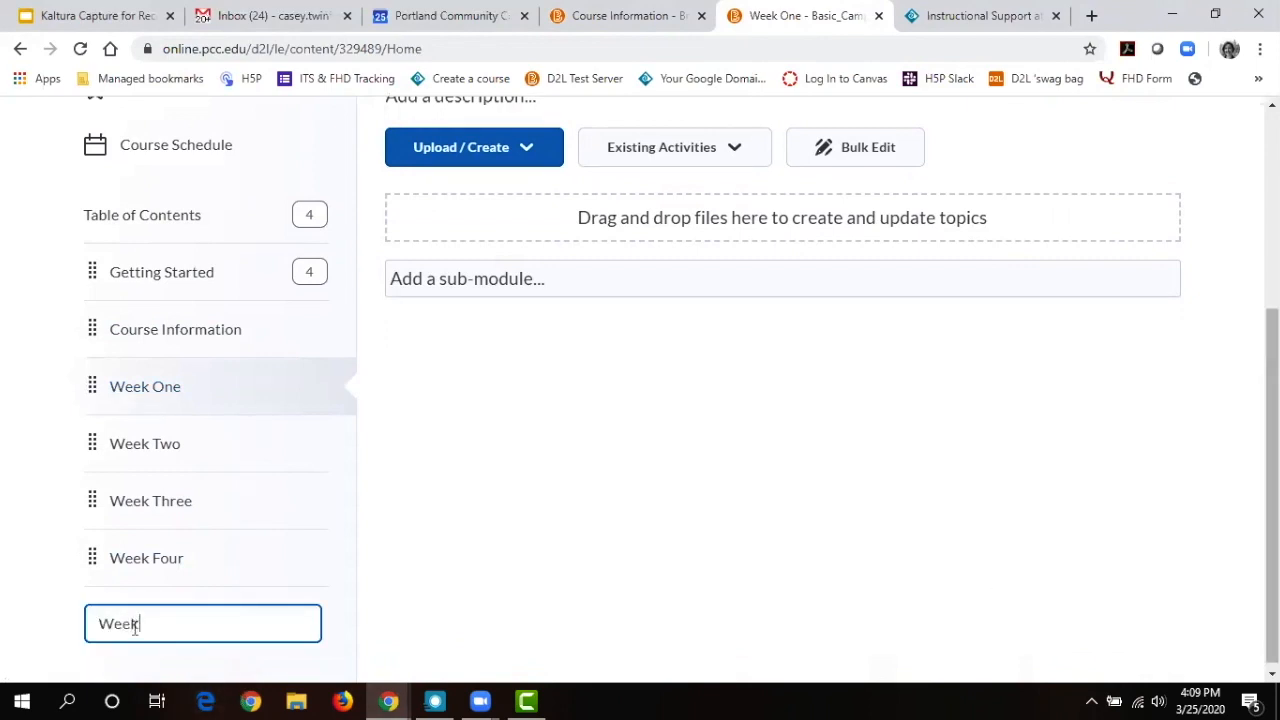
type("Five")
key("Return")
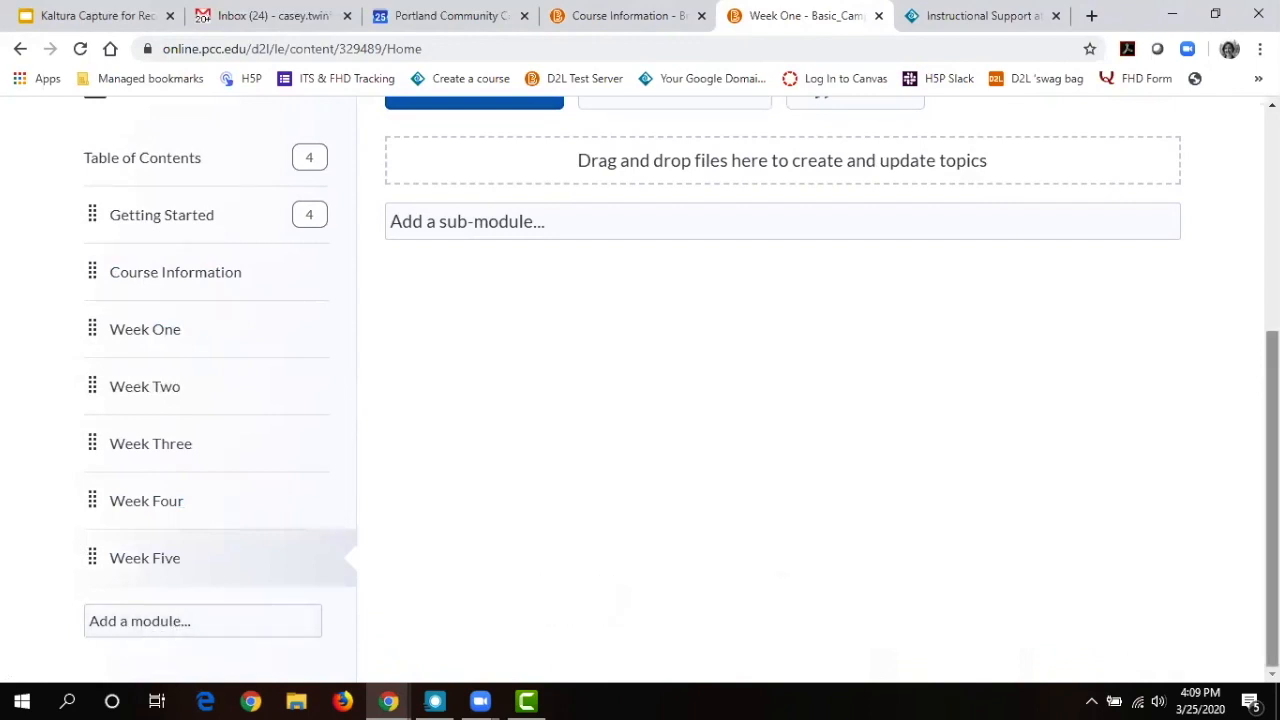
Rename the newly added module as "WEEK FIVE" in capital letters.
scroll(640, 388, "up", 3)
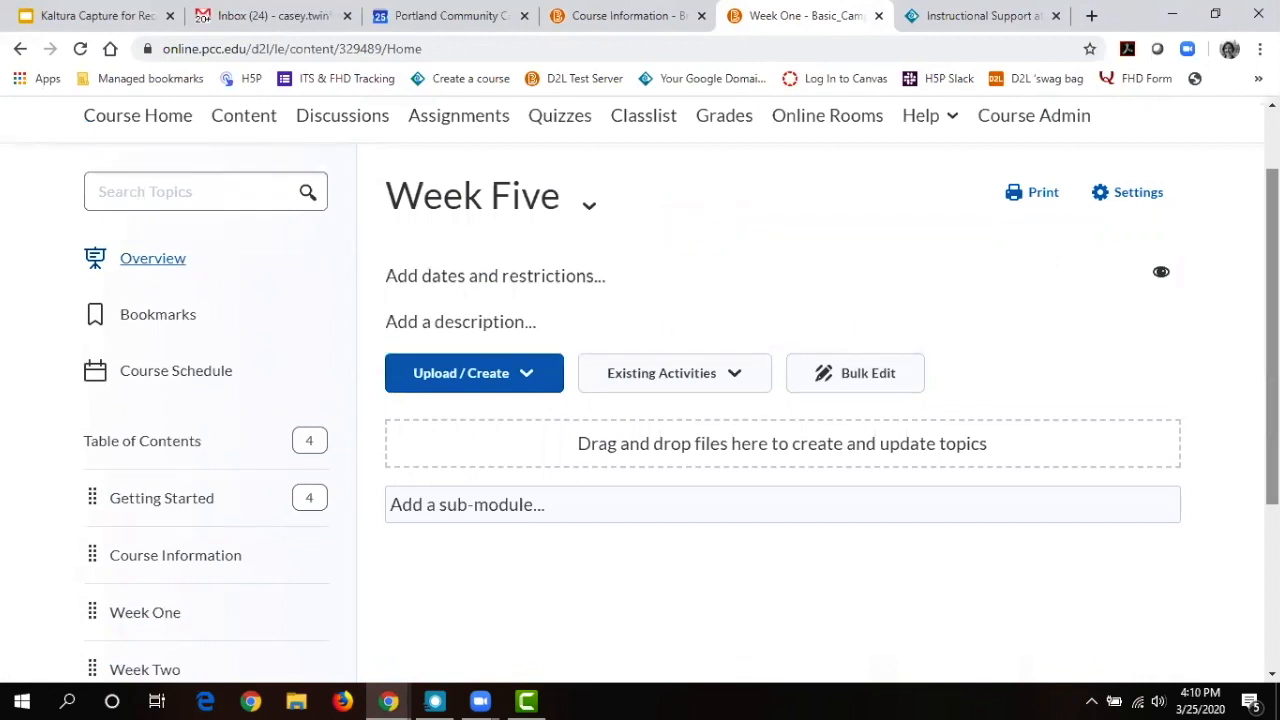
left_click(489, 195)
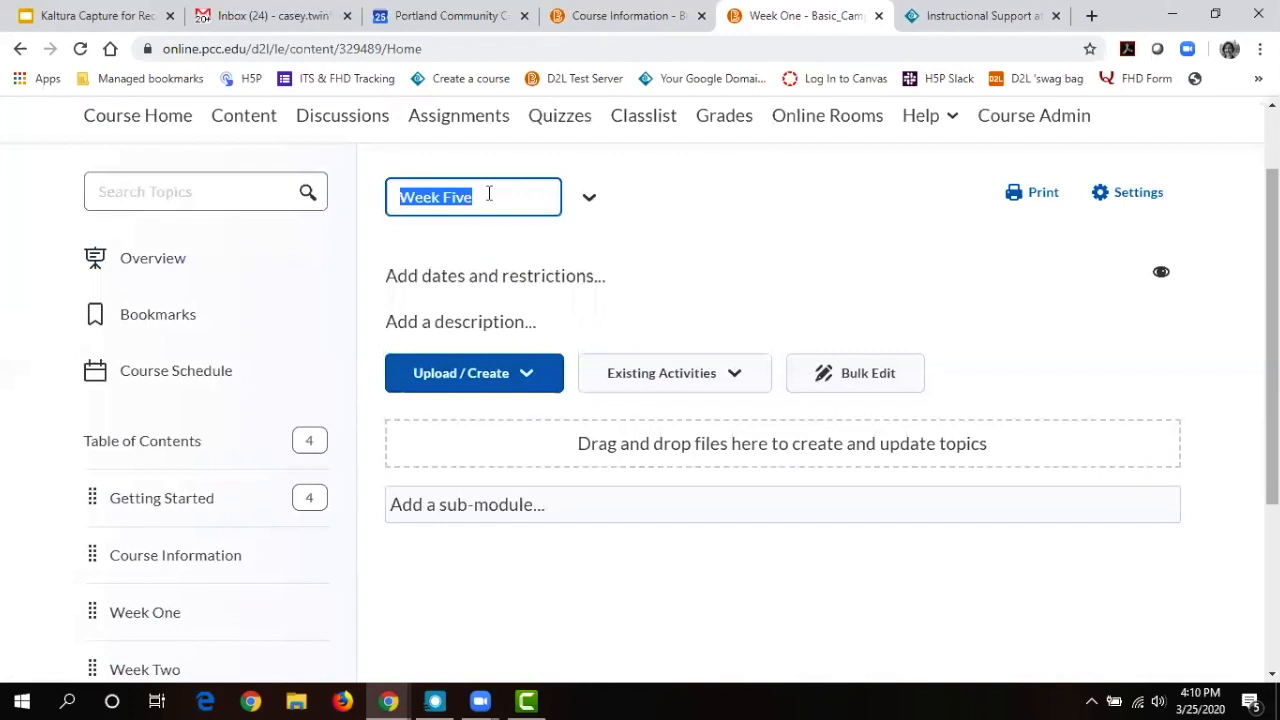
type("WEE")
key("BackSpace")
key("BackSpace")
type("EEK FI")
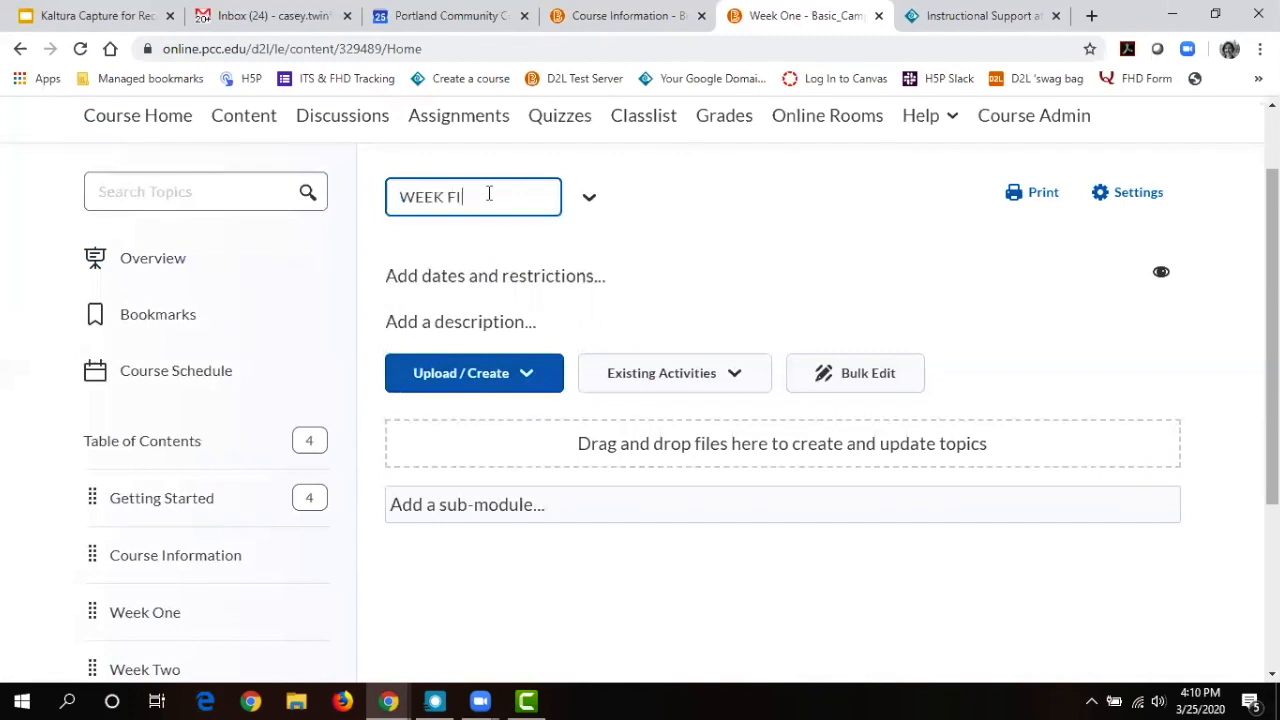
type("VE")
key("Return")
Change the module's title back to "Week Five" in normal capitalization.
left_click(489, 197)
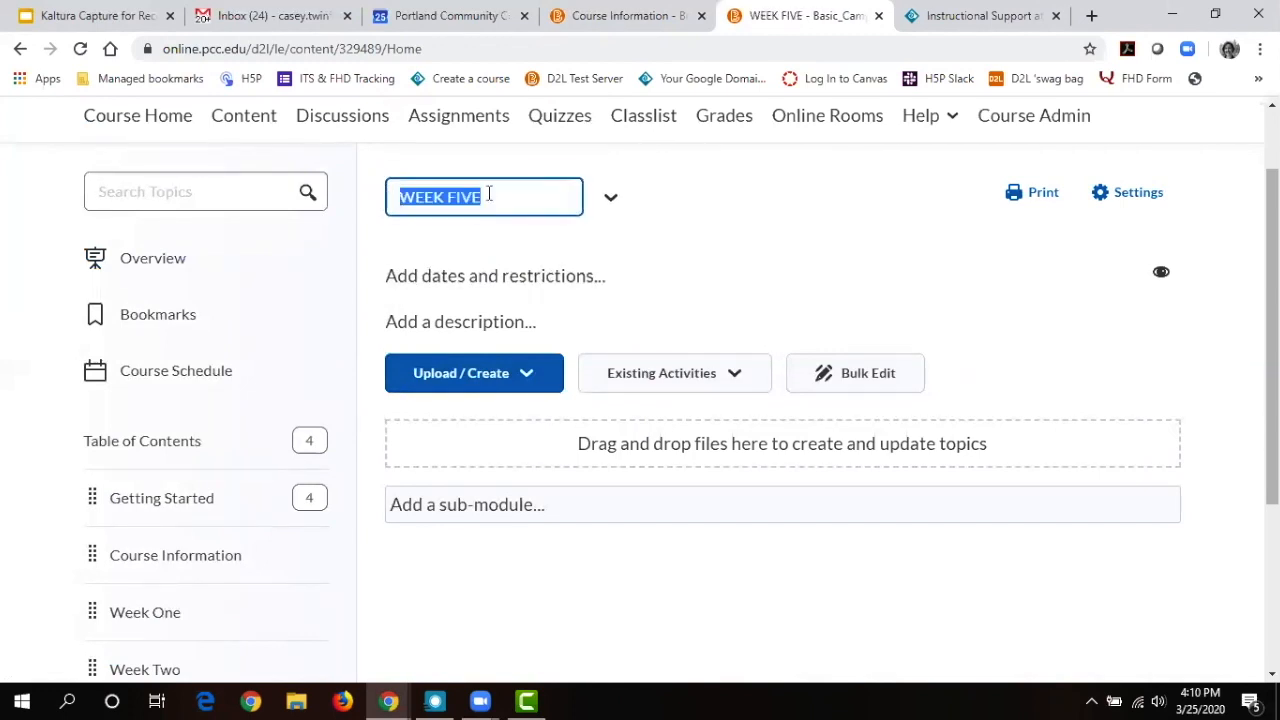
type("Week Five")
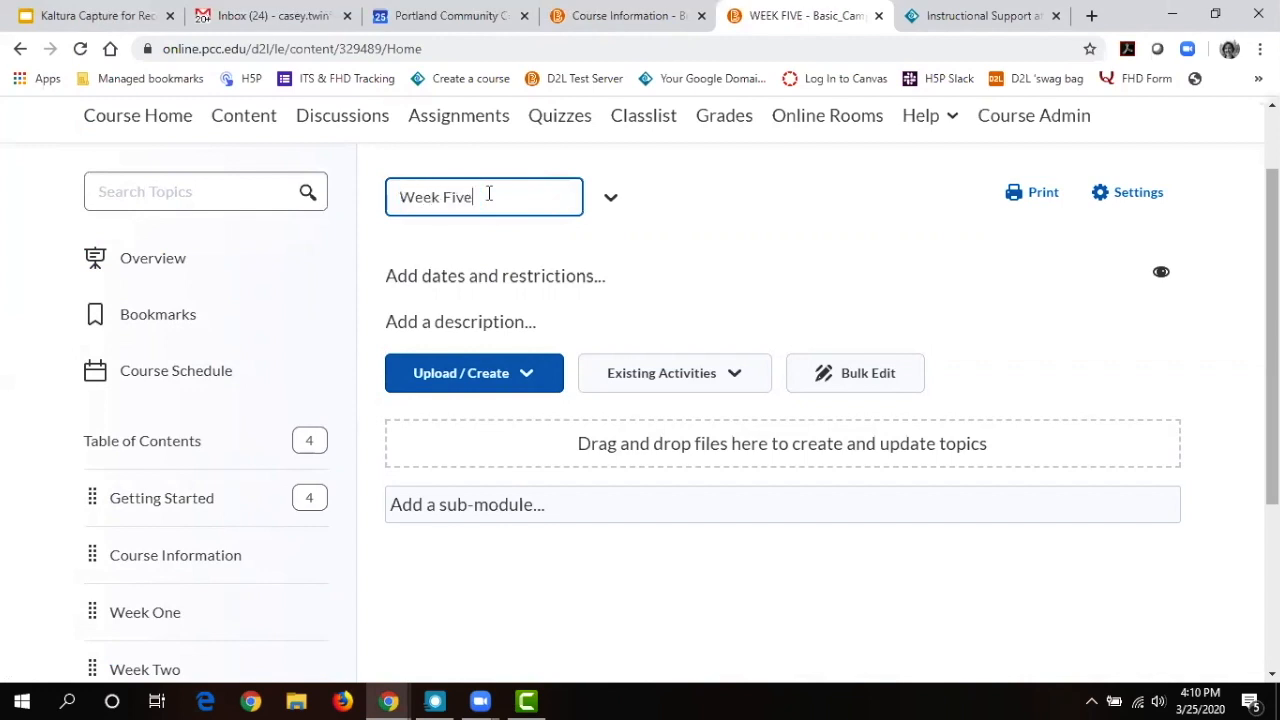
key("Return")
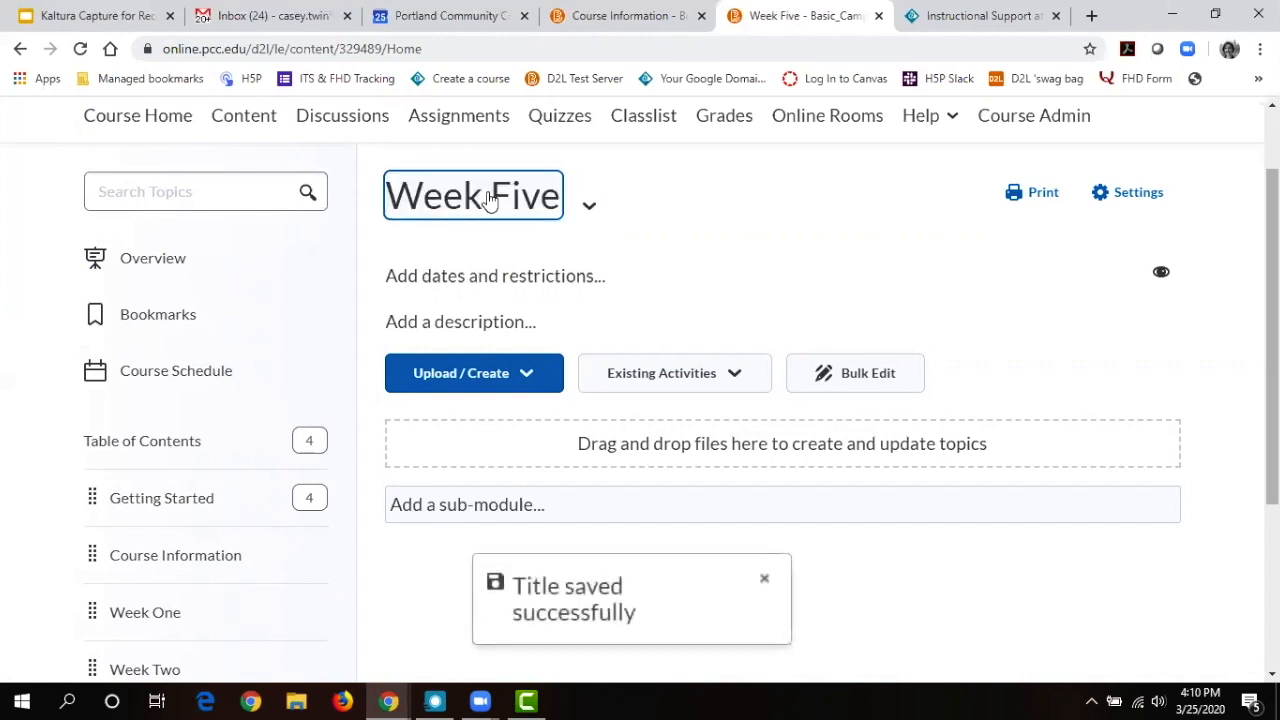
Look through the Week Five module's available actions and its date and release-condition settings, then close them.
left_click(597, 213)
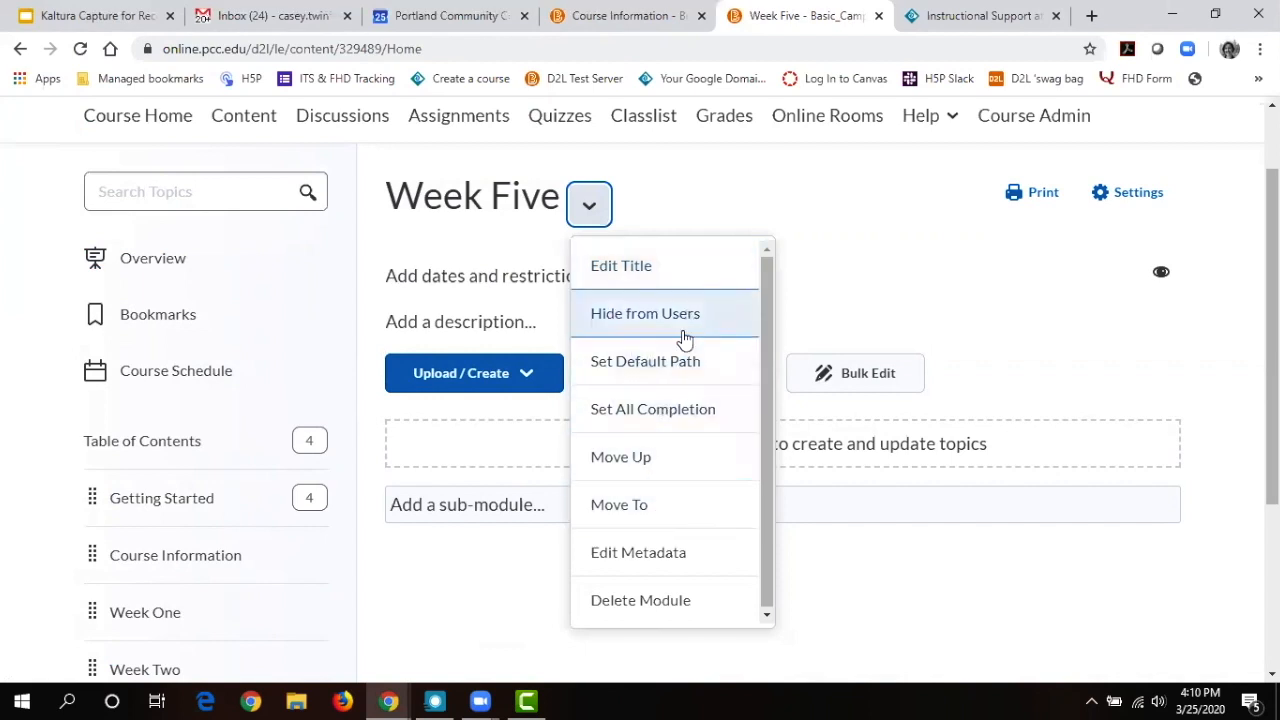
left_click(866, 201)
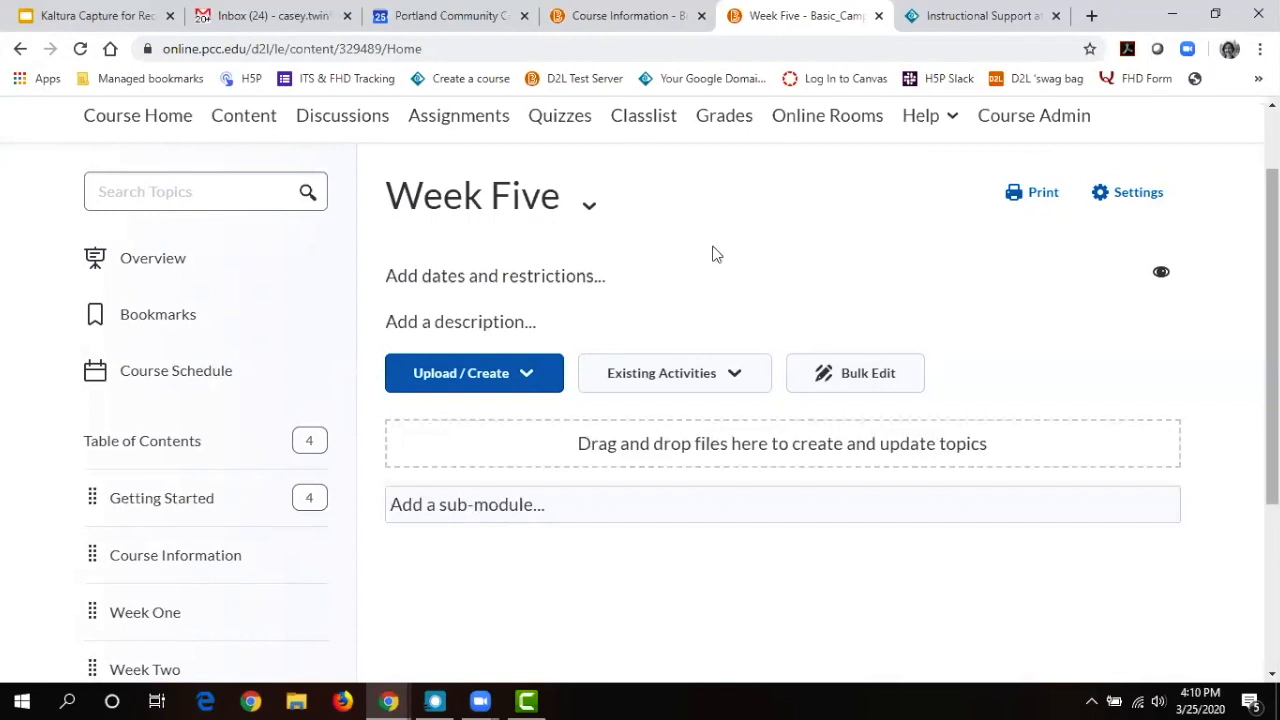
left_click(571, 275)
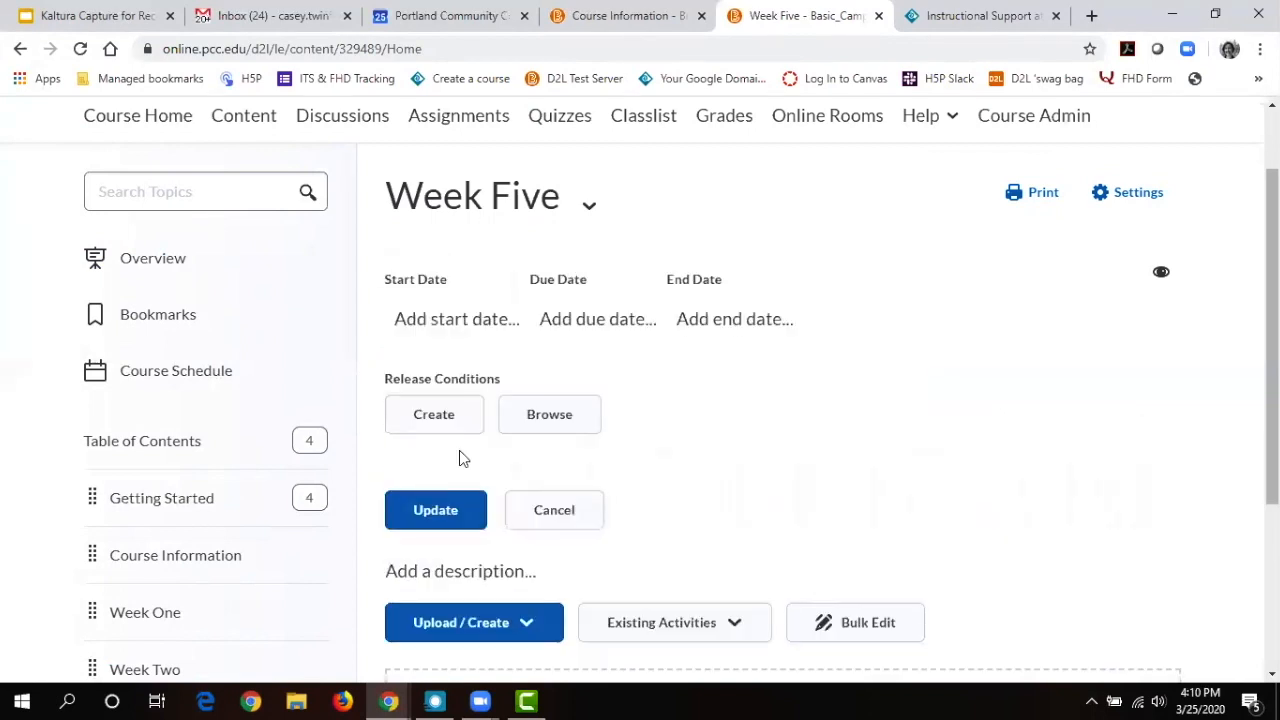
left_click(535, 526)
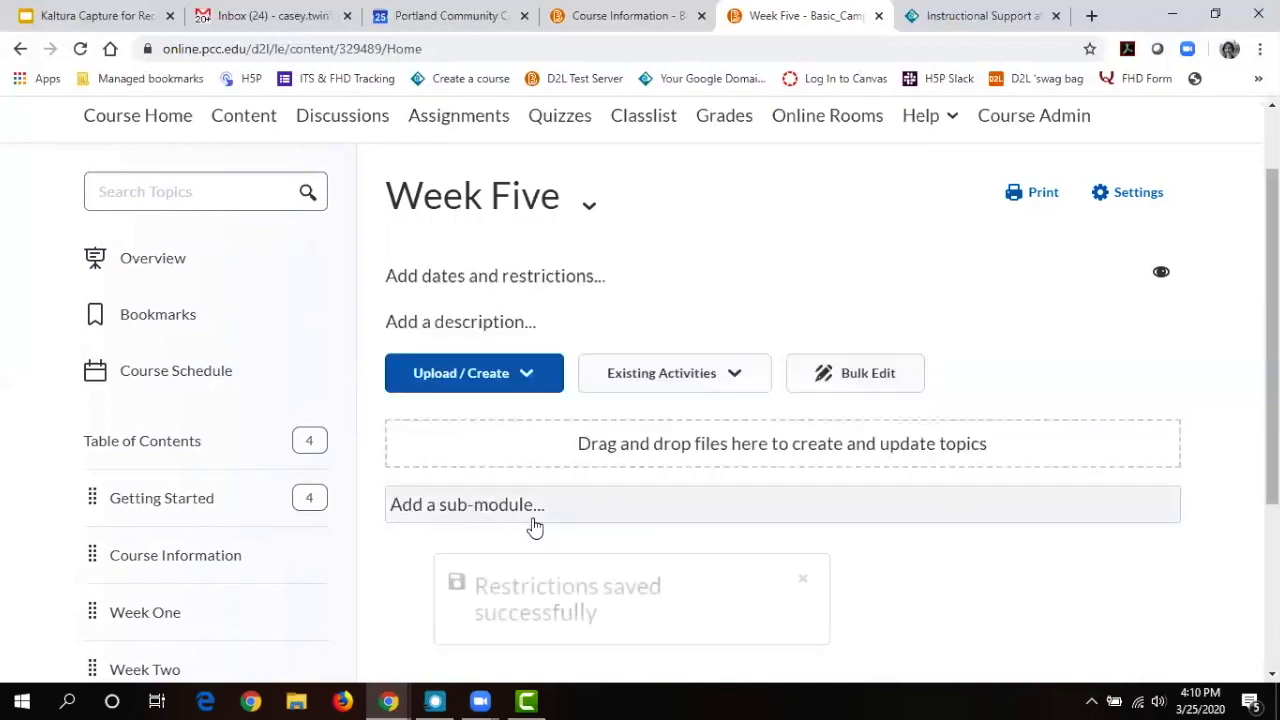
Add and save the description "Welcome to Week Five! This week we will cover...." for the Week Five module.
left_click(503, 333)
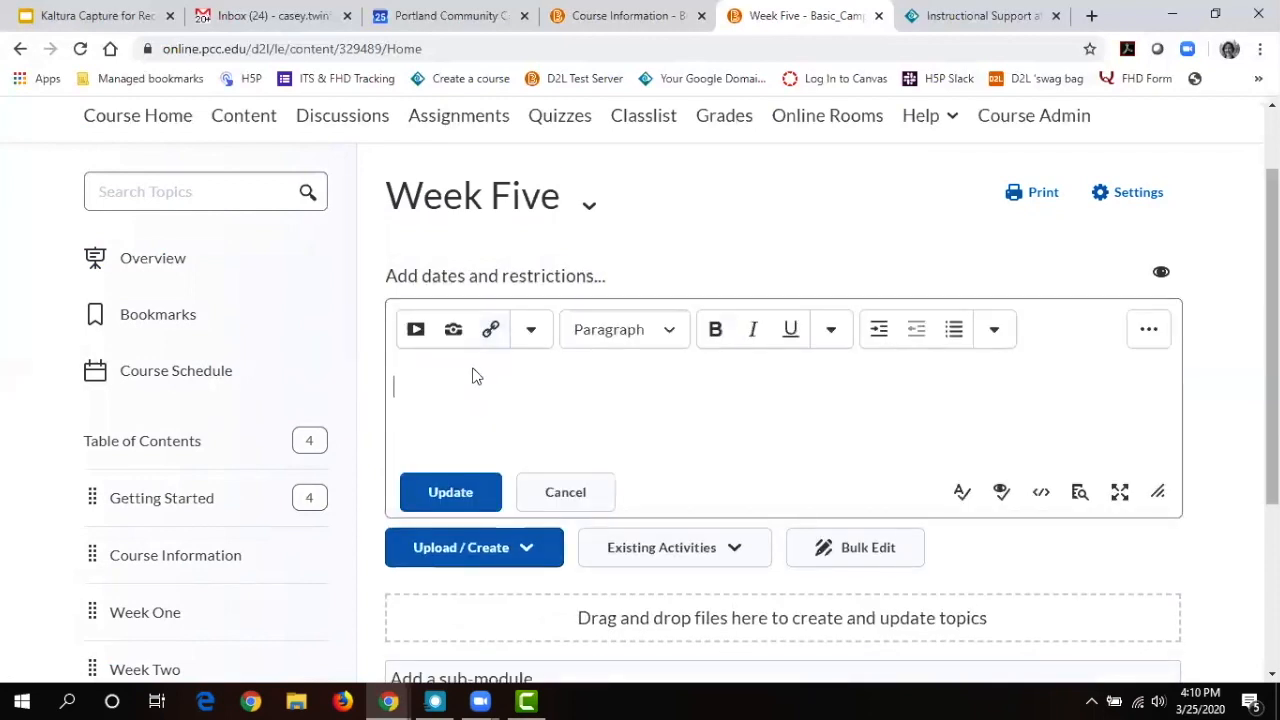
type("Welcome to Week")
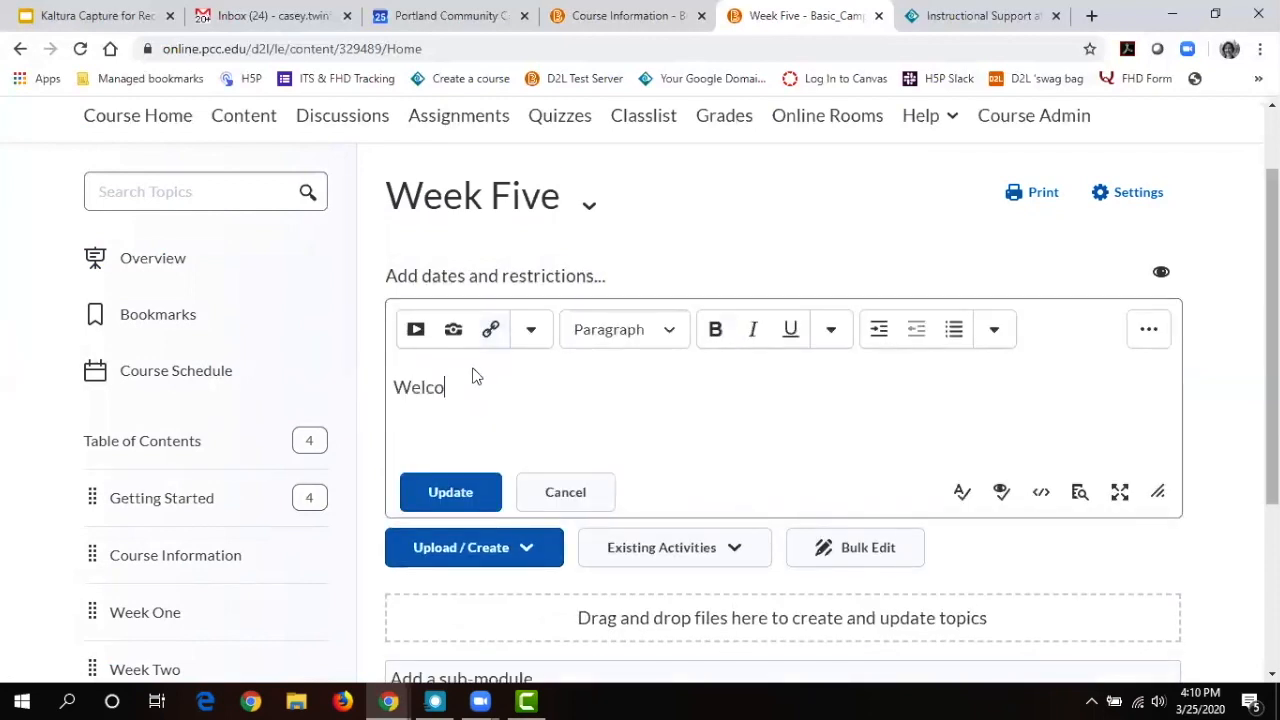
type("! ")
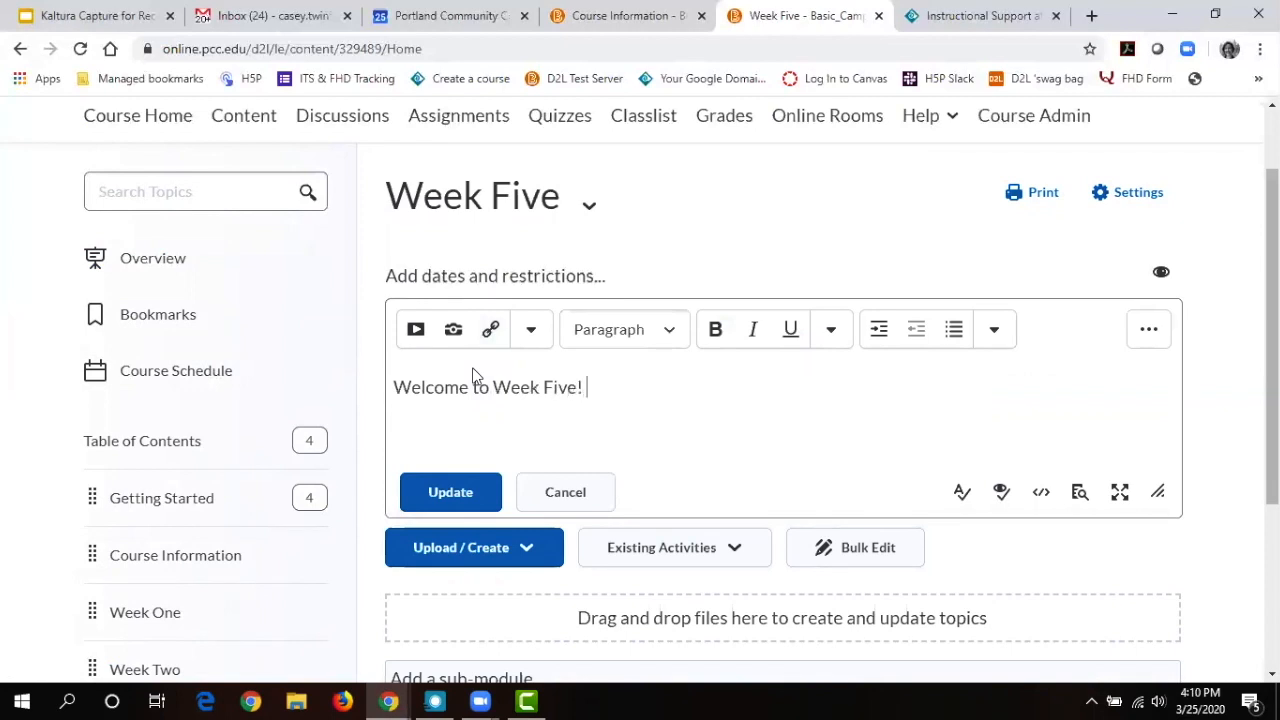
type("This week we will cover....")
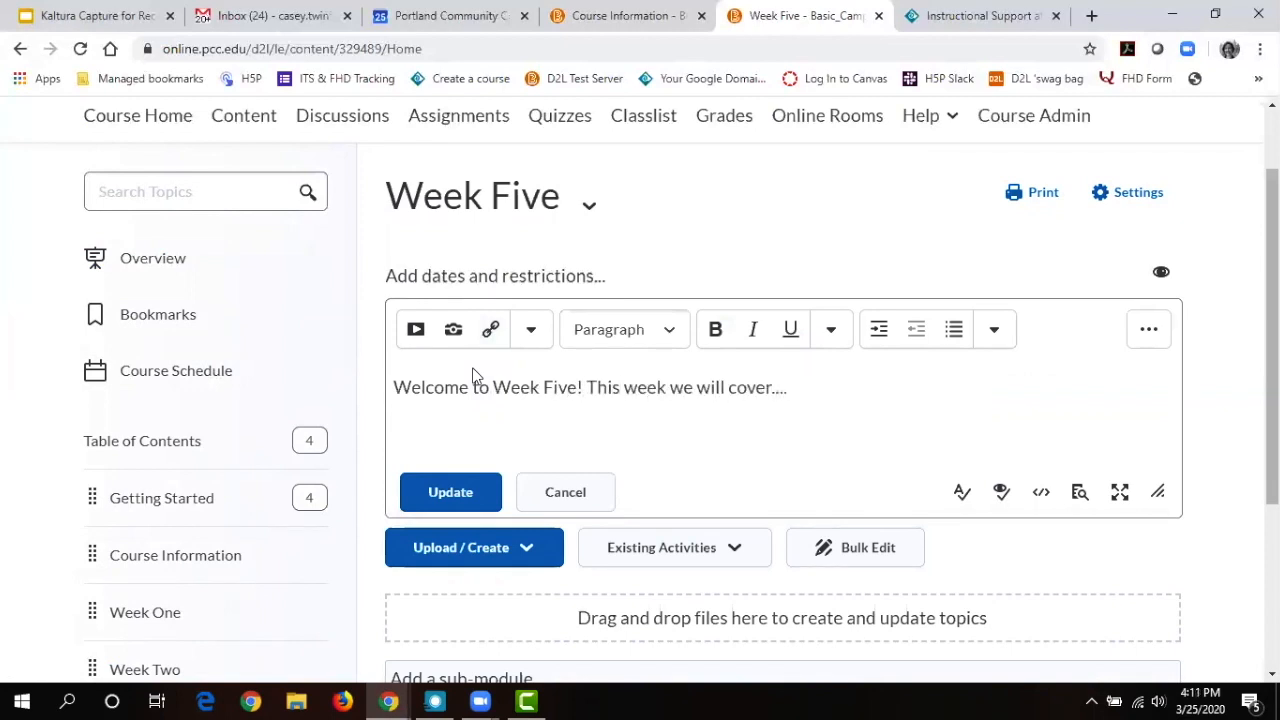
left_click(446, 491)
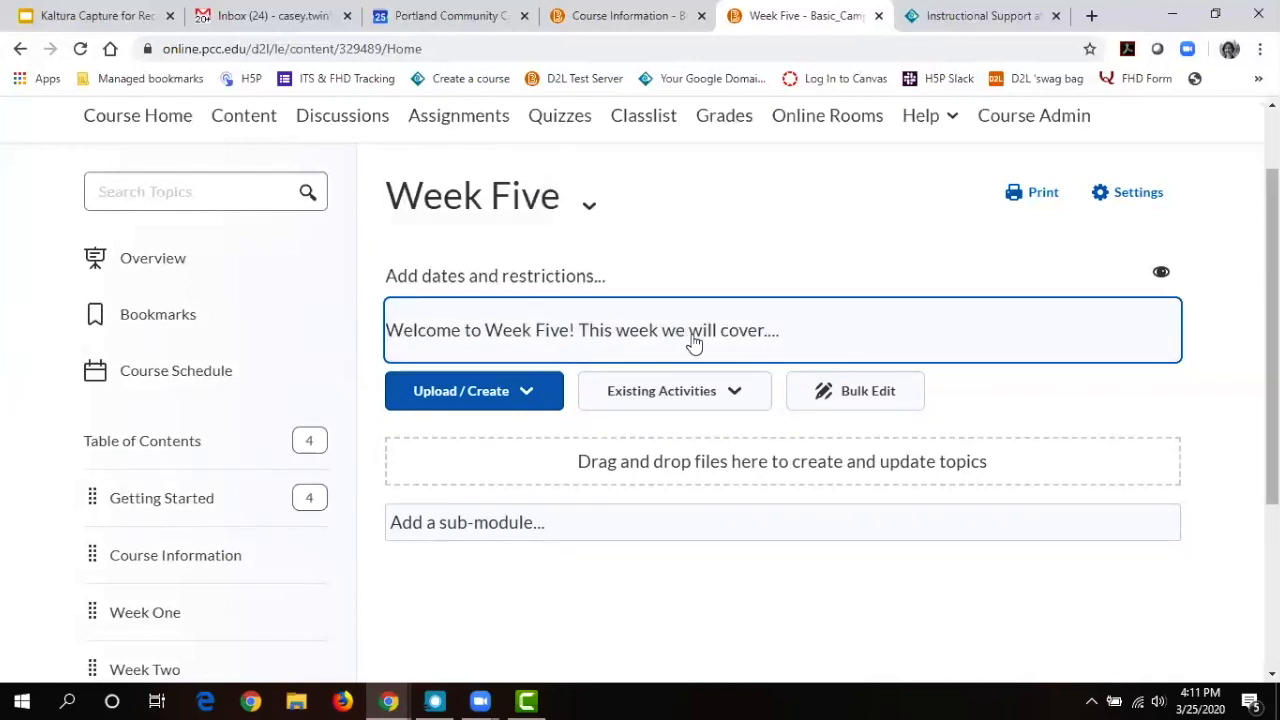
Delete all the description text of the Week Five module and save the empty description.
left_click(731, 345)
left_click_drag(840, 377, 320, 420)
key("BackSpace")
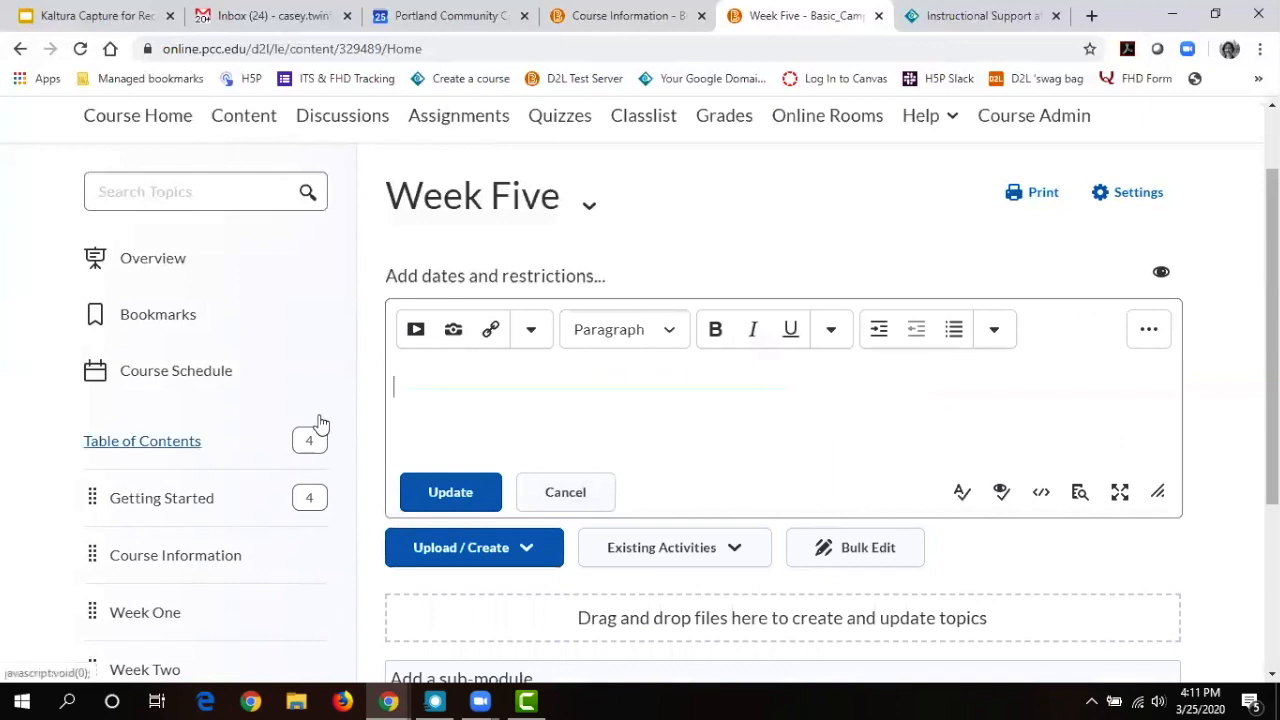
left_click(450, 500)
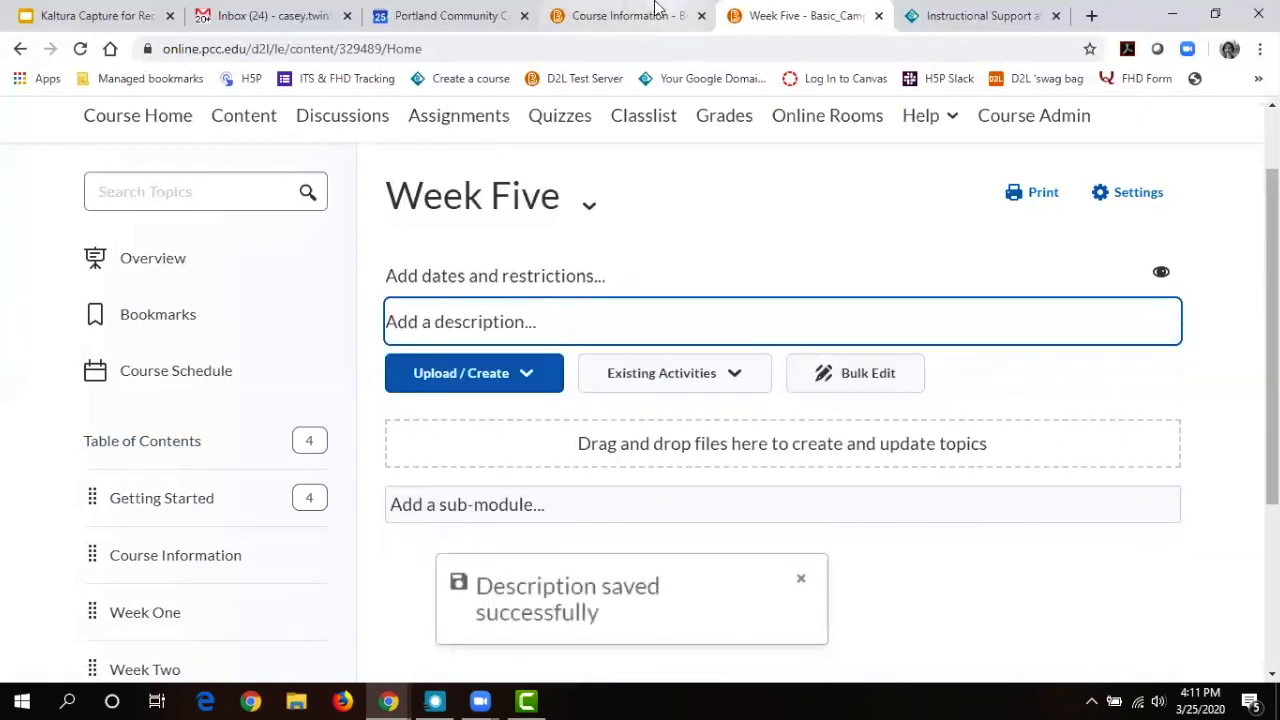
Switch to the Brightspace Training course and add a new module named "Test Module" at the end of its table of contents.
left_click(668, 10)
left_click_drag(1272, 292, 1272, 550)
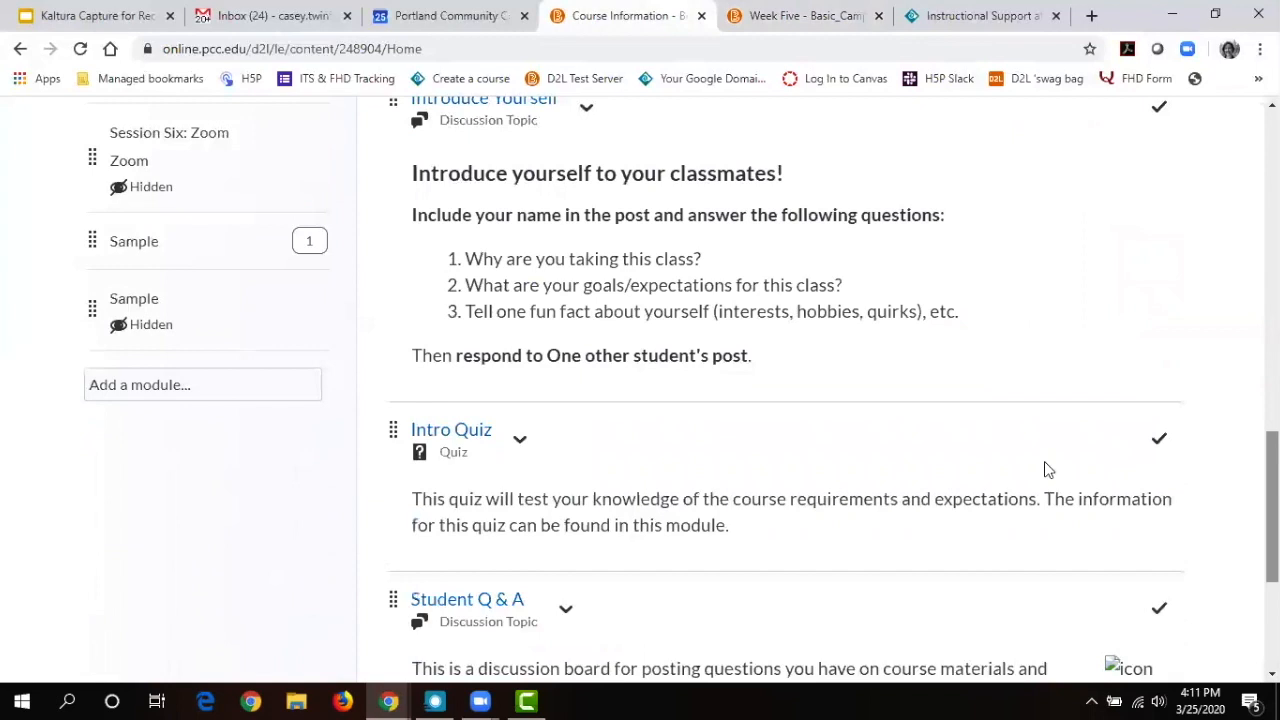
left_click(190, 385)
type("Test Module")
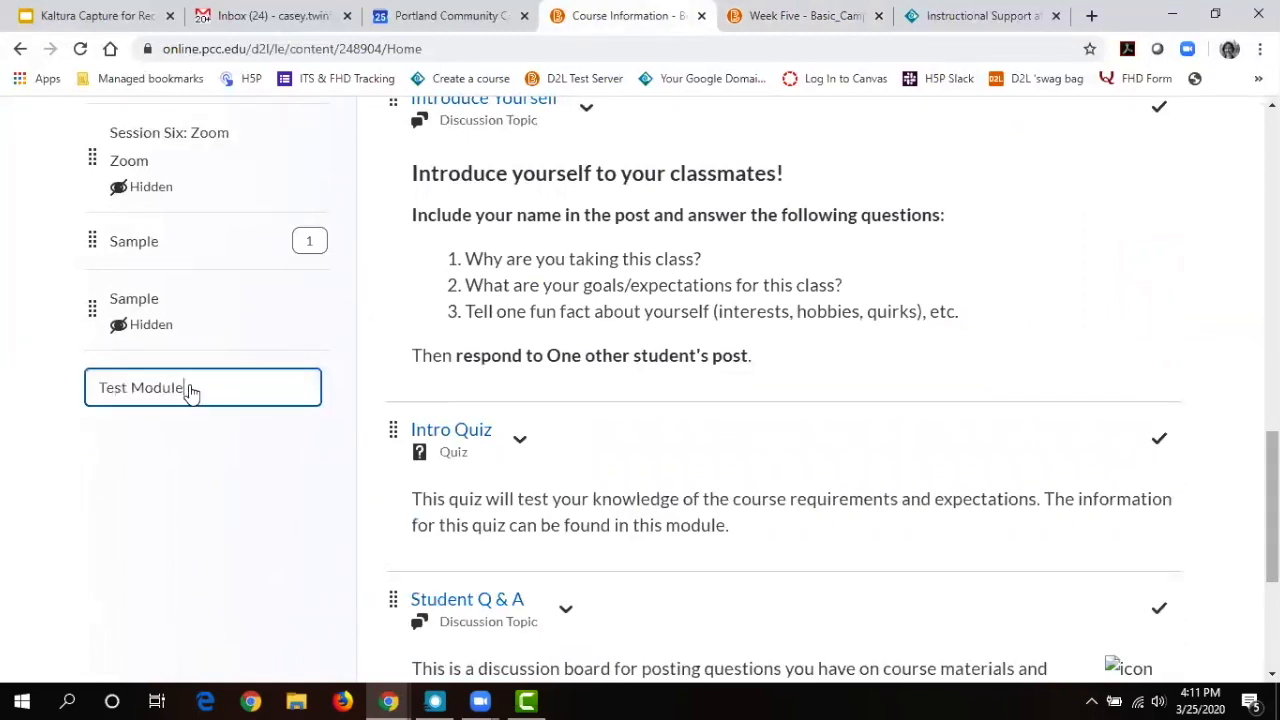
key("Return")
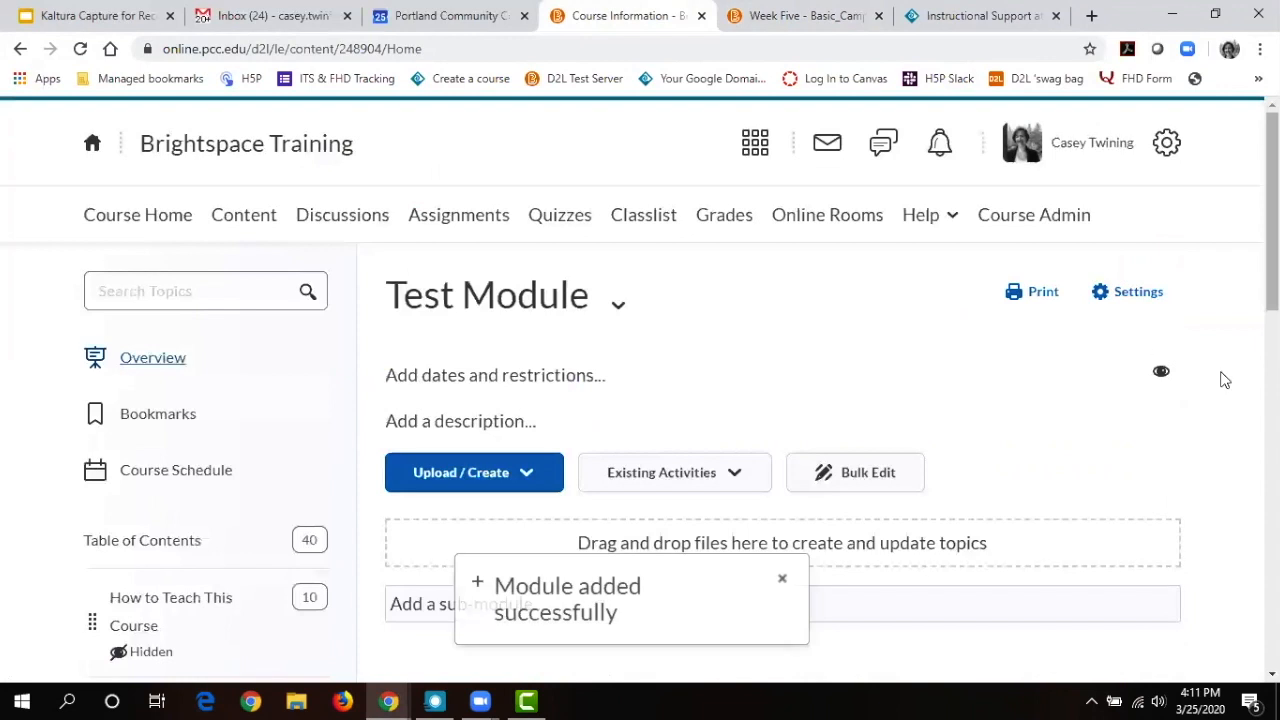
Start a description for Test Module reading "Welcome message and info" and check the additional text formatting options.
scroll(500, 366, "down", 1)
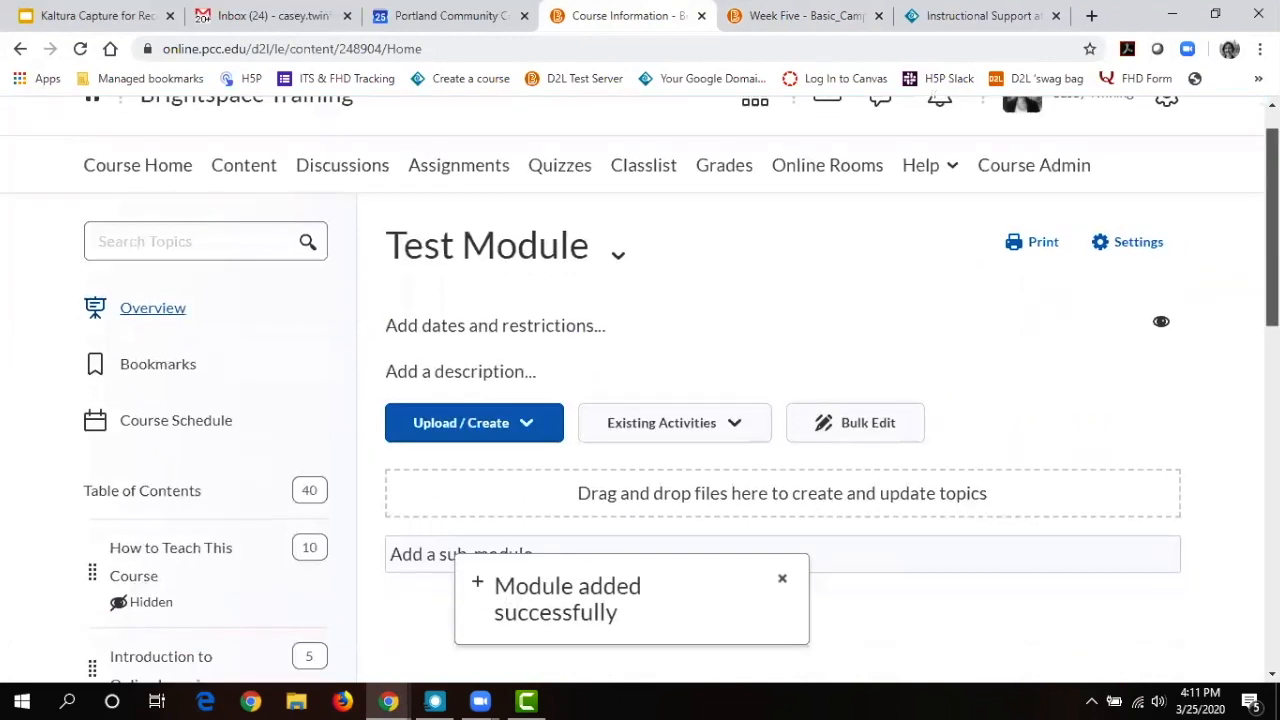
left_click(478, 362)
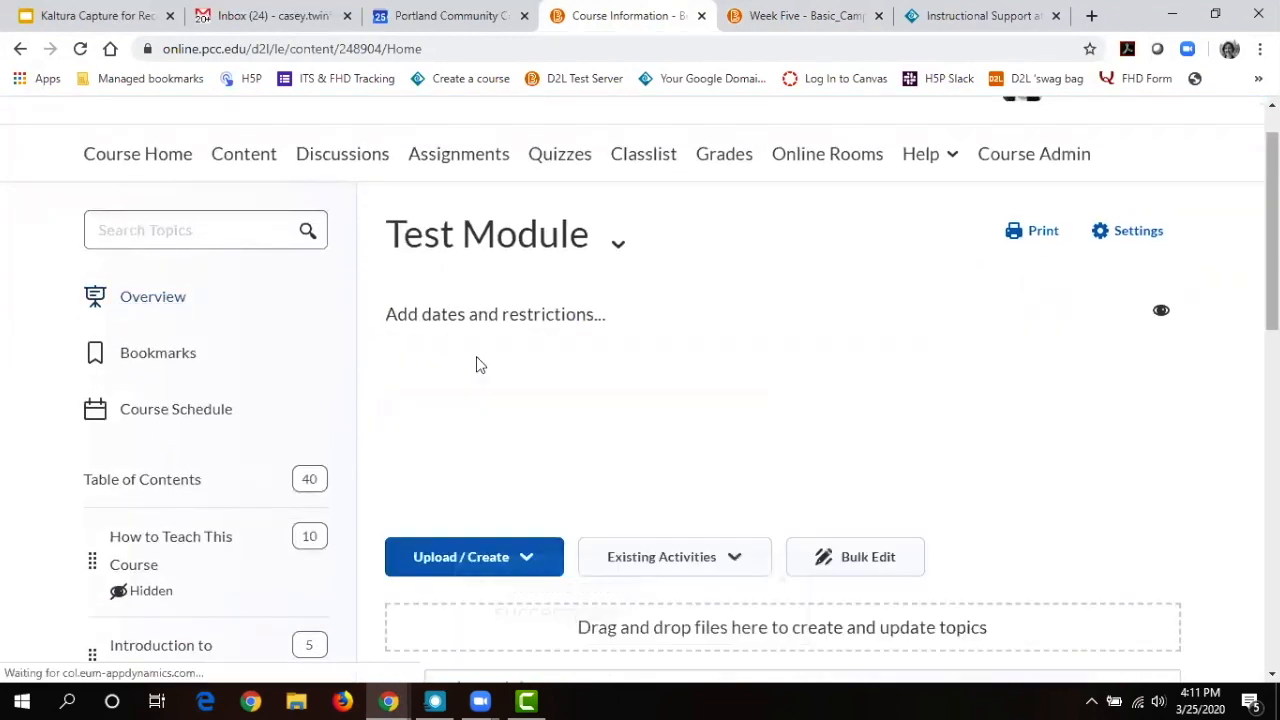
type("Welcome mess")
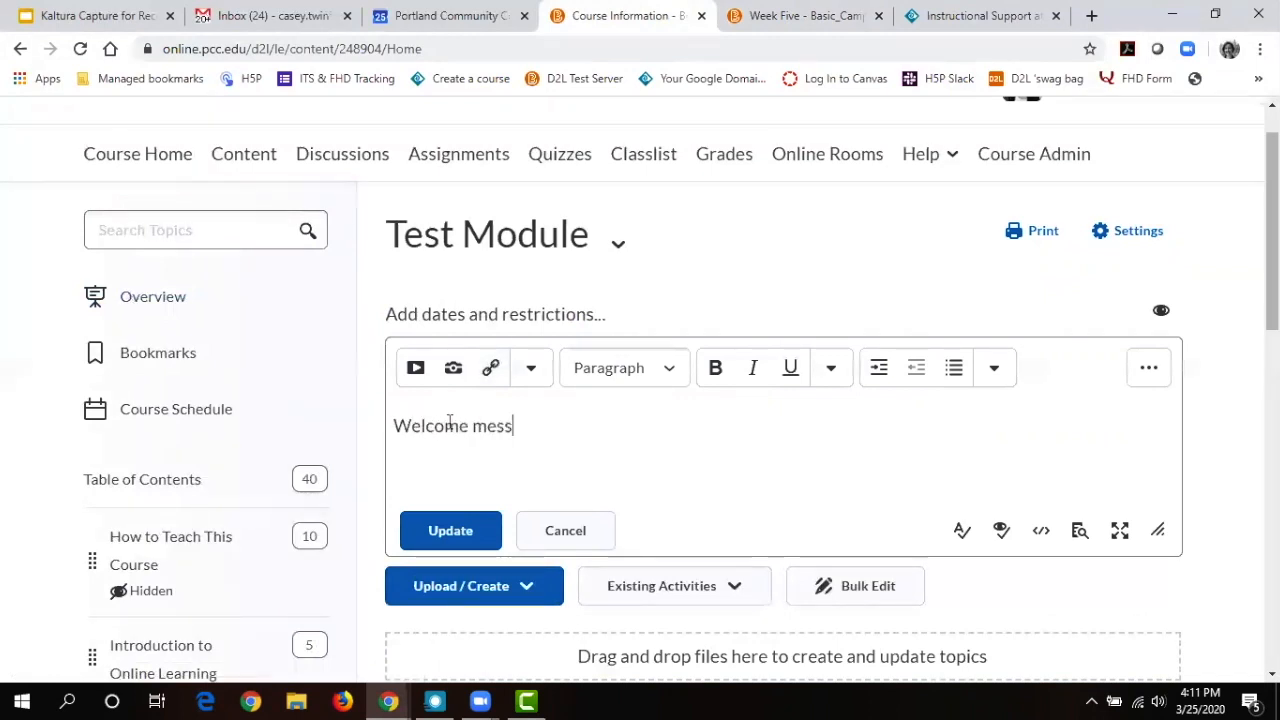
type("age and info")
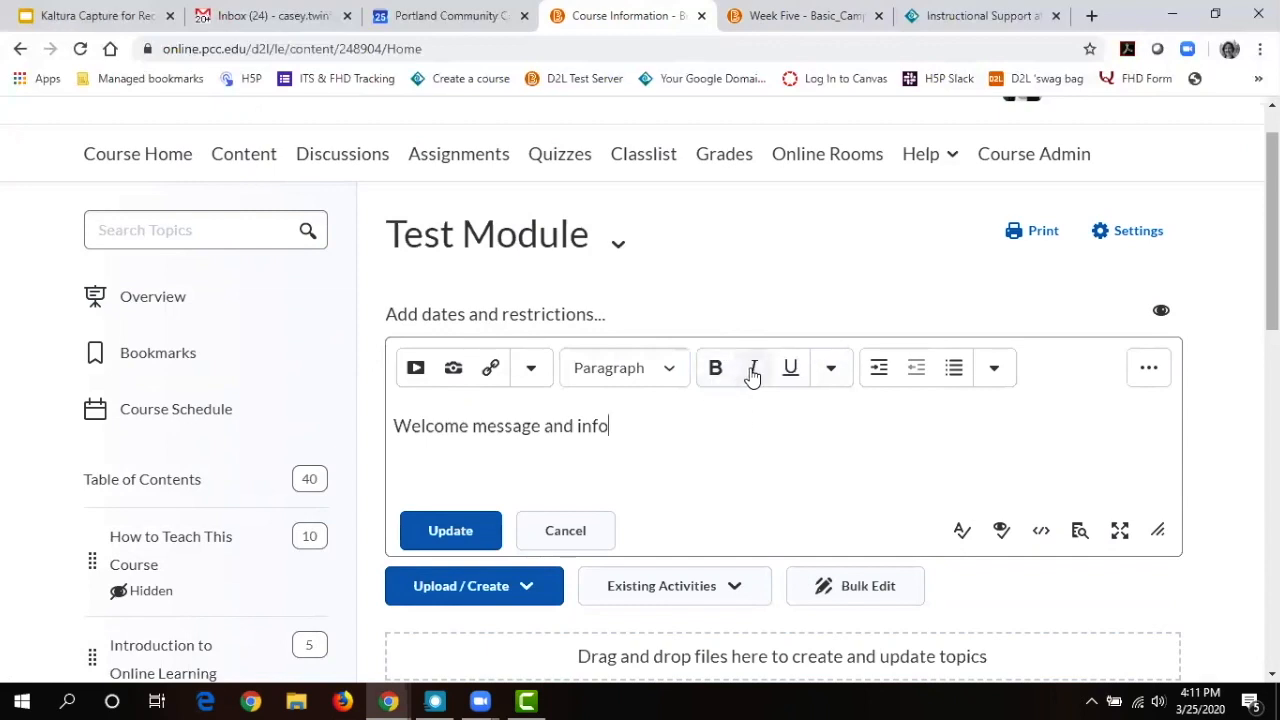
left_click(832, 372)
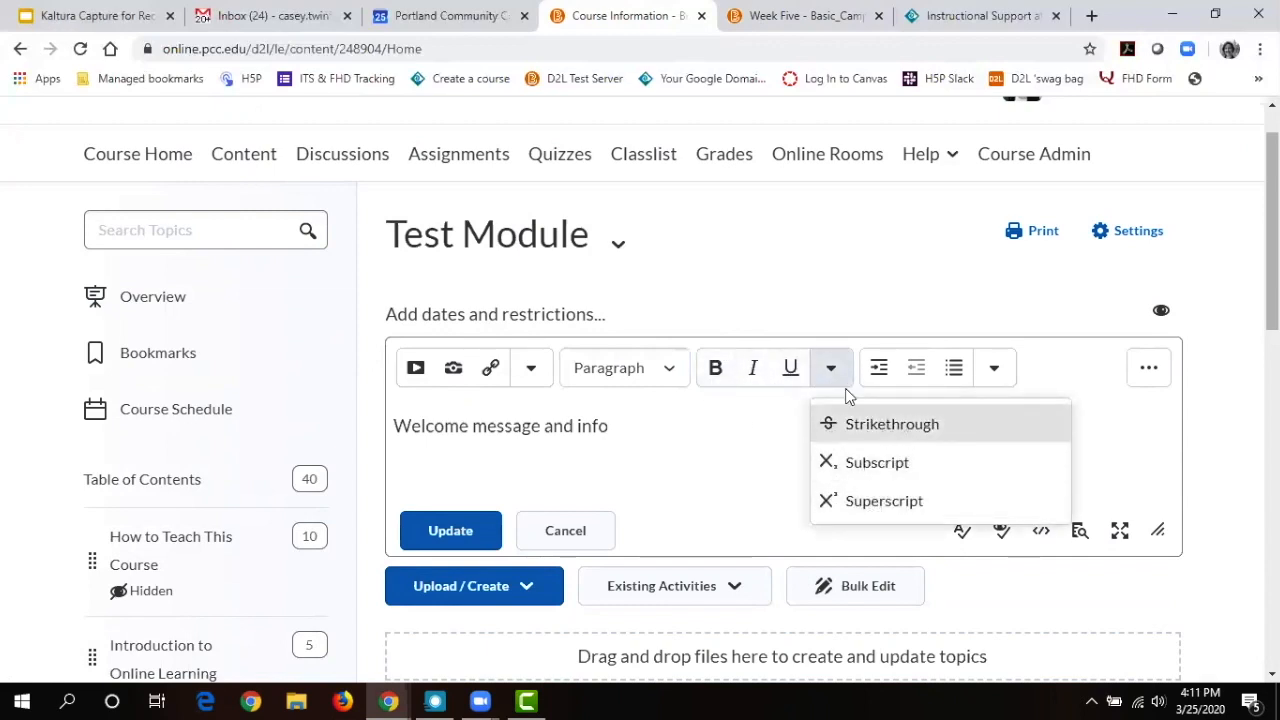
left_click(838, 372)
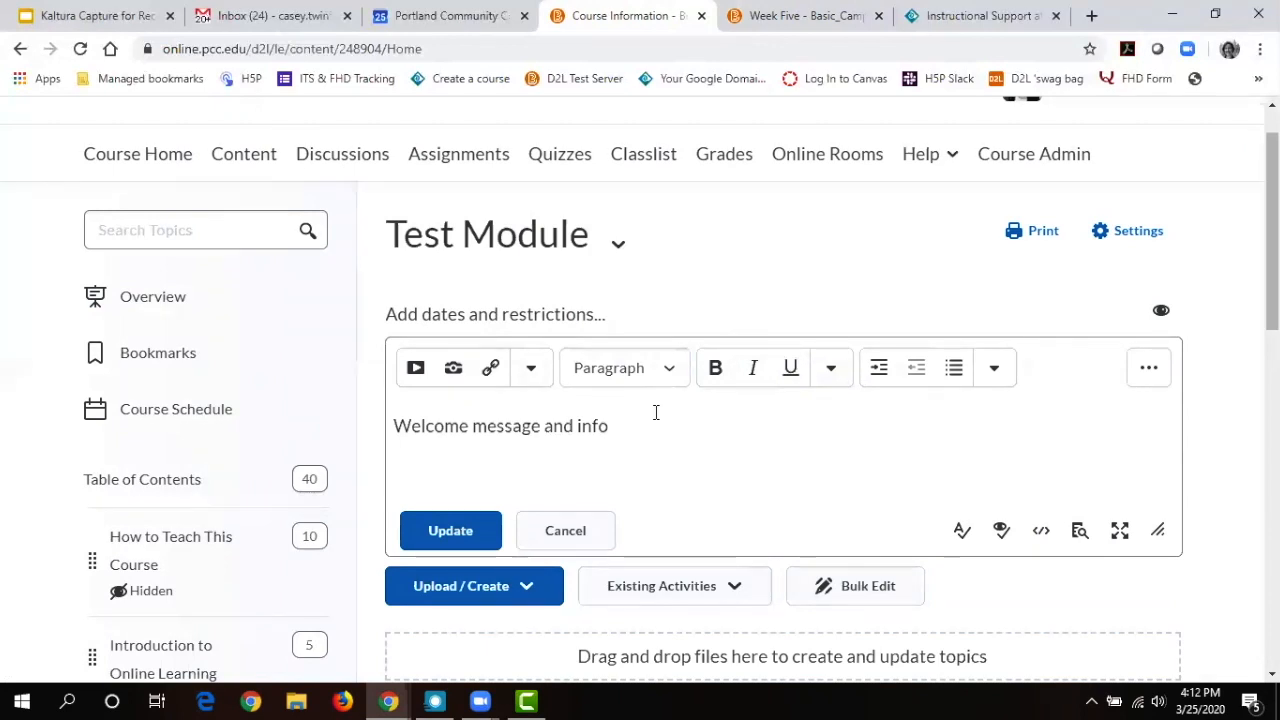
Reword the description to "Welcome to week one, please take a moment to review the Course Information module".
key("BackSpace")
key("BackSpace")
key("BackSpace")
key("BackSpace")
key("BackSpace")
key("BackSpace")
key("BackSpace")
key("BackSpace")
key("BackSpace")
key("BackSpace")
key("BackSpace")
key("BackSpace")
key("BackSpace")
key("BackSpace")
key("BackSpace")
key("BackSpace")
key("BackSpace")
type("to week one, please take a moment to review the Course Information module")
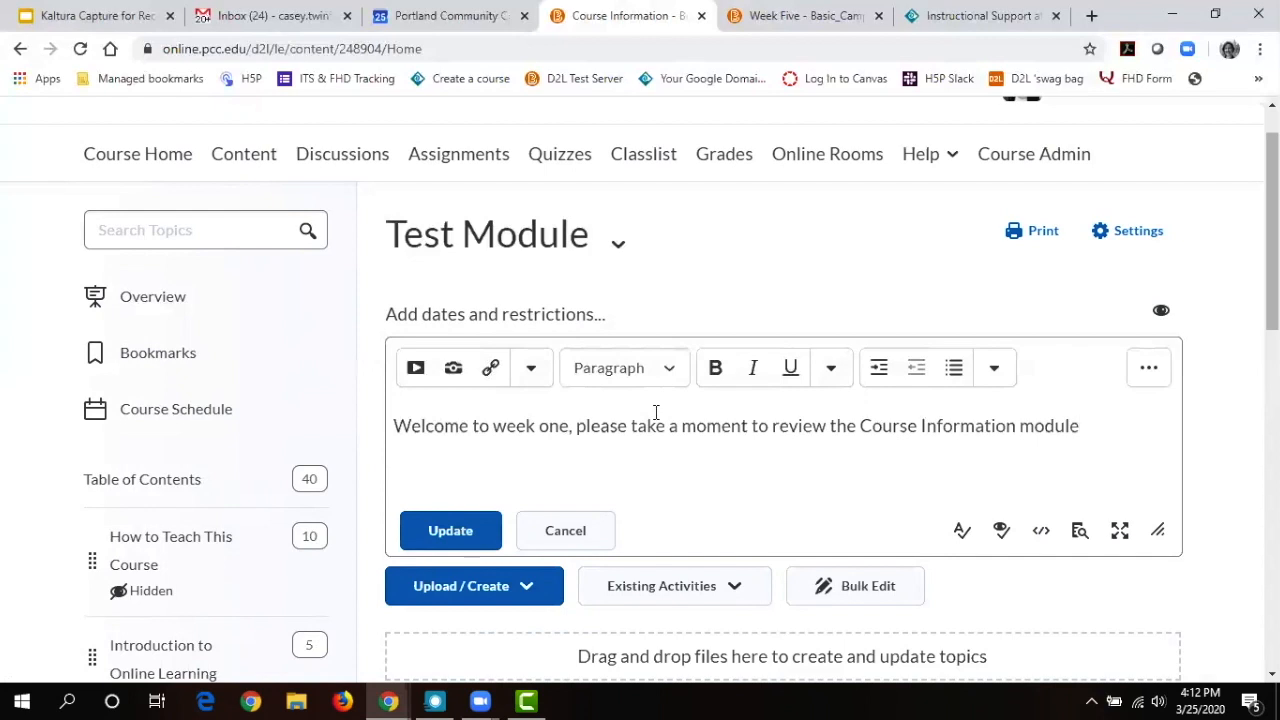
Link the words "Course Information" in the description to the Course Information Intro topic with a content quicklink.
left_click_drag(1016, 426, 862, 435)
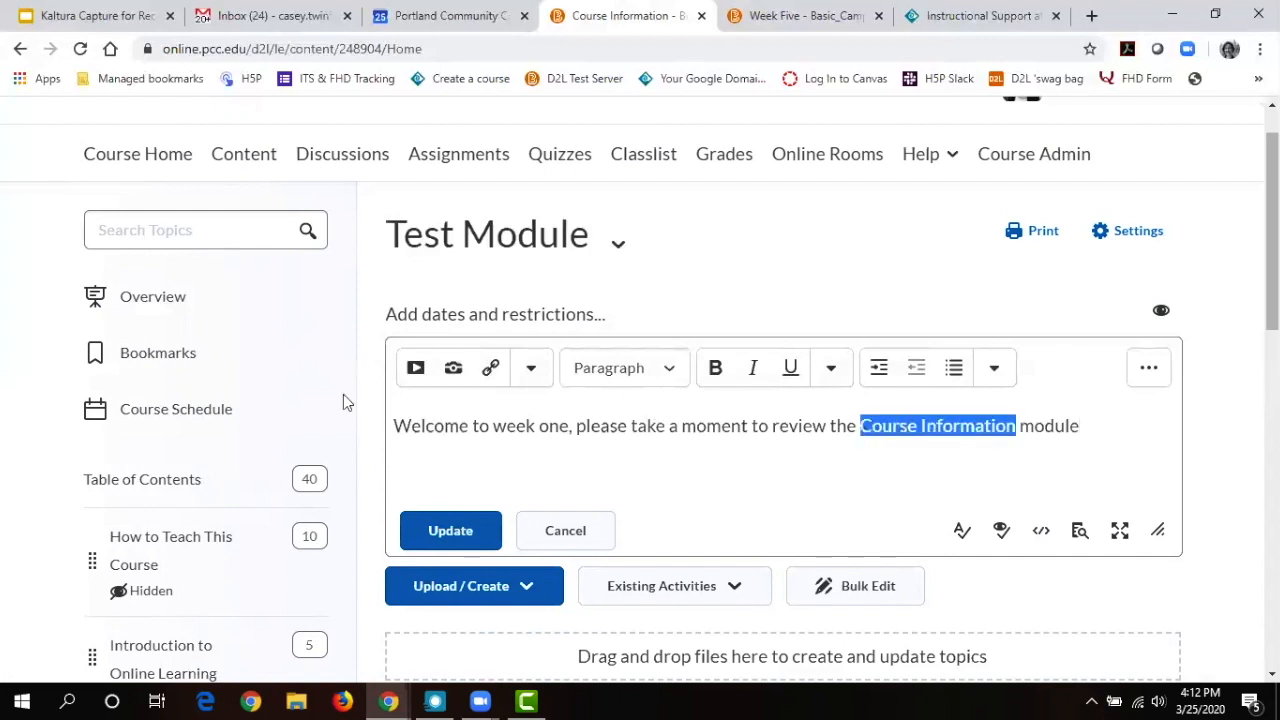
left_click(491, 370)
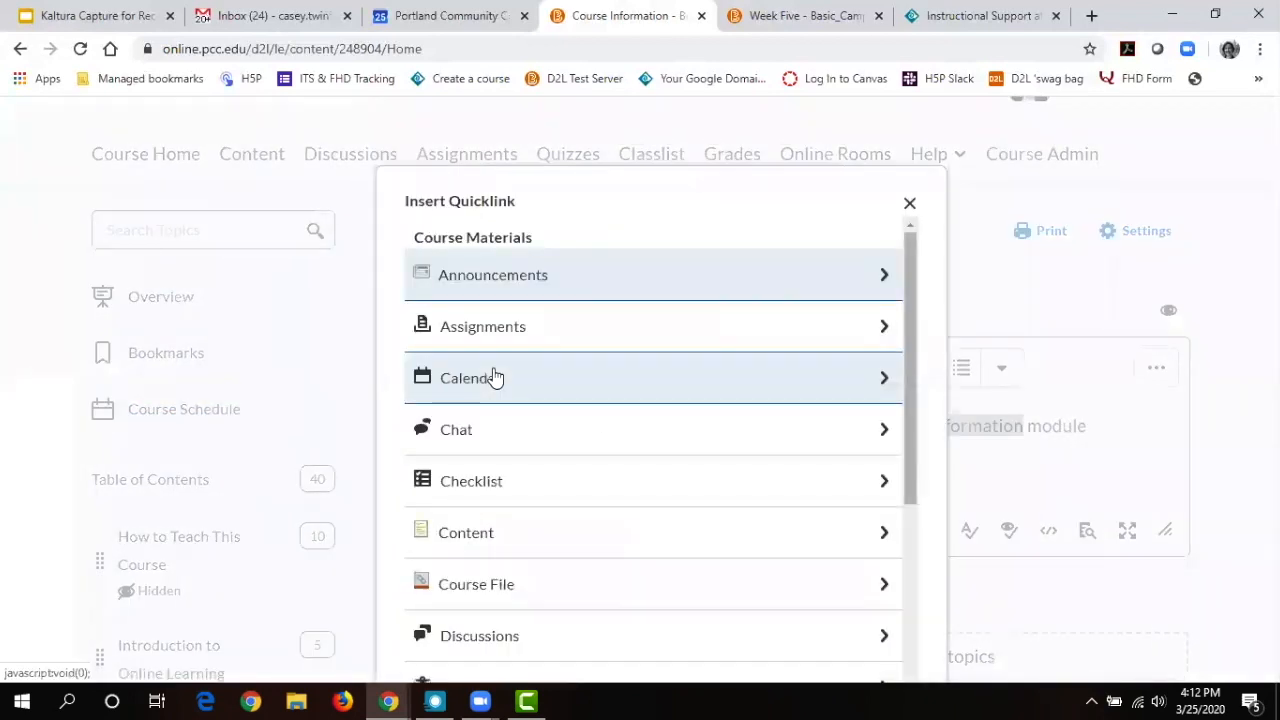
left_click(909, 204)
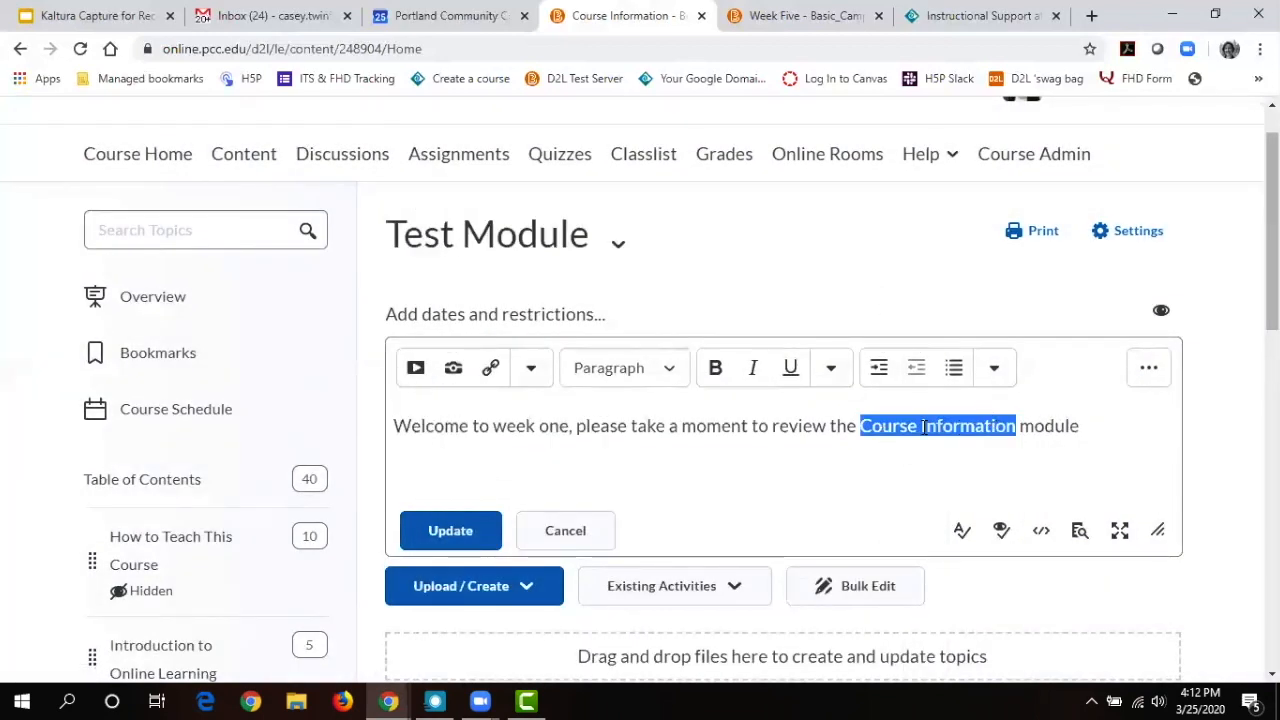
left_click(491, 370)
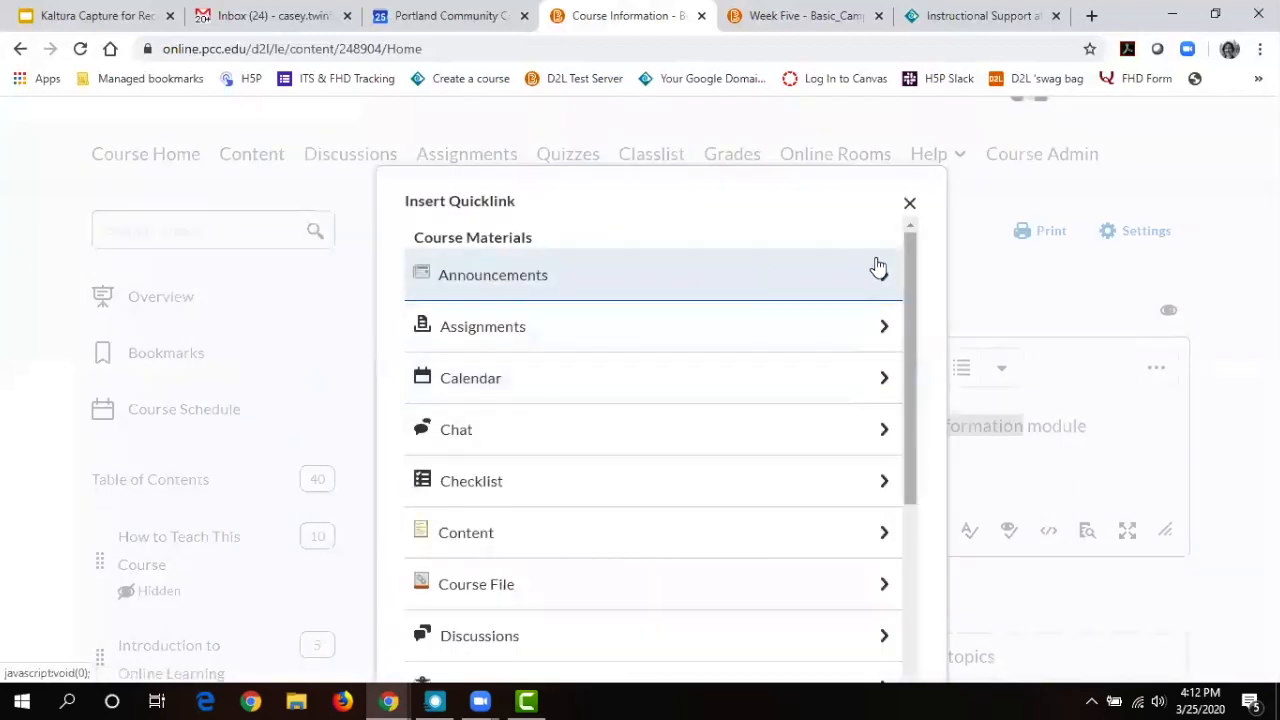
left_click_drag(909, 277, 911, 574)
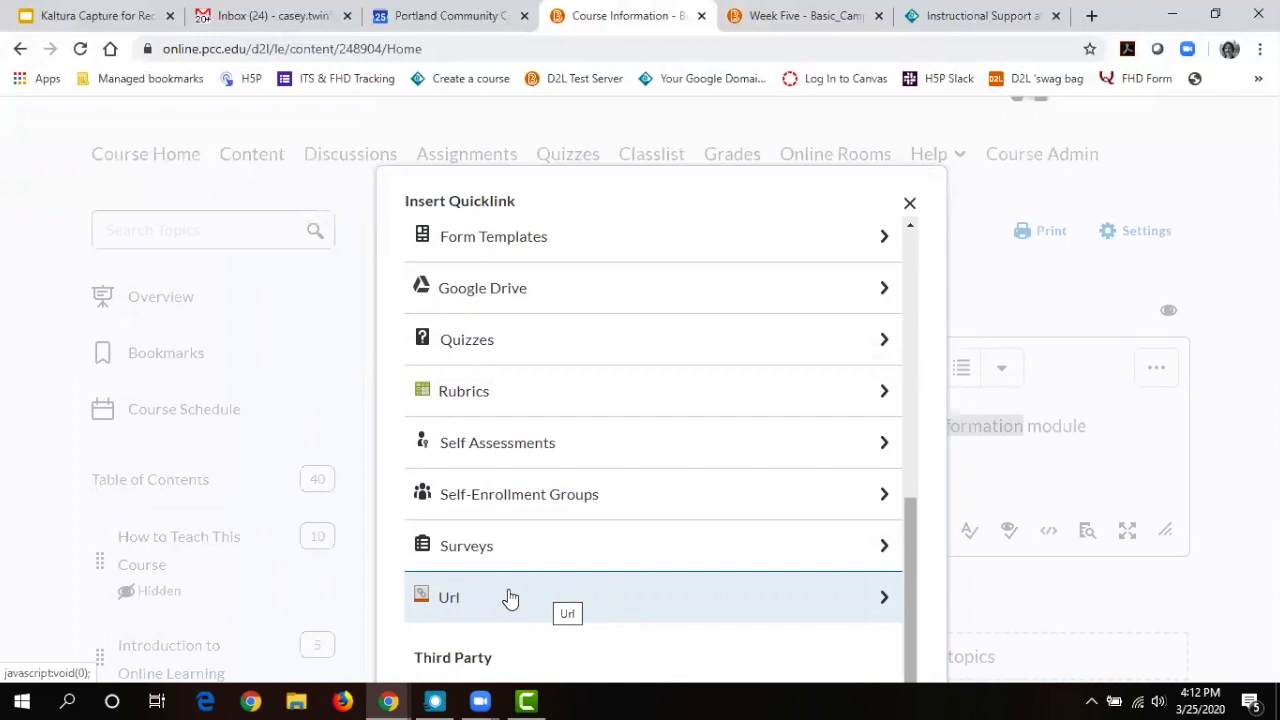
left_click_drag(909, 536, 907, 489)
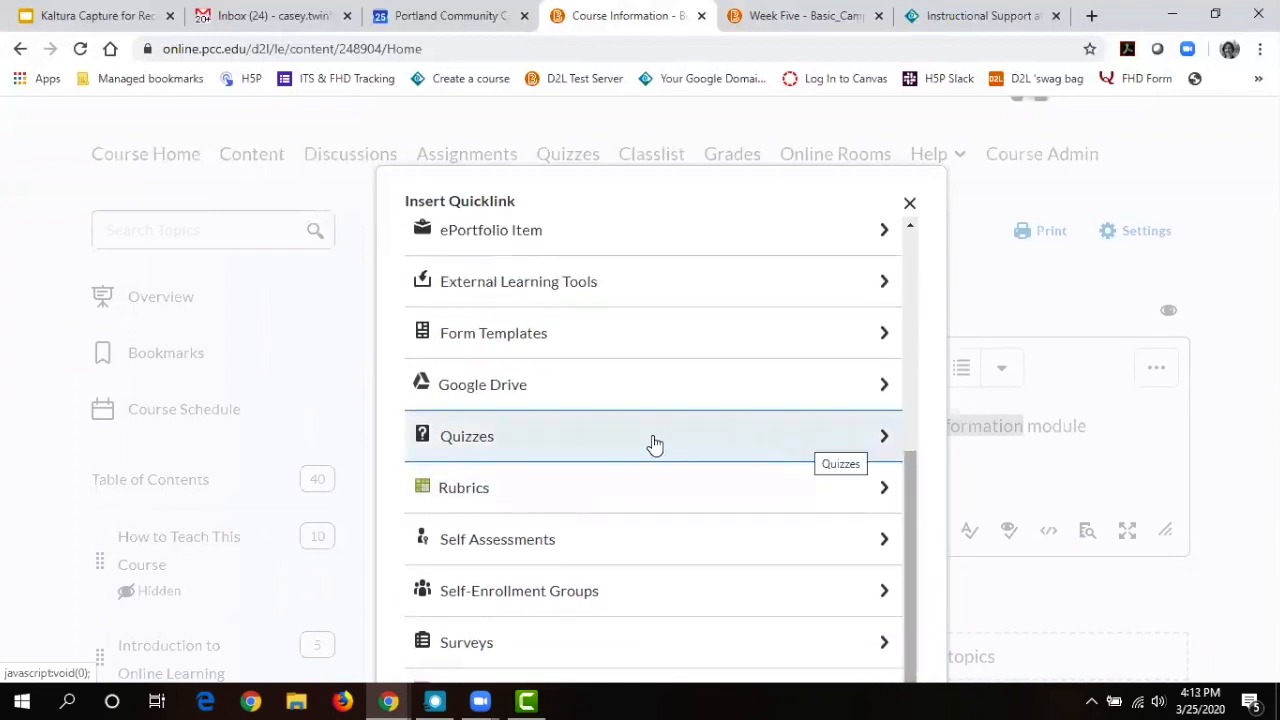
left_click_drag(907, 477, 889, 337)
left_click(877, 405)
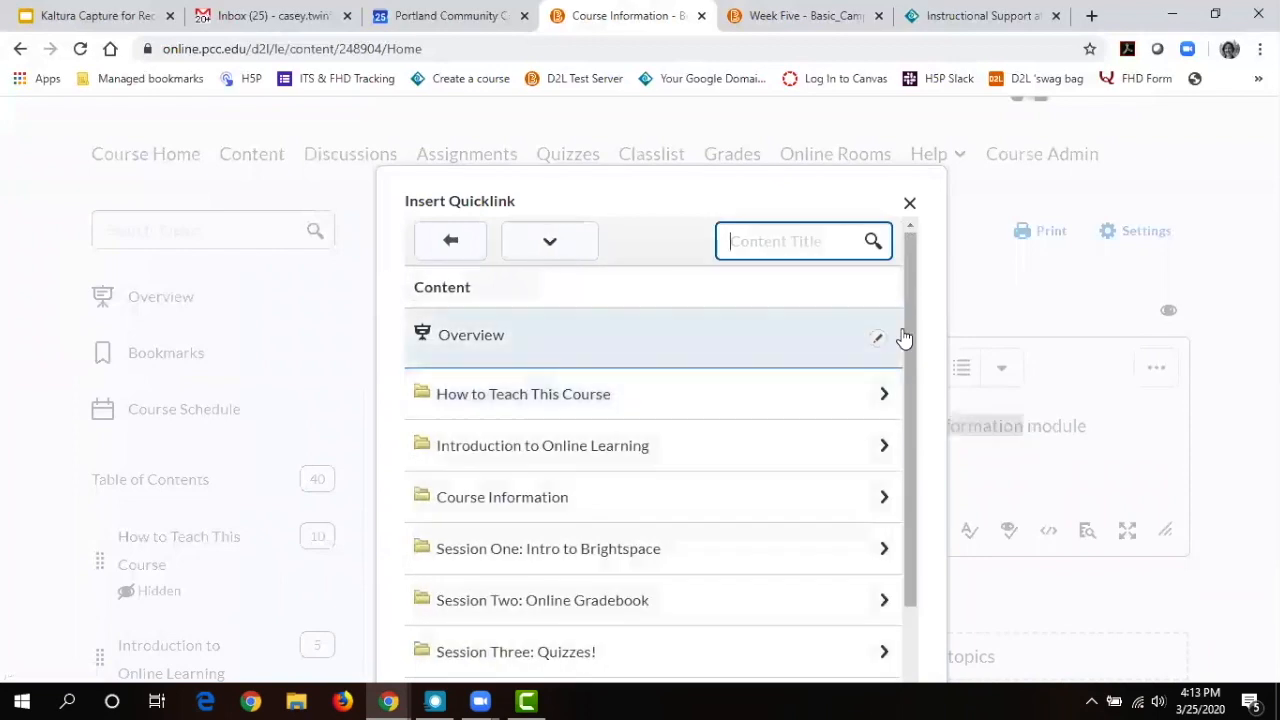
left_click_drag(909, 322, 897, 400)
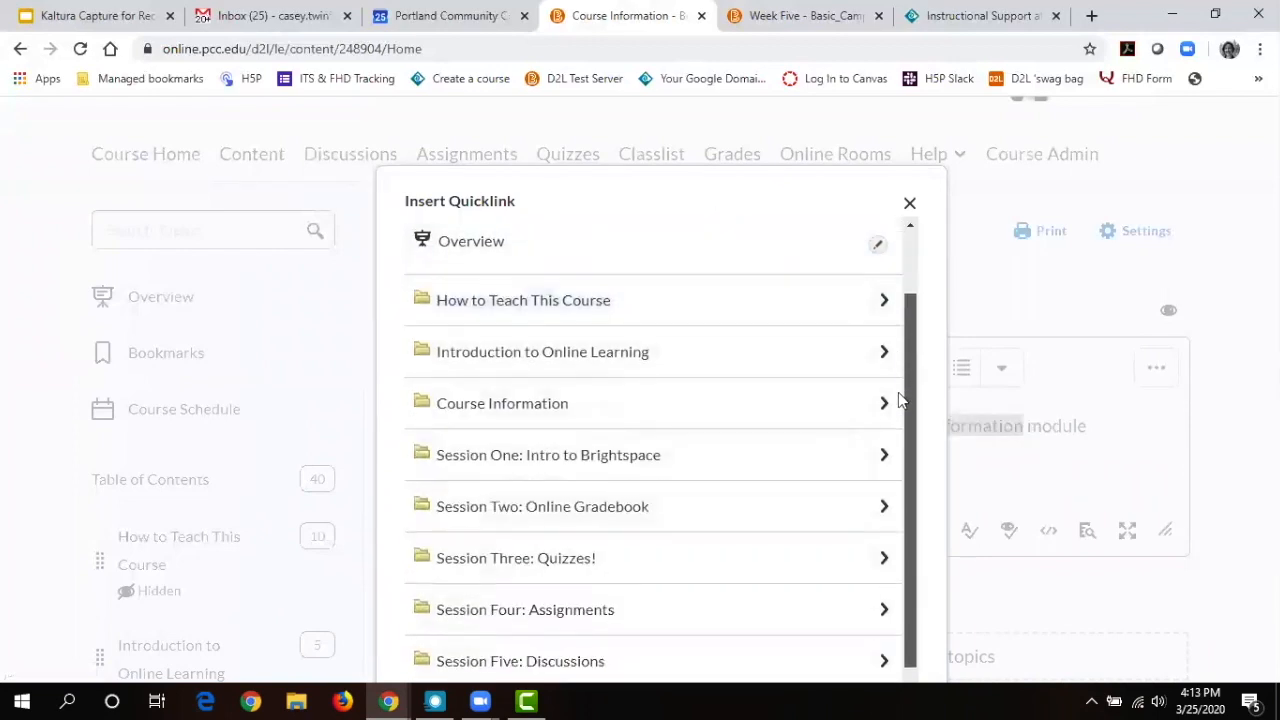
left_click(847, 400)
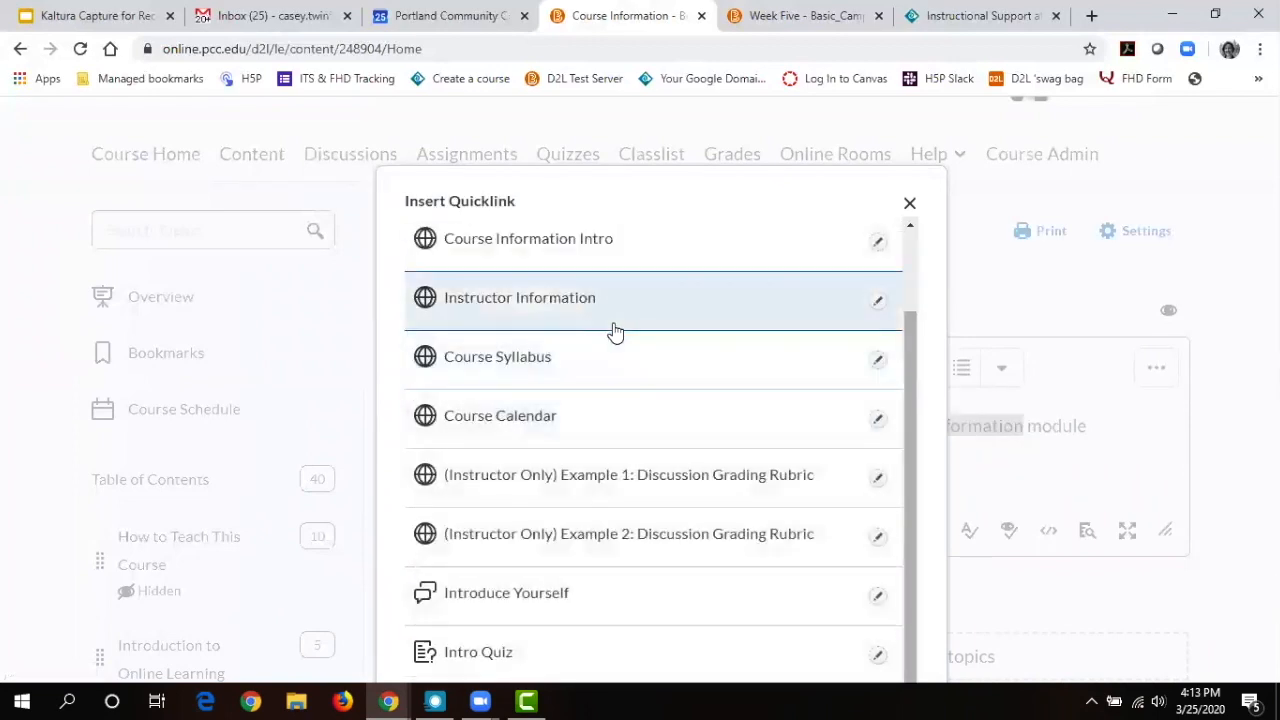
left_click(599, 260)
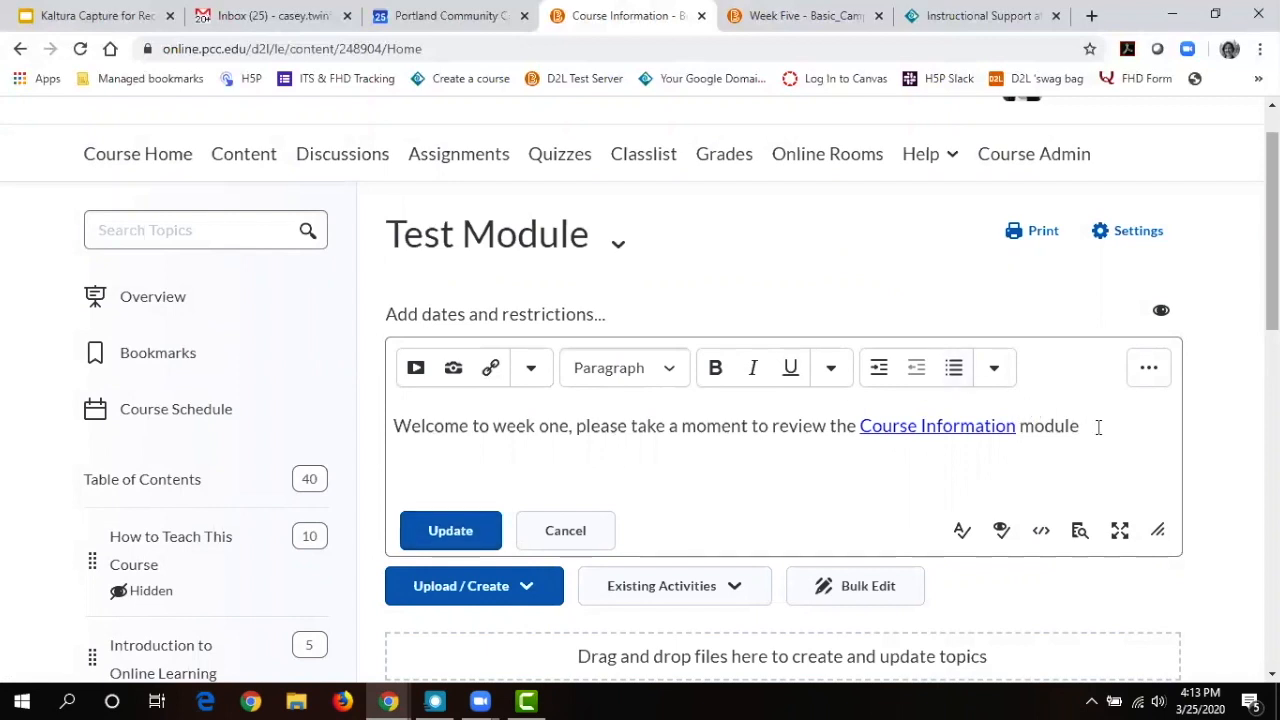
Upload the image "host controls participants more.png" from the Pictures folder for a new line below the description text.
key("Return")
left_click(453, 369)
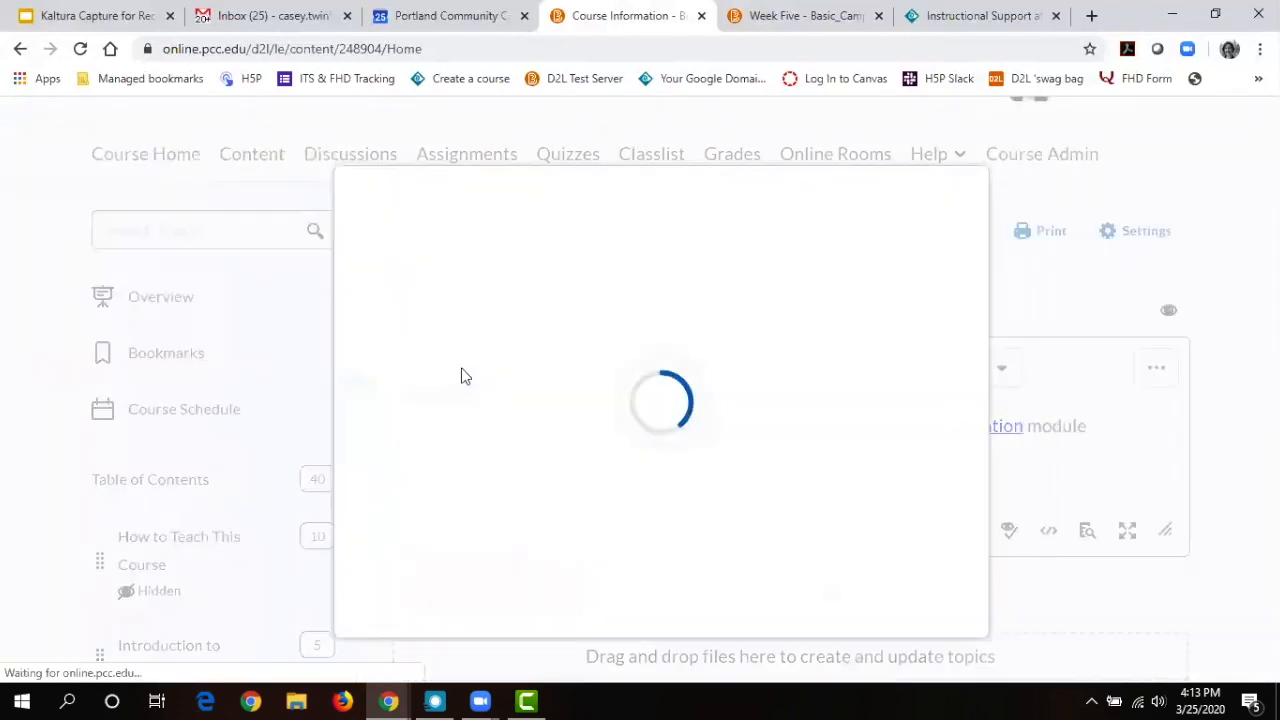
left_click(709, 283)
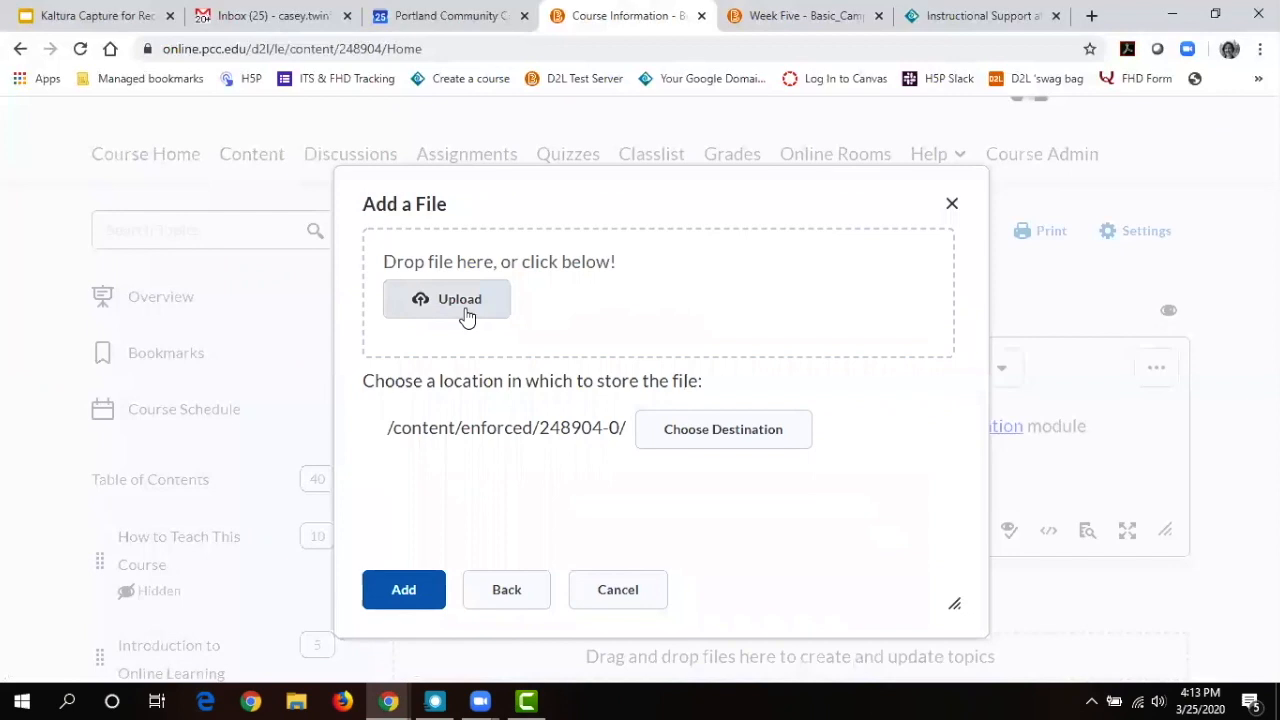
left_click(466, 314)
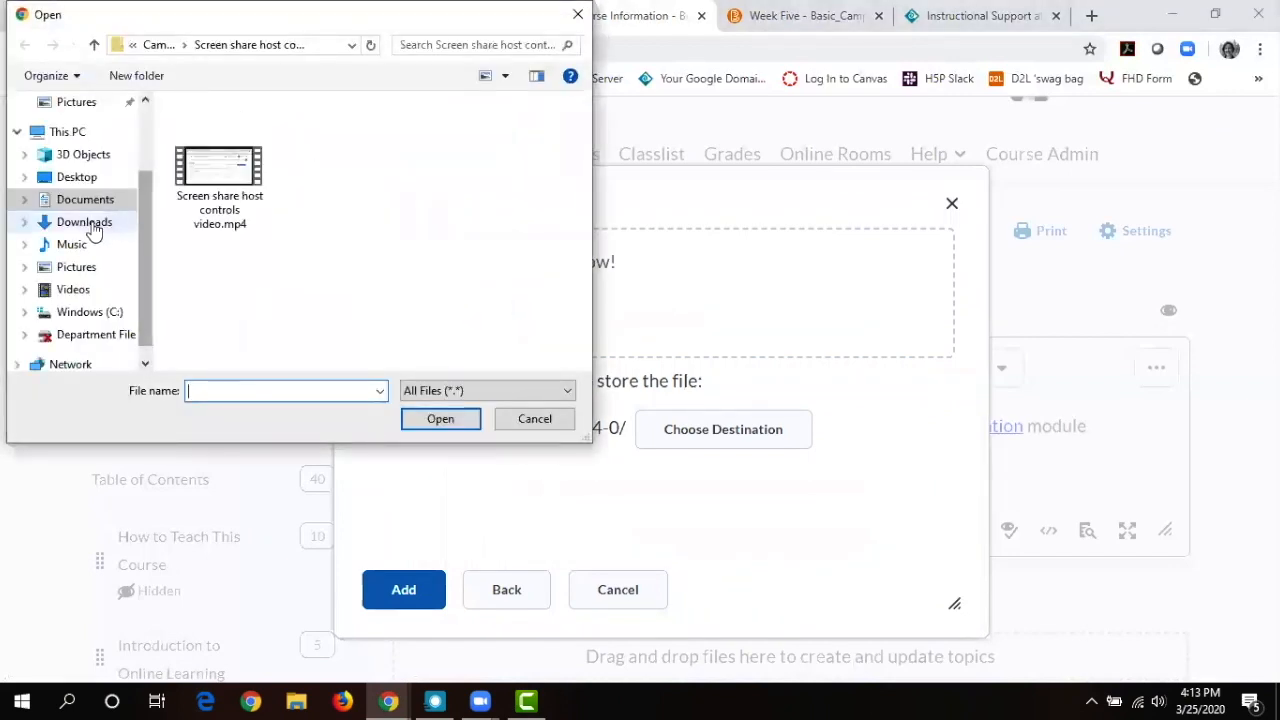
left_click(78, 267)
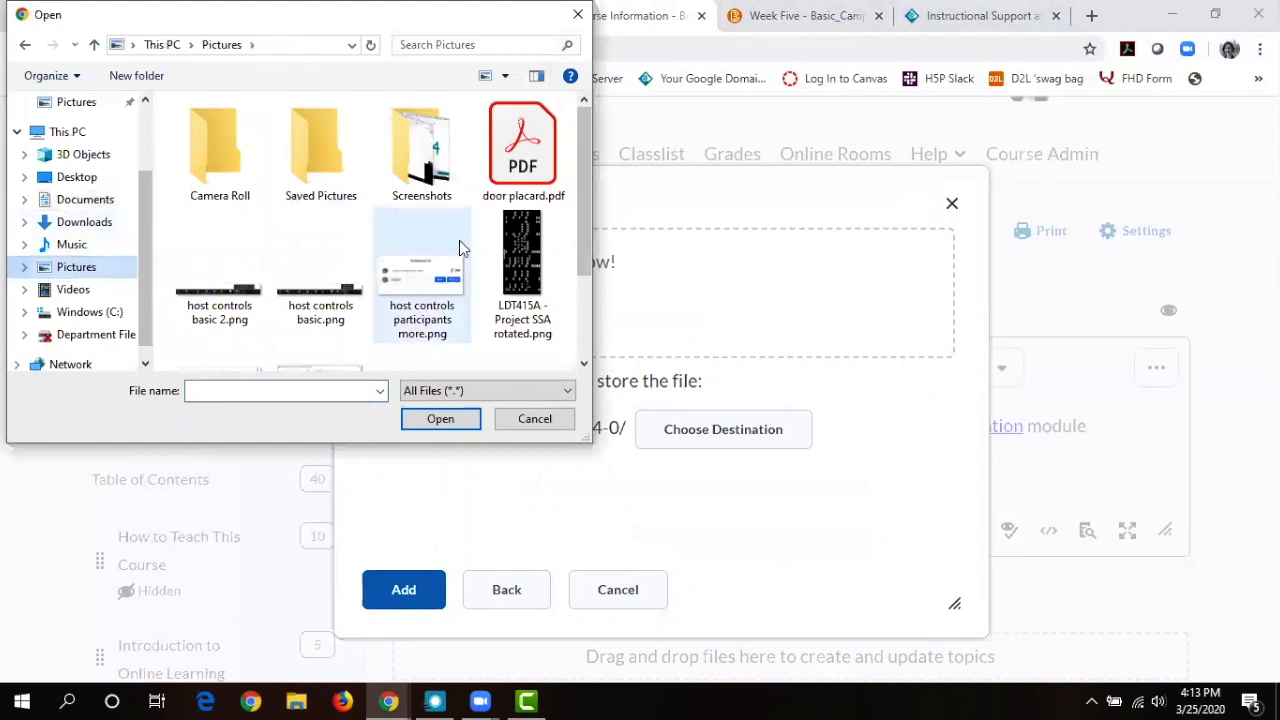
left_click(440, 290)
left_click(445, 419)
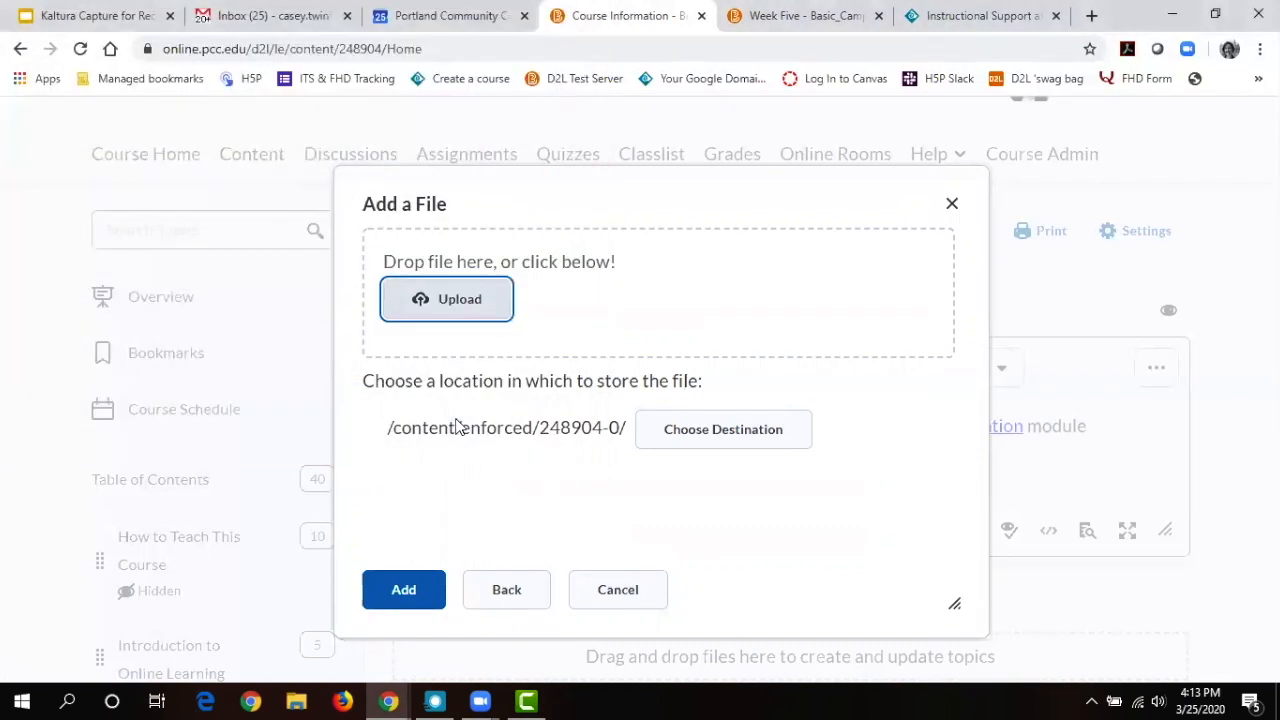
left_click(400, 590)
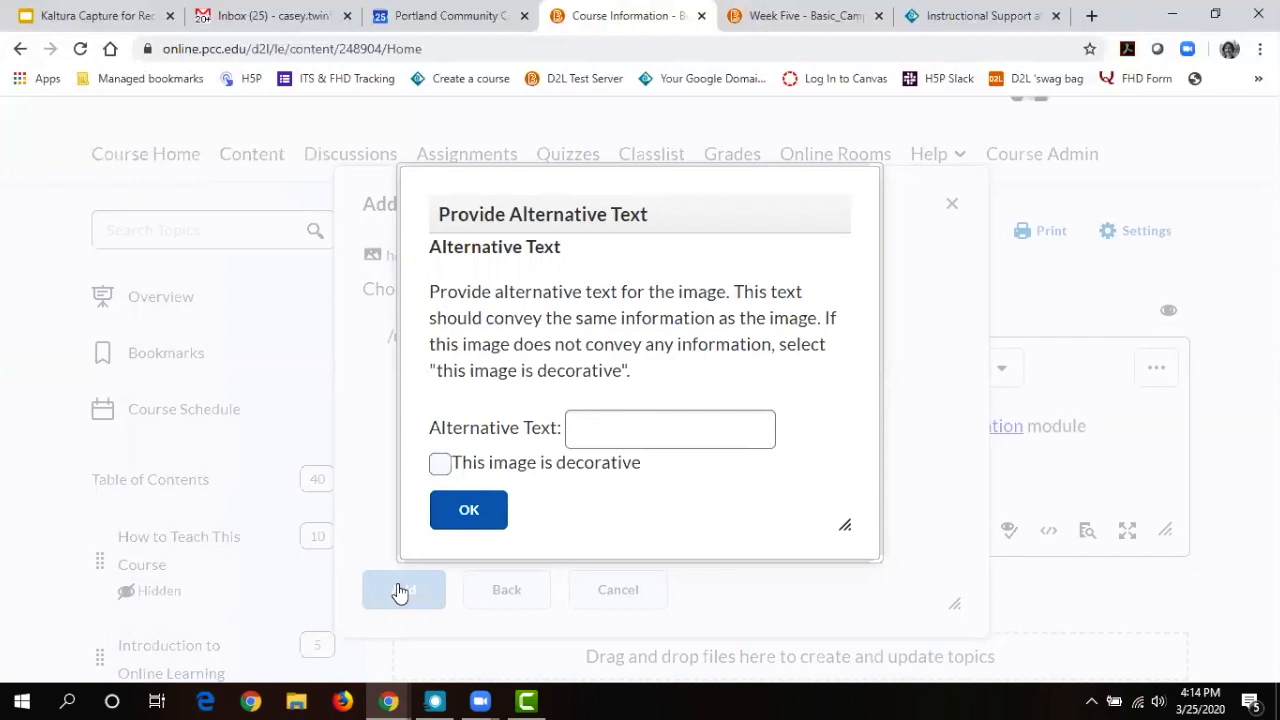
Give the image the alternative text "Picture of manage participants view in Zoom with controls" and insert it.
left_click(684, 432)
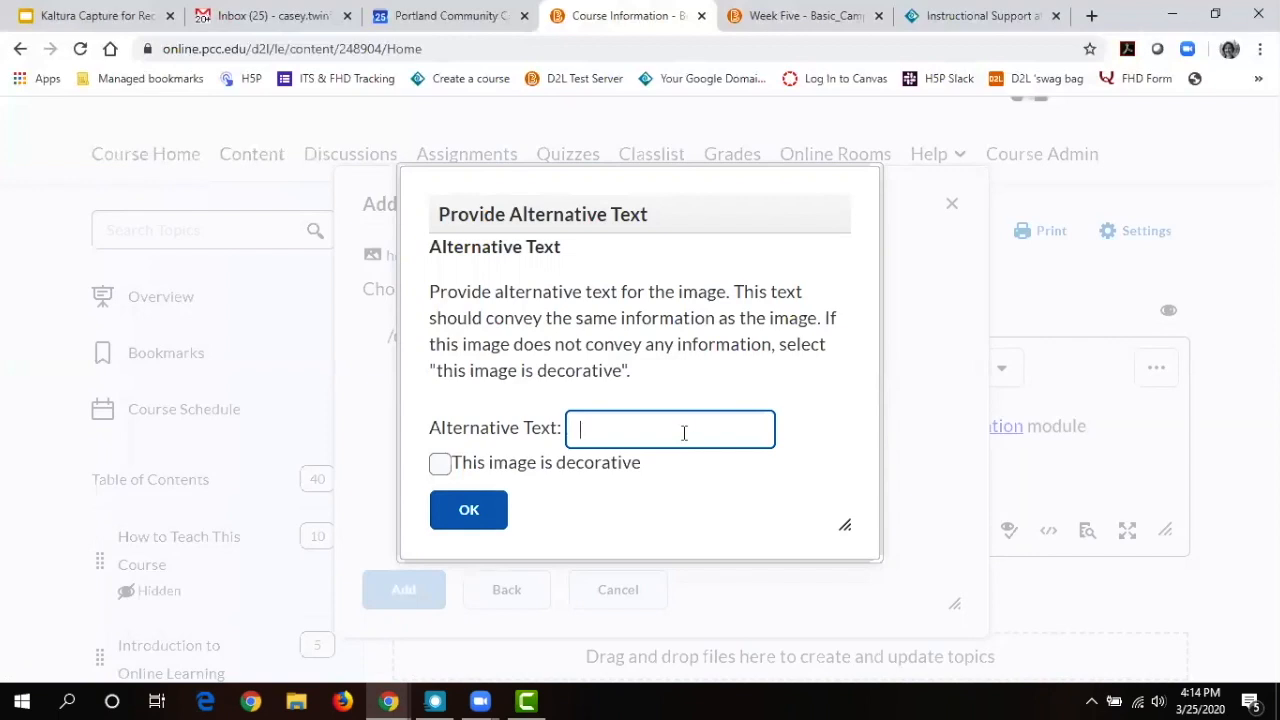
type("icture of manage part")
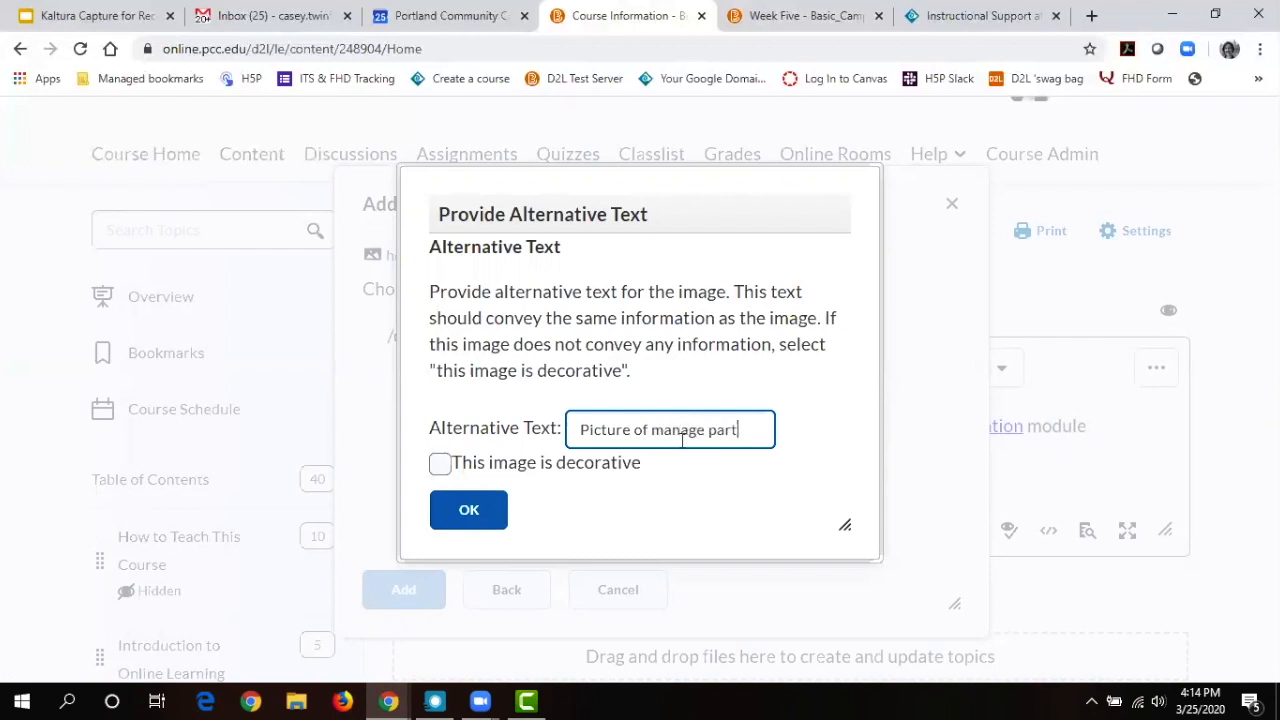
type("icipants view in Z")
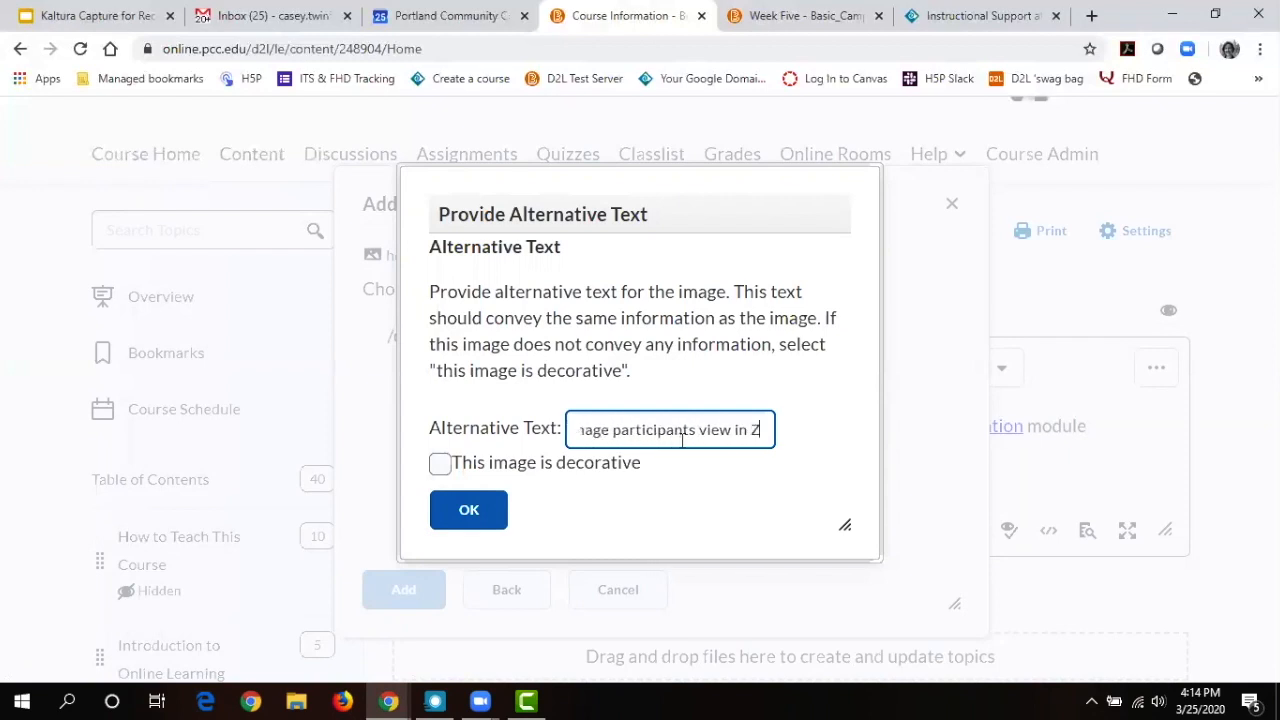
type("oom with controls")
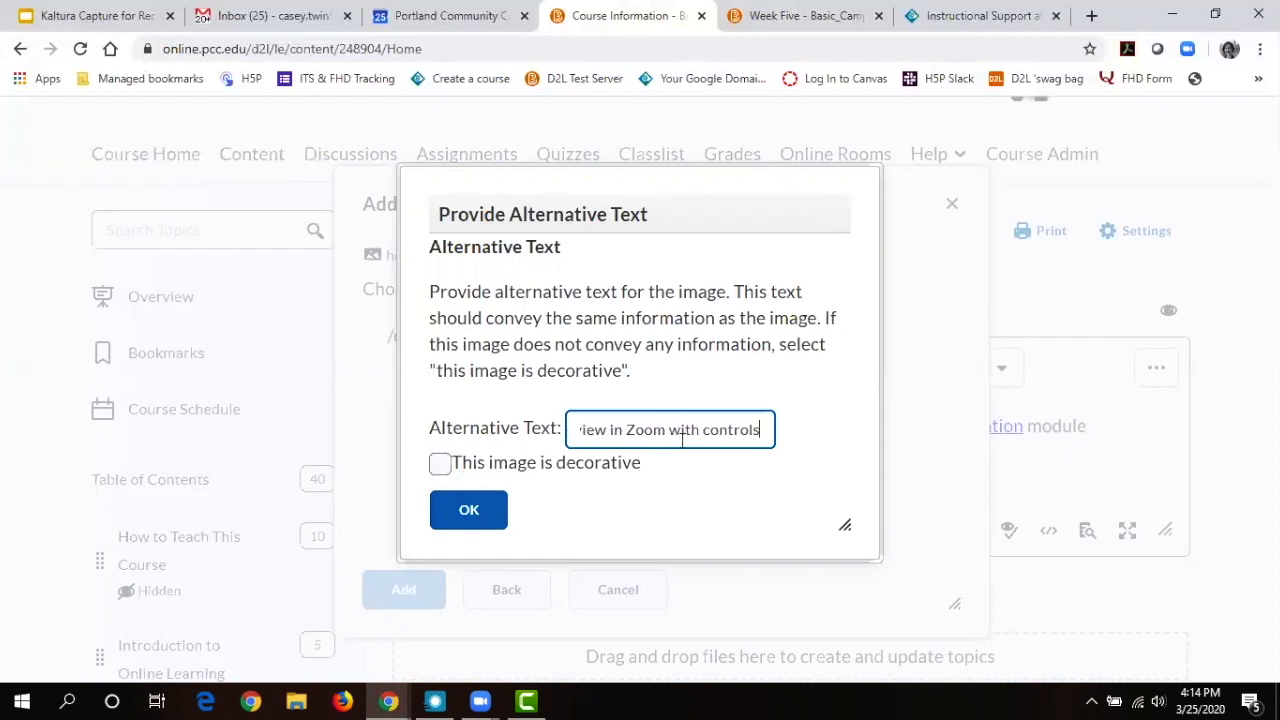
left_click(486, 515)
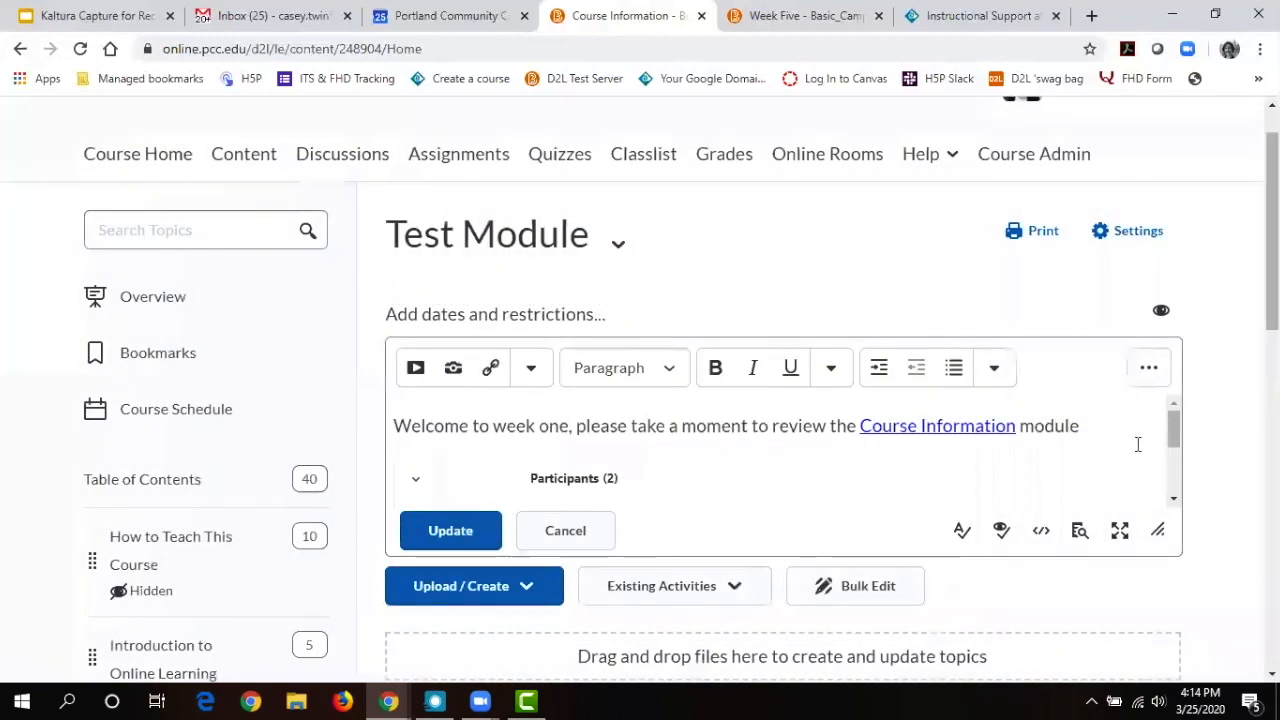
Review the Test Module description with its image in the full-screen editor and save it.
left_click_drag(1173, 430, 1170, 487)
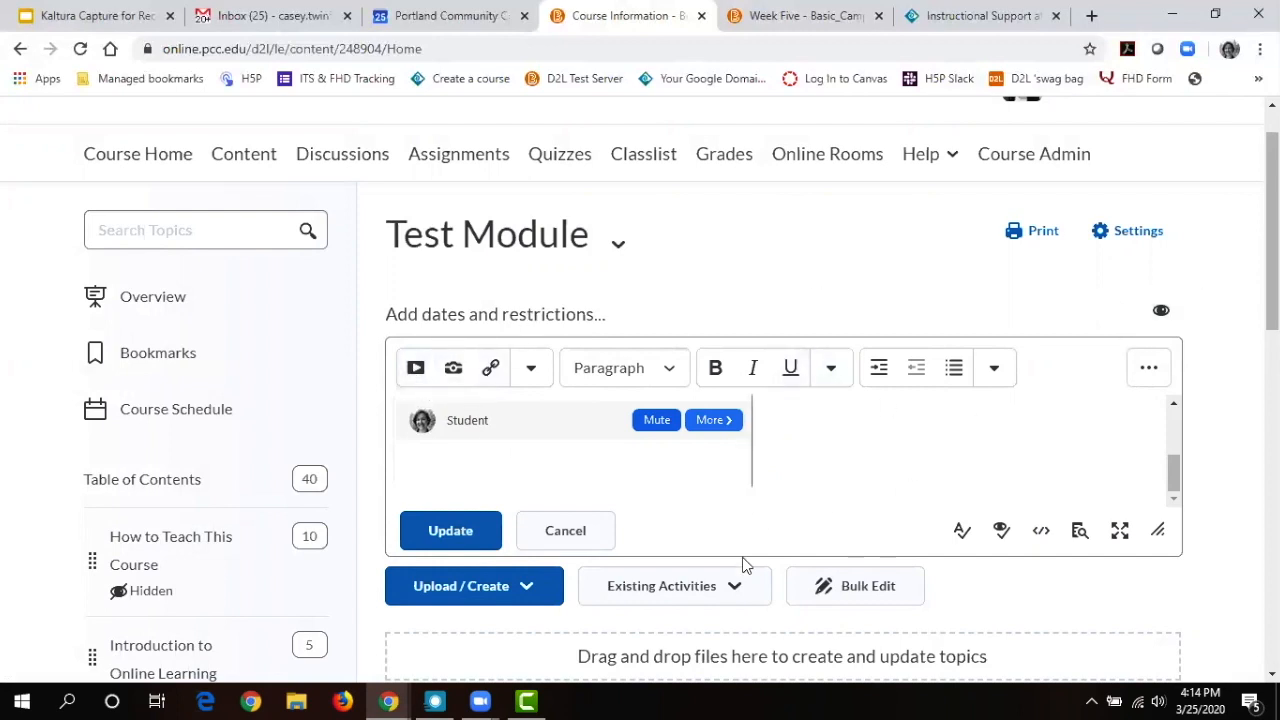
left_click(1120, 531)
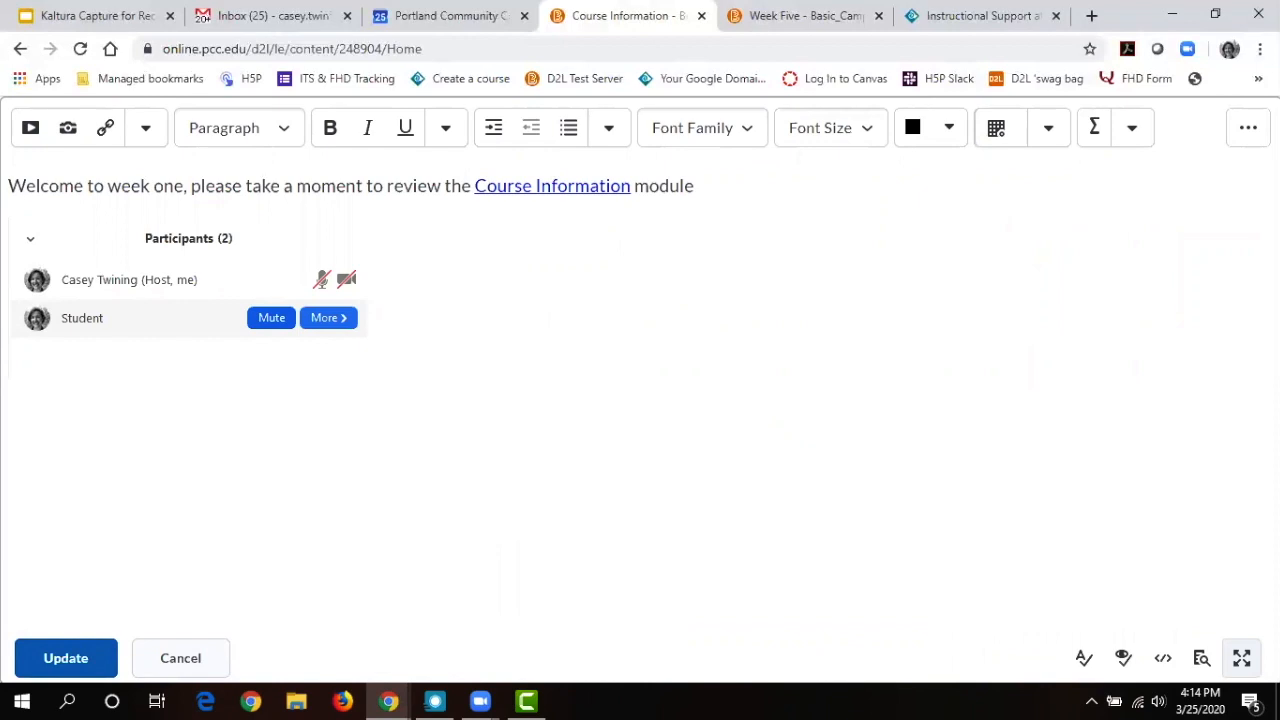
left_click(1240, 658)
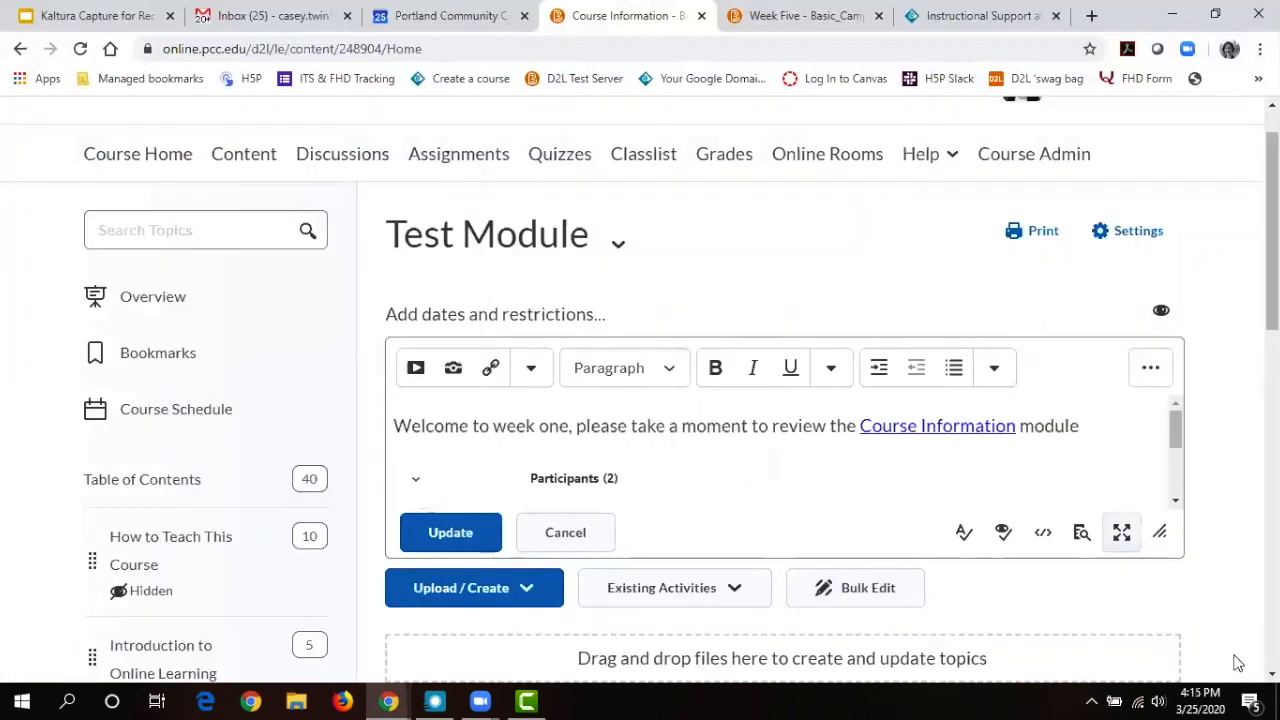
left_click(1121, 537)
left_click(66, 660)
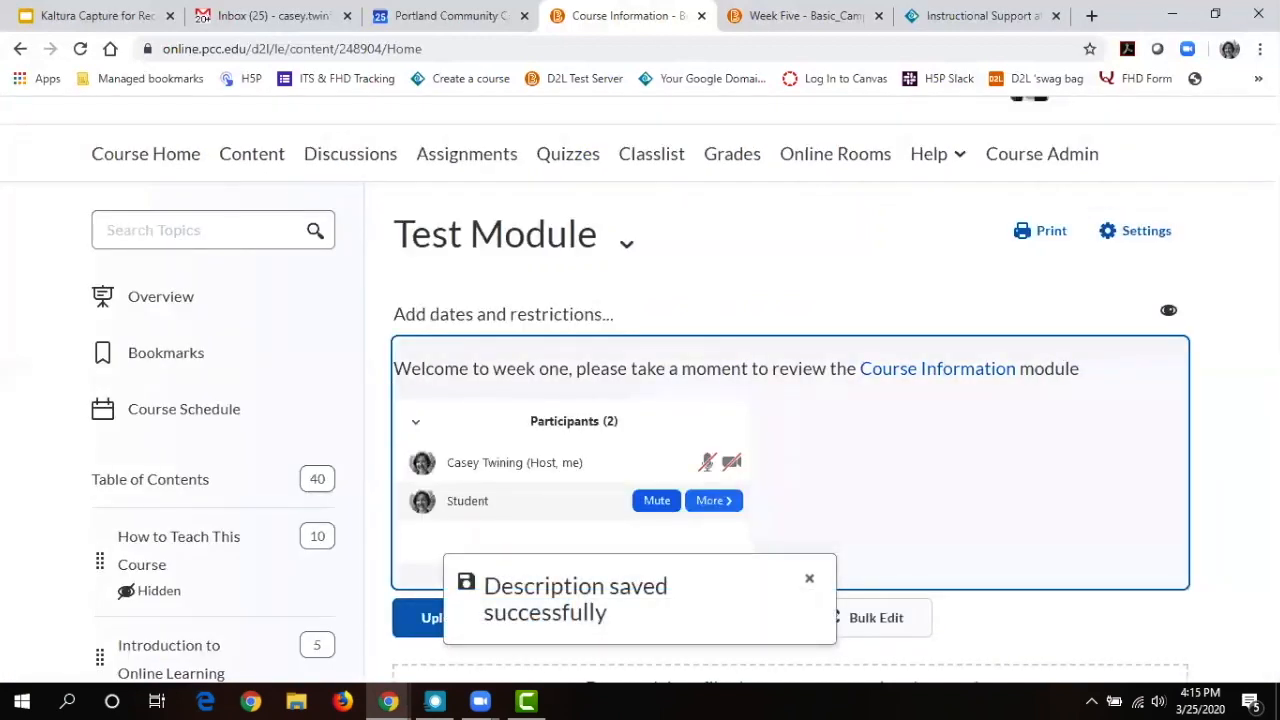
Reopen the Test Module description, switch the editor out of full-screen view and update the description.
left_click(1064, 512)
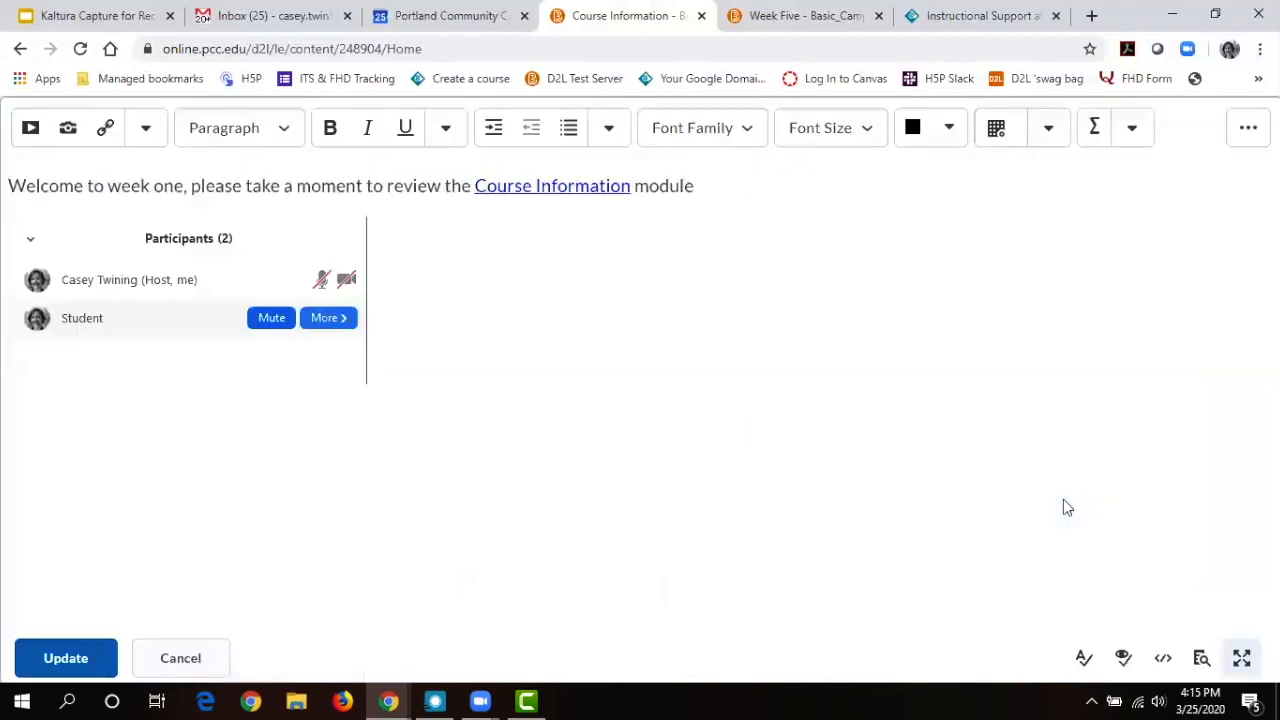
left_click(1242, 660)
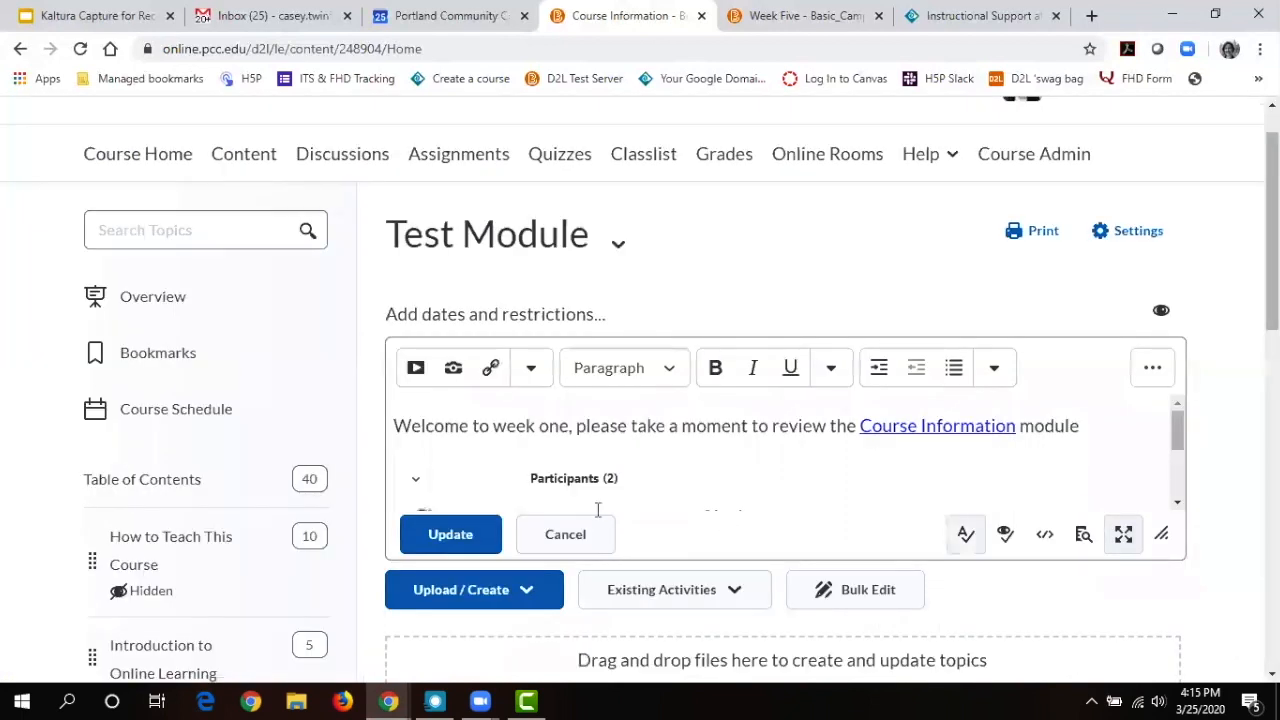
left_click(466, 537)
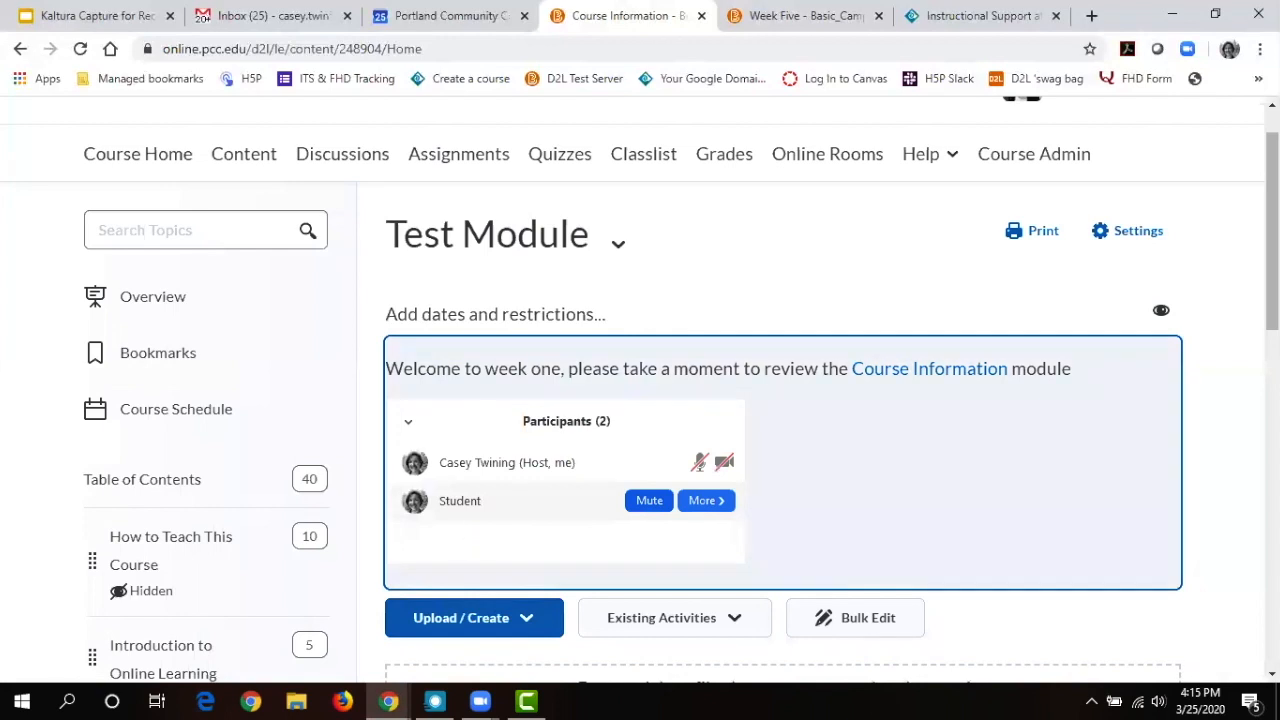
mouse_move(1272, 250)
left_mouse_down()
mouse_move(1272, 290)
mouse_move(1272, 244)
left_mouse_up()
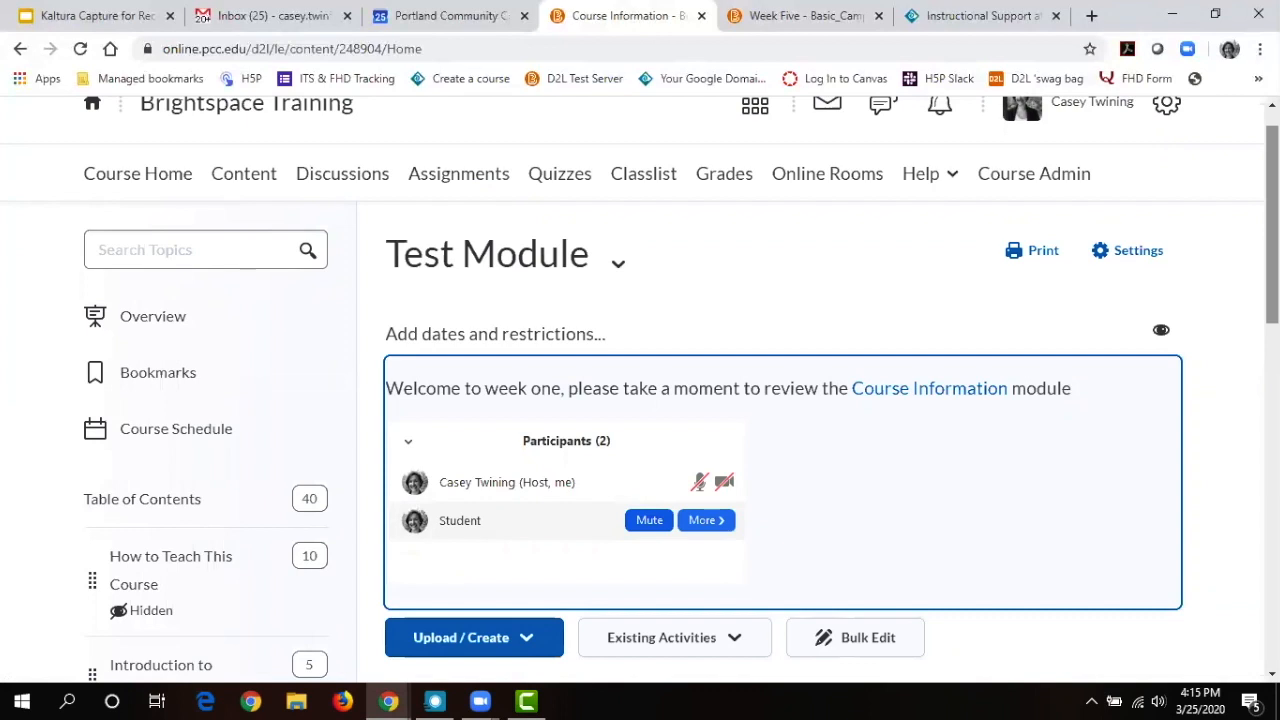
Upload the file "door placard.pdf" from the computer's Pictures folder as a new topic in Test Module.
scroll(680, 390, "down", 3)
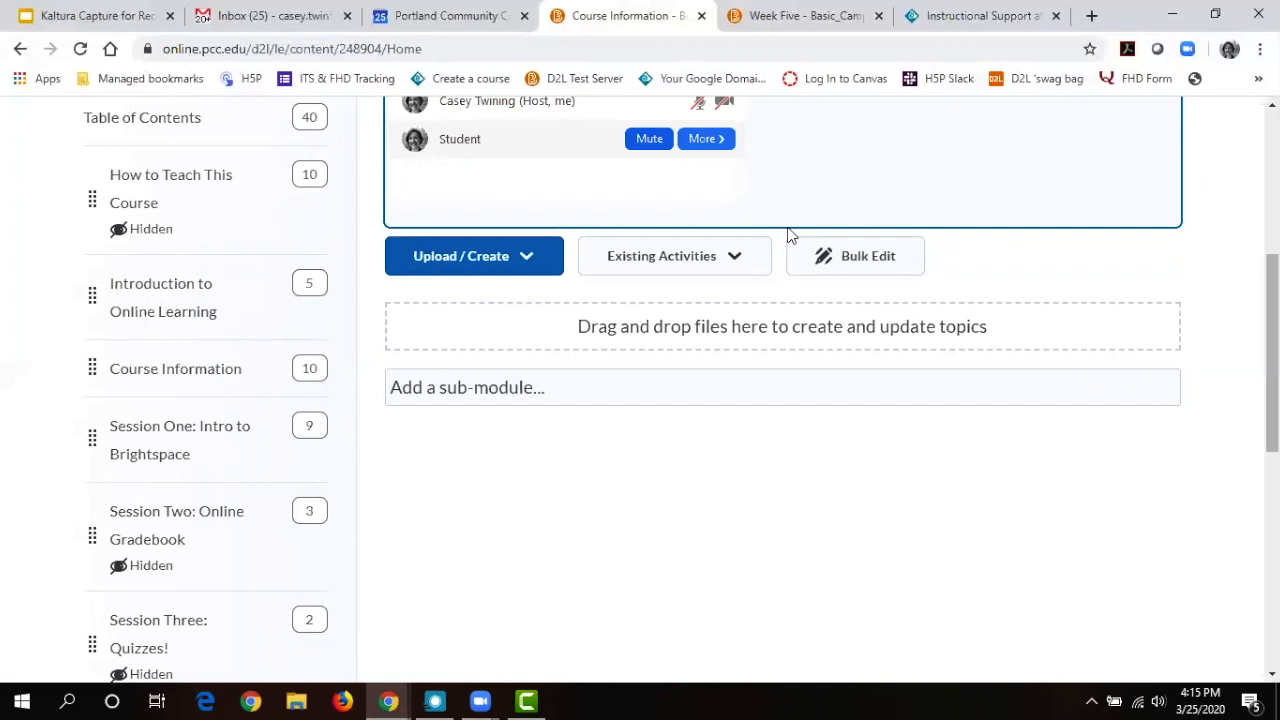
left_click(534, 264)
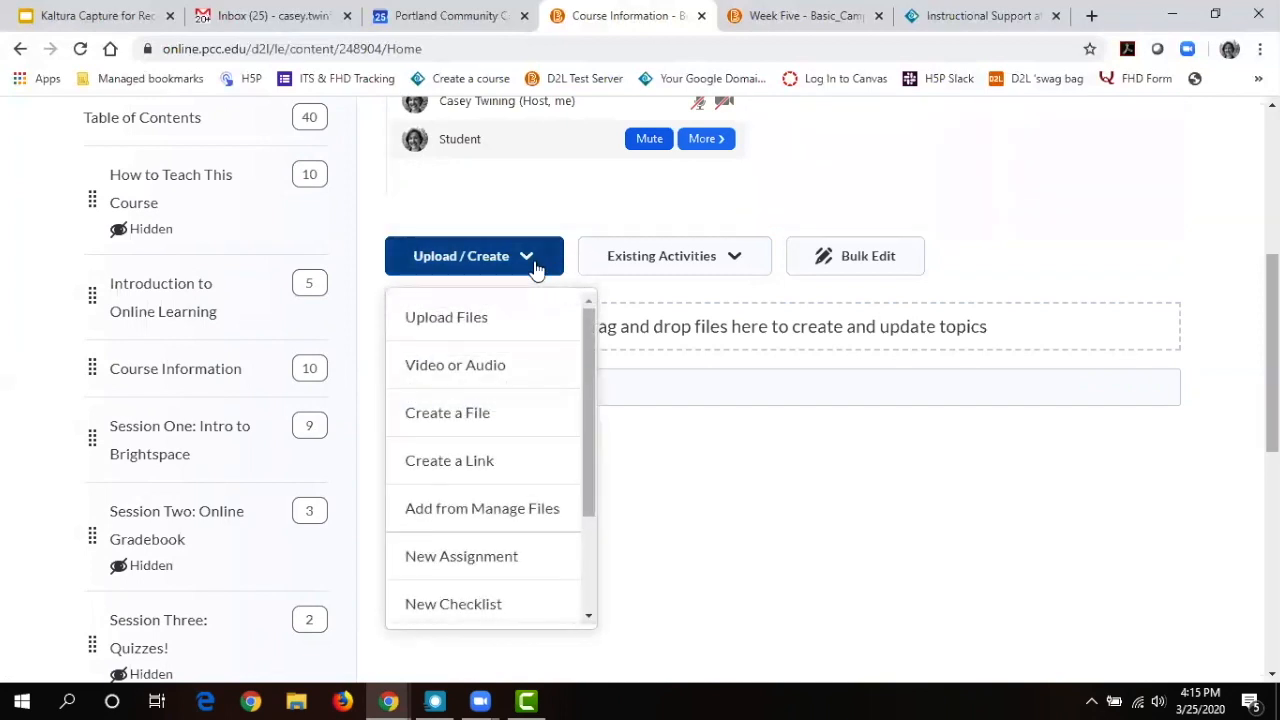
left_click(514, 328)
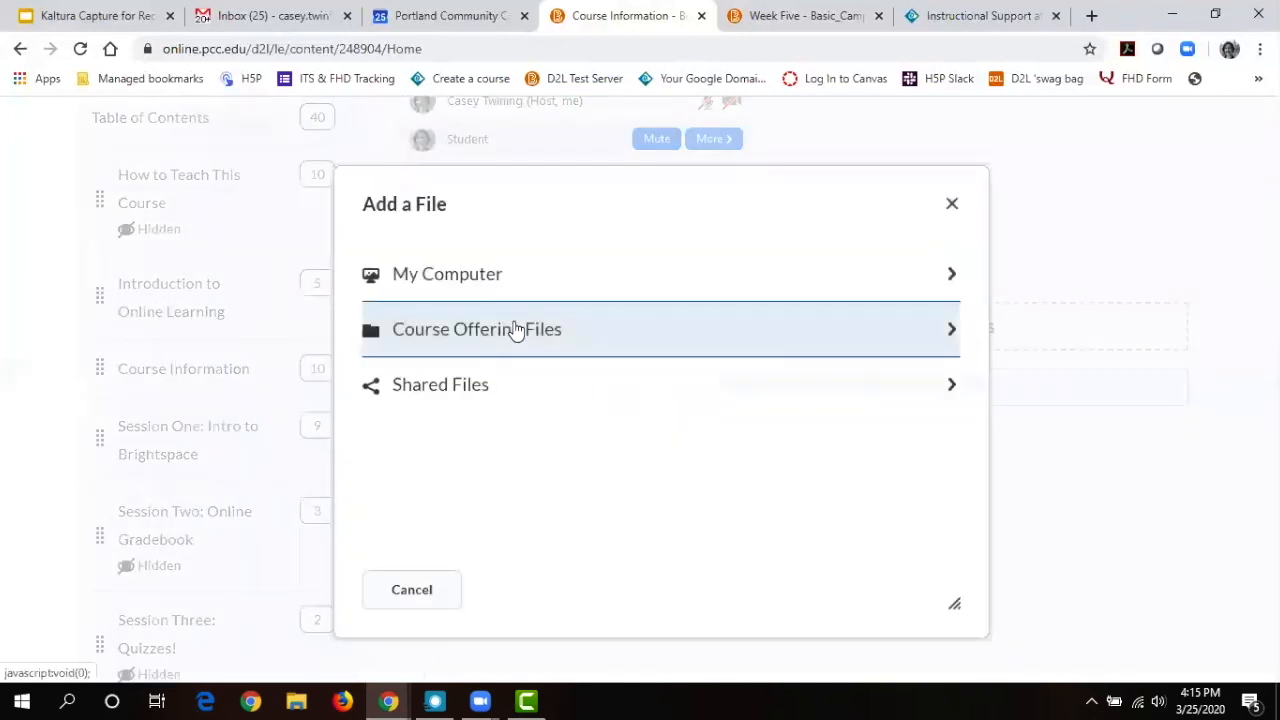
left_click(514, 294)
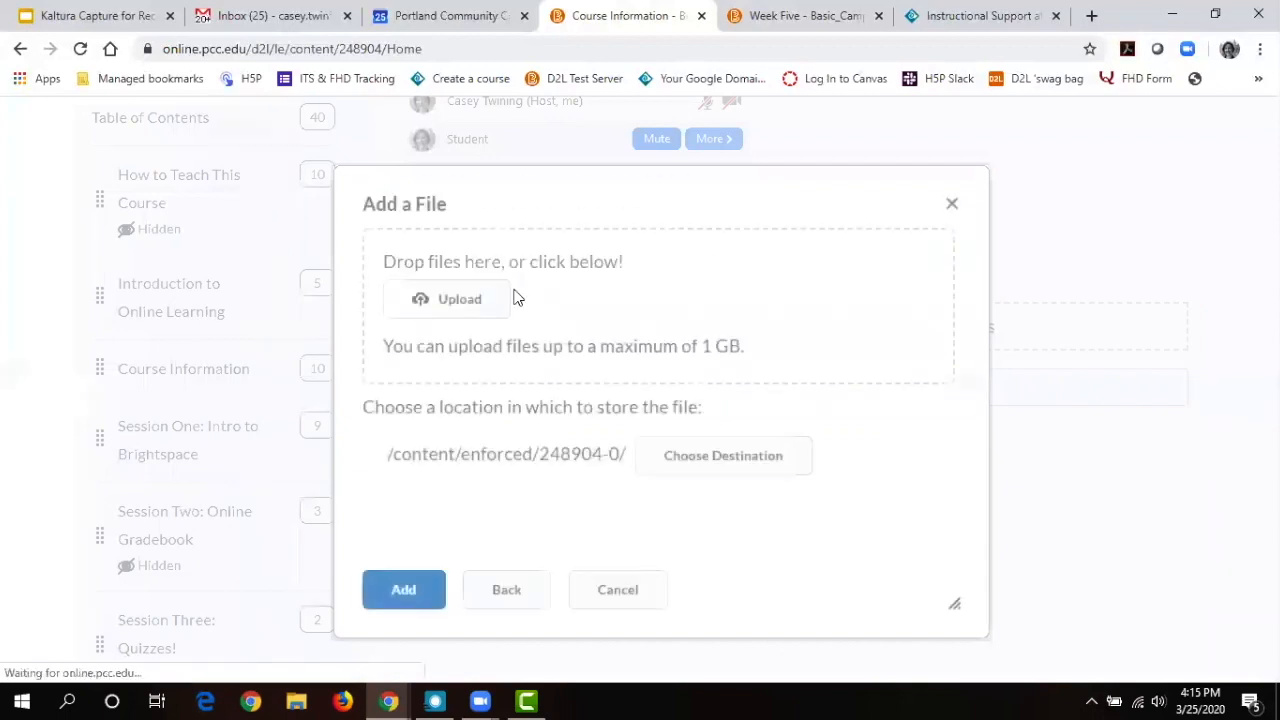
left_click(446, 302)
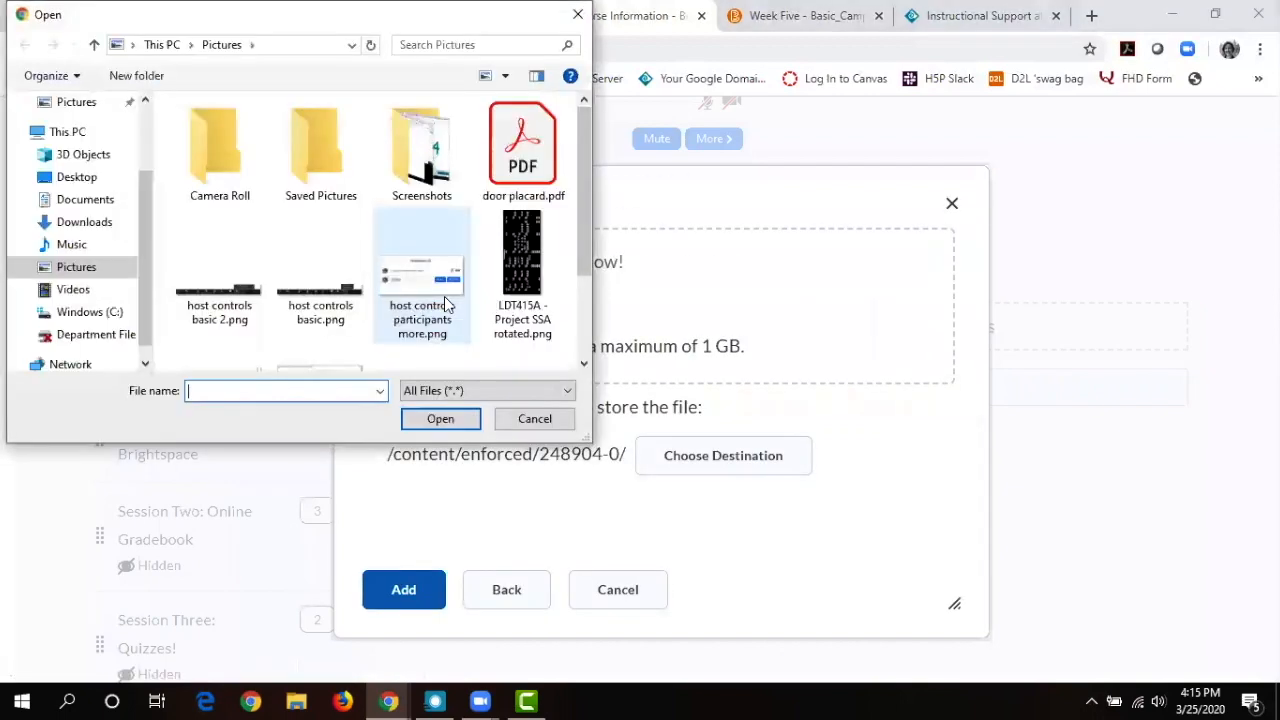
left_click(521, 160)
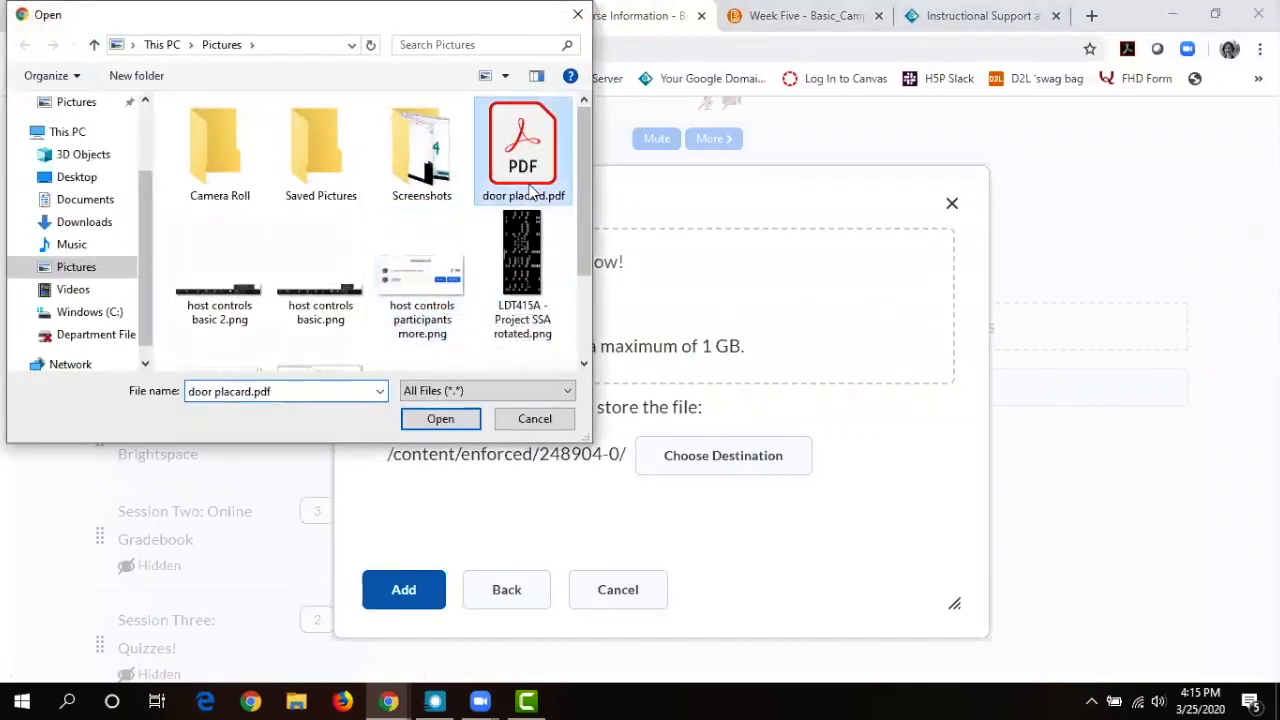
left_click(440, 419)
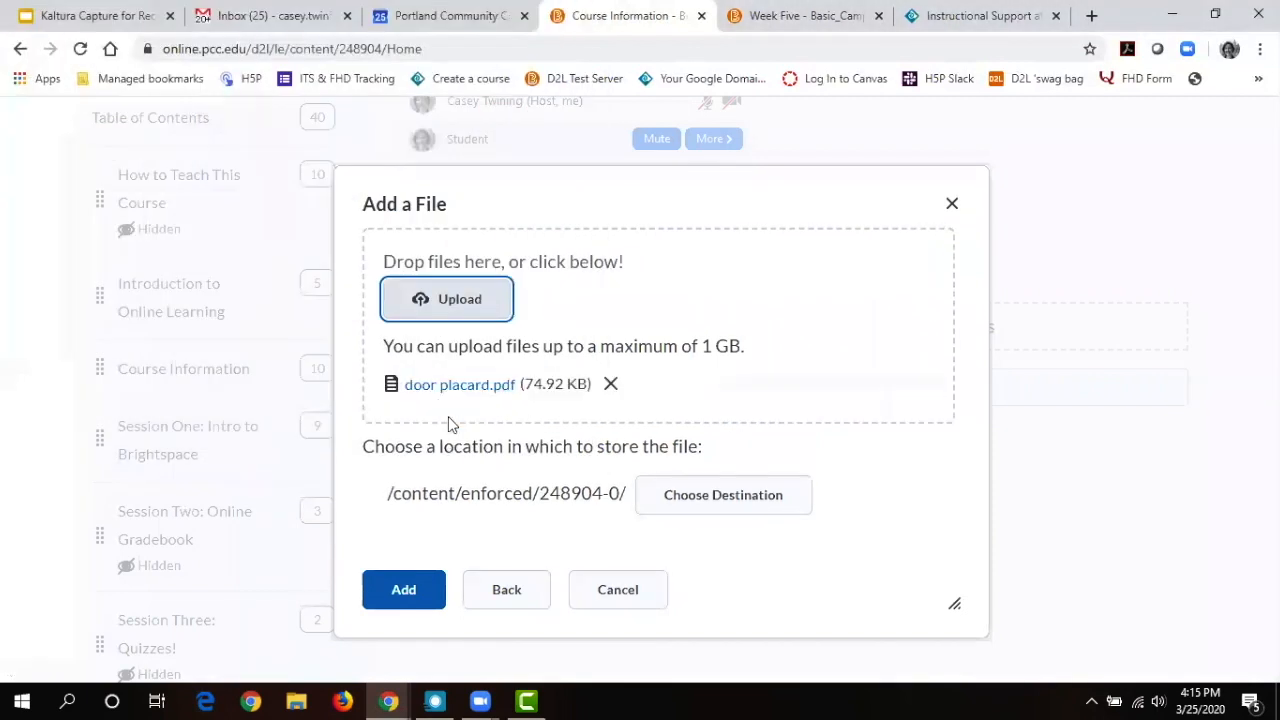
left_click(403, 591)
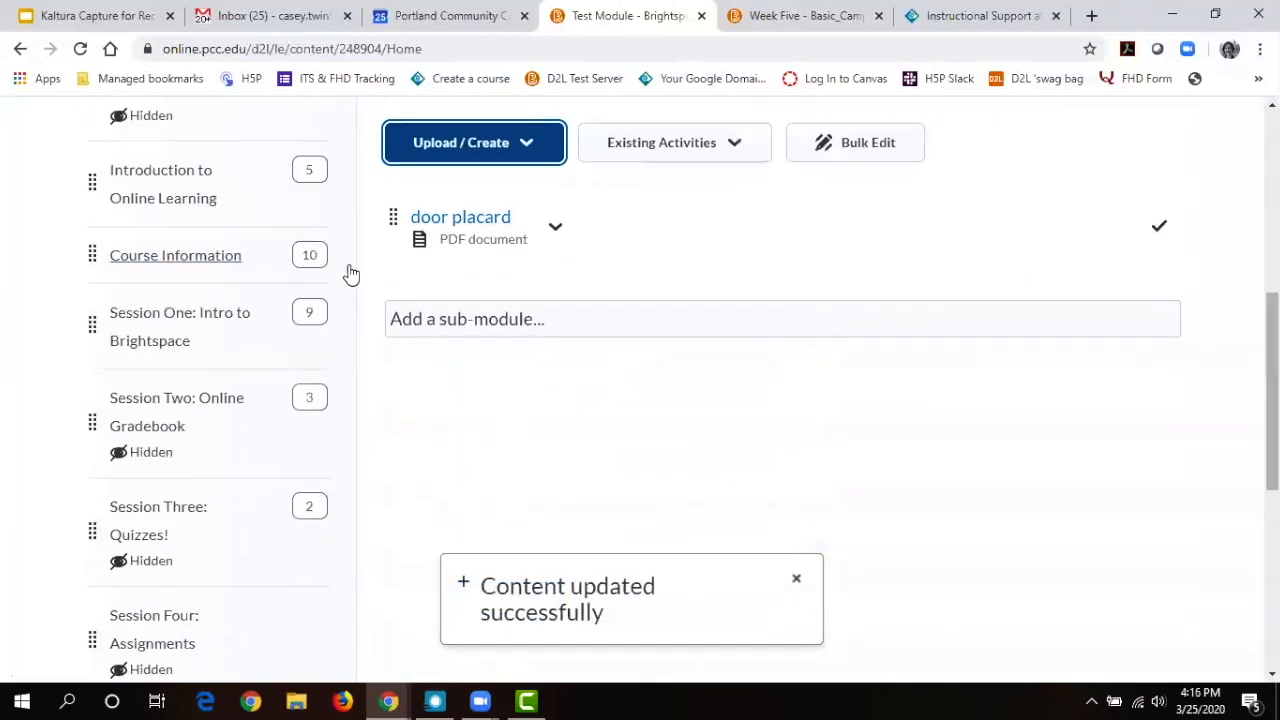
Examine the content type labels beneath the door placard topic and the topics in the Course Information module.
left_click_drag(441, 239, 531, 252)
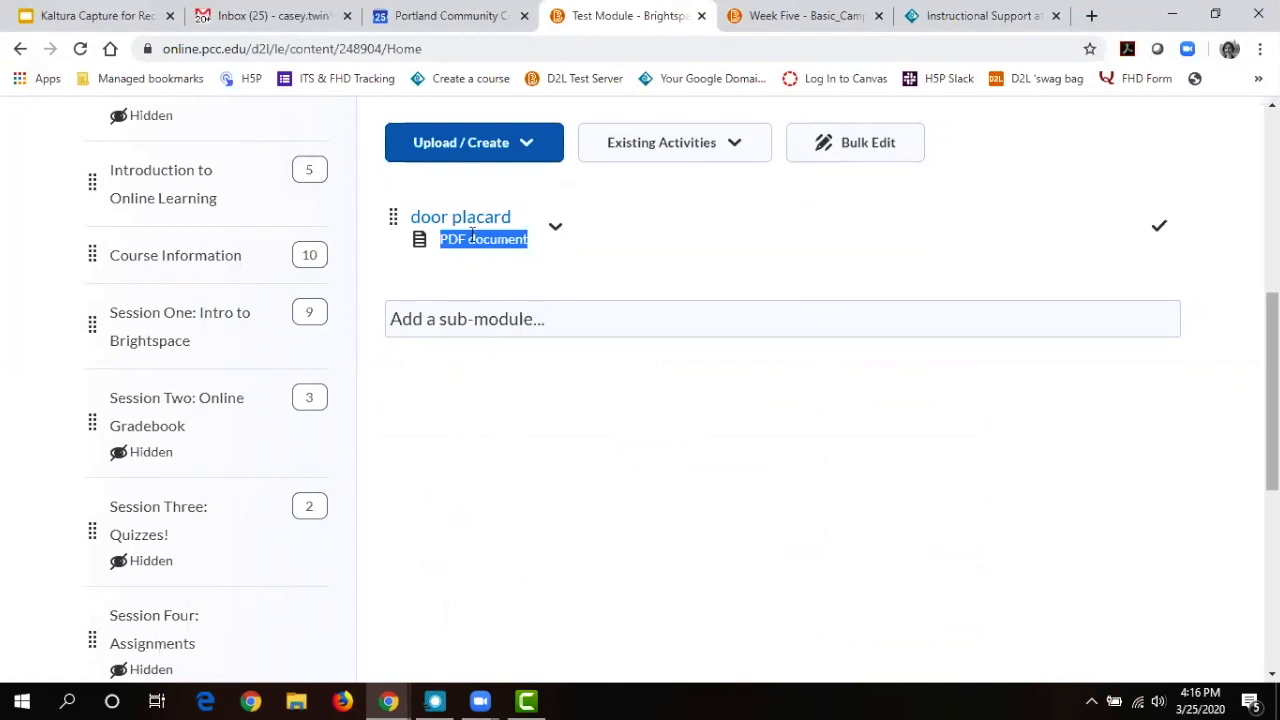
left_click(517, 390)
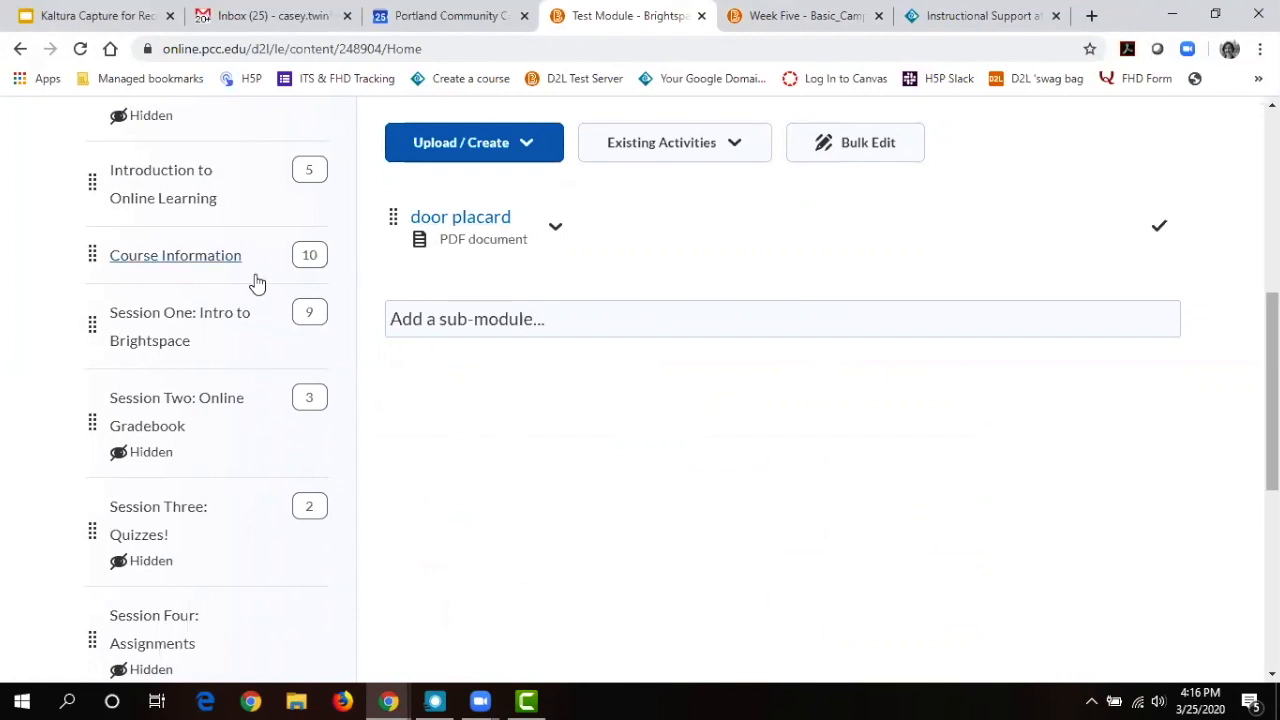
left_click(224, 262)
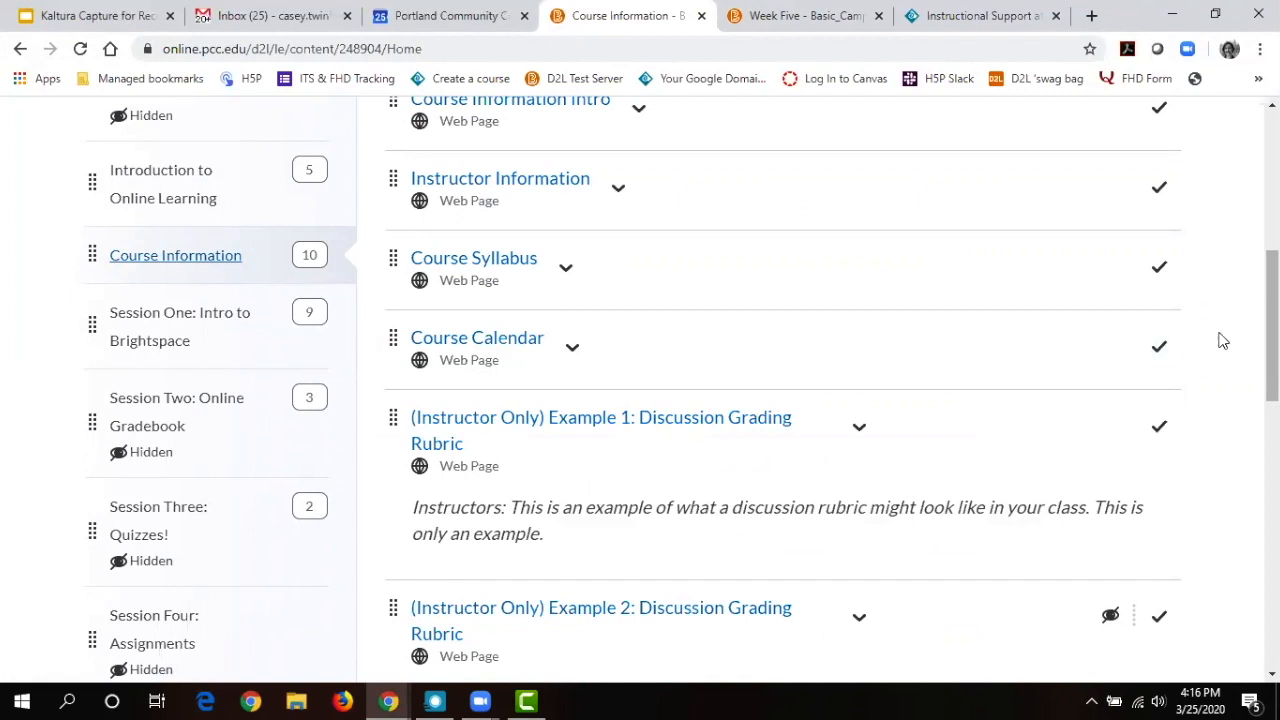
scroll(1272, 330, "down", 2)
scroll(780, 400, "down", 4)
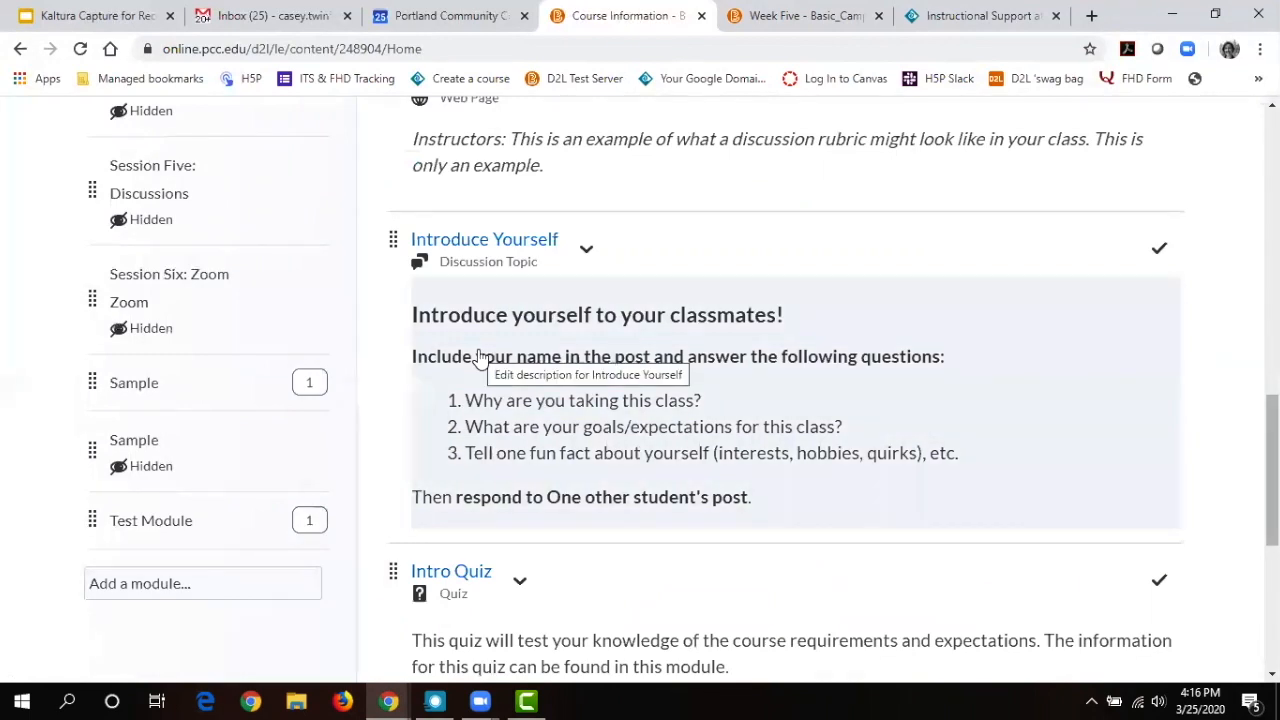
mouse_move(549, 266)
left_mouse_down()
mouse_move(444, 281)
mouse_move(442, 260)
left_mouse_up()
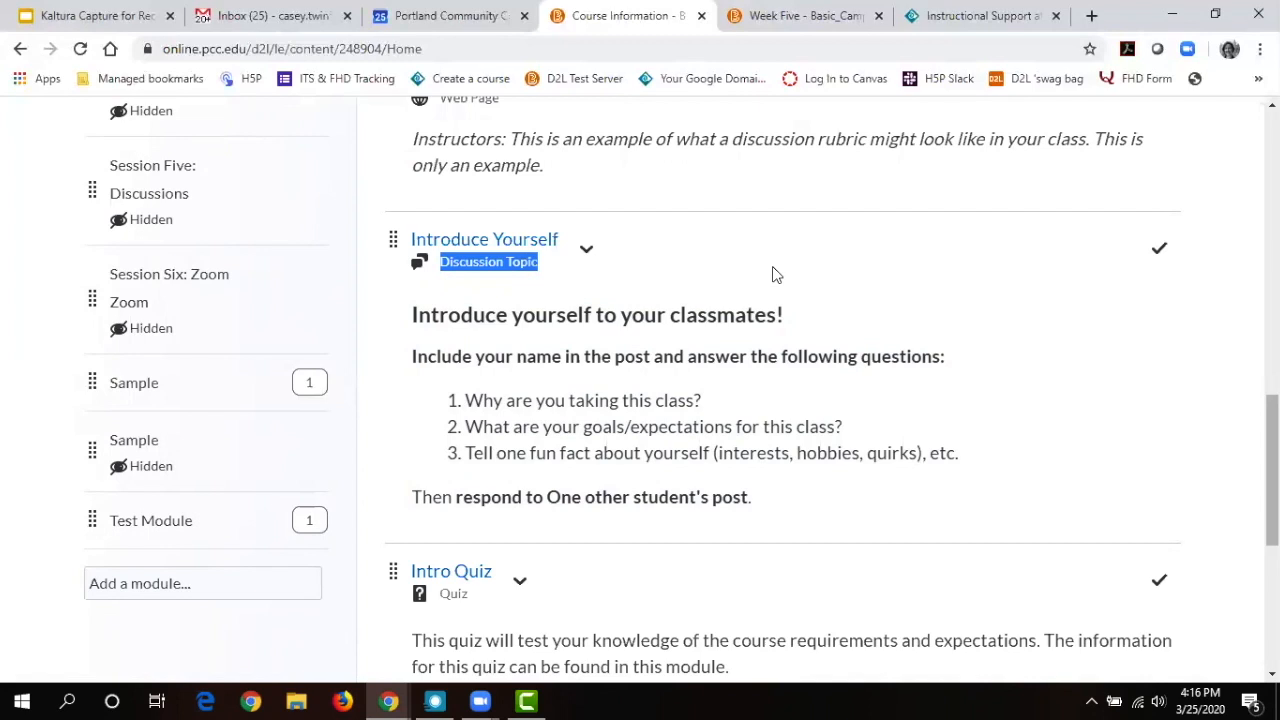
scroll(1272, 470, "down", 2)
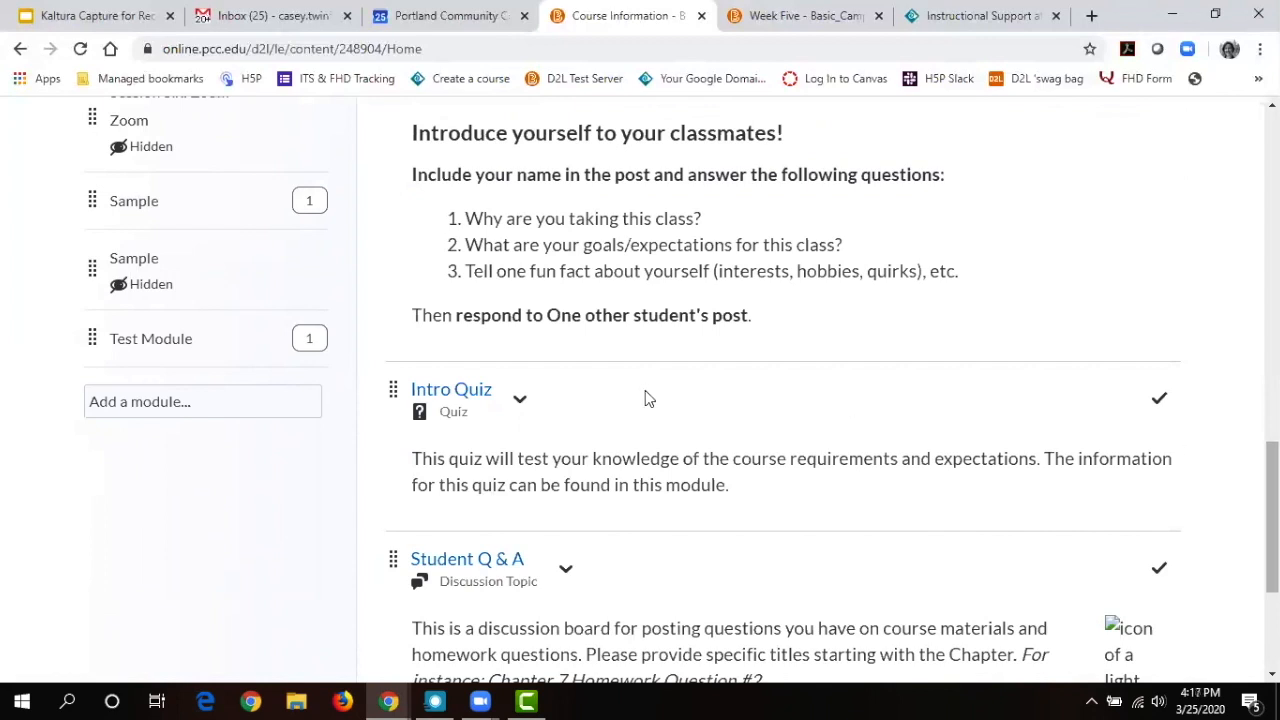
Return to Test Module and add the existing assignment "Assignment #1" to its content.
left_click(186, 338)
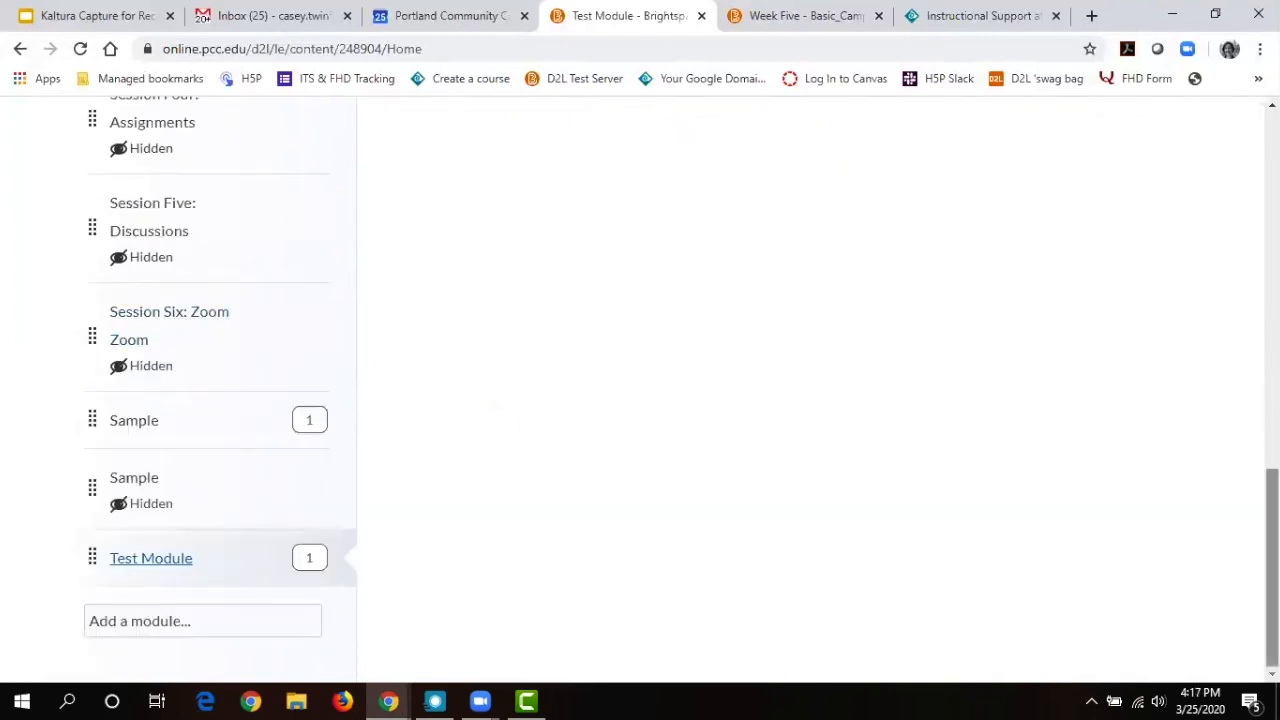
scroll(680, 390, "down", 2)
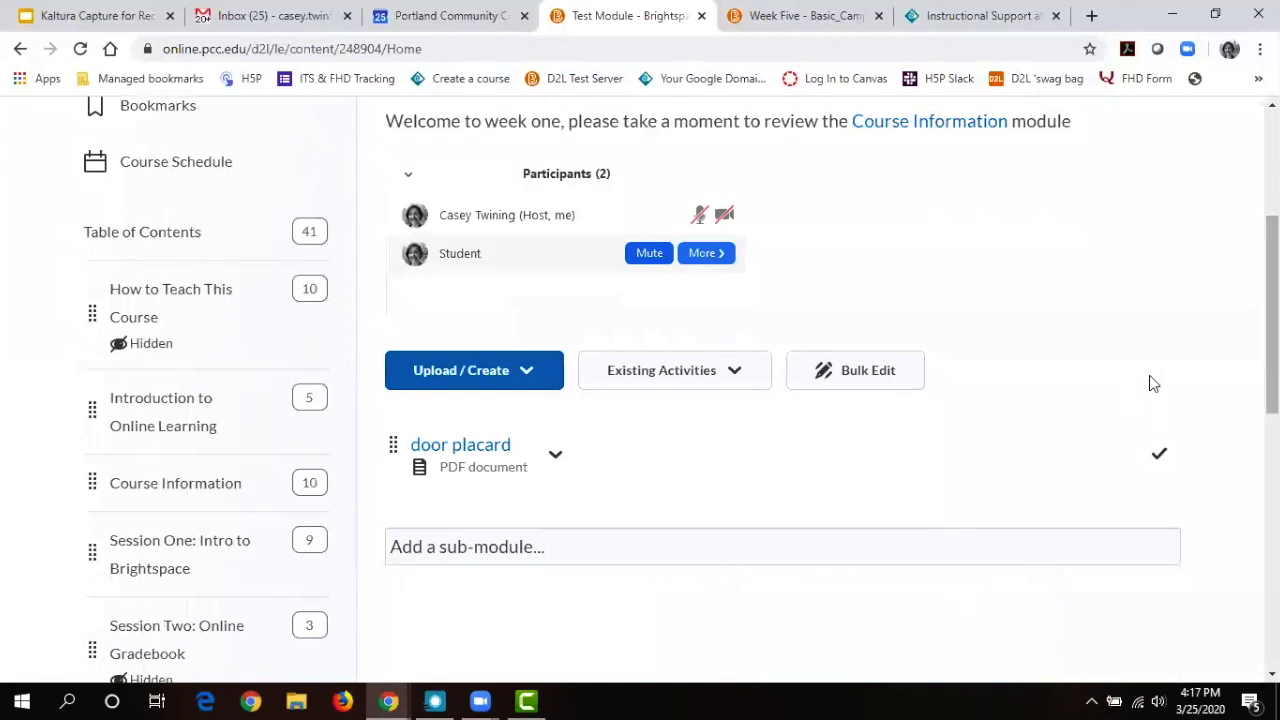
scroll(1272, 380, "down", 2)
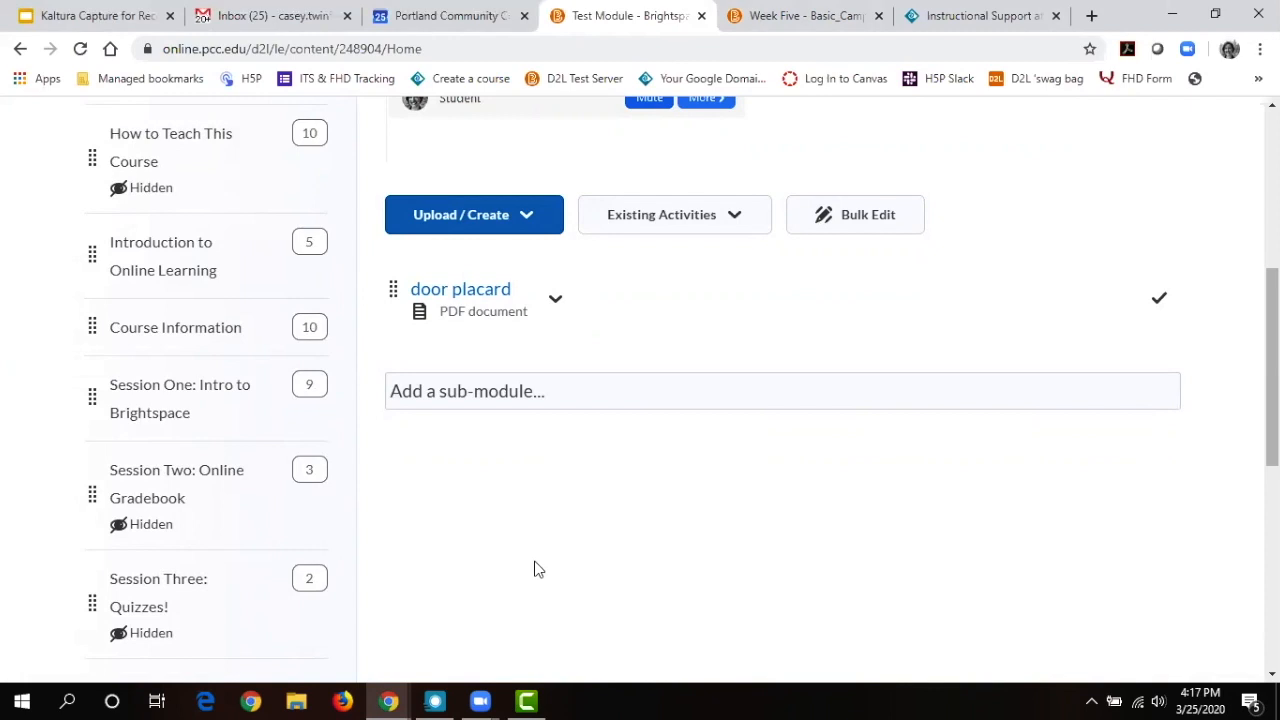
left_click_drag(1272, 367, 1272, 211)
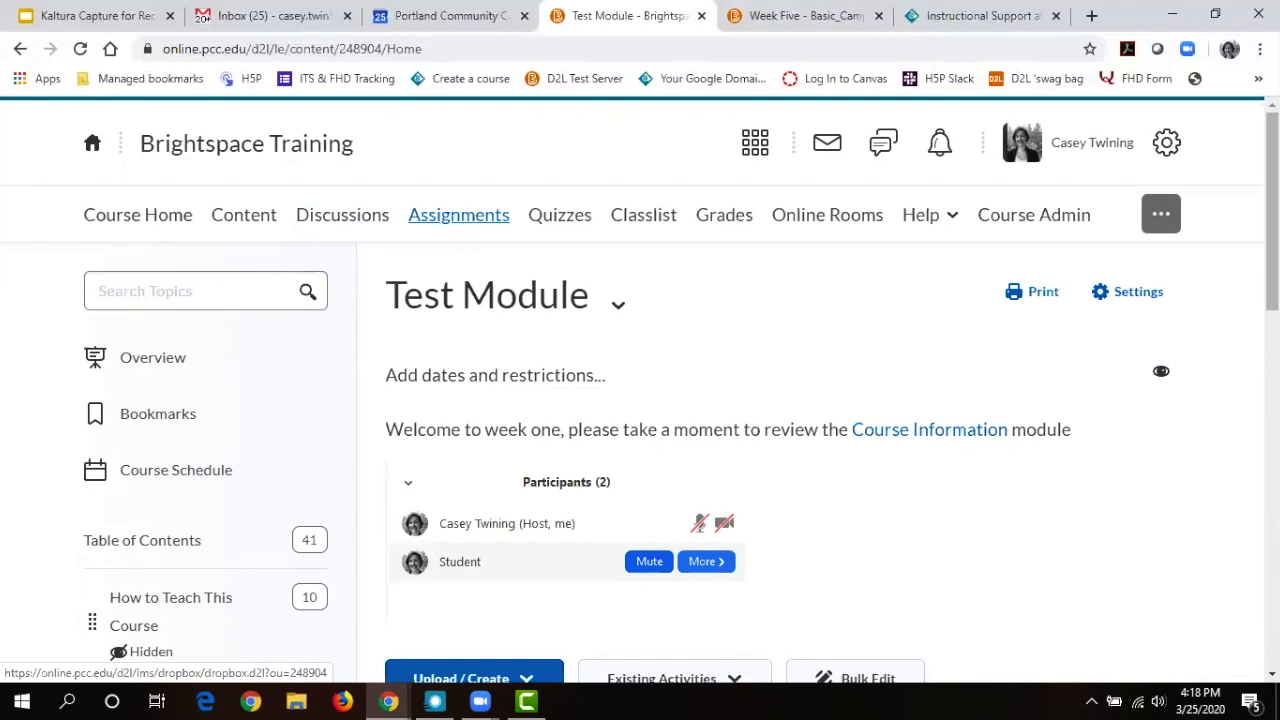
scroll(1272, 300, "down", 3)
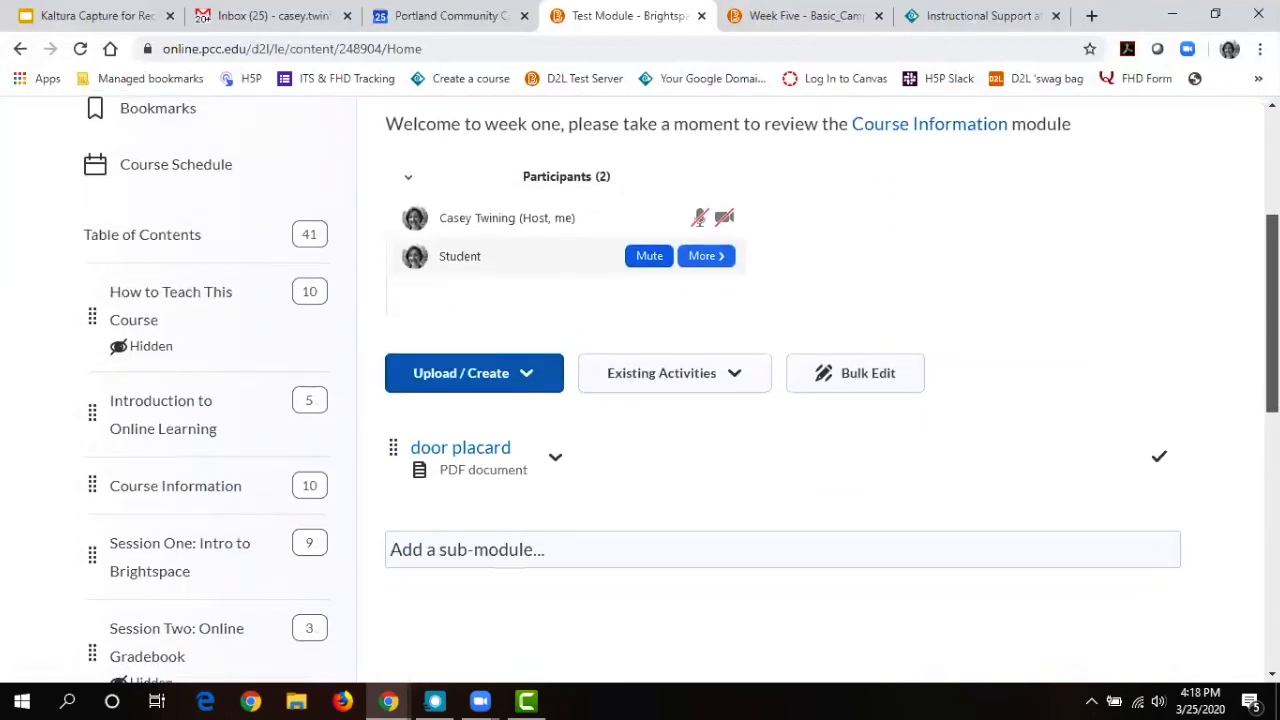
scroll(680, 386, "down", 1)
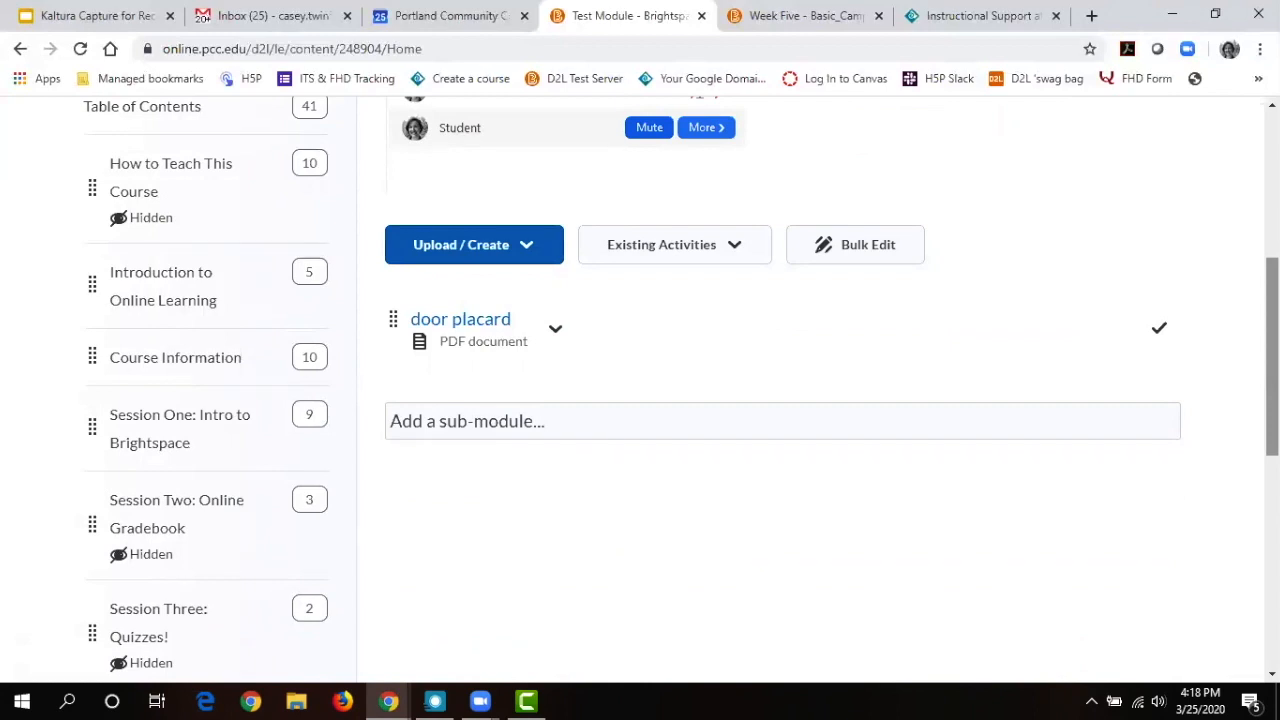
scroll(486, 228, "up", 3)
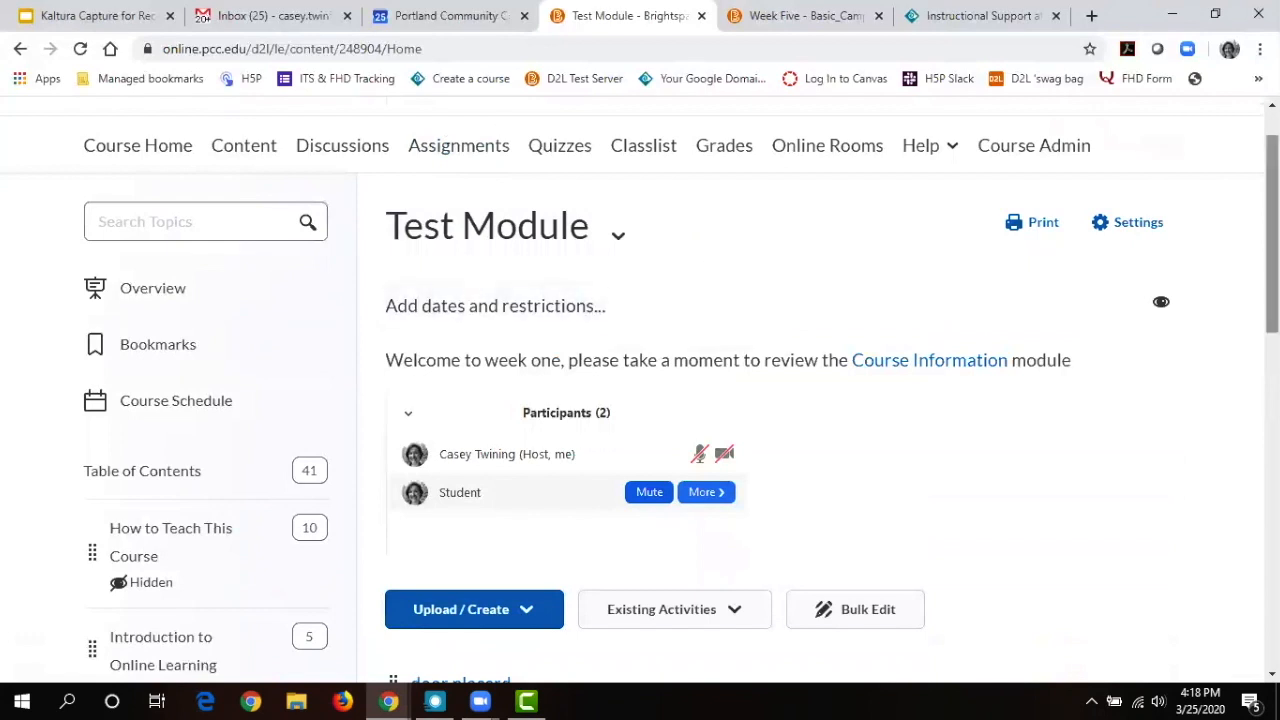
scroll(592, 318, "down", 3)
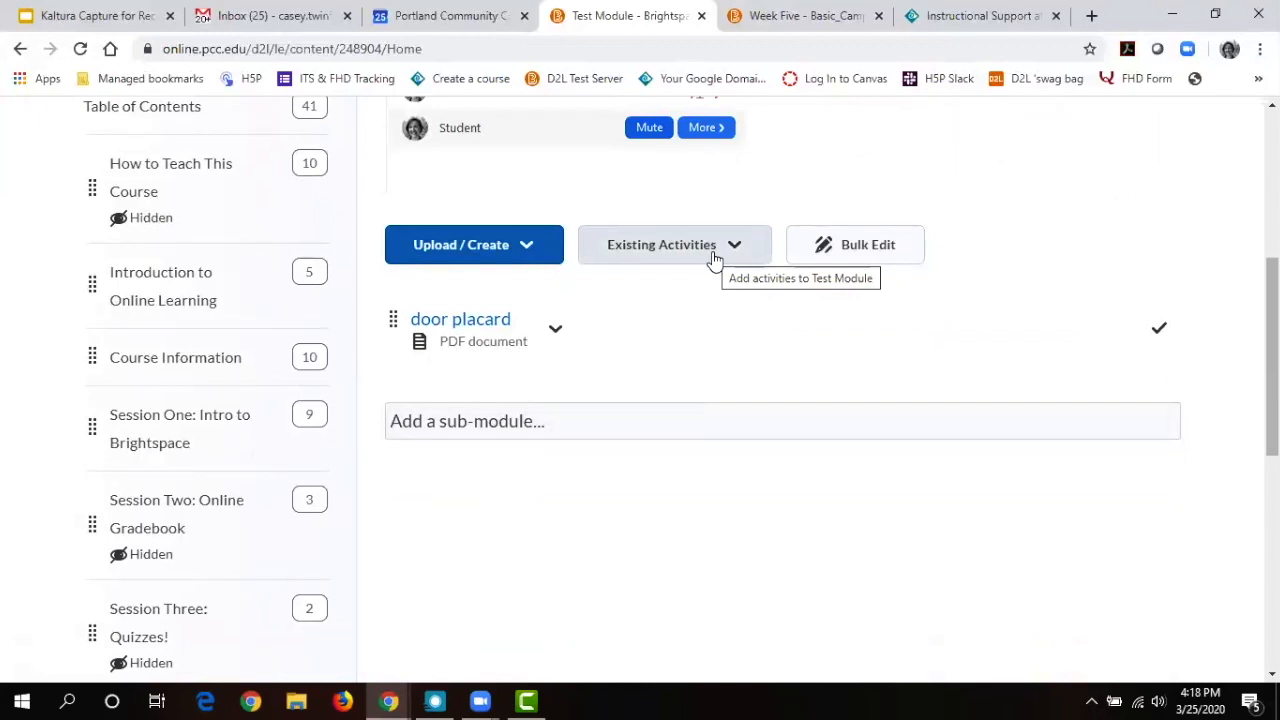
left_click(713, 258)
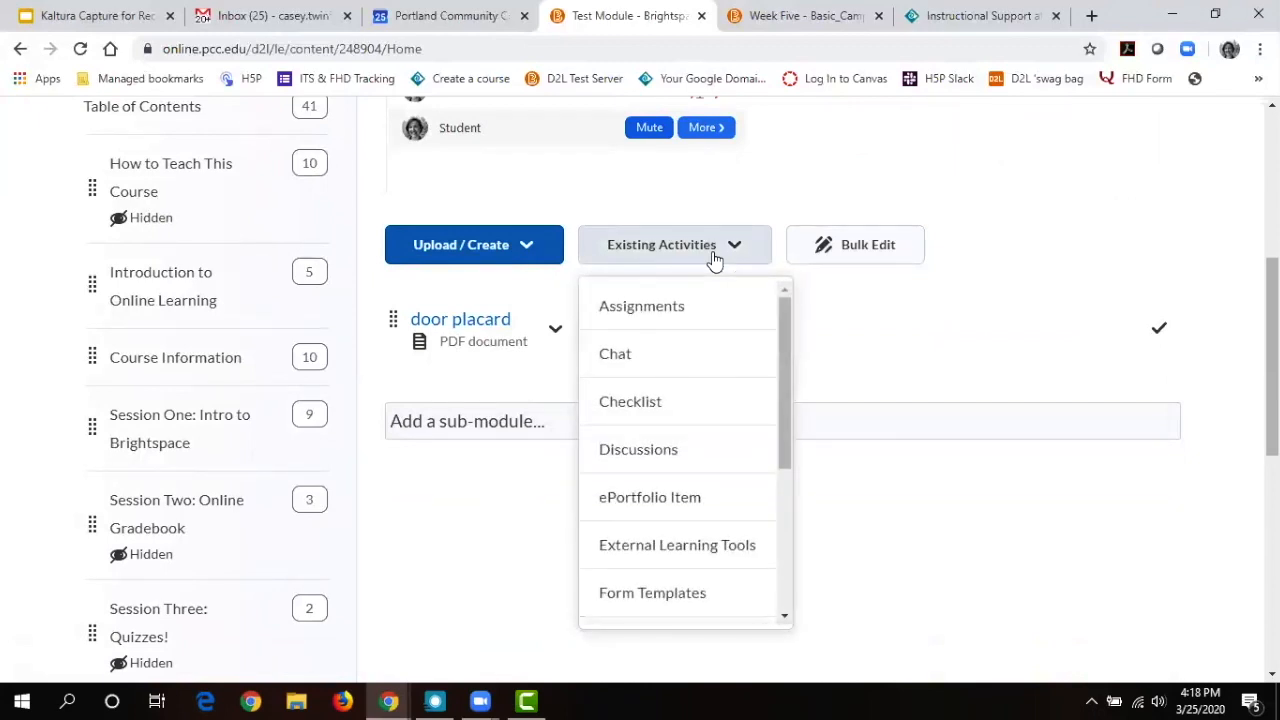
left_click(692, 322)
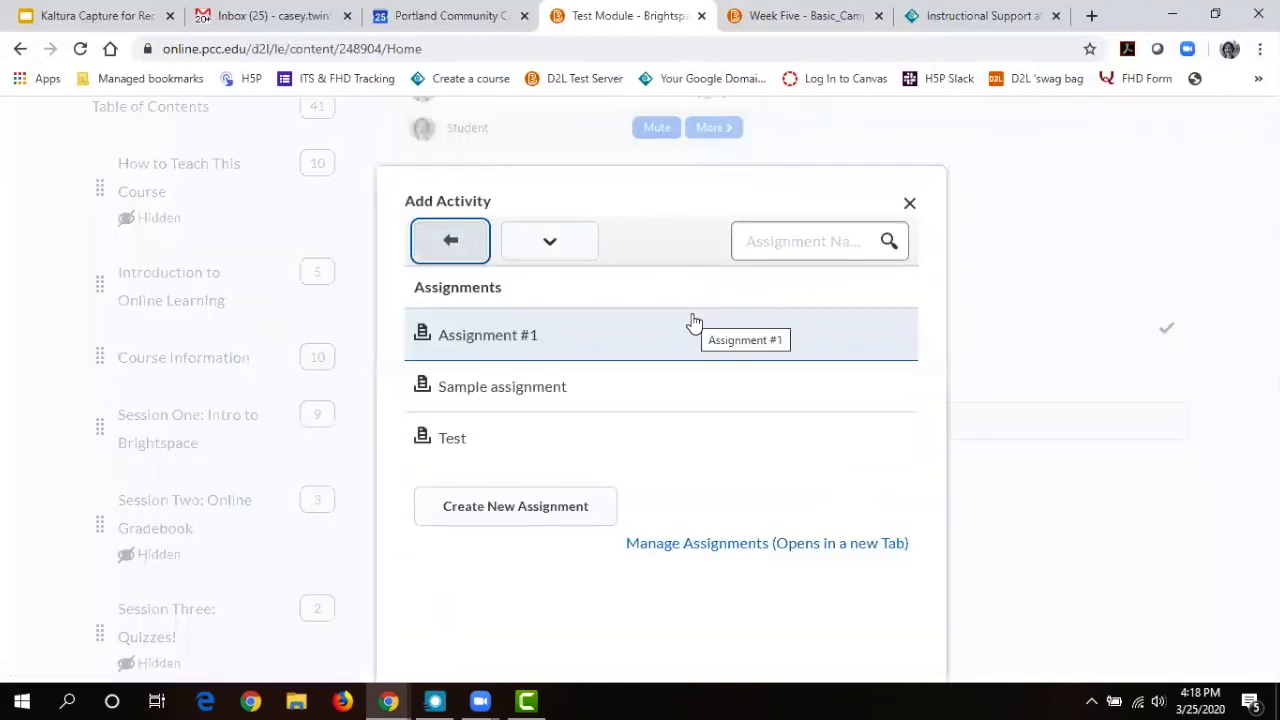
left_click(613, 340)
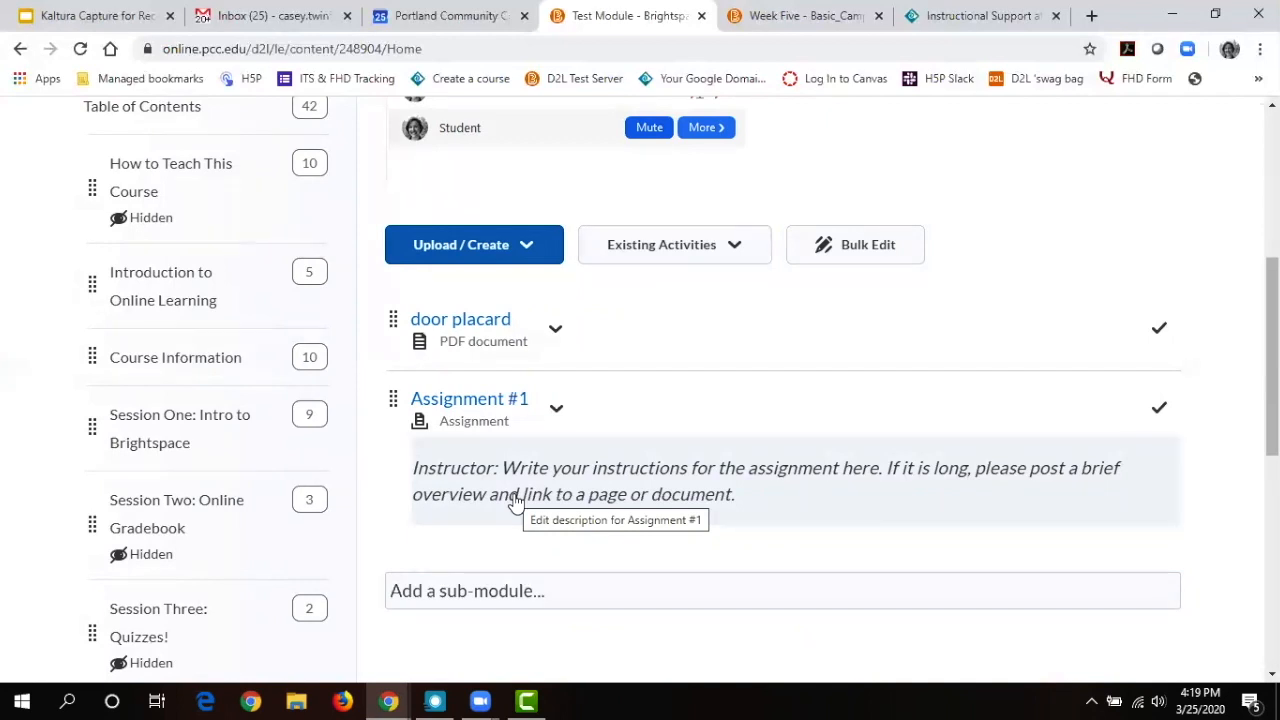
left_click(506, 688)
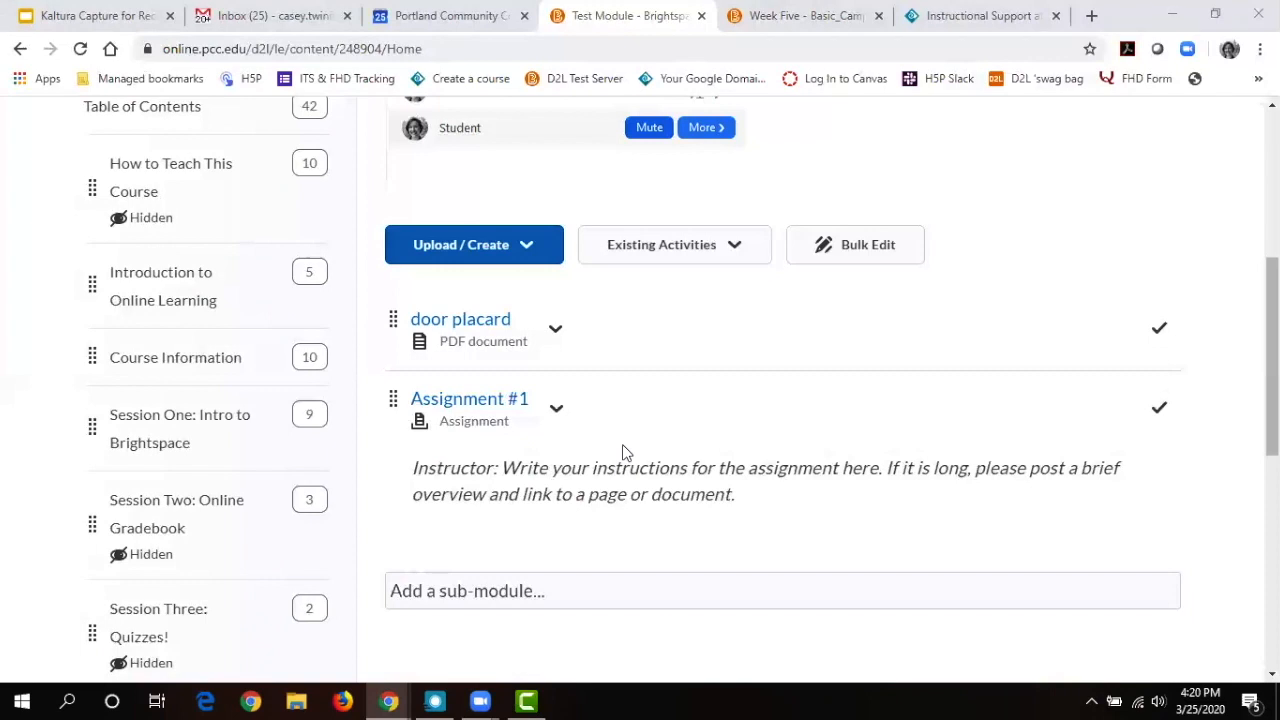
left_click_drag(1272, 357, 1272, 230)
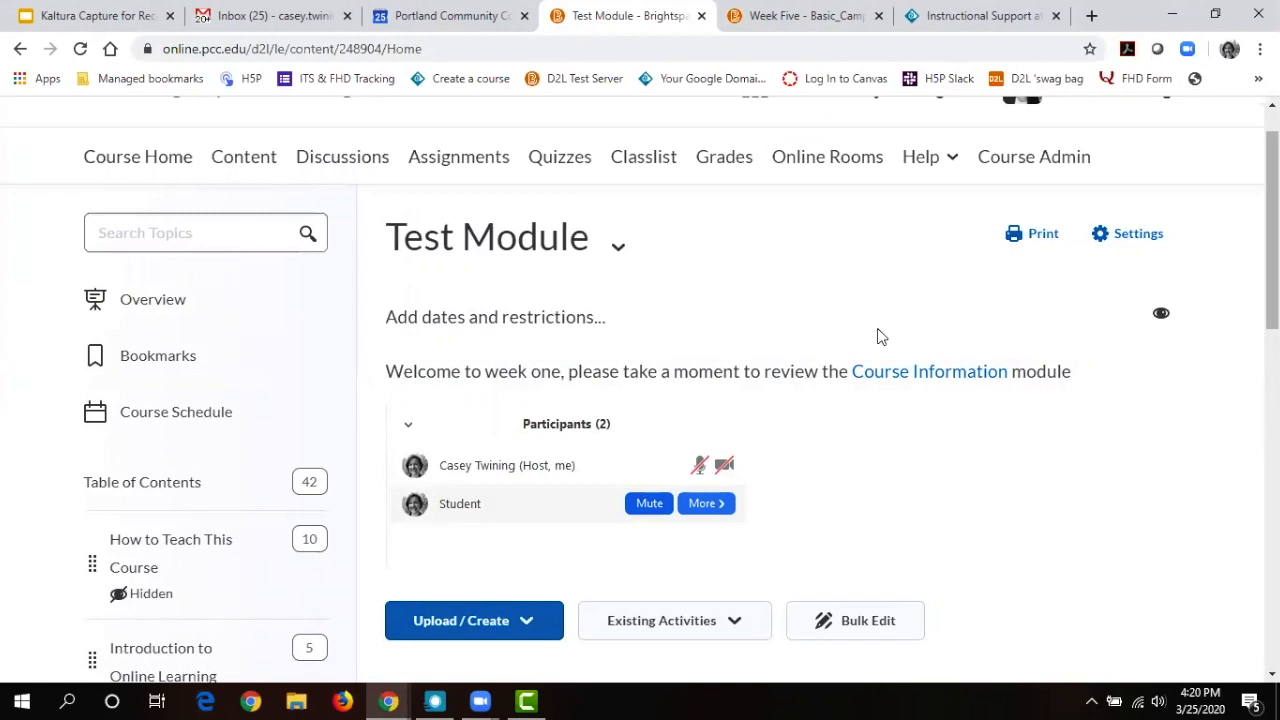
left_click_drag(1272, 250, 1272, 372)
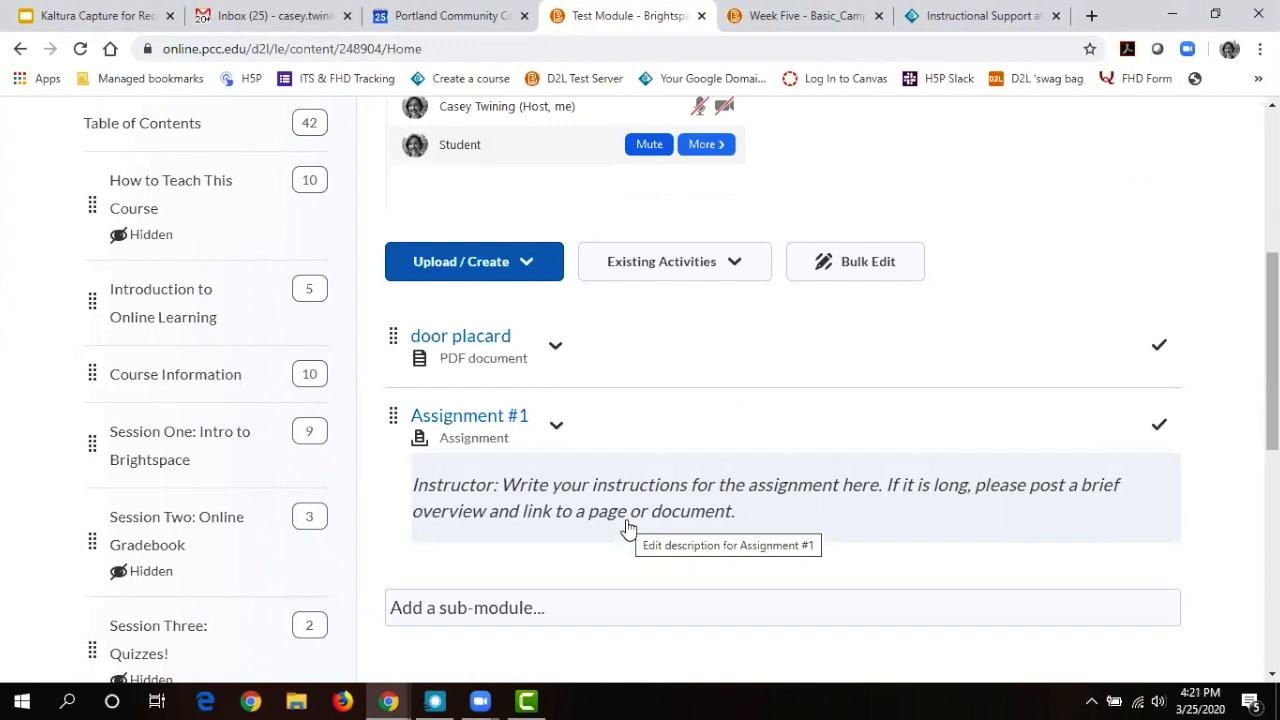
mouse_move(1272, 380)
left_mouse_down()
mouse_move(1272, 396)
mouse_move(1272, 258)
mouse_move(1272, 380)
left_mouse_up()
Browse the existing assignments and the topics in the Discussion Topics forum that can be added to Test Module.
left_click(672, 259)
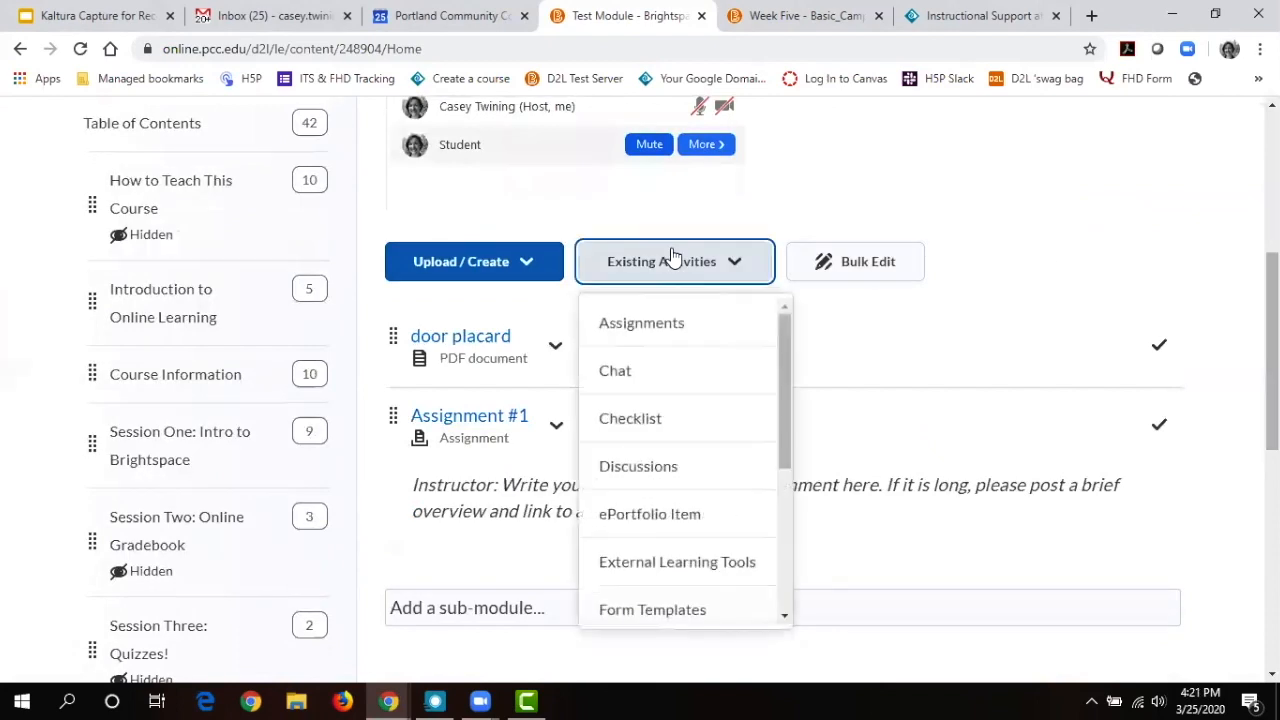
left_click(671, 330)
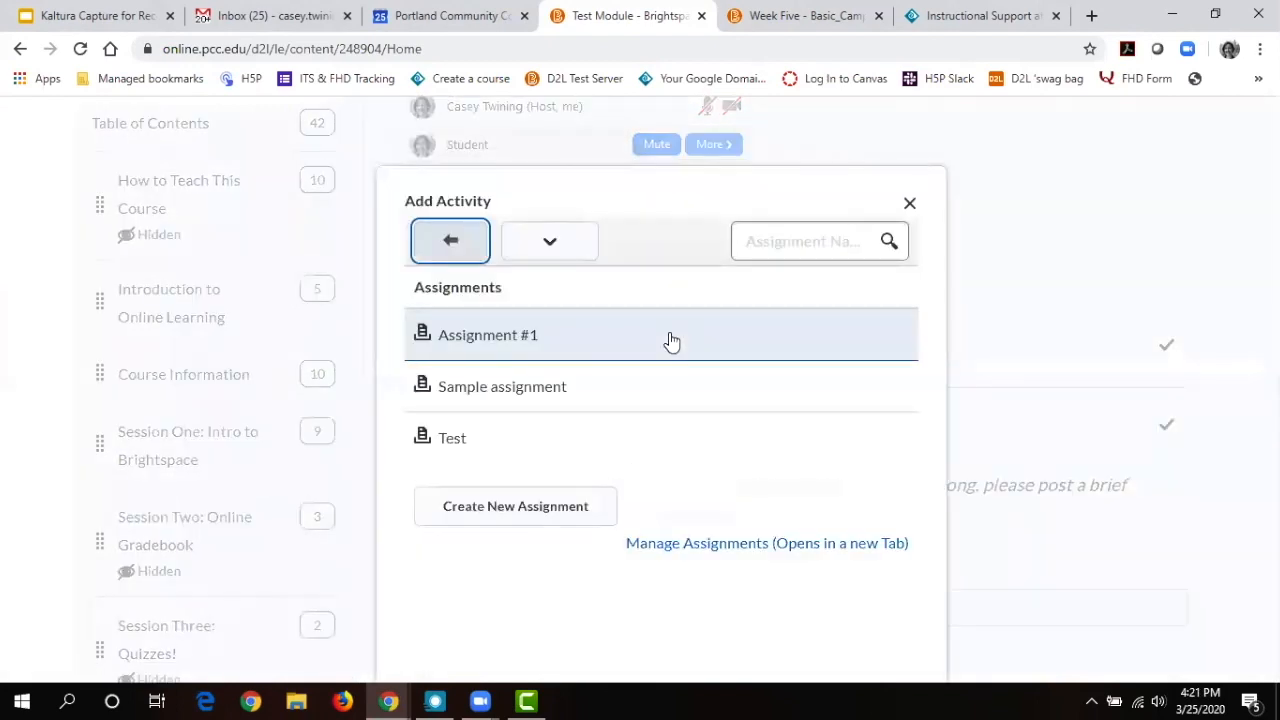
left_click(909, 204)
left_click(708, 265)
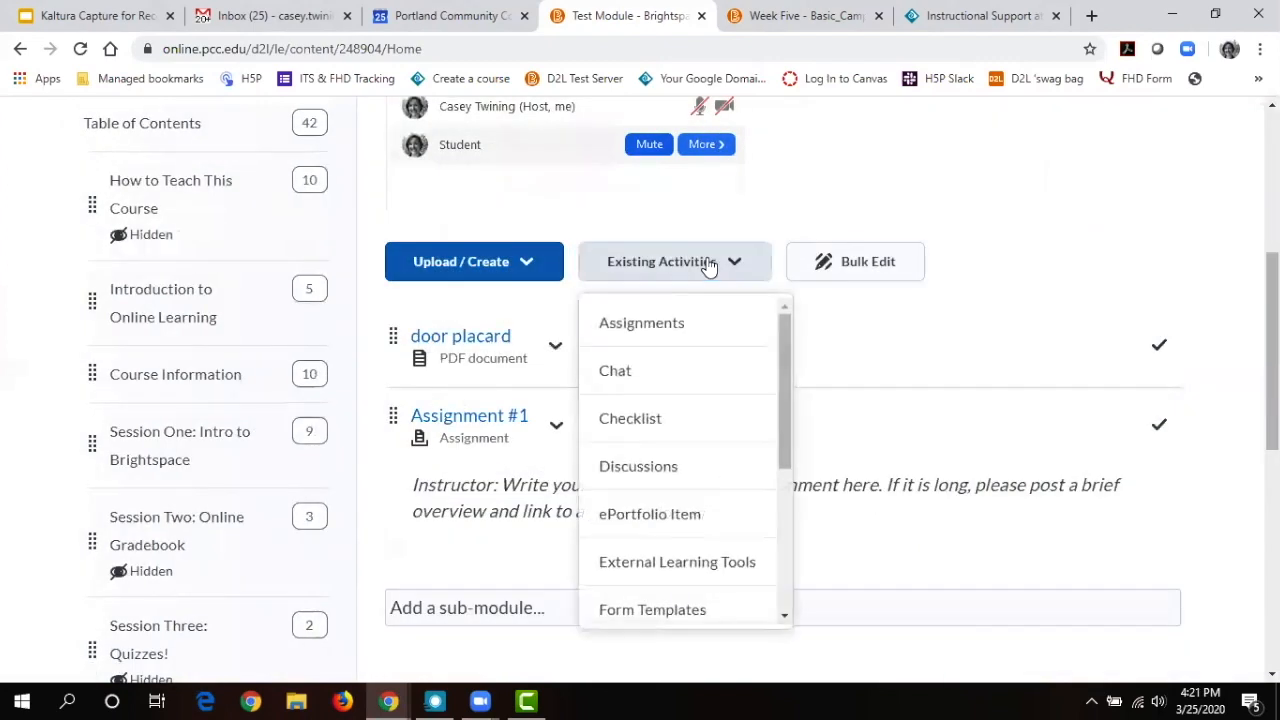
left_click(700, 470)
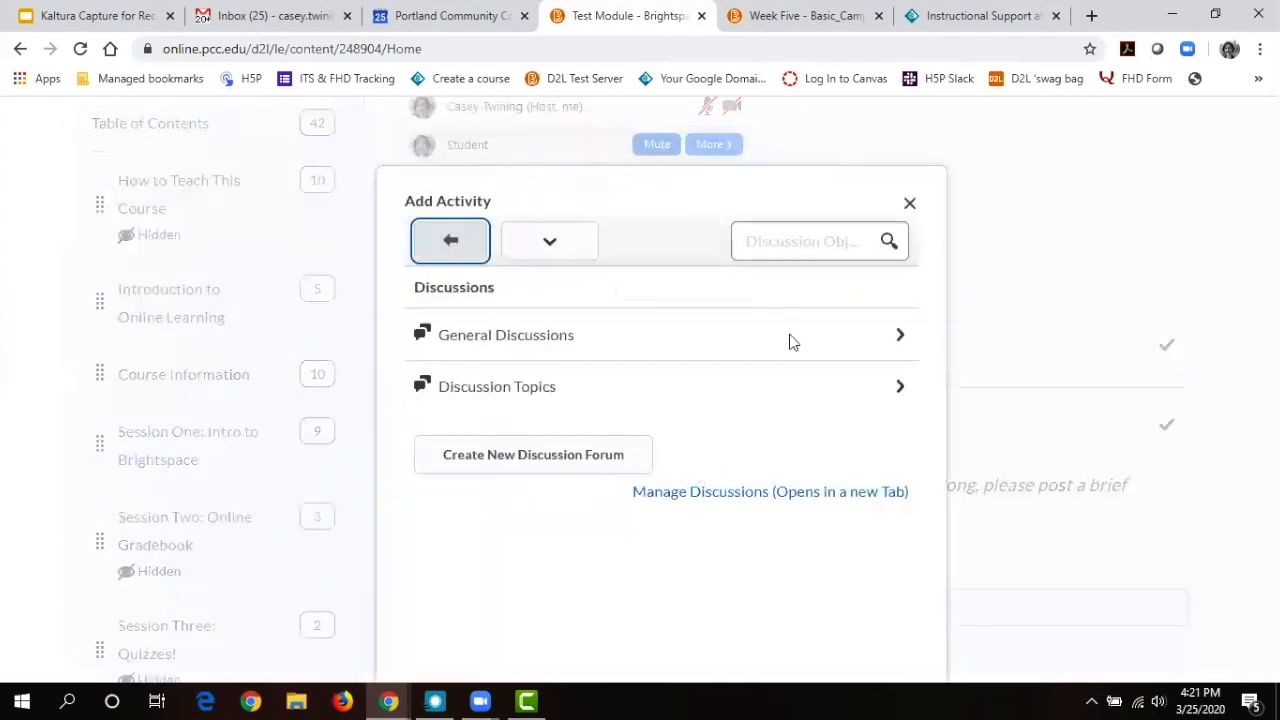
left_click(866, 390)
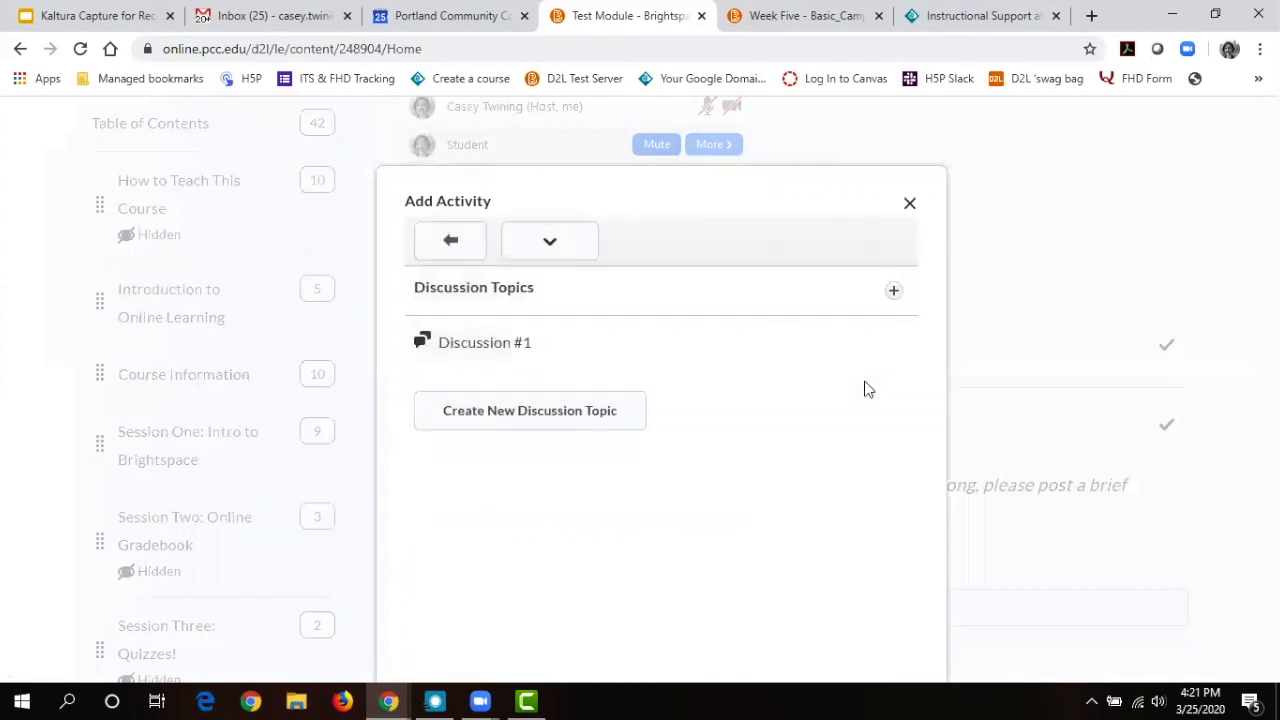
left_click(910, 205)
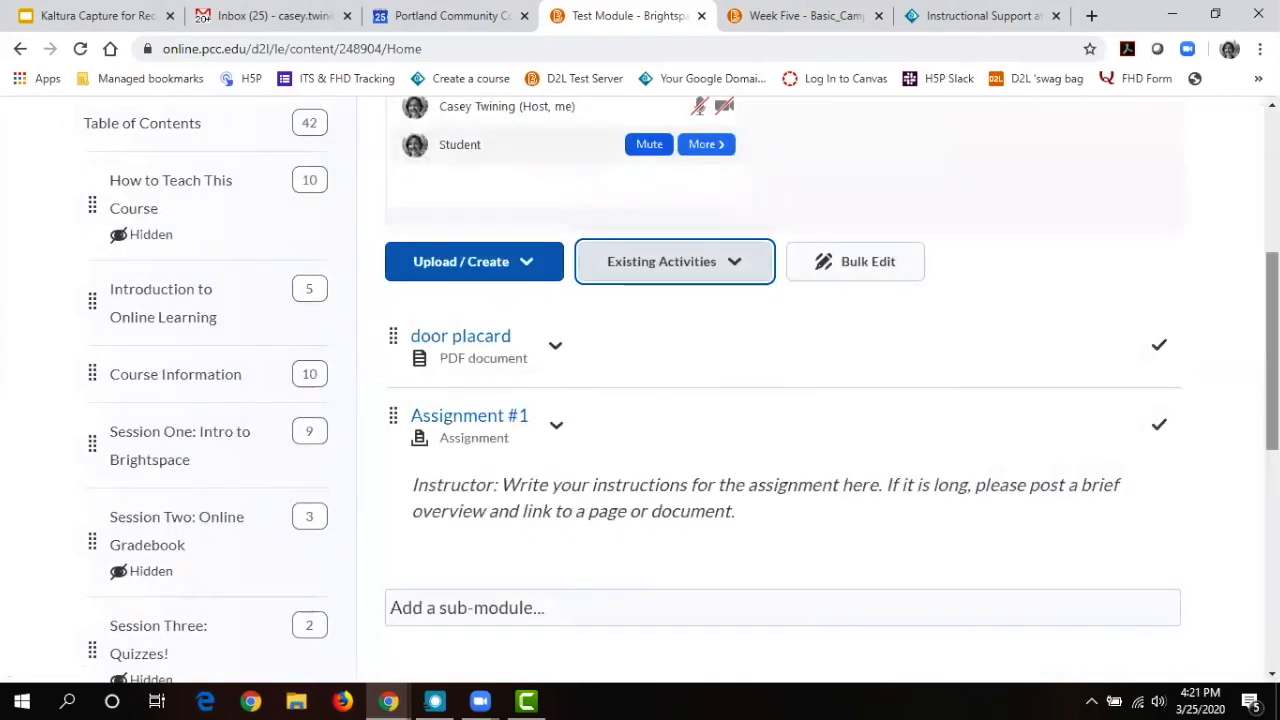
Add a sub-module named "Test" to Test Module.
scroll(910, 400, "down", 2)
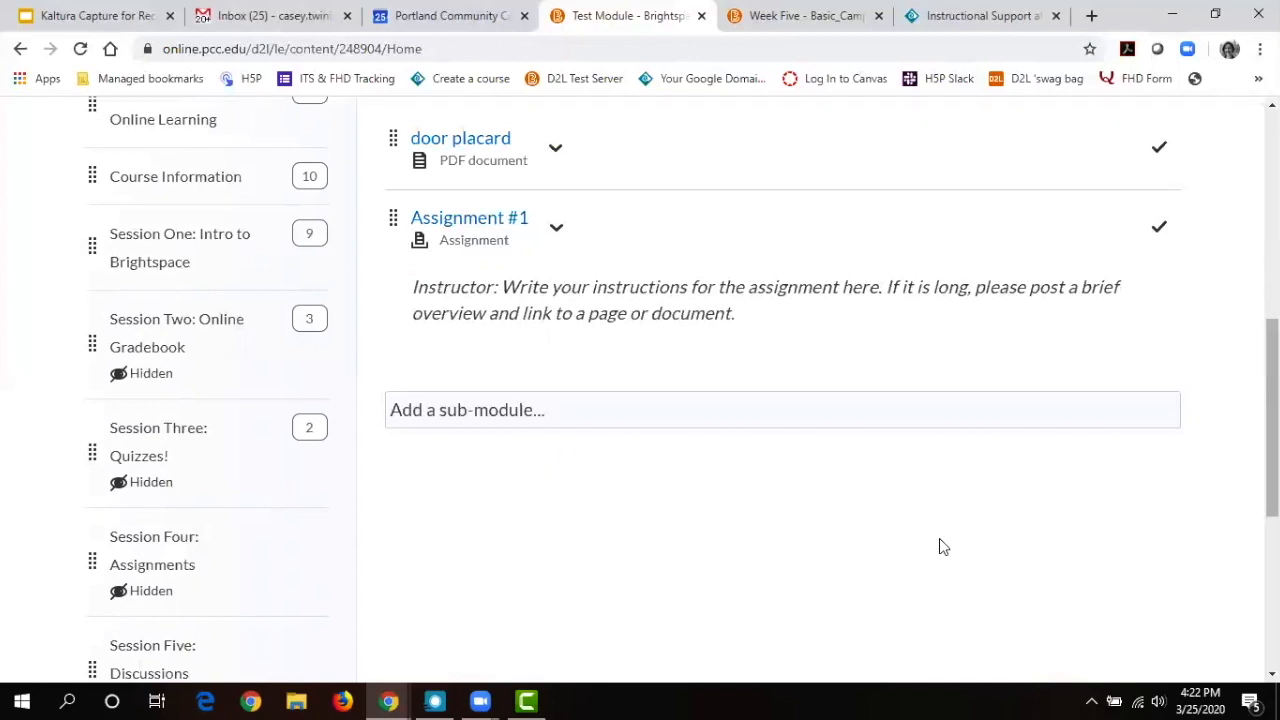
left_click(481, 409)
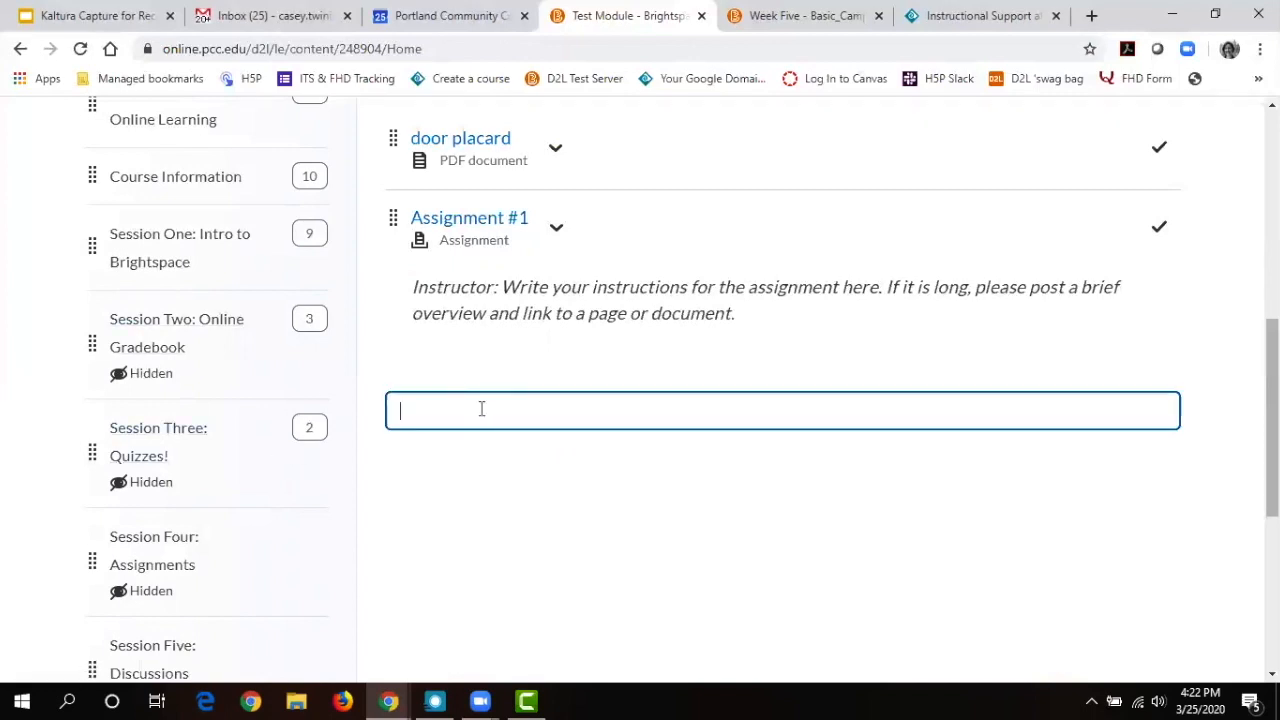
type("Test")
key("Return")
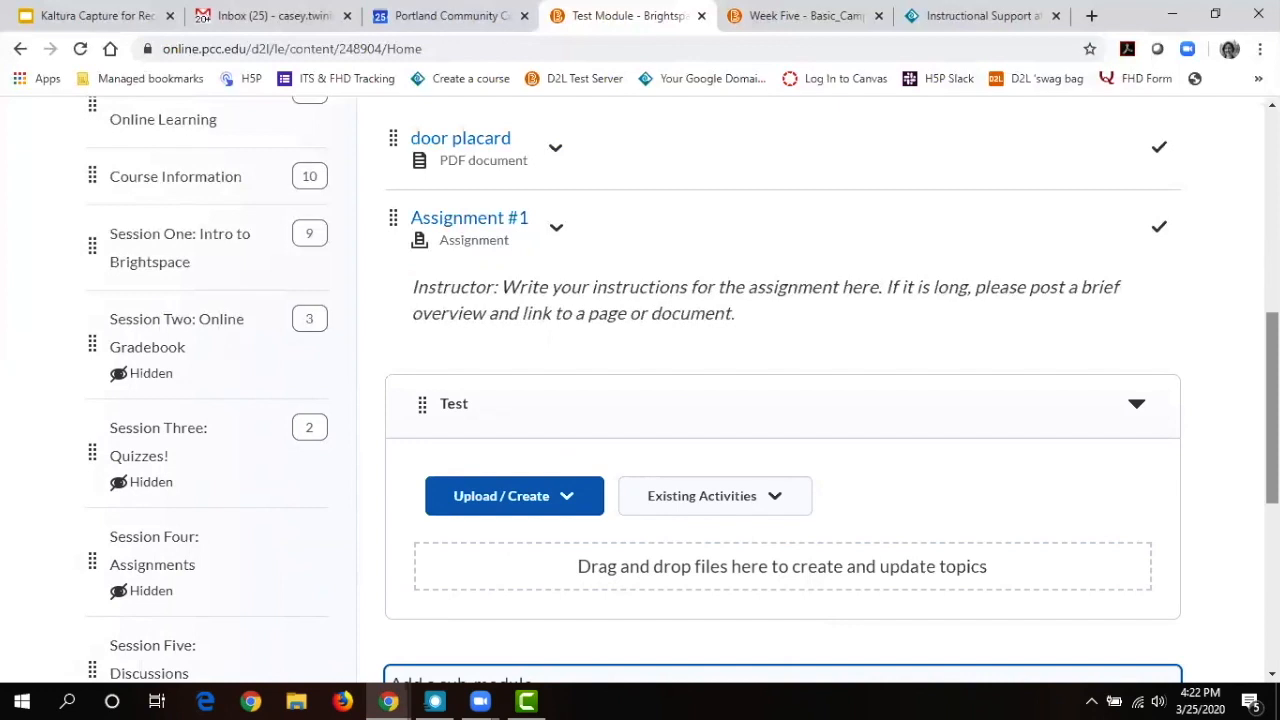
Open the Sample module, return to Test Module and check how the sub-module is nested in the table of contents.
left_click_drag(1272, 408, 1272, 510)
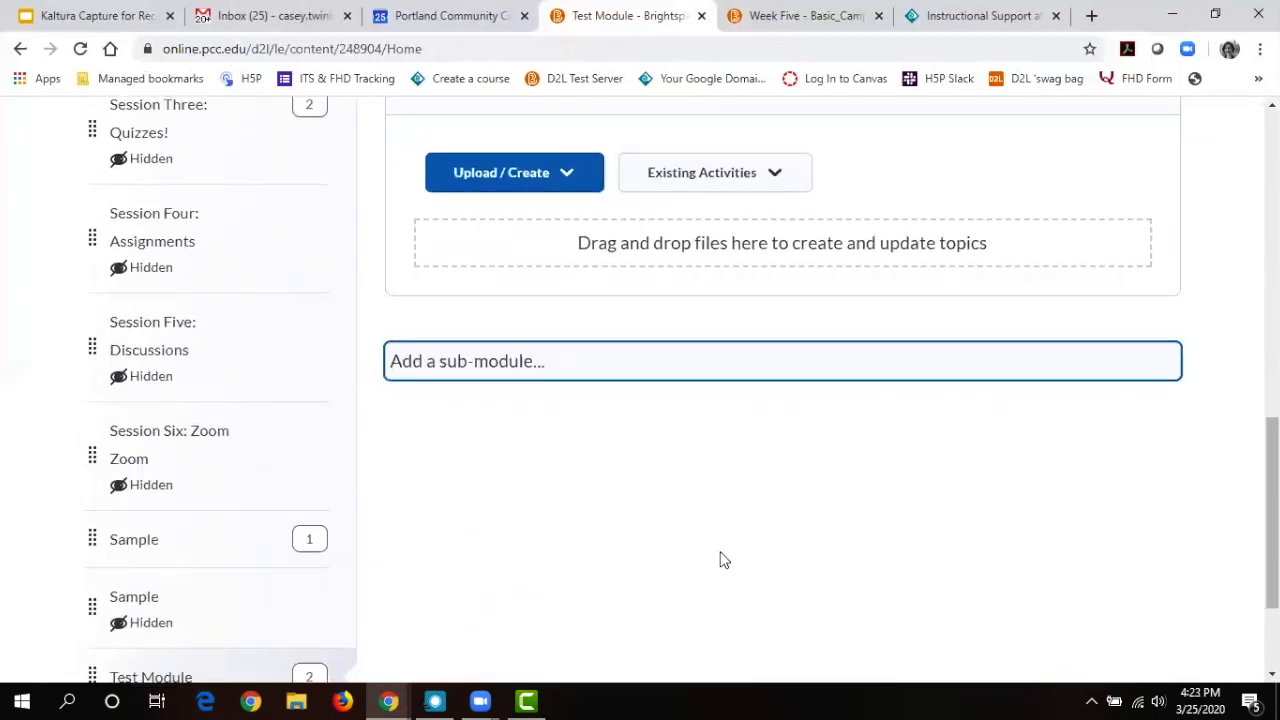
left_click(143, 545)
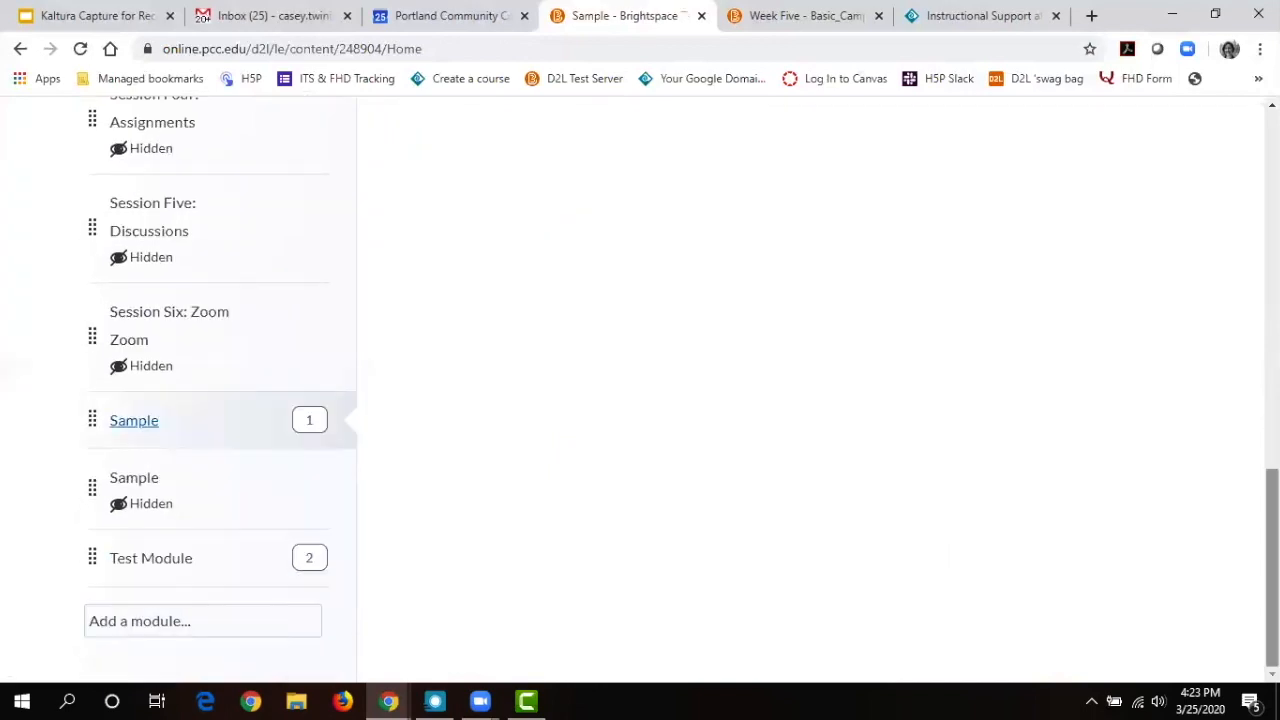
left_click(155, 566)
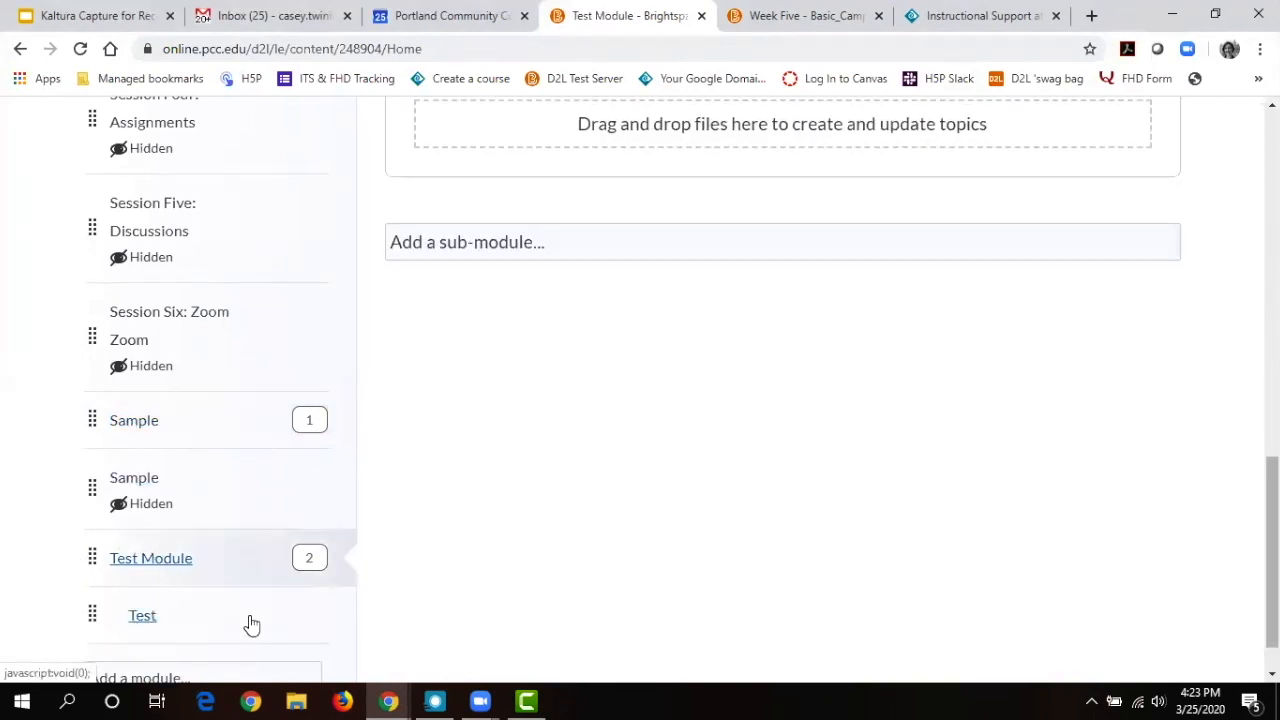
Move the Test sub-module above the door placard and Assignment #1 topics within Test Module.
left_click_drag(1272, 550, 1272, 269)
left_click_drag(1272, 197, 1244, 360)
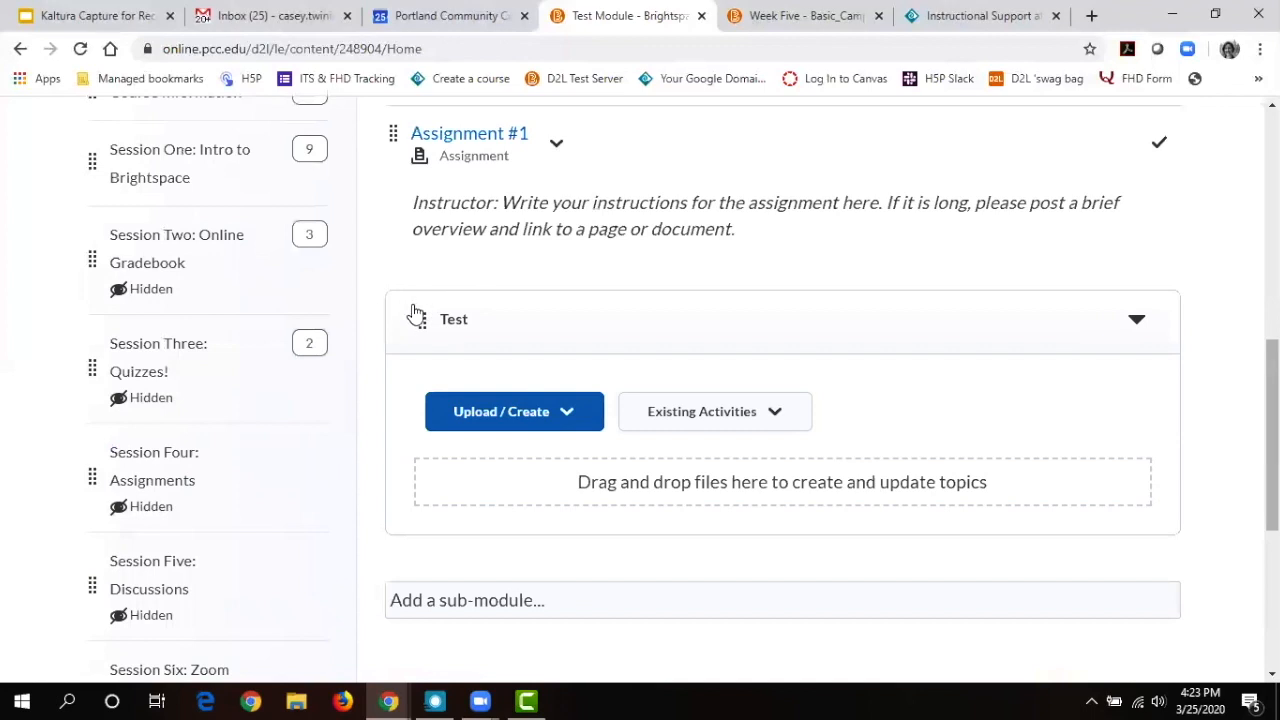
left_click_drag(414, 318, 421, 260)
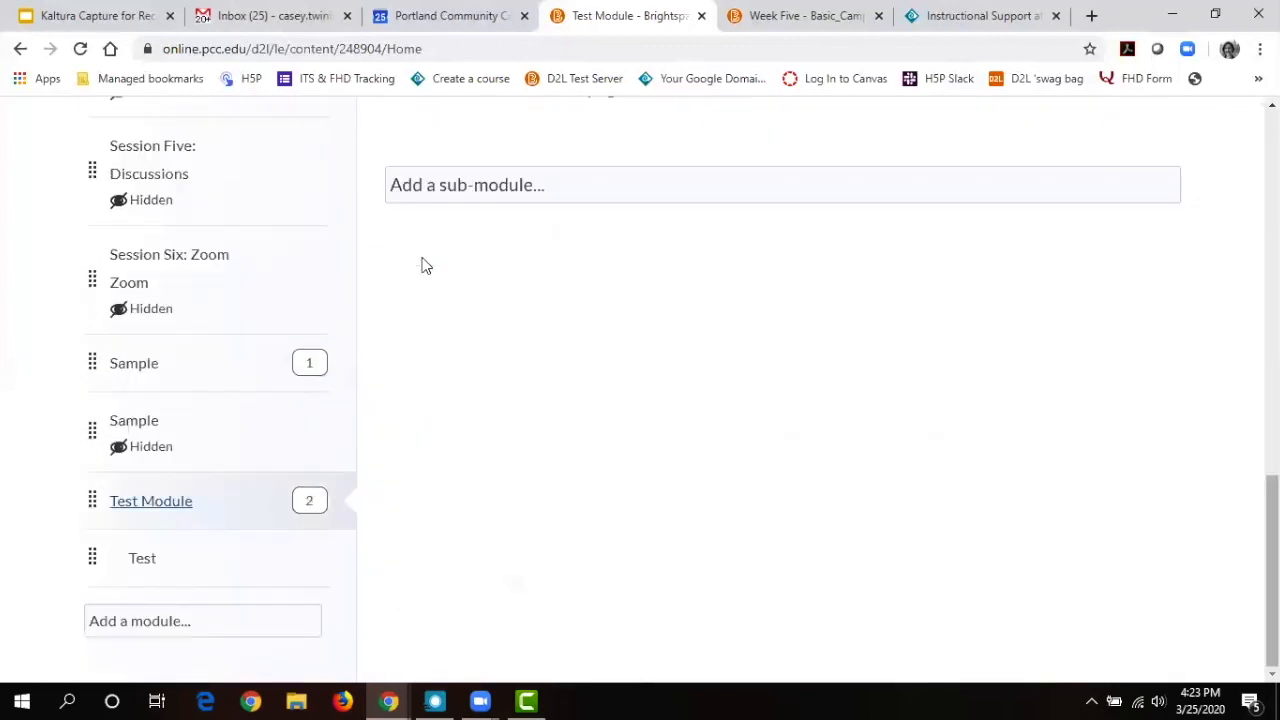
Move Assignment #1 above the door placard topic, and restore the order by moving door placard back above Assignment #1.
scroll(779, 466, "up", 10)
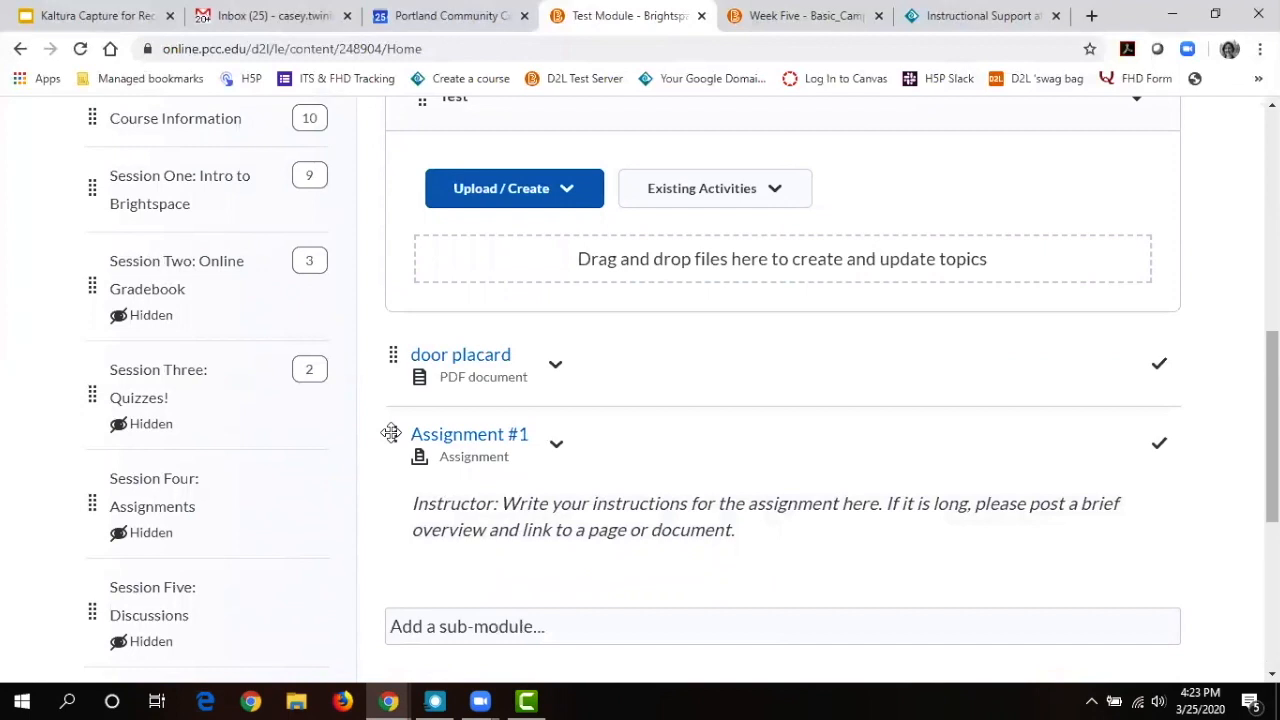
left_click_drag(395, 433, 391, 334)
scroll(392, 335, "down", 4)
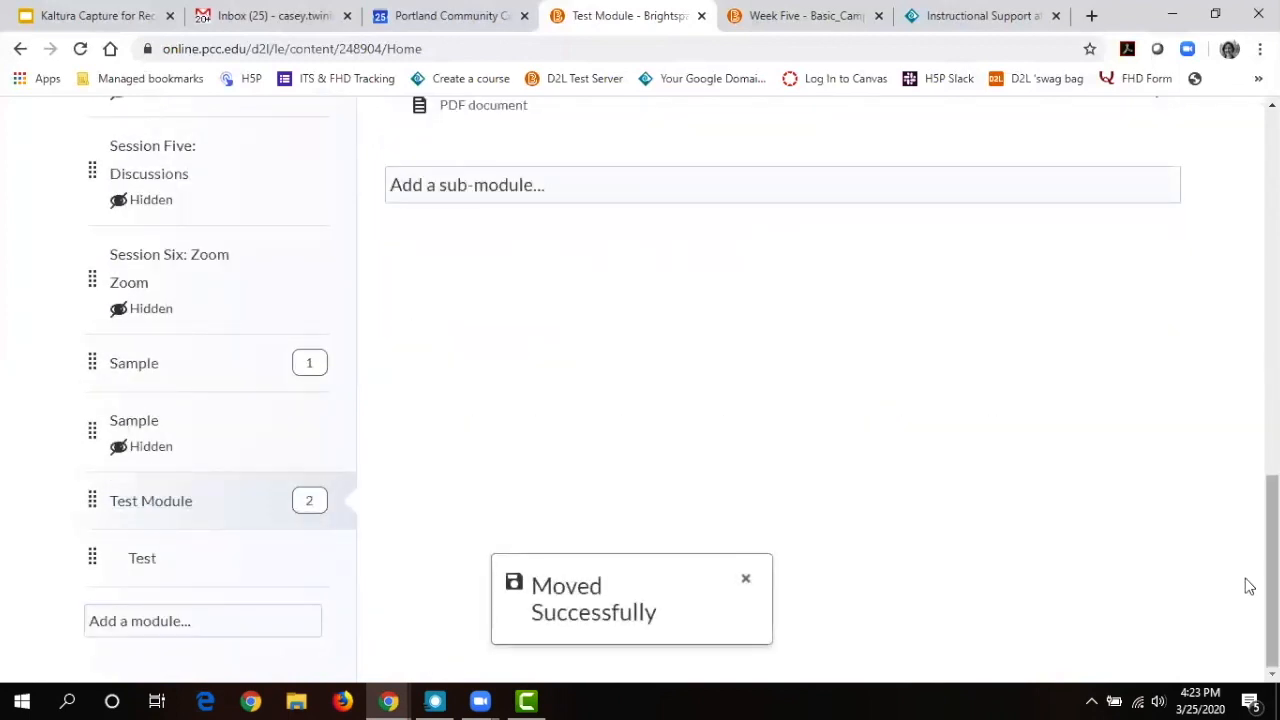
left_click_drag(1272, 585, 1272, 476)
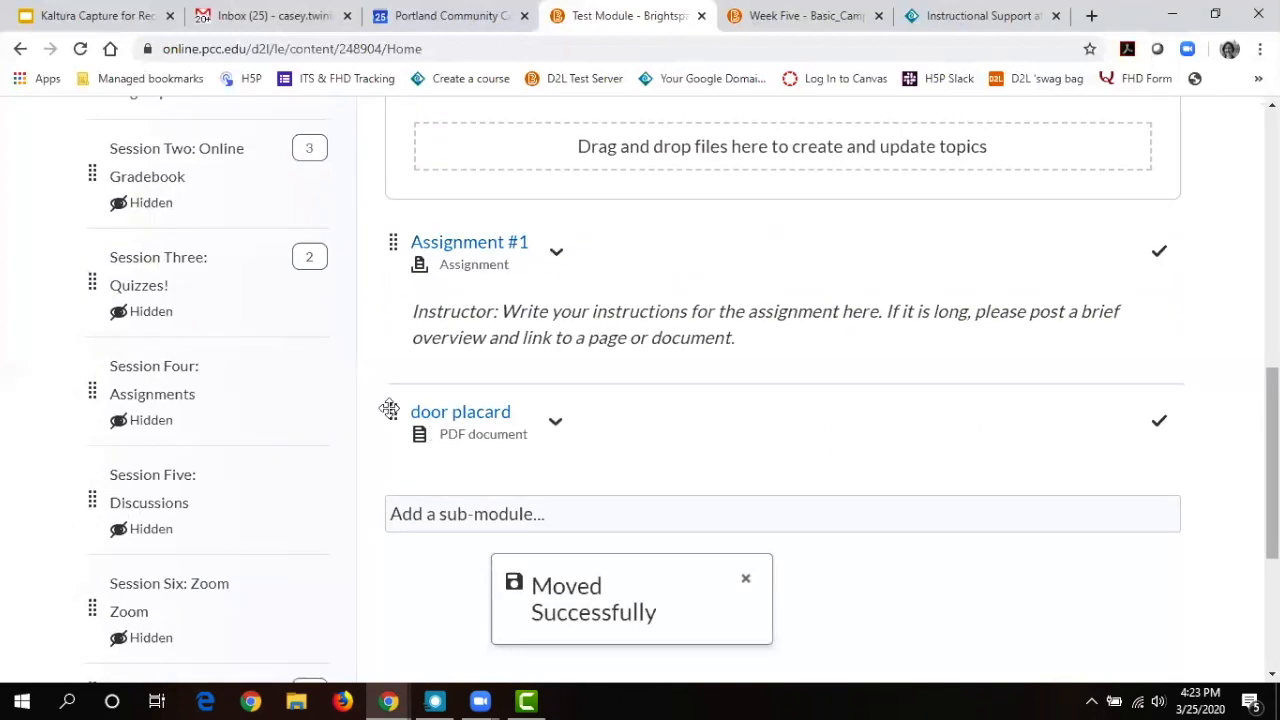
left_click_drag(392, 411, 397, 224)
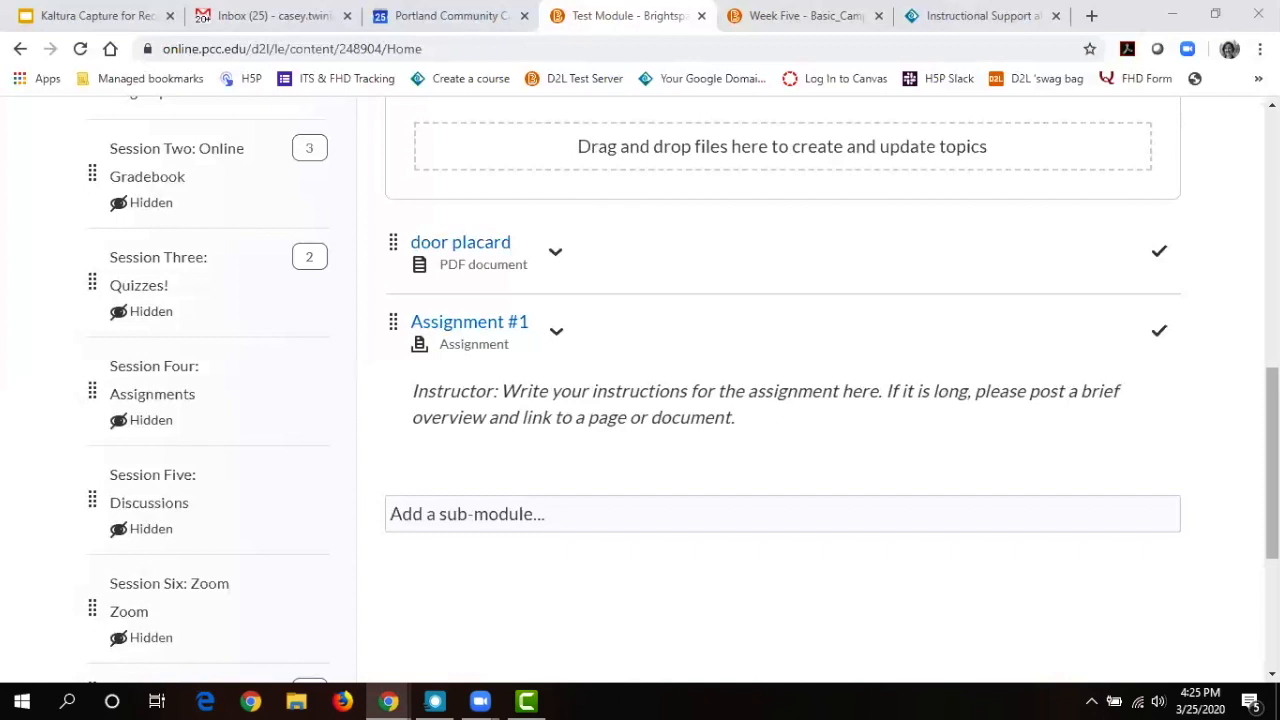
Switch to the Student role and open the course content to examine Test Module as a student sees it.
left_click_drag(1272, 400, 1247, 153)
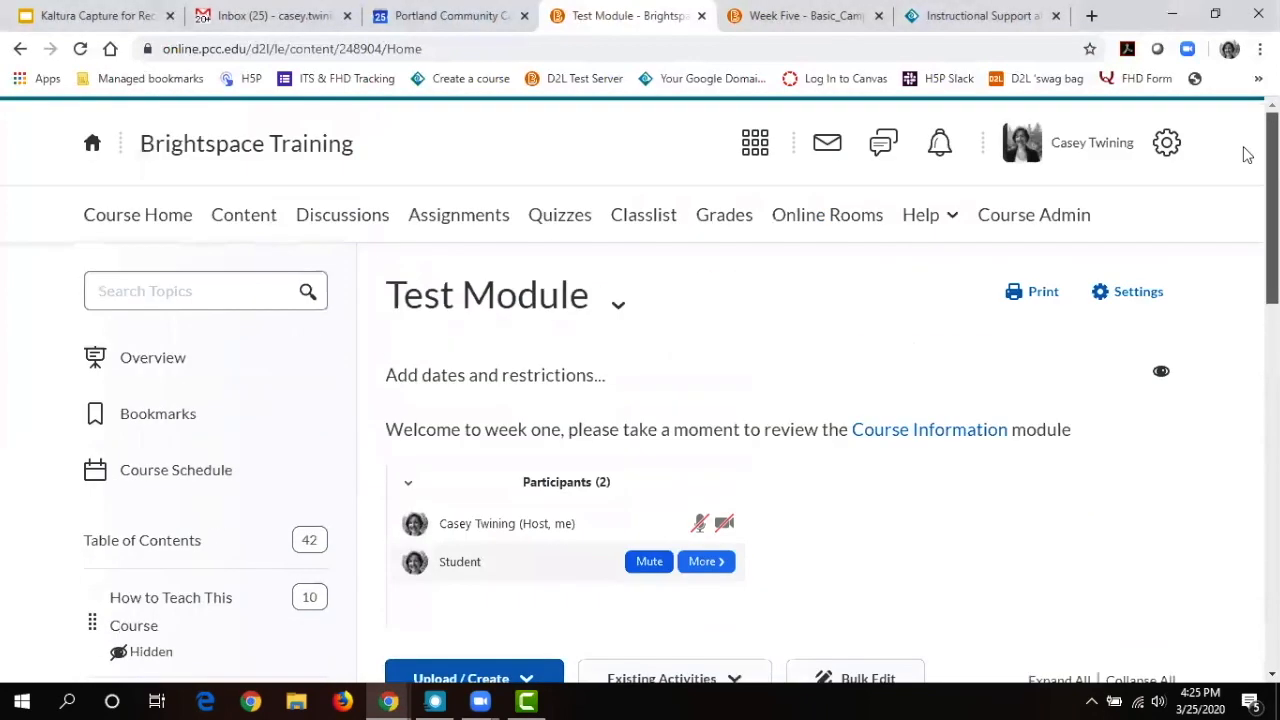
scroll(1223, 230, "down", 3)
scroll(1220, 160, "up", 3)
left_click(1132, 150)
left_click(1010, 216)
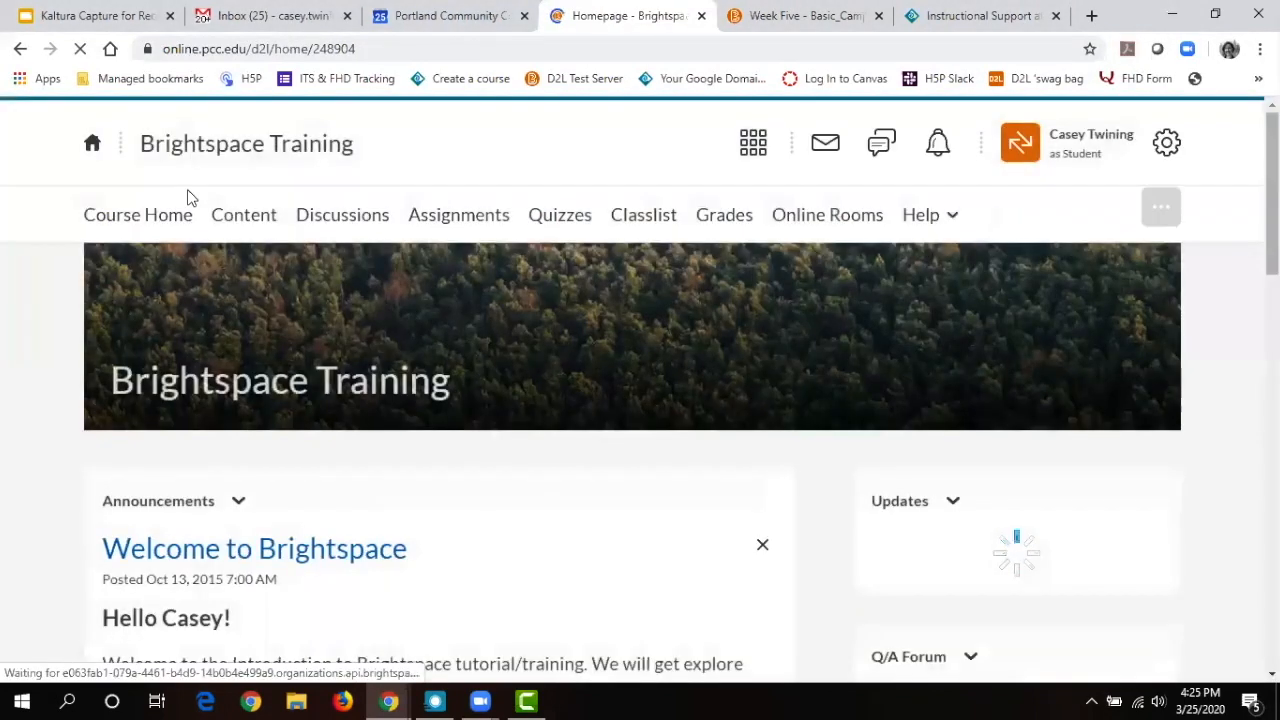
left_click(251, 216)
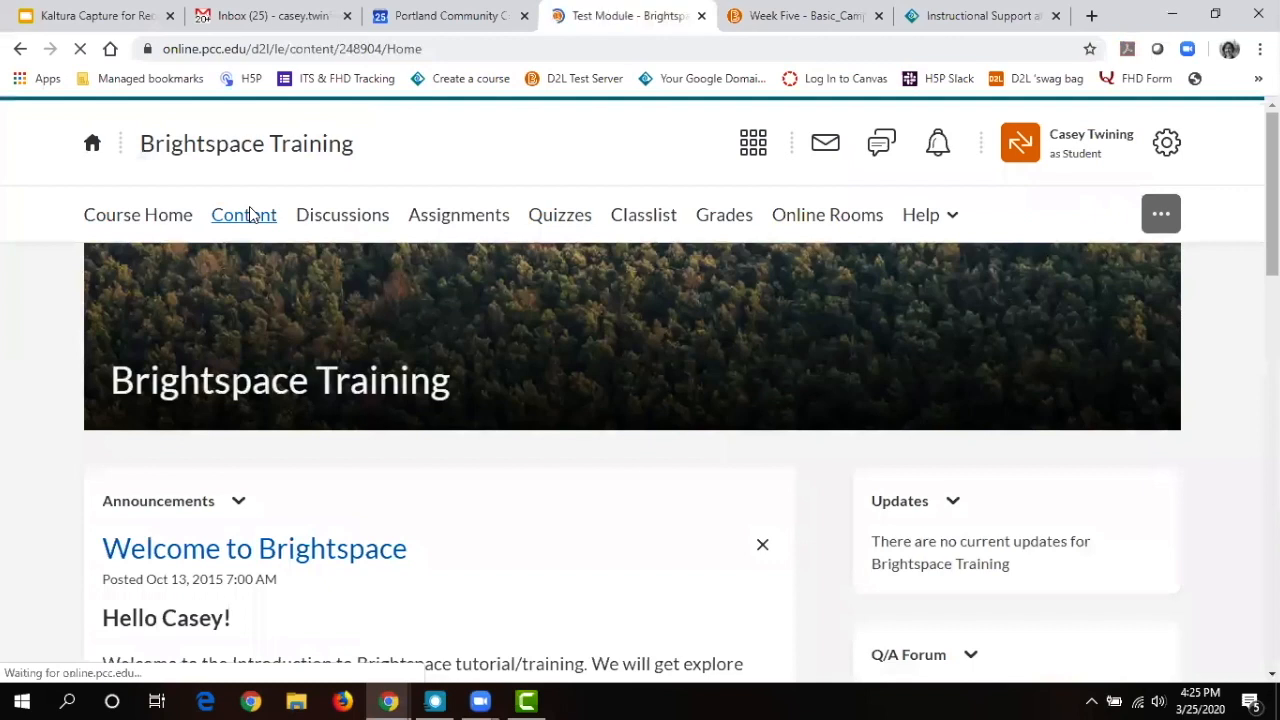
scroll(249, 217, "down", 2)
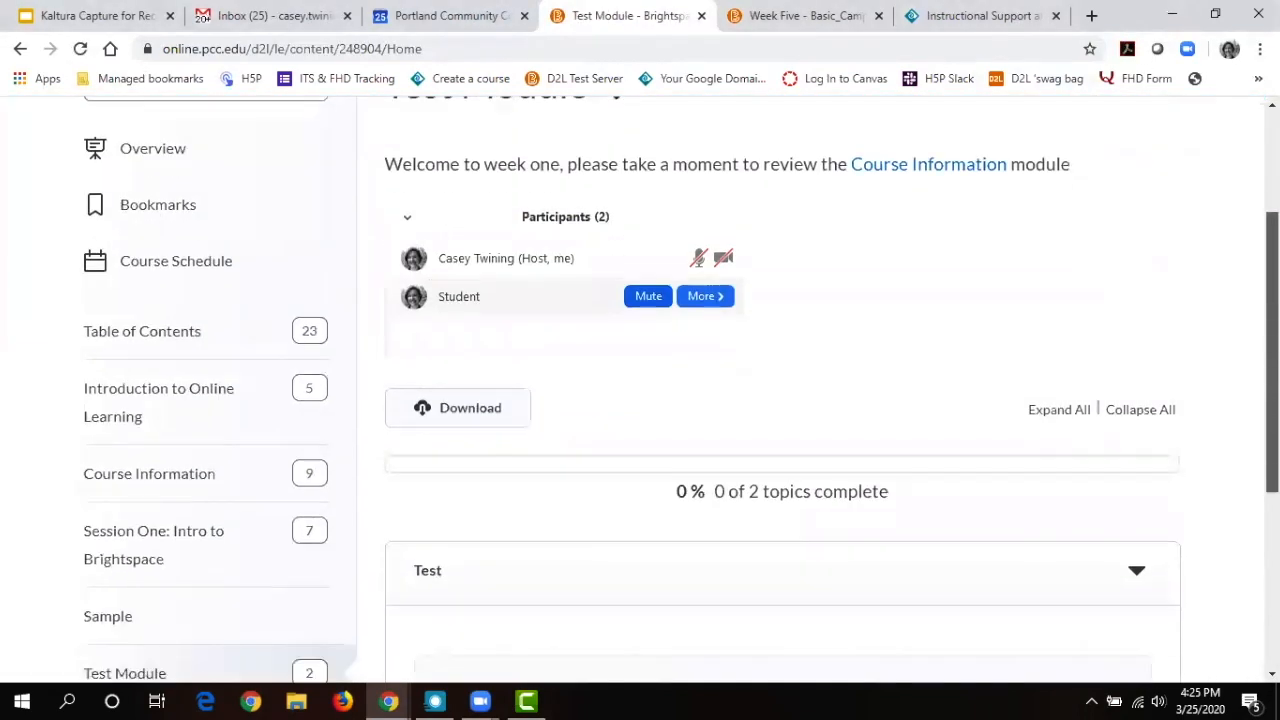
scroll(640, 390, "down", 1)
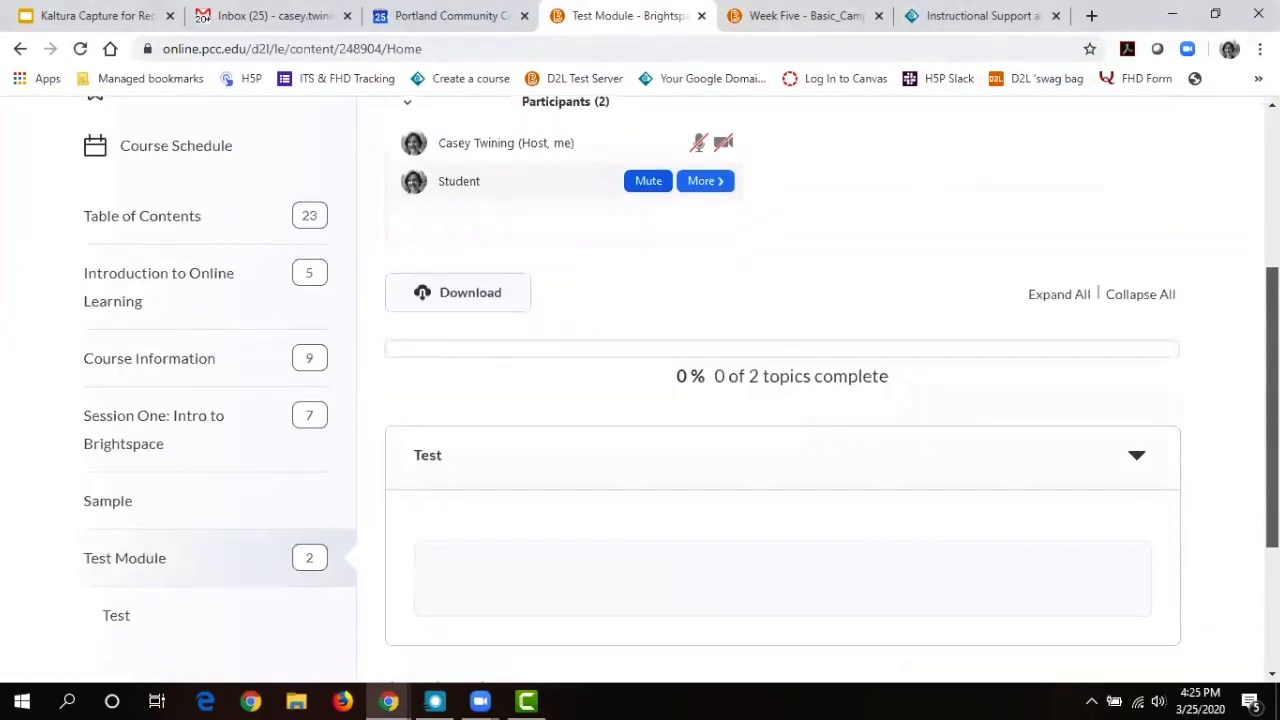
View the first three topics of Introduction to Online Learning as a student and return to the module to examine its completion tracking.
left_click(198, 276)
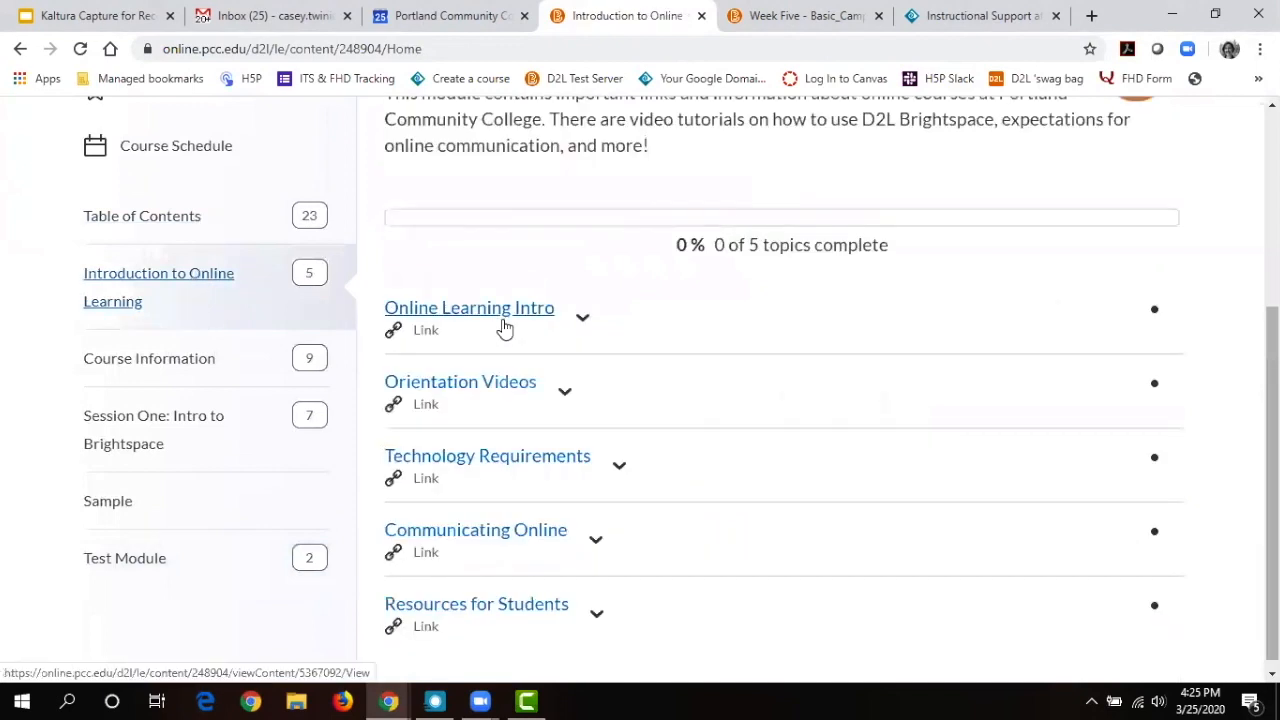
left_click(520, 314)
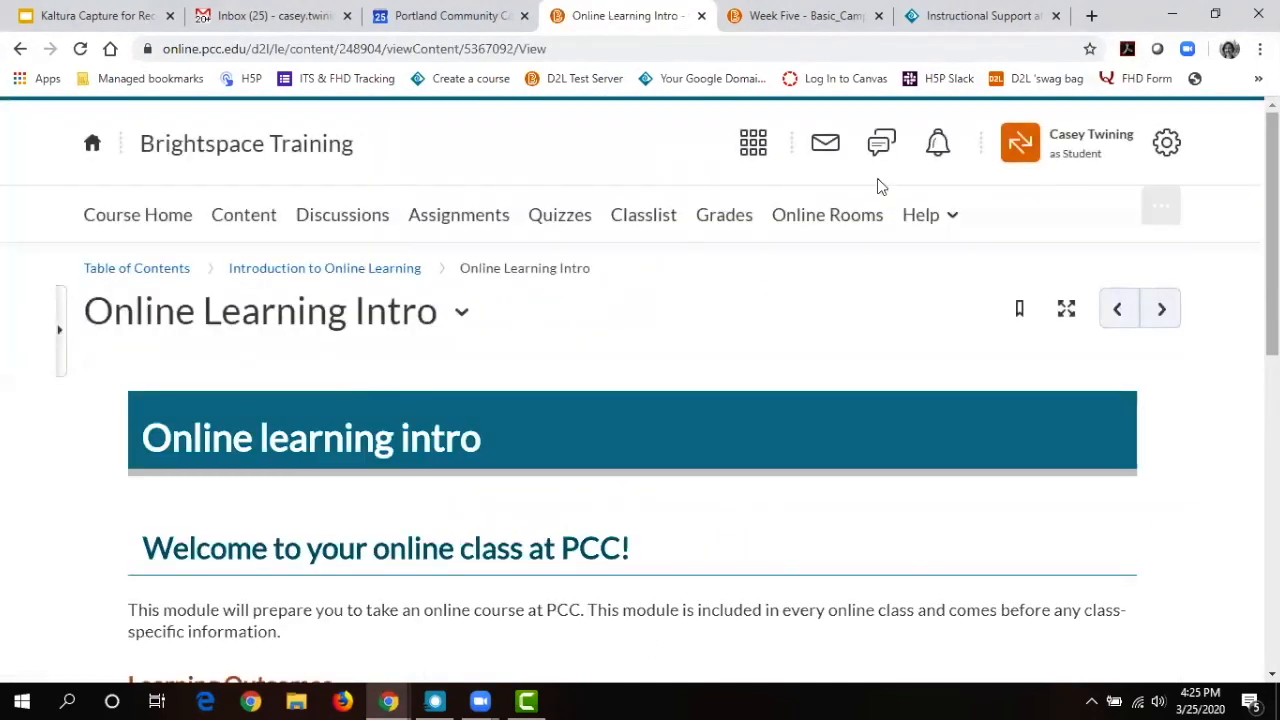
left_click(1159, 315)
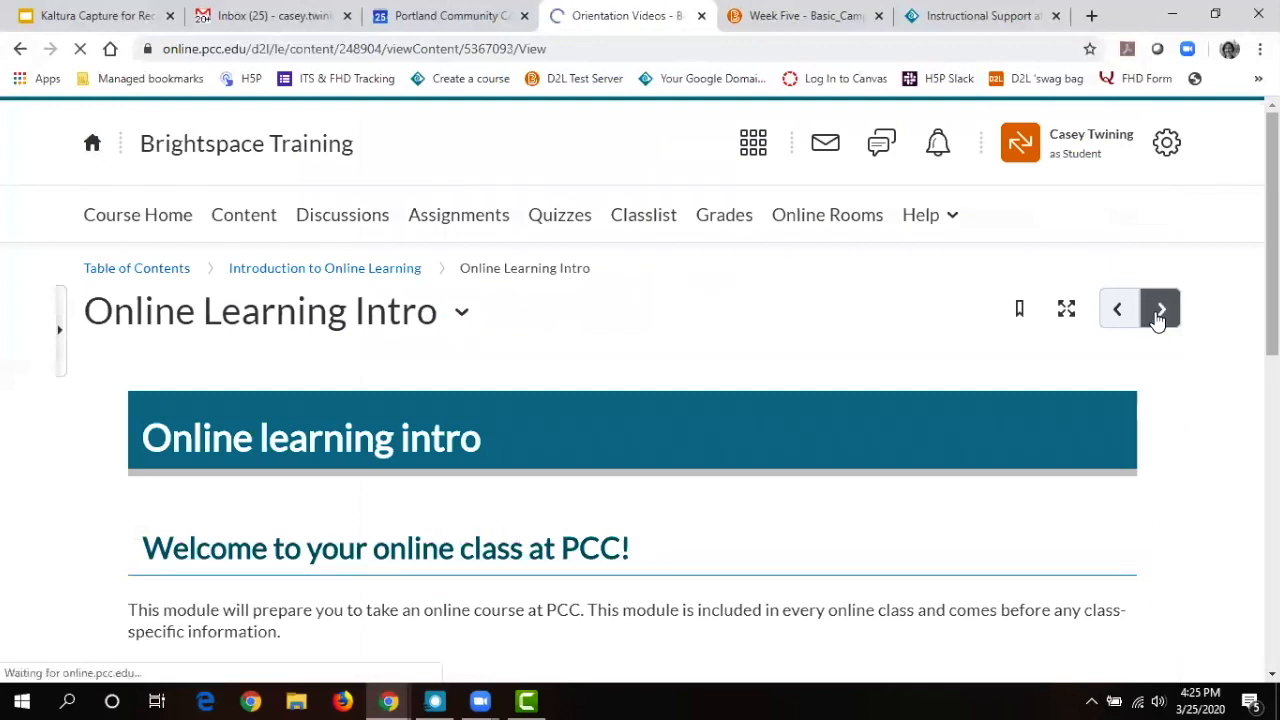
left_click(1159, 315)
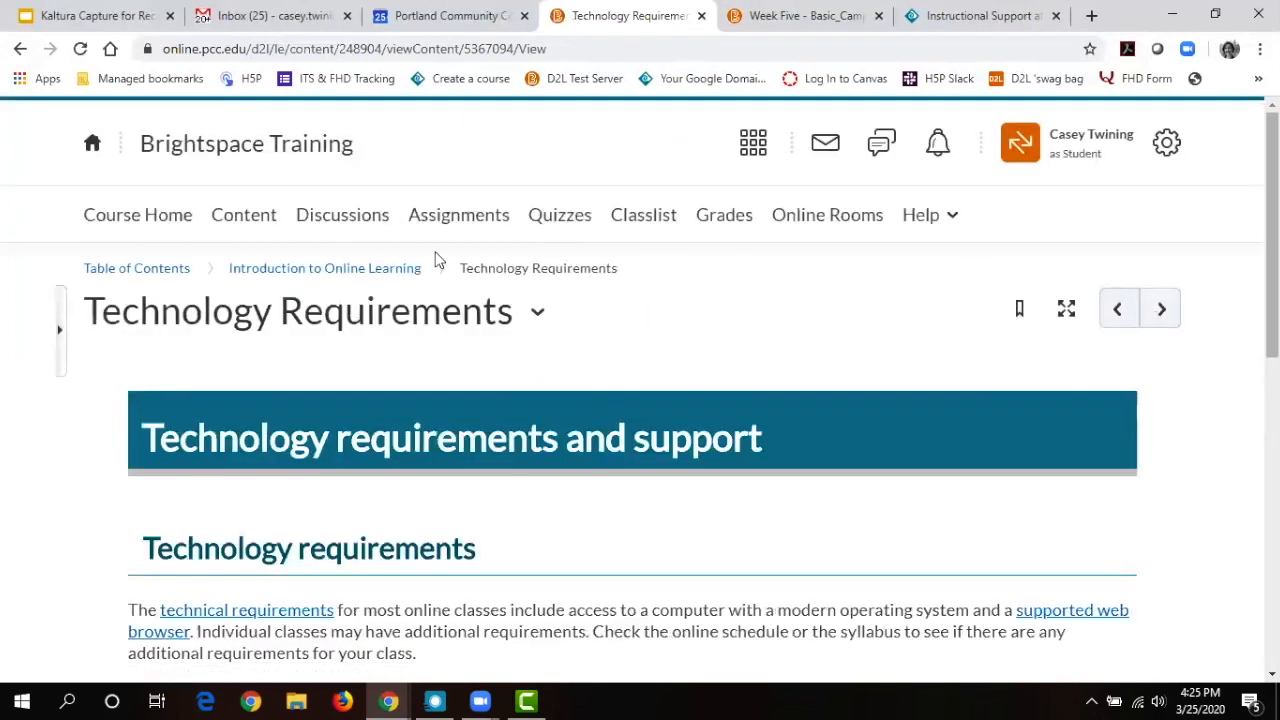
left_click(280, 272)
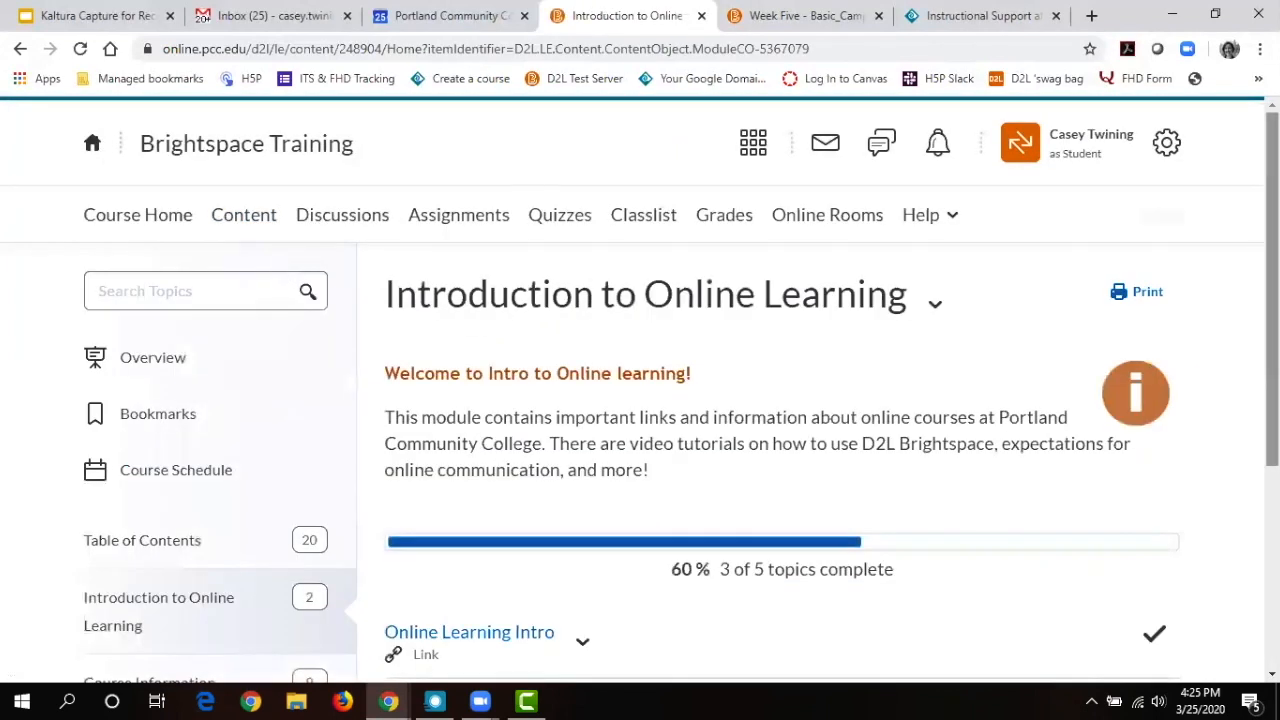
scroll(1272, 287, "down", 3)
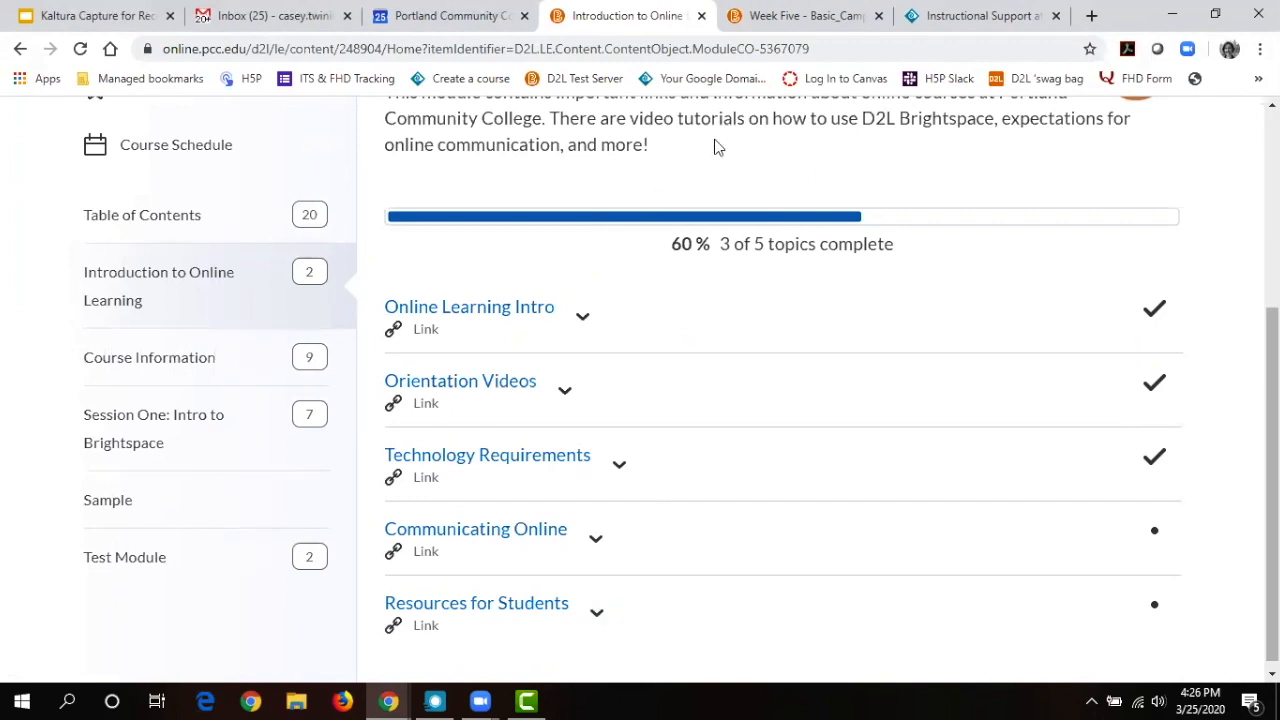
left_click_drag(1272, 428, 1272, 437)
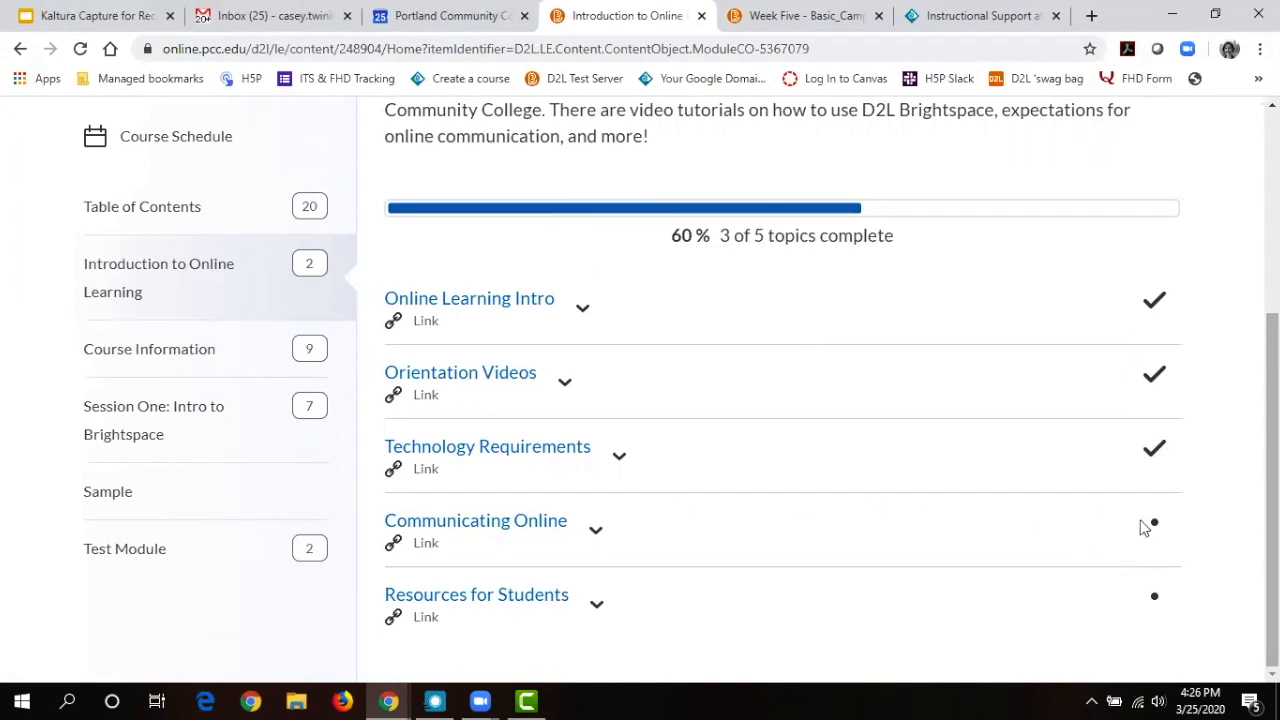
left_click_drag(1272, 488, 1272, 461)
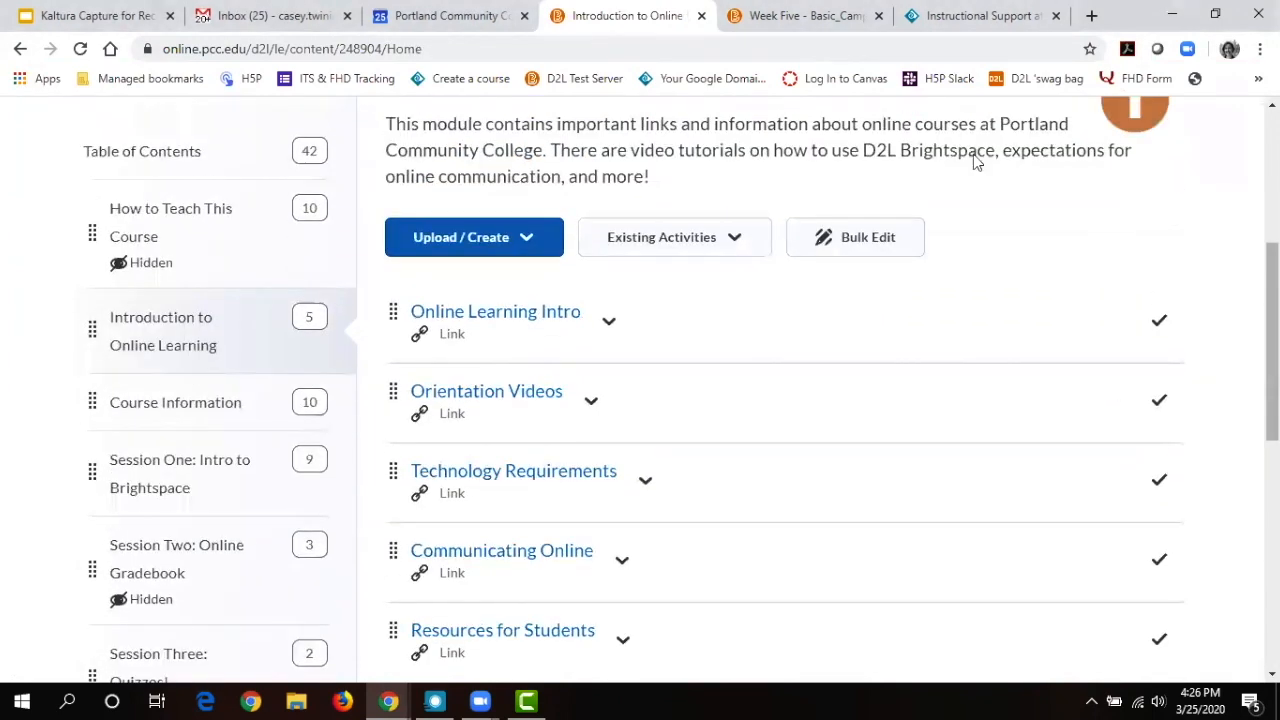
Check the "Content: Beyond the Basics" event in Google Calendar, and return to Brightspace to reopen Test Module.
left_click(427, 13)
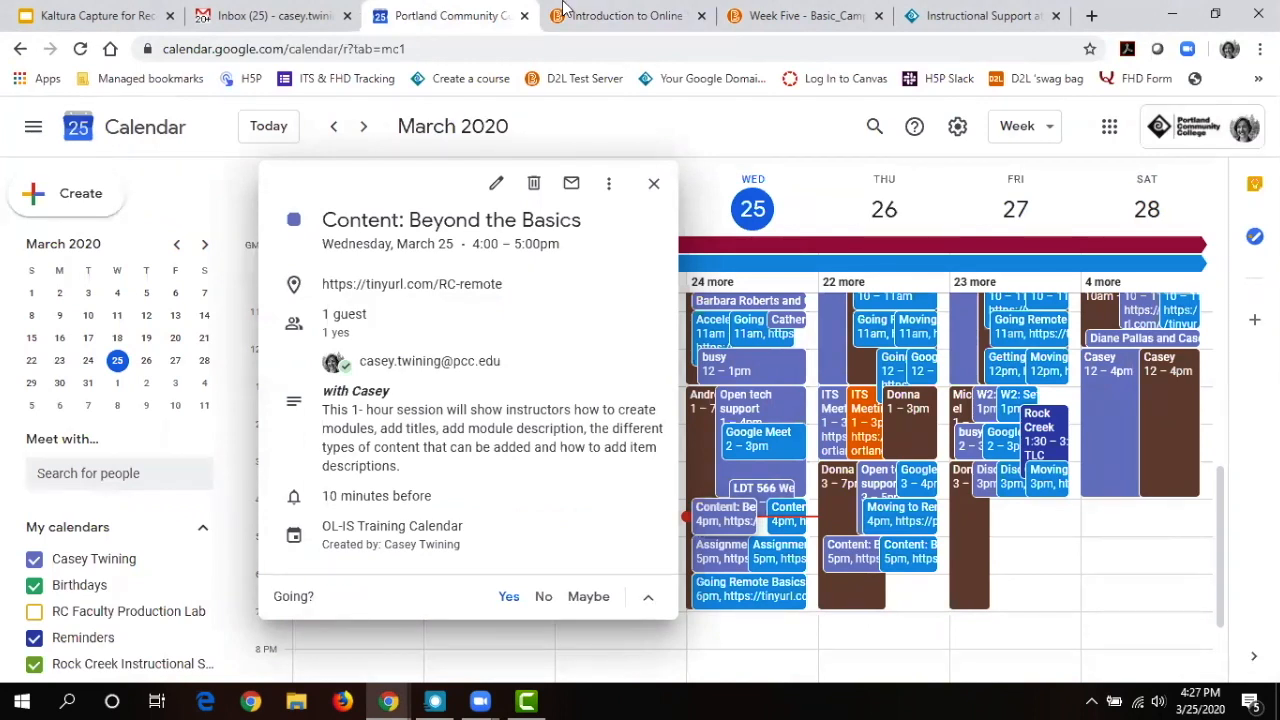
left_click(613, 10)
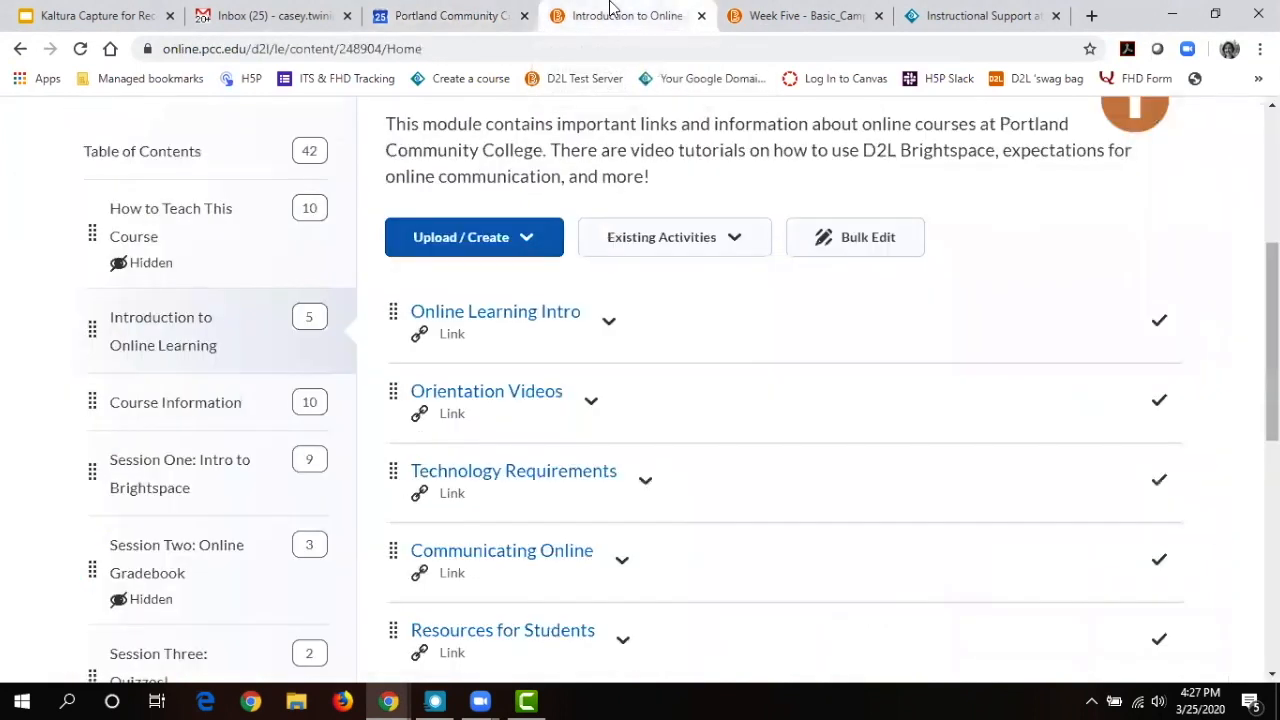
scroll(1272, 340, "down", 3)
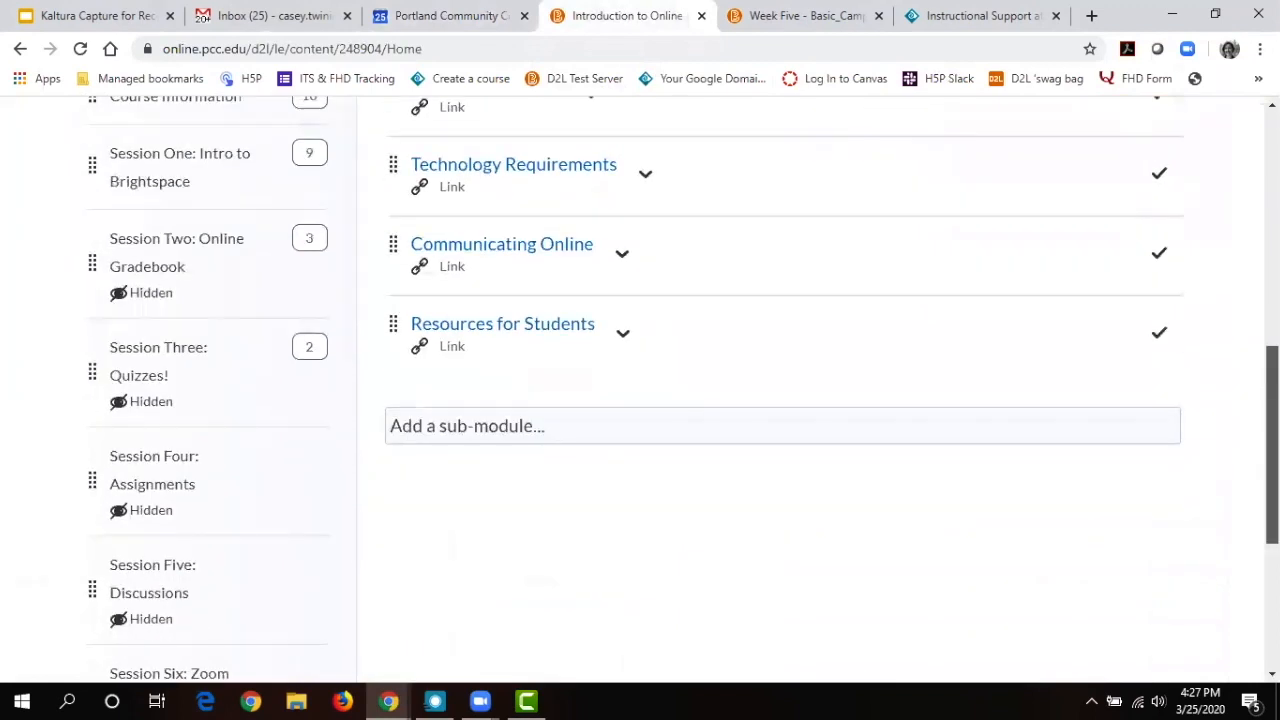
scroll(660, 400, "down", 3)
left_click(129, 566)
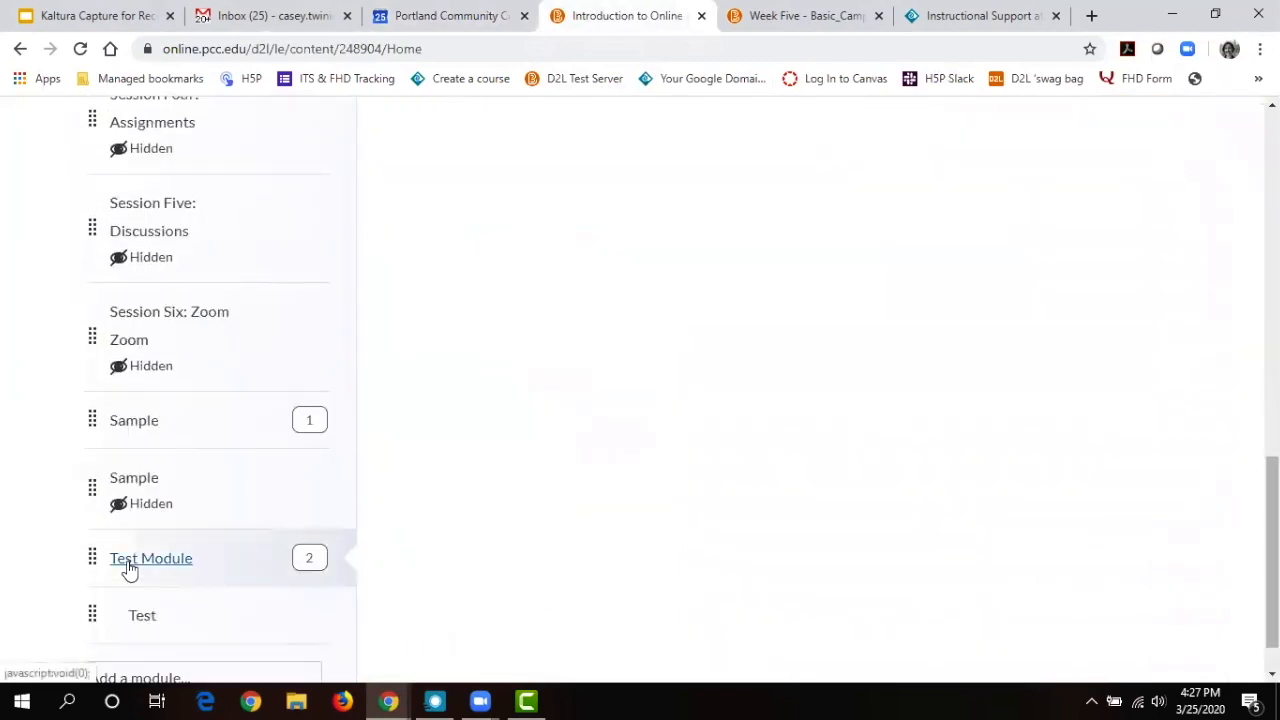
Create a new file in Test Module and title it "Test Page".
left_click_drag(1272, 408, 1272, 355)
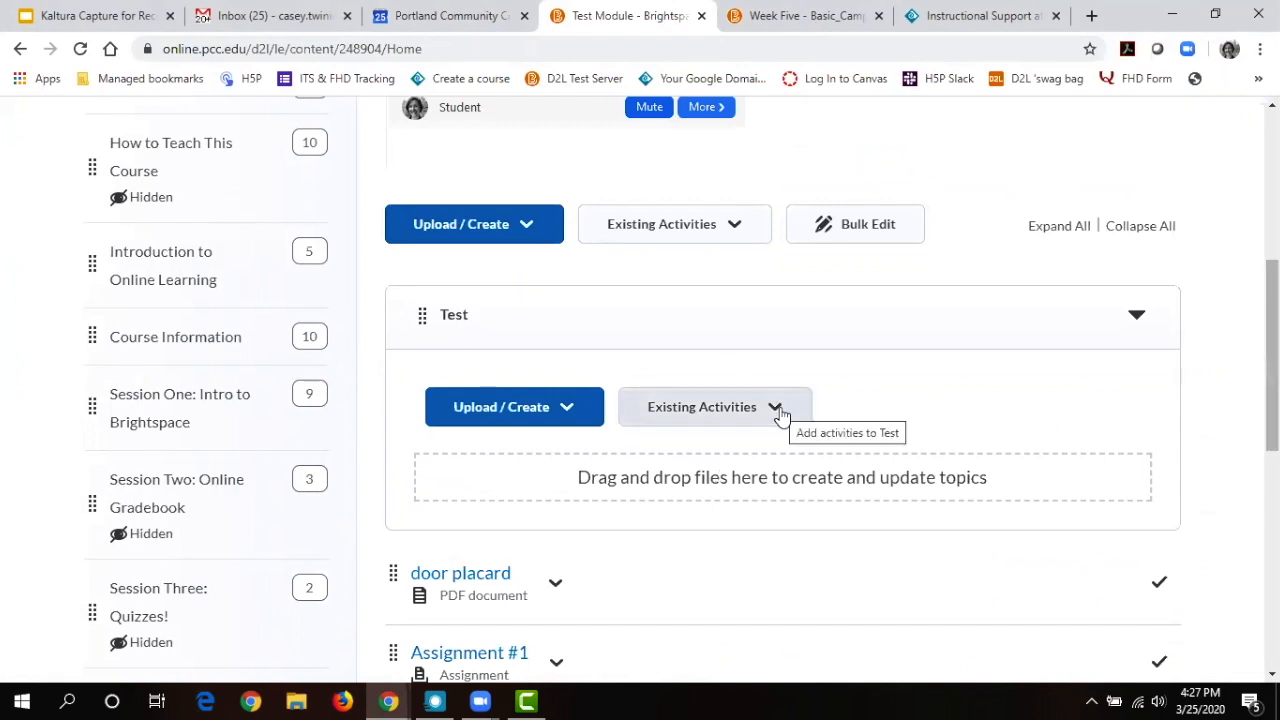
scroll(1272, 360, "down", 3)
scroll(740, 442, "up", 1)
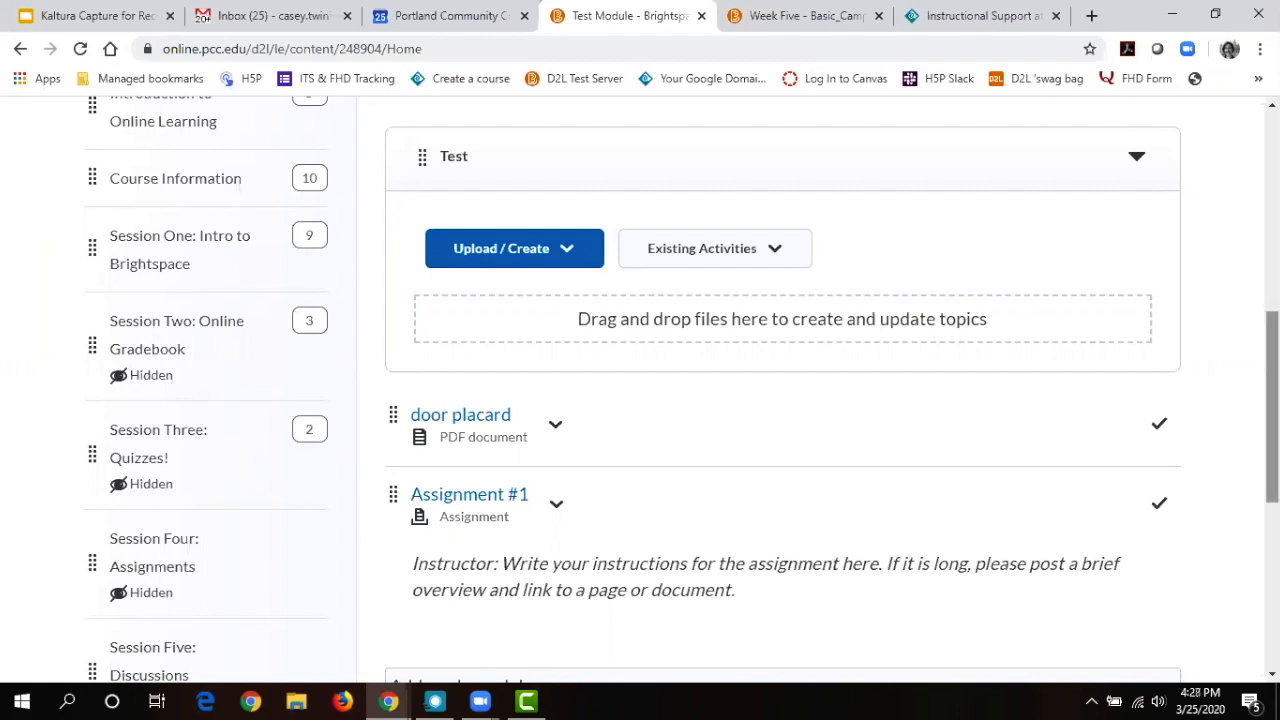
scroll(682, 390, "up", 3)
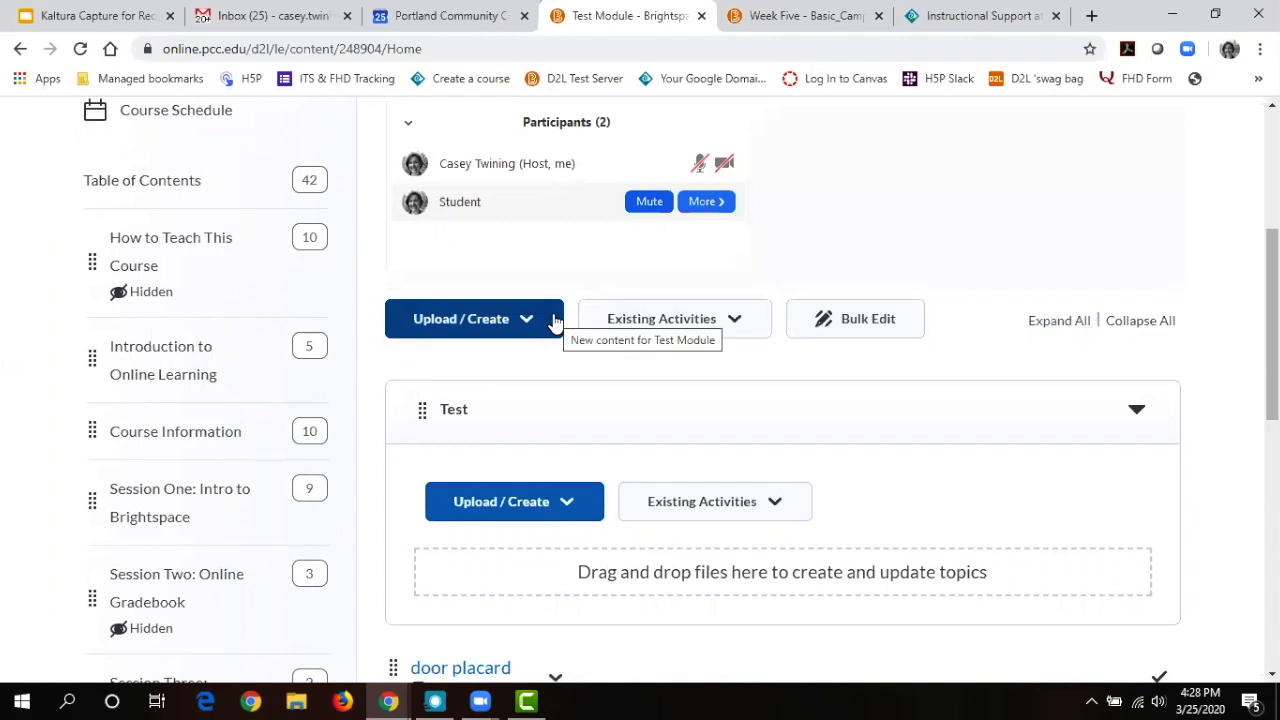
left_click(555, 320)
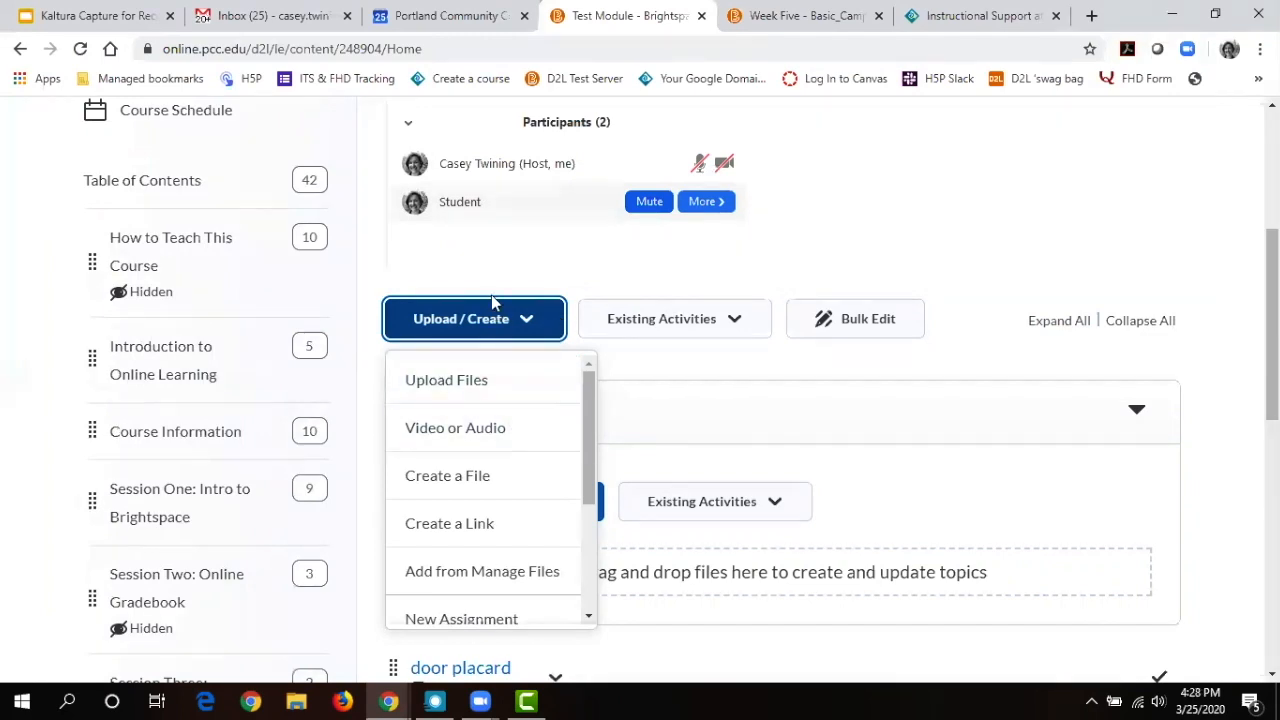
left_click(468, 480)
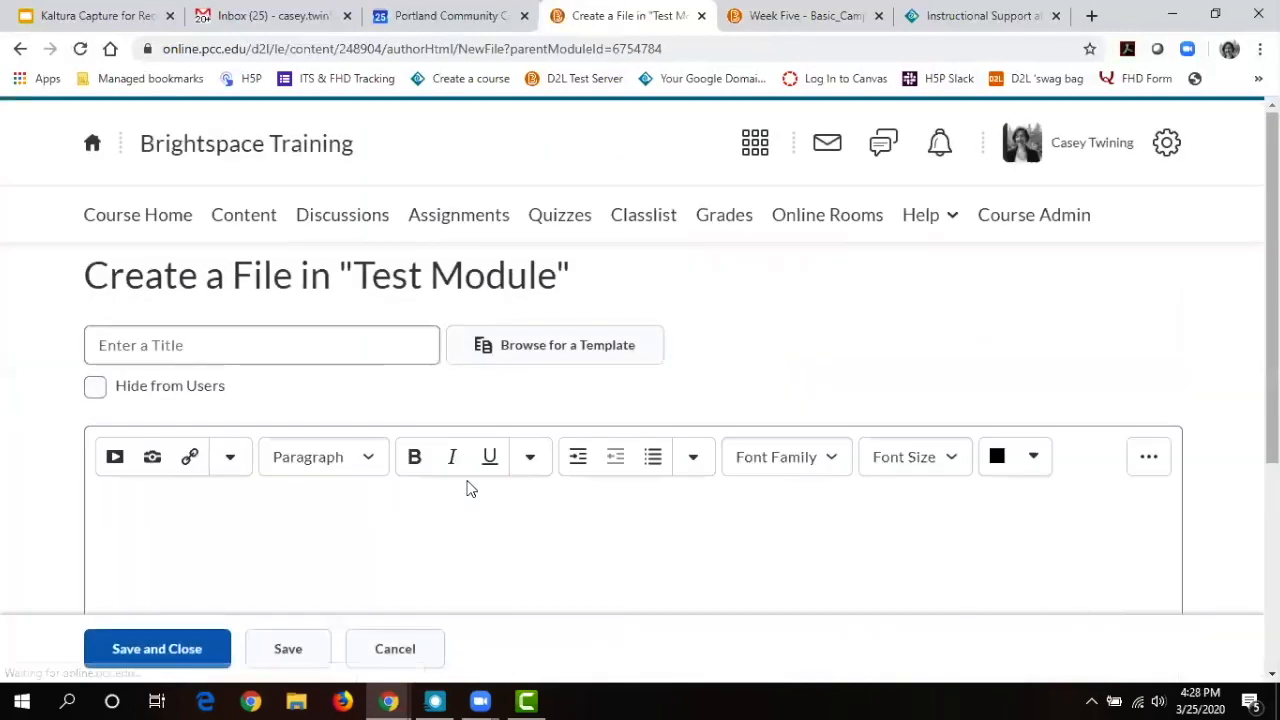
left_click(344, 355)
type("Test Page")
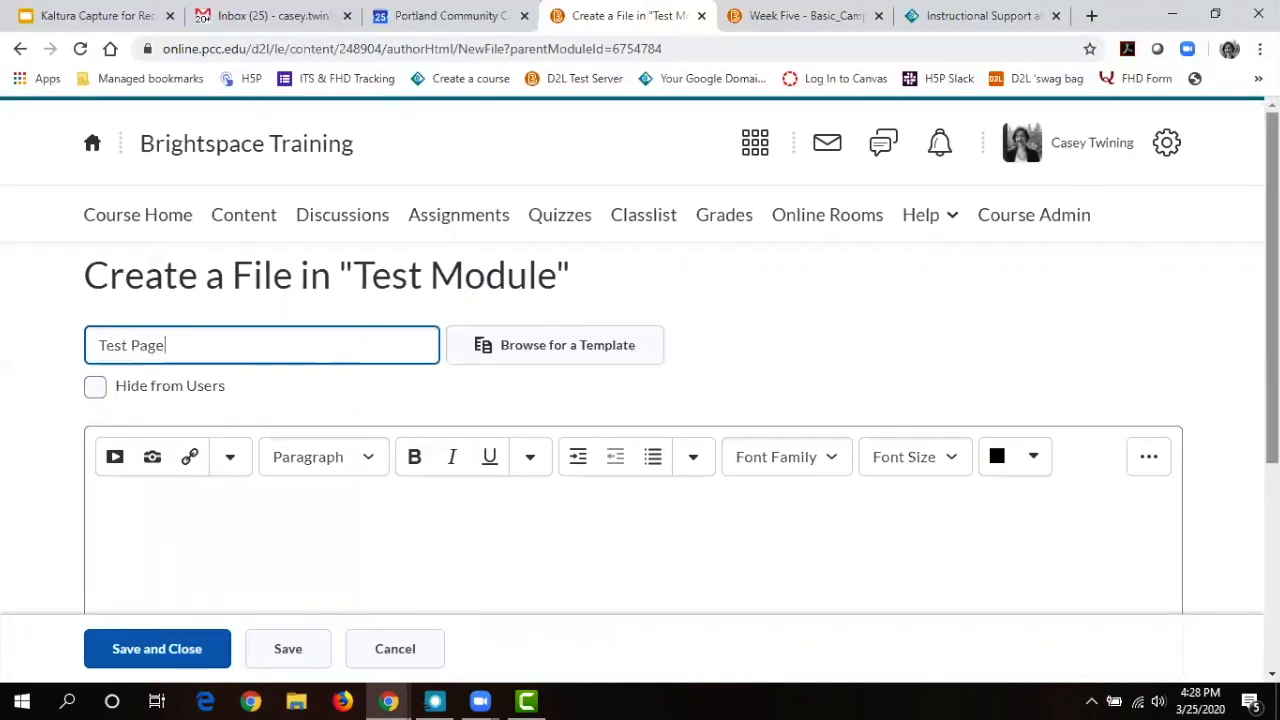
Enter "Type lecture notes" as the body text of Test Page.
scroll(238, 355, "down", 2)
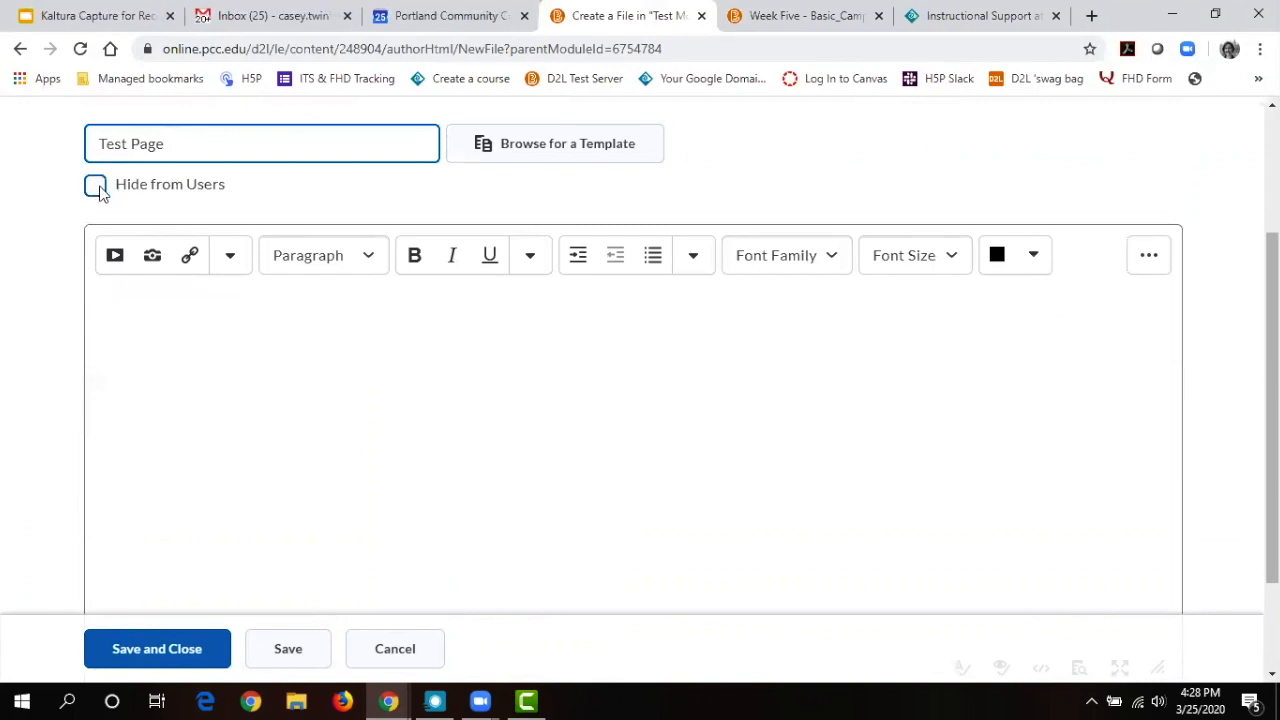
left_click(186, 340)
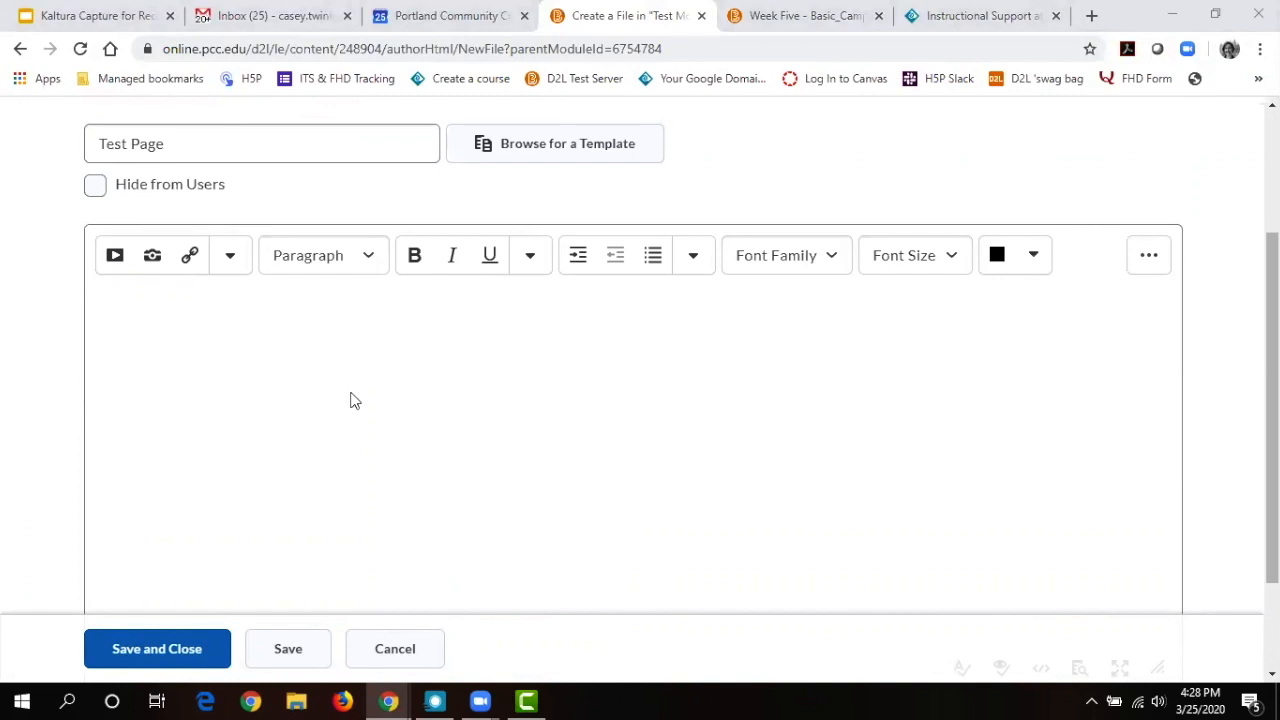
left_click(213, 325)
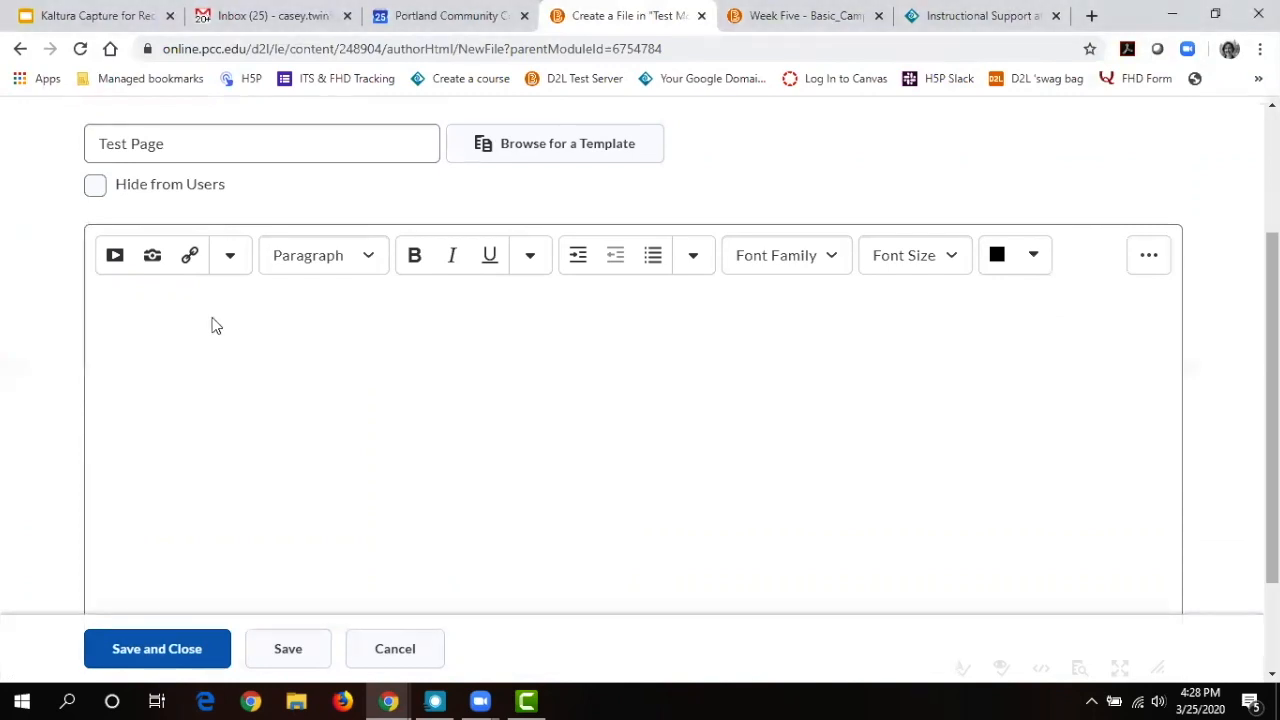
type("Type lecture notes")
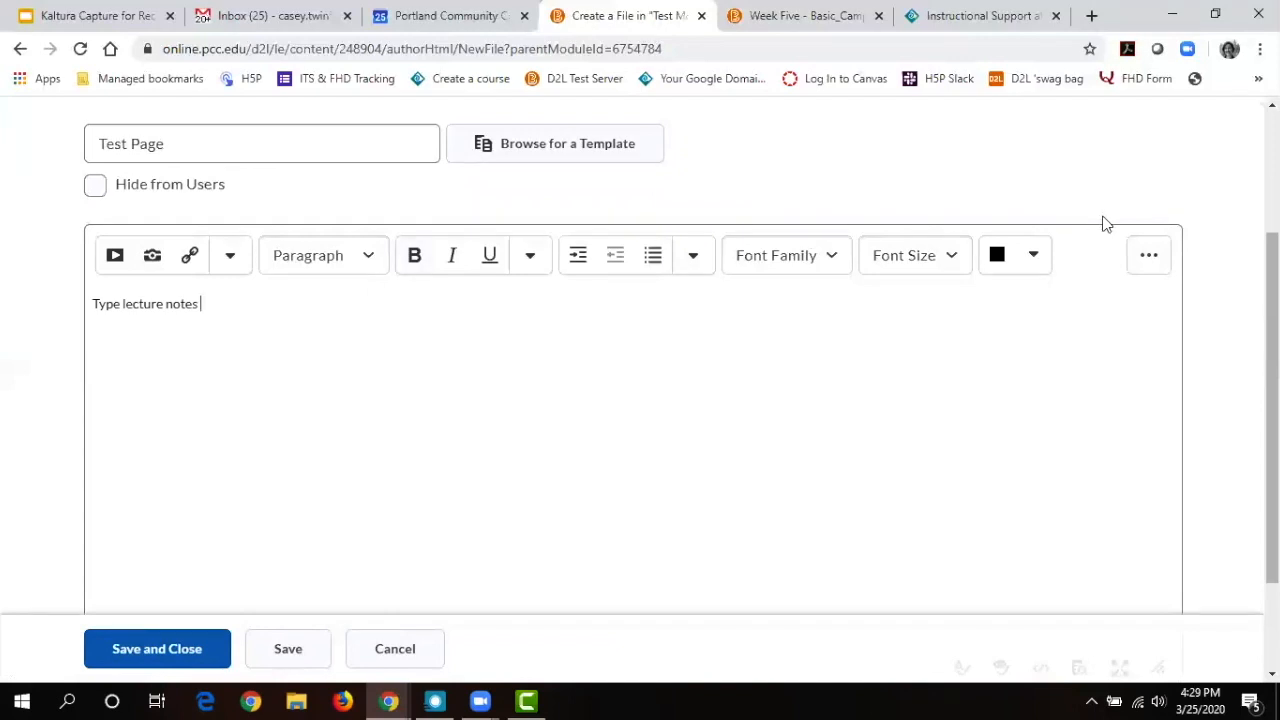
Switch to the PCC Instructional Support site and open its Accessible Content section.
left_click(998, 10)
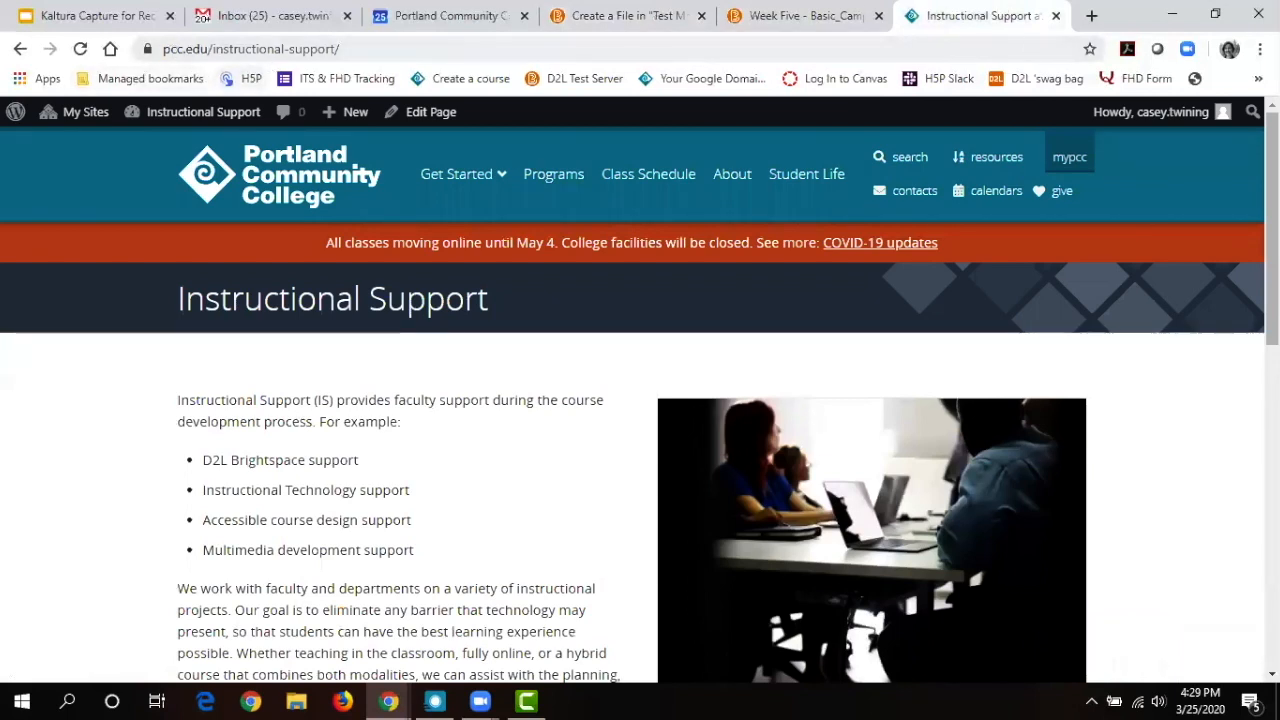
scroll(640, 398, "down", 1)
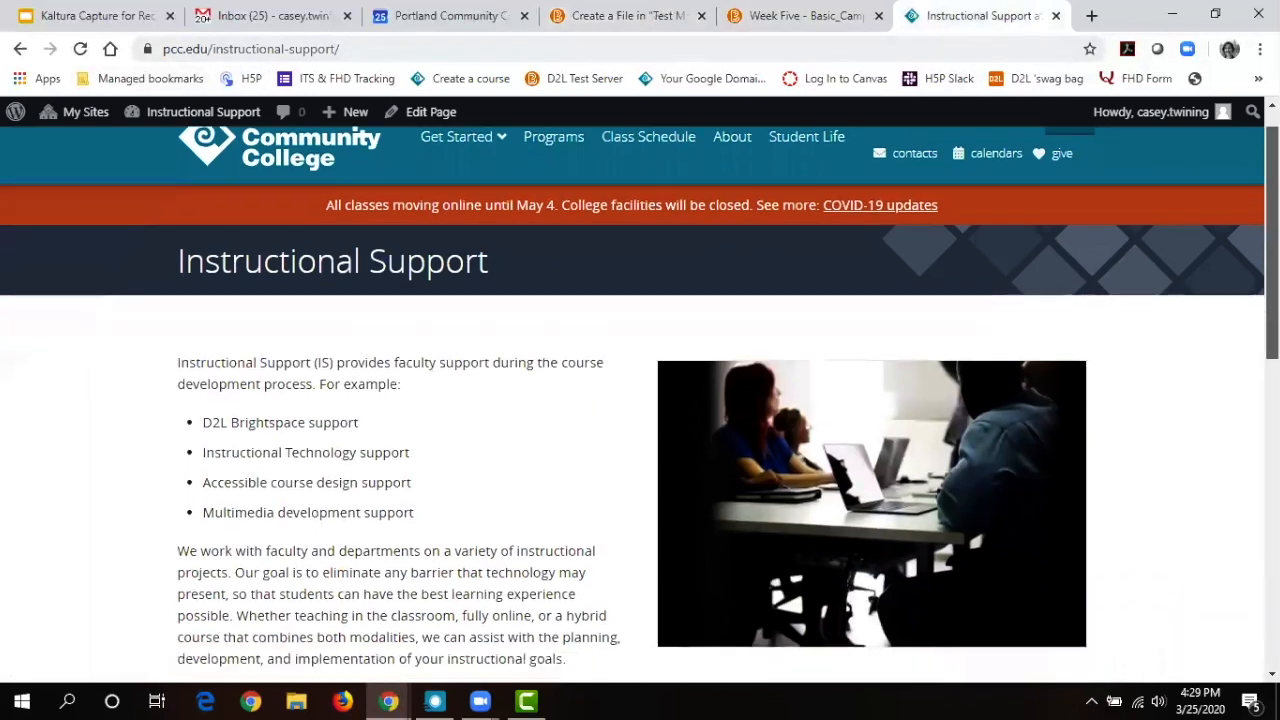
scroll(640, 405, "down", 2)
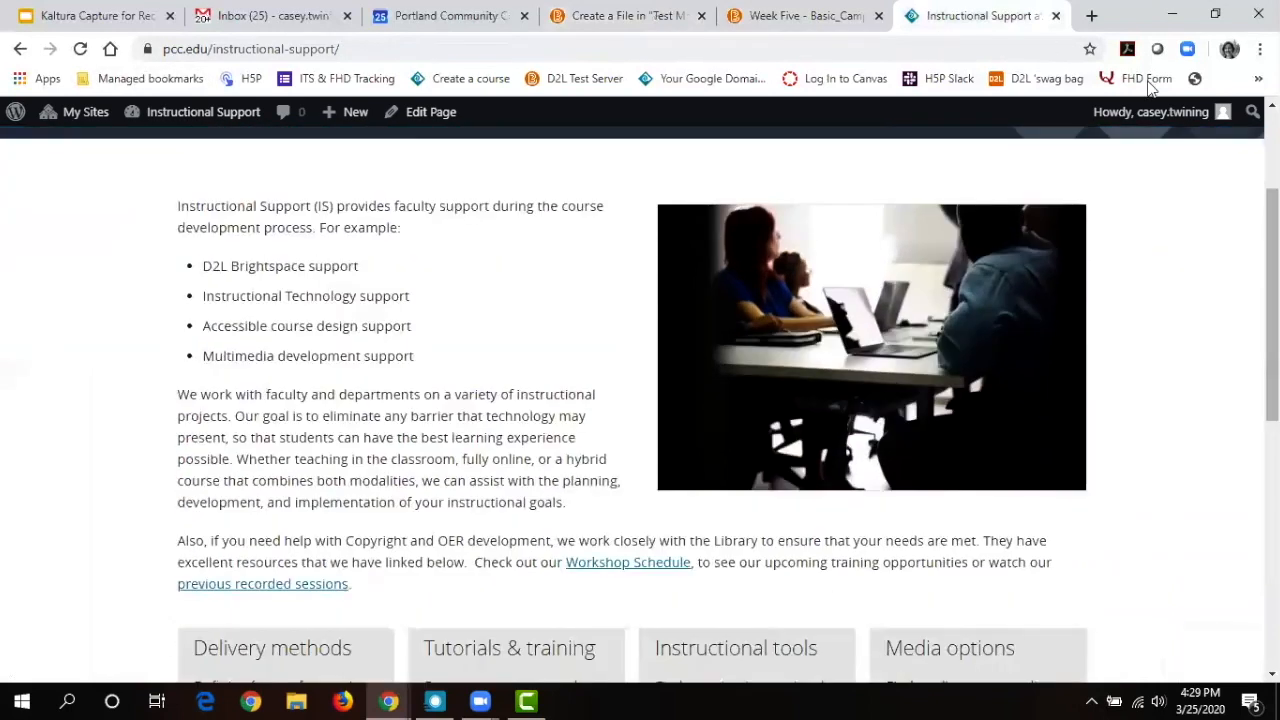
scroll(1087, 497, "down", 4)
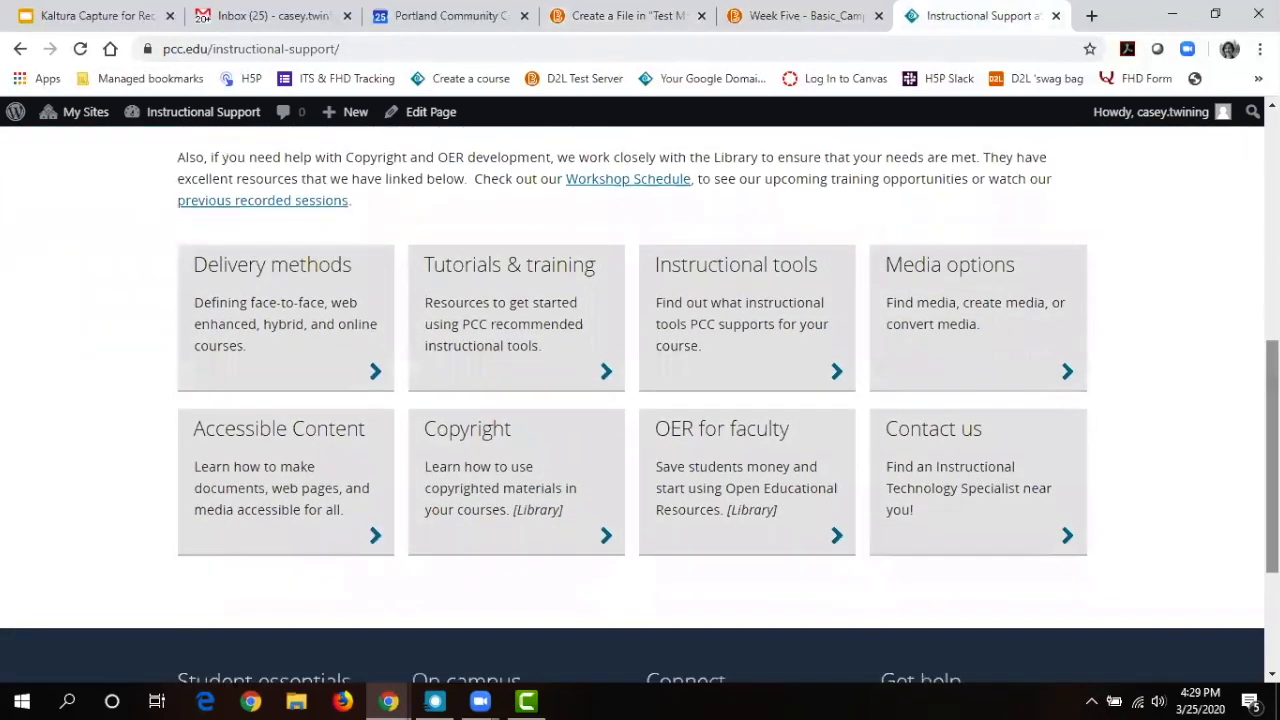
left_click(293, 462)
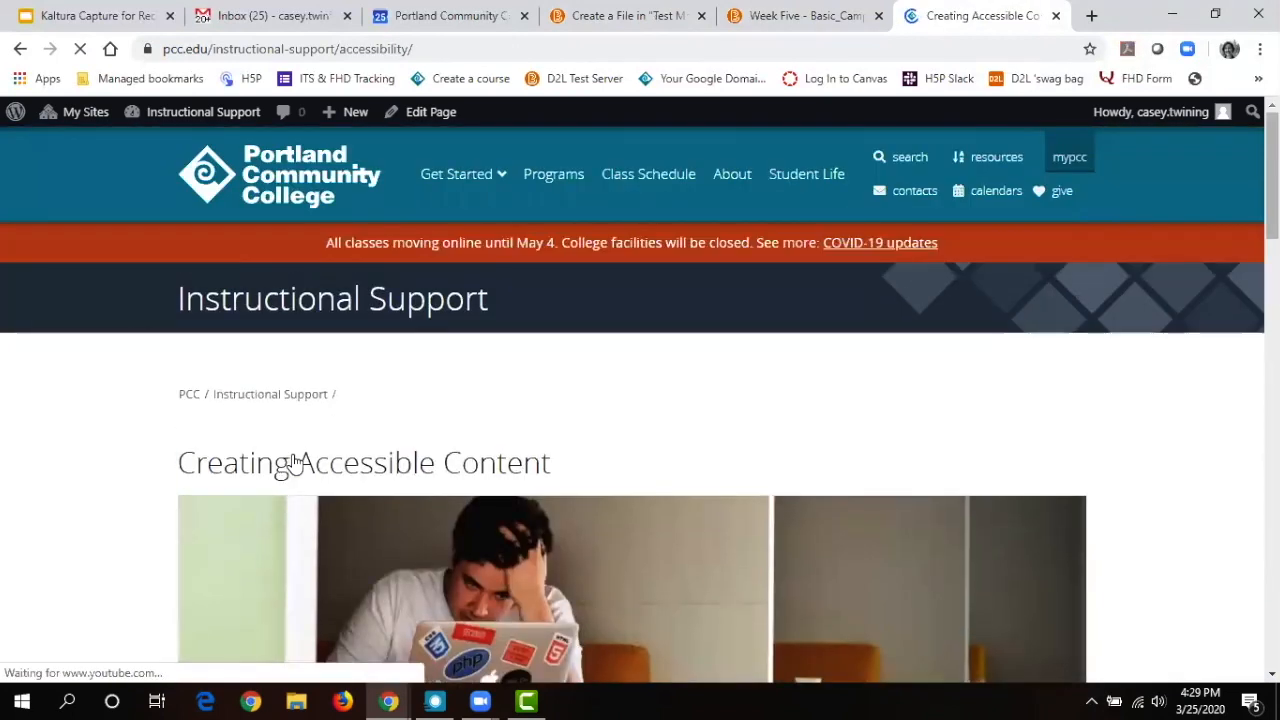
Examine the Basics of Accessible Formatting guidance on headings and the Resources list on the Creating Accessible Content page.
scroll(1082, 306, "down", 3)
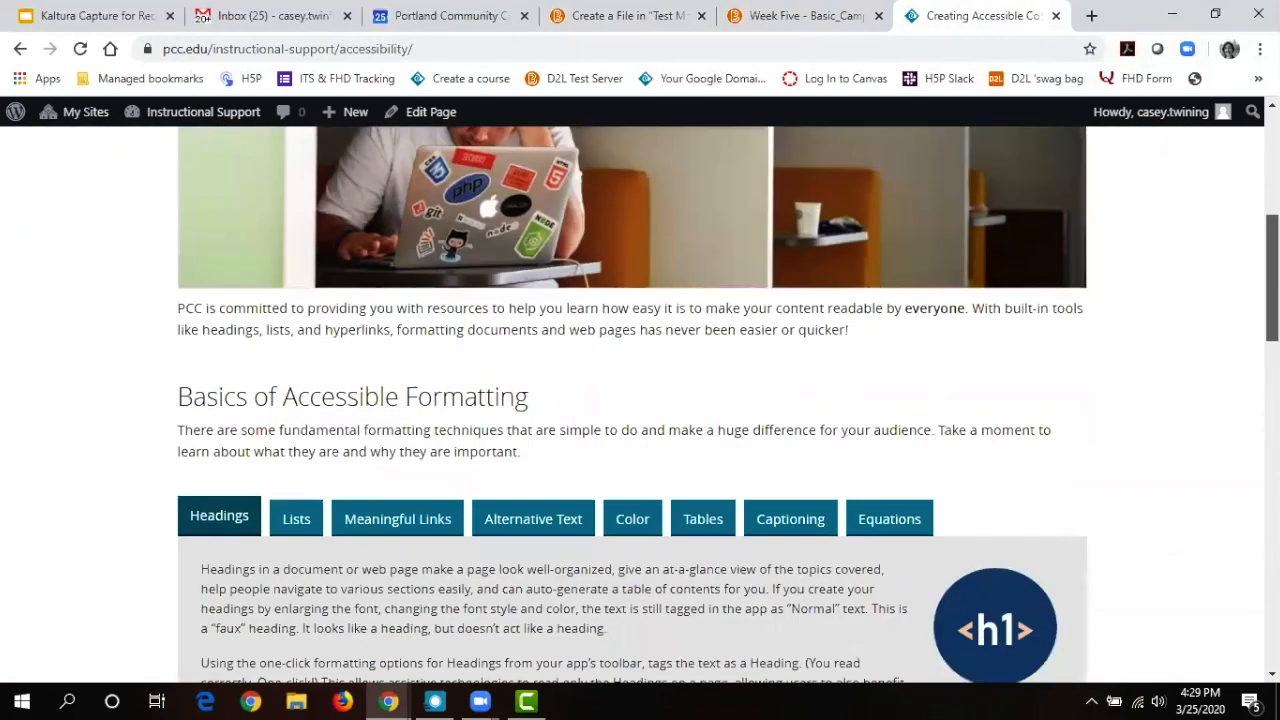
scroll(632, 405, "down", 2)
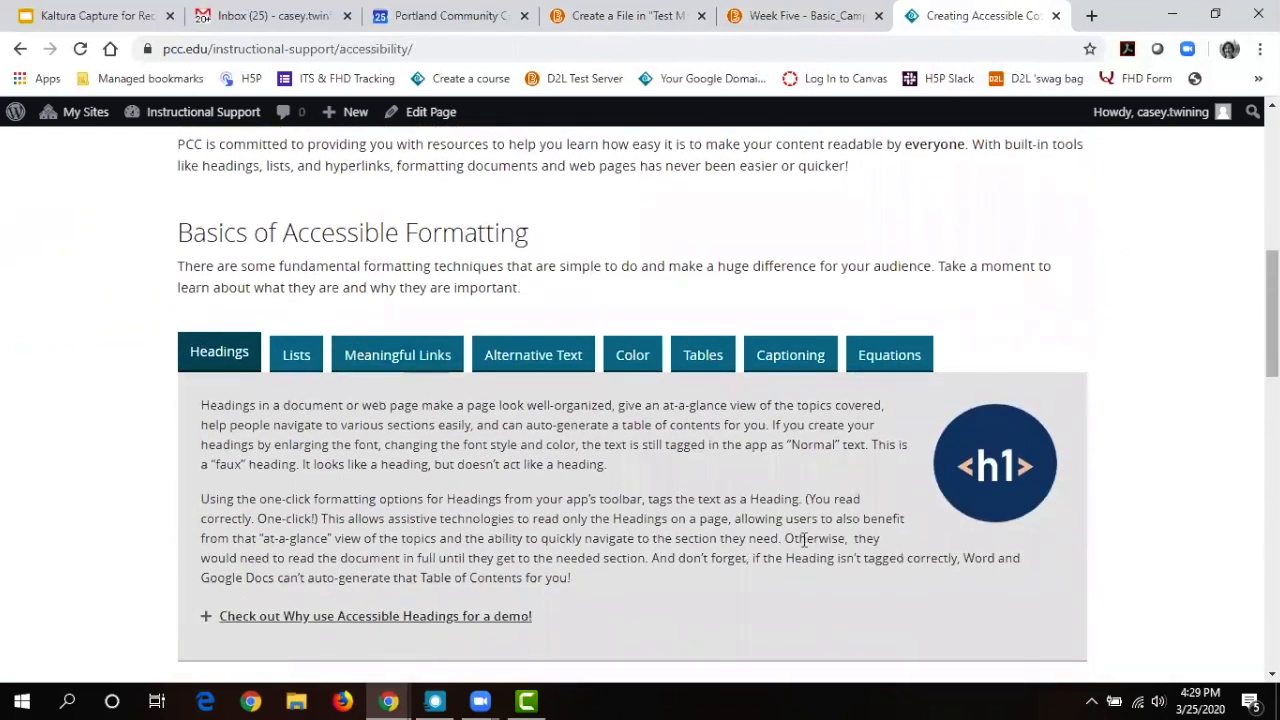
scroll(803, 540, "down", 2)
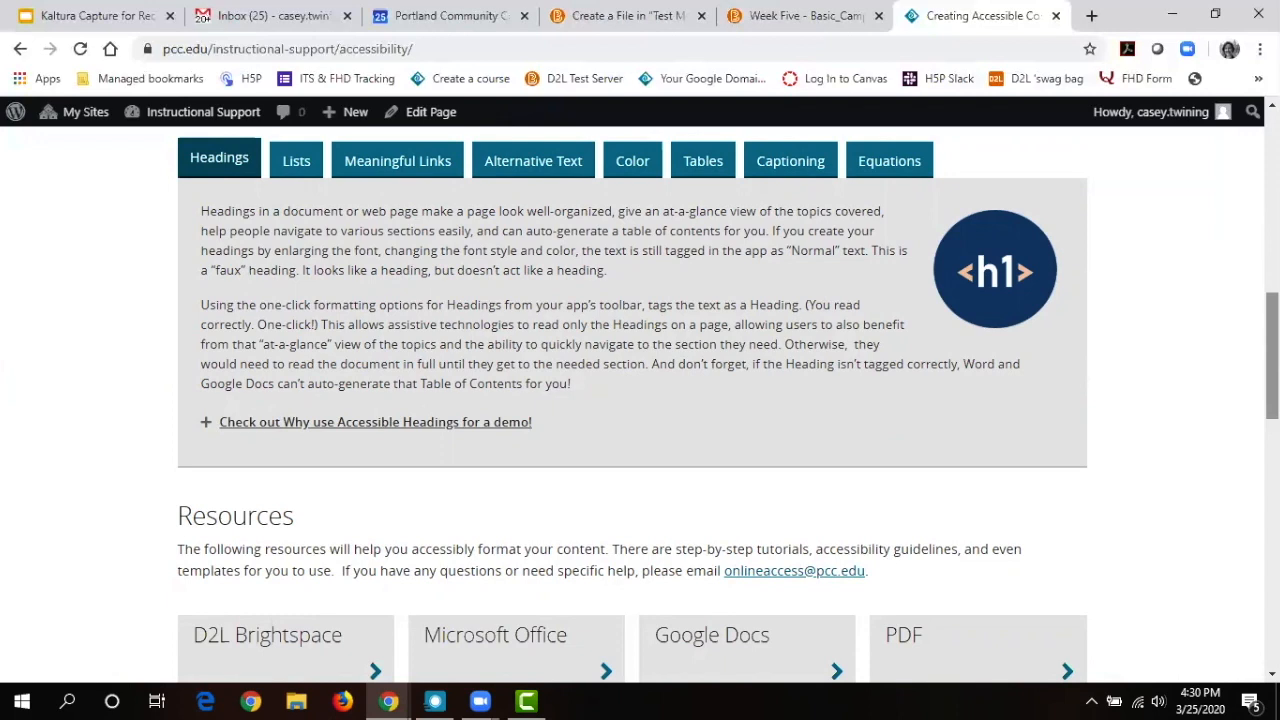
scroll(632, 400, "down", 2)
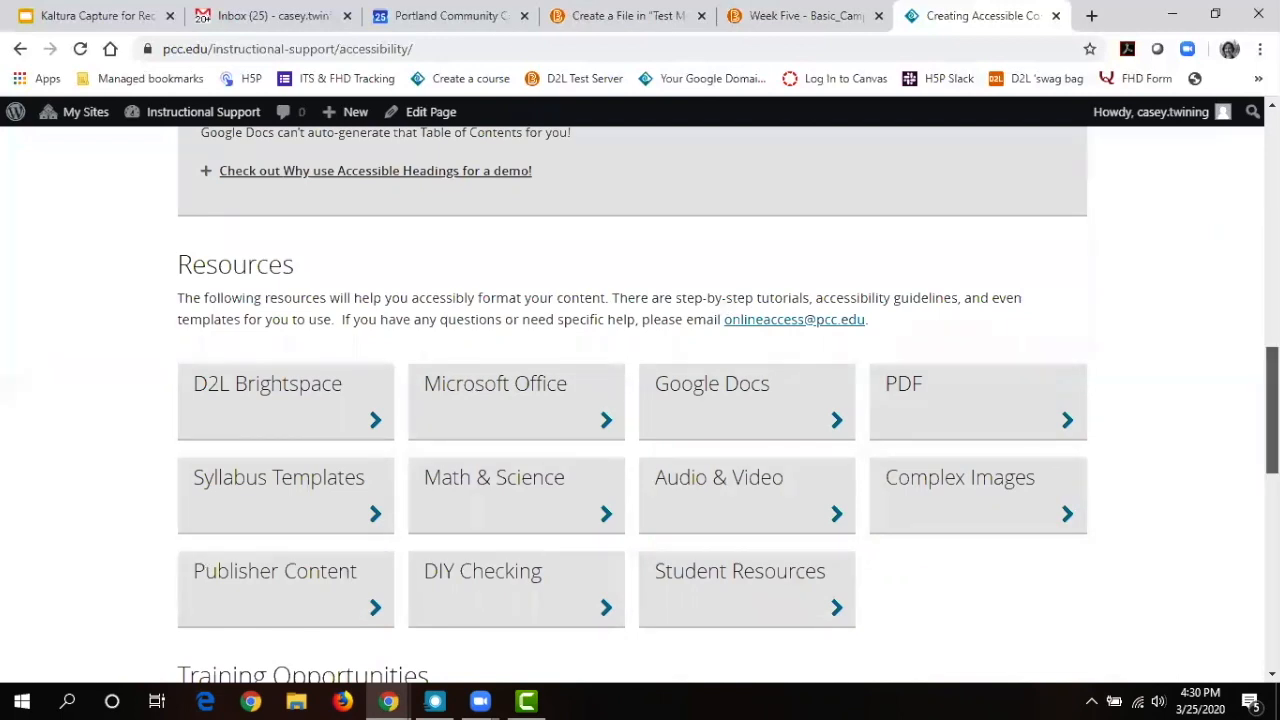
scroll(640, 400, "down", 3)
scroll(640, 400, "up", 2)
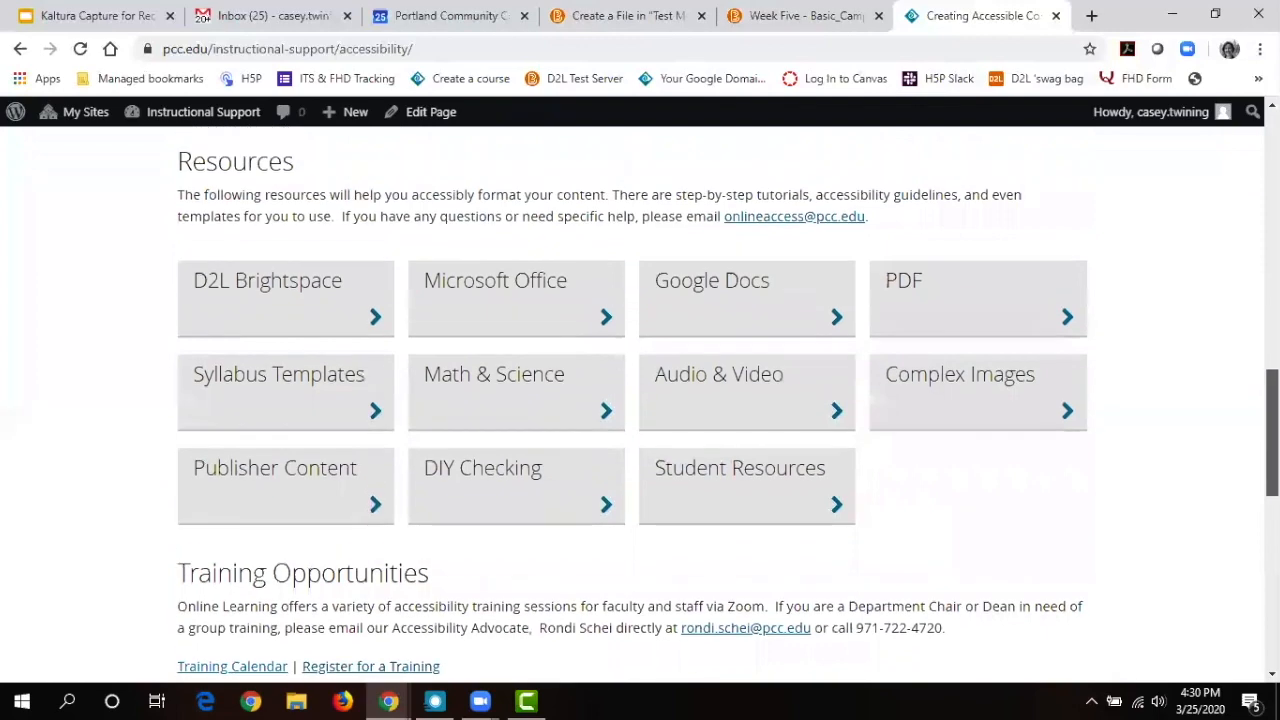
scroll(640, 400, "up", 6)
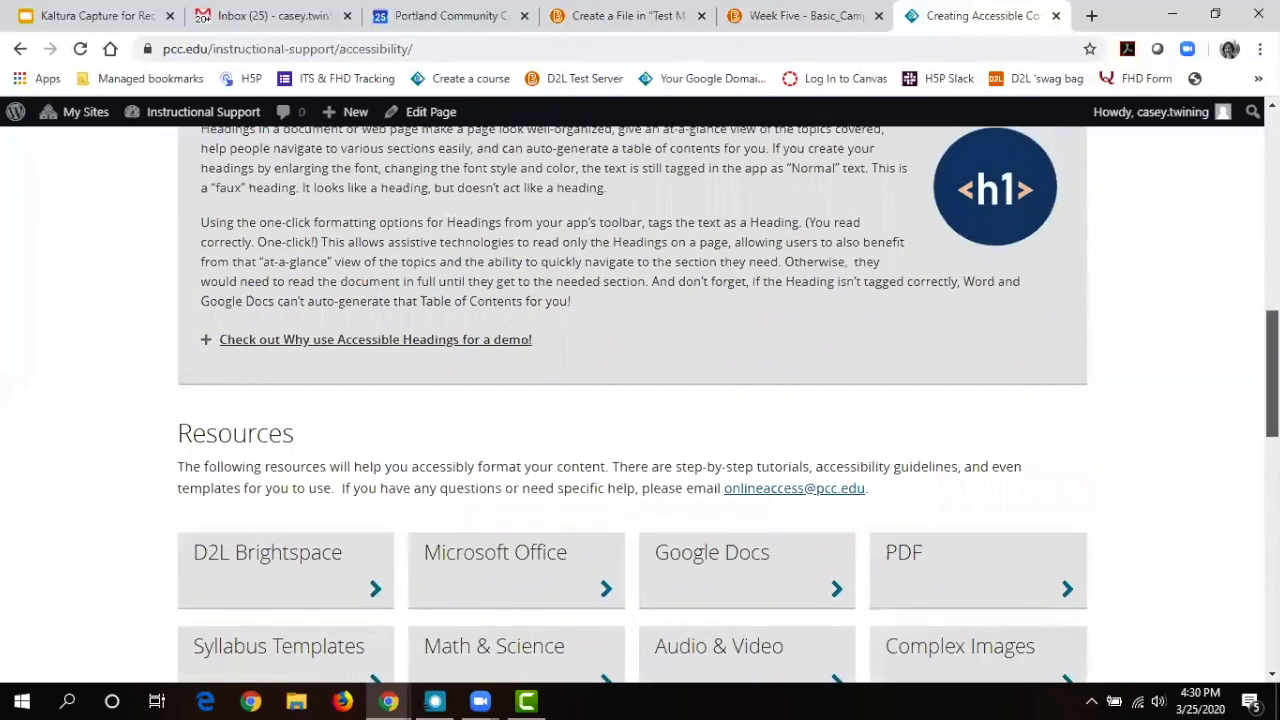
scroll(640, 400, "down", 3)
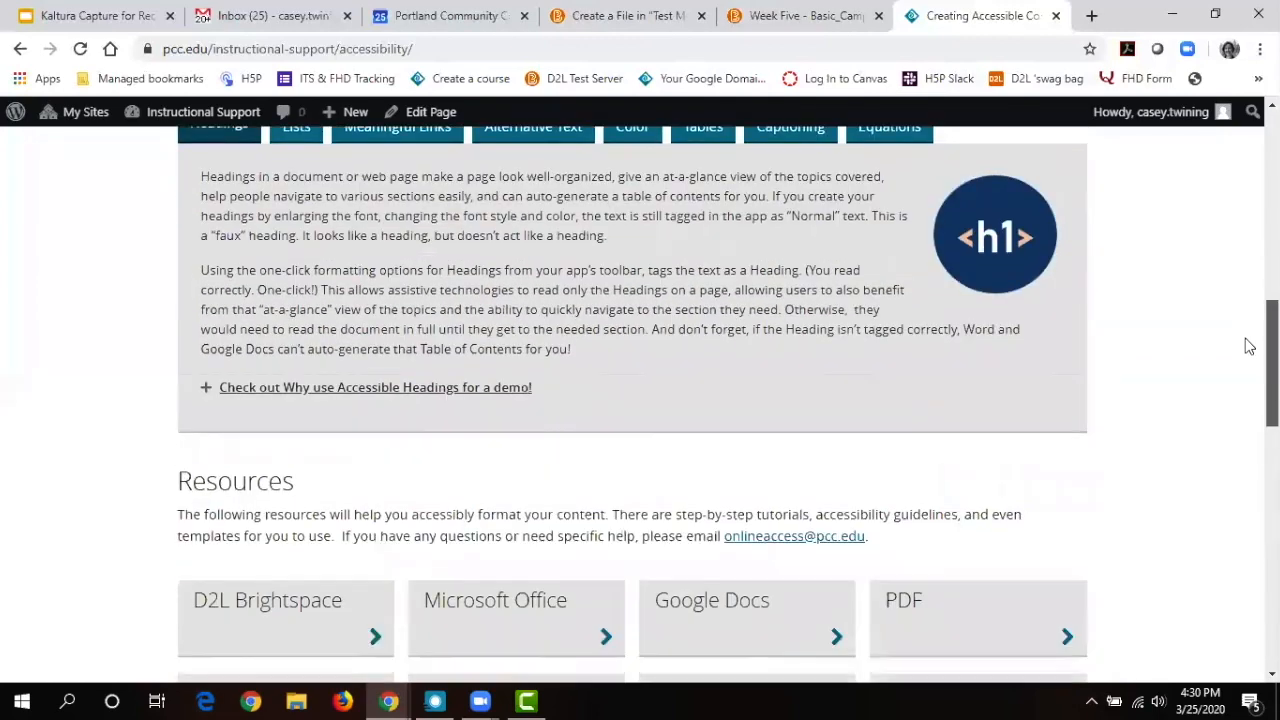
scroll(640, 400, "up", 2)
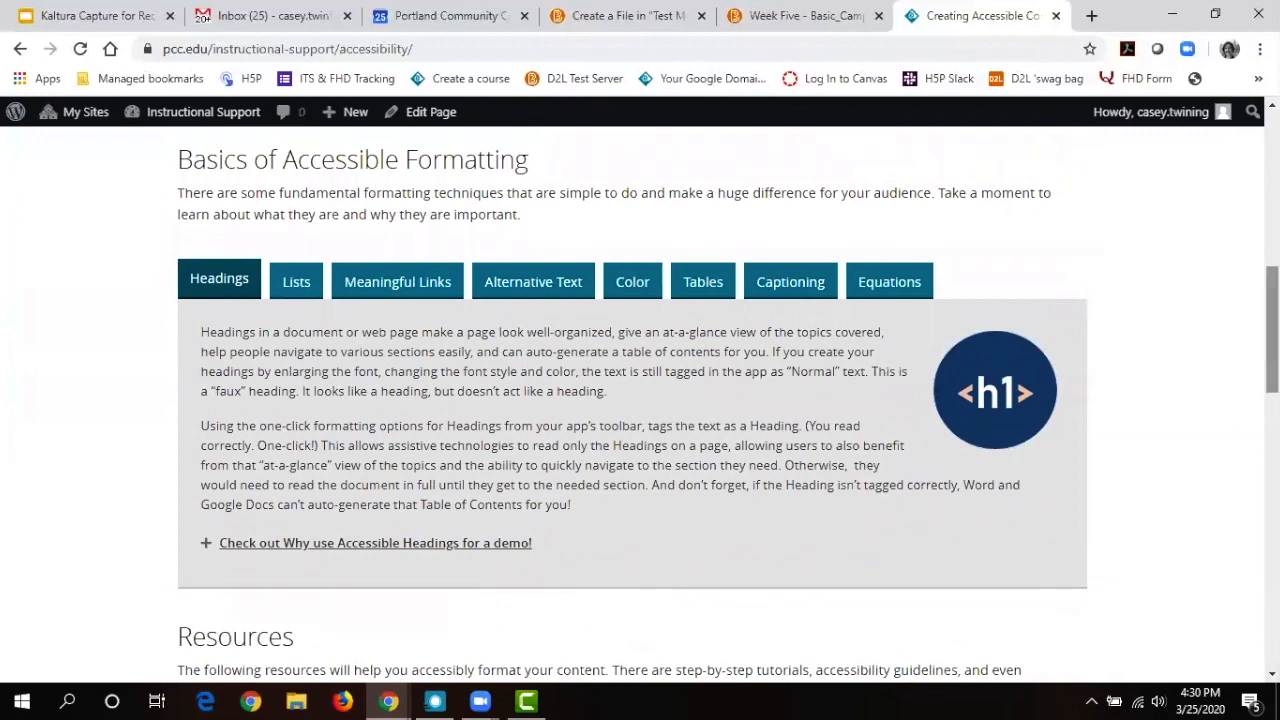
scroll(640, 400, "down", 4)
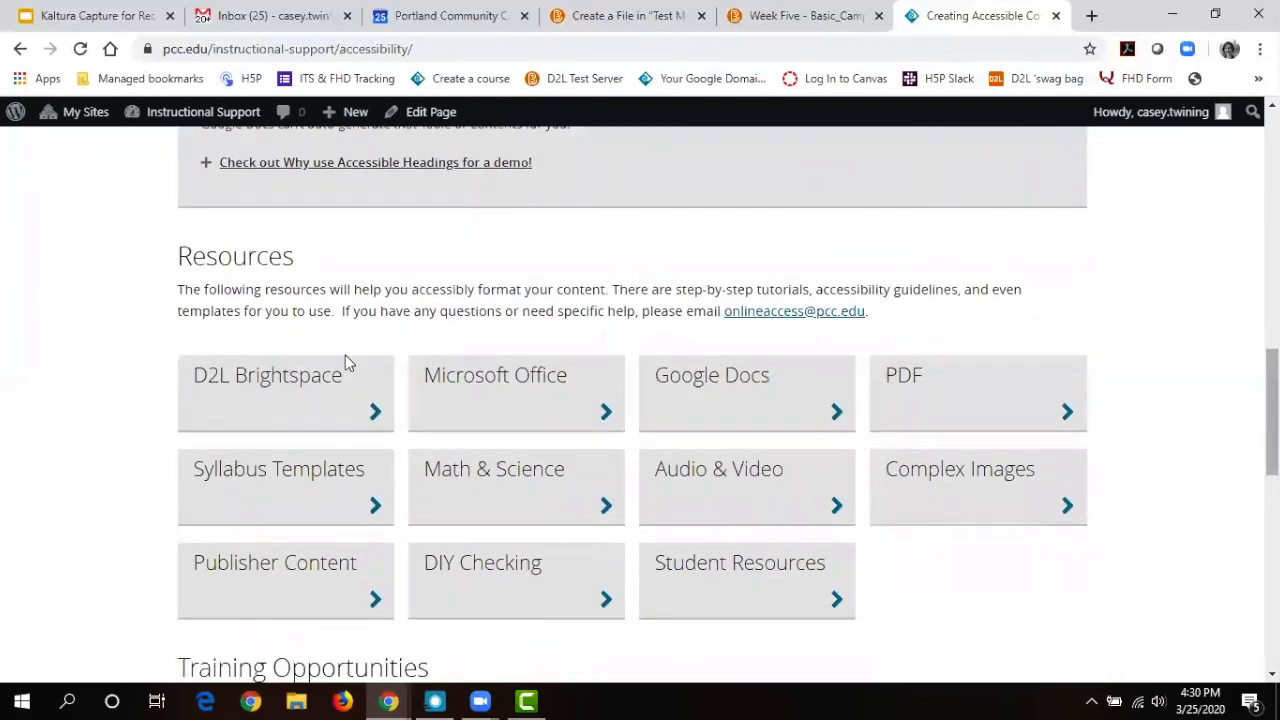
Open the D2L Brightspace accessibility resource and examine its stylesheet links and heading guidelines.
left_click(322, 385)
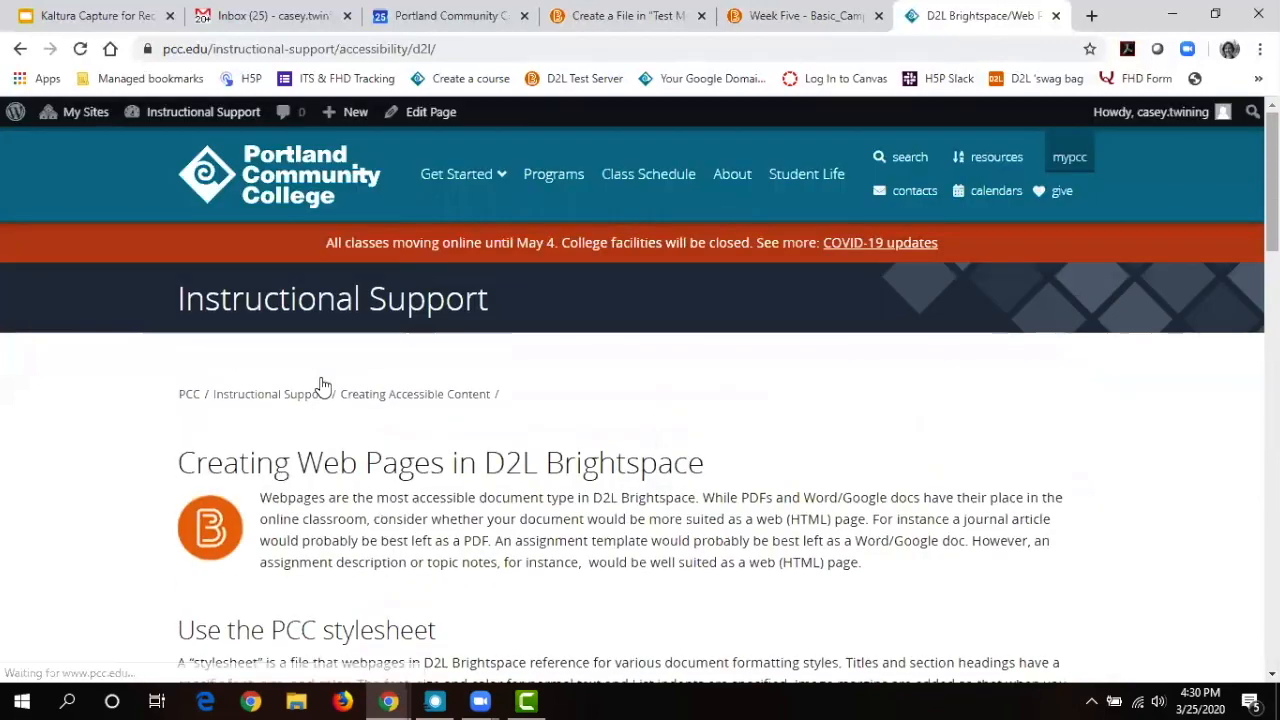
scroll(640, 400, "down", 3)
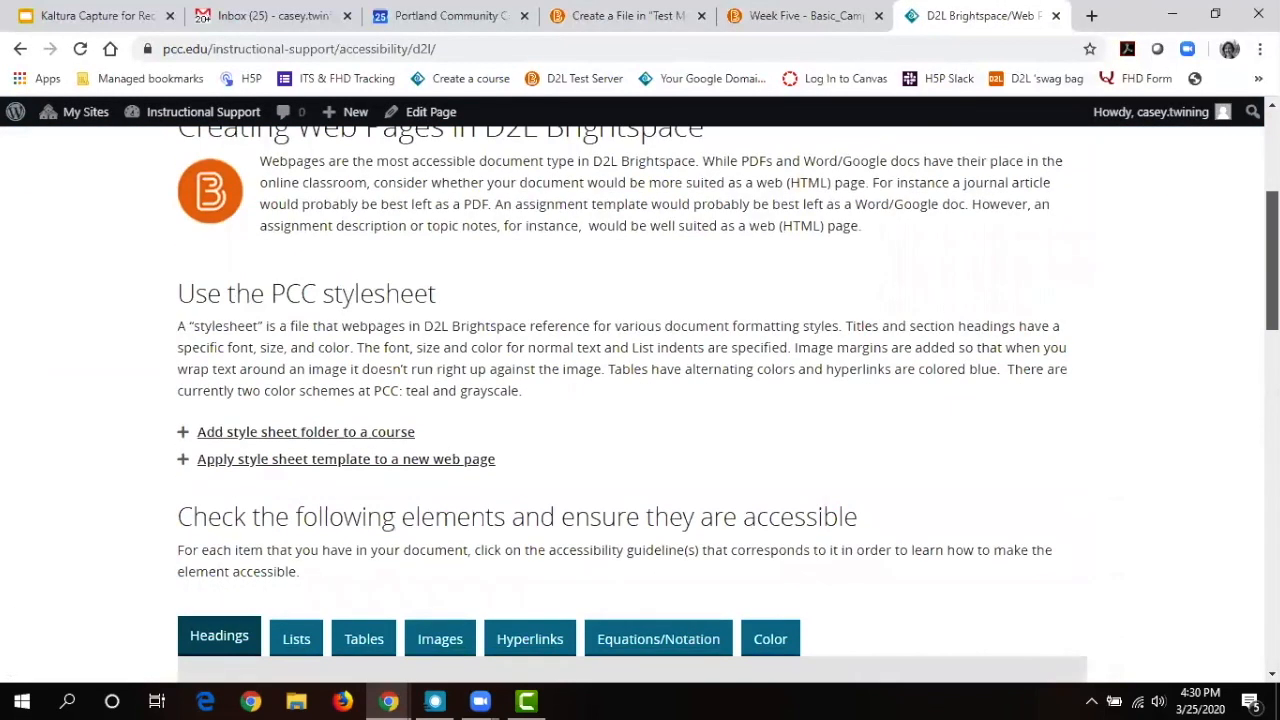
scroll(640, 400, "down", 2)
scroll(640, 400, "down", 3)
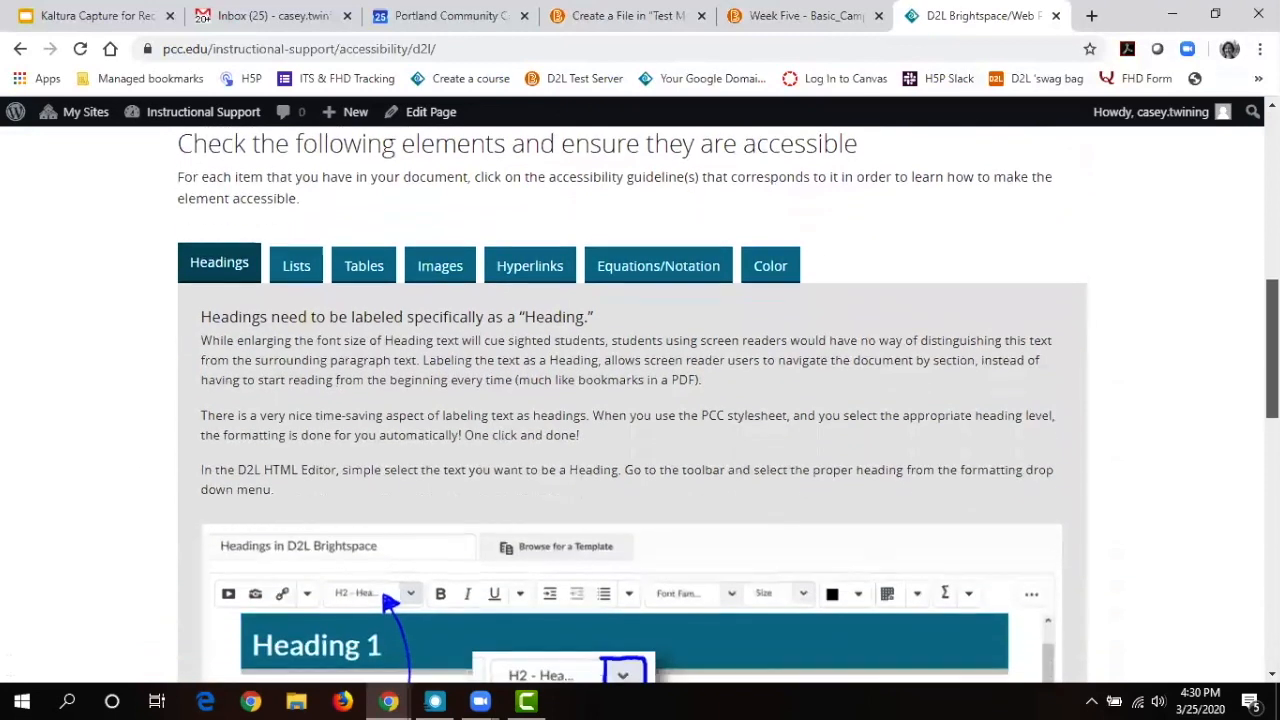
scroll(1240, 390, "down", 2)
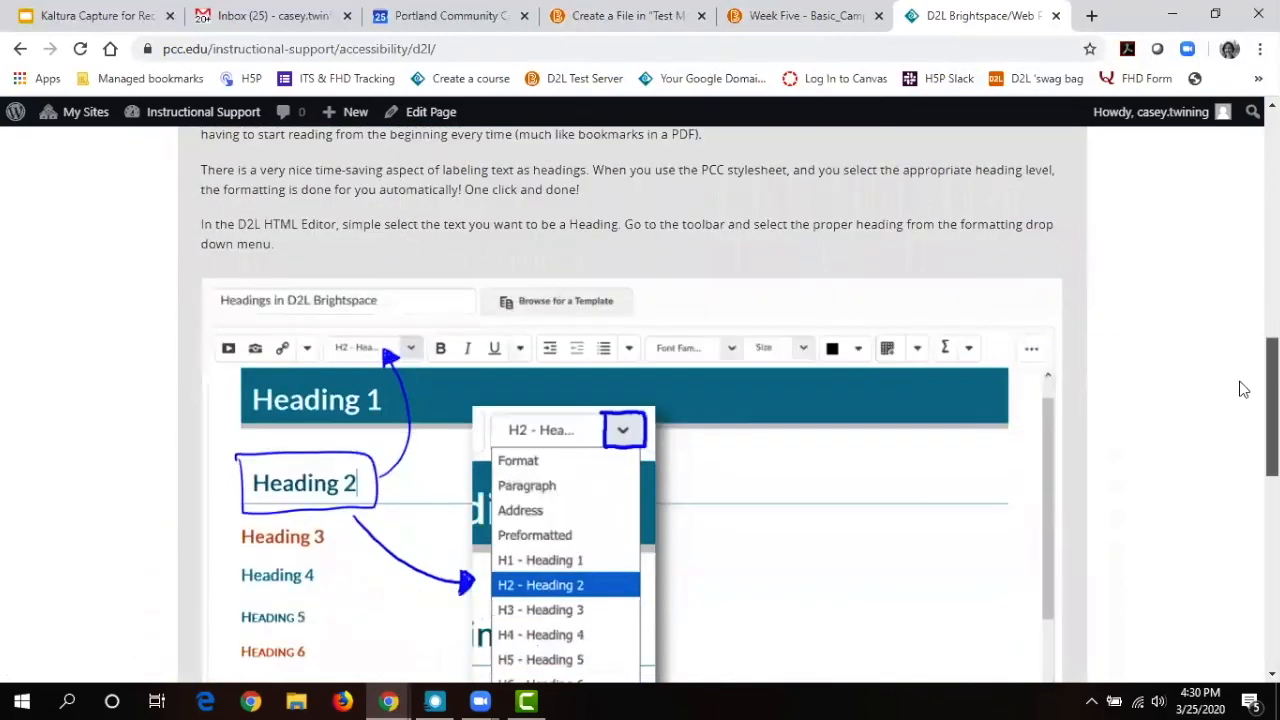
scroll(1242, 380, "up", 3)
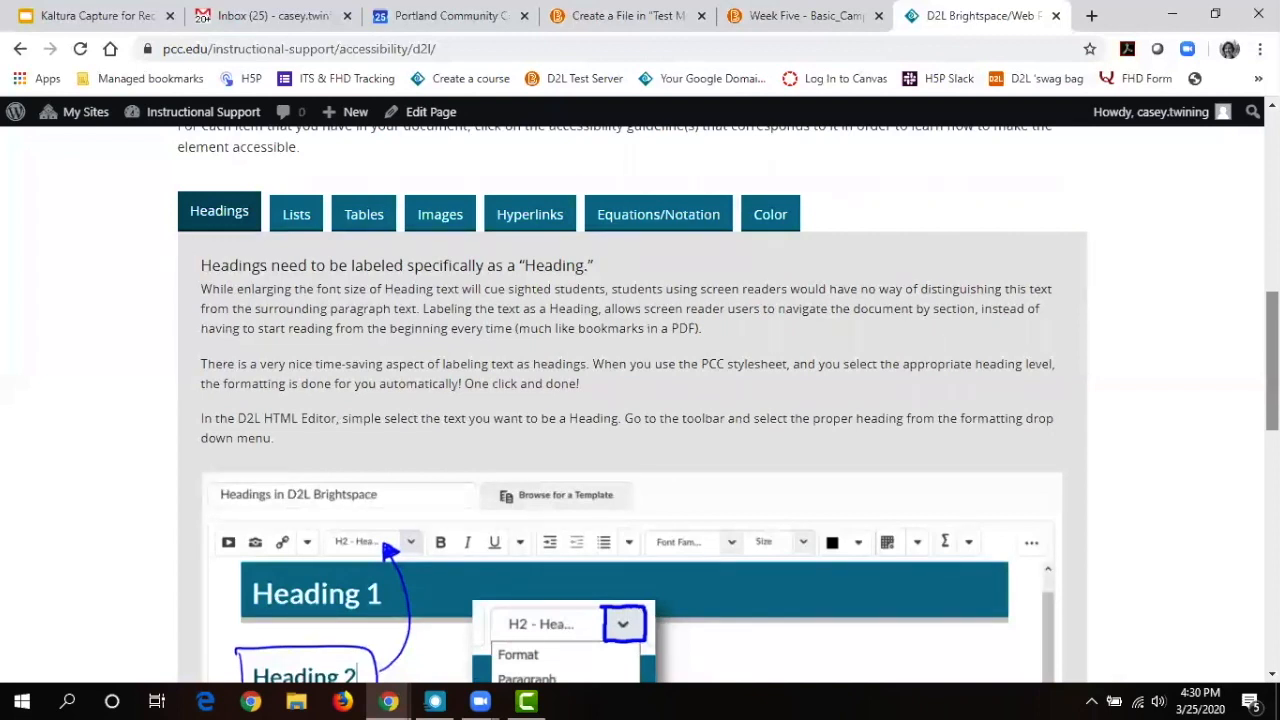
scroll(640, 400, "down", 3)
scroll(1236, 305, "up", 5)
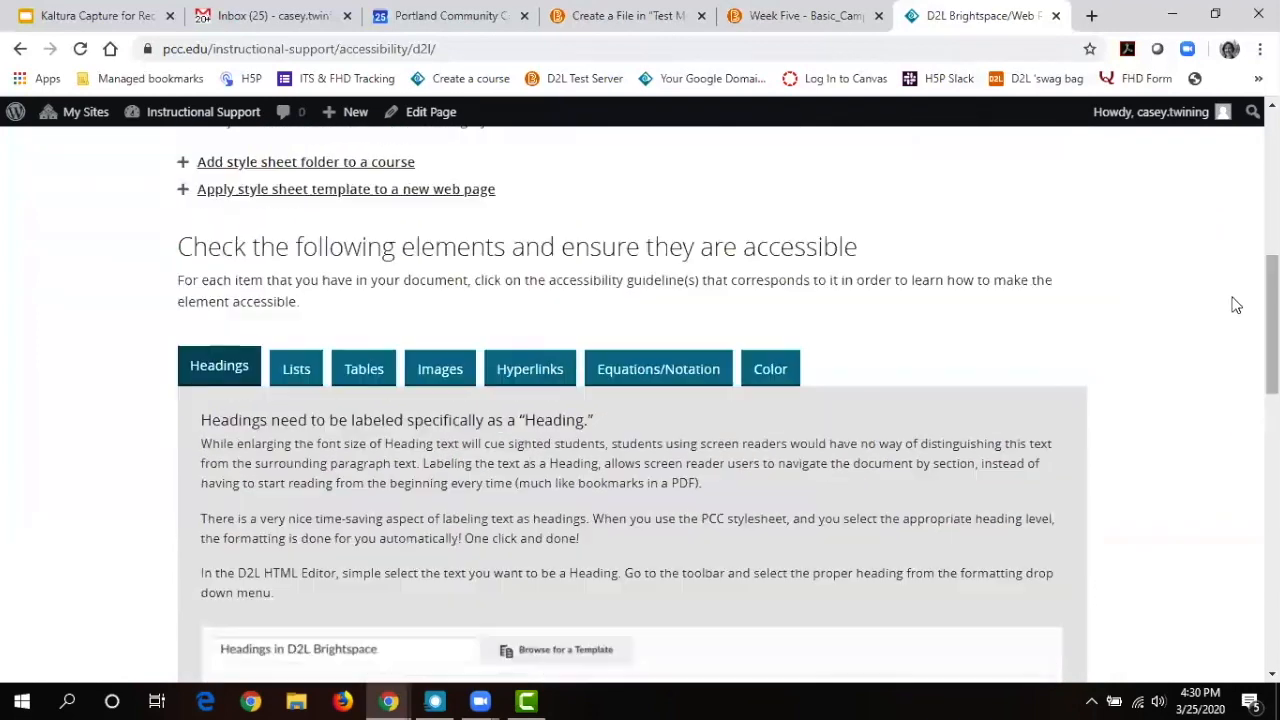
Go to pcc.edu/is and reopen the Accessible Content section from the Instructional Support page.
left_click(703, 57)
type("pcc.e")
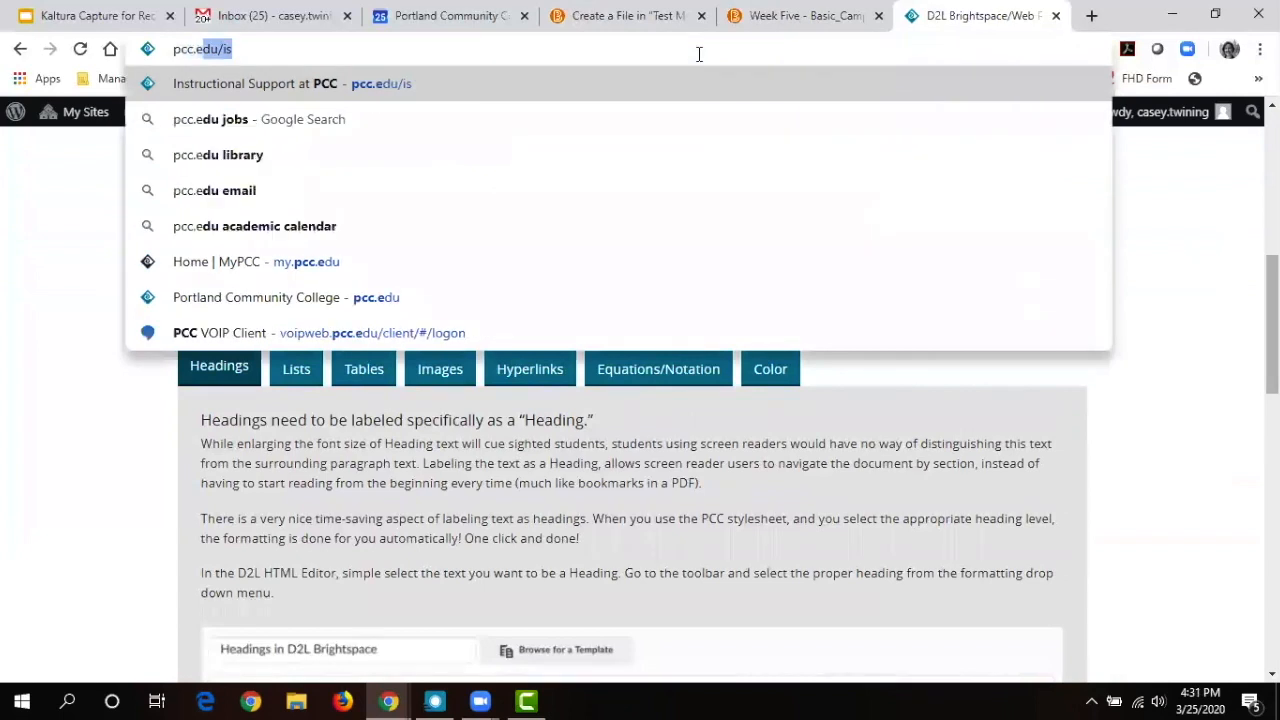
type("du/is")
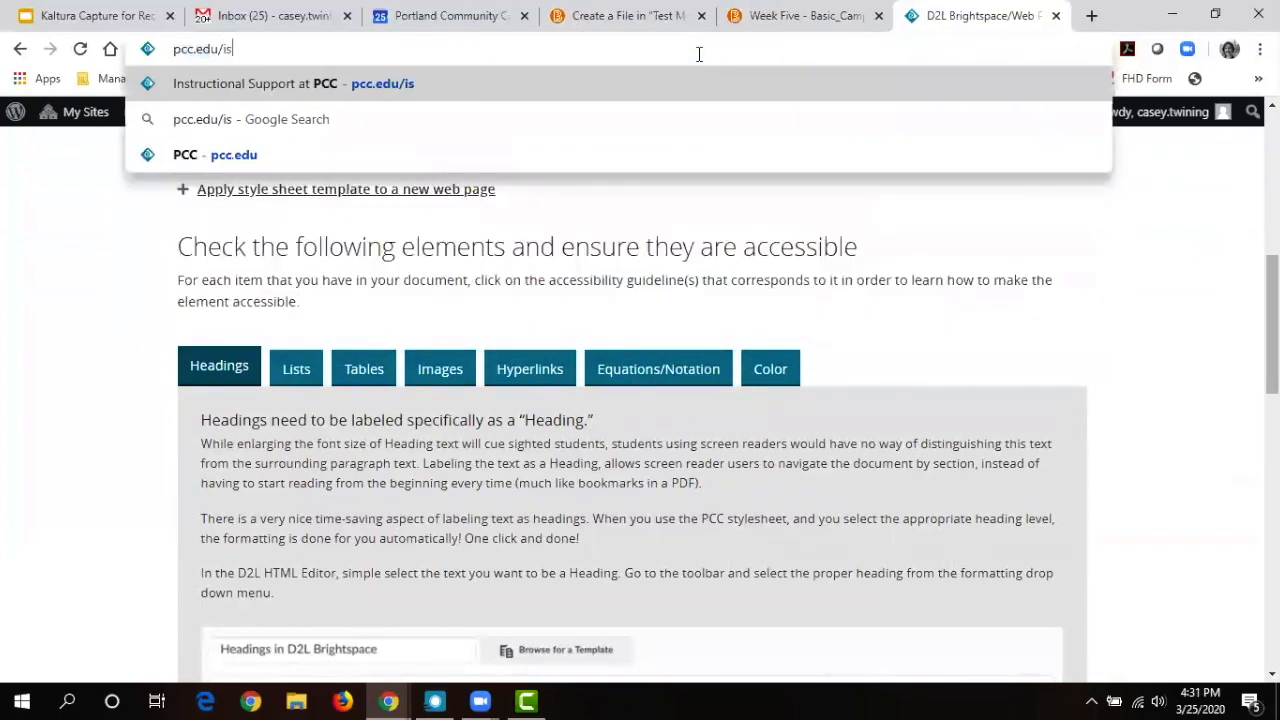
key("Return")
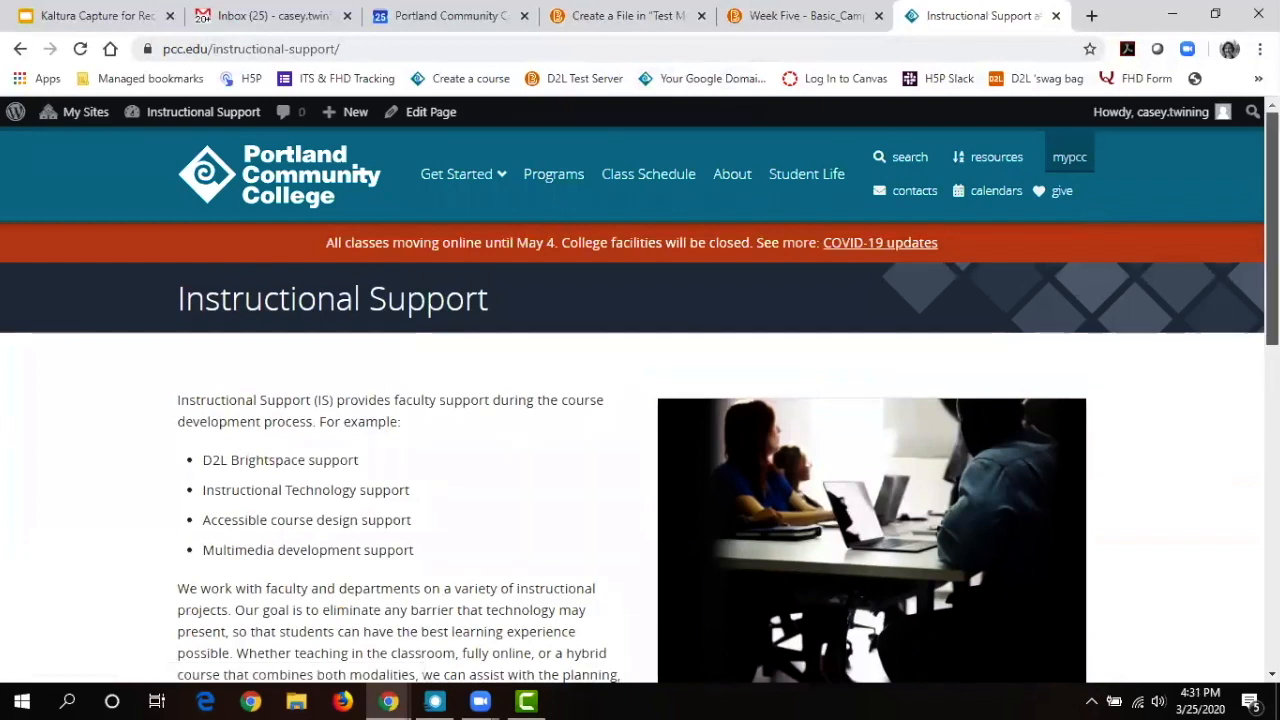
scroll(640, 400, "down", 5)
scroll(842, 543, "down", 2)
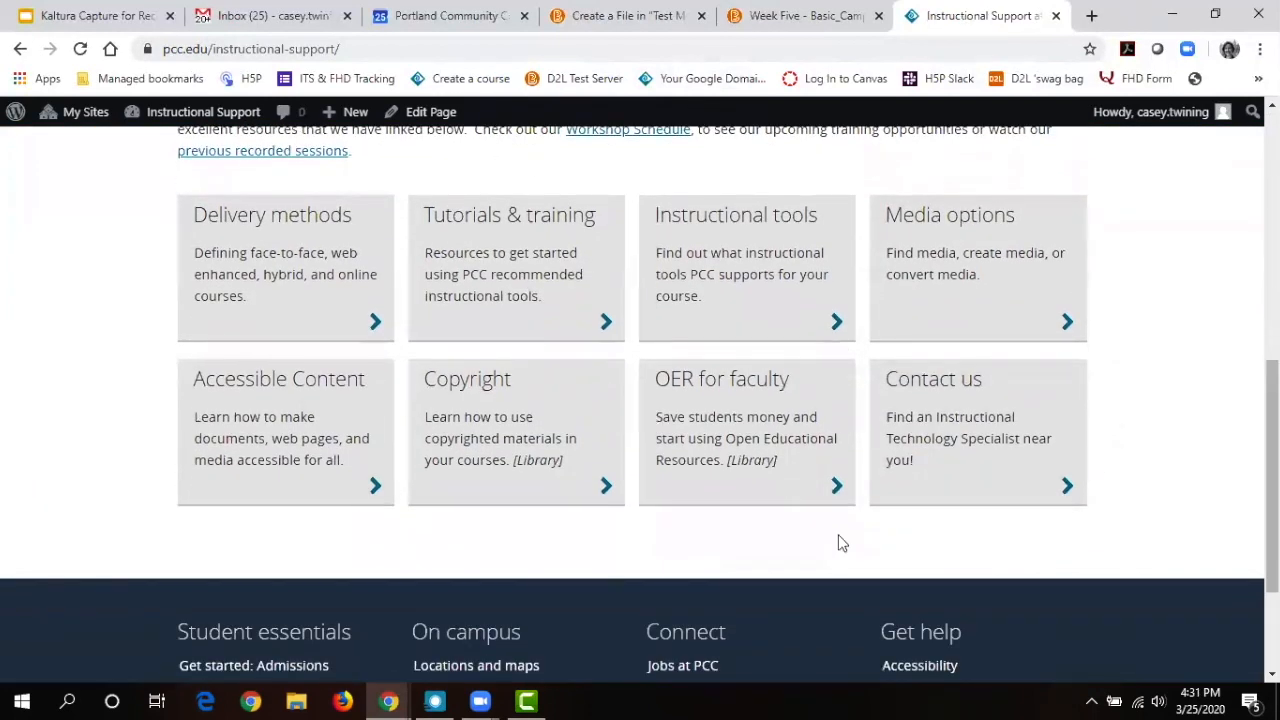
left_click(298, 473)
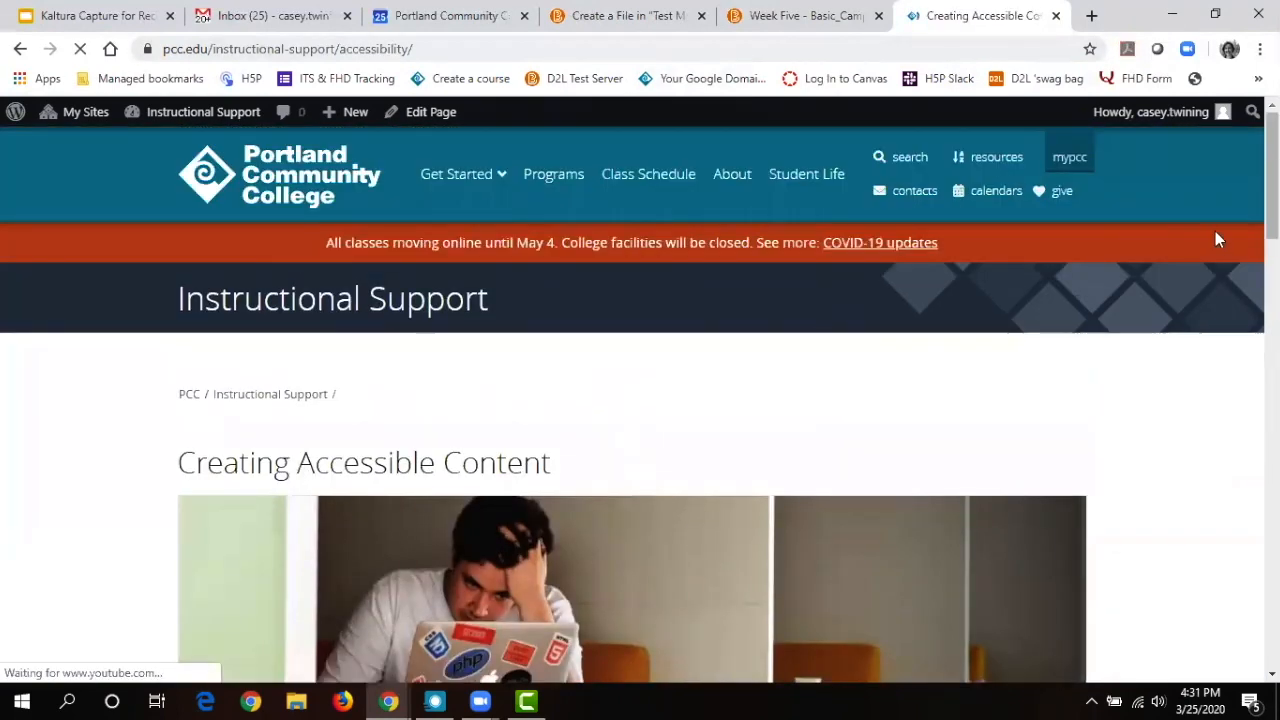
Open the D2L Brightspace accessibility resource and examine its PCC stylesheet and Headings guidance.
scroll(300, 473, "down", 9)
scroll(553, 400, "down", 4)
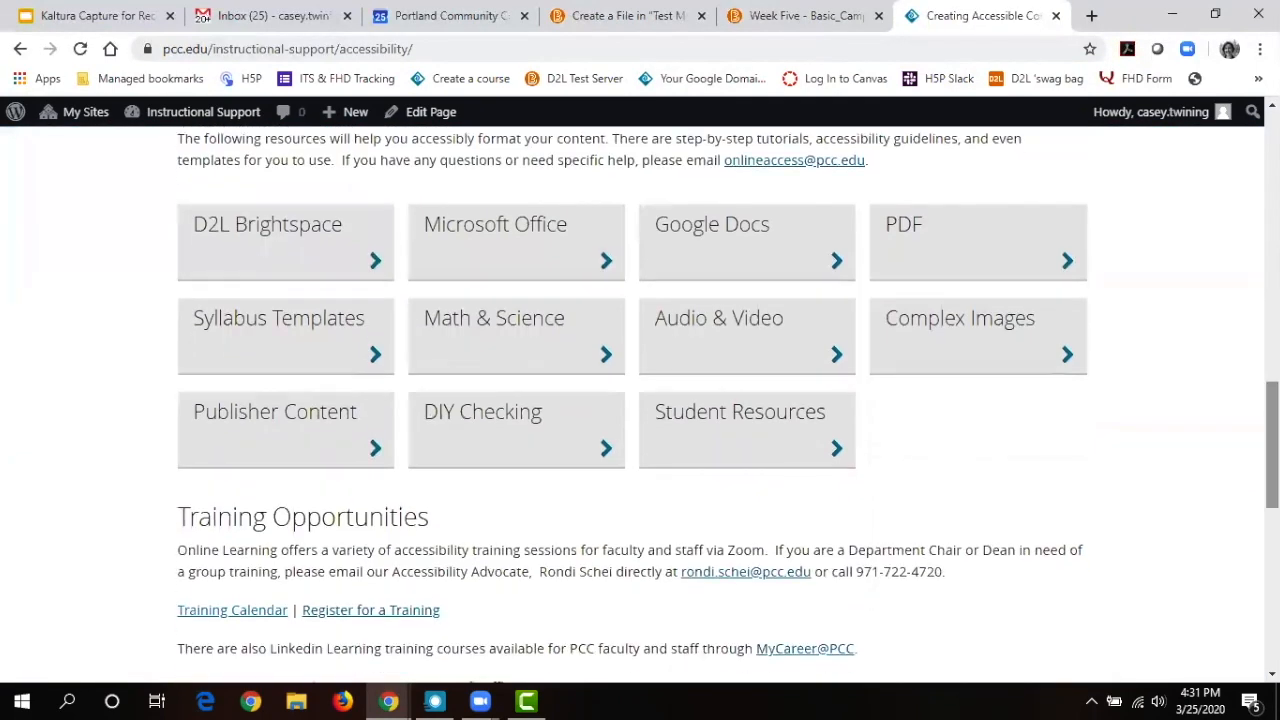
left_click(278, 232)
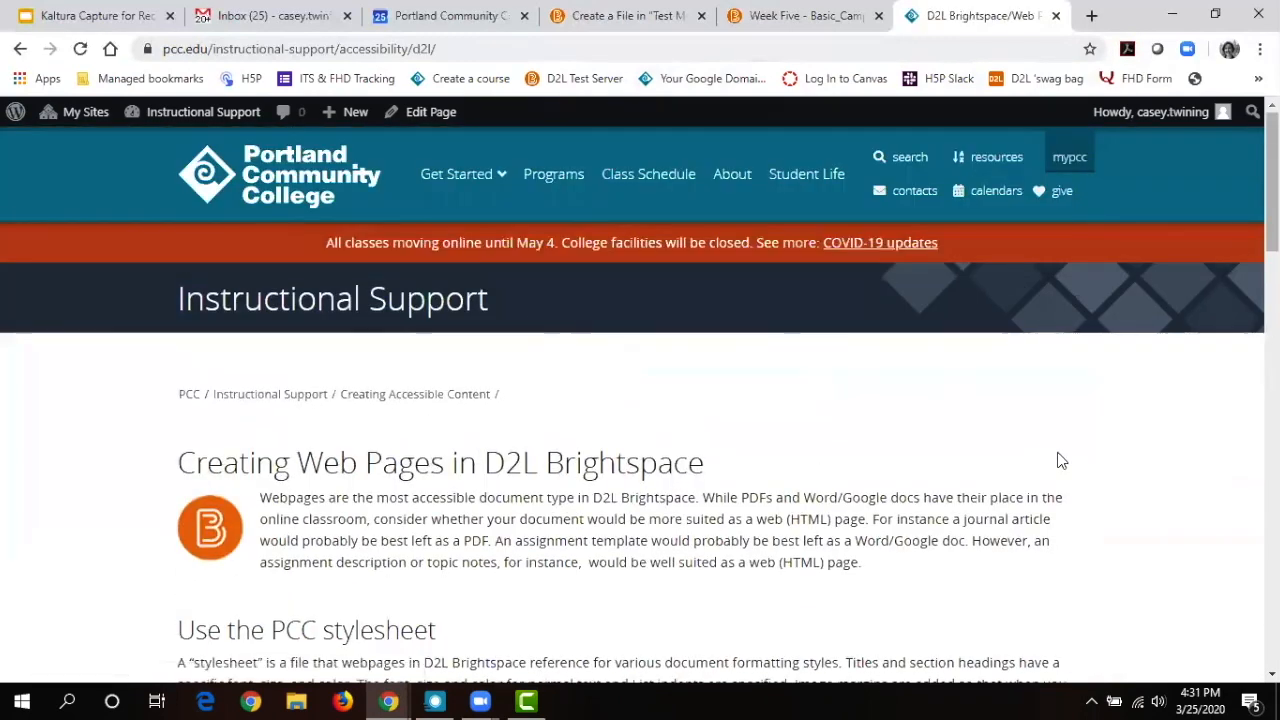
scroll(1057, 457, "down", 2)
scroll(640, 400, "down", 2)
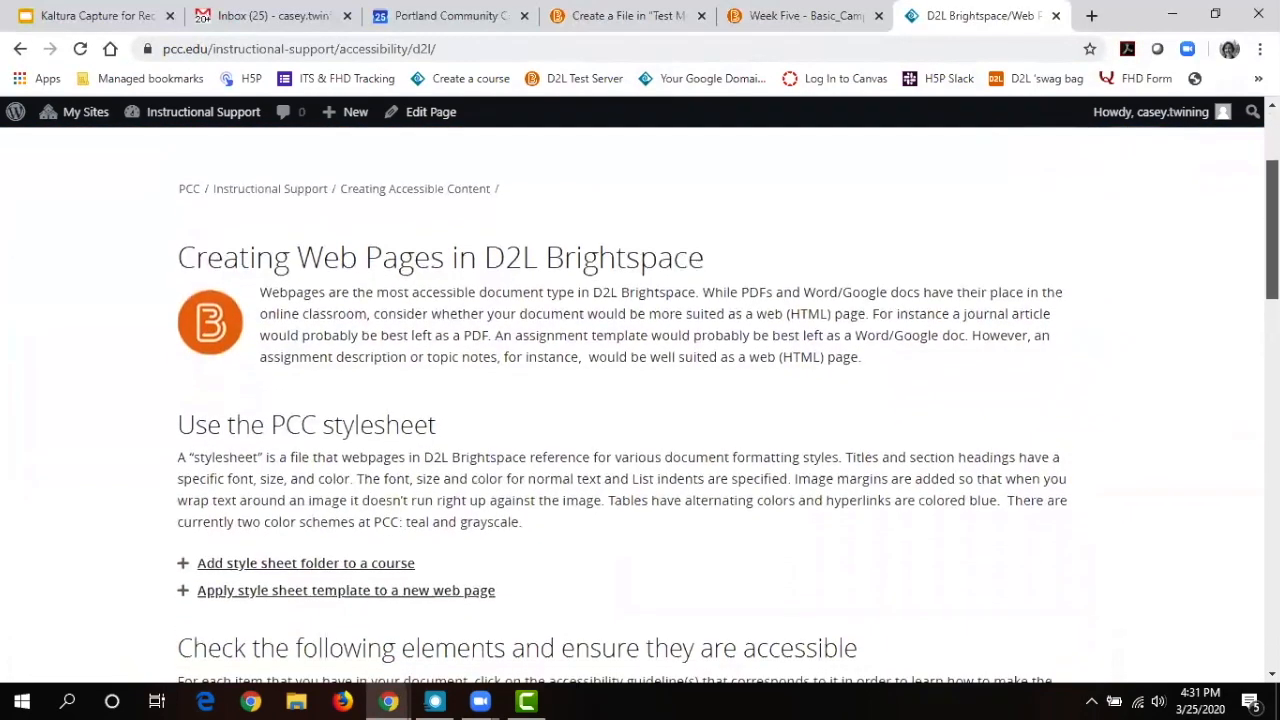
scroll(640, 400, "down", 2)
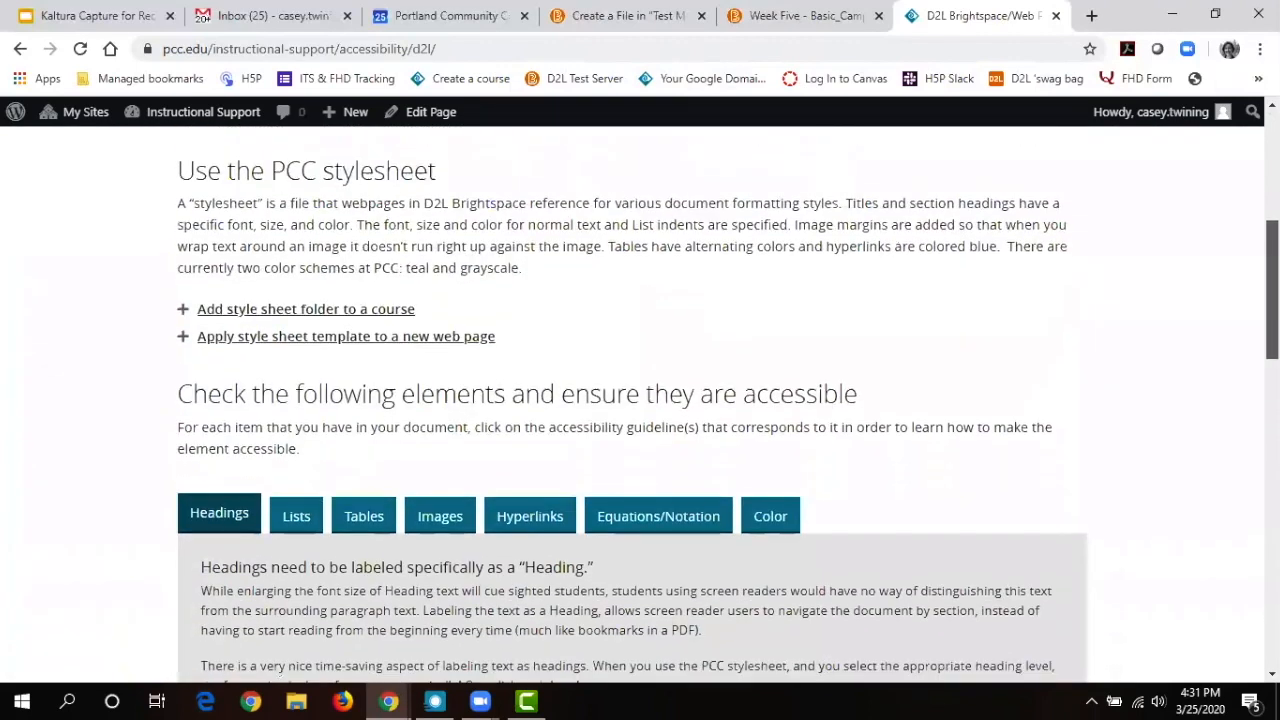
Return to the Test Page editor and replace the placeholder text with "Lecture Title" formatted as Heading 1.
left_click(630, 12)
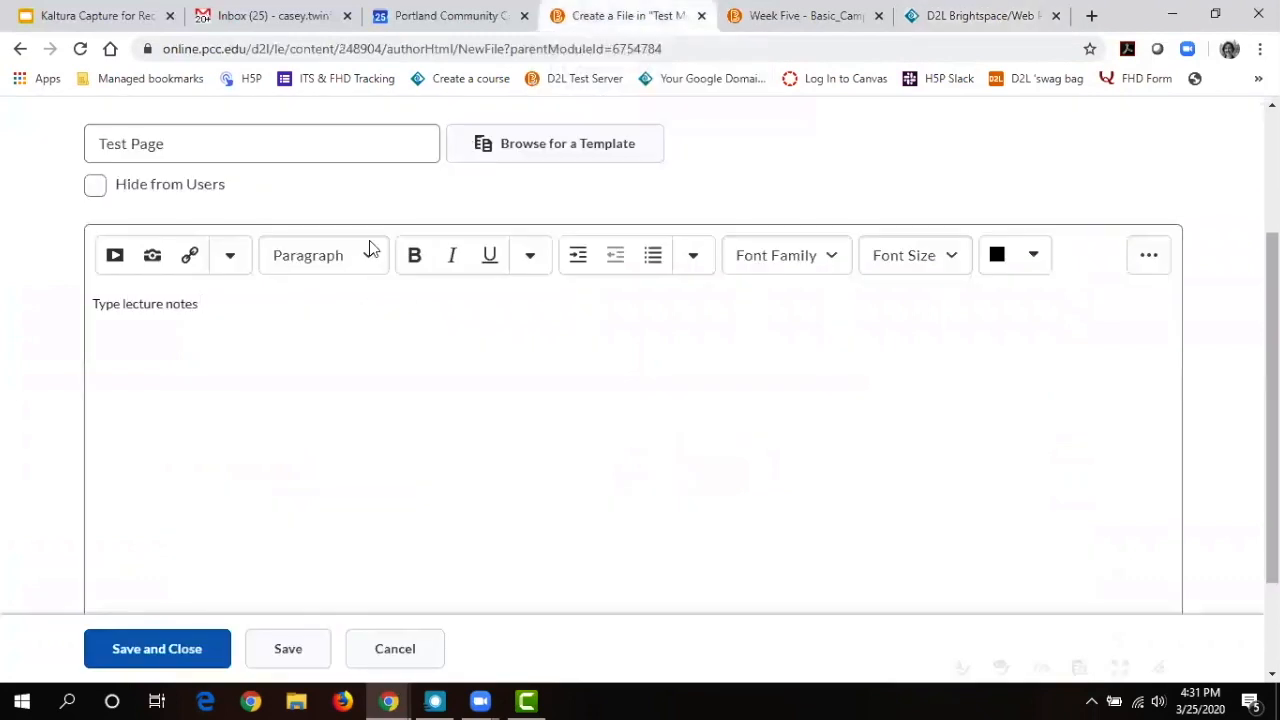
left_click_drag(144, 305, 84, 307)
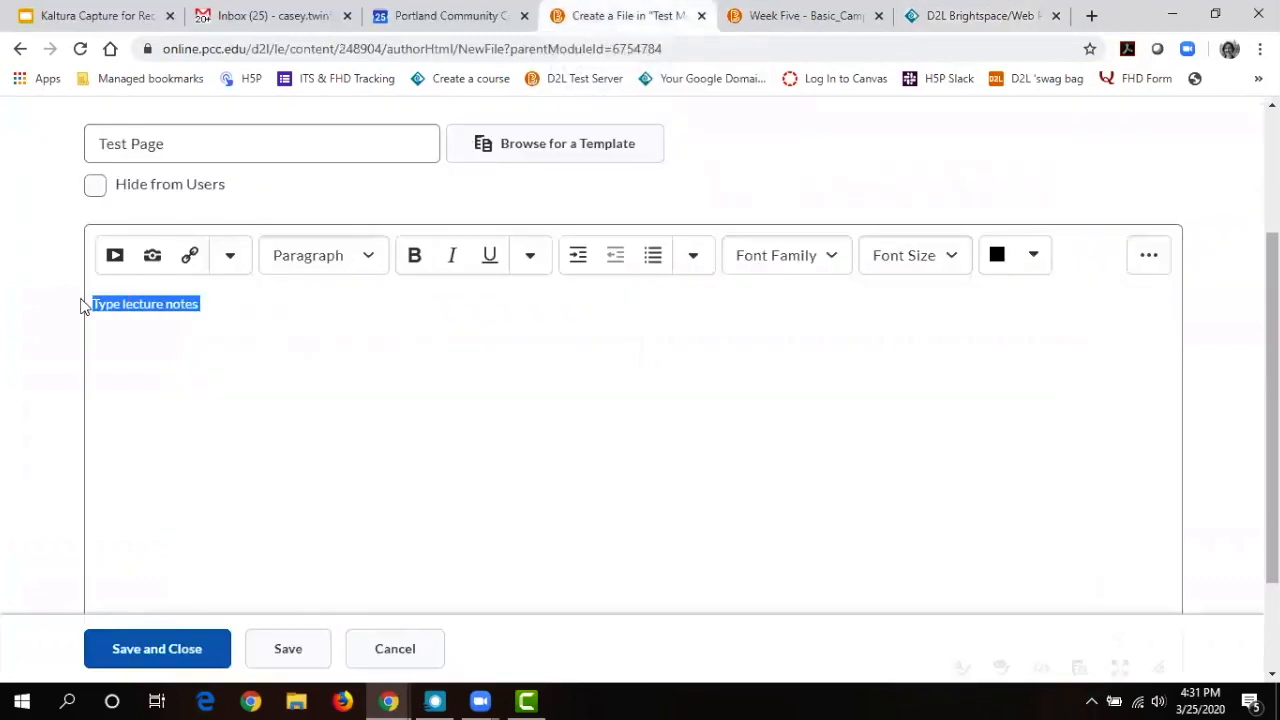
type("Lecture Title")
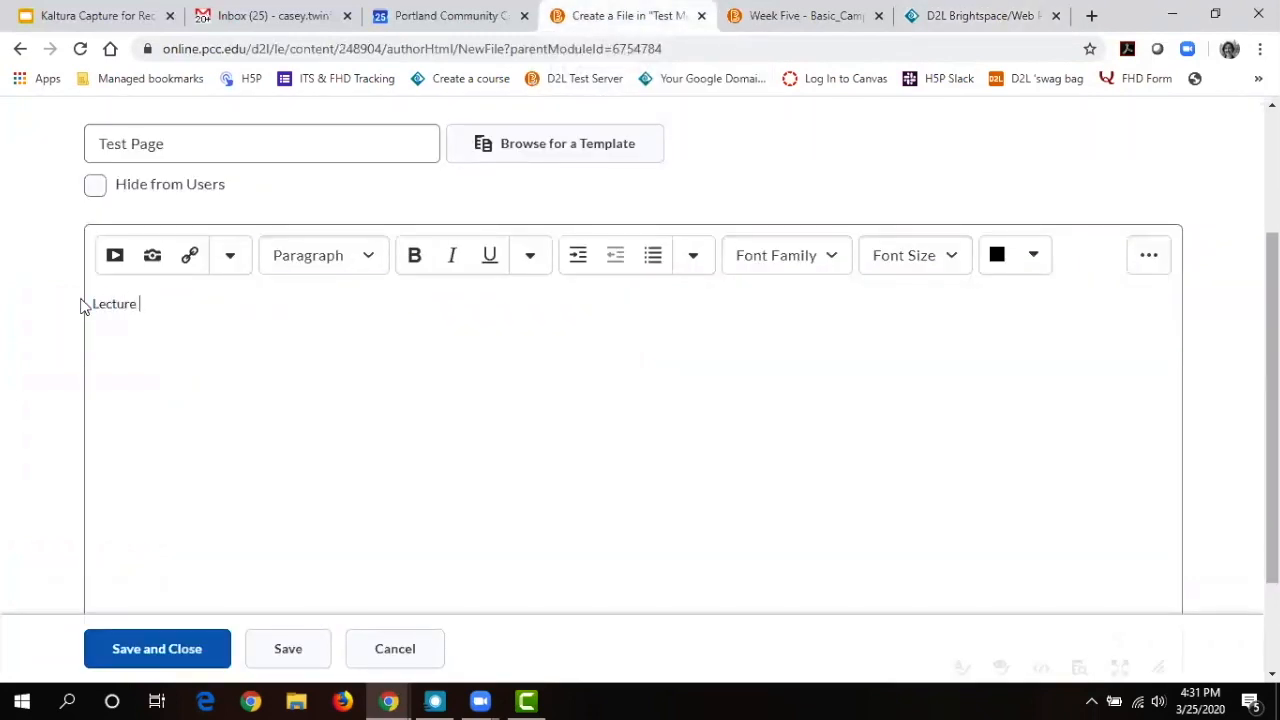
left_click_drag(164, 305, 71, 302)
left_click(323, 258)
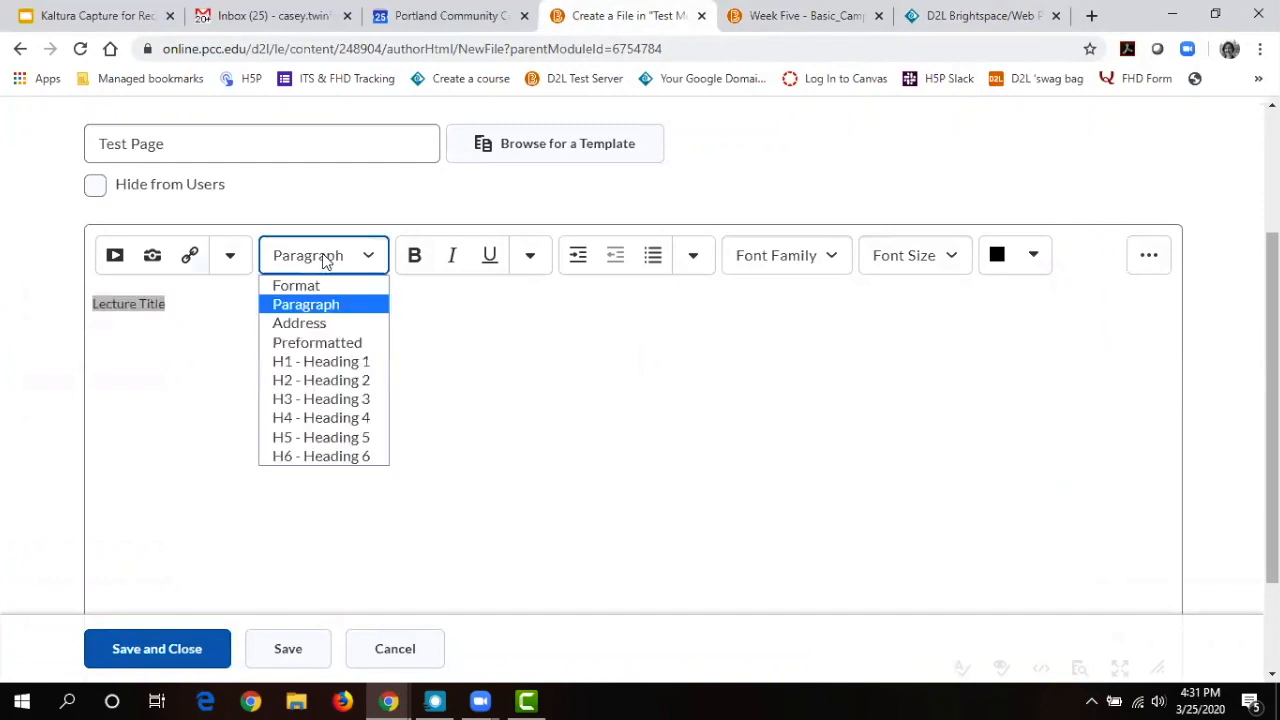
left_click(330, 362)
left_click(324, 364)
key("Return")
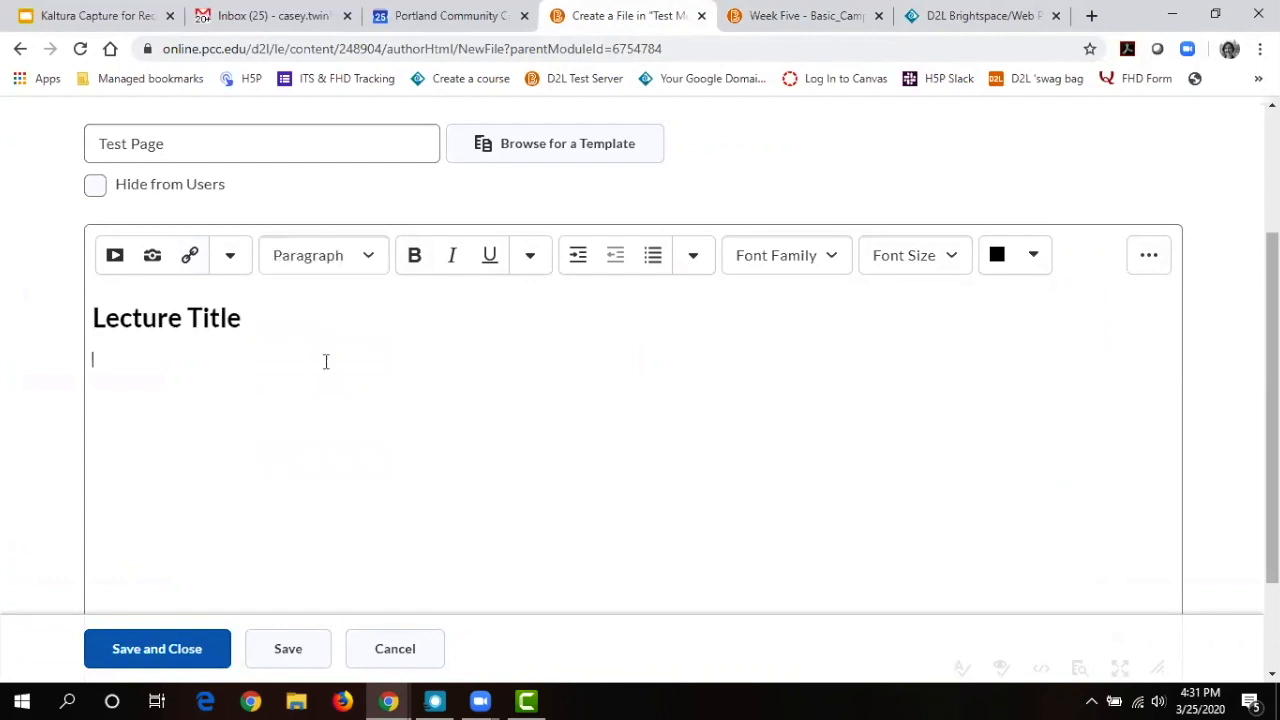
Add the line "Subtitle" below the lecture title and format it as Heading 2.
type("Subtitle")
key("BackSpace")
key("BackSpace")
key("BackSpace")
key("BackSpace")
key("BackSpace")
type("tt")
key("BackSpace")
type("itle")
left_click_drag(160, 367, 93, 362)
left_click(318, 262)
left_click(353, 382)
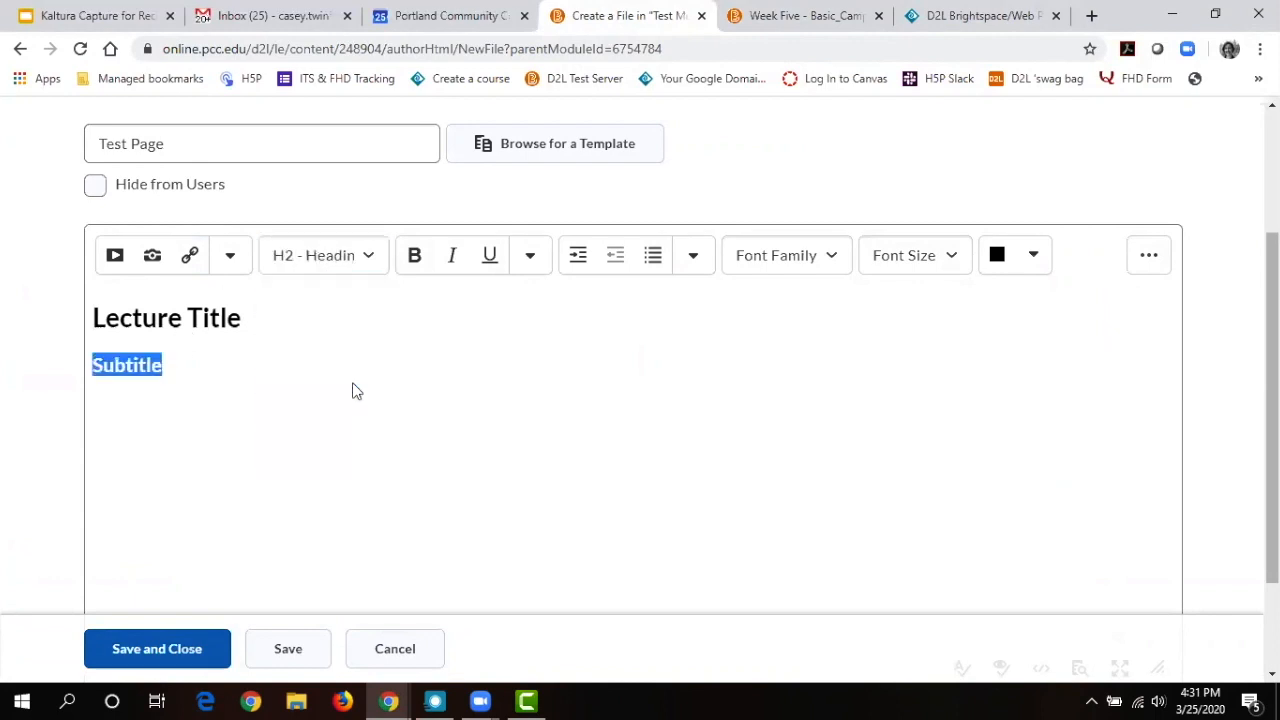
Add a paragraph reading "For the bulk of my text" below the subtitle, followed by a new line.
left_click(353, 391)
key("Return")
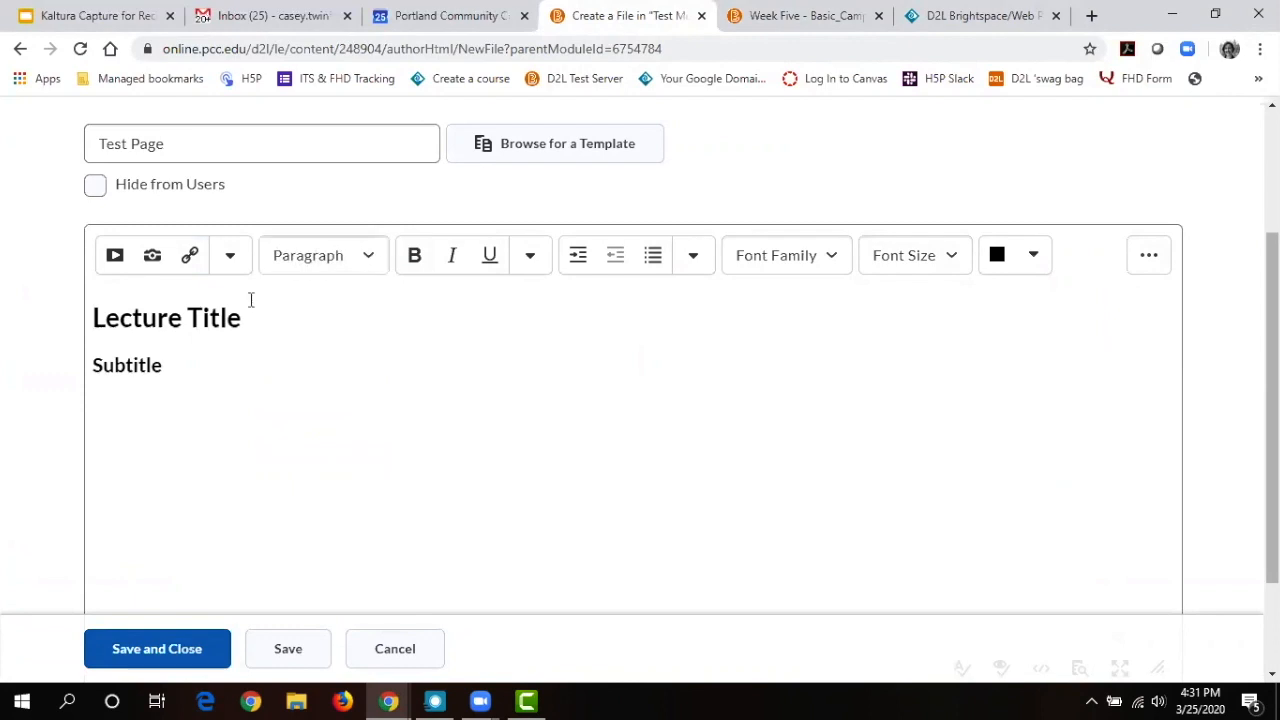
type("For the bulk of my text")
key("Return")
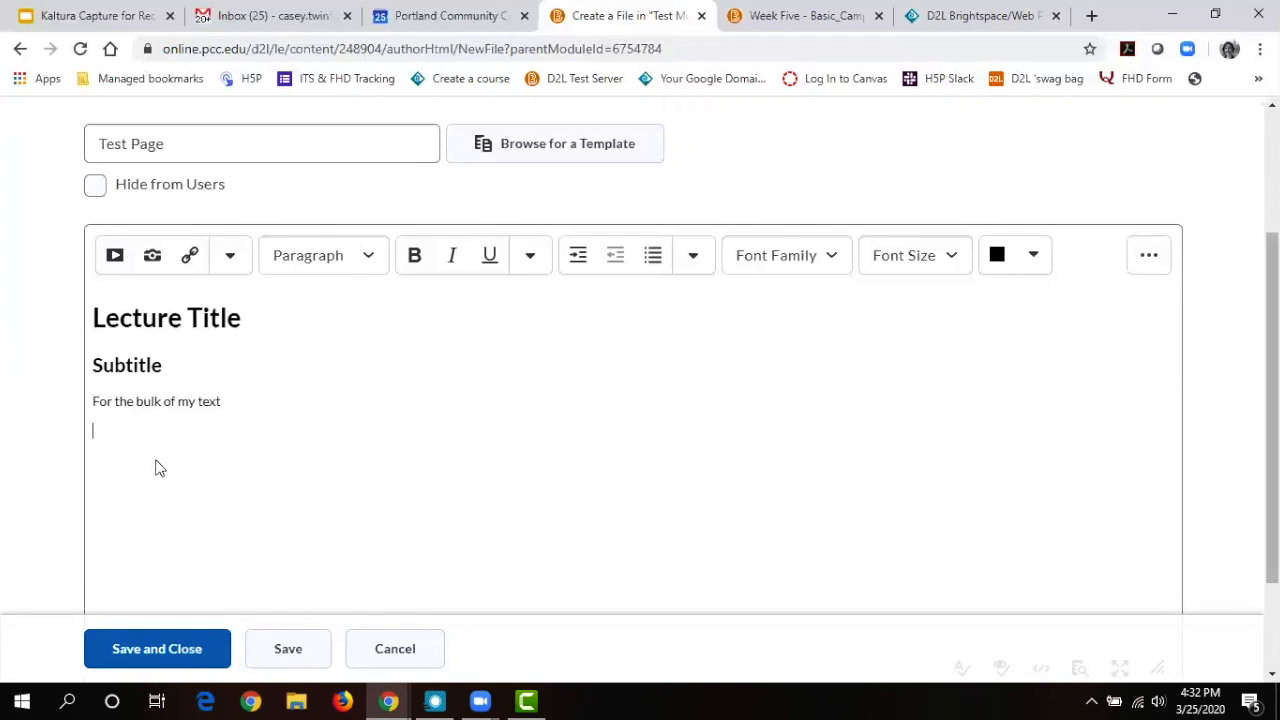
Choose Films on Demand as the source for inserted media and search it for "John adams".
left_click(116, 262)
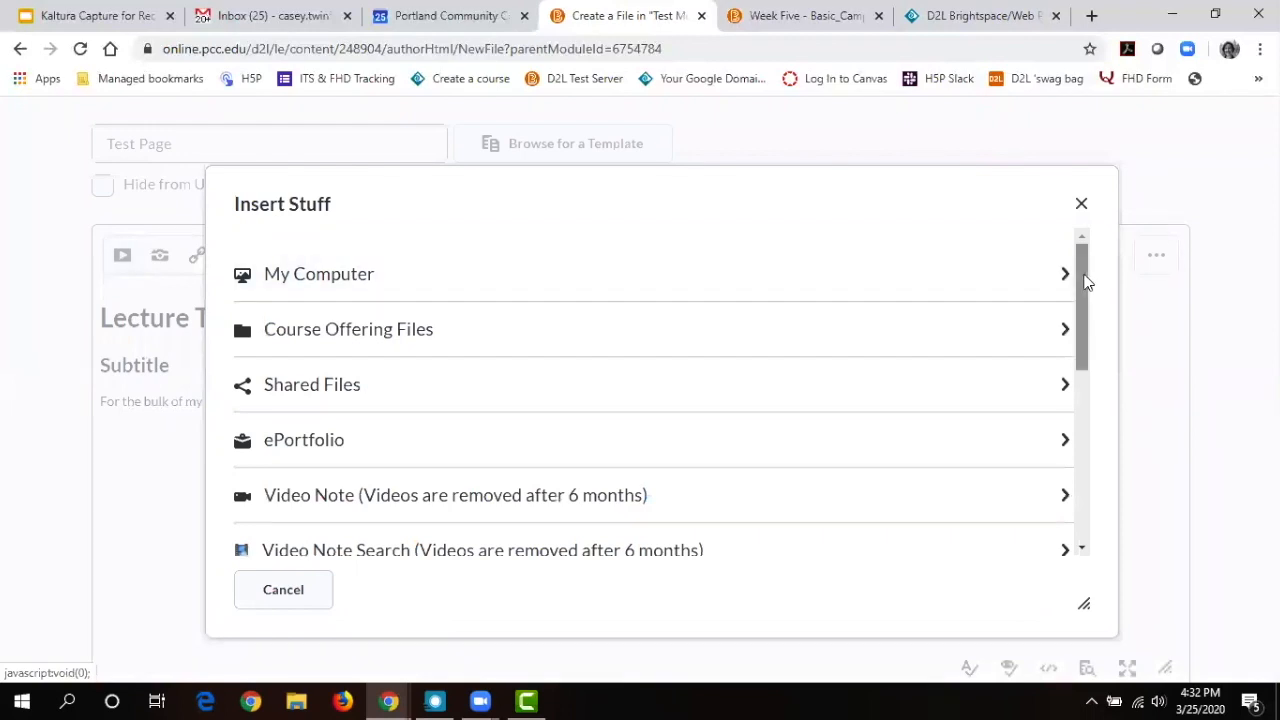
left_click_drag(1086, 283, 1076, 383)
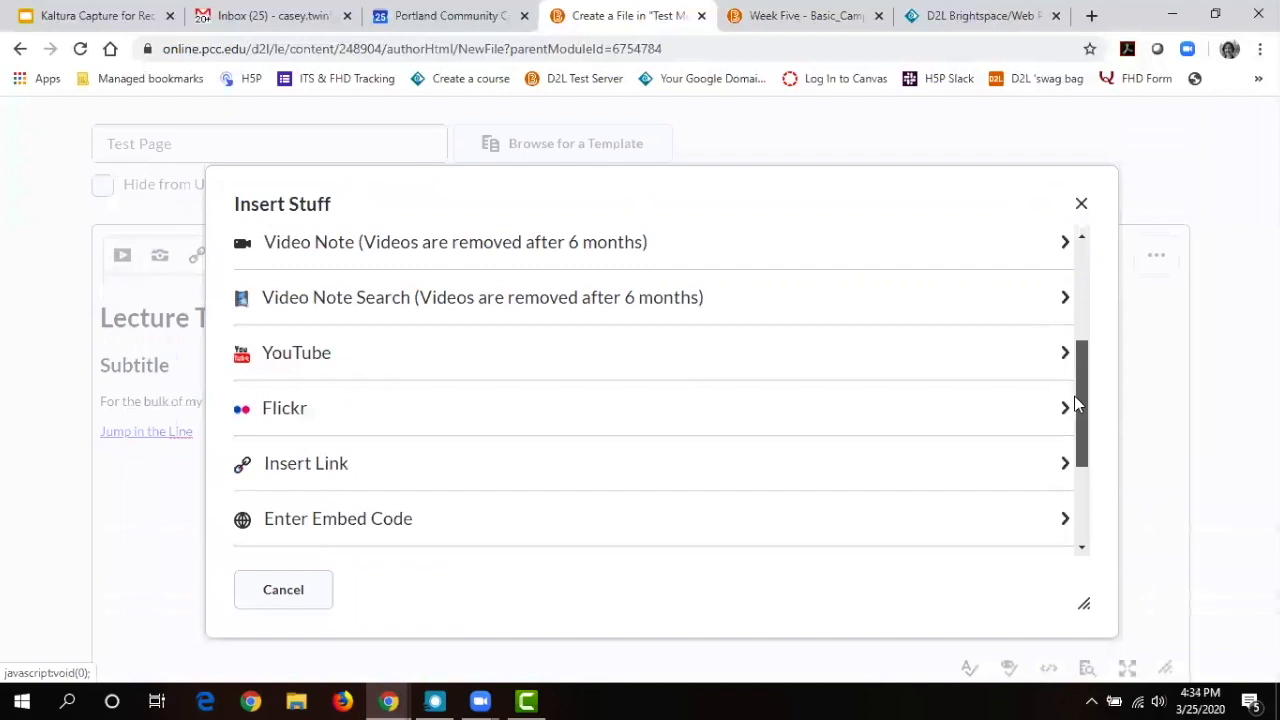
scroll(1074, 409, "down", 3)
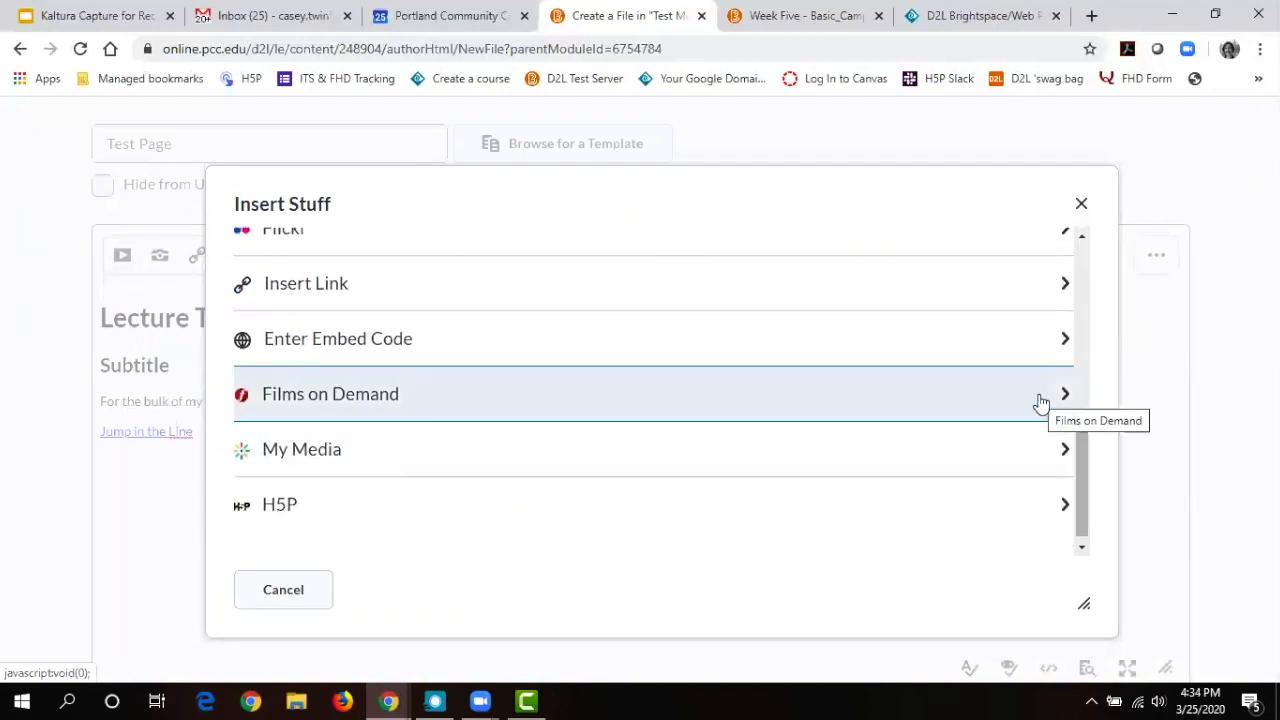
left_click(1041, 402)
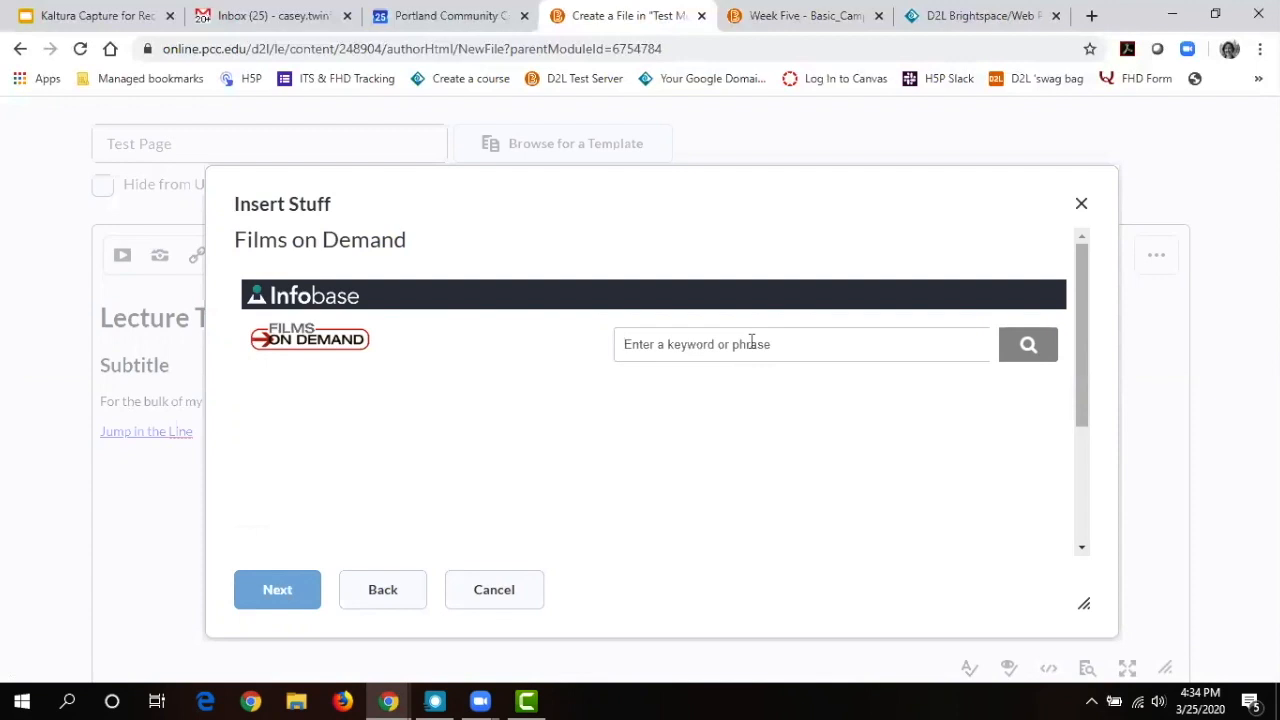
type("John adams")
key("Return")
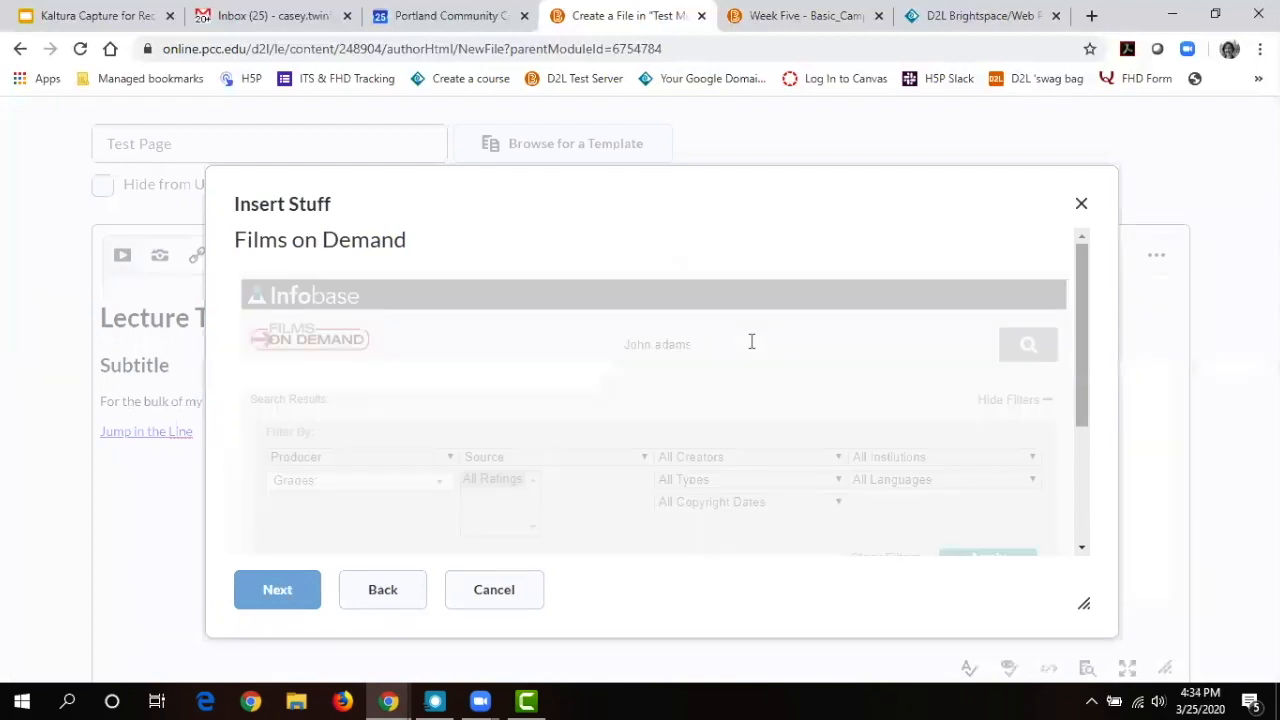
Insert the John Adams' Prediction video into the page with the Embed Small option and check its placement.
left_click_drag(1086, 320, 1080, 425)
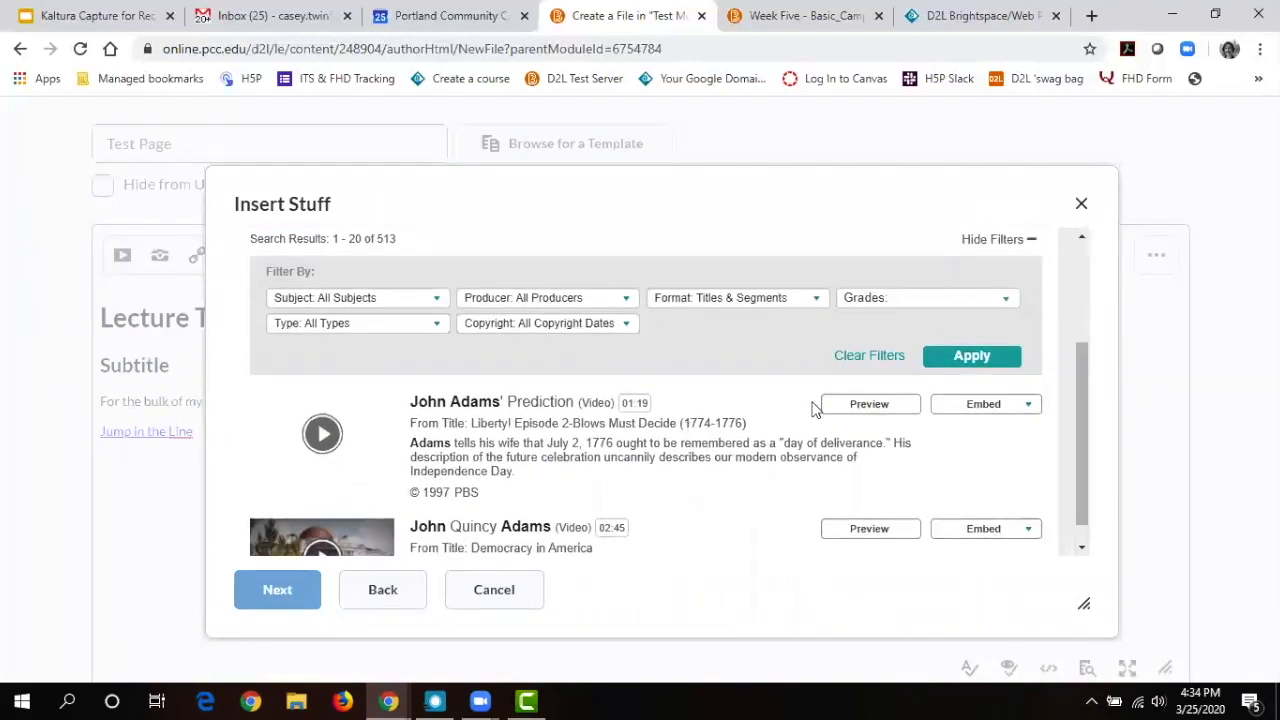
left_click(989, 410)
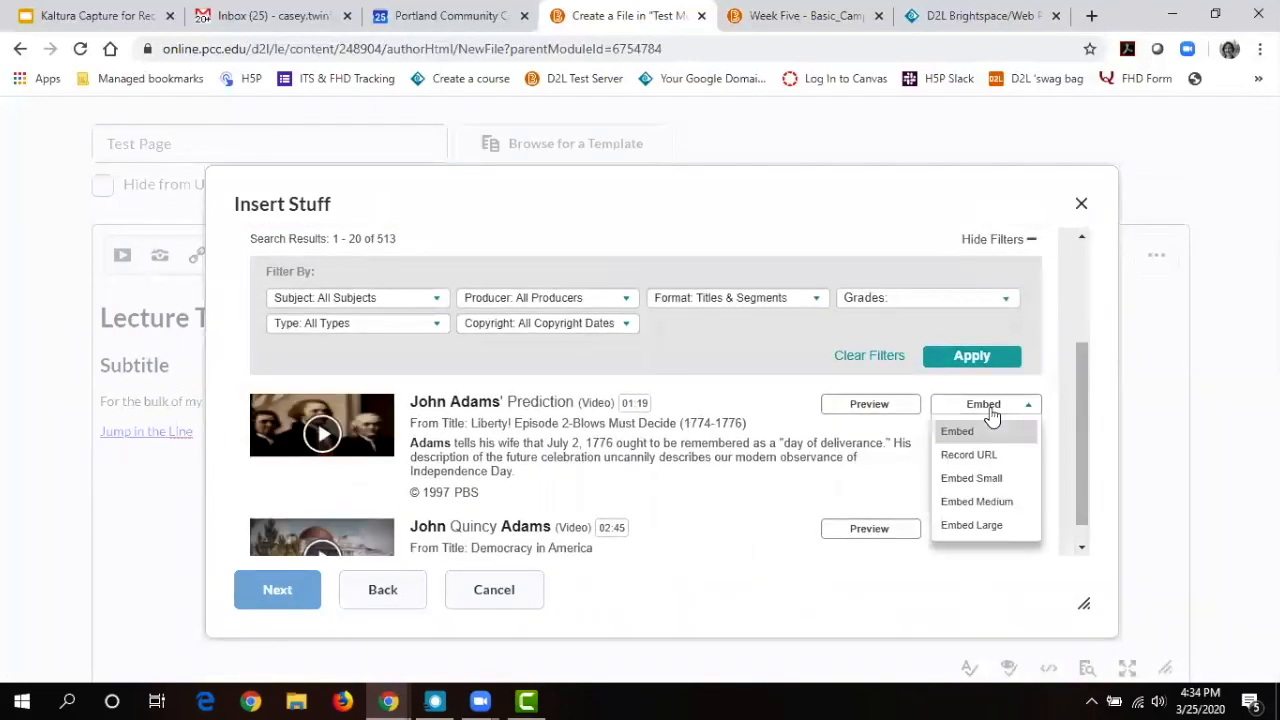
left_click(981, 488)
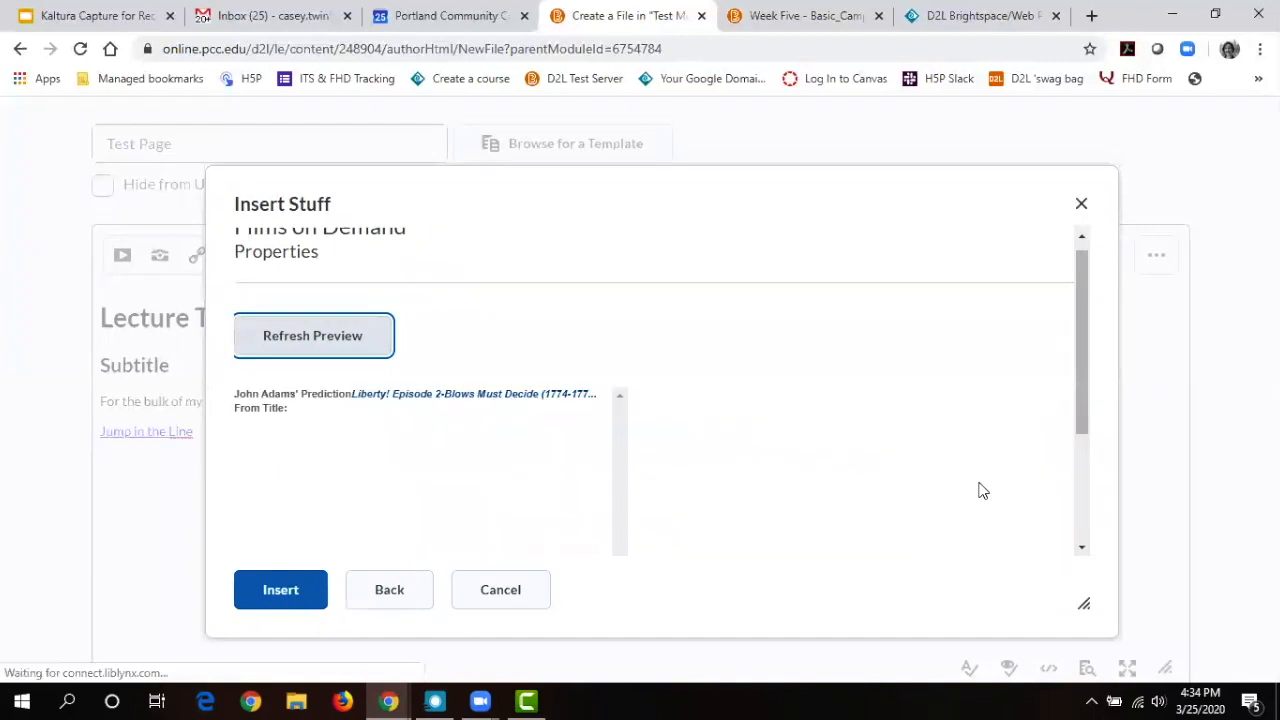
left_click(328, 571)
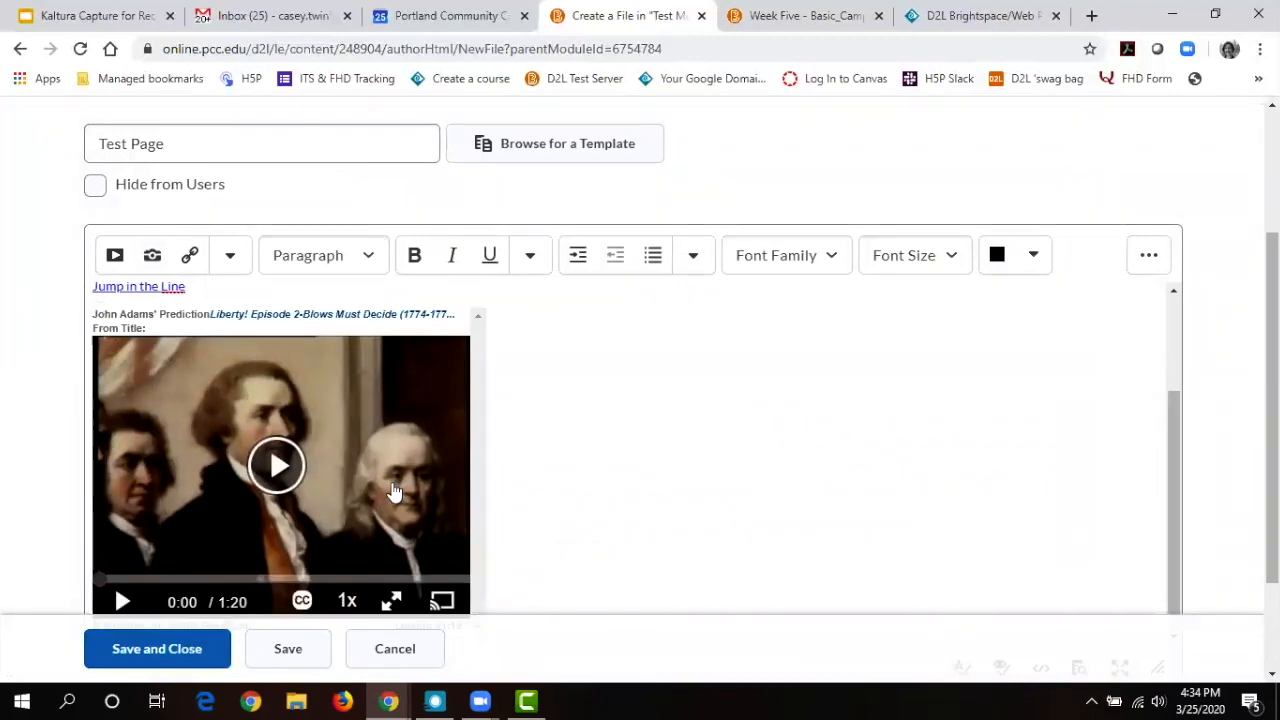
left_click_drag(1179, 446, 1181, 378)
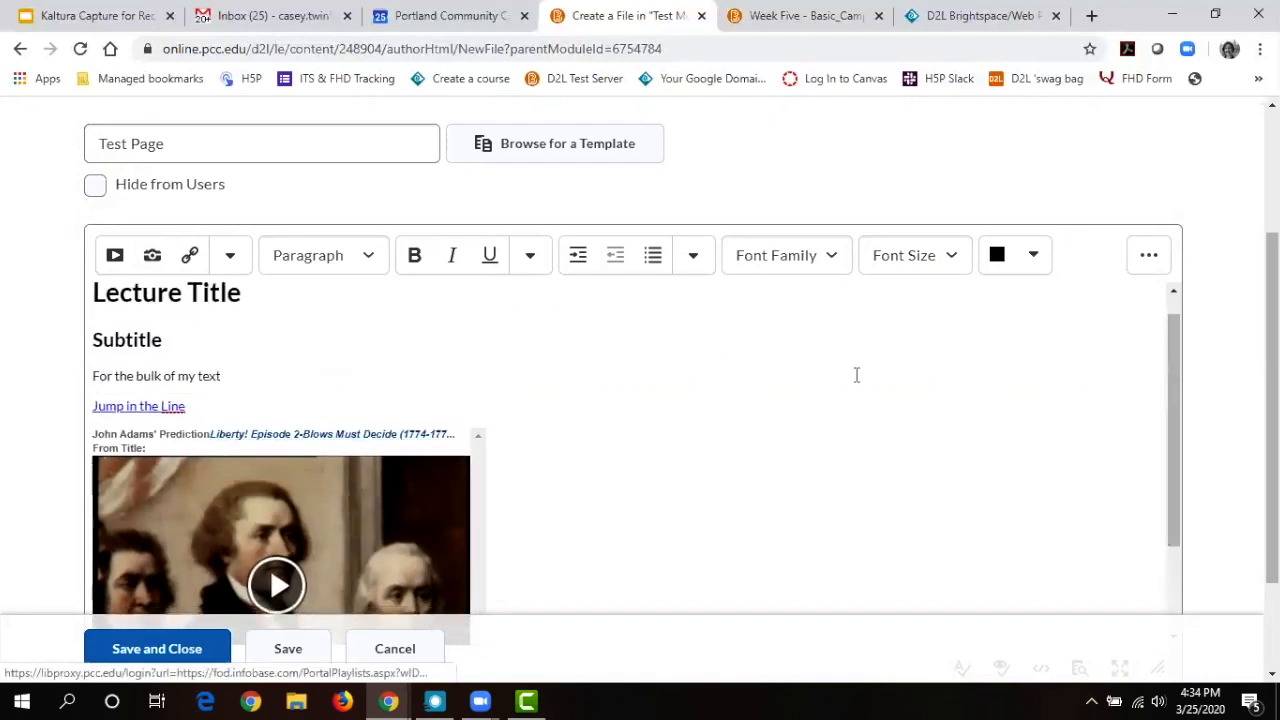
left_click_drag(1170, 375, 1170, 462)
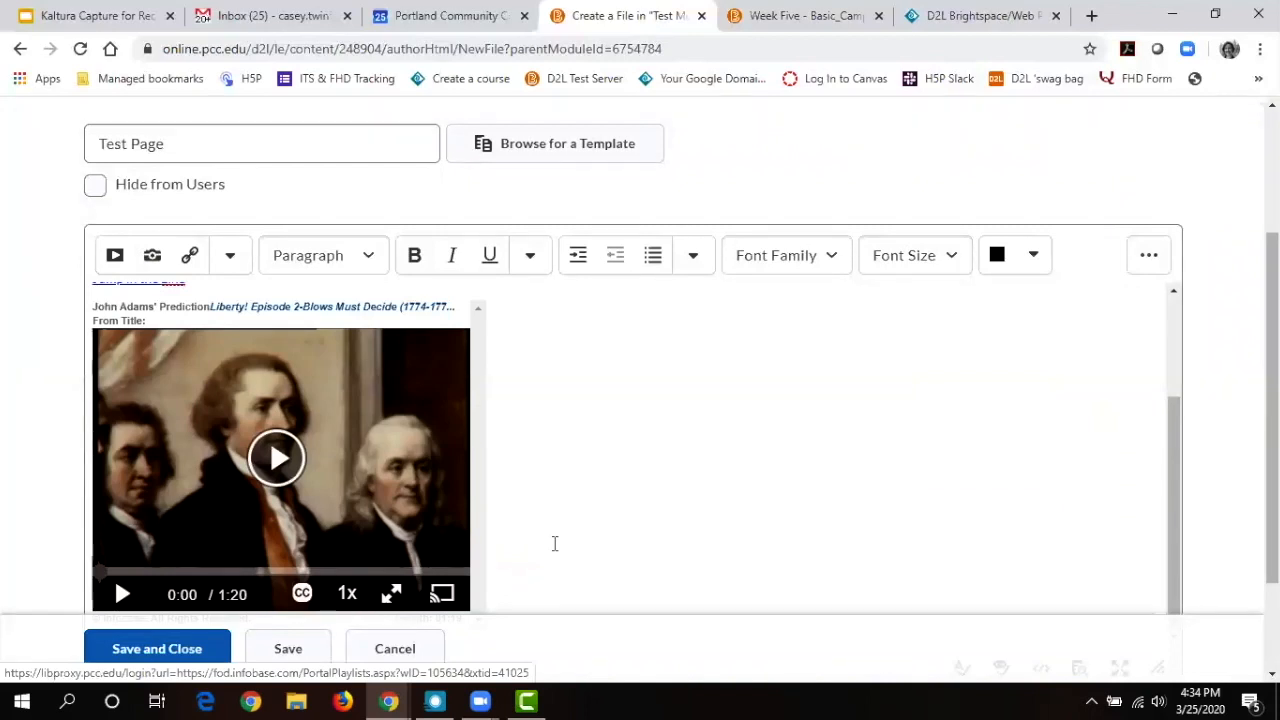
scroll(554, 543, "down", 1)
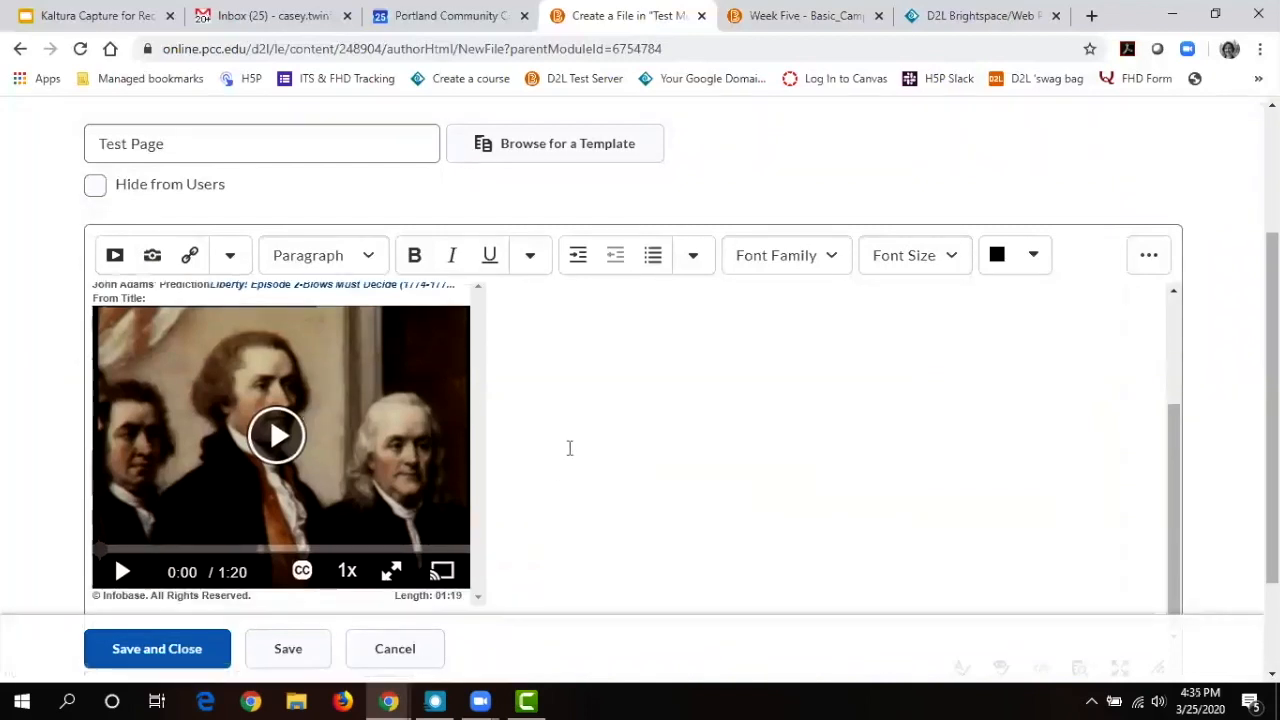
scroll(560, 491, "down", 1)
Open the Insert Stuff options for the page, check the Week Five module in the other course, and return.
left_click(116, 257)
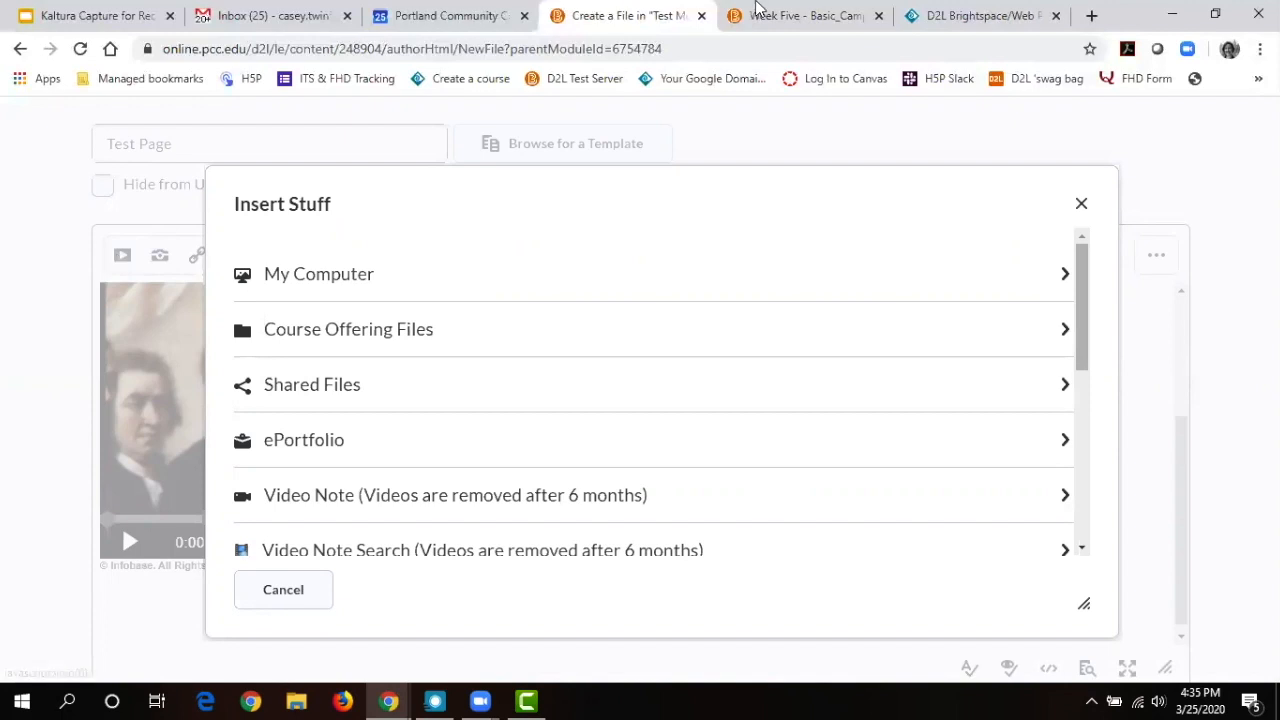
left_click(818, 13)
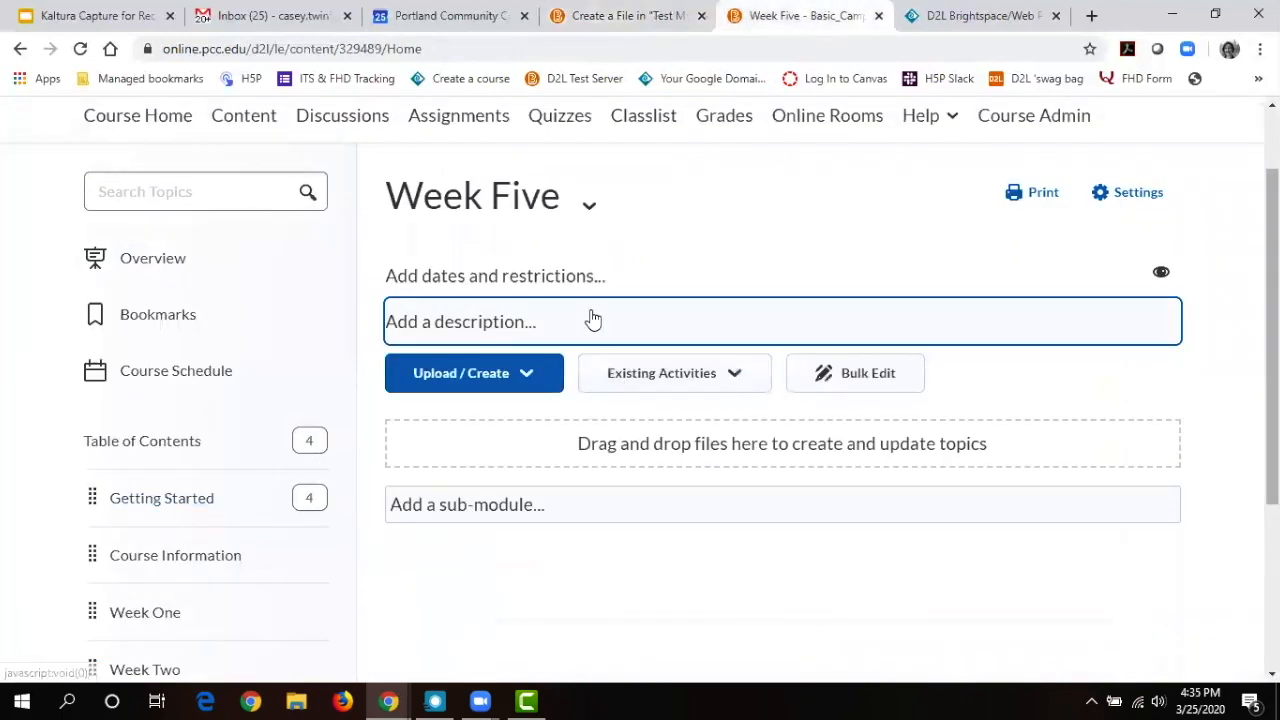
scroll(934, 140, "down", 3)
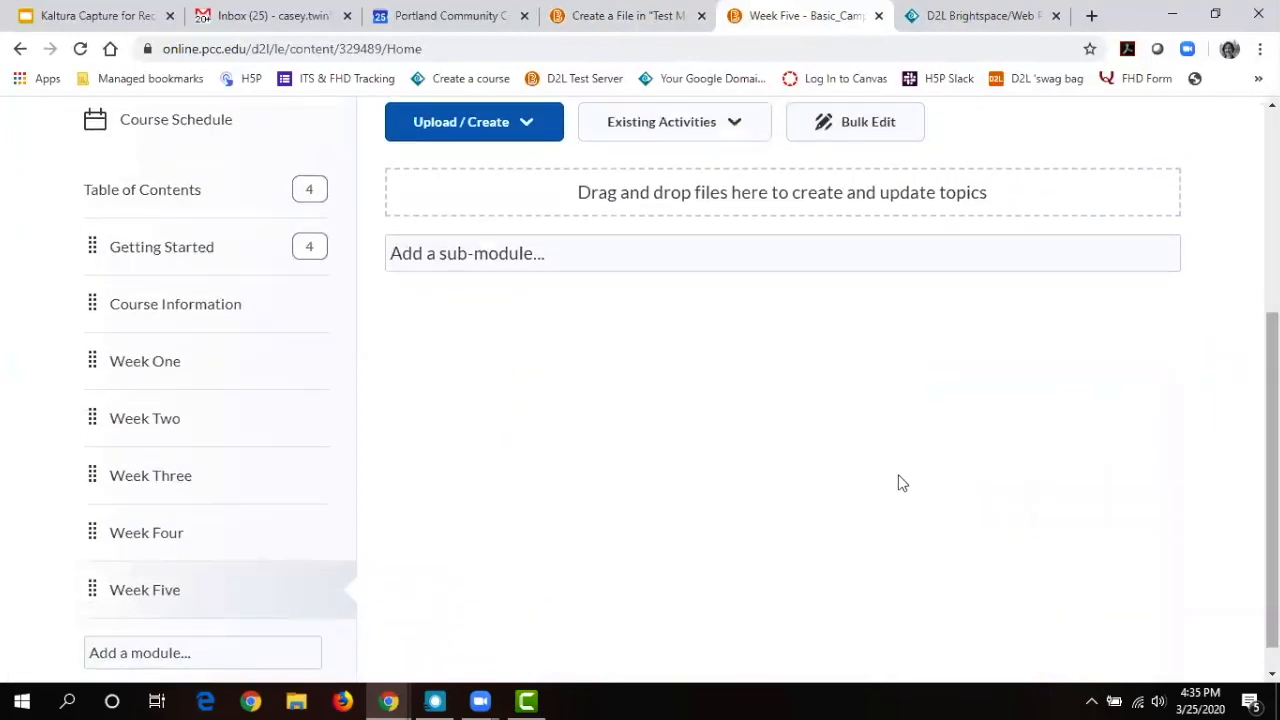
left_click(620, 12)
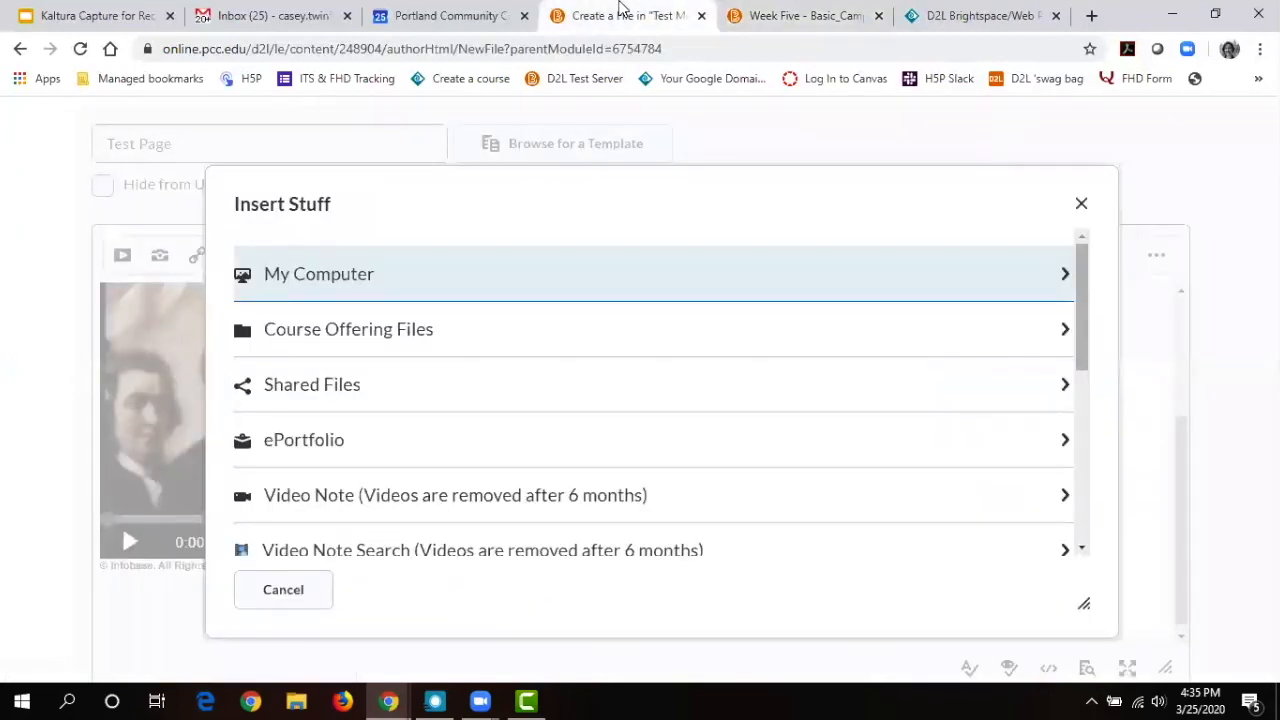
Upload door placard.pdf from the computer's Pictures folder, overwriting the existing course file.
left_click(968, 277)
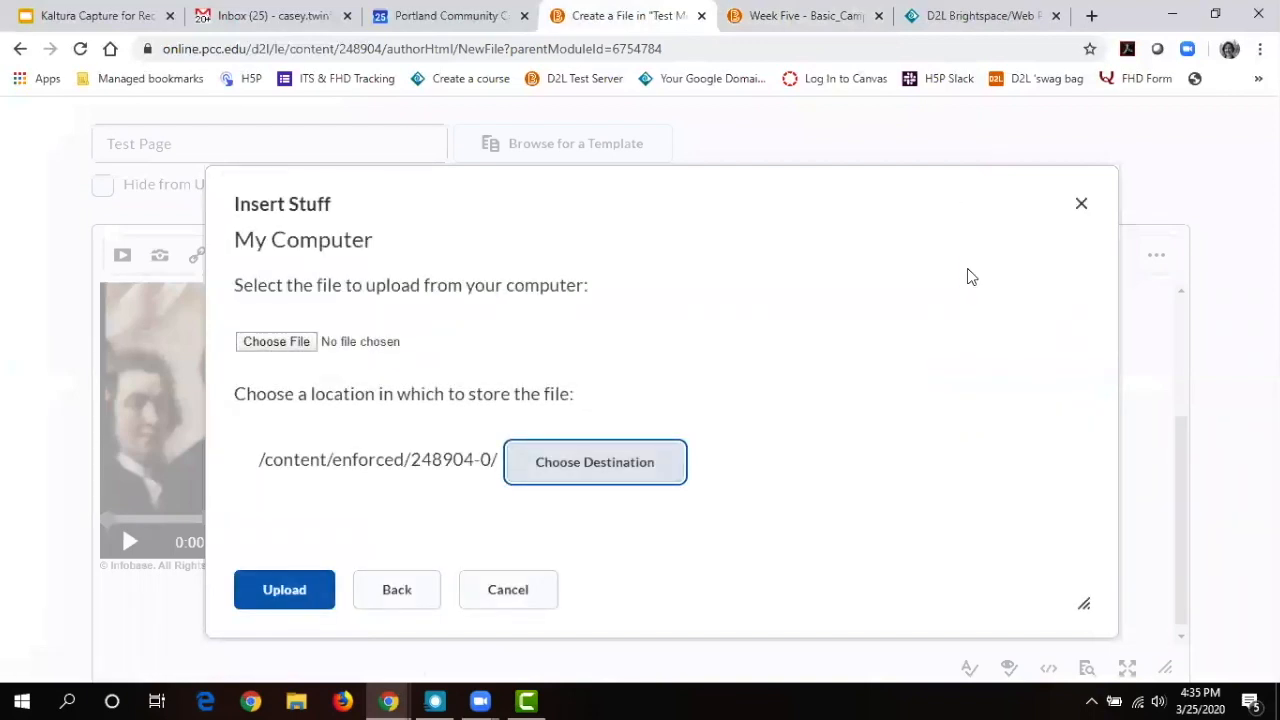
left_click(302, 346)
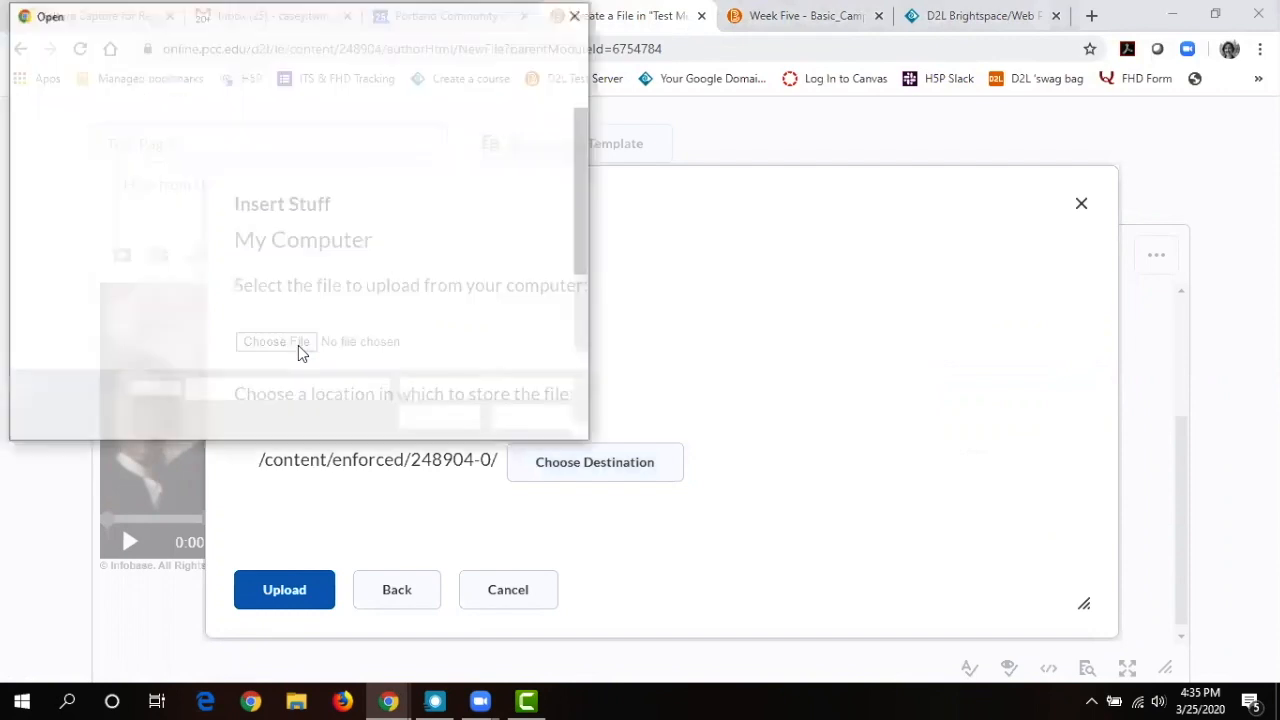
left_click(522, 150)
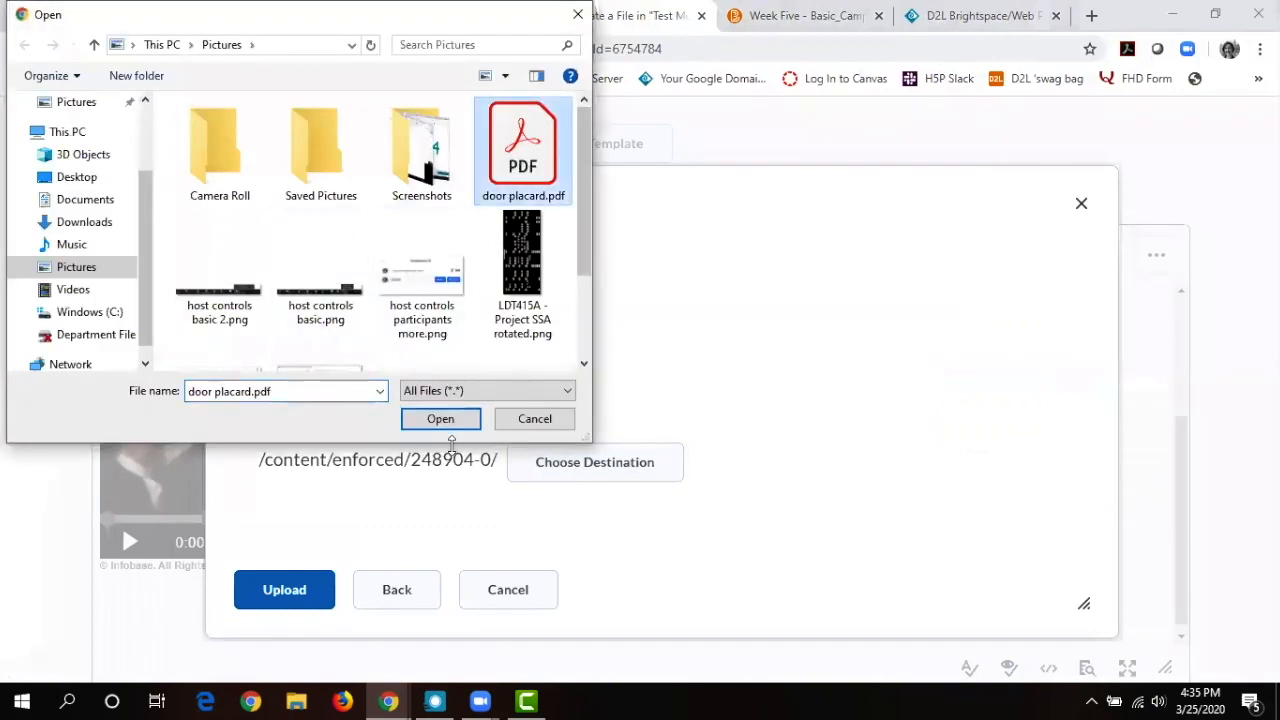
left_click(448, 426)
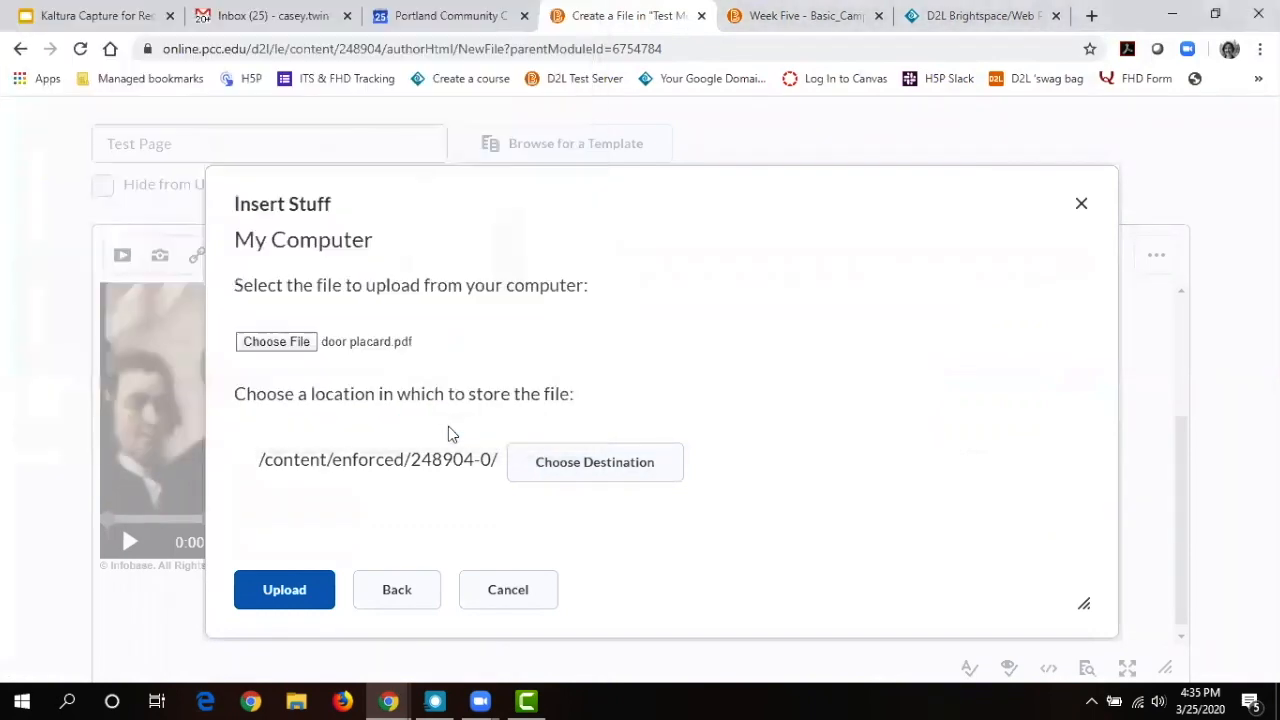
left_click(334, 572)
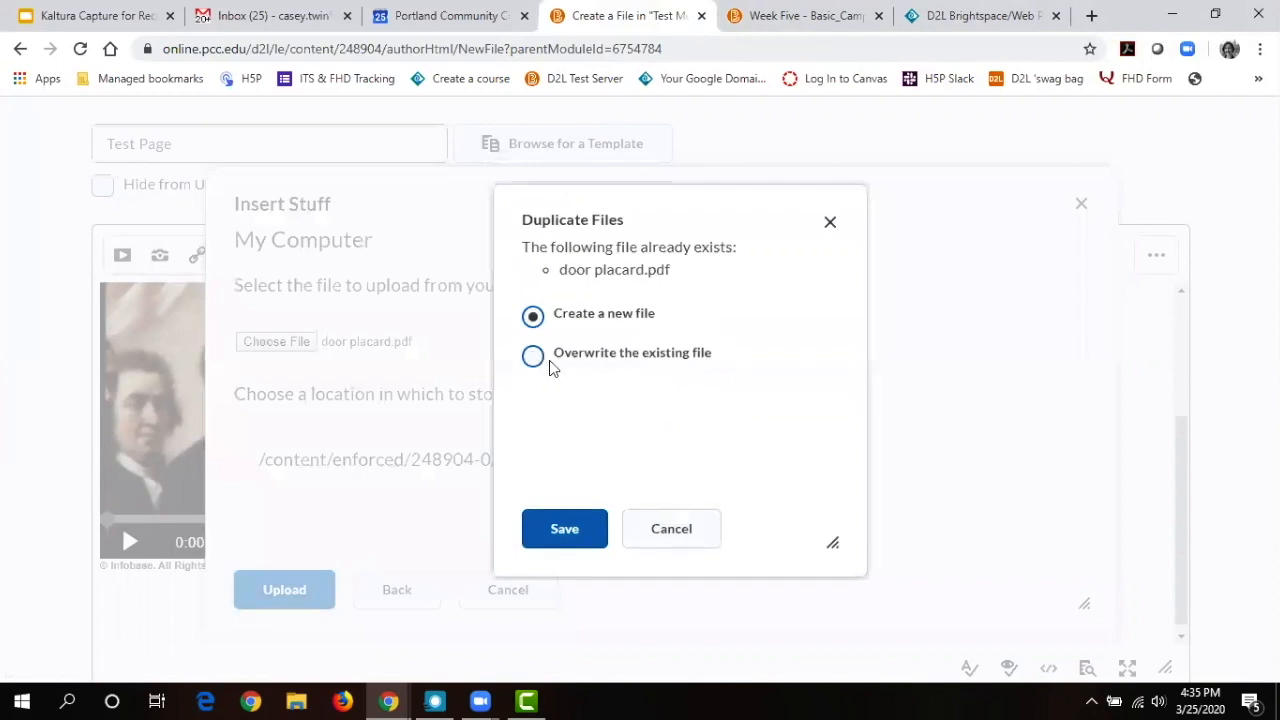
left_click(533, 357)
left_click(565, 528)
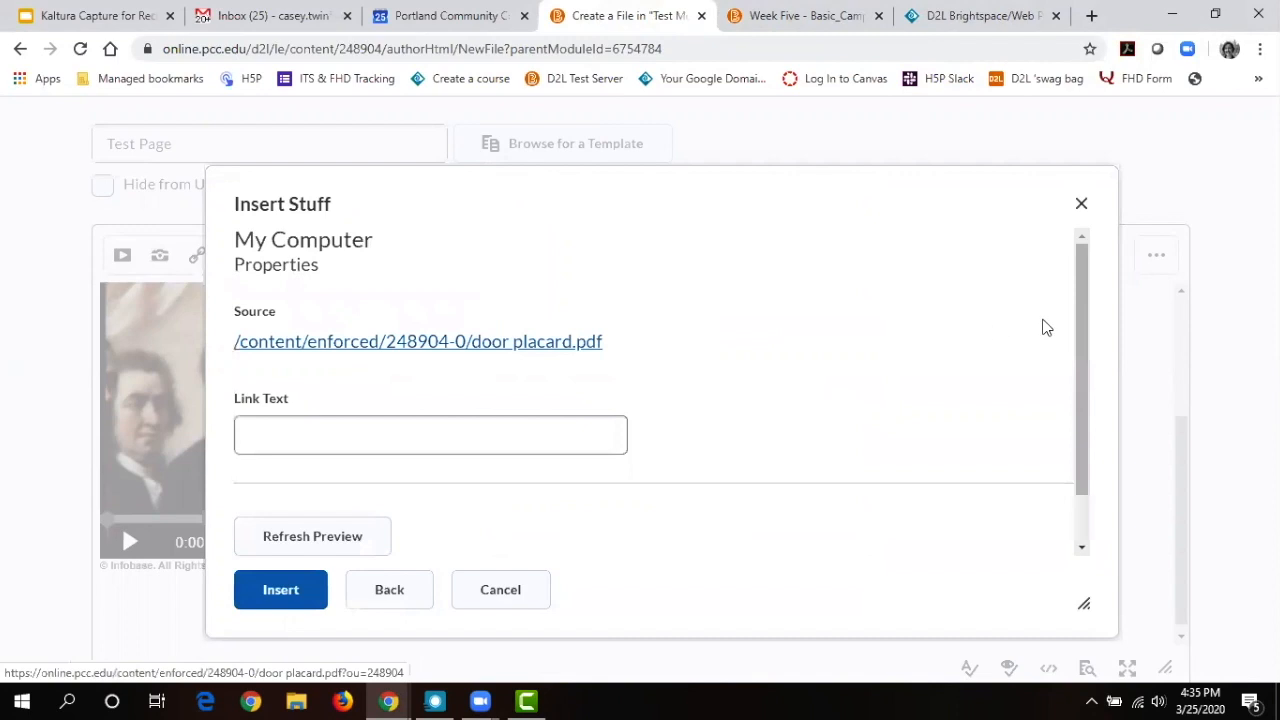
Set the file's link text to "Example file" and insert the link below the video.
left_click_drag(1081, 316, 1066, 434)
left_click(420, 381)
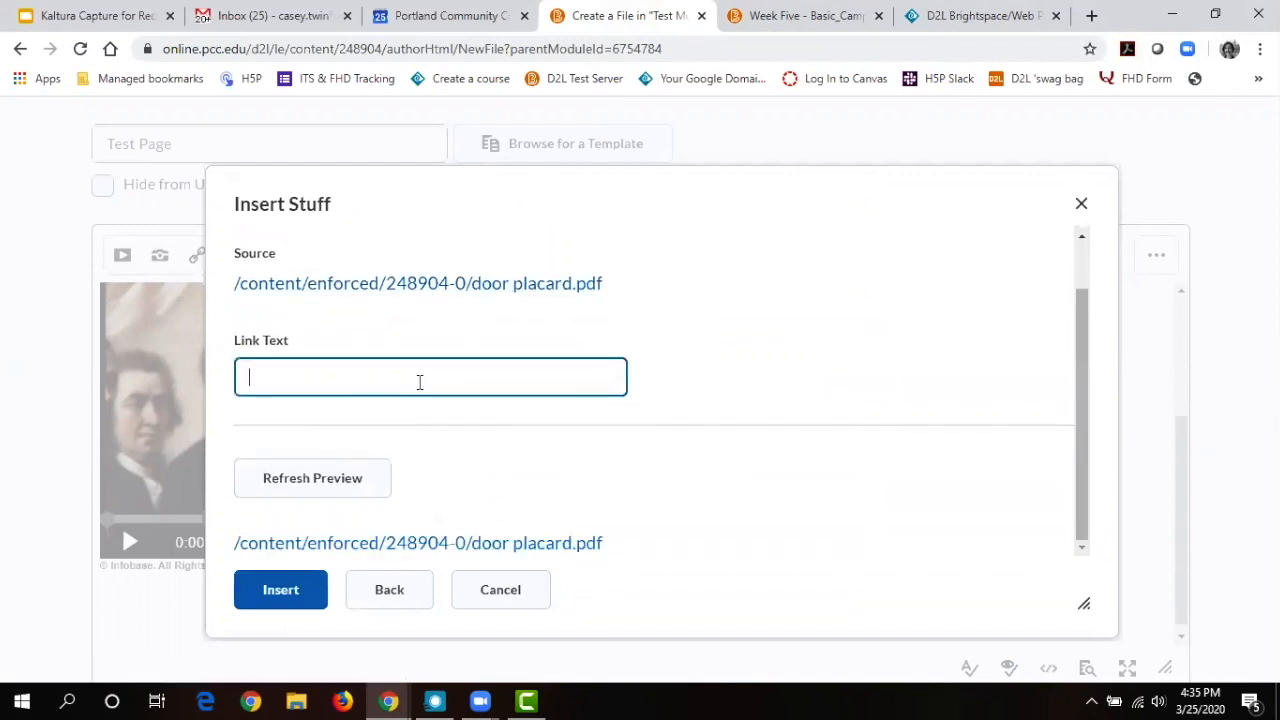
type("Example file")
left_click(281, 589)
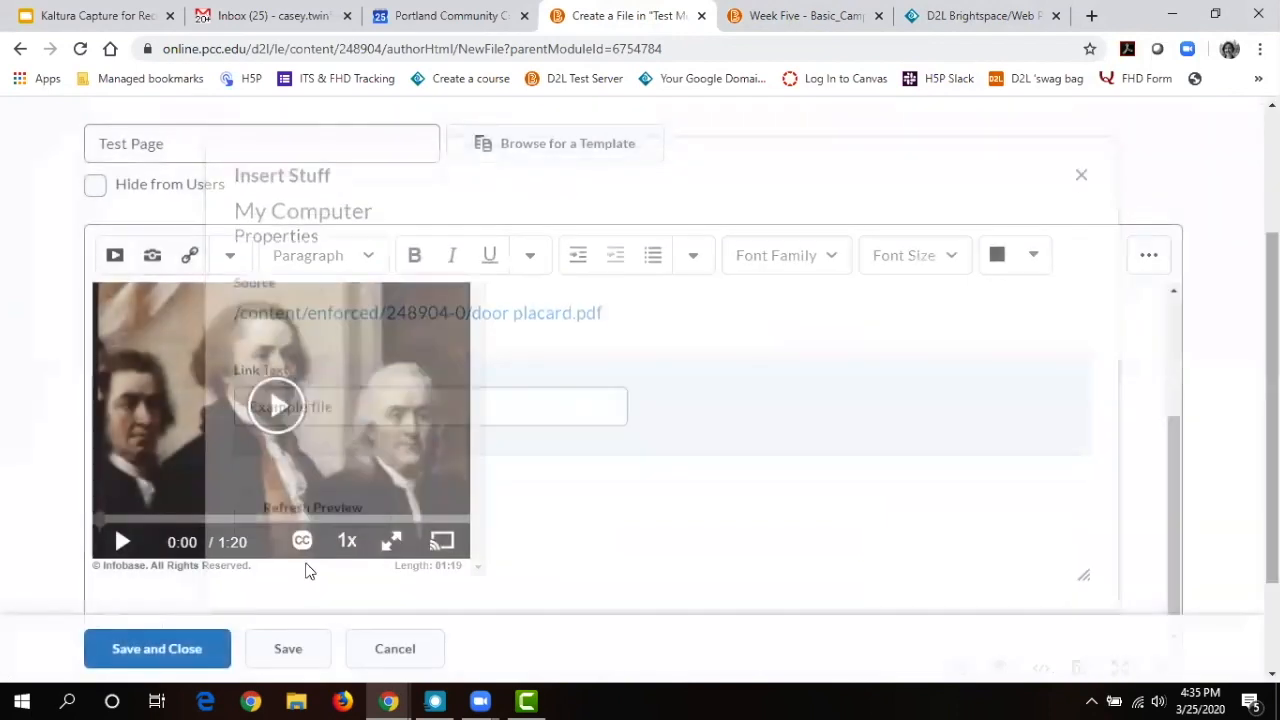
left_click_drag(1177, 477, 1160, 543)
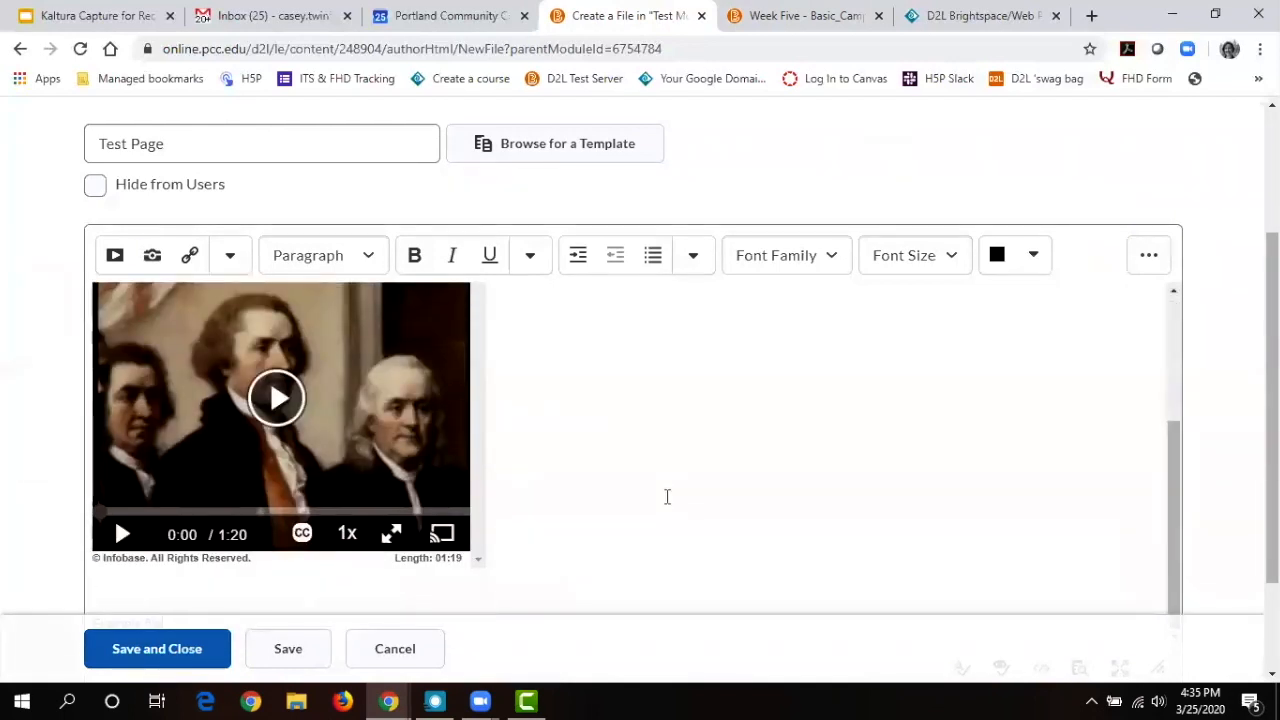
Remove the blank line above the Example file link and start a new line below the link.
scroll(898, 537, "down", 2)
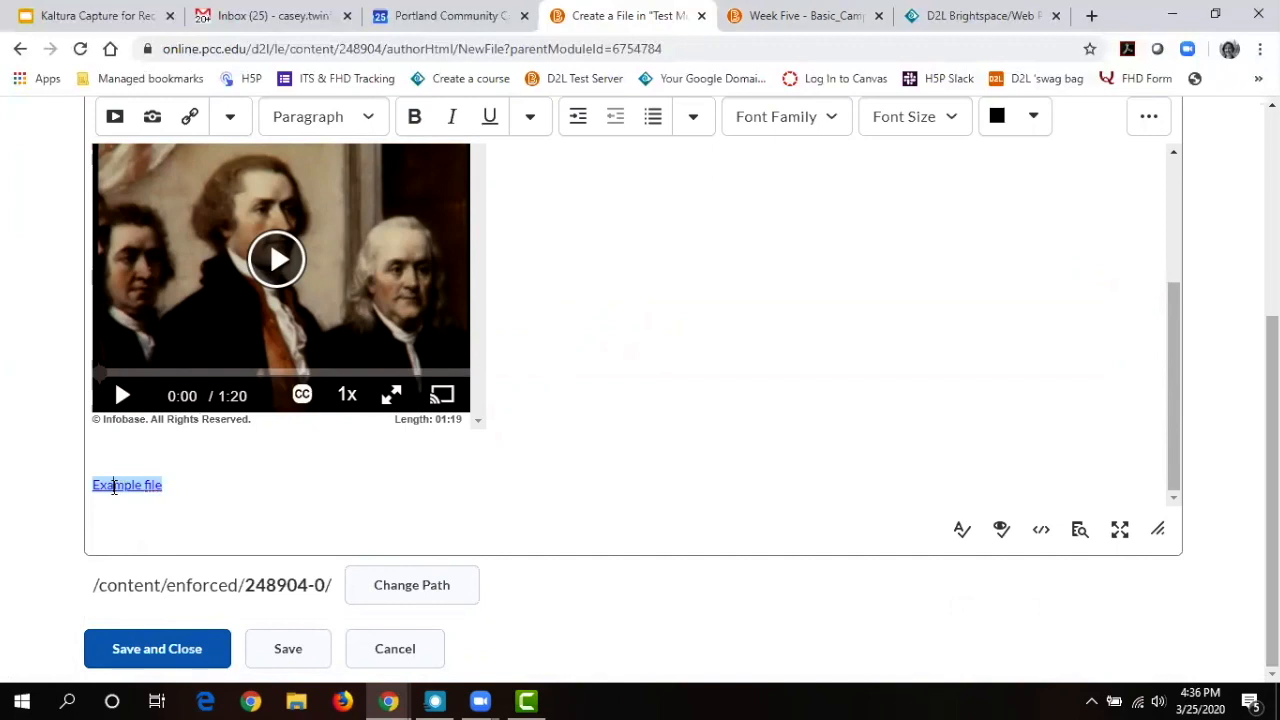
left_click(153, 454)
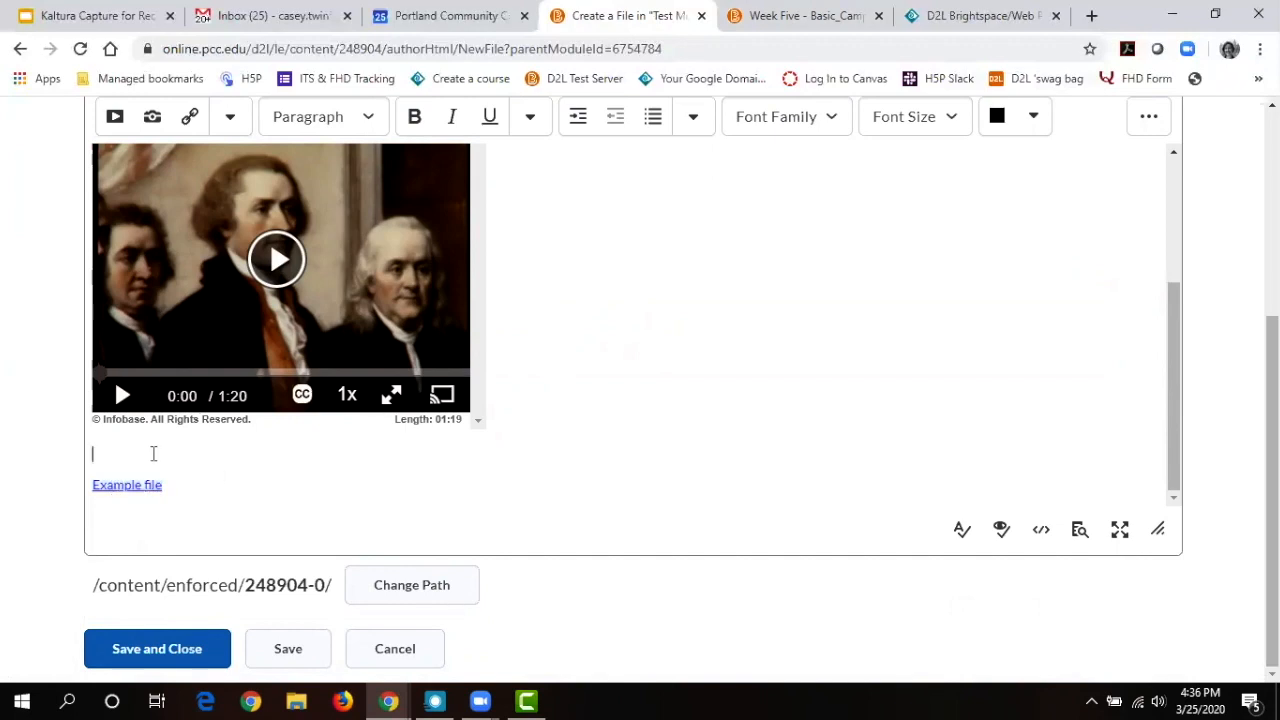
key("BackSpace")
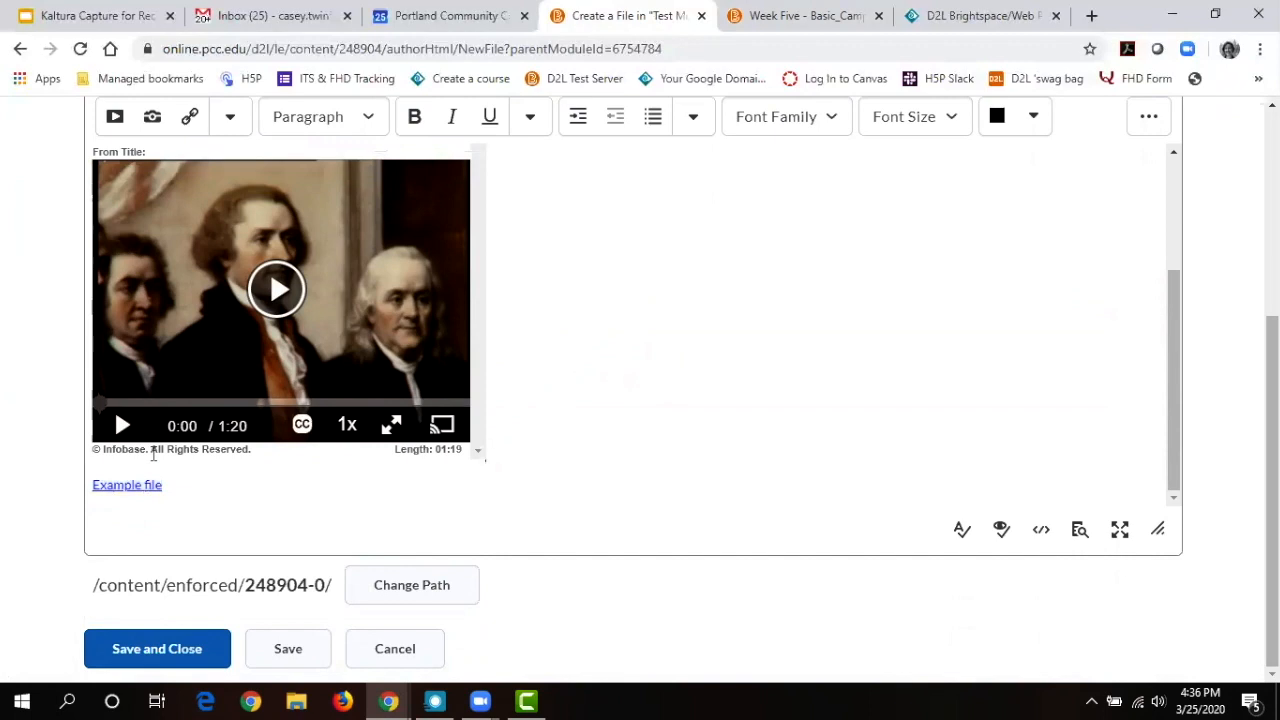
triple_click(196, 487)
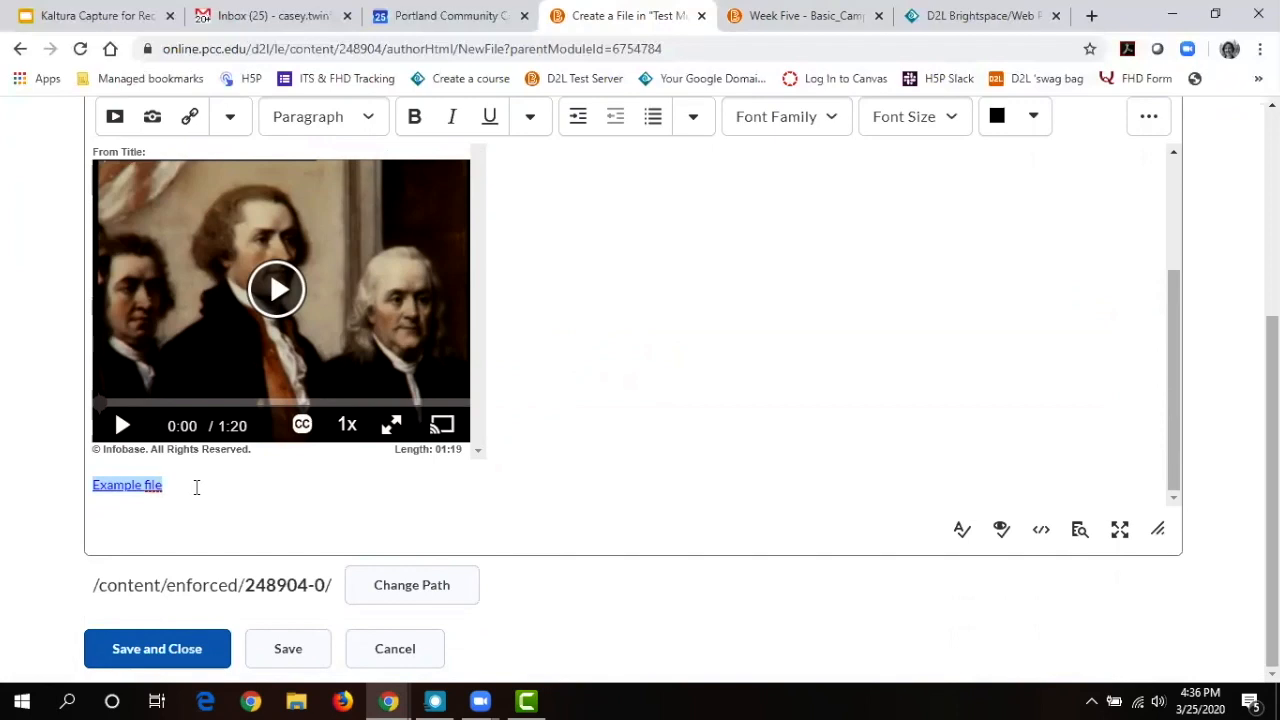
left_click(196, 487)
key("Return")
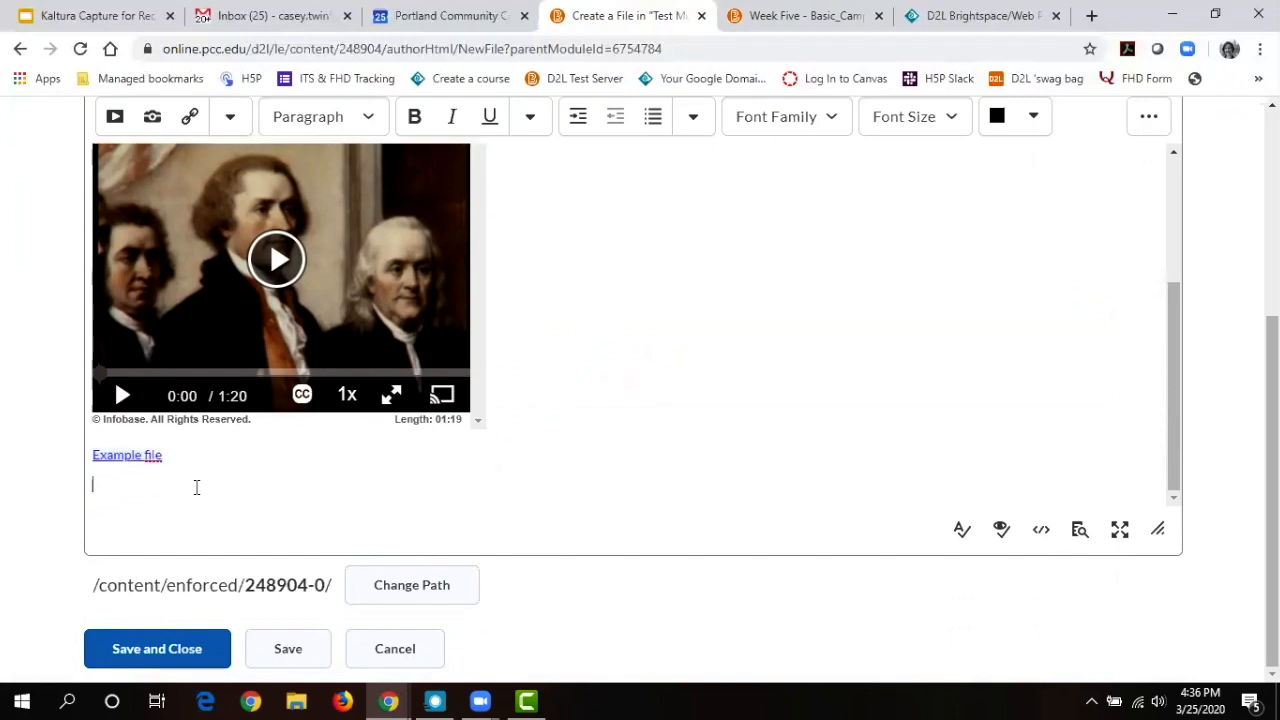
Record a webcam Video Note of about 4 seconds for insertion below the Example file link.
left_click(114, 117)
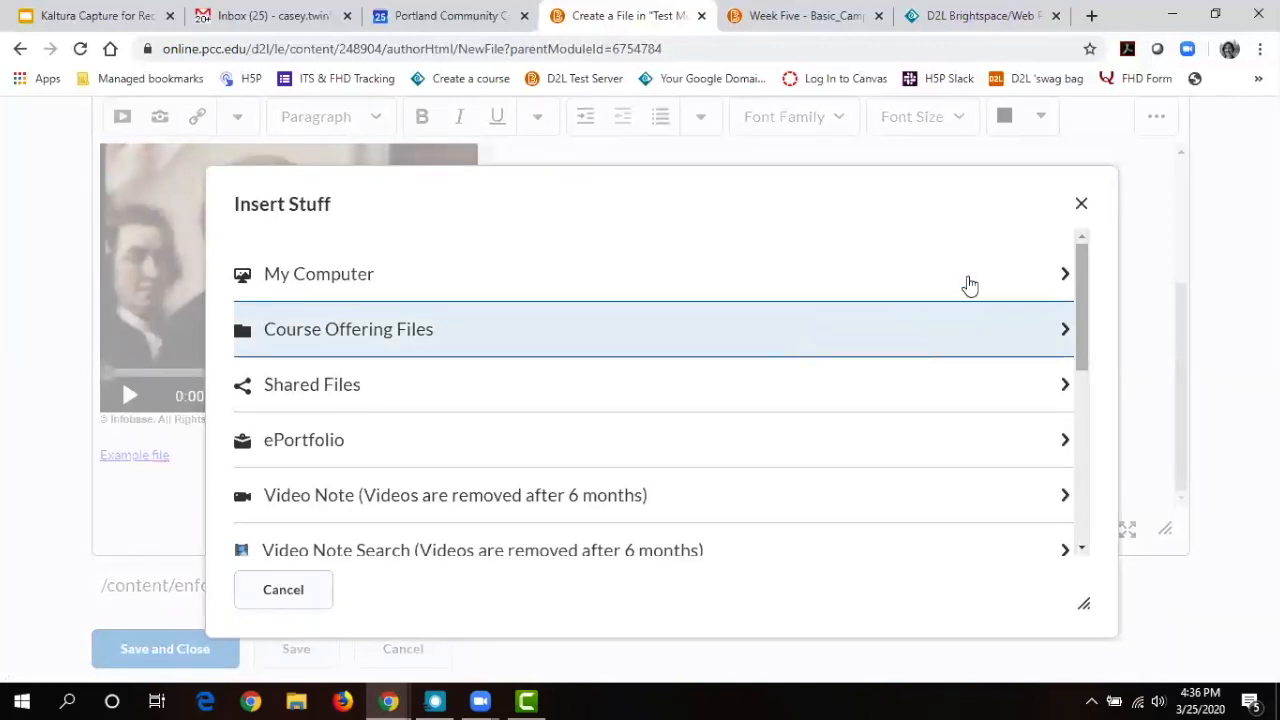
left_click_drag(1085, 277, 1057, 357)
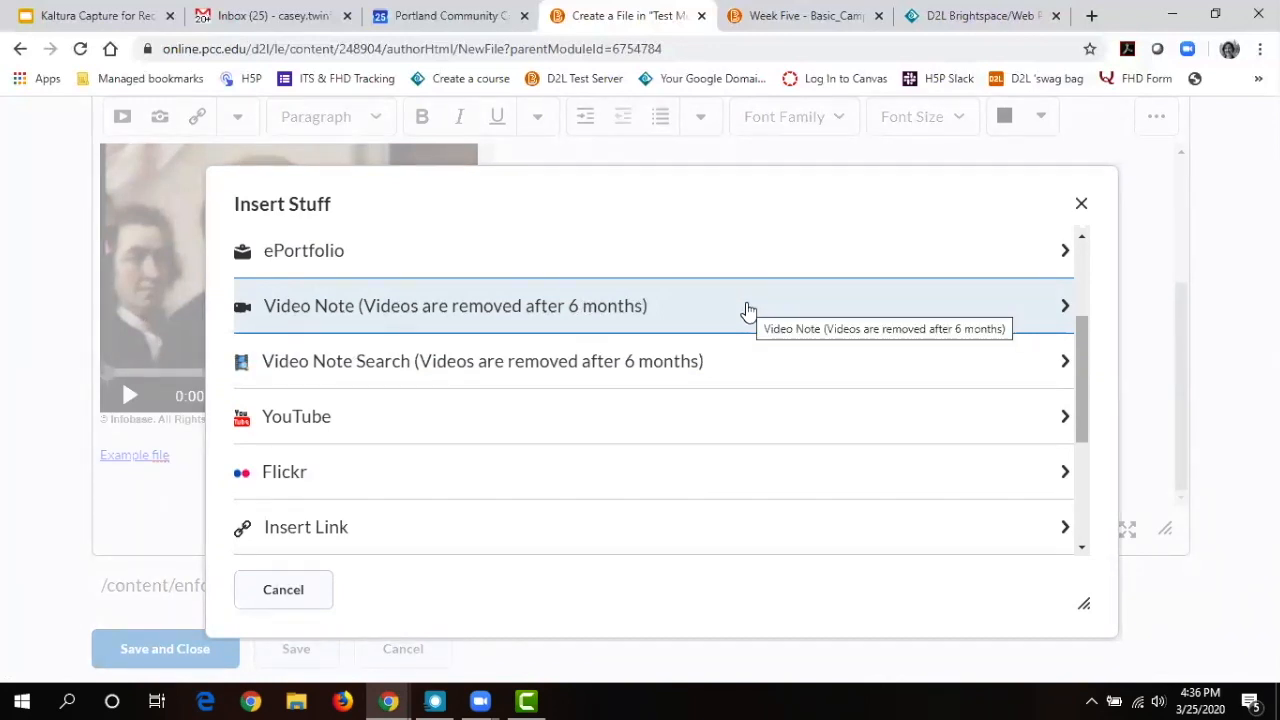
left_click(748, 311)
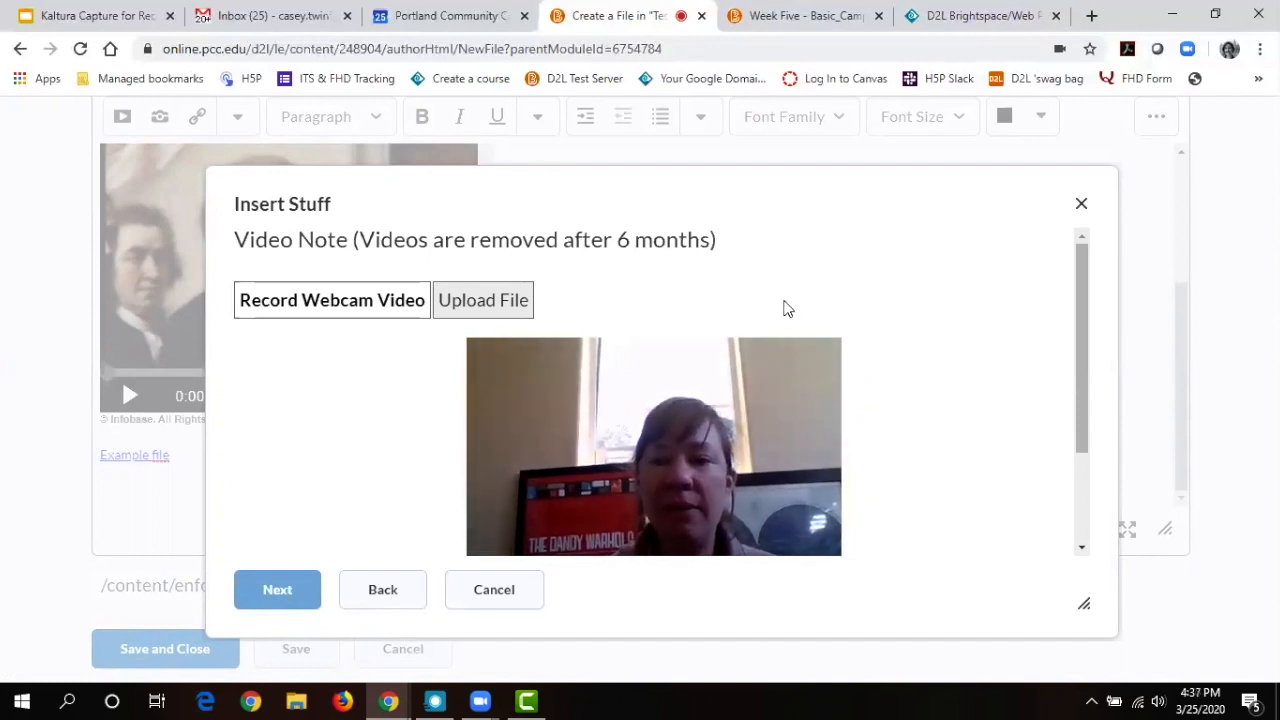
left_click_drag(1076, 308, 1066, 394)
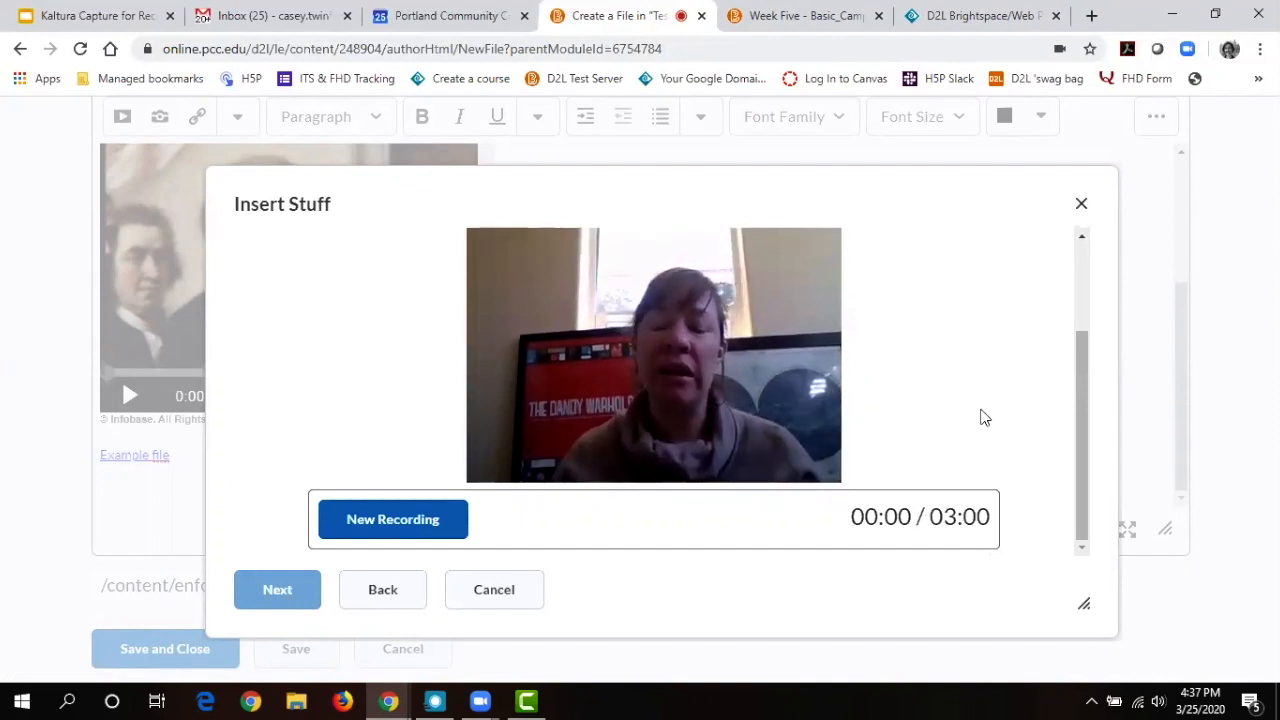
left_click(366, 528)
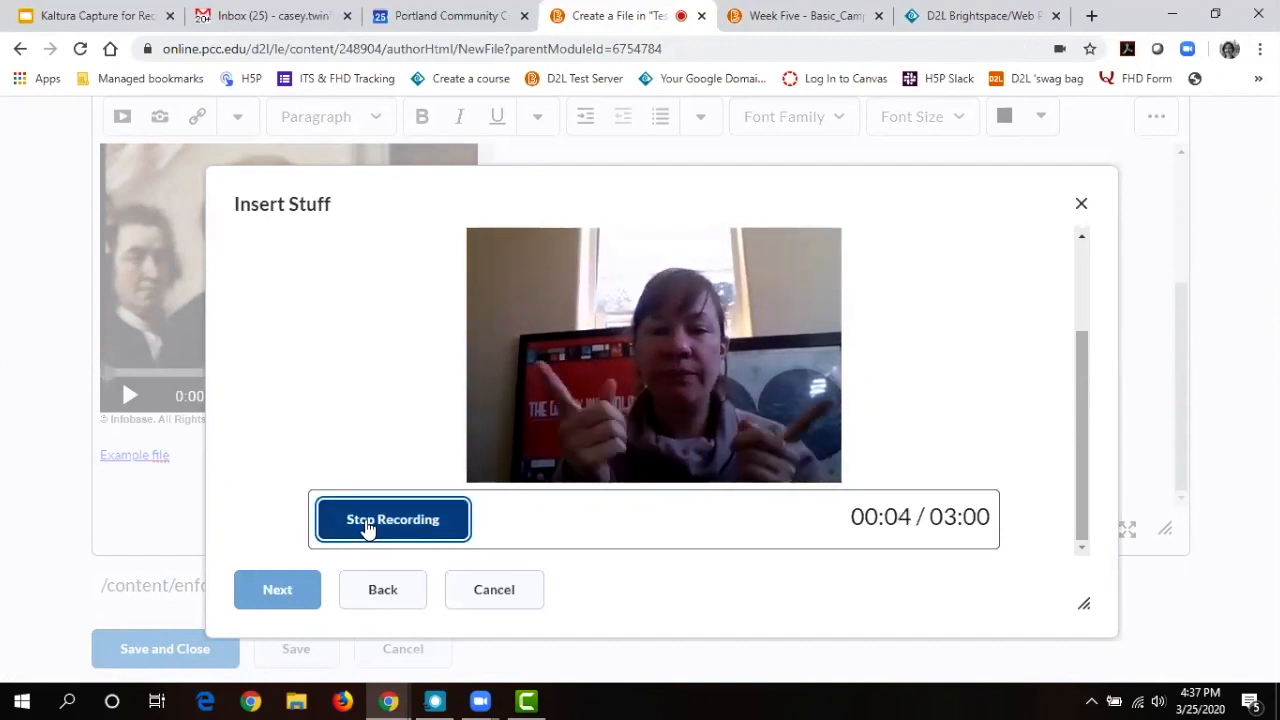
left_click(366, 528)
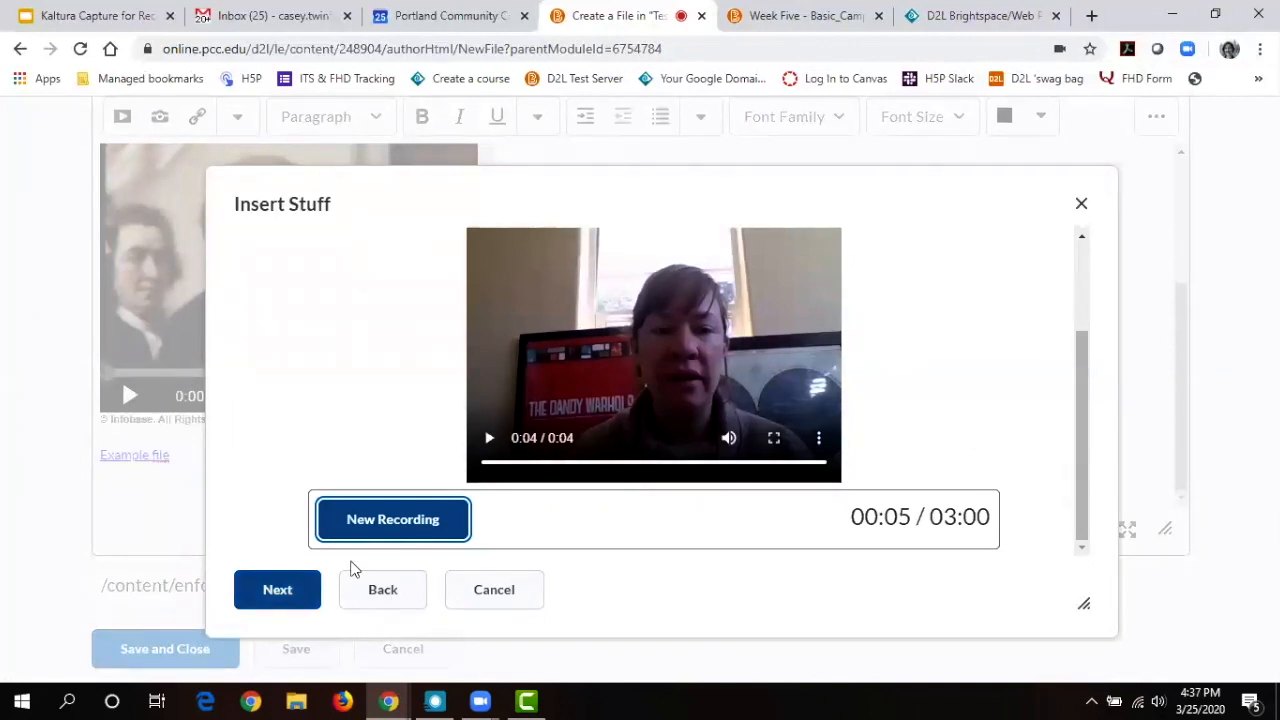
Title the video note "Recording" and insert it into the page.
left_click(290, 588)
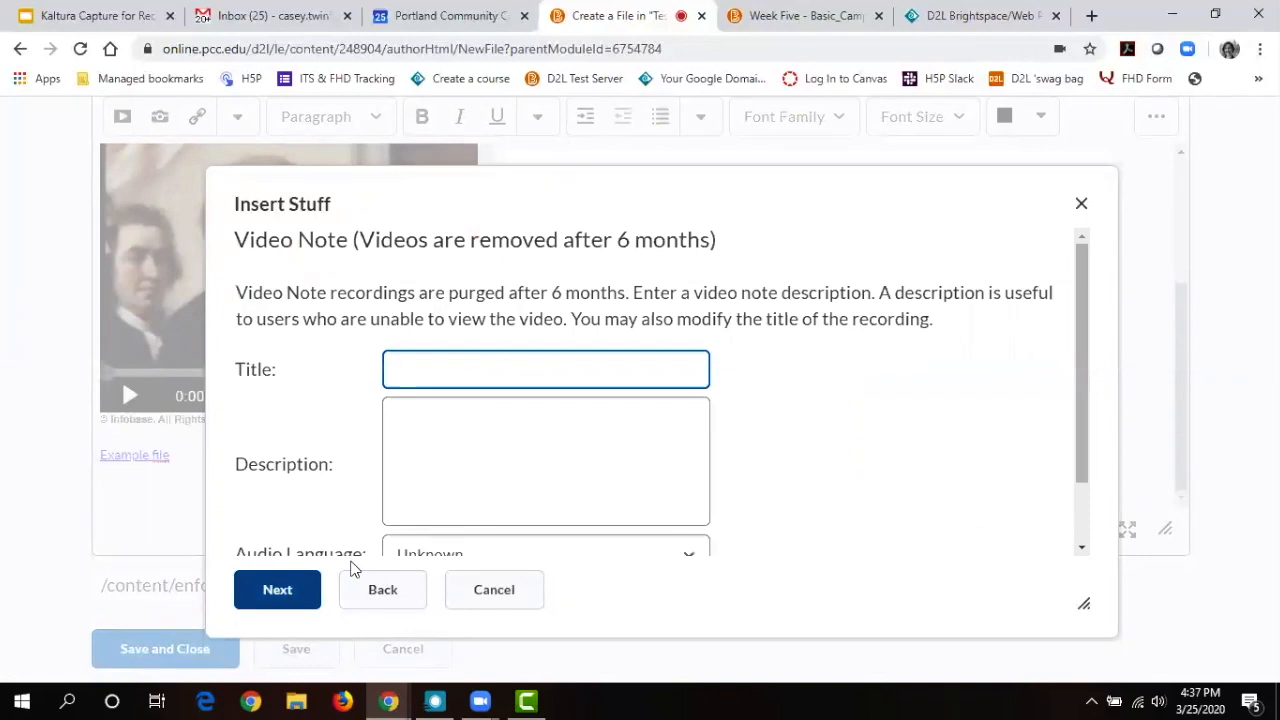
type("Recording")
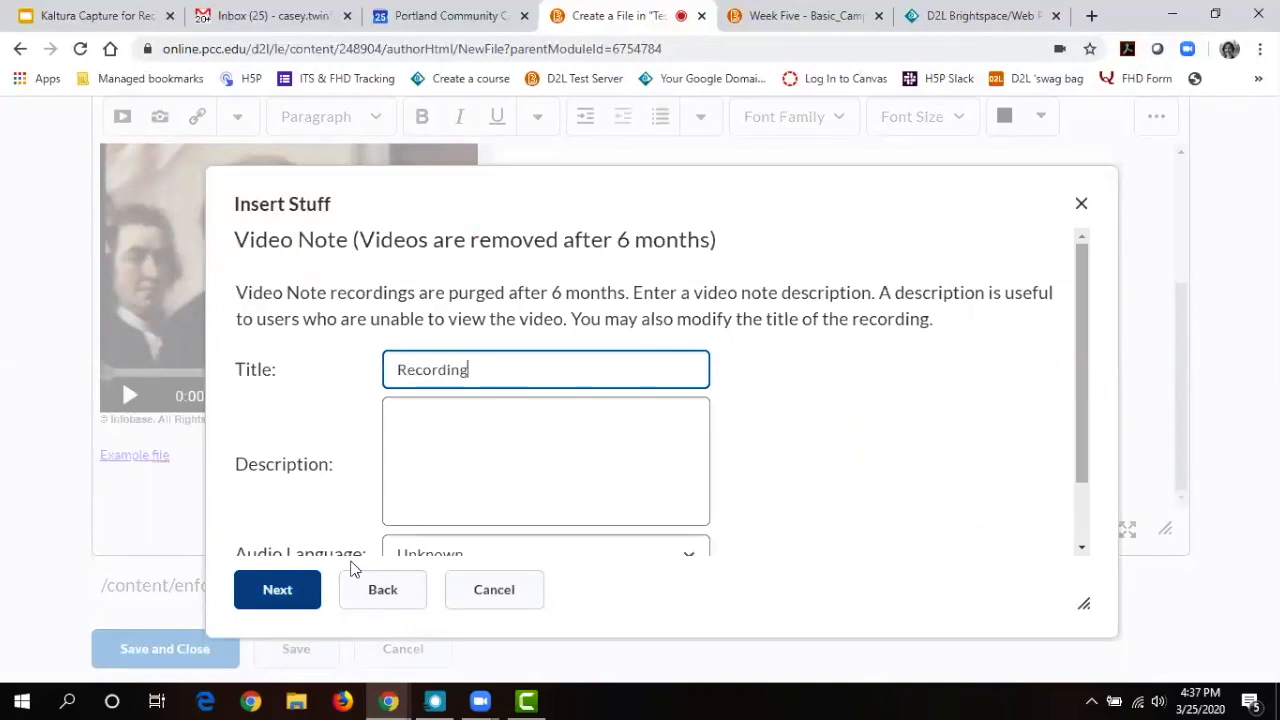
left_click_drag(1080, 349, 1083, 509)
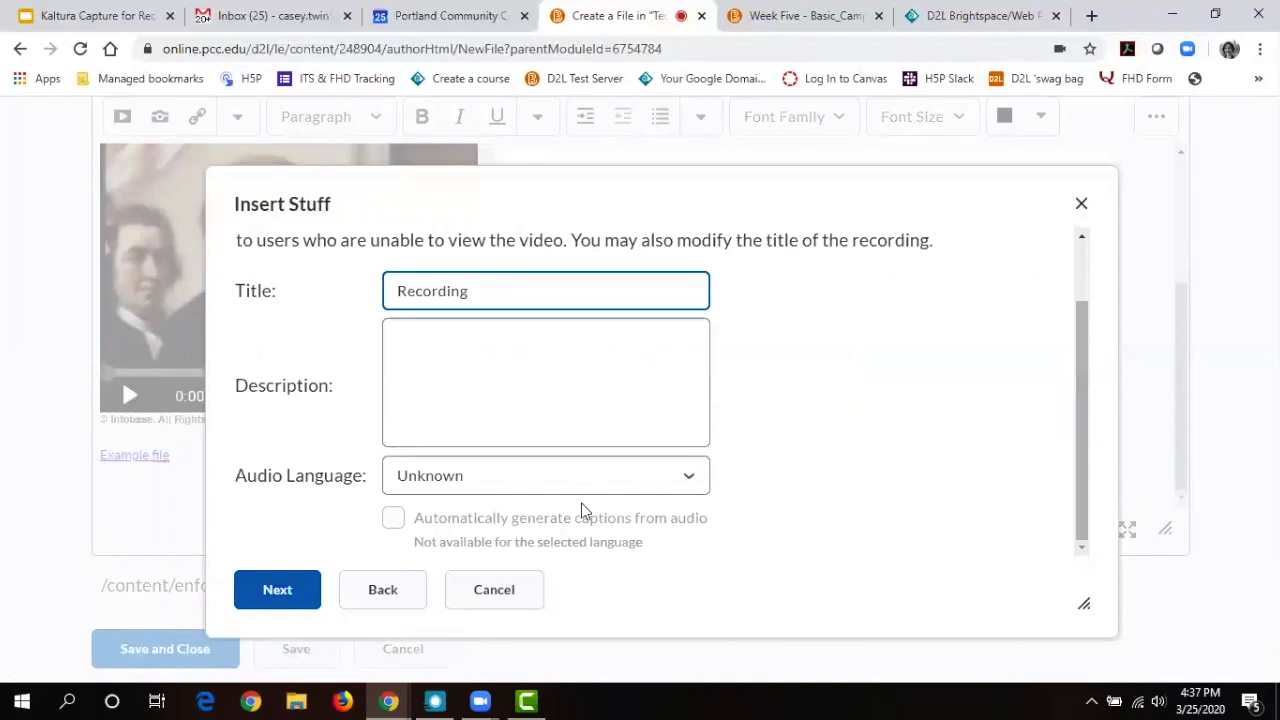
left_click(294, 570)
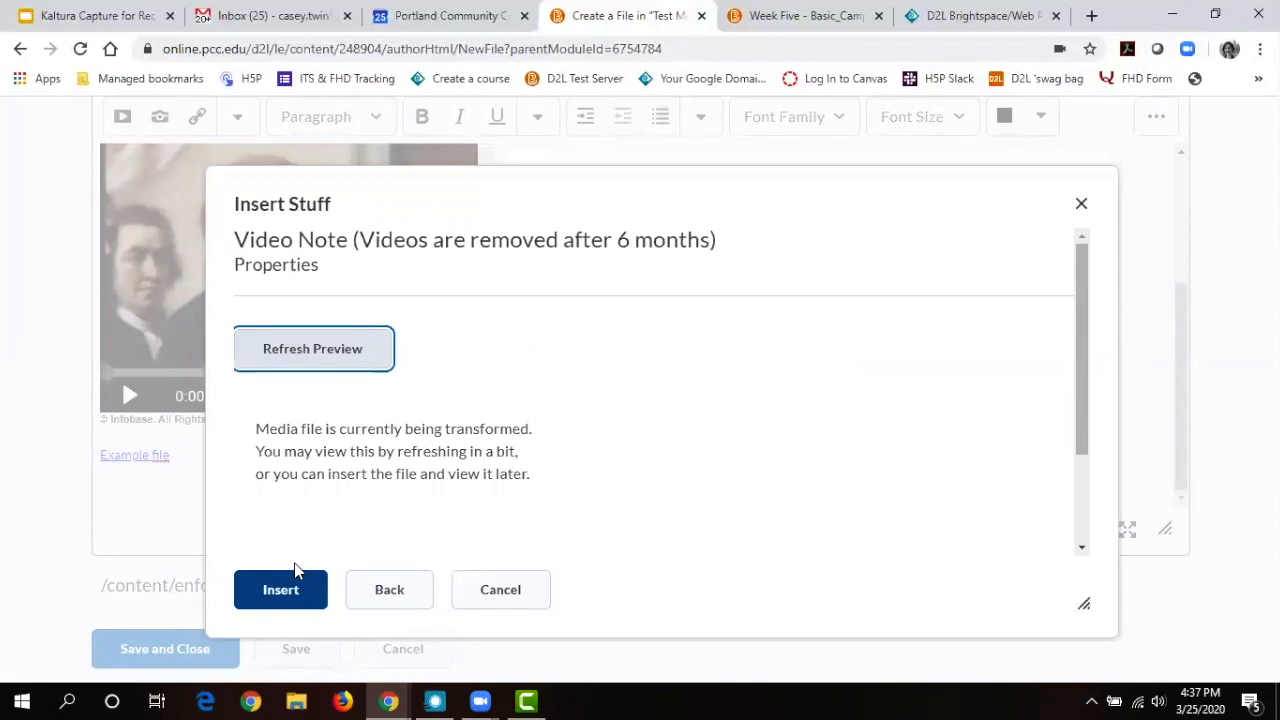
left_click(281, 589)
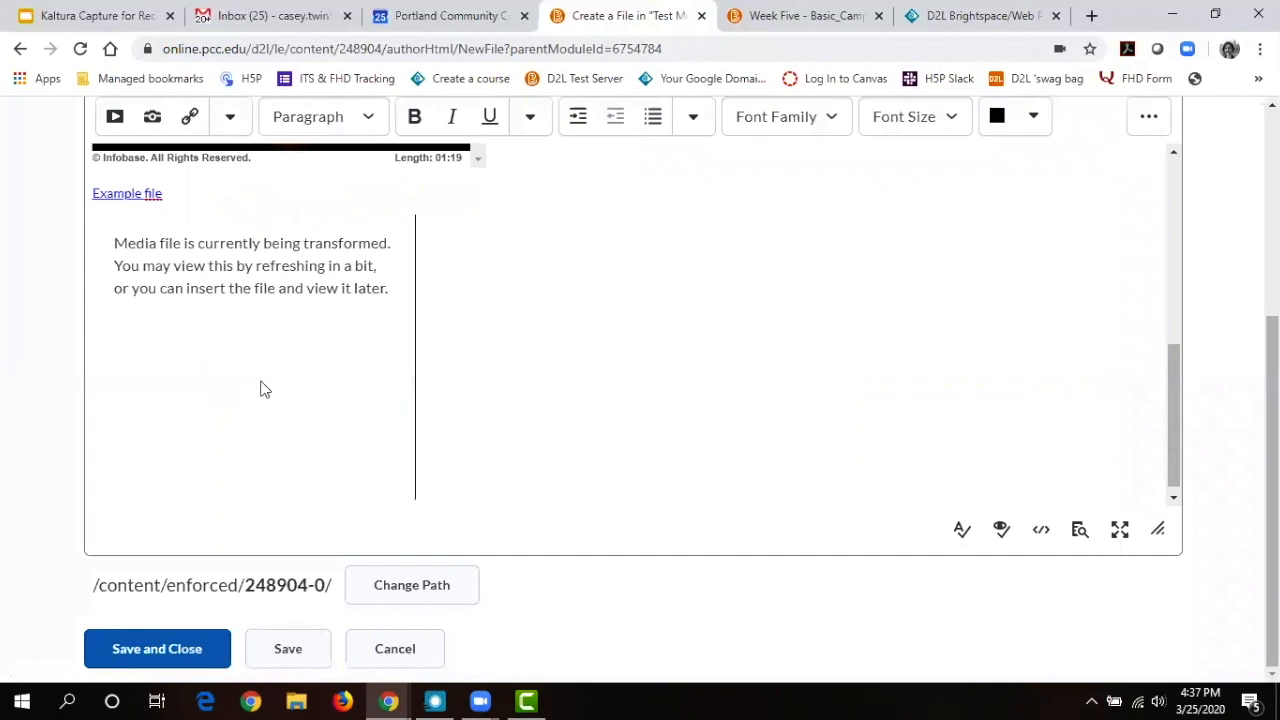
left_click_drag(1177, 428, 1177, 459)
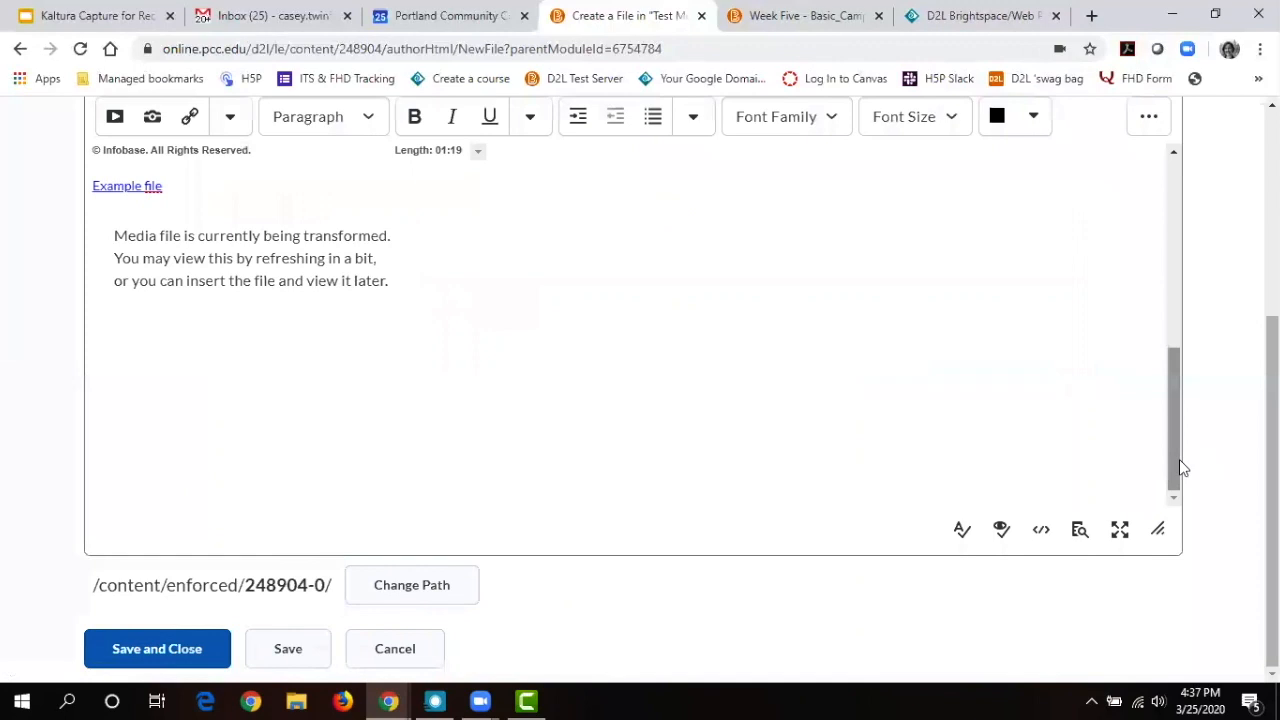
scroll(1179, 459, "down", 1)
left_click(116, 115)
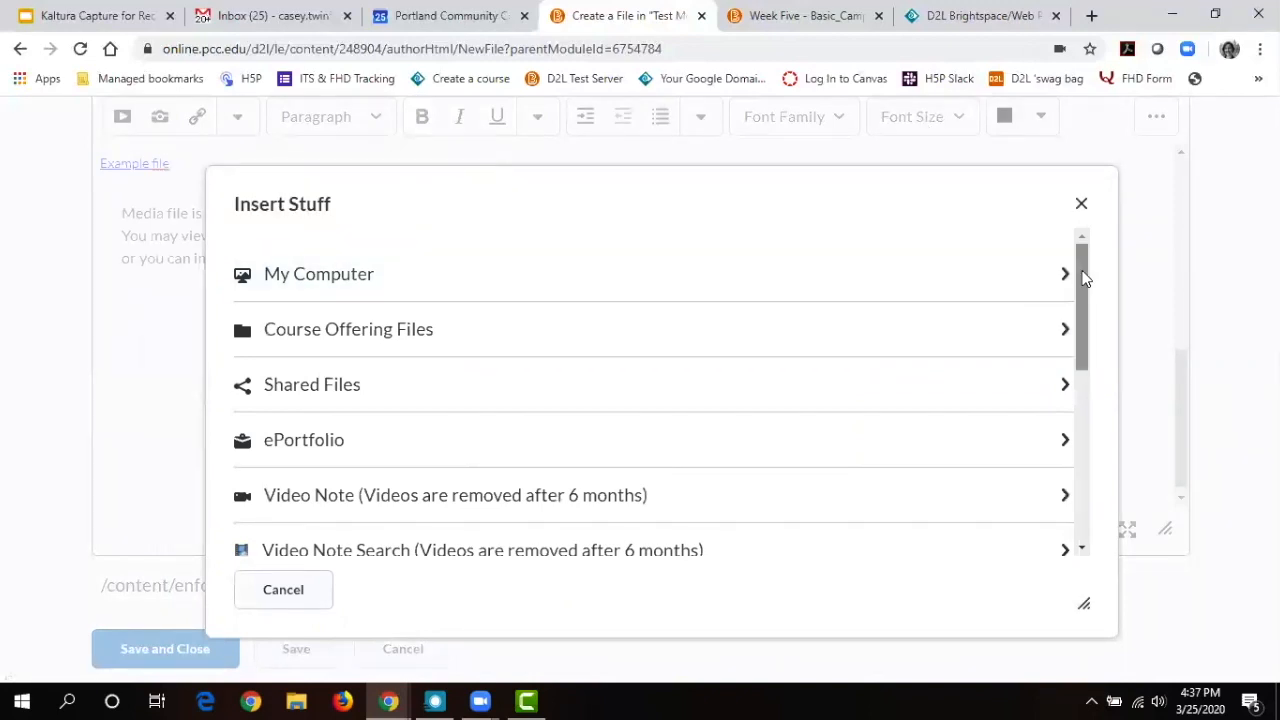
left_click_drag(1085, 281, 1082, 393)
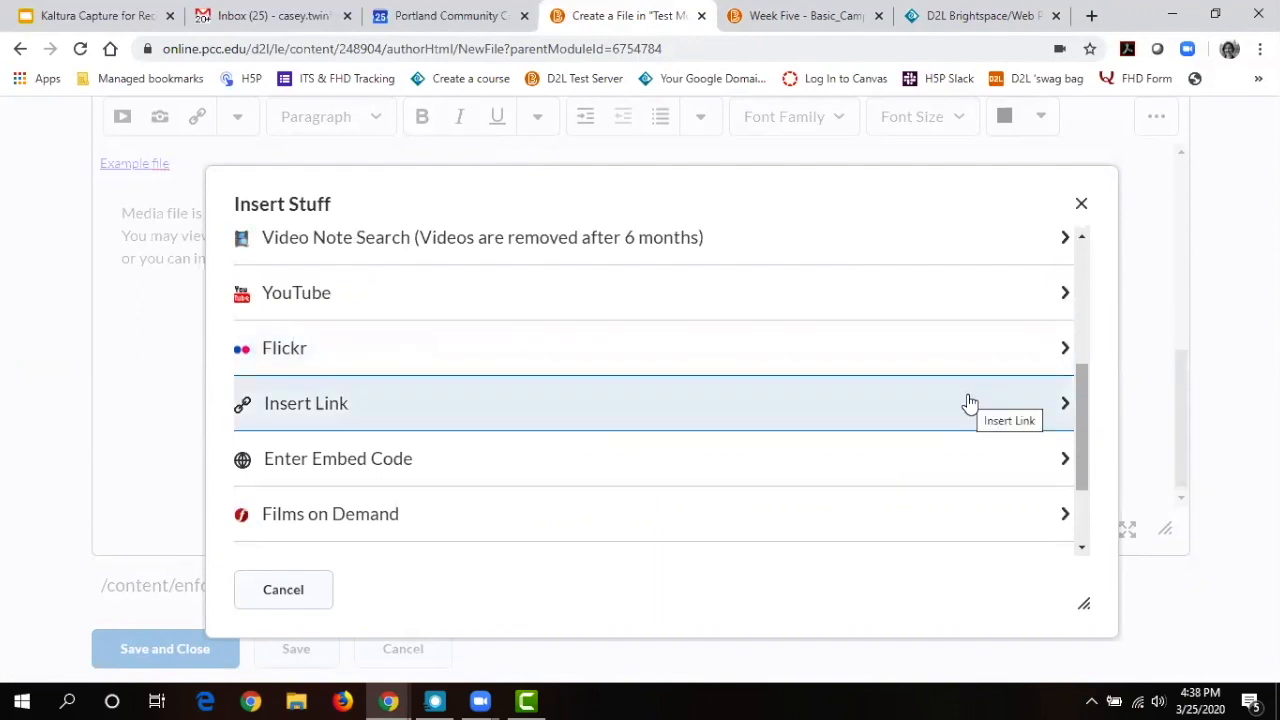
left_click(969, 402)
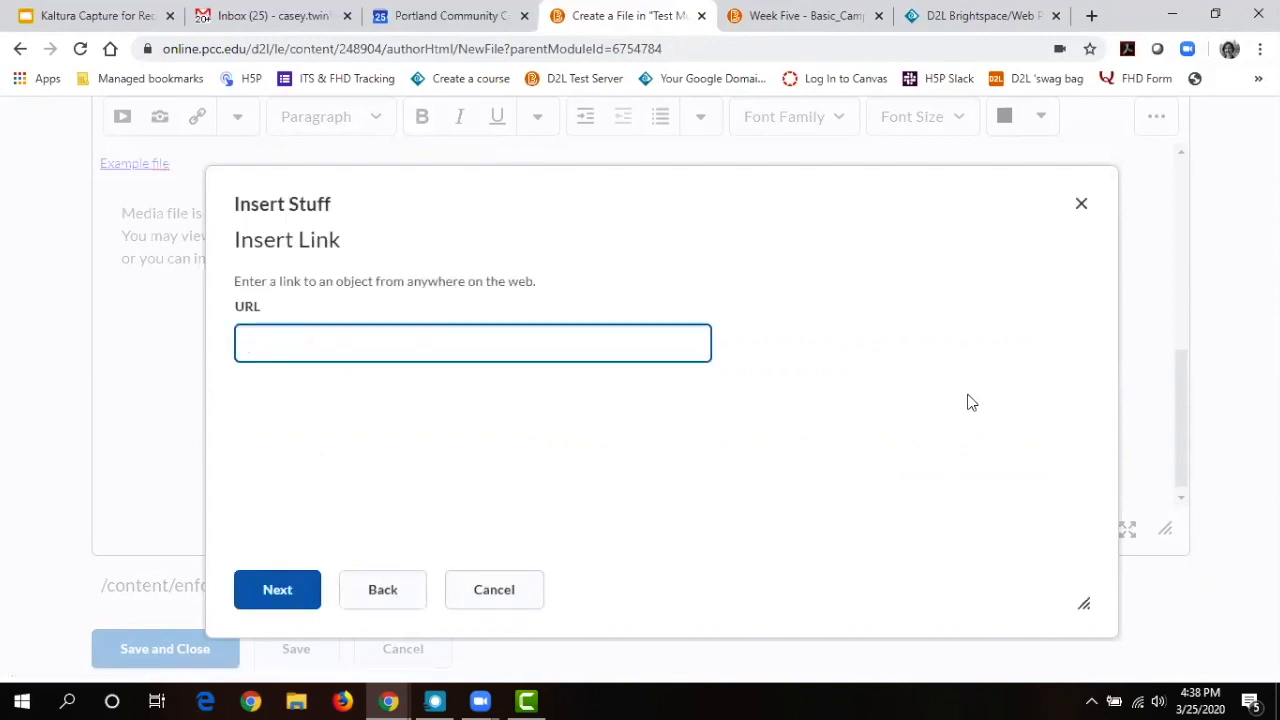
left_click(951, 14)
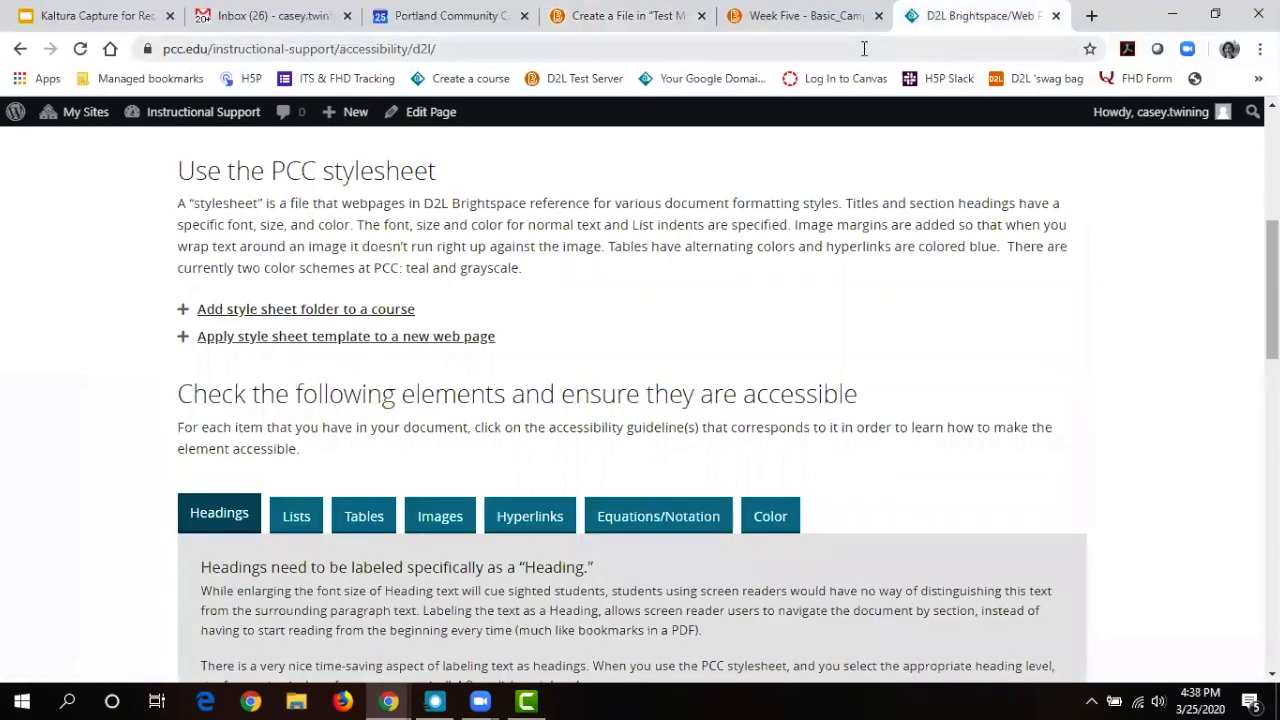
left_click(864, 48)
key("ctrl+c")
left_click(777, 12)
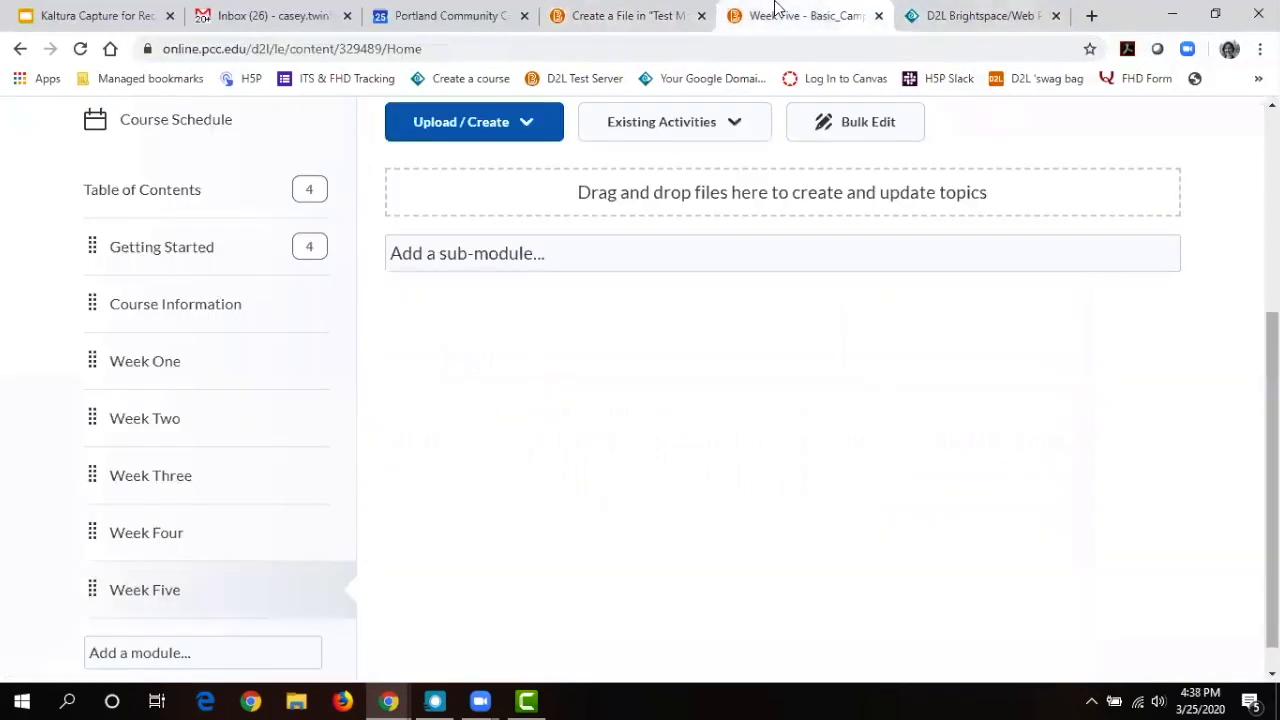
left_click(694, 12)
key("ctrl+v")
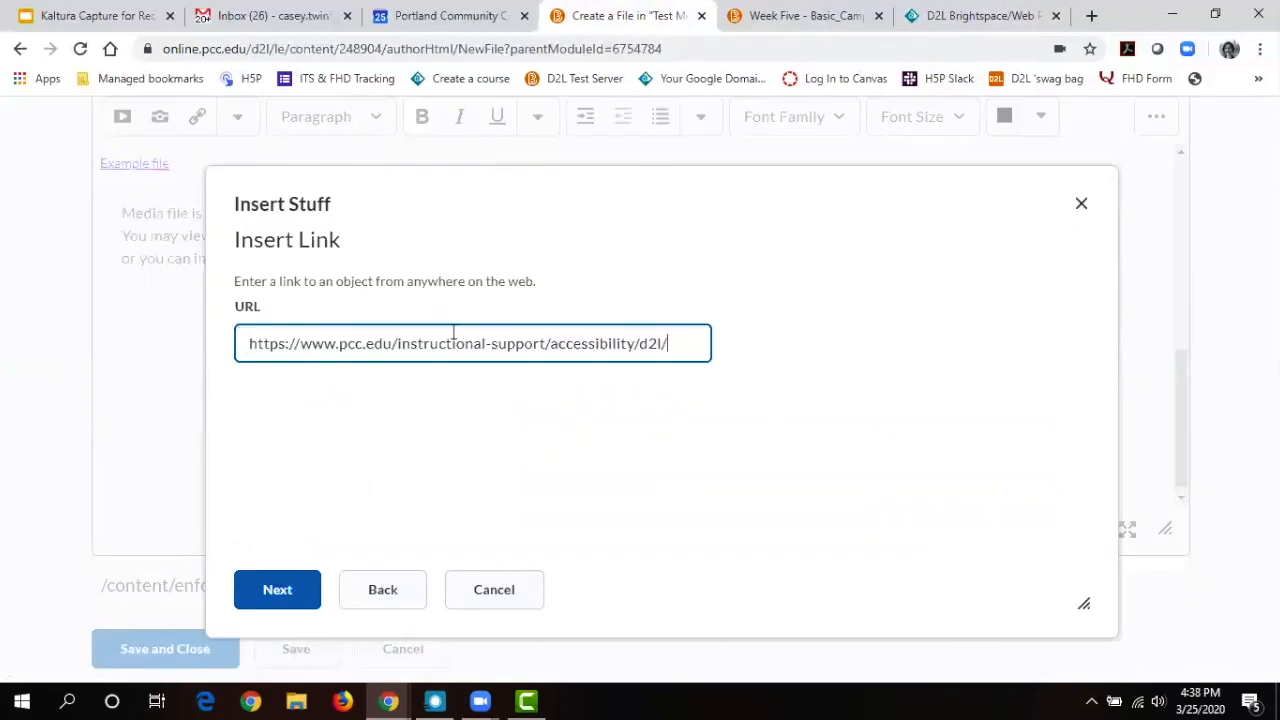
key("Tab")
key("Return")
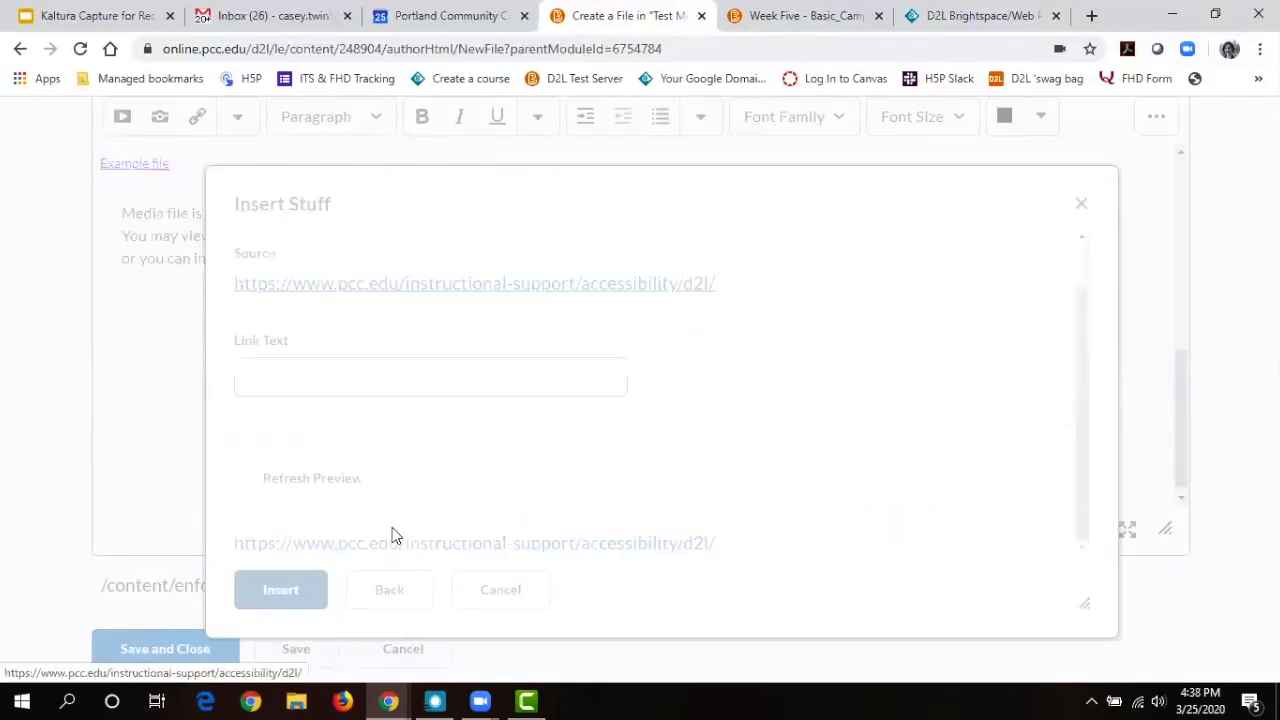
Set the link text to "Accessibility Page" and insert the link into the page.
left_click(350, 372)
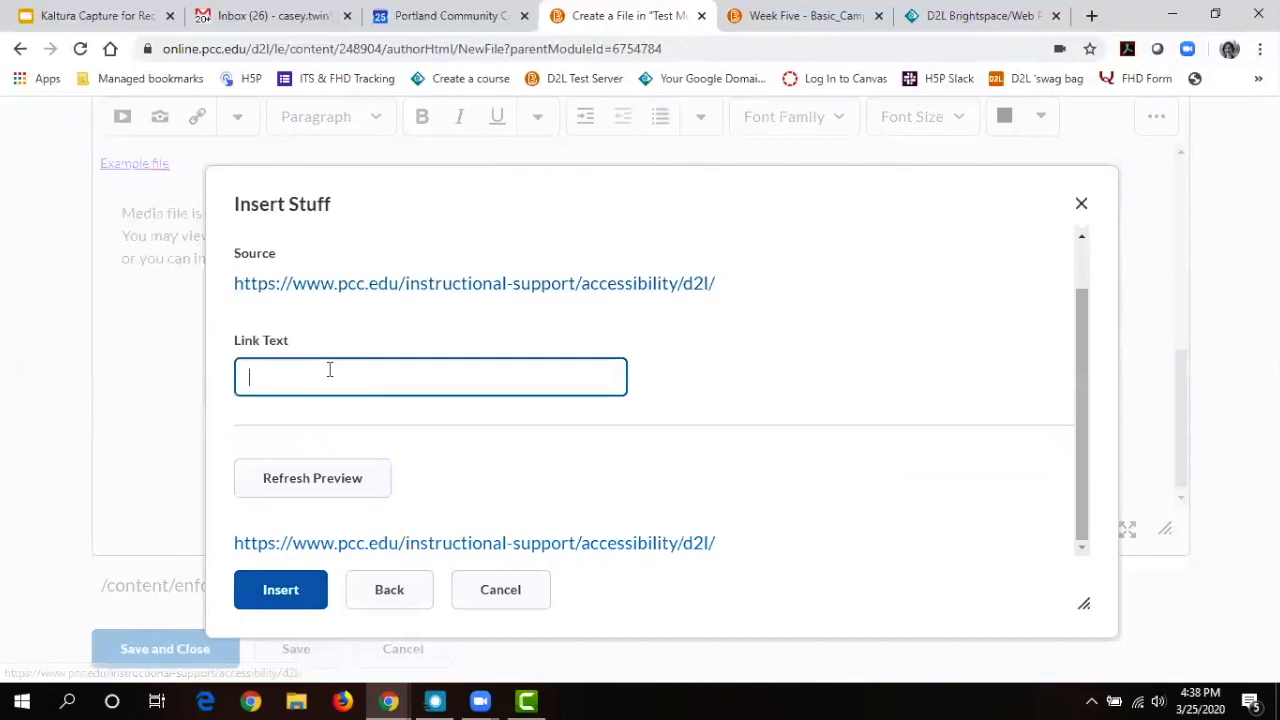
type("Accessibility Page")
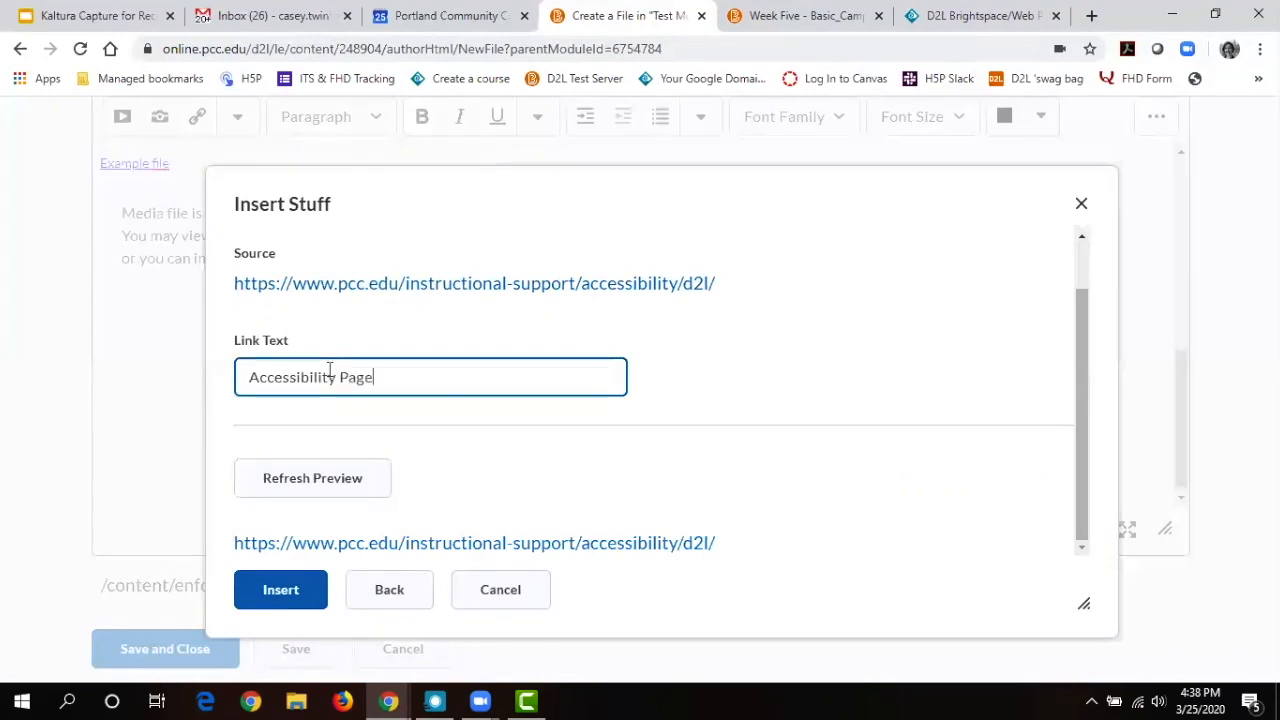
left_click(270, 572)
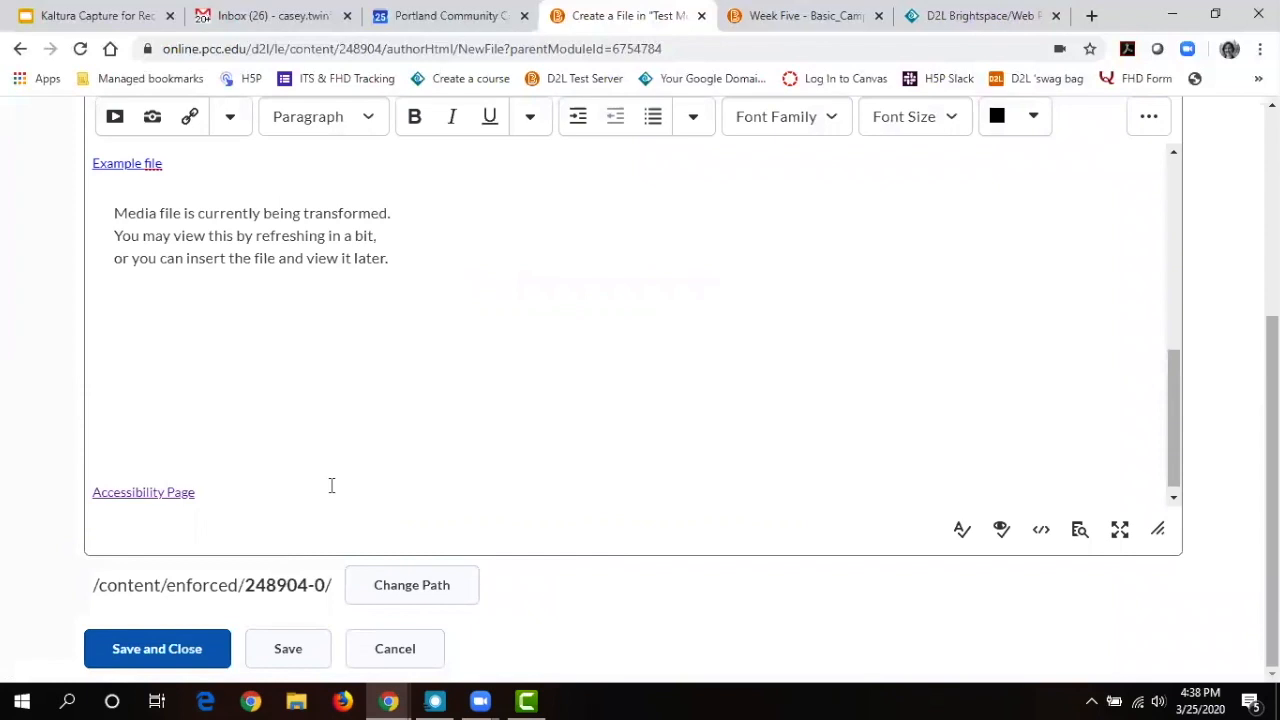
Start a new line below the Accessibility Page link and bring up the Insert Stuff choices that include Enter Embed Code.
key("Return")
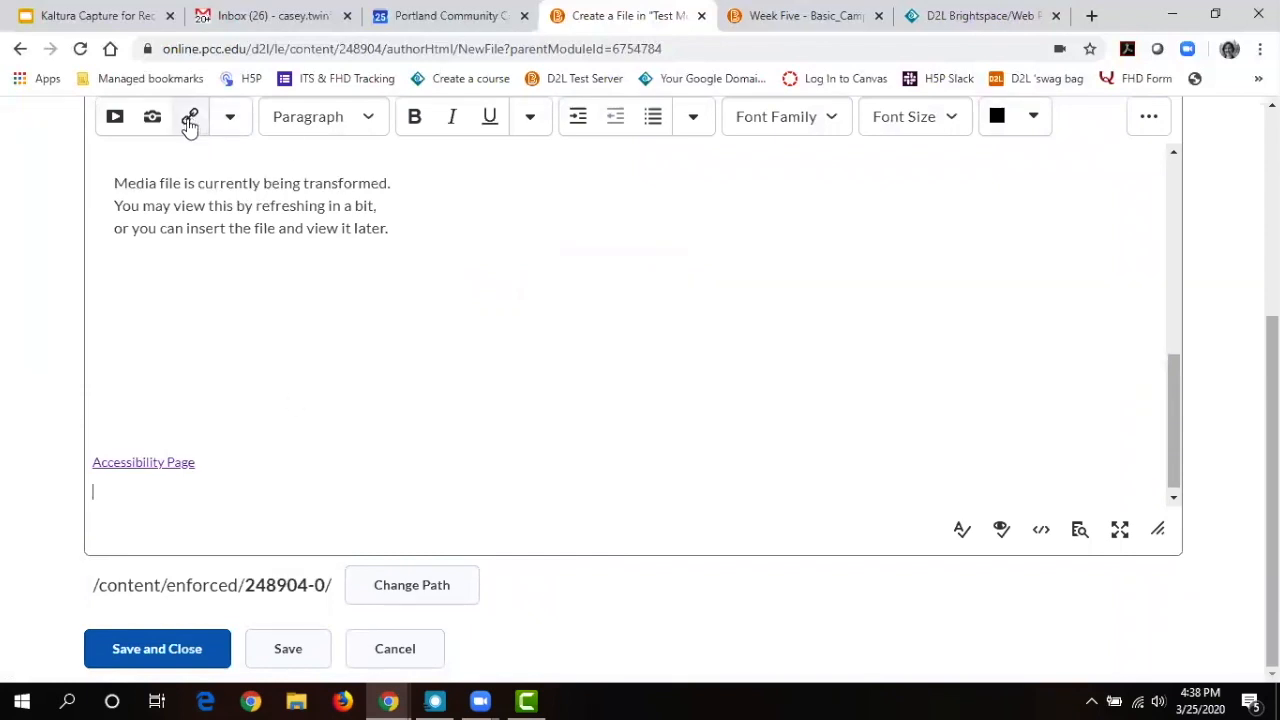
left_click(115, 118)
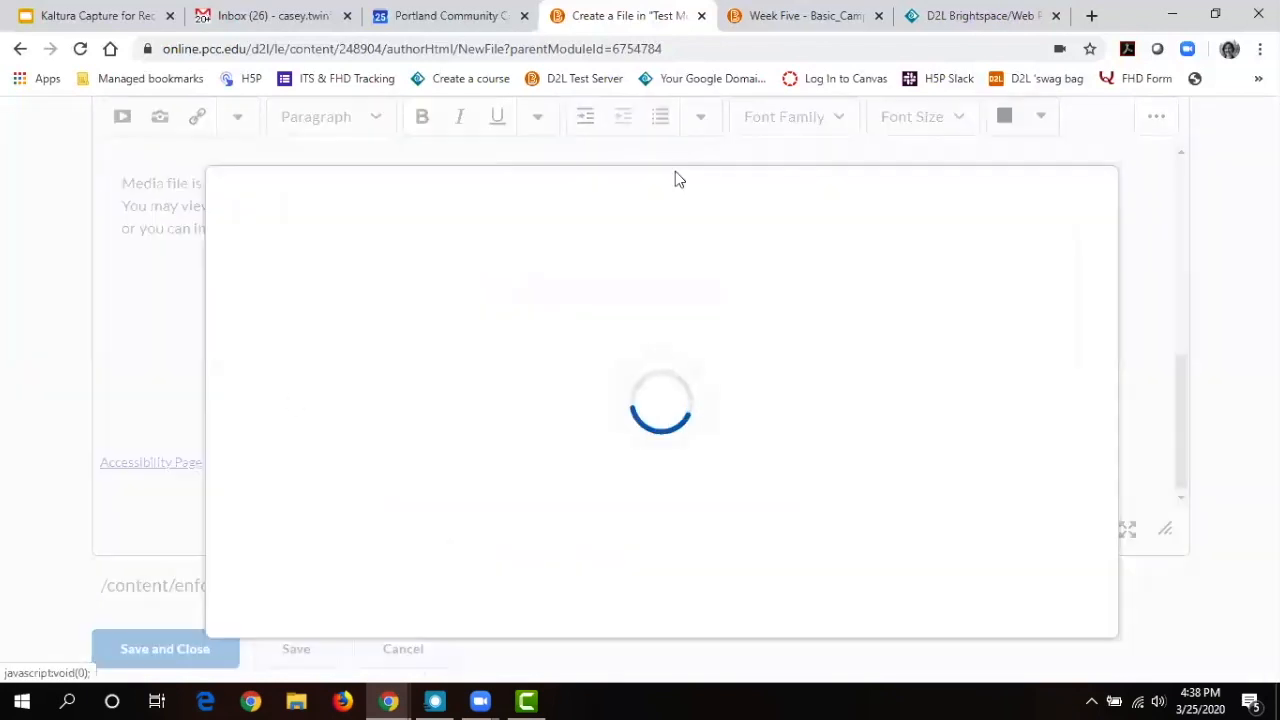
left_click_drag(1073, 329, 1073, 491)
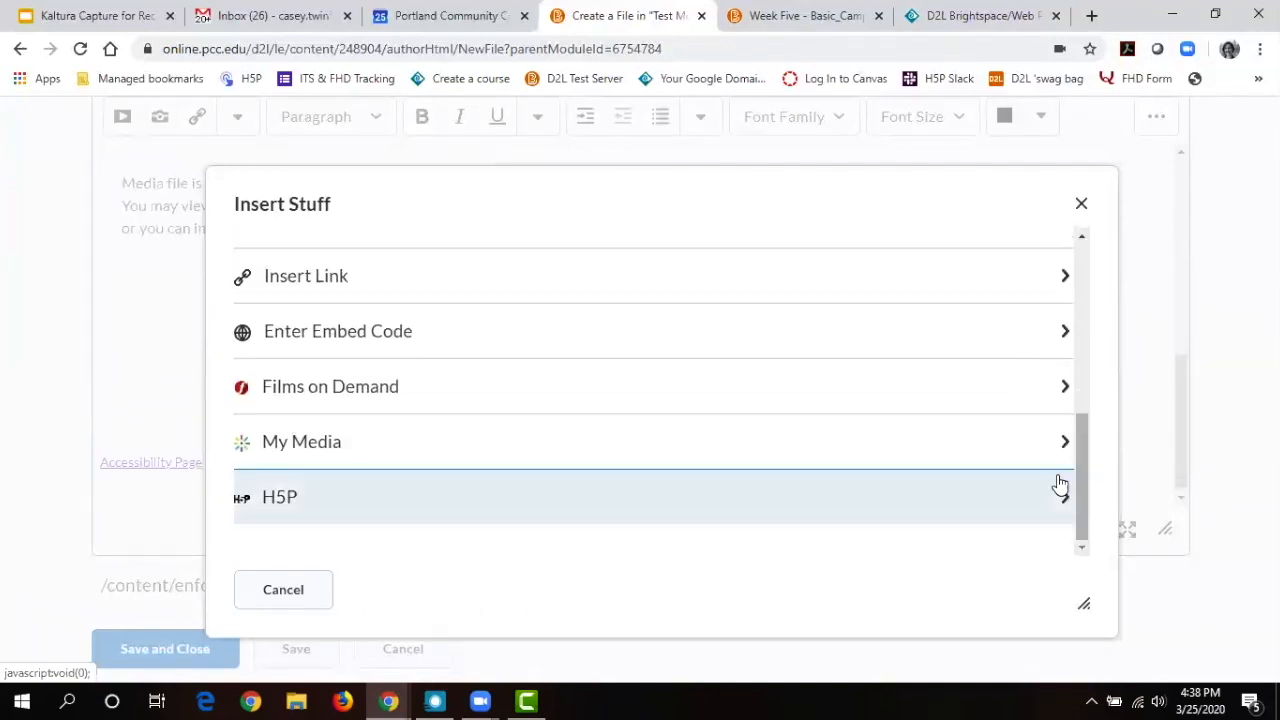
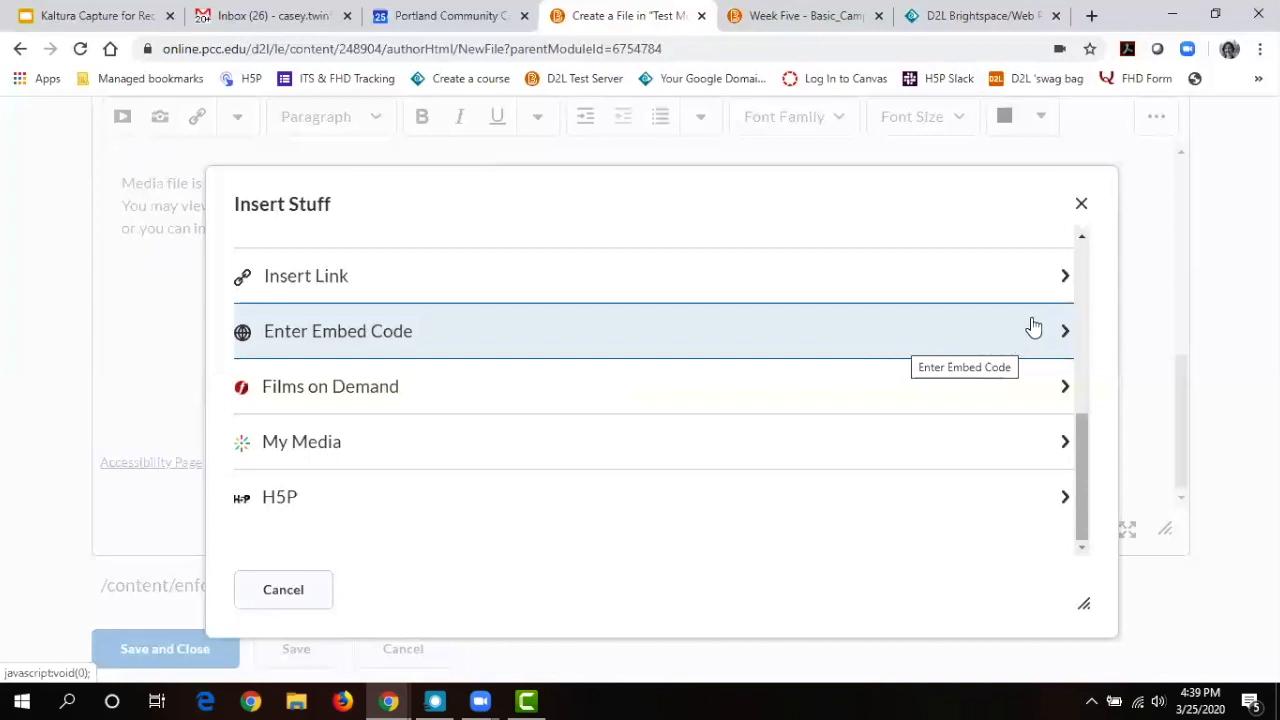
Open youtube.com in a new browser tab.
left_click(1091, 15)
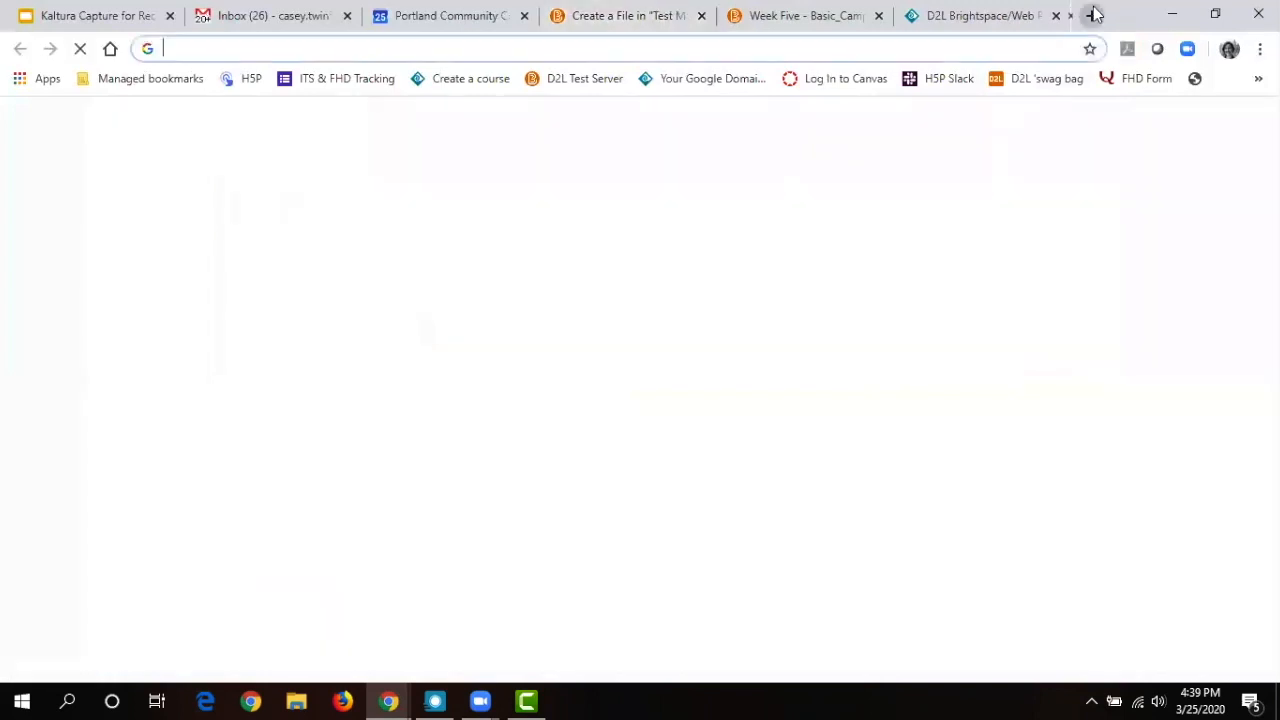
type("youtube.")
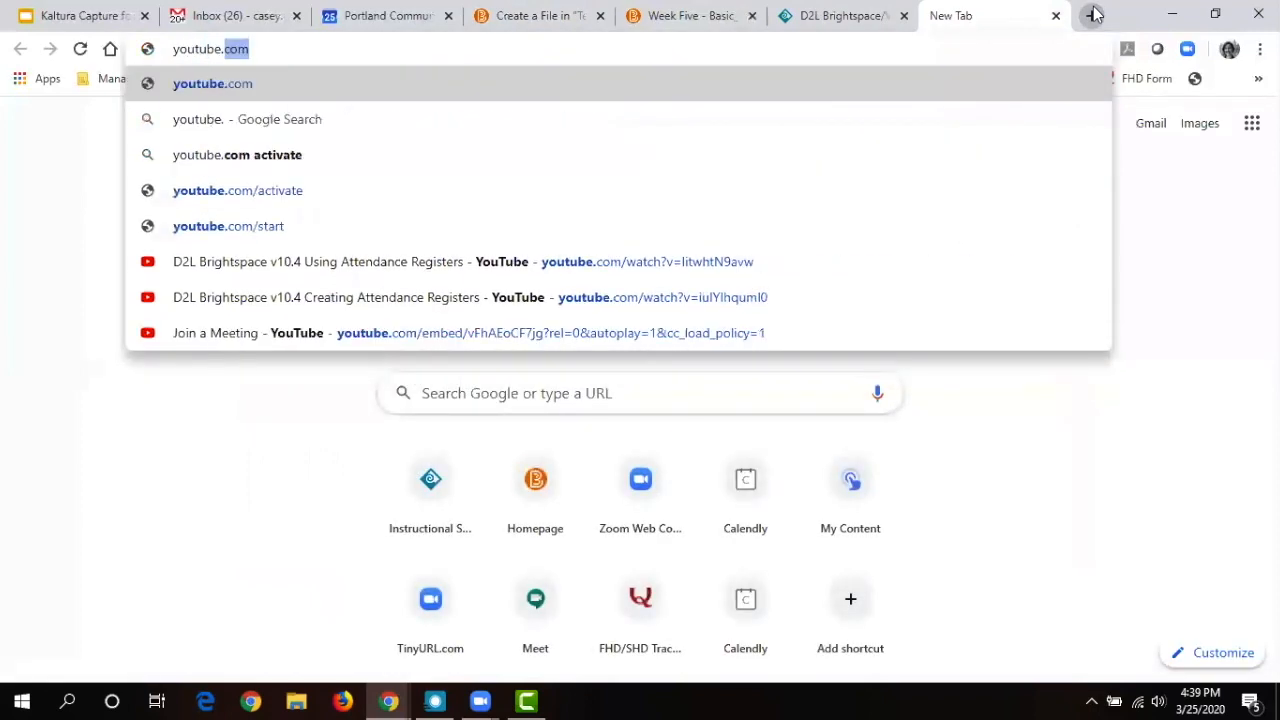
type("com")
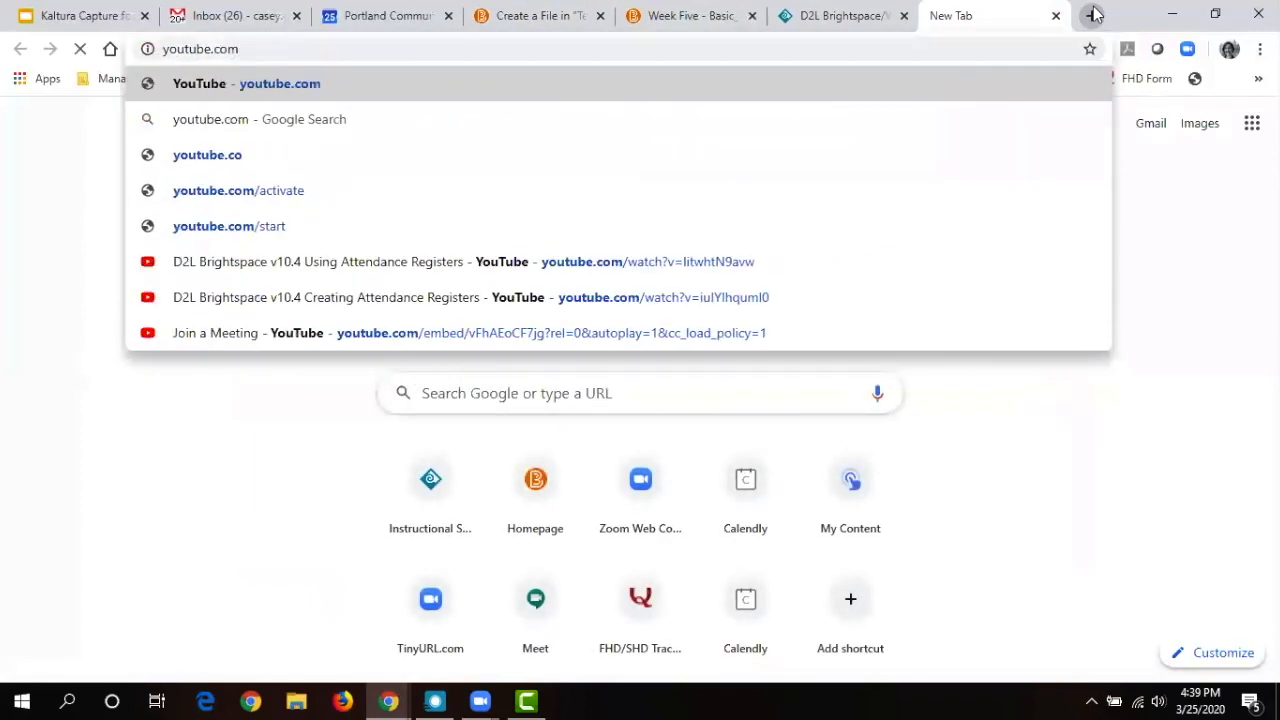
key("Return")
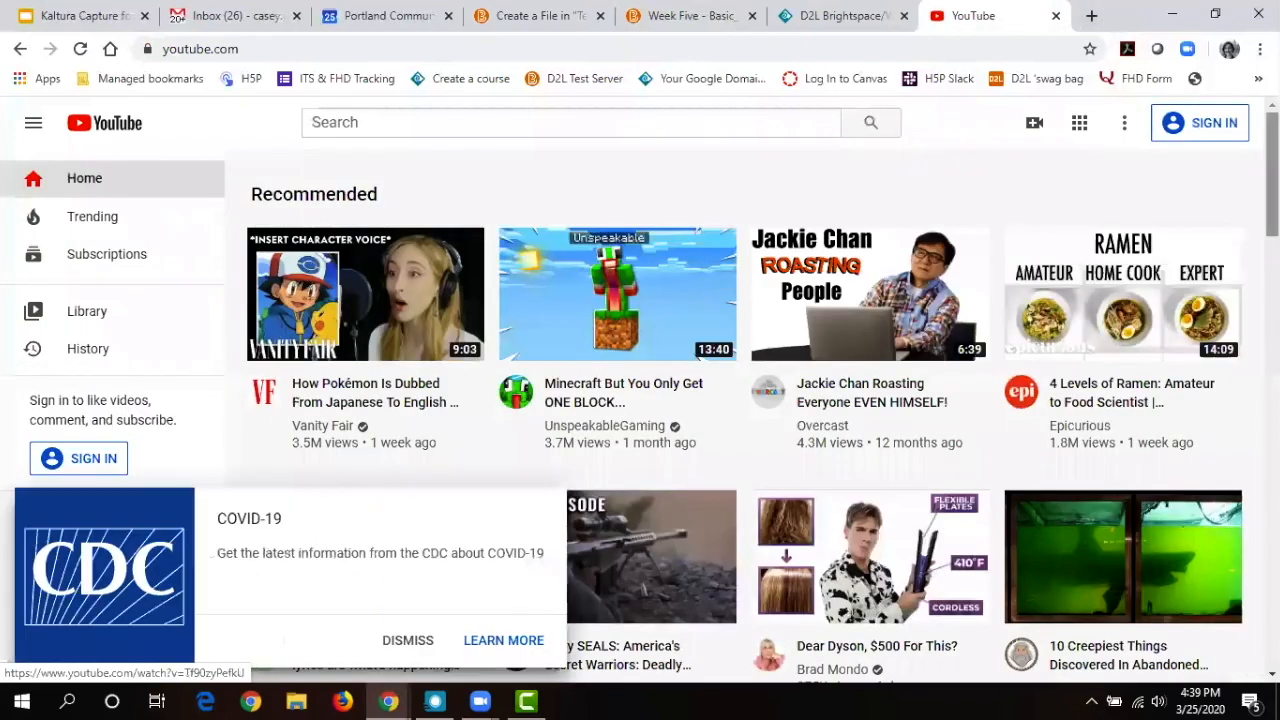
Open the YouTube video "Navy SEALS: America's Secret Warriors: Deadly Marksmen", pause it and bring up its sharing options.
scroll(672, 299, "down", 3)
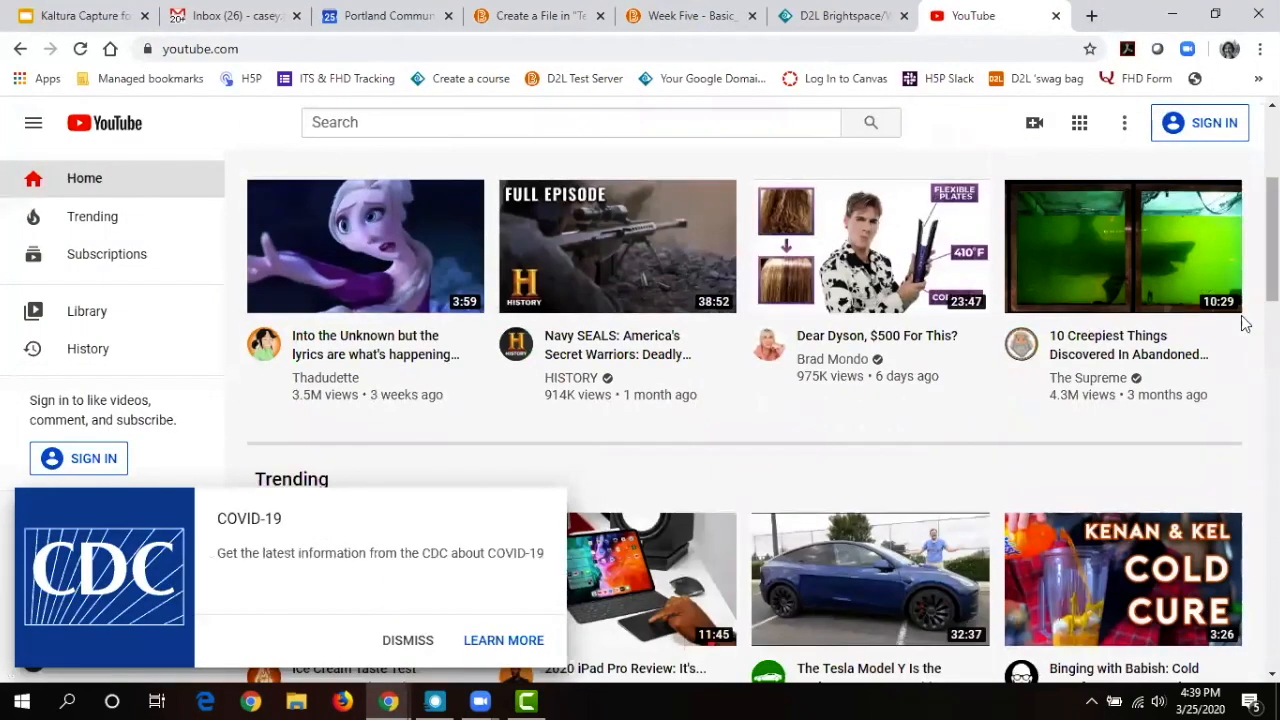
left_click(600, 354)
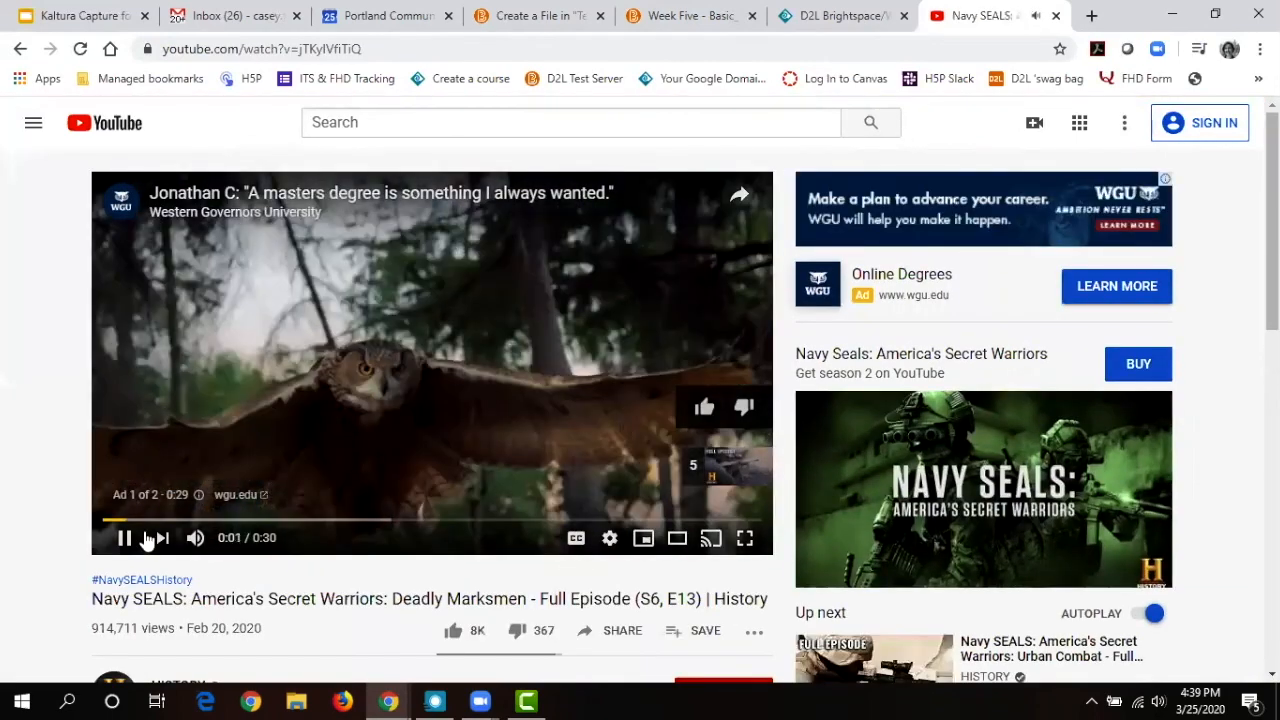
left_click(124, 538)
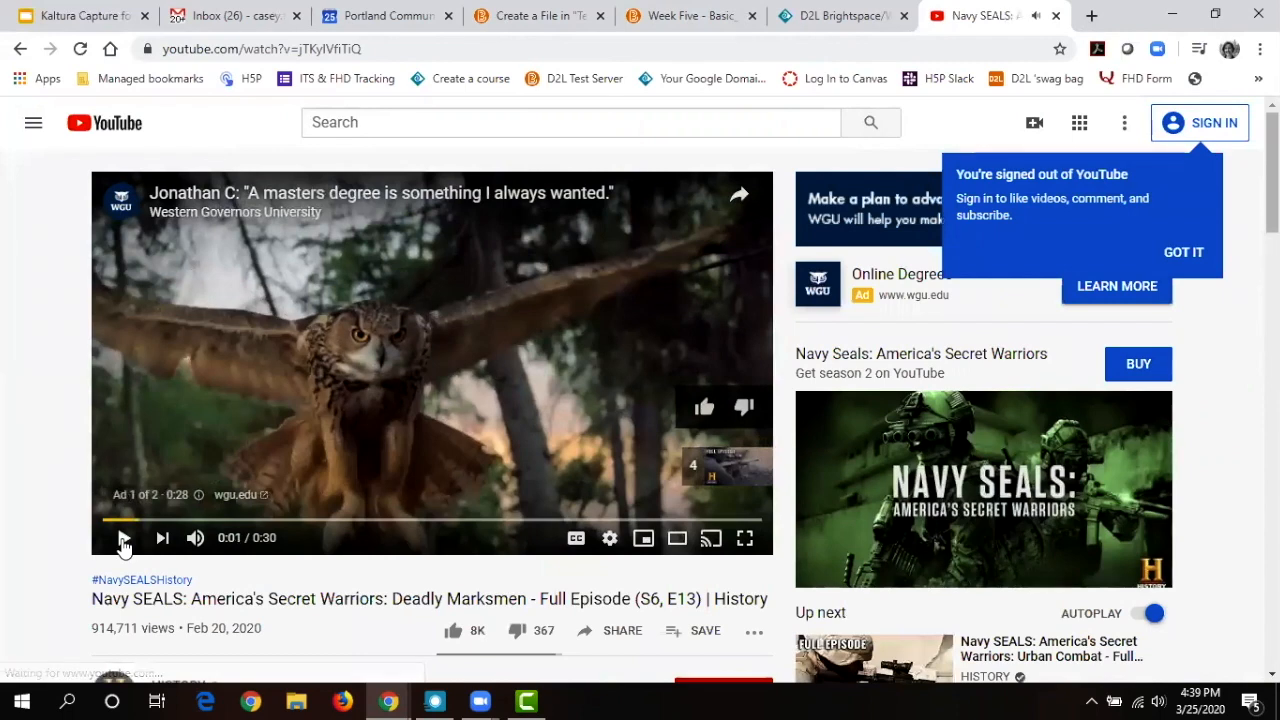
scroll(641, 344, "down", 3)
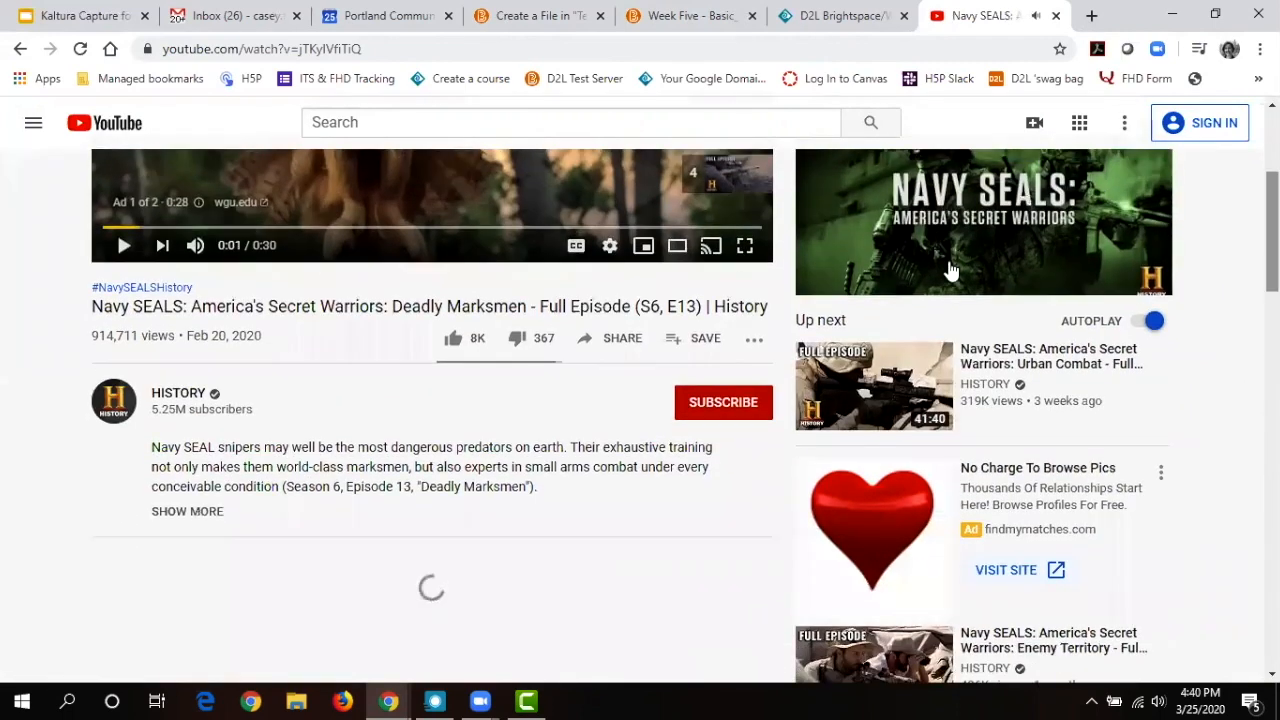
left_click(640, 340)
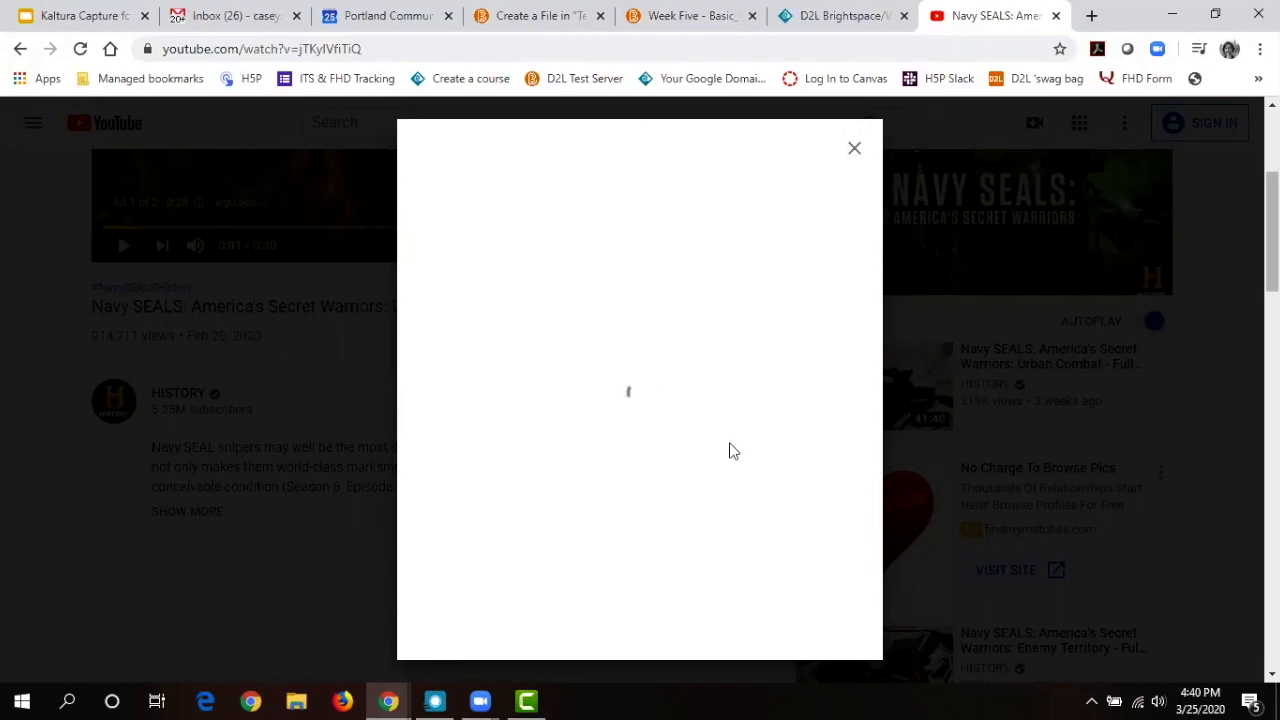
left_click(687, 18)
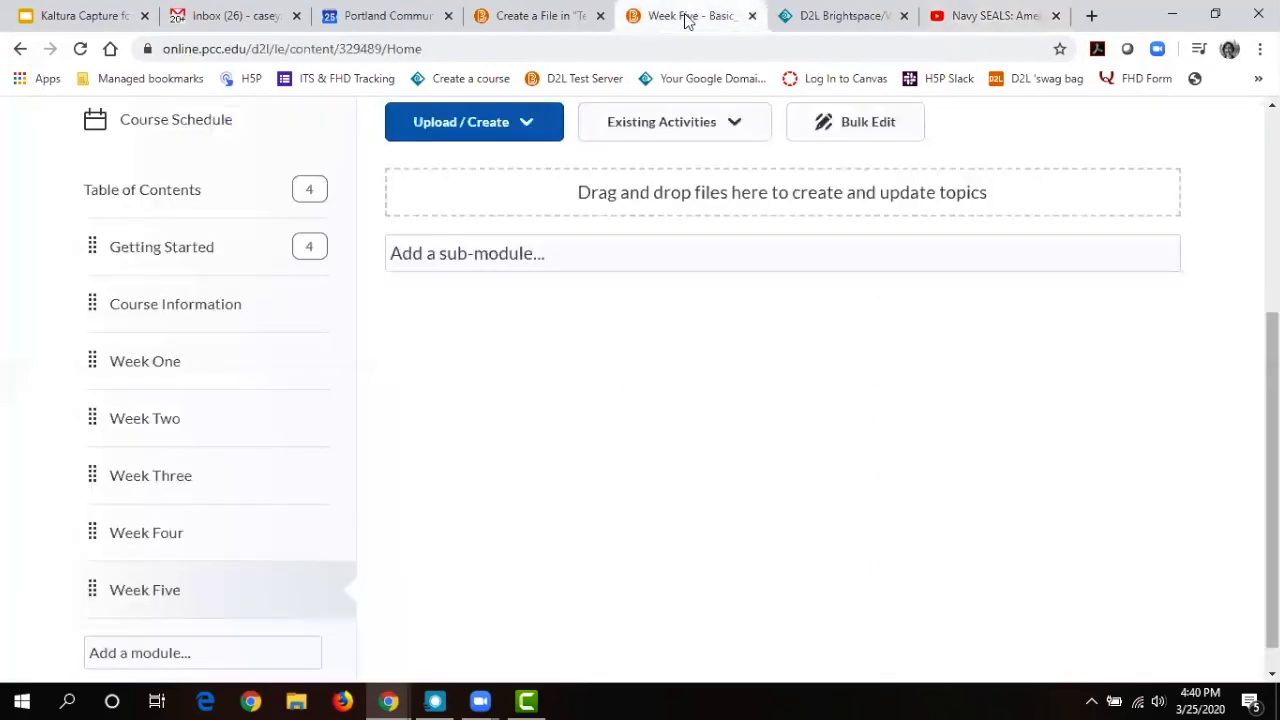
left_click(566, 12)
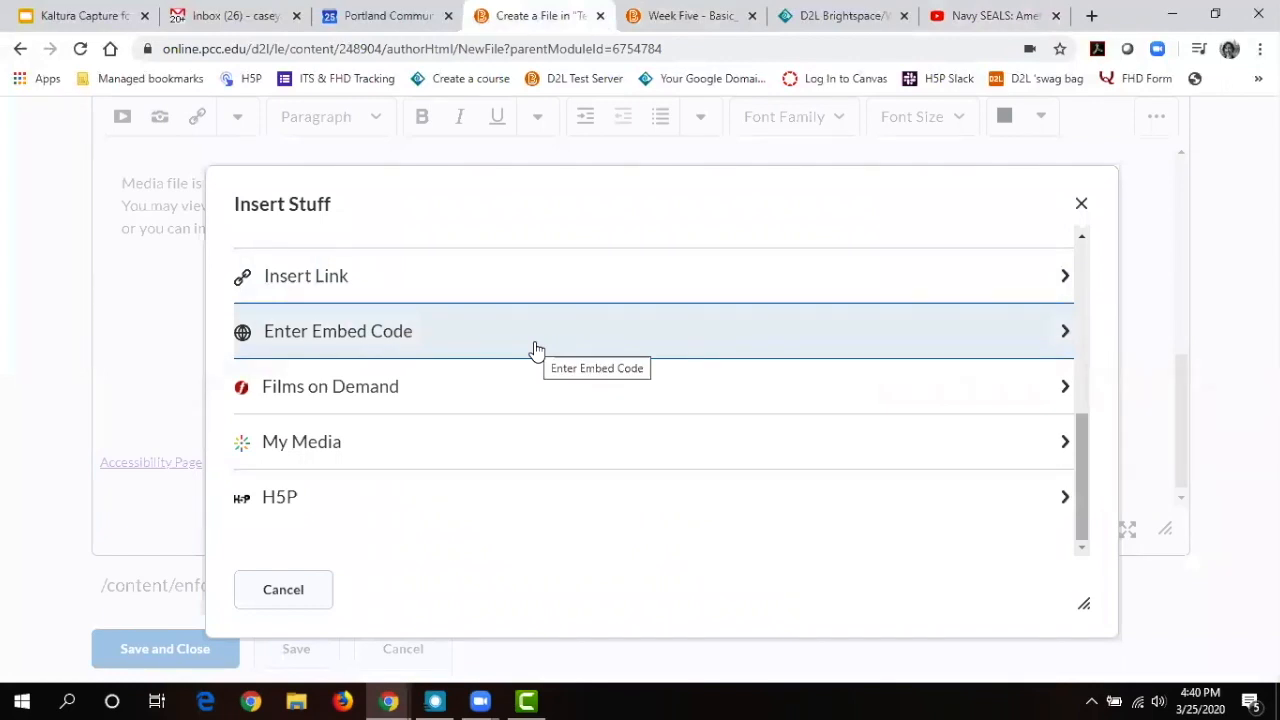
left_click(1000, 15)
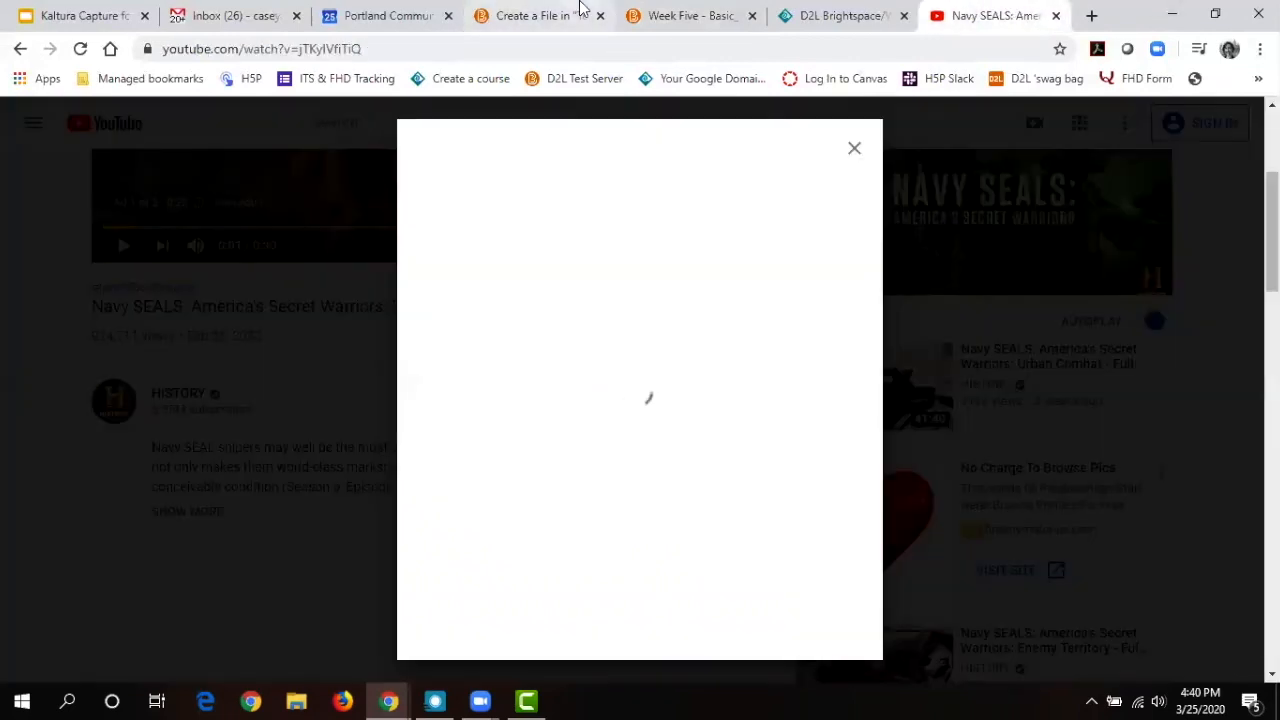
left_click(541, 12)
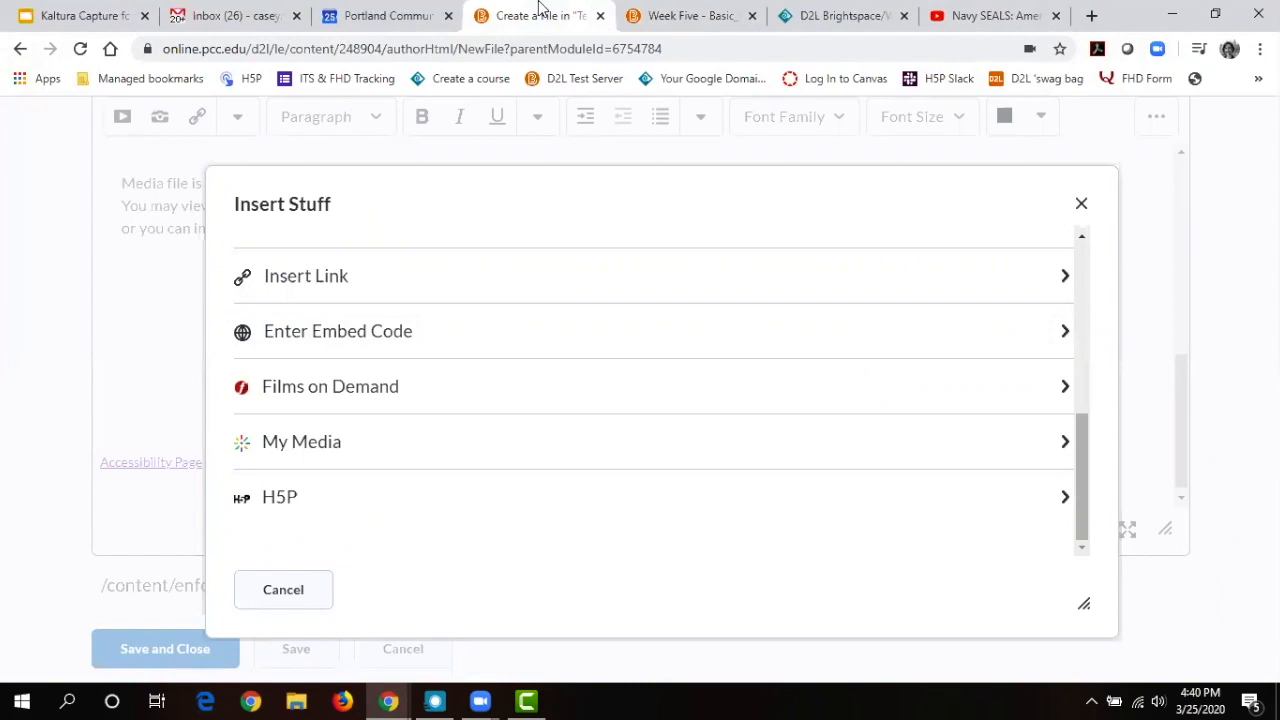
left_click(1005, 15)
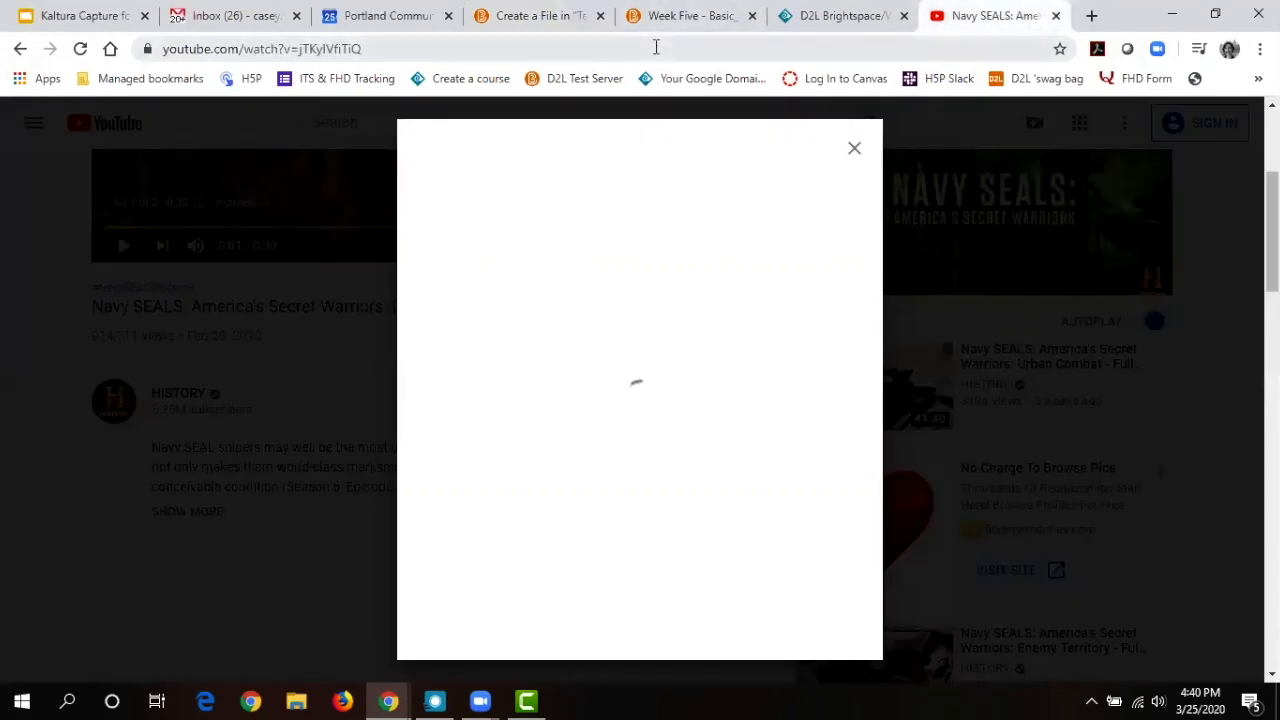
left_click(656, 47)
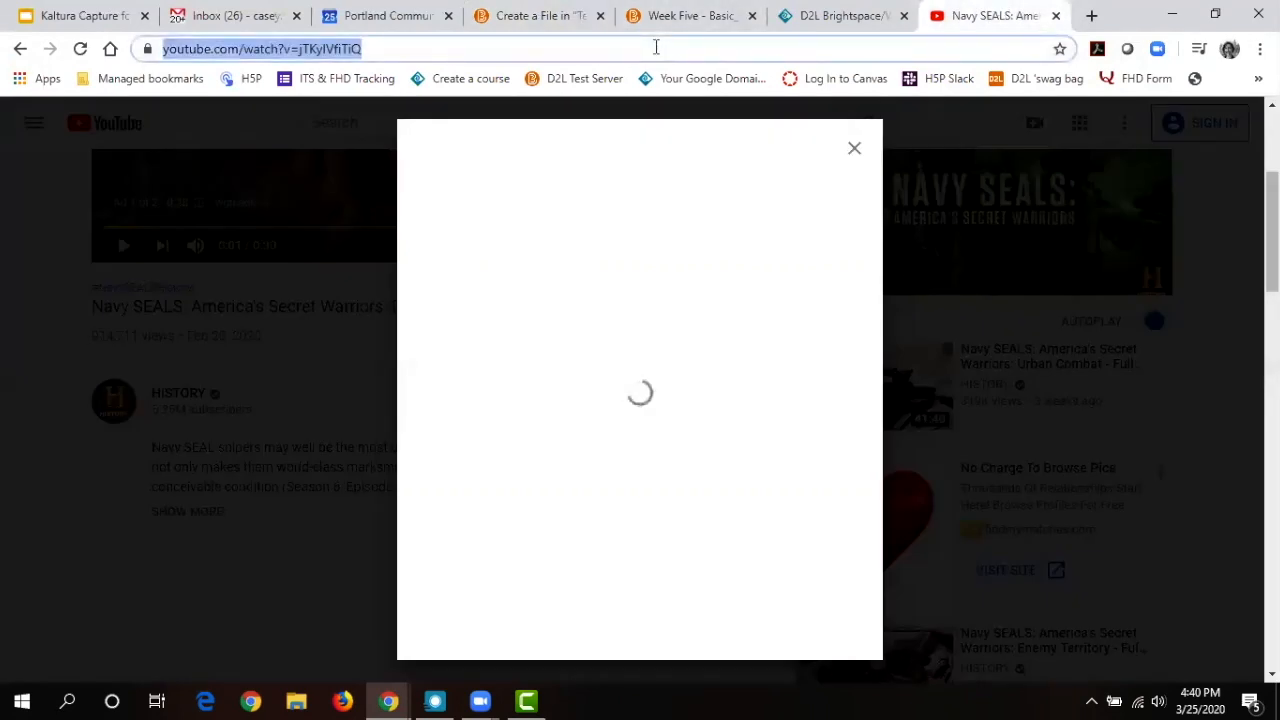
Look at the Enter Embed Code form in Insert Stuff, return to the choices and open My Media.
left_click(543, 13)
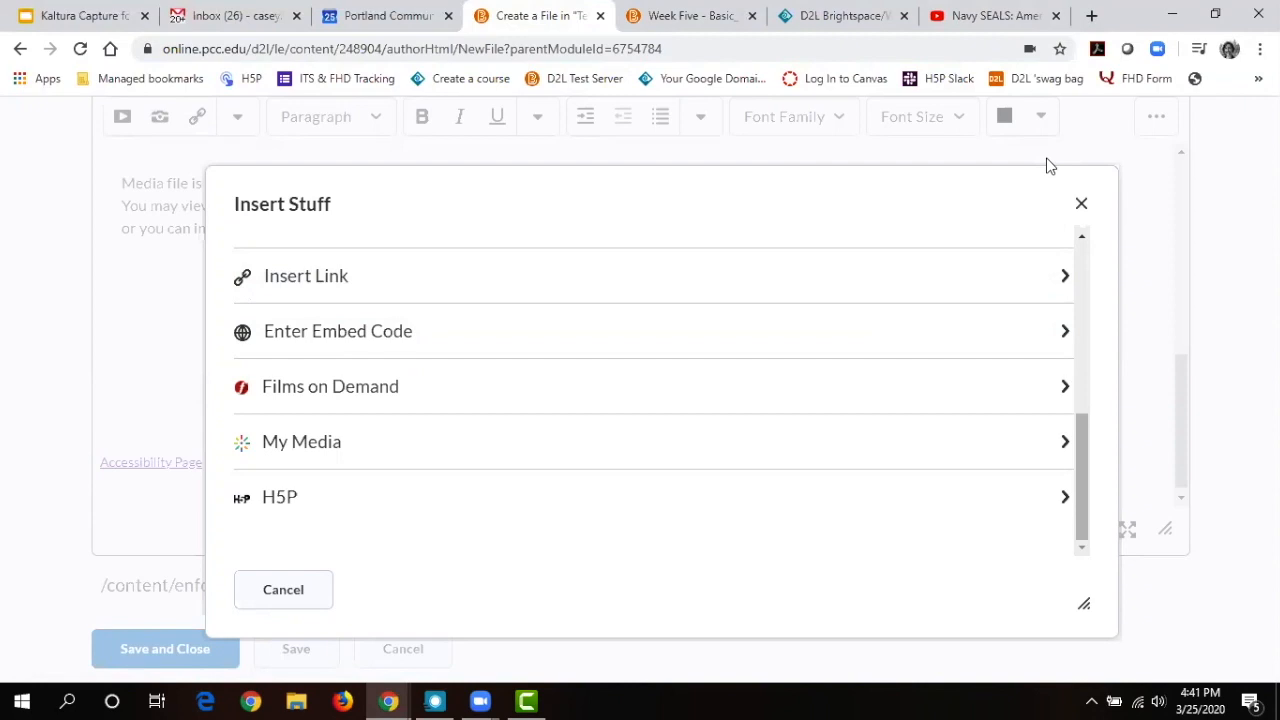
left_click(1003, 331)
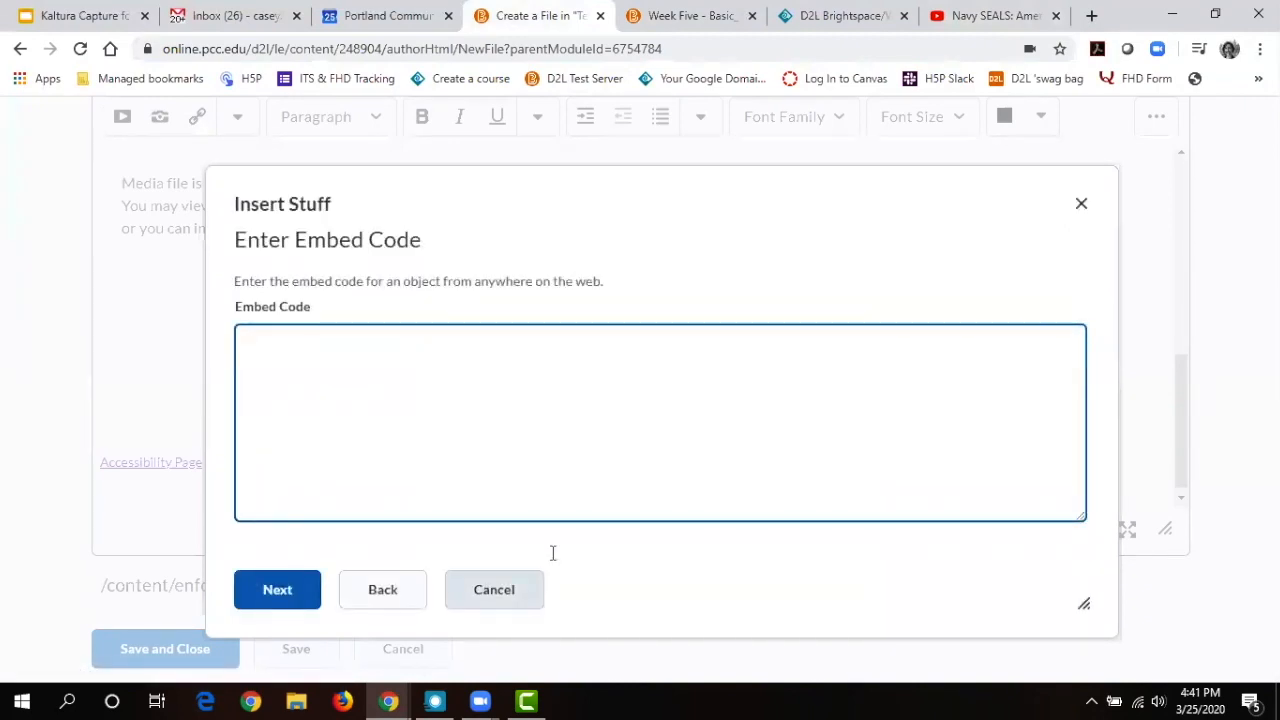
left_click(383, 590)
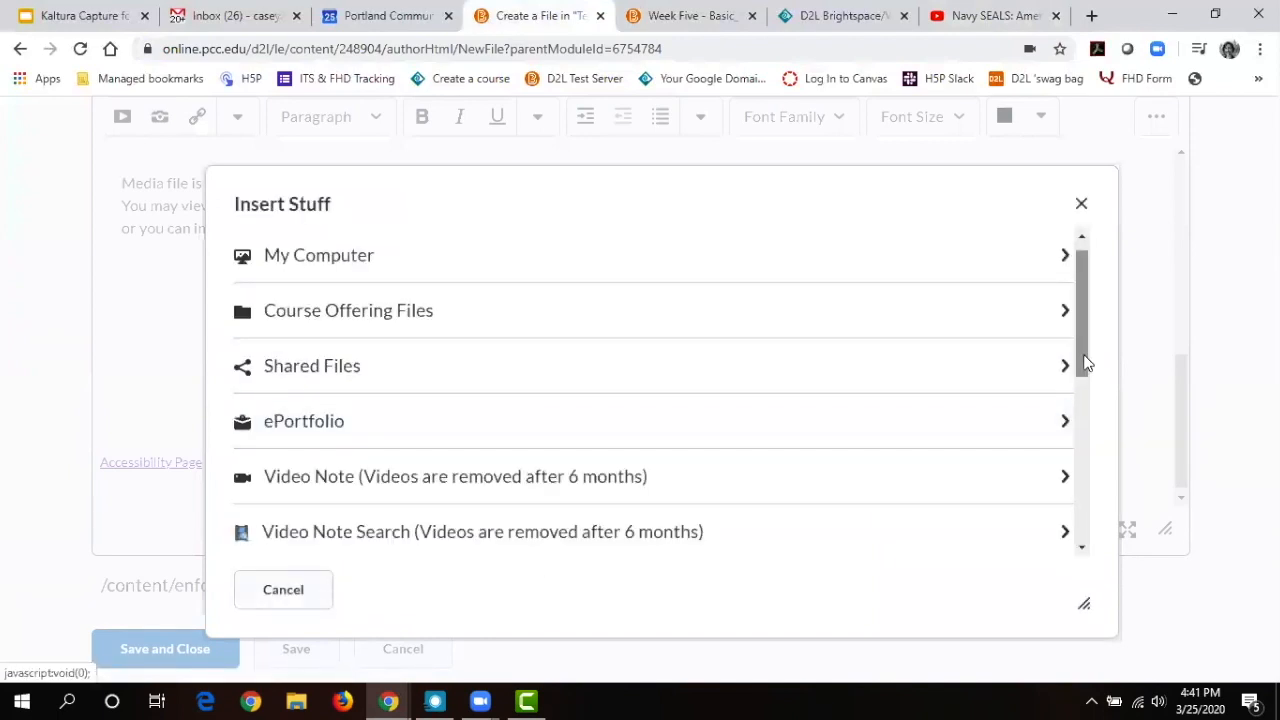
left_click_drag(1078, 367, 1077, 523)
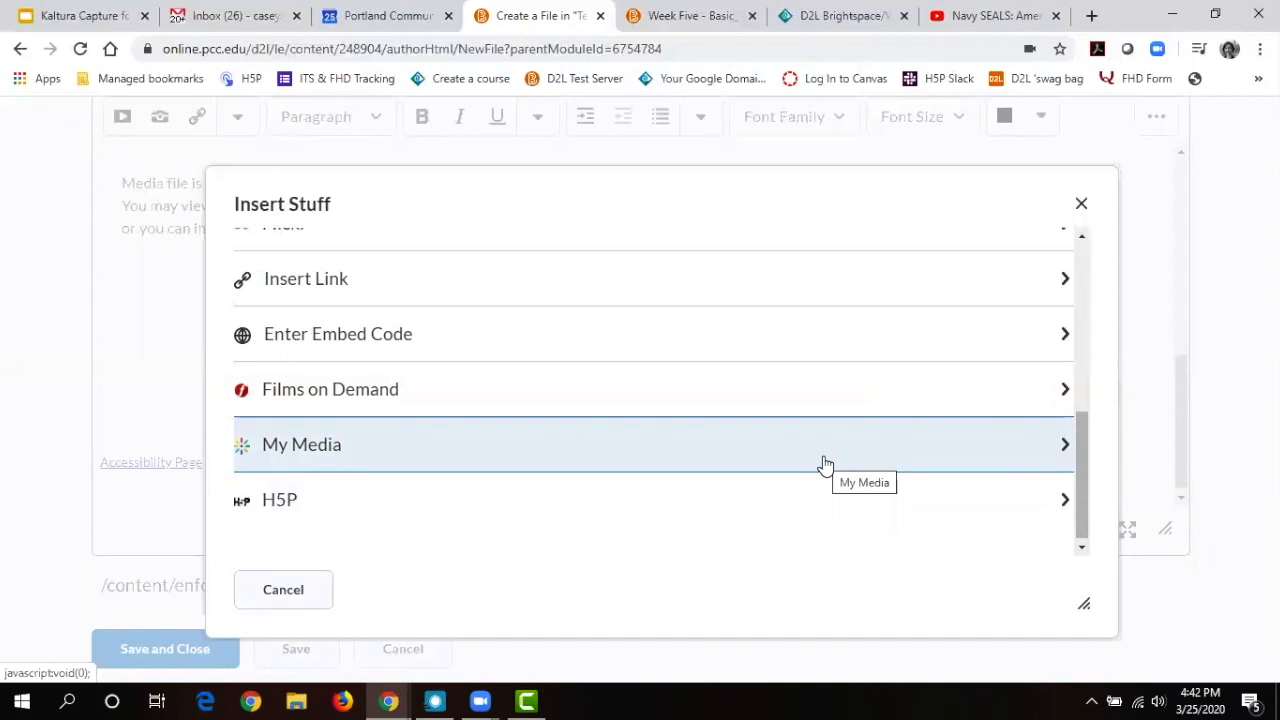
left_click(824, 464)
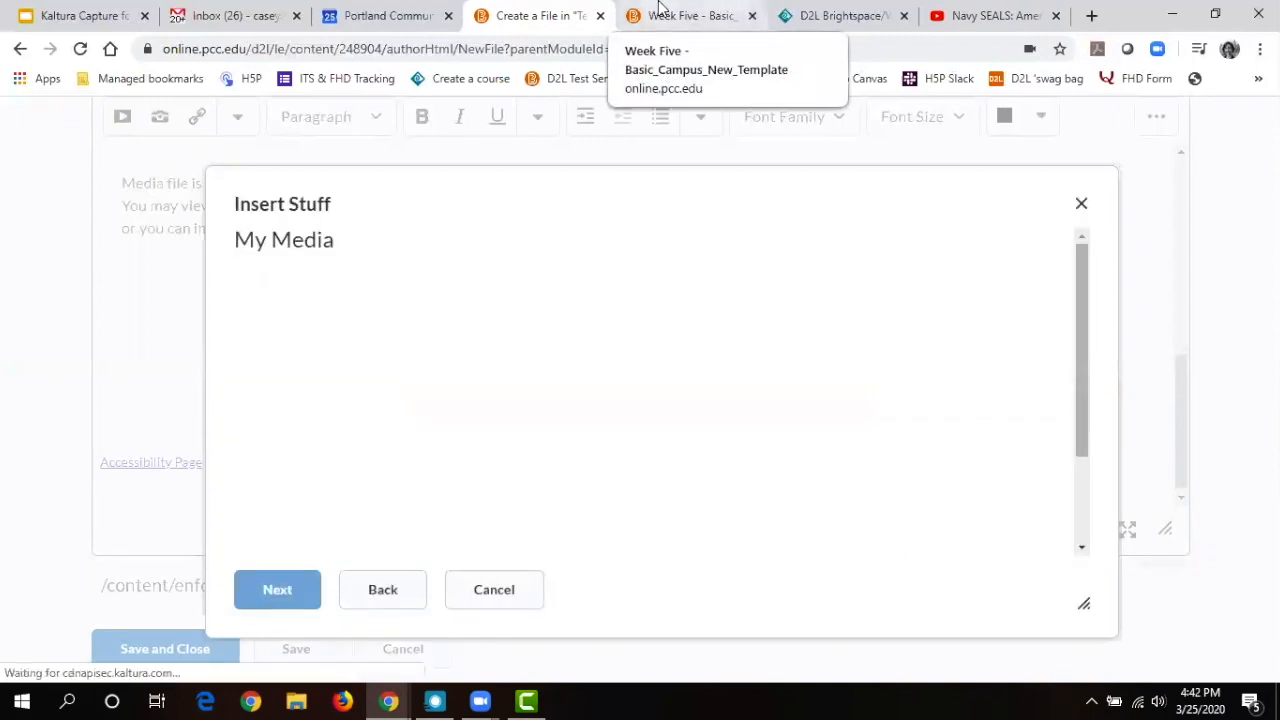
Go from the Week Five tab to the Portland Community College homepage and open My Media there.
left_click(660, 10)
scroll(640, 400, "up", 4)
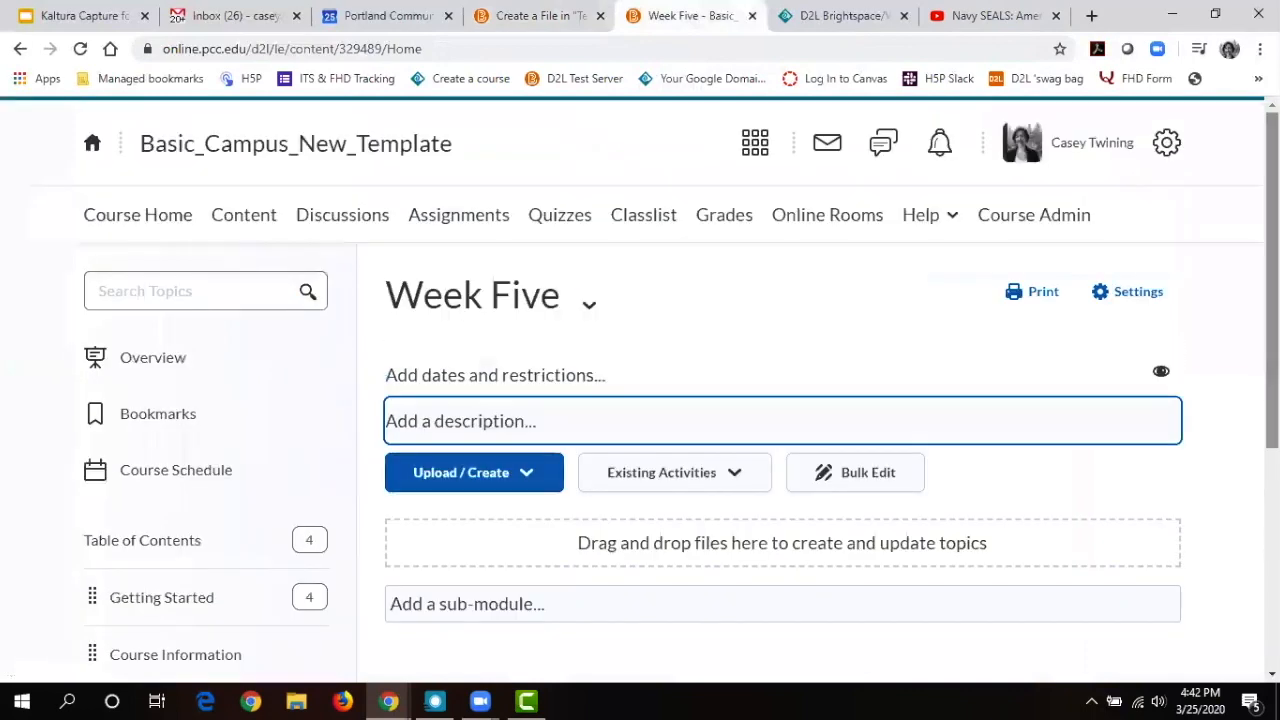
left_click(93, 146)
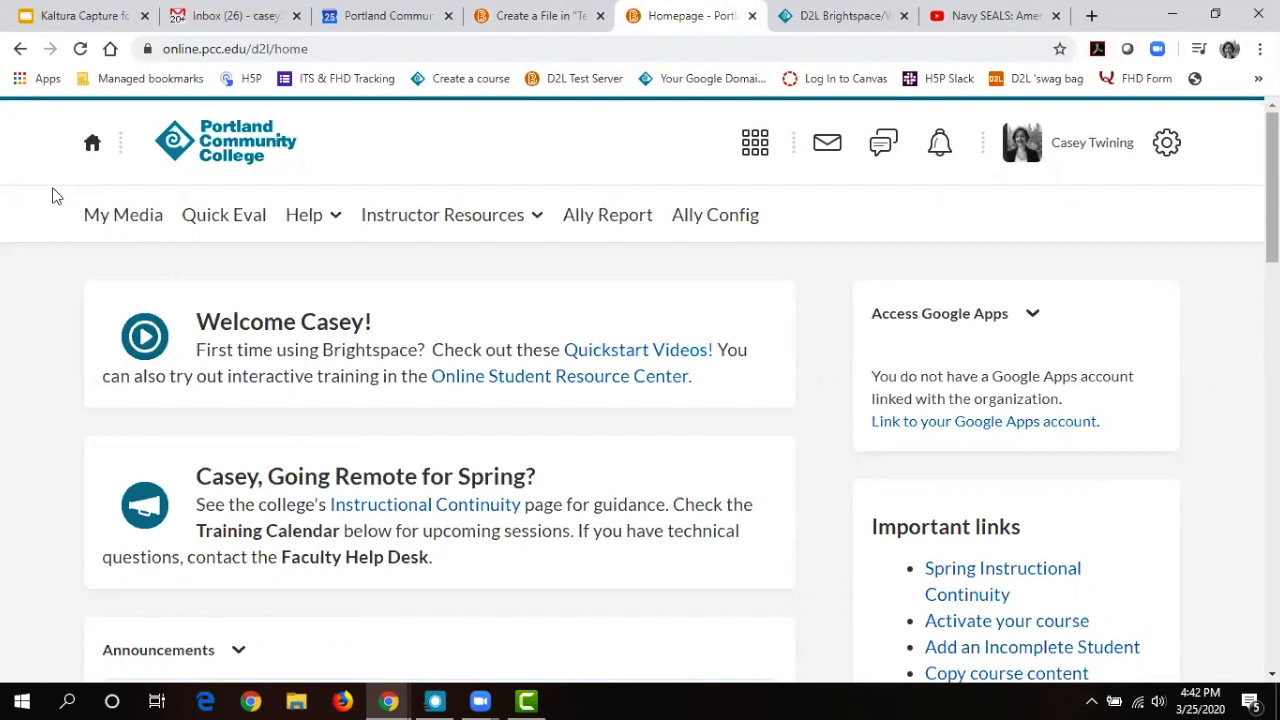
left_click(117, 222)
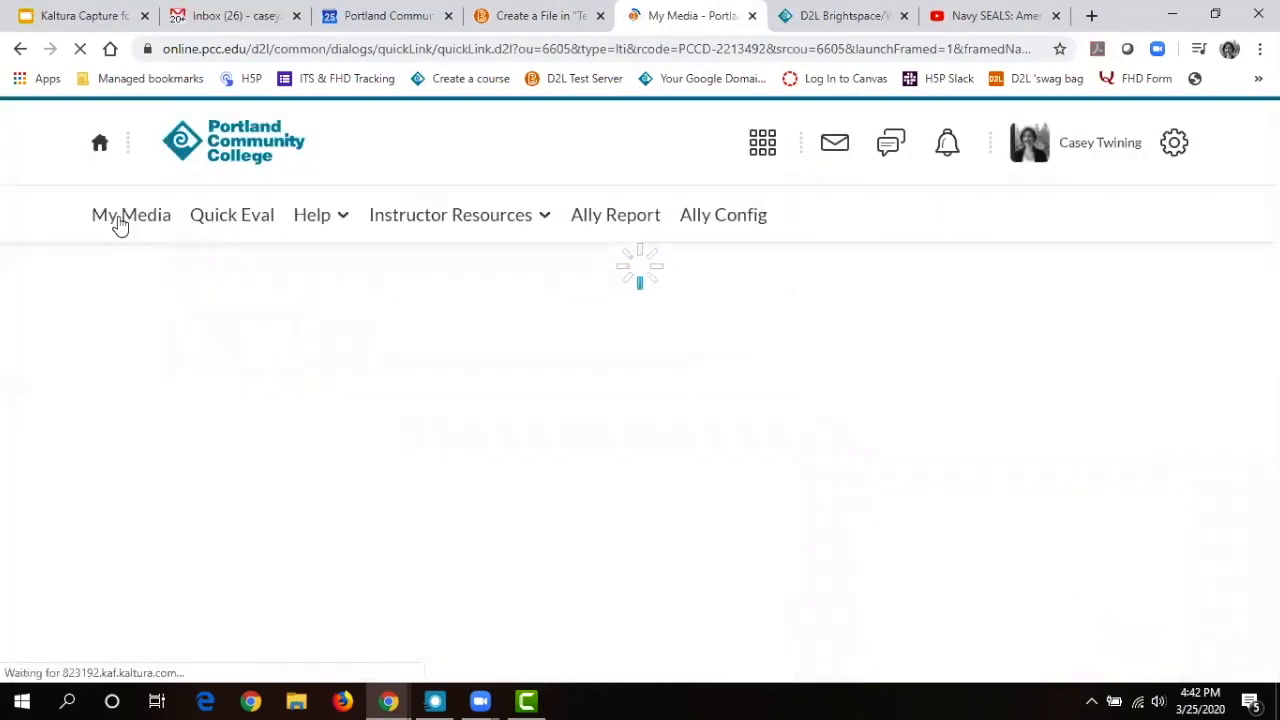
Try to embed the most recently created My Media video in the page being edited.
left_click(517, 8)
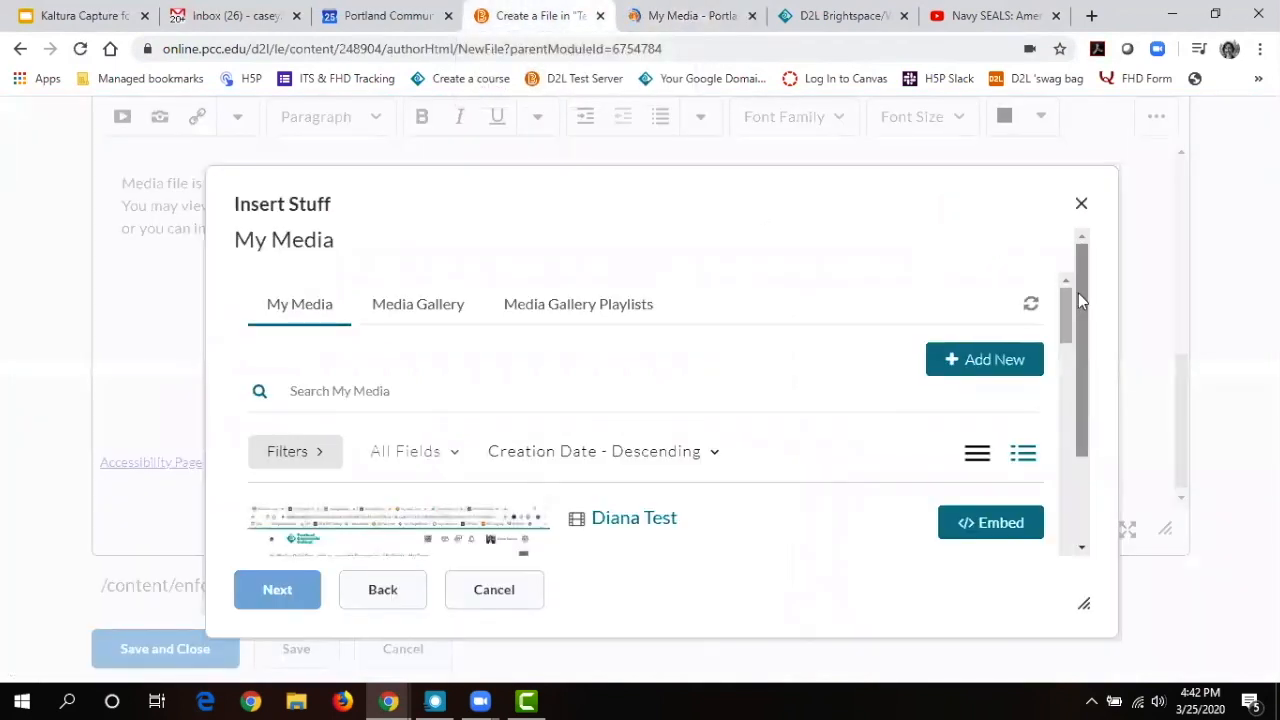
left_click_drag(1078, 293, 1083, 423)
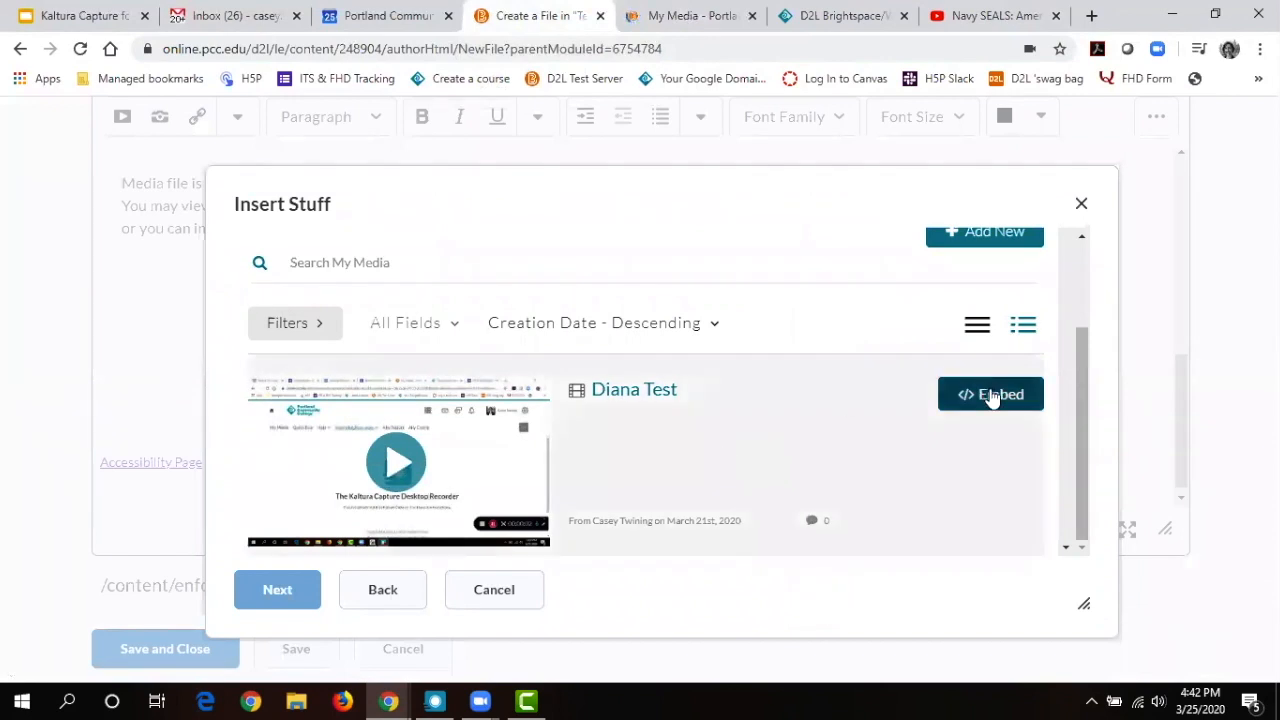
left_click(990, 396)
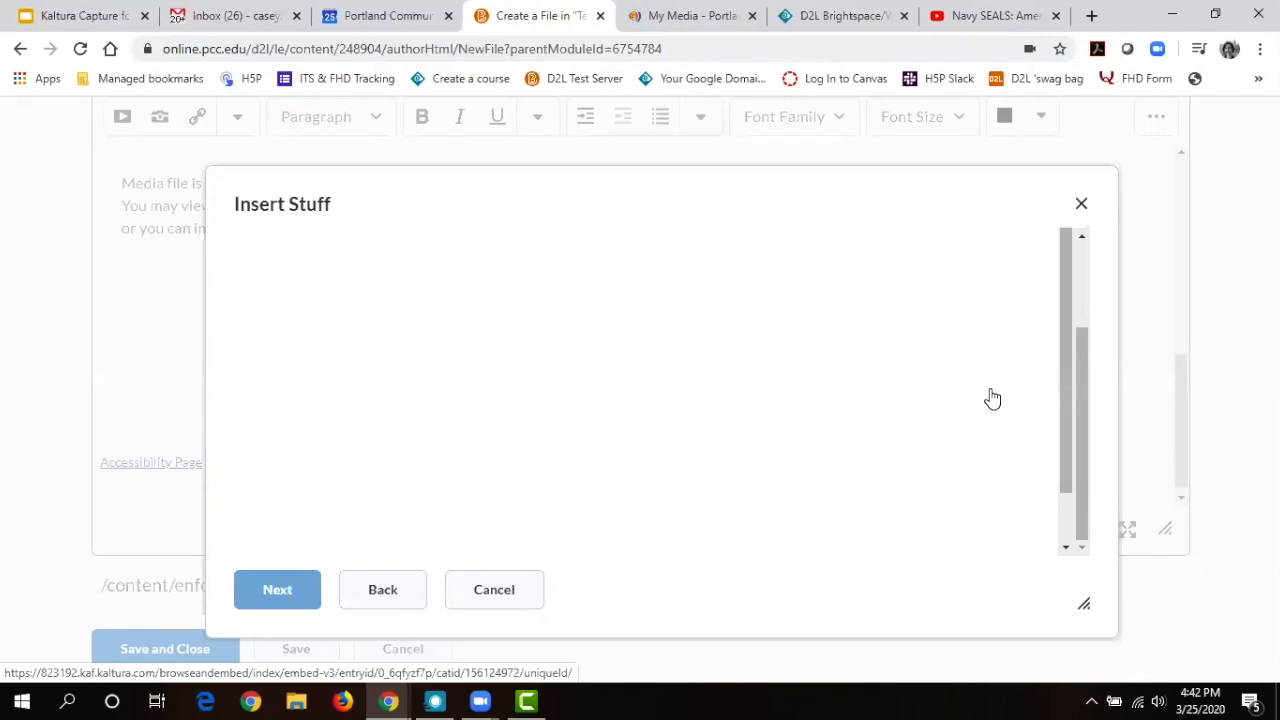
Check the My Media browser tab and close the YouTube tab.
left_click(693, 12)
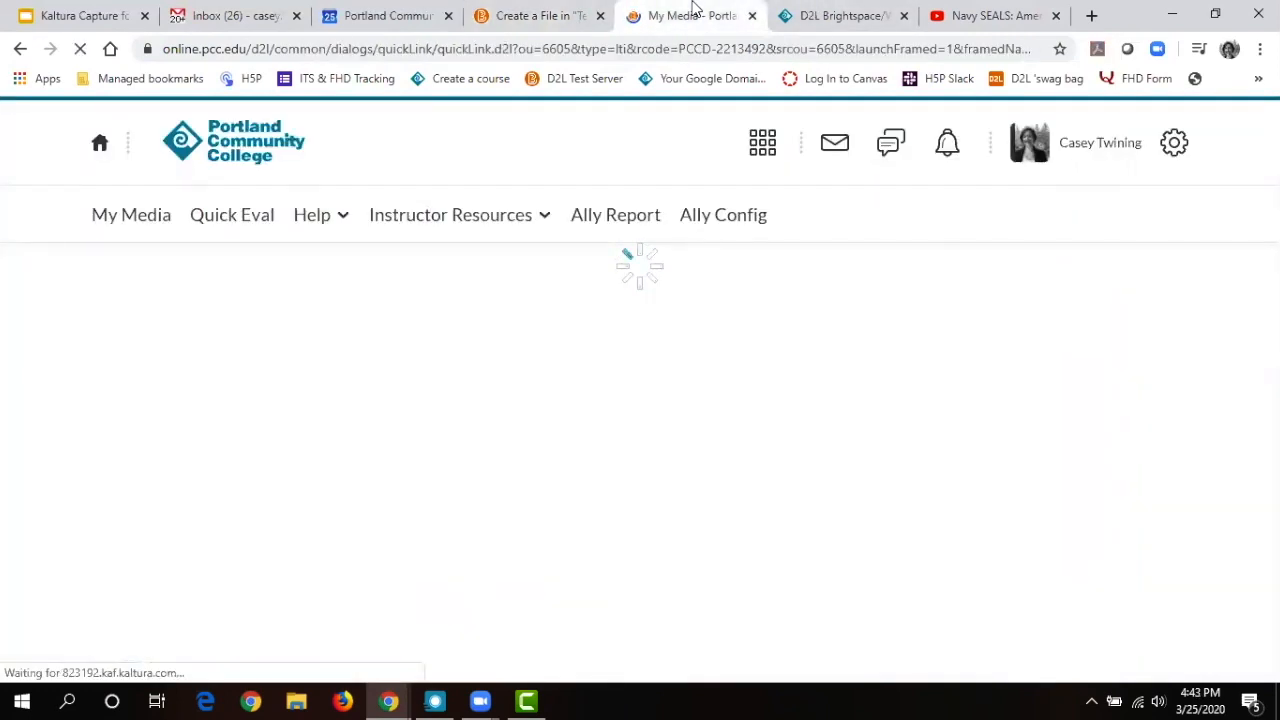
left_click(1008, 14)
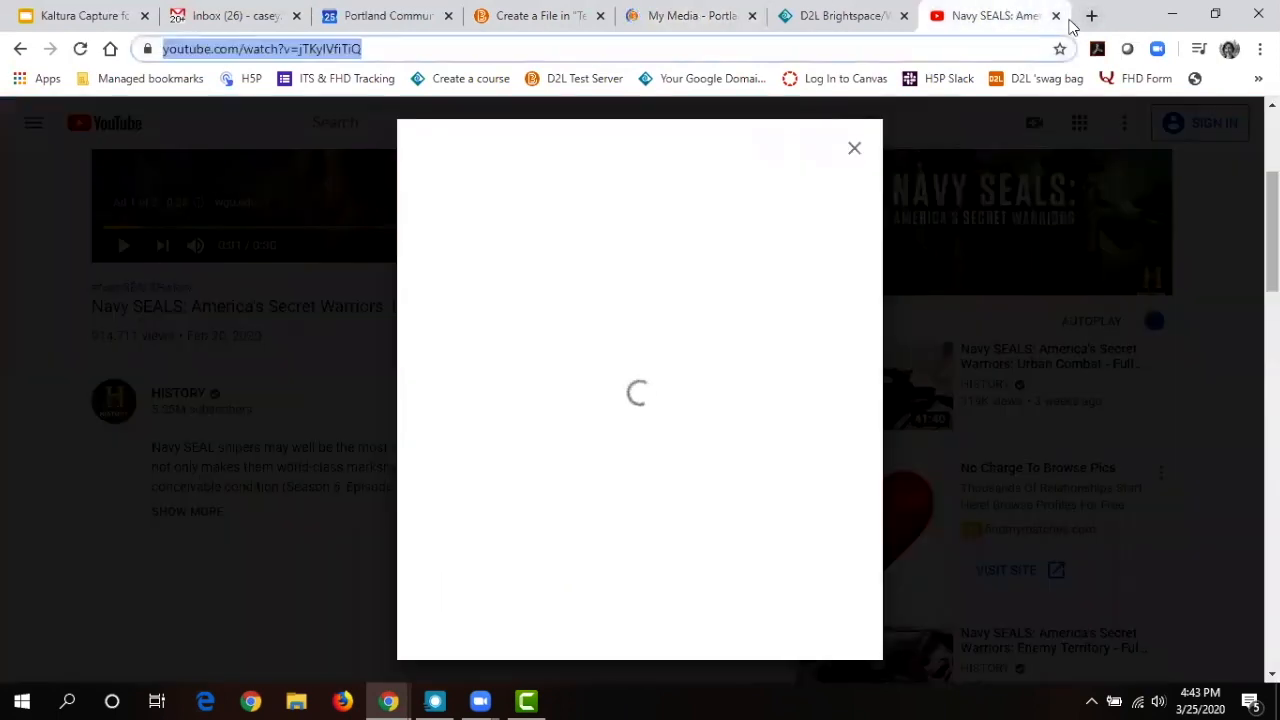
left_click(1057, 16)
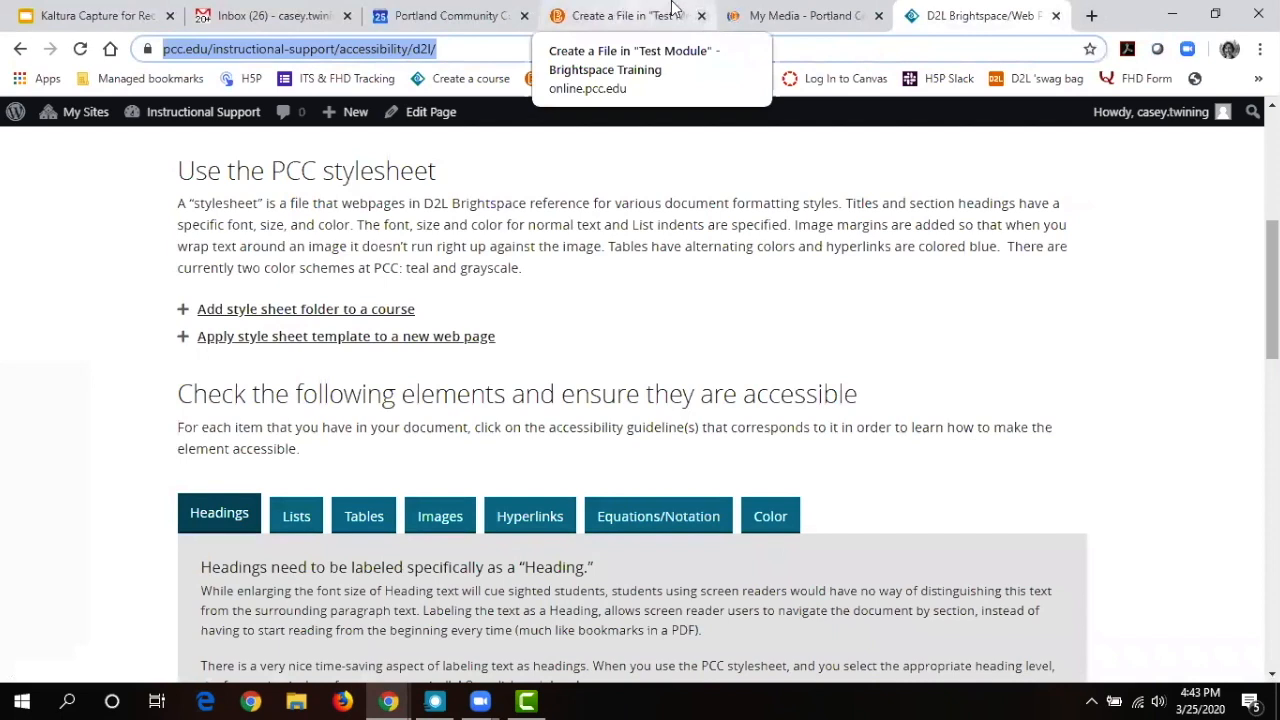
Return to the page editor, abandon the My Media embed and leave Insert Stuff without inserting anything.
left_click(752, 10)
left_click(600, 15)
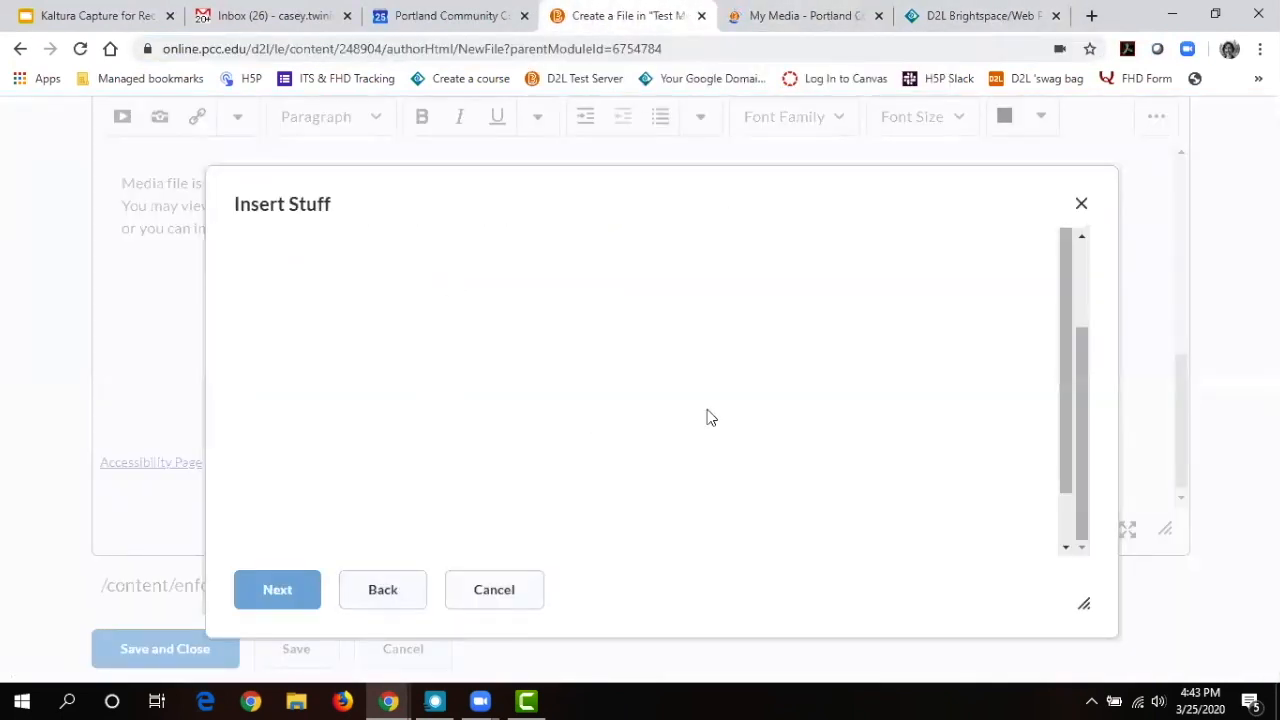
left_click_drag(1080, 471, 1100, 528)
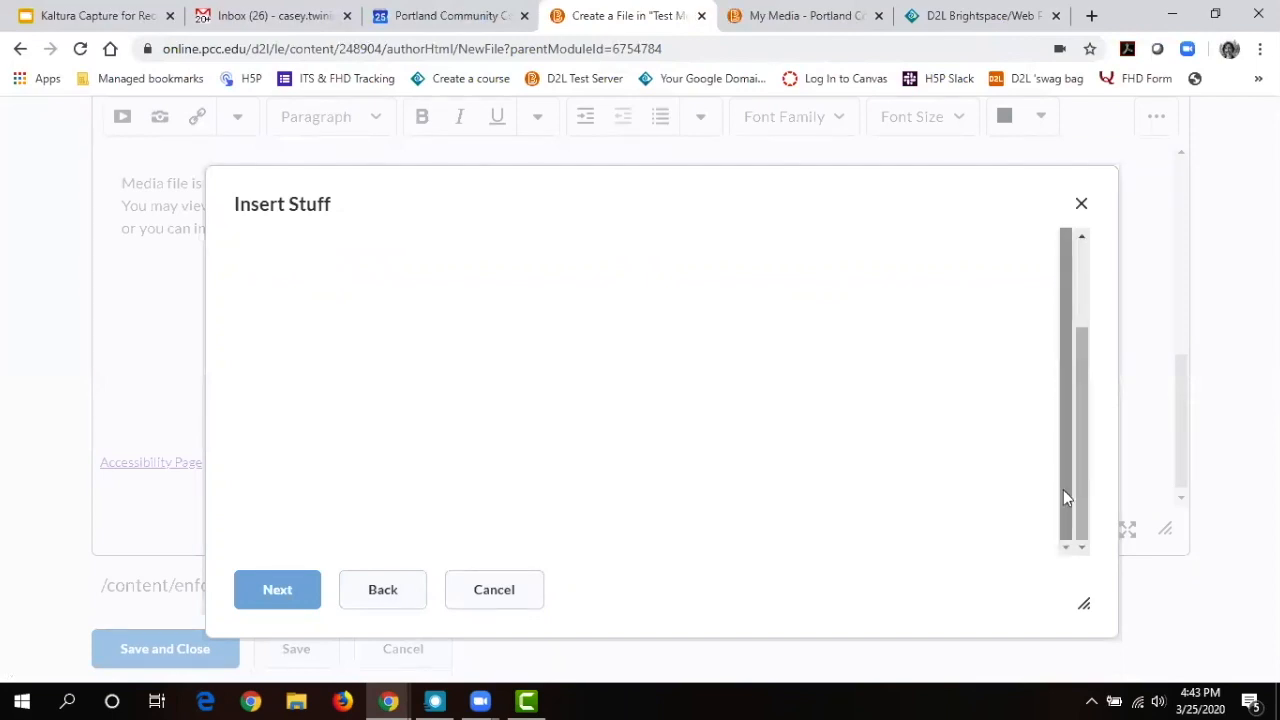
left_click_drag(1083, 409, 1083, 257)
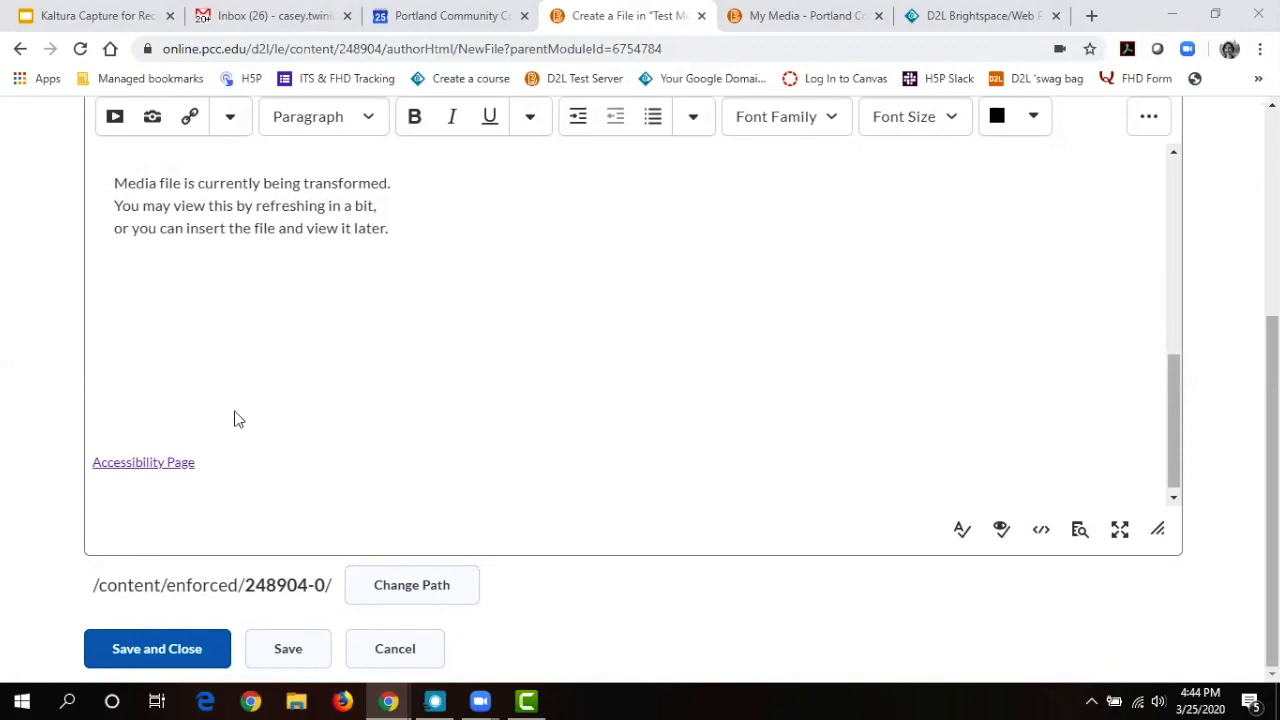
left_click(115, 118)
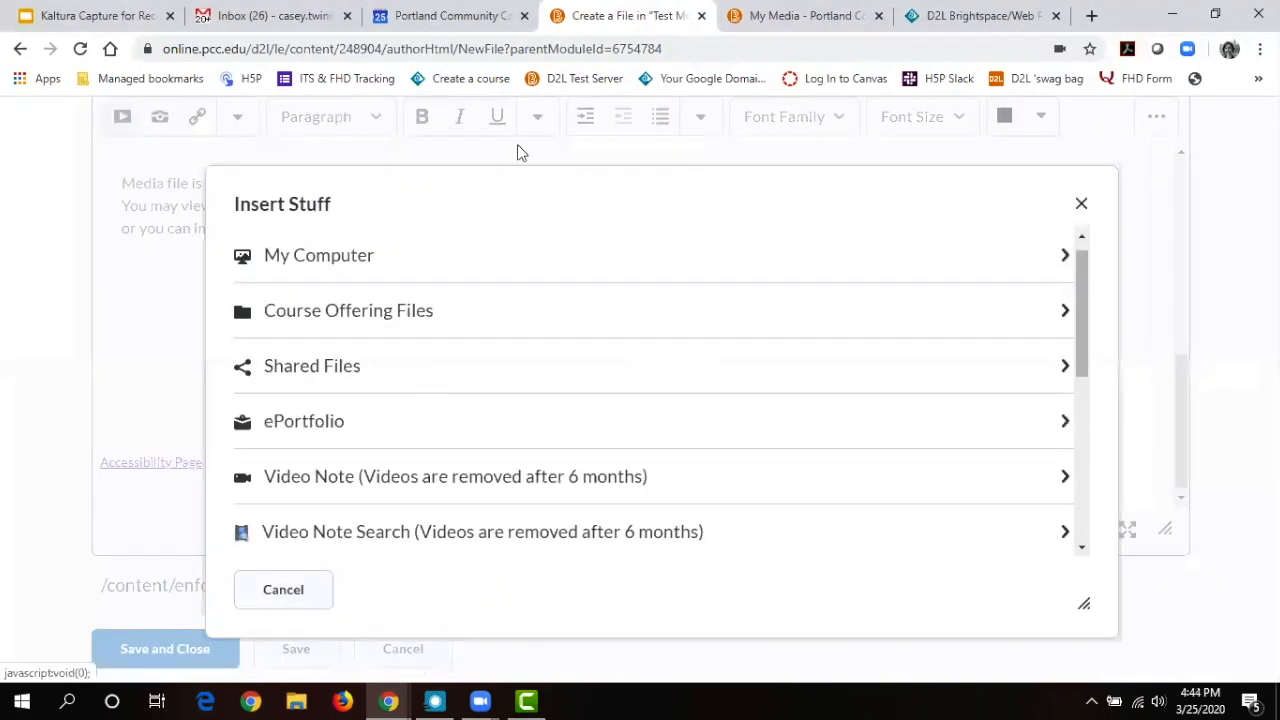
left_click(276, 566)
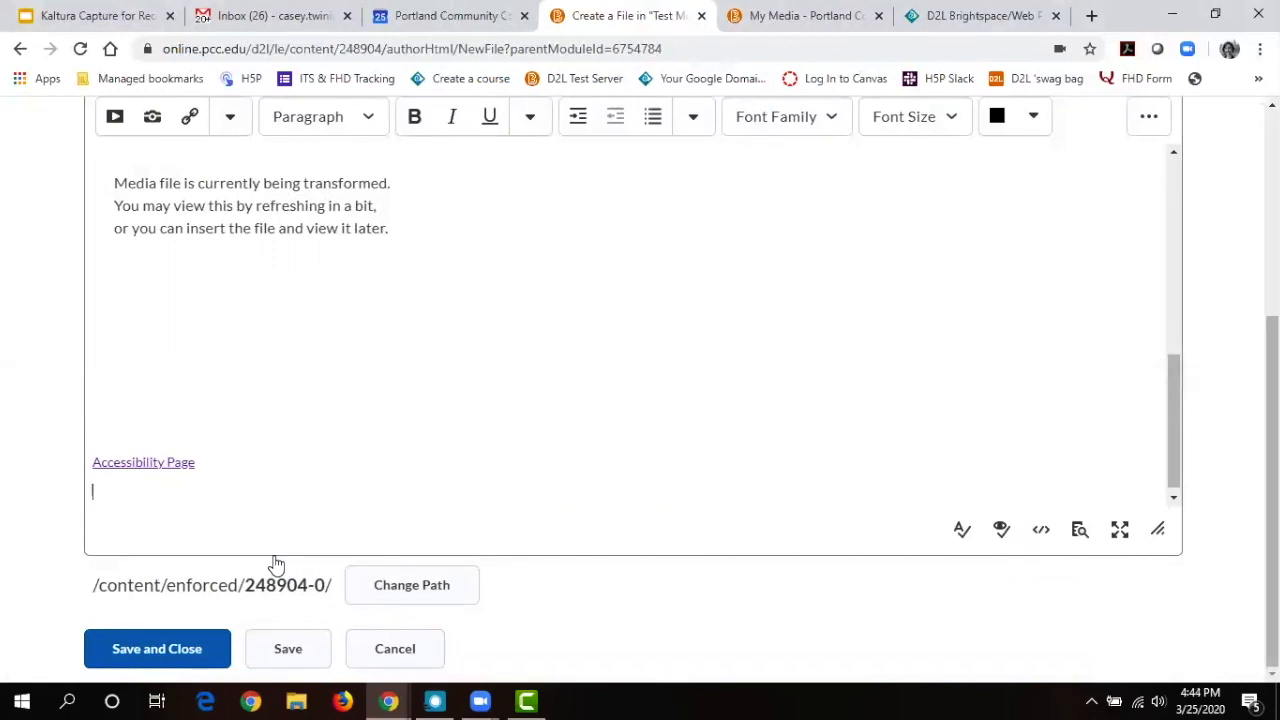
Look over the page content in the editor, save the page and close the editor.
scroll(276, 566, "up", 3)
scroll(276, 566, "down", 3)
left_click(180, 655)
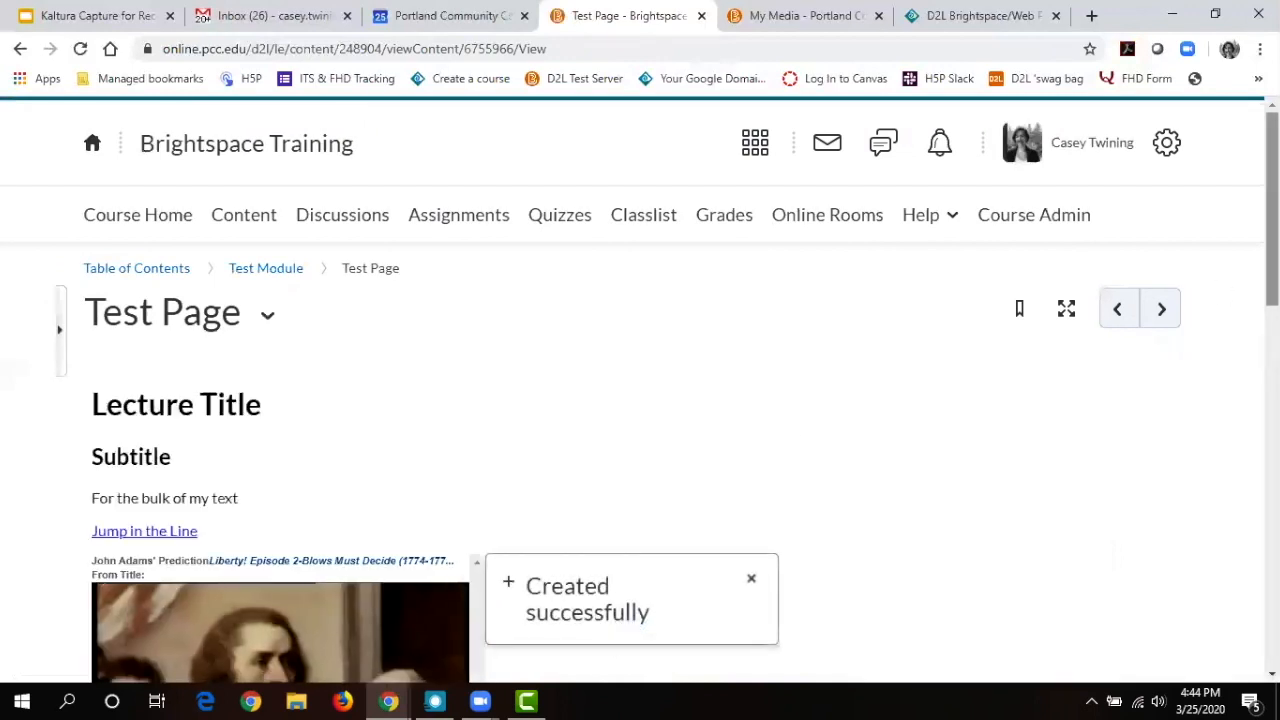
Review the saved Test Page from the lecture title down to the Accessibility Page link.
scroll(640, 400, "down", 5)
scroll(1224, 332, "down", 3)
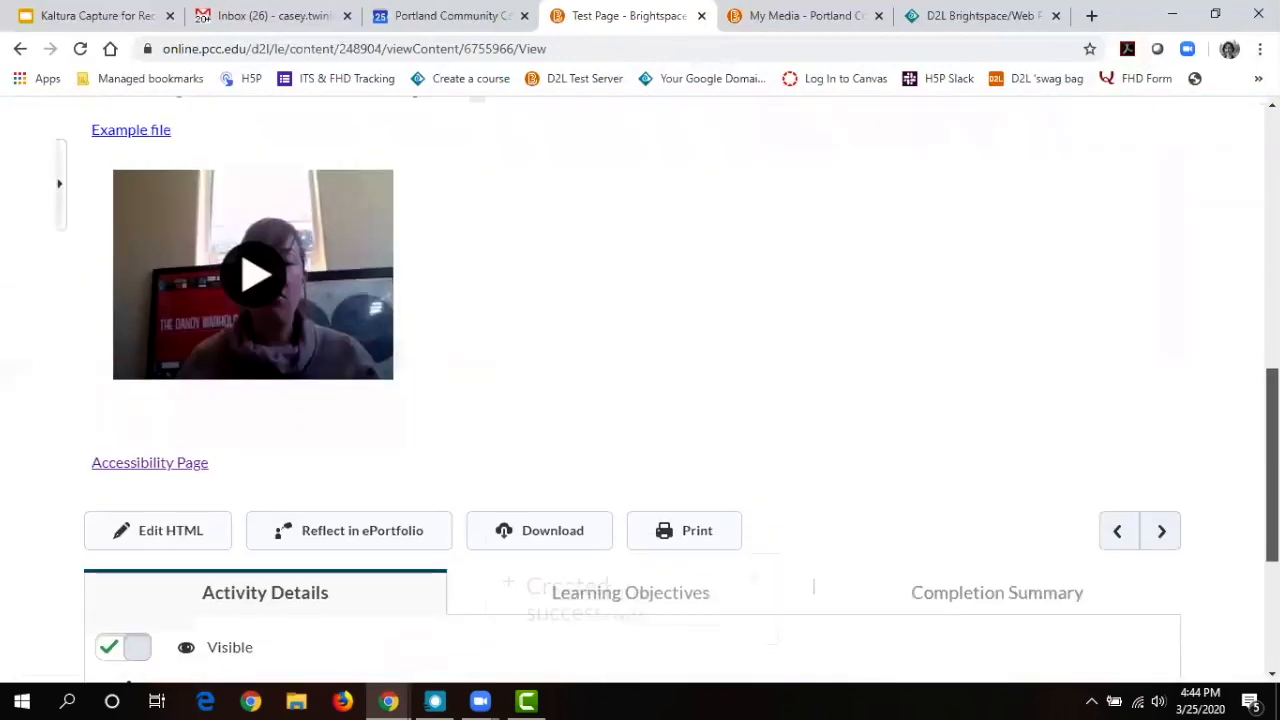
scroll(1224, 332, "up", 8)
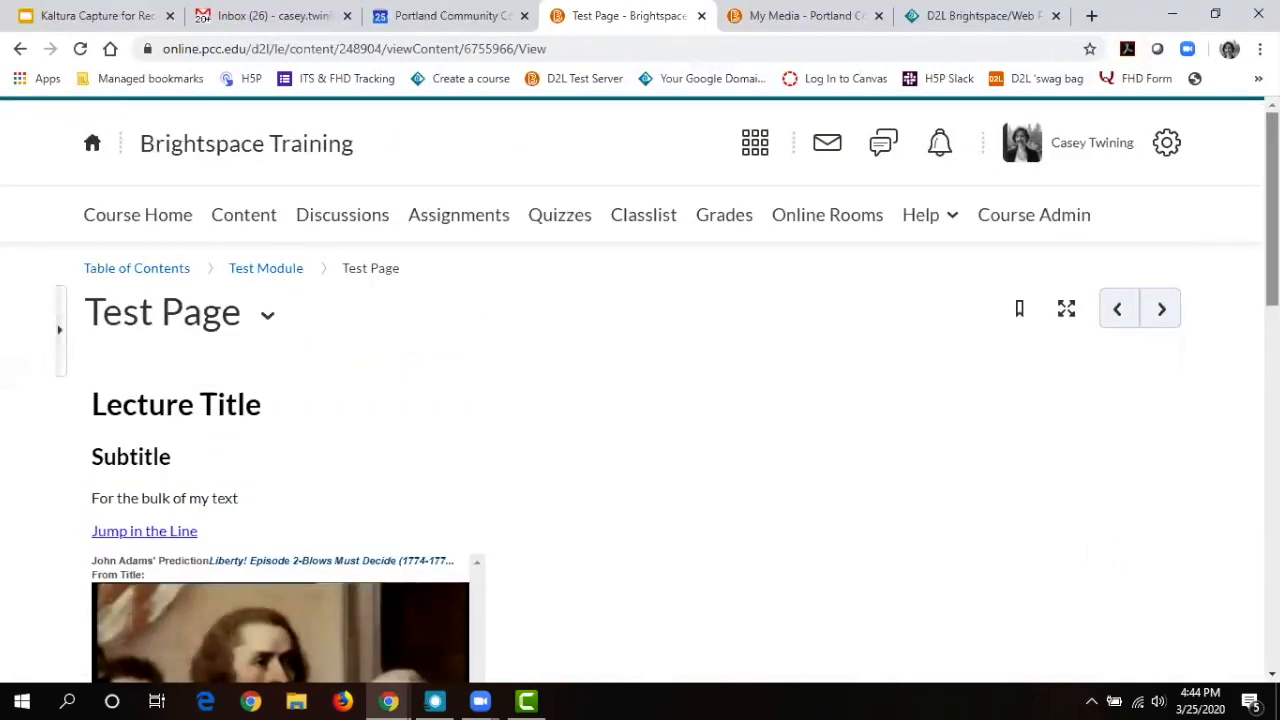
Open the Test Module and locate Test Page in its topic list.
left_click(281, 276)
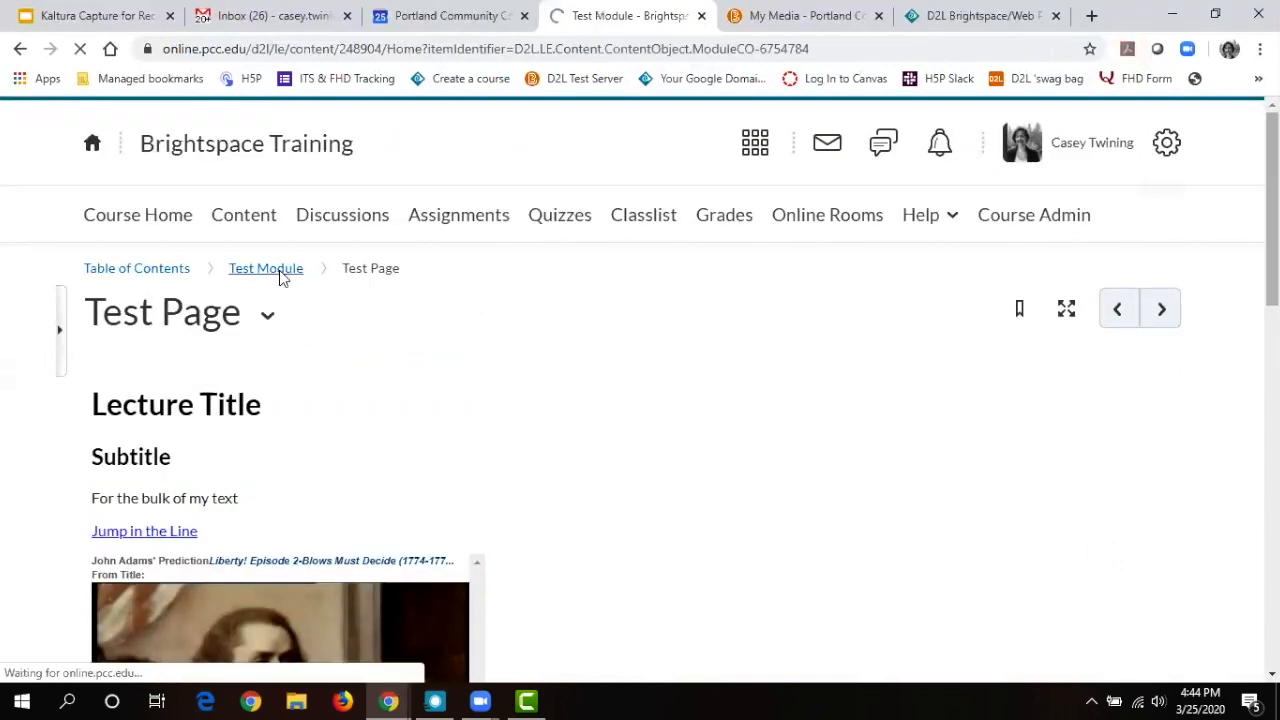
left_click_drag(1272, 200, 1272, 498)
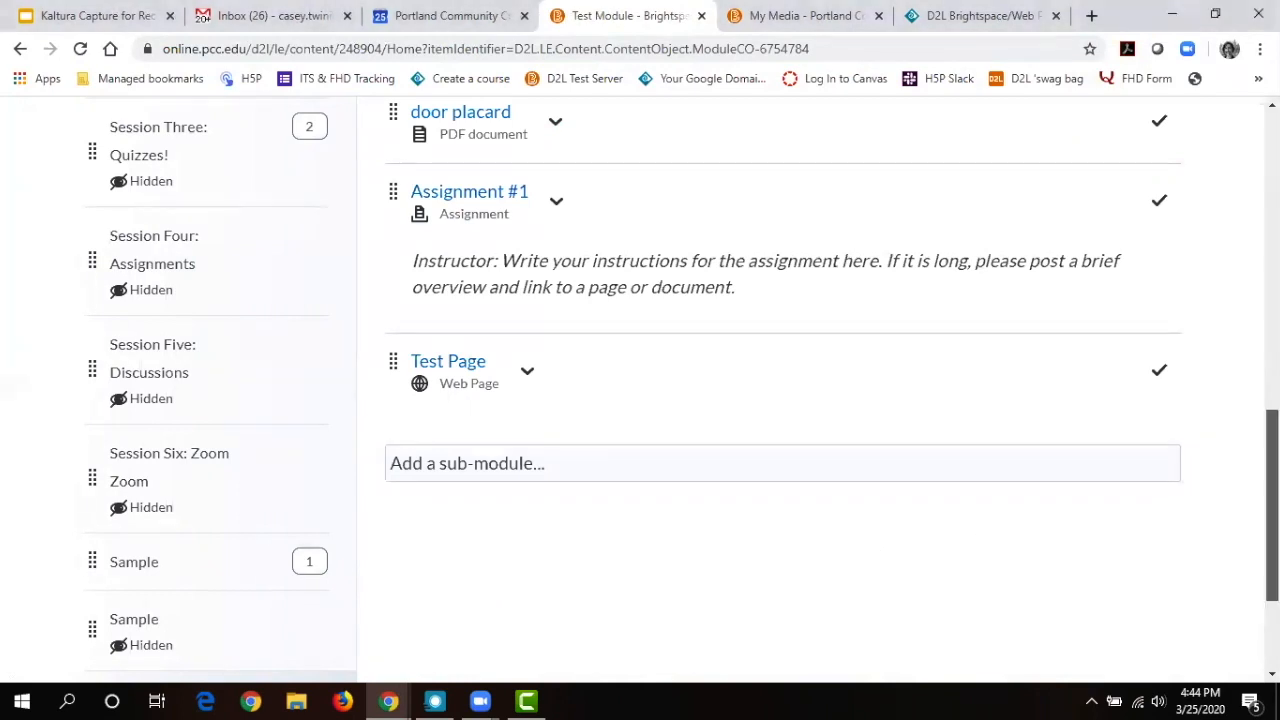
Look through the Test Module from its description to its topic list and open Test Page.
scroll(700, 550, "down", 2)
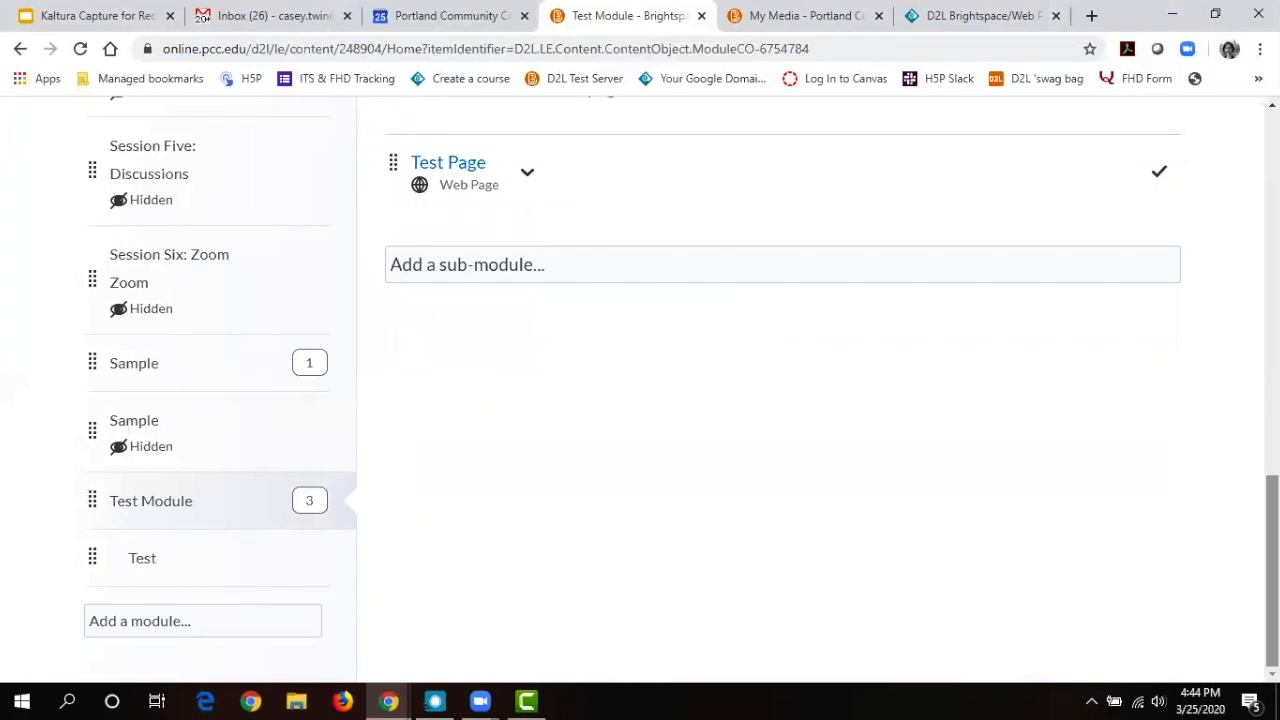
left_click_drag(1272, 560, 1240, 197)
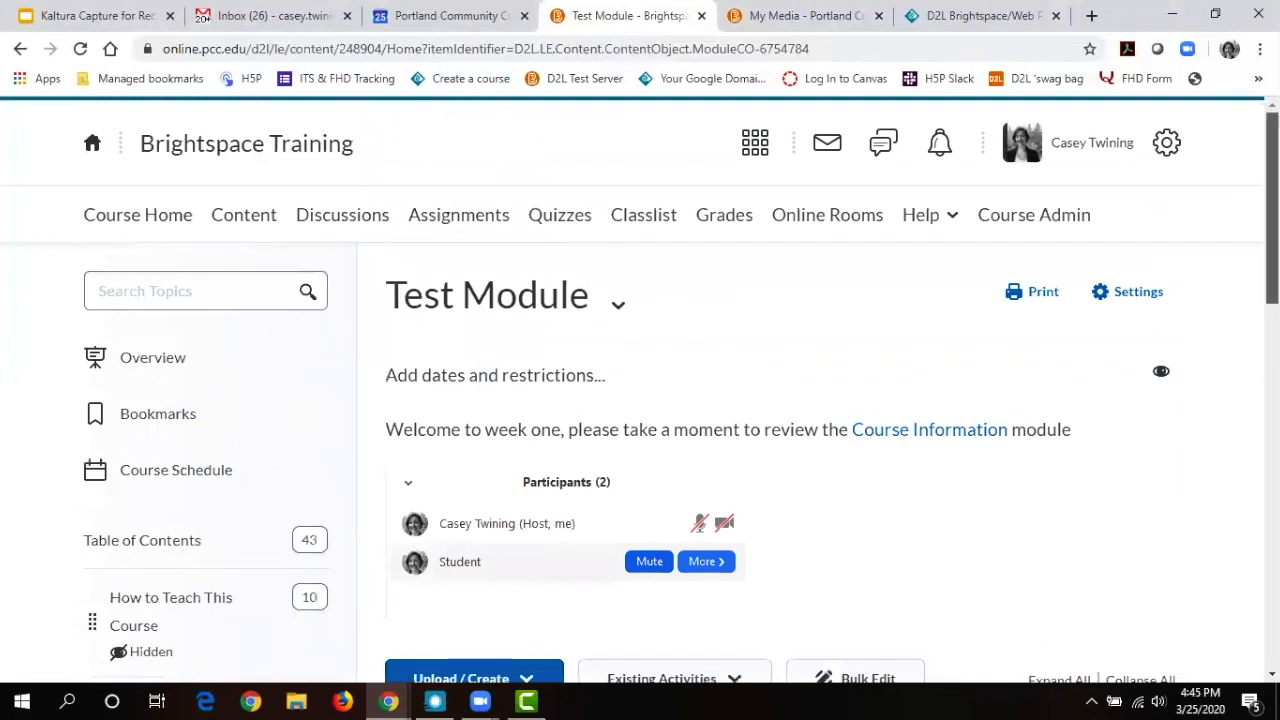
scroll(640, 400, "down", 1)
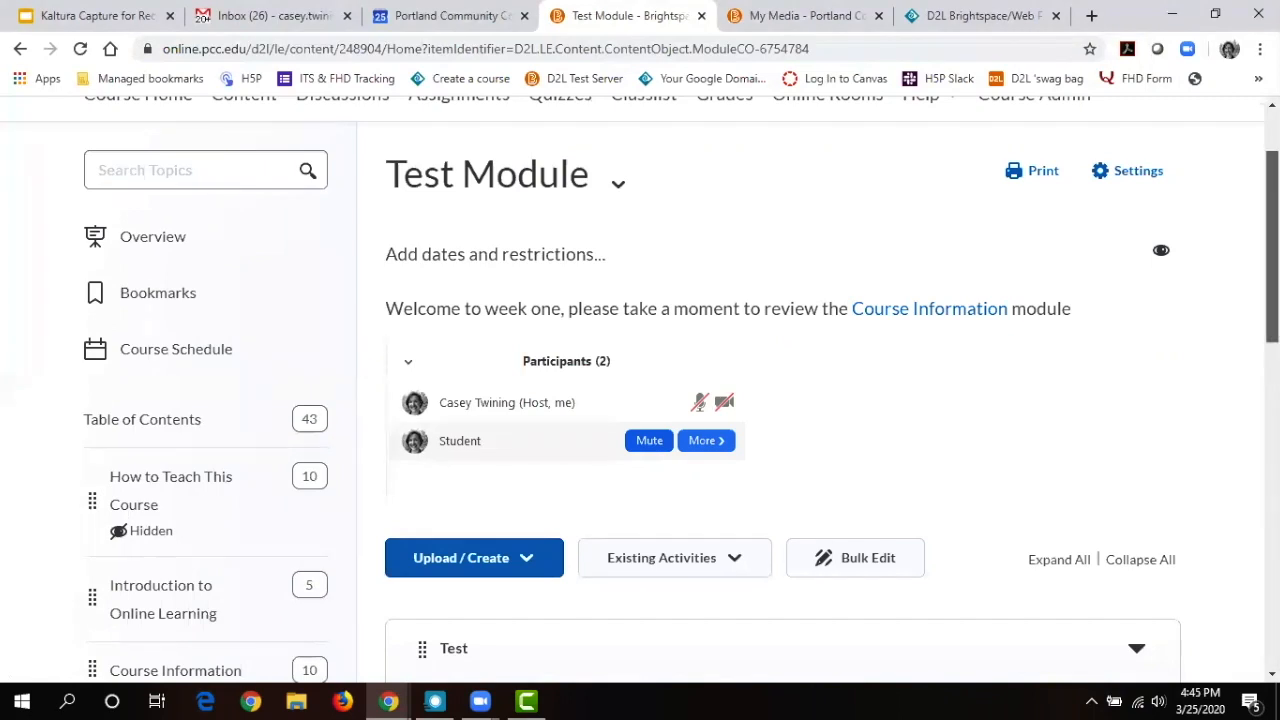
scroll(640, 400, "down", 3)
scroll(640, 400, "up", 4)
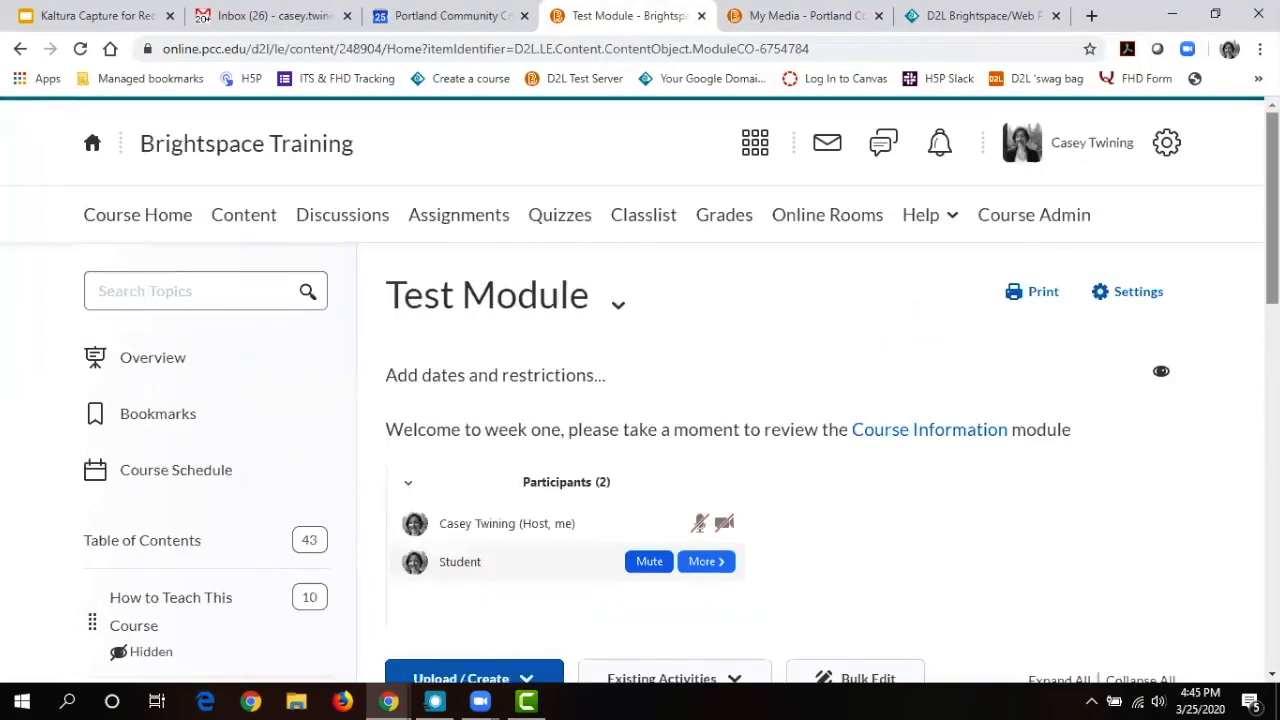
scroll(640, 400, "down", 2)
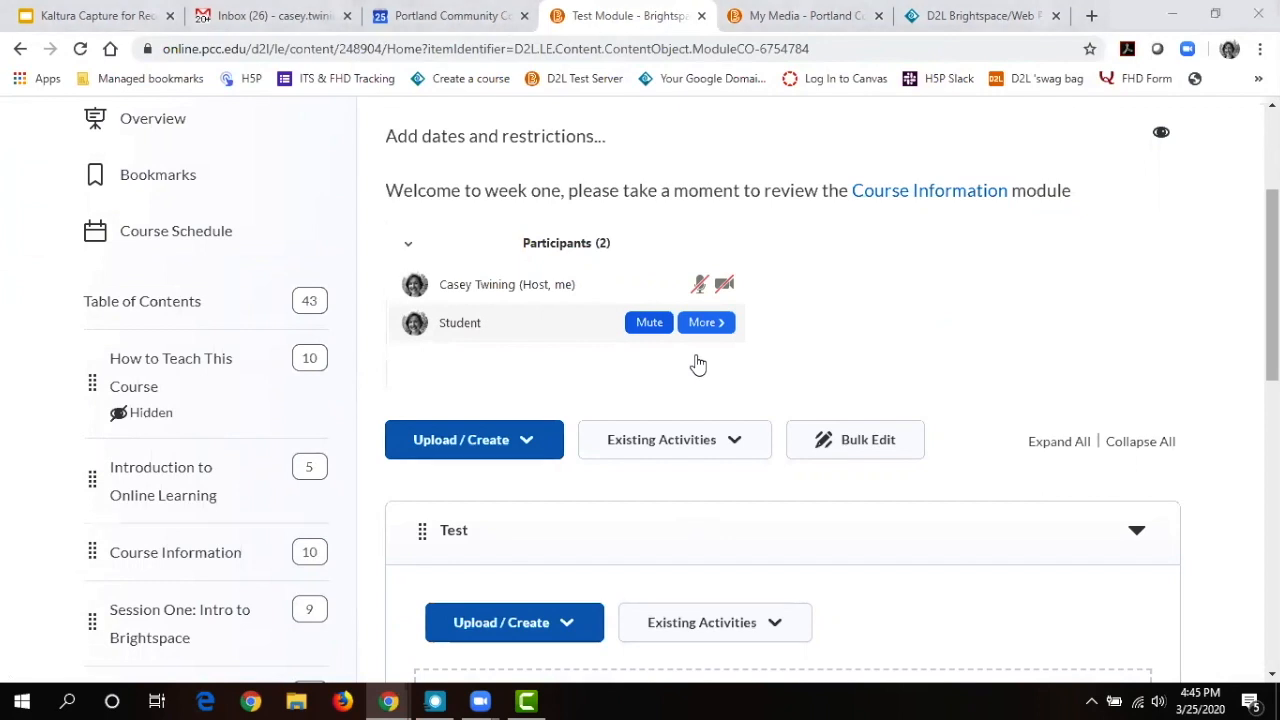
scroll(698, 365, "down", 10)
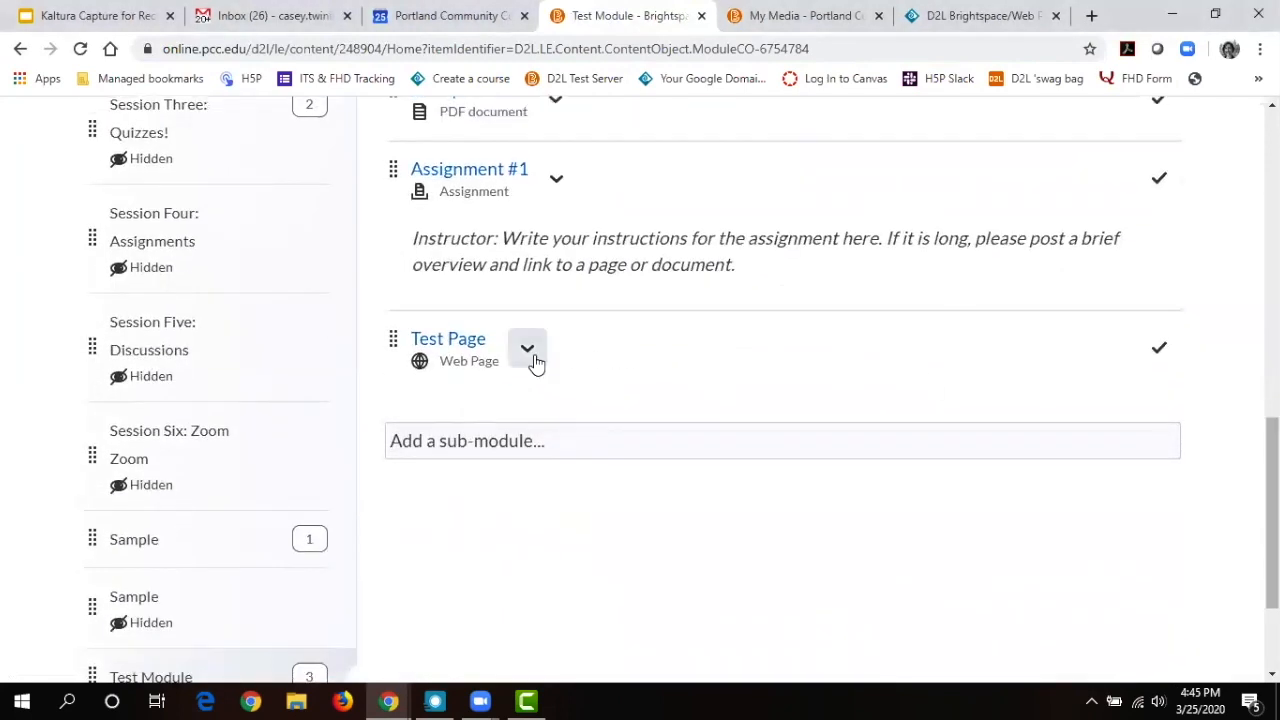
left_click(481, 350)
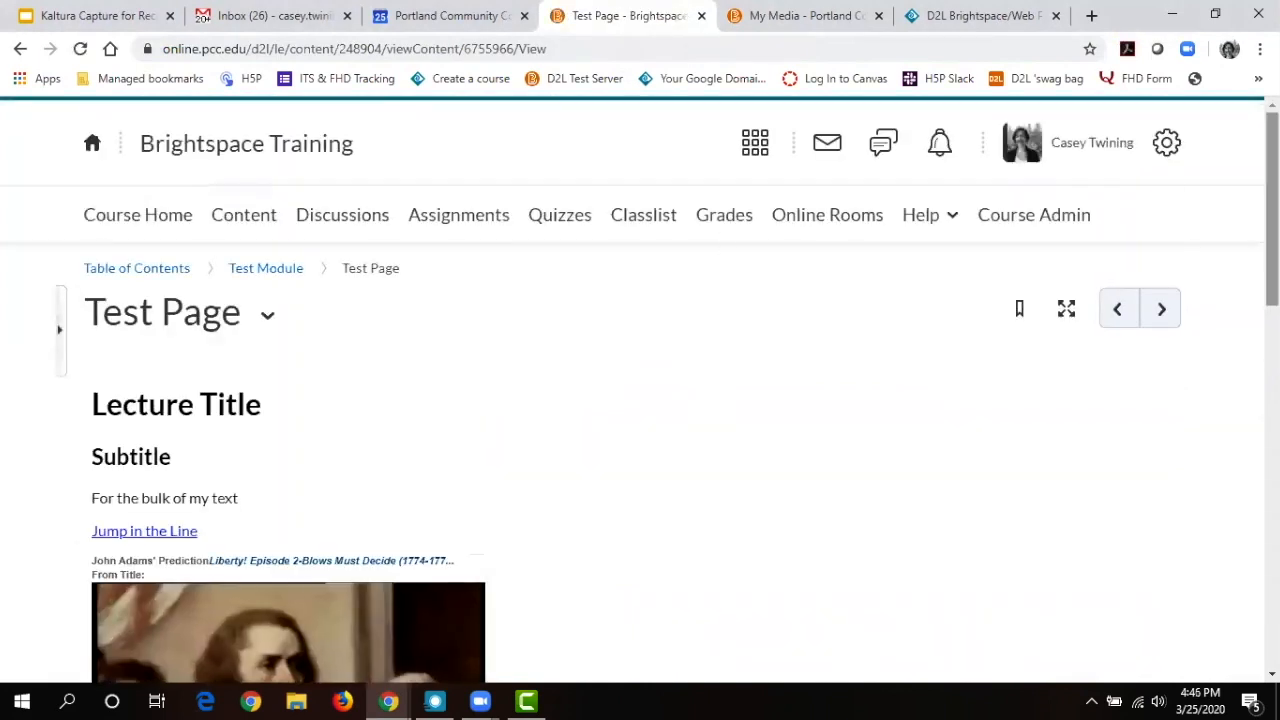
Open Test Page for HTML editing and place the cursor in its body text.
scroll(481, 355, "down", 1)
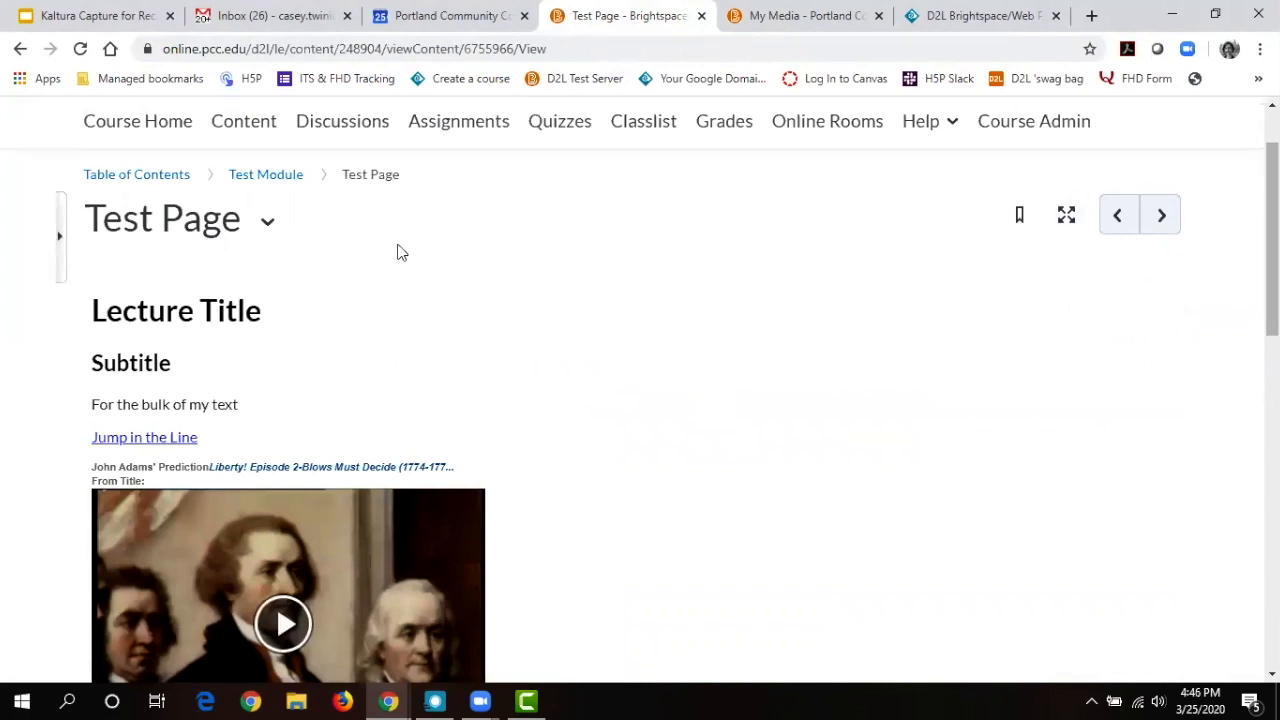
left_click(280, 232)
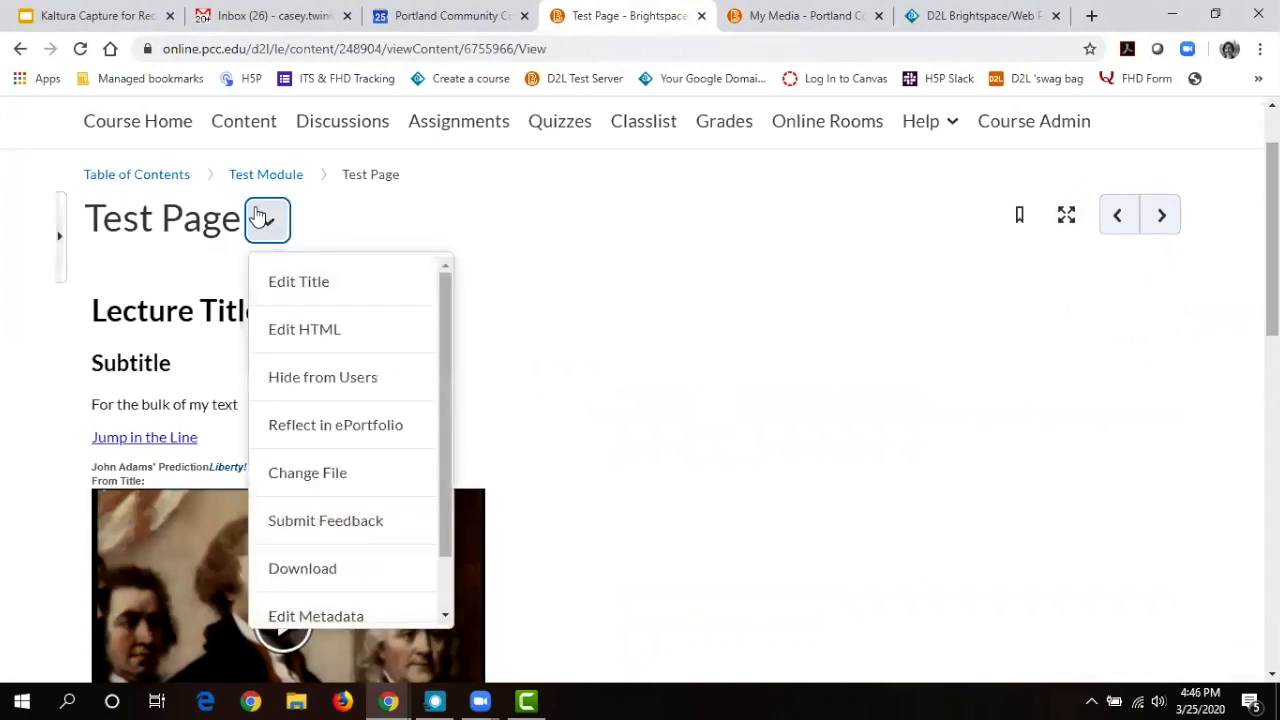
left_click(260, 217)
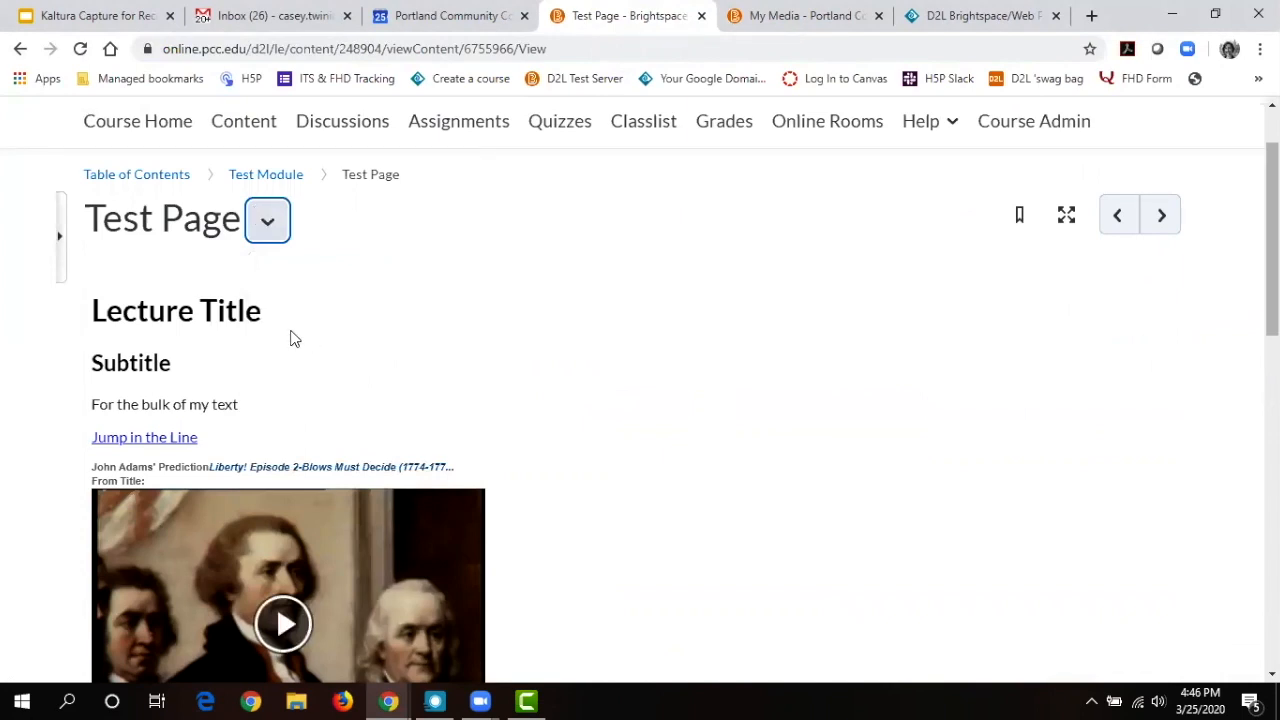
left_click(261, 234)
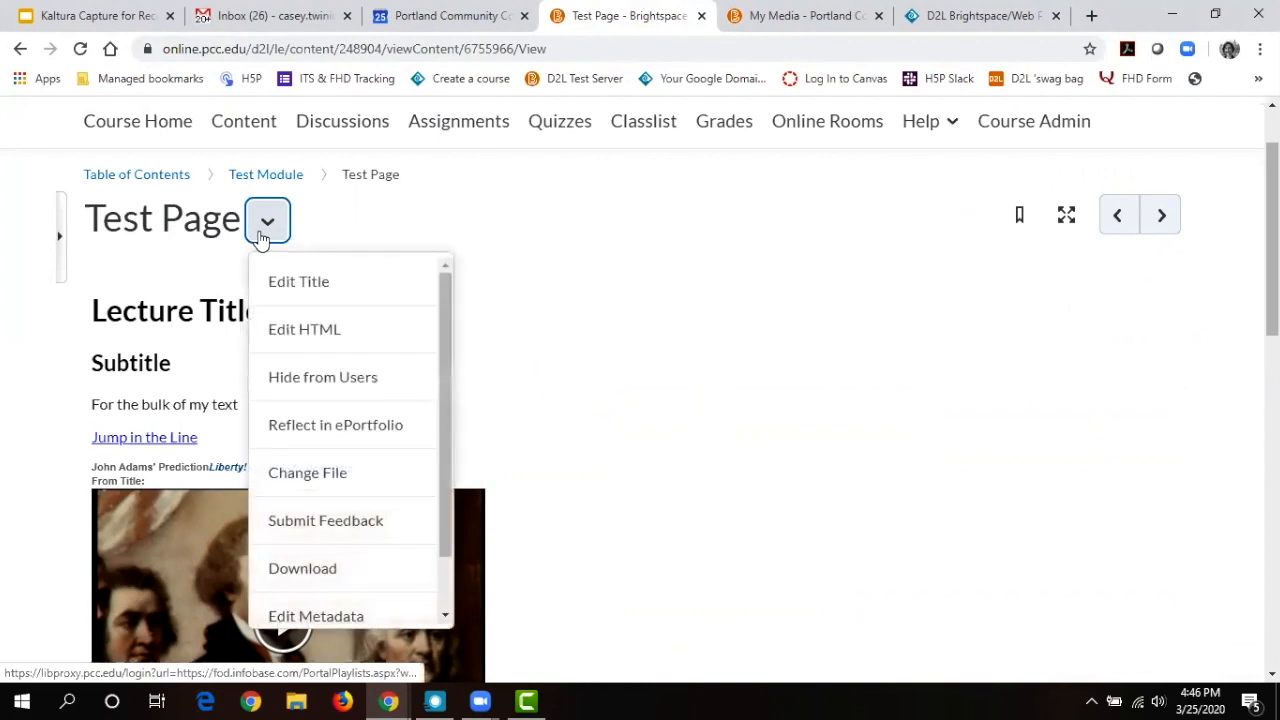
left_click(318, 333)
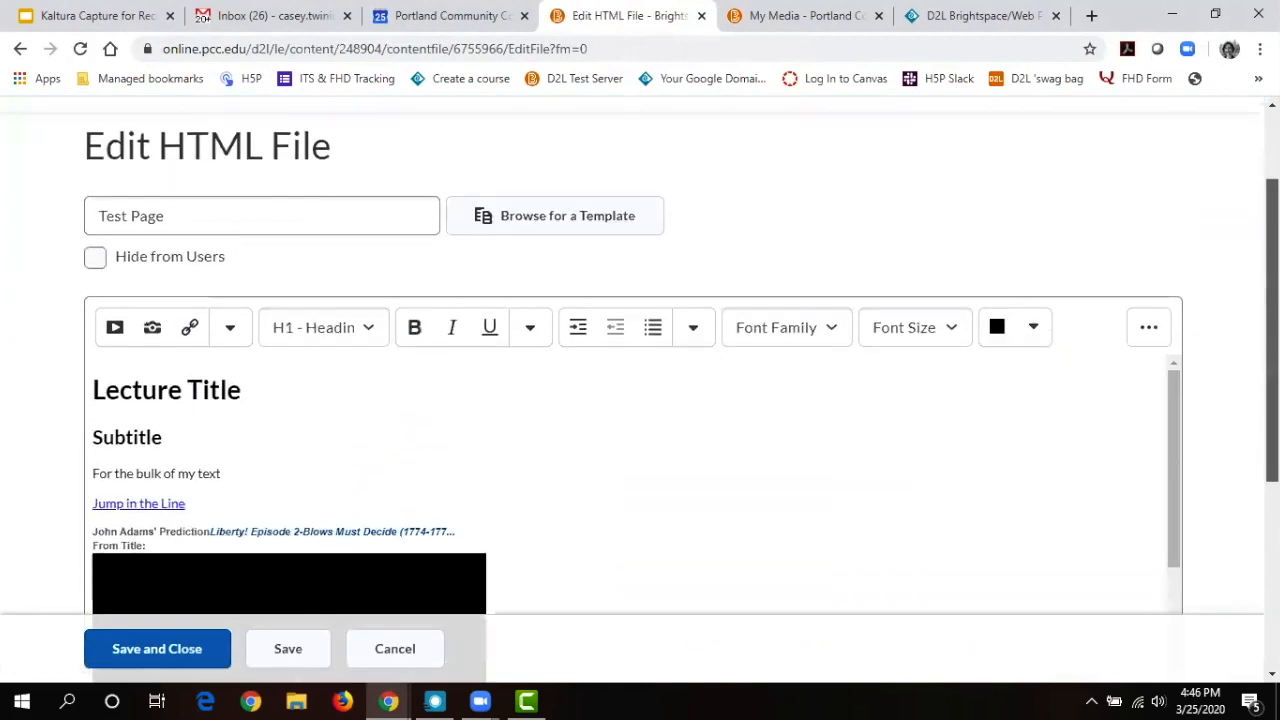
left_click_drag(256, 243, 207, 246)
left_click(554, 318)
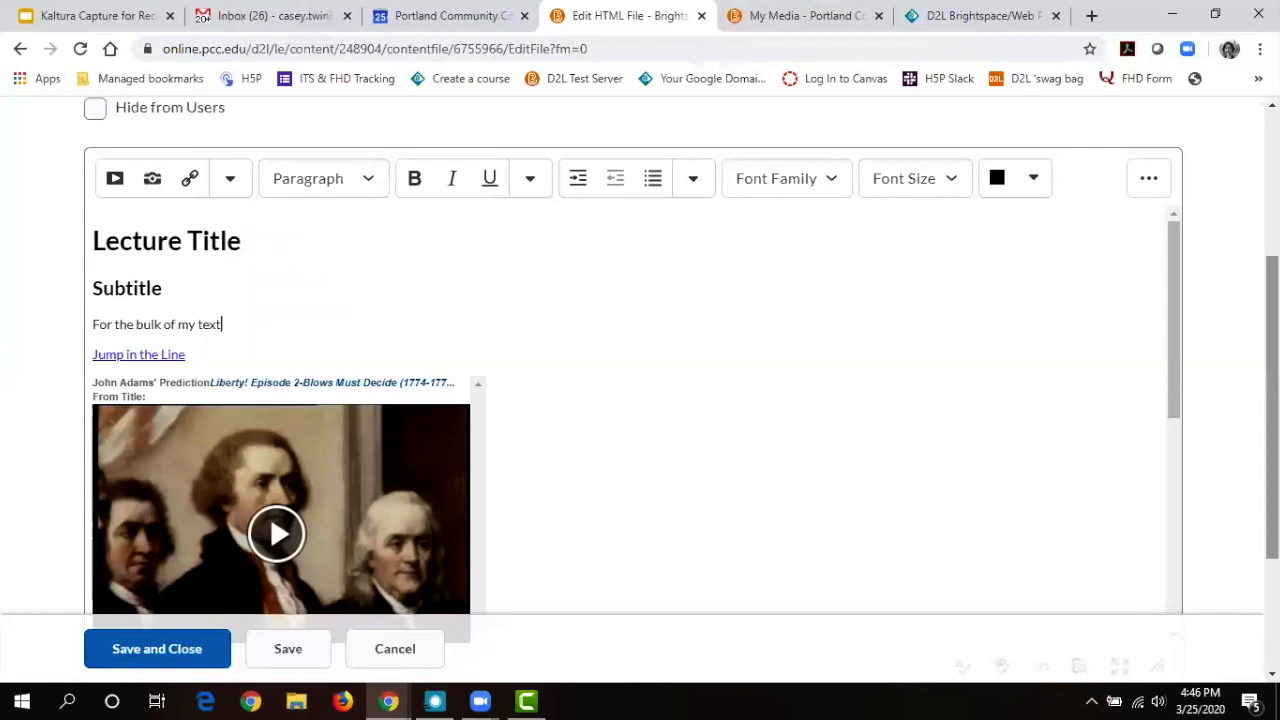
Browse for a page template and look through the folders in Shared Files.
scroll(554, 318, "up", 2)
left_click(536, 268)
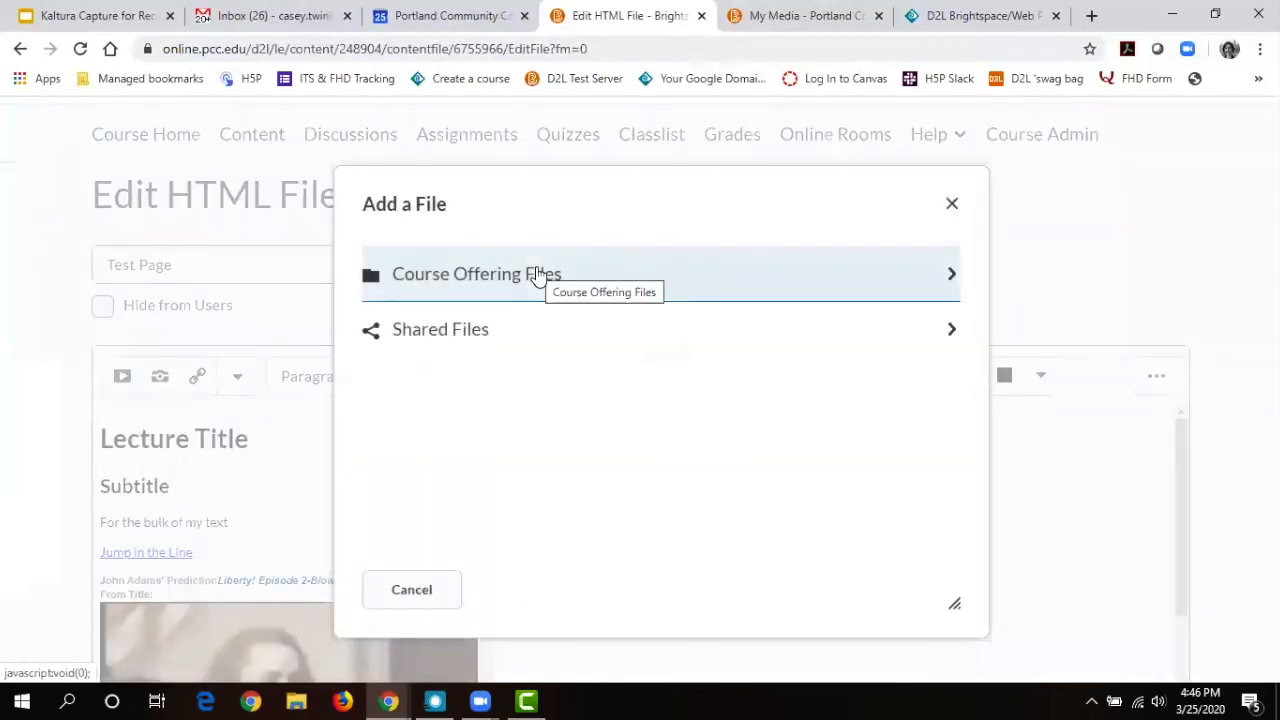
left_click(919, 335)
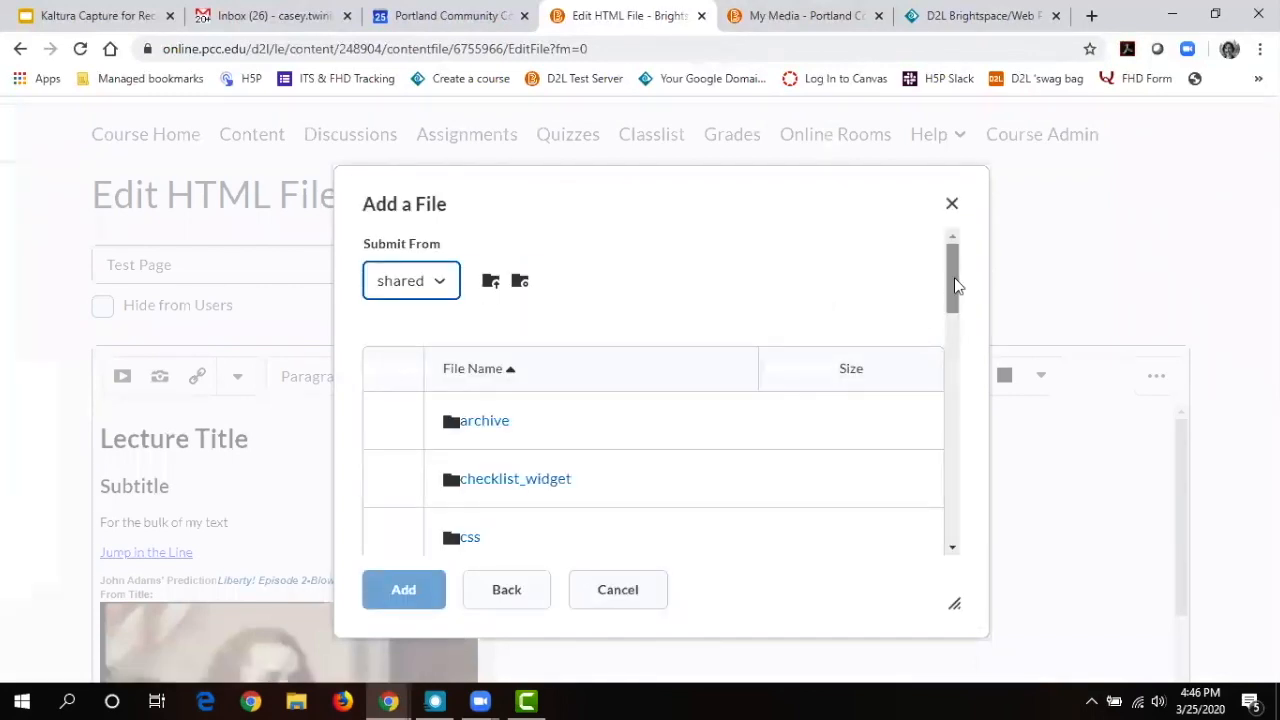
mouse_move(952, 293)
left_mouse_down()
mouse_move(943, 328)
mouse_move(937, 277)
left_mouse_up()
left_click_drag(956, 287, 952, 326)
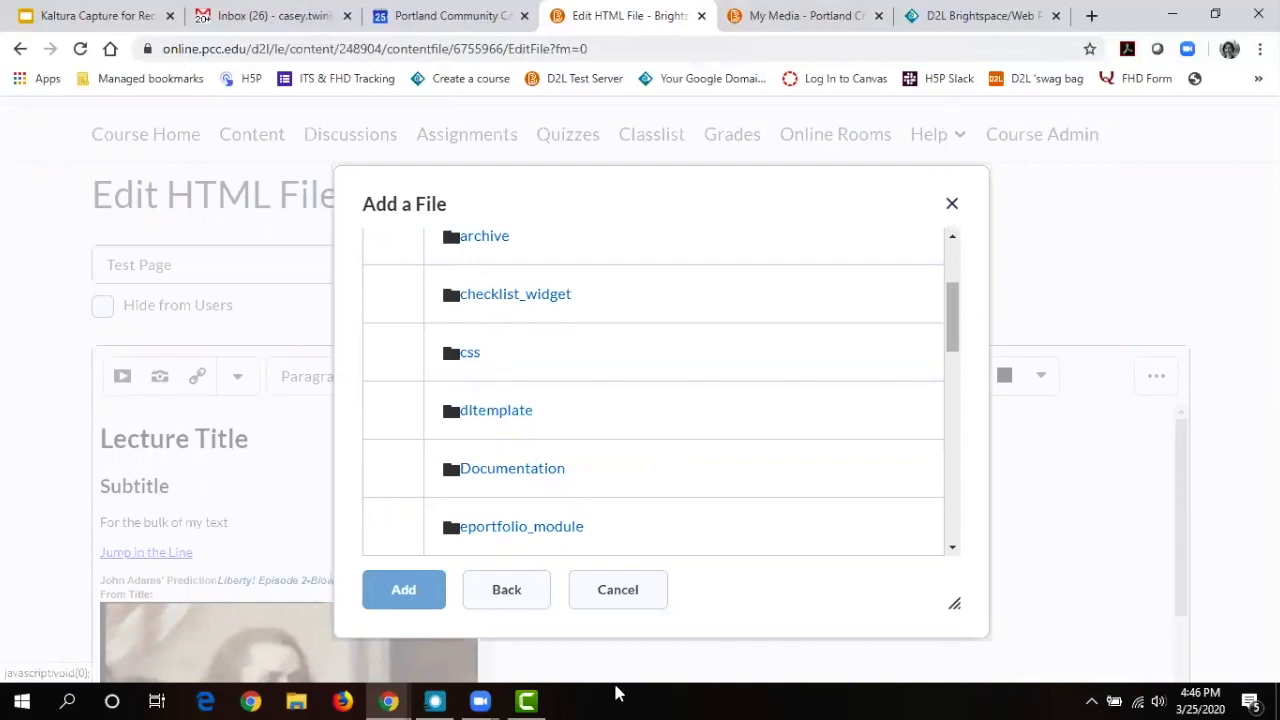
Switch to the PCC D2L accessibility page and read the instructions for applying a style sheet template to a new web page.
left_click(980, 15)
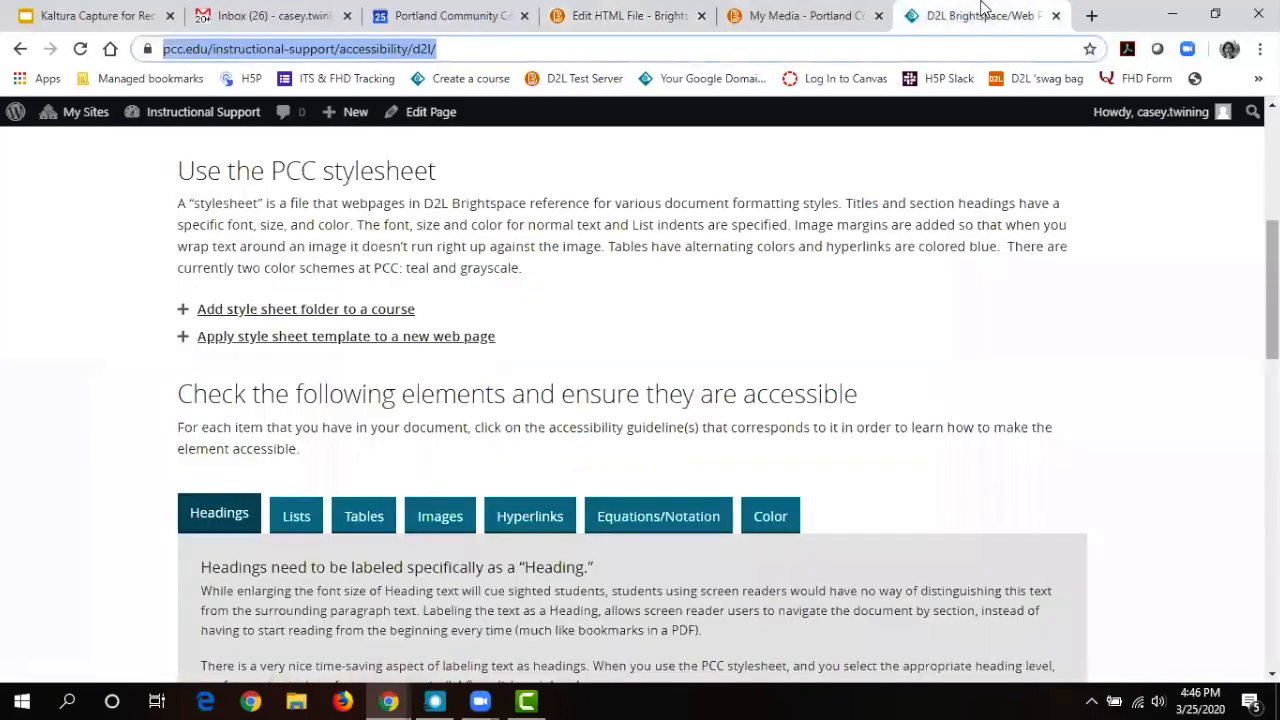
left_click(1272, 290)
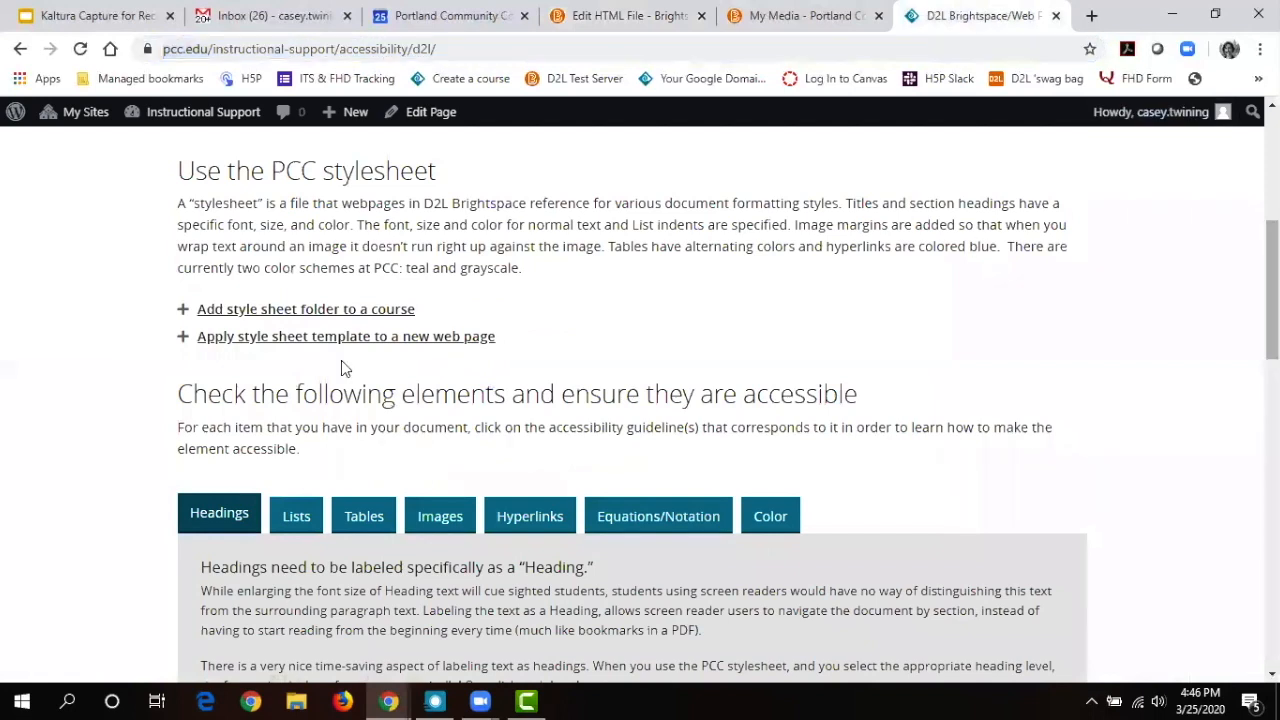
left_click(316, 345)
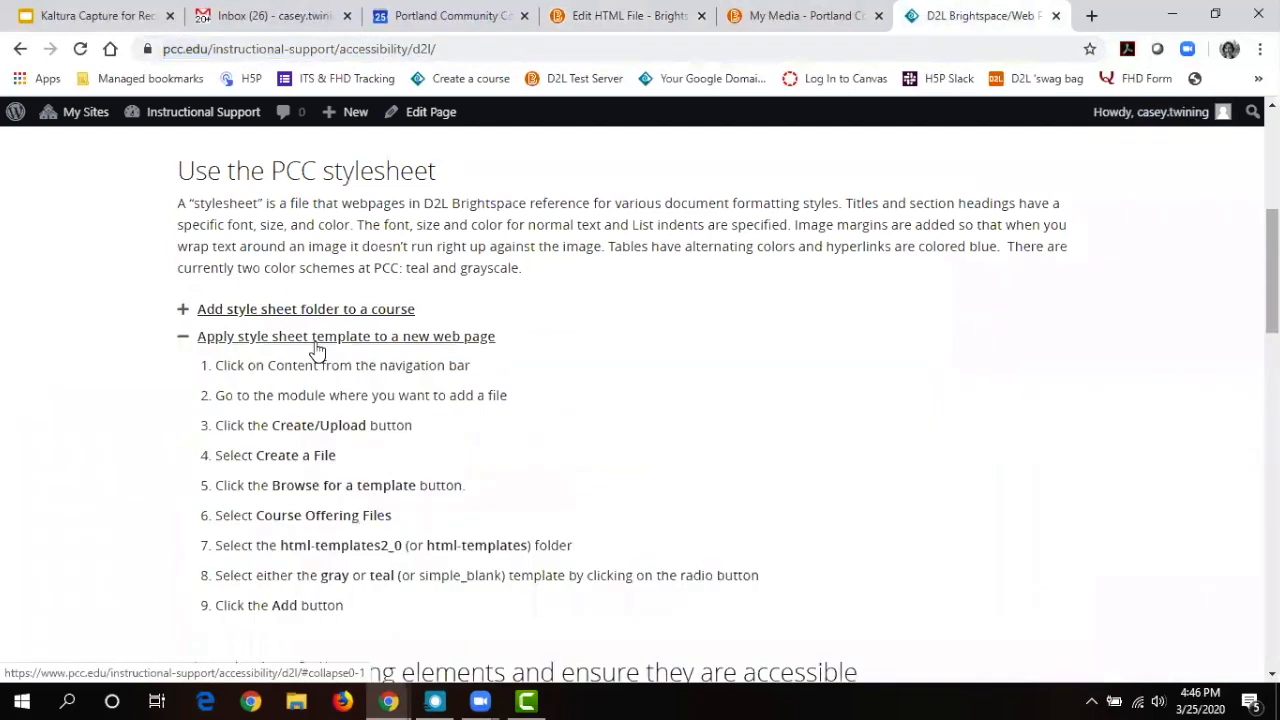
scroll(1272, 290, "down", 1)
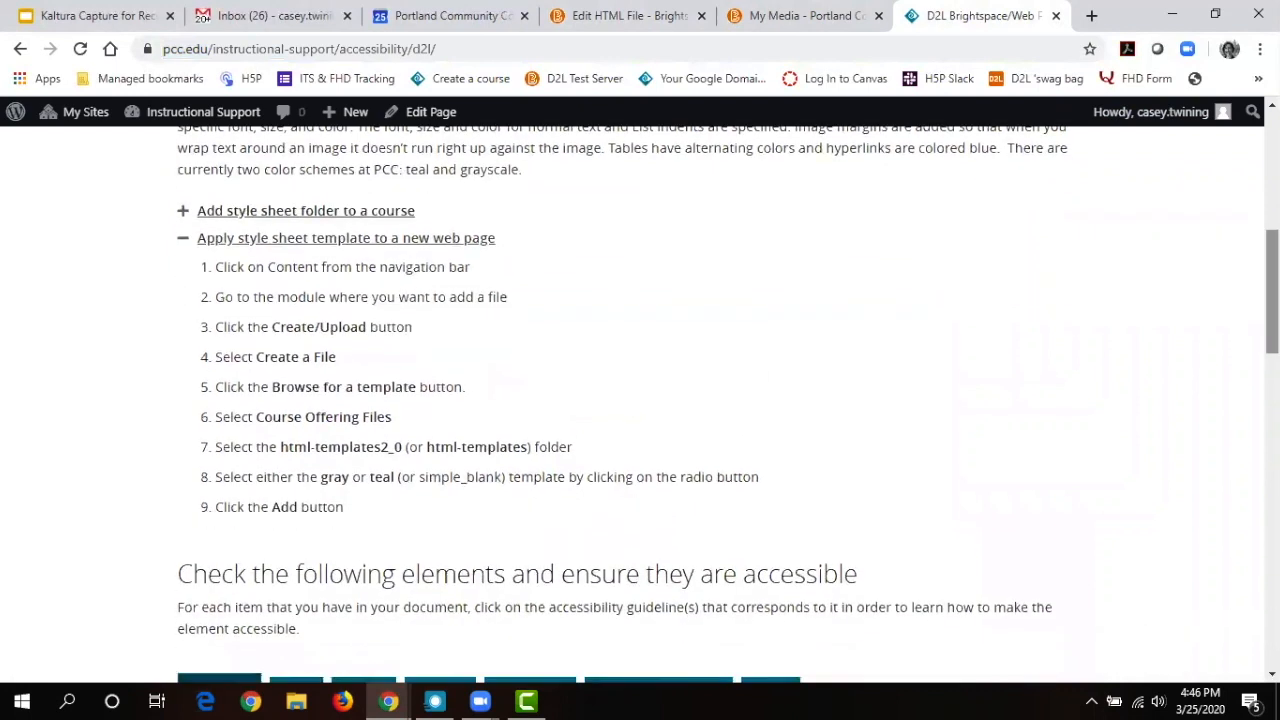
left_click_drag(365, 507, 218, 273)
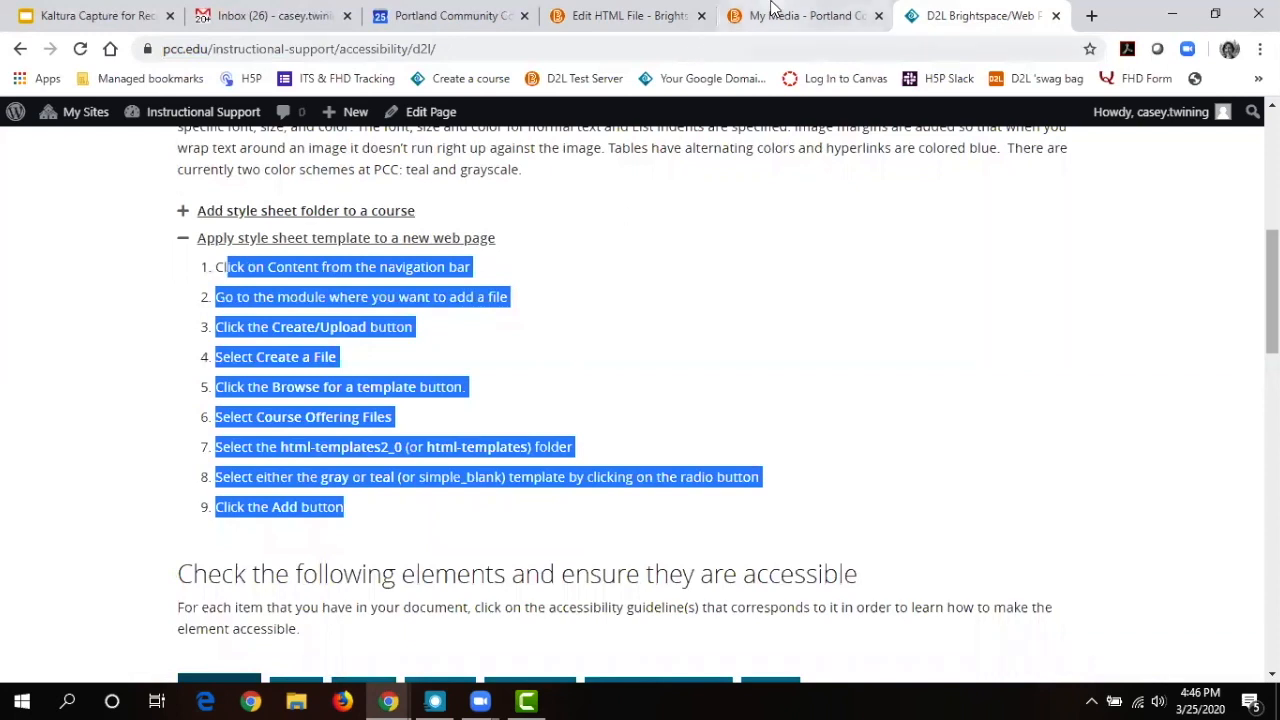
Return to the template picker in Brightspace and open the html-templates folder in Course Offering Files, rechecking the PCC instructions.
left_click(800, 15)
left_click(600, 12)
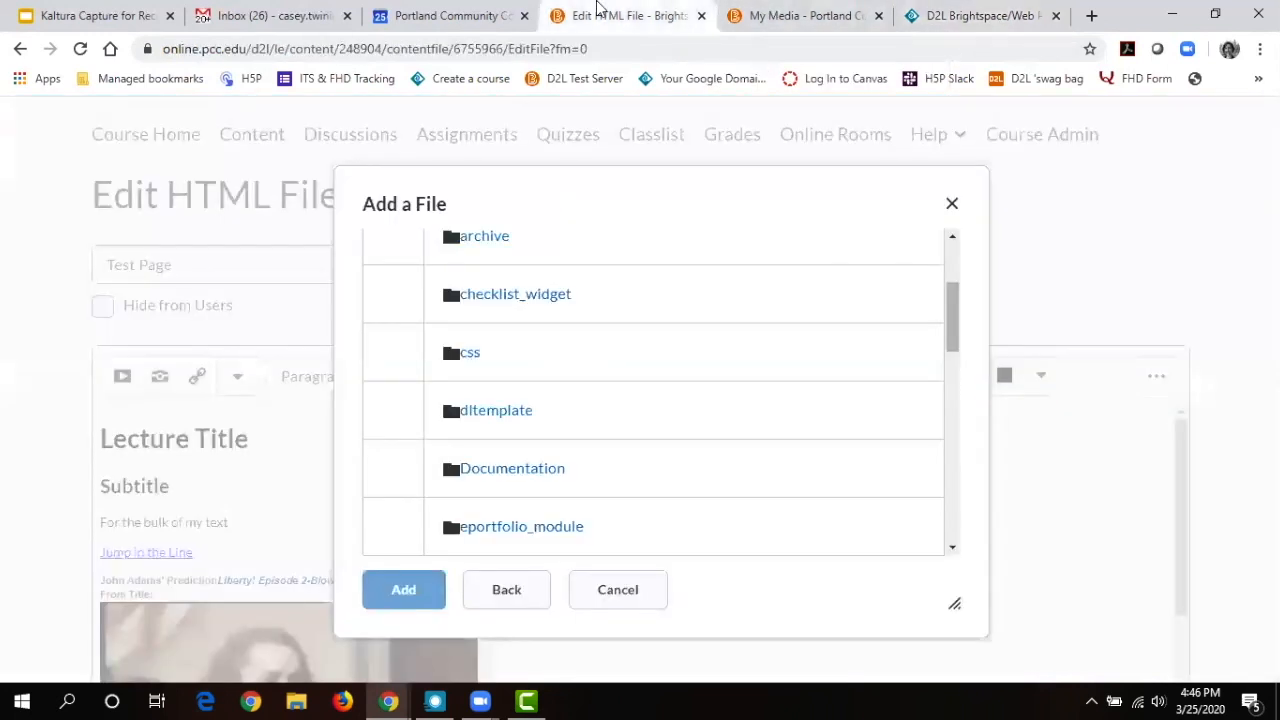
left_click(506, 589)
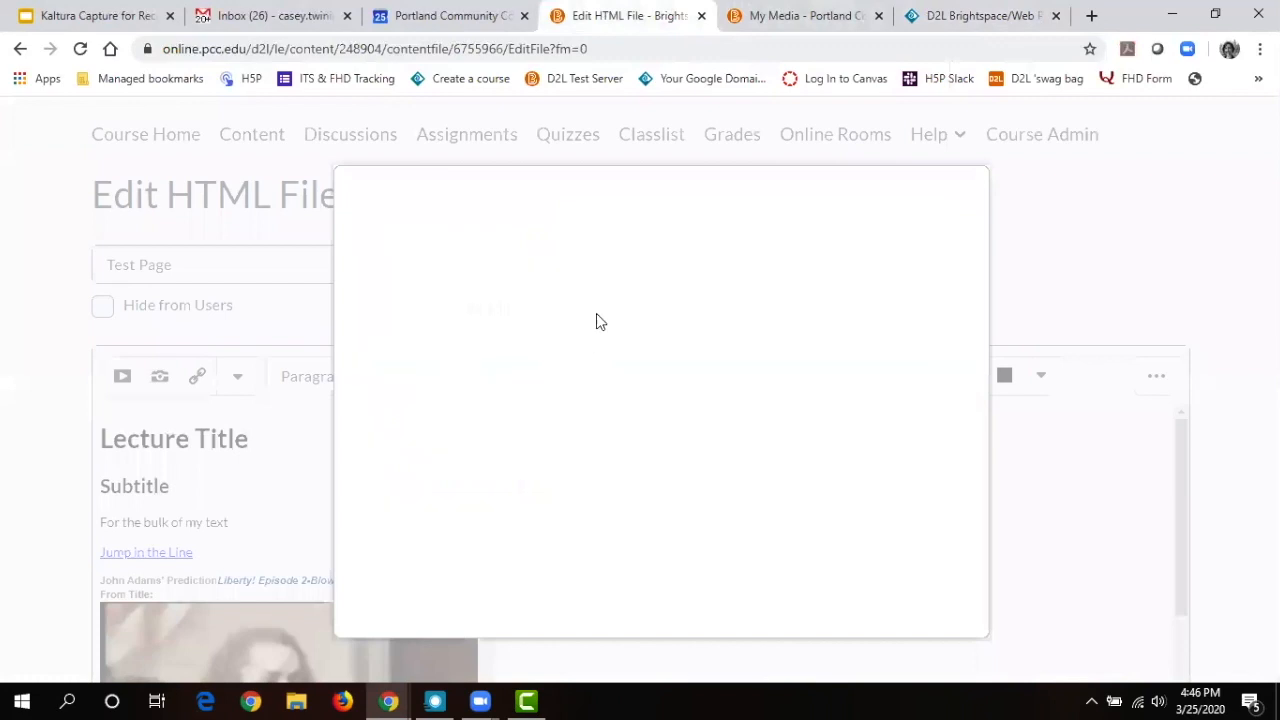
left_click(594, 276)
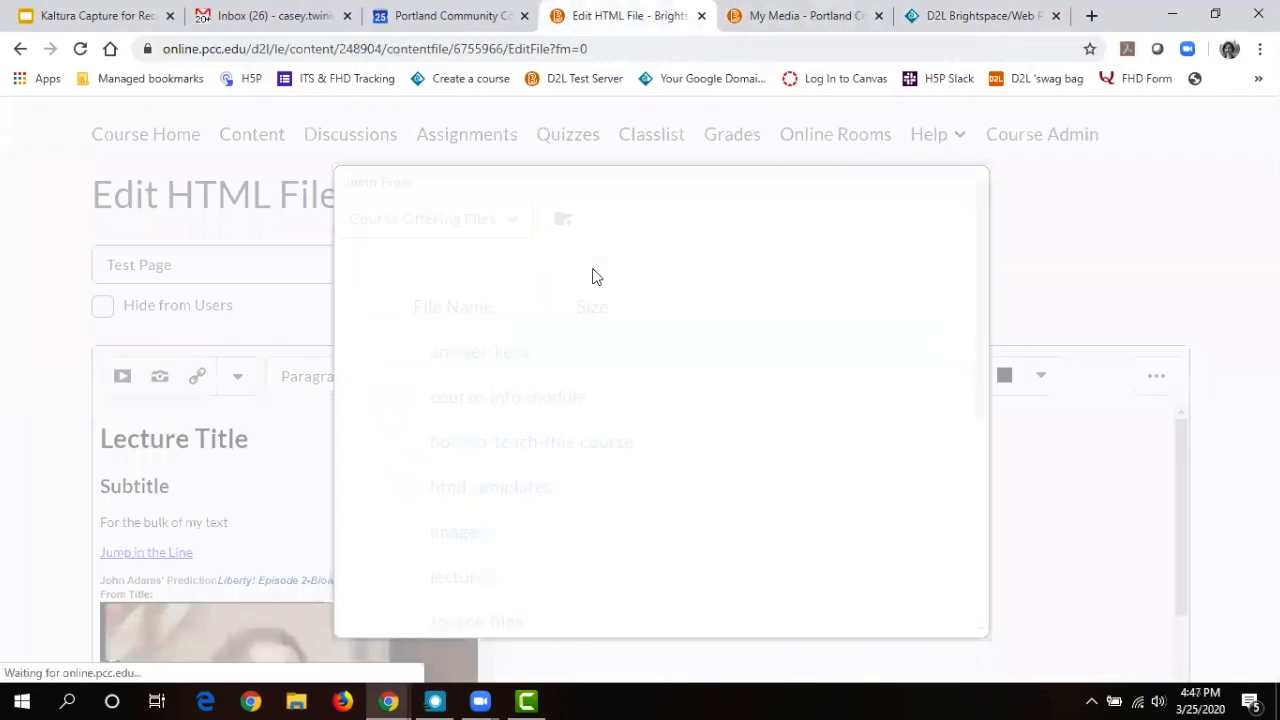
left_click(922, 10)
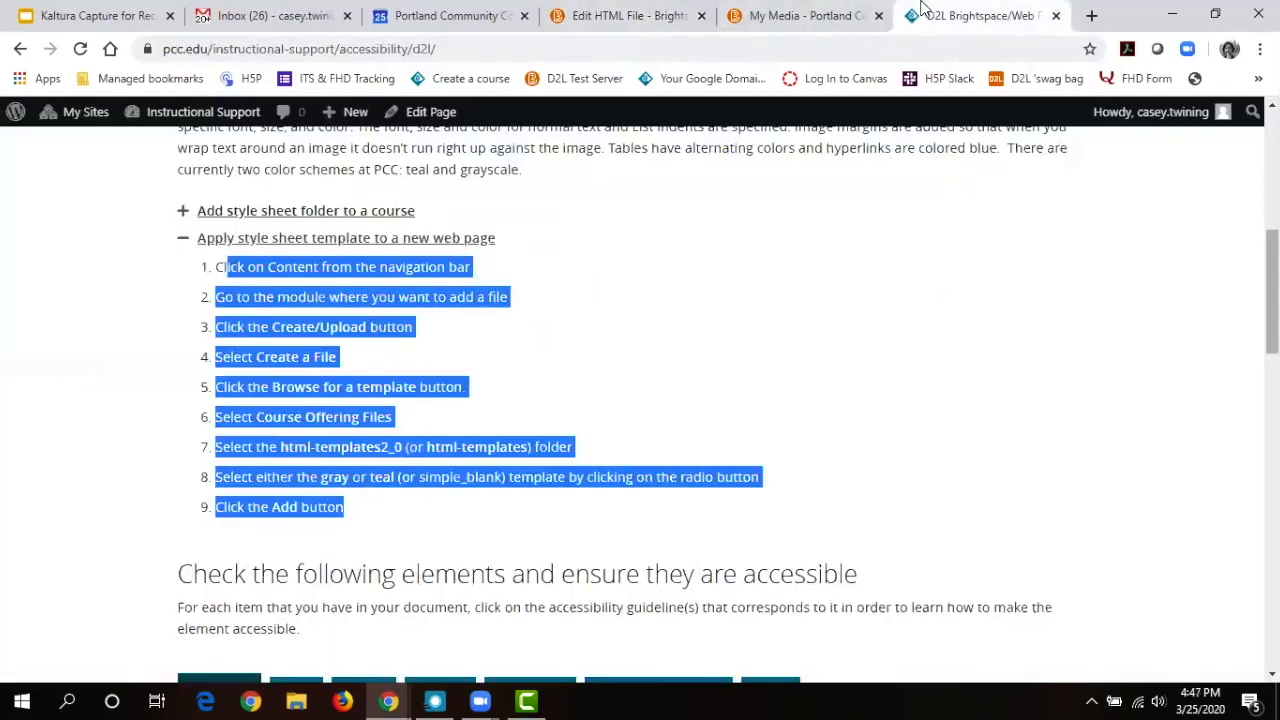
left_click(620, 10)
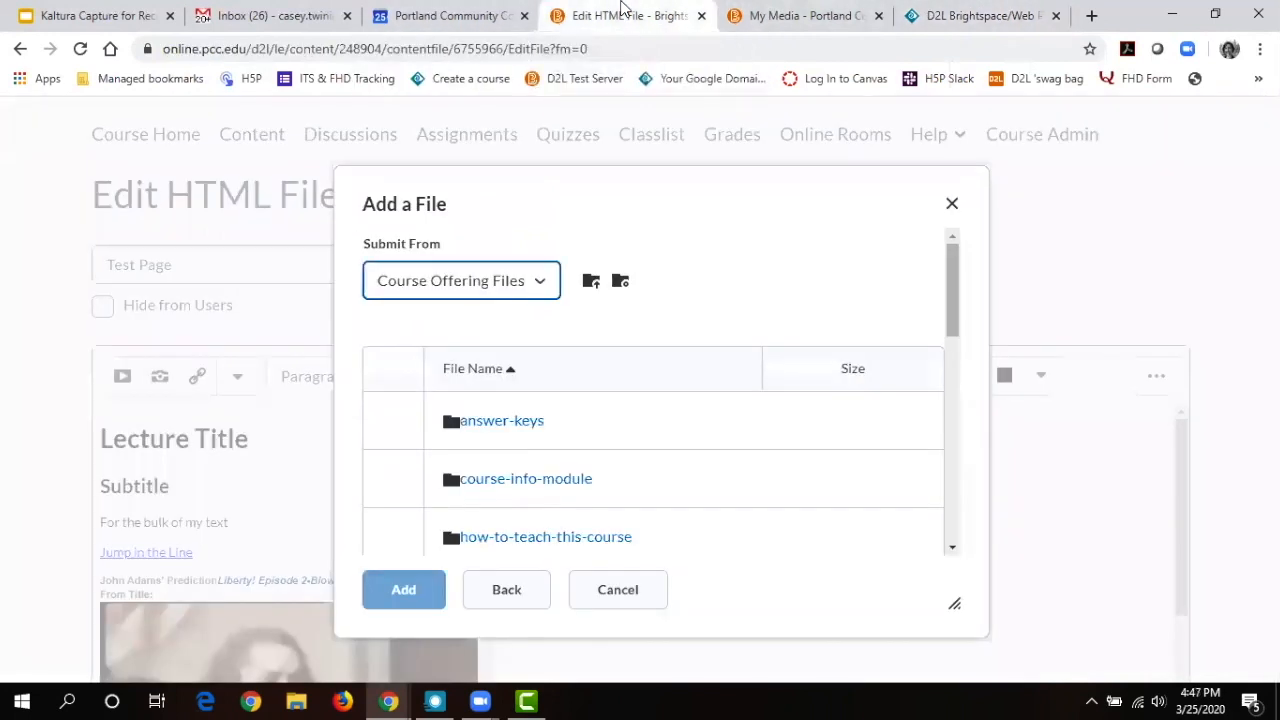
left_click_drag(948, 260, 949, 350)
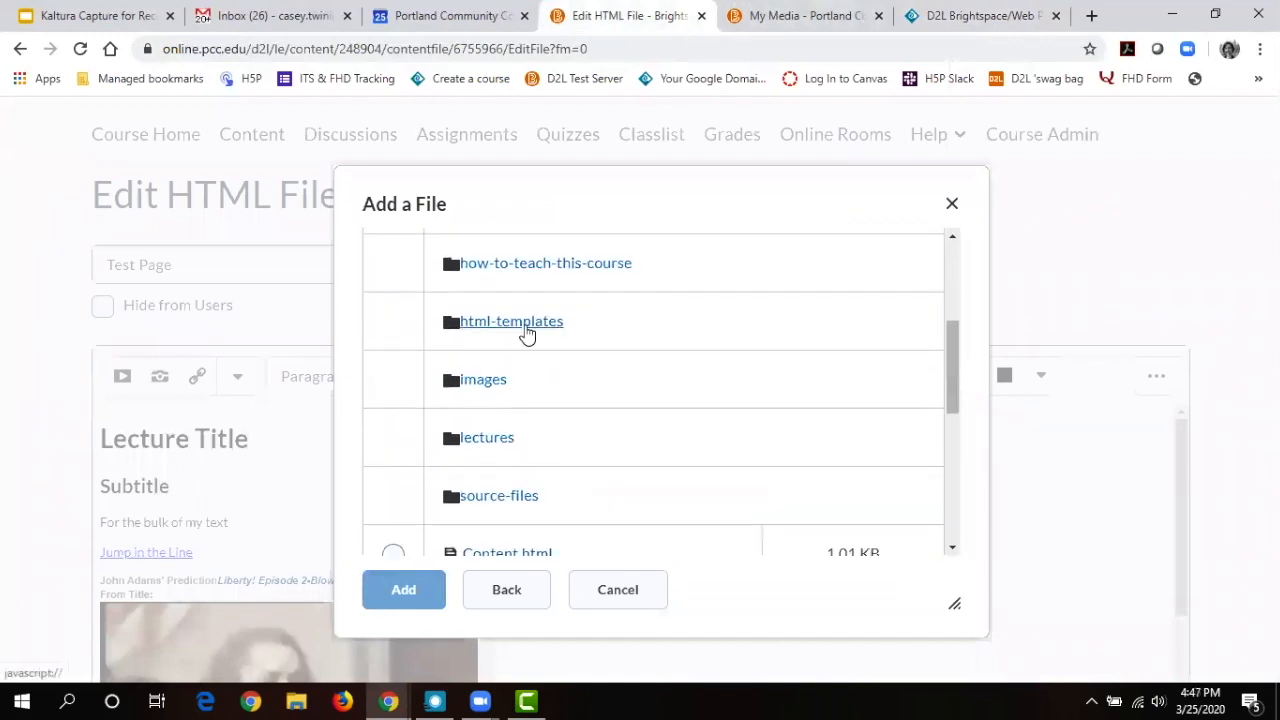
left_click(524, 328)
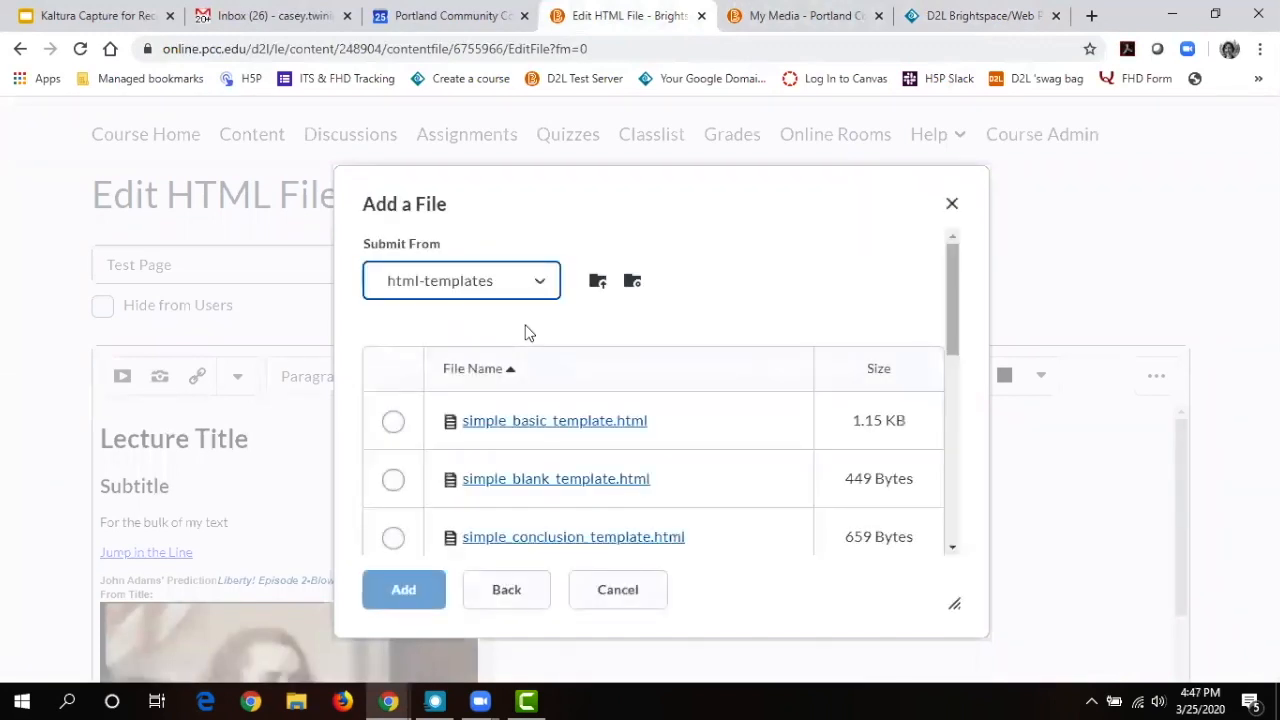
Try selecting the simple basic template and the simple lecture materials template, and cancel adding a template to Test Page.
left_click_drag(950, 279, 943, 308)
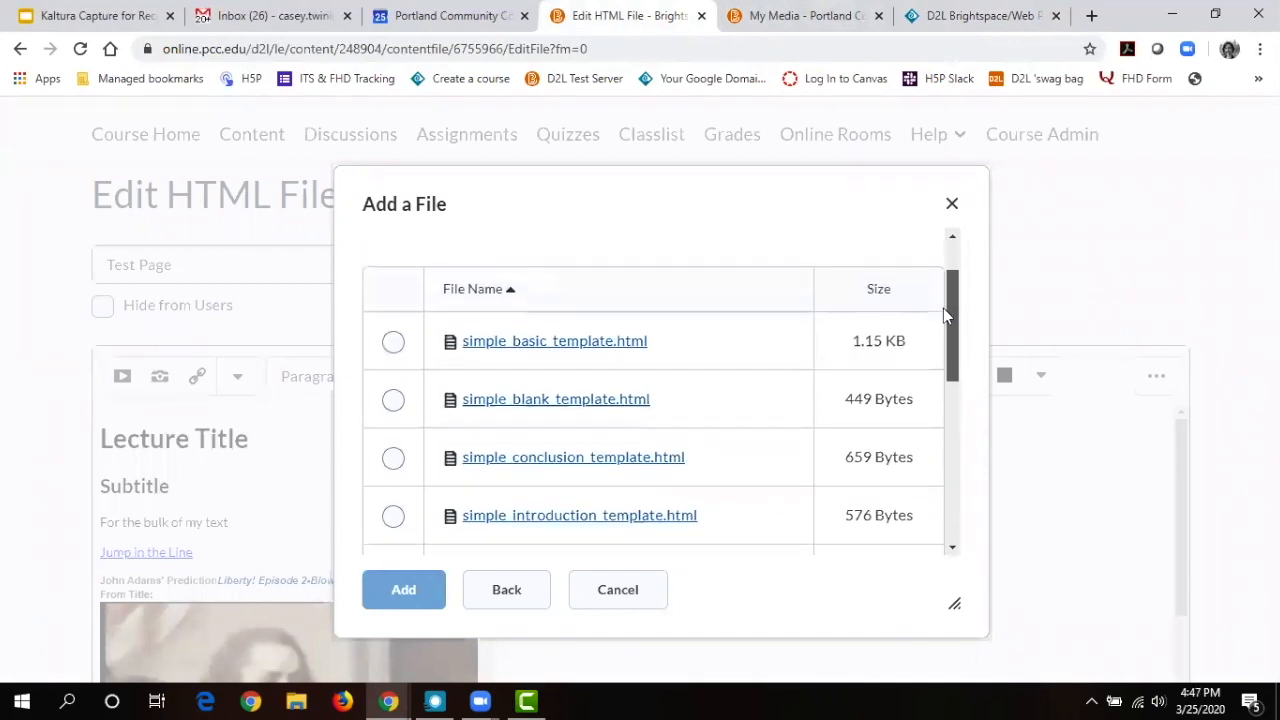
left_click(393, 343)
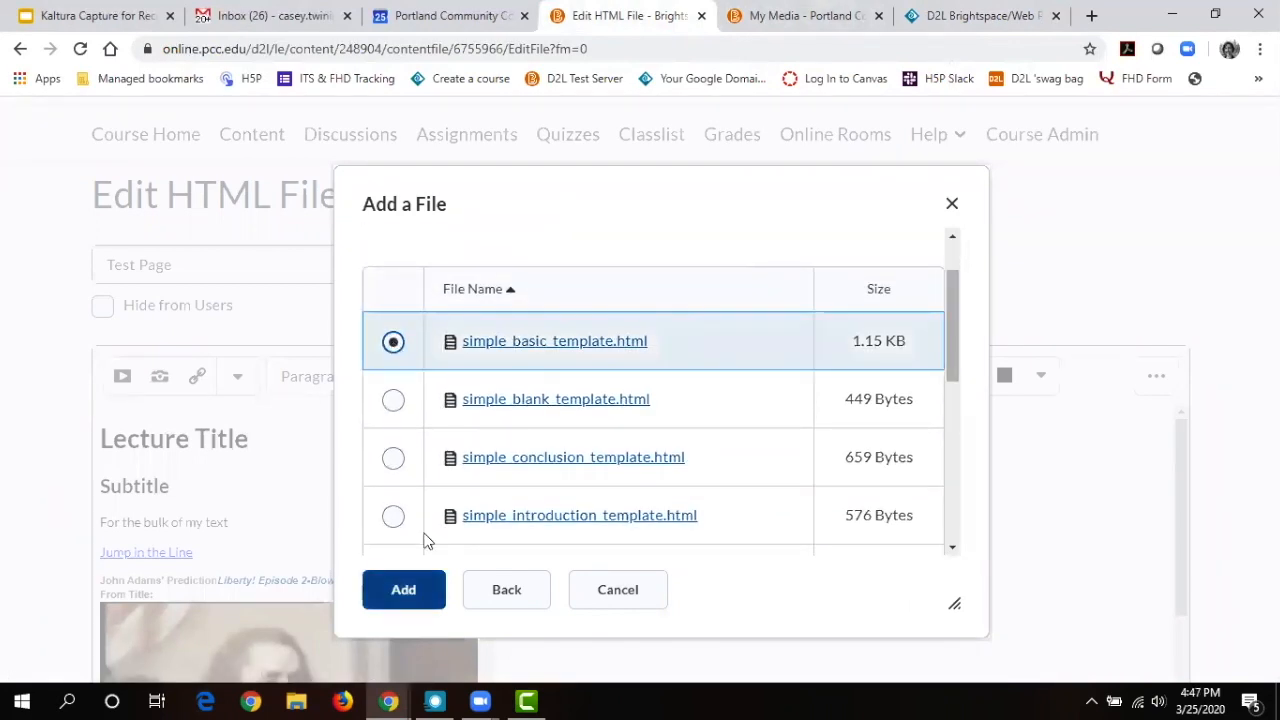
left_click_drag(954, 364, 951, 414)
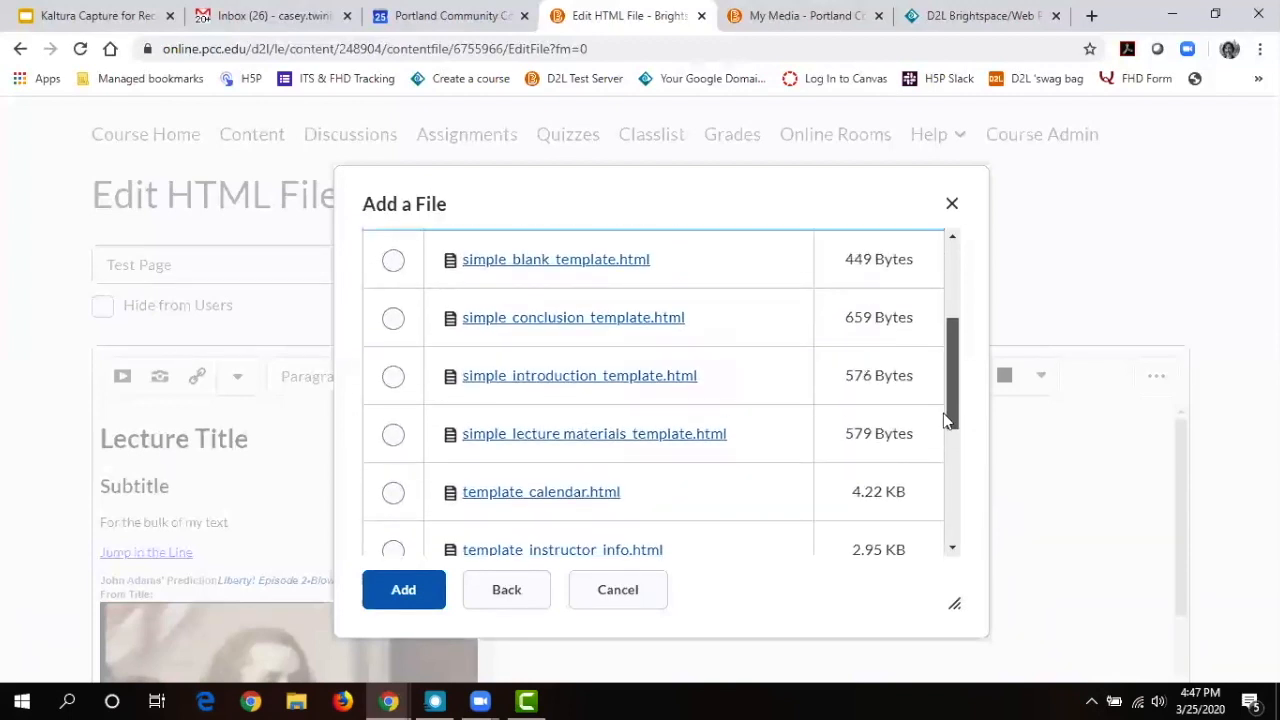
left_click(393, 436)
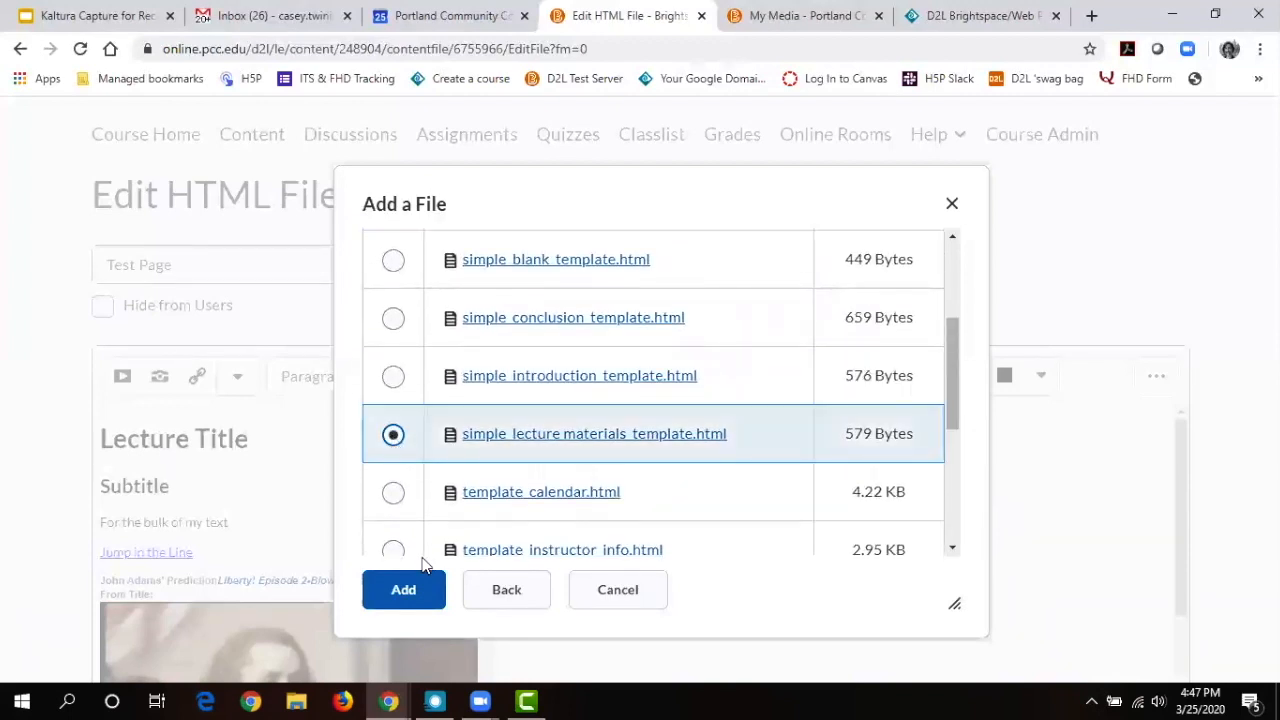
left_click(645, 566)
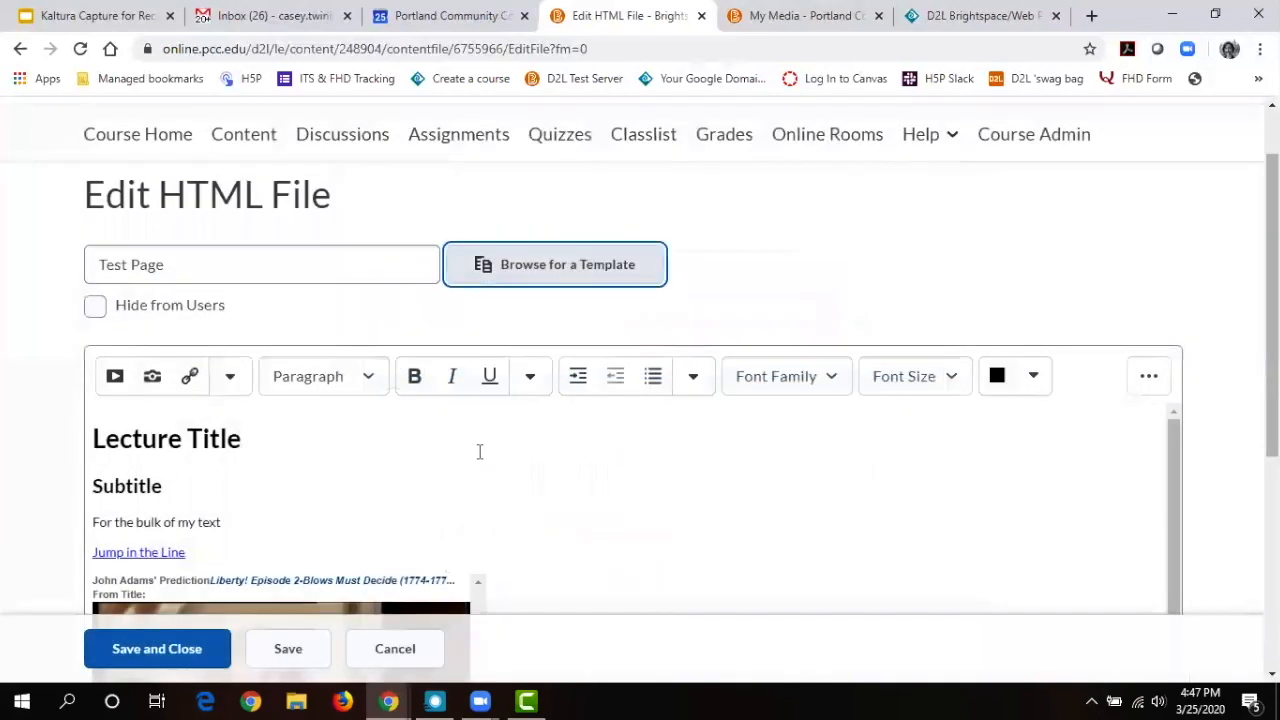
Return to the Test Module and create a new file in it titled "Test 2".
left_click(250, 146)
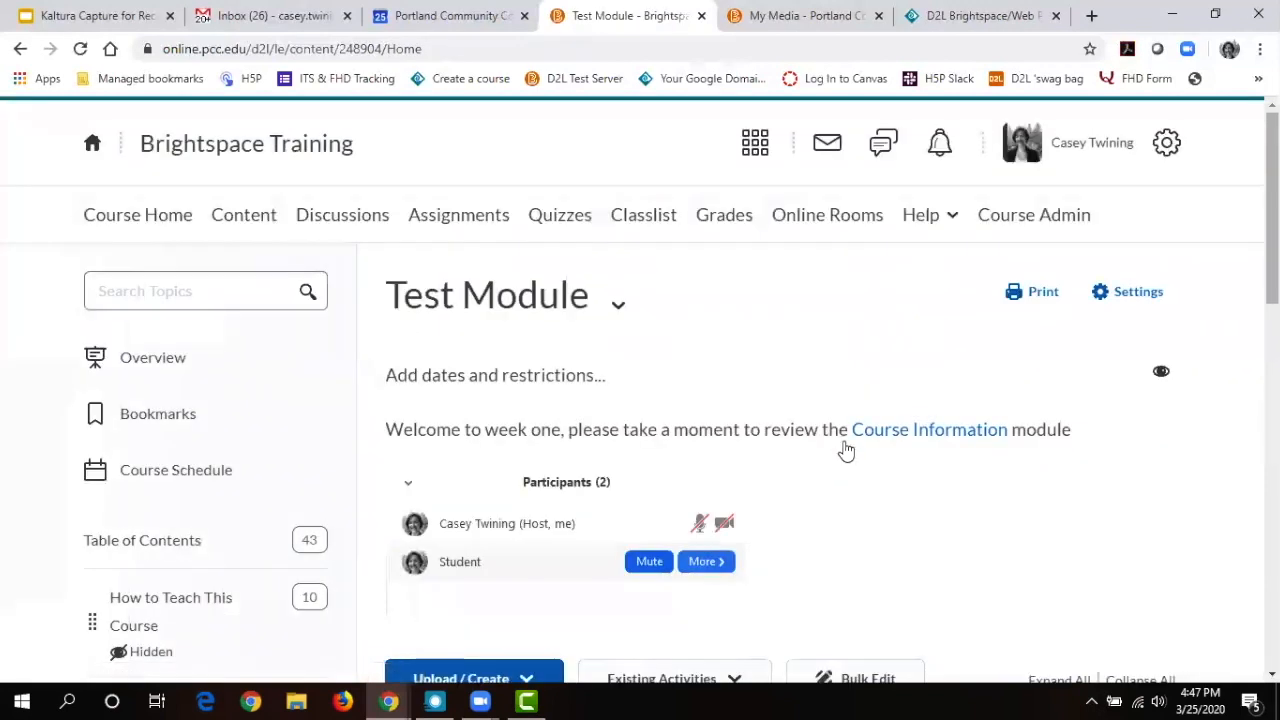
scroll(846, 449, "down", 3)
left_click(466, 358)
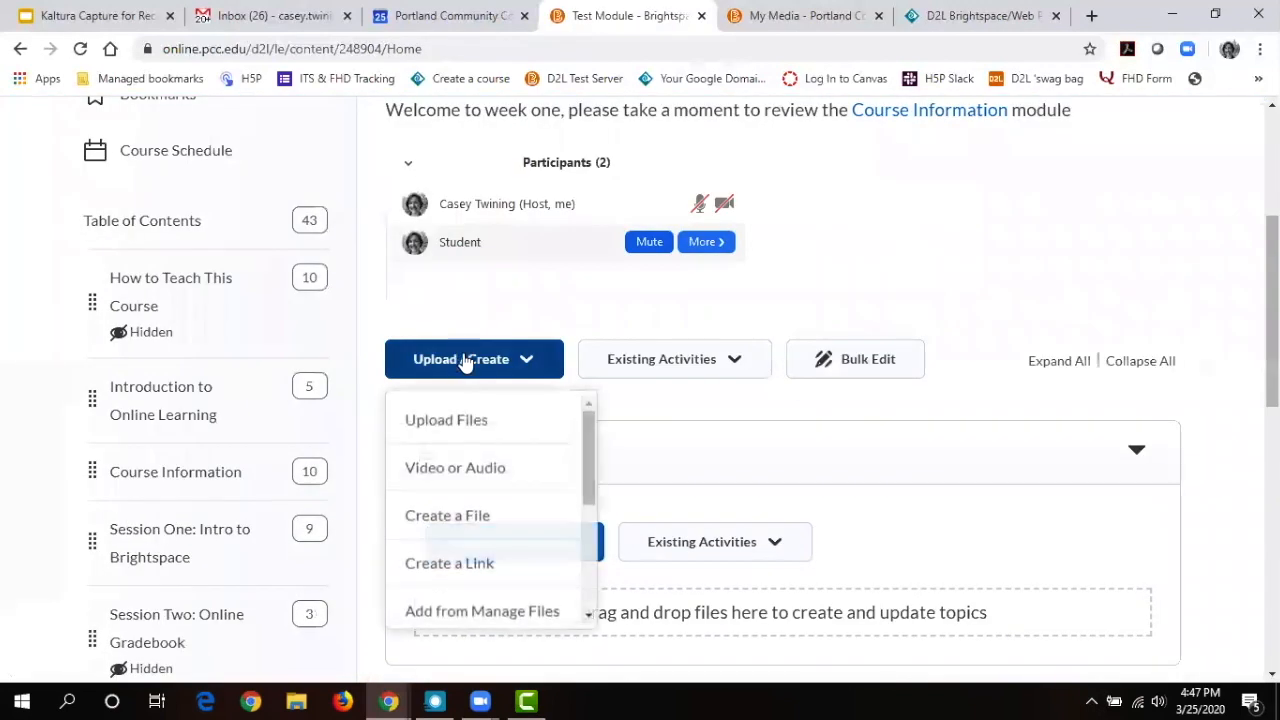
left_click(470, 535)
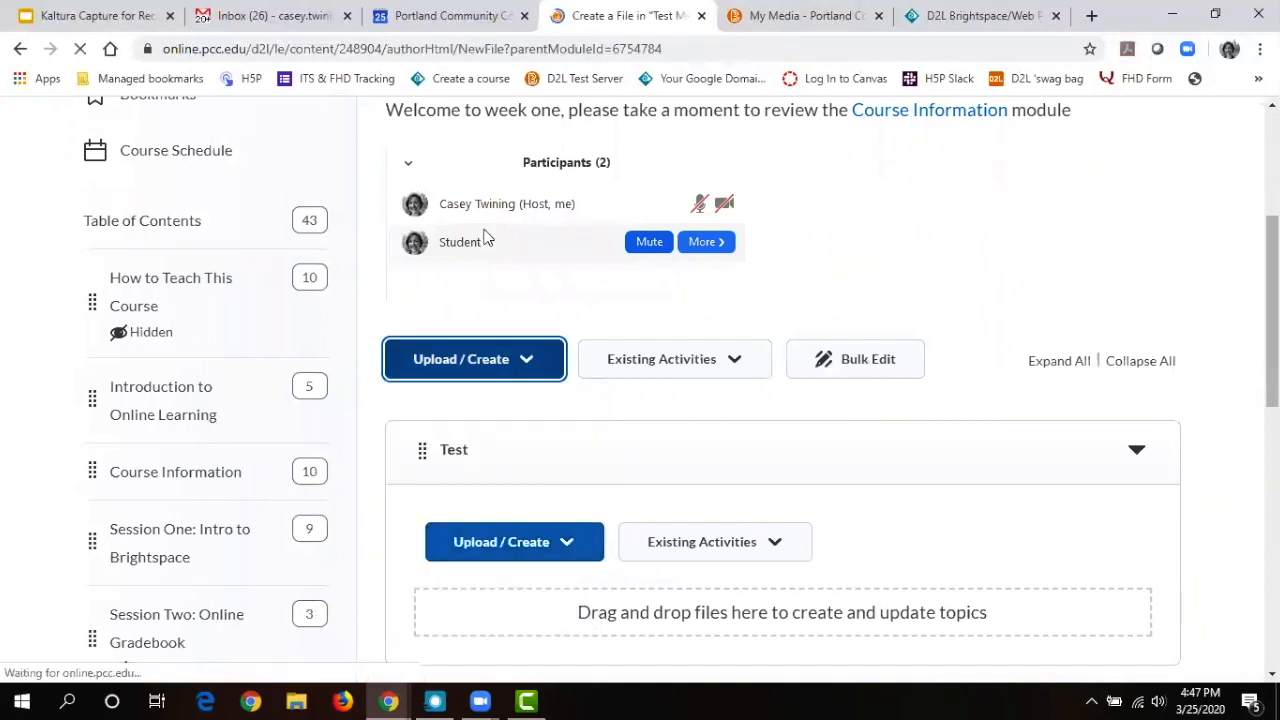
type("Test 2")
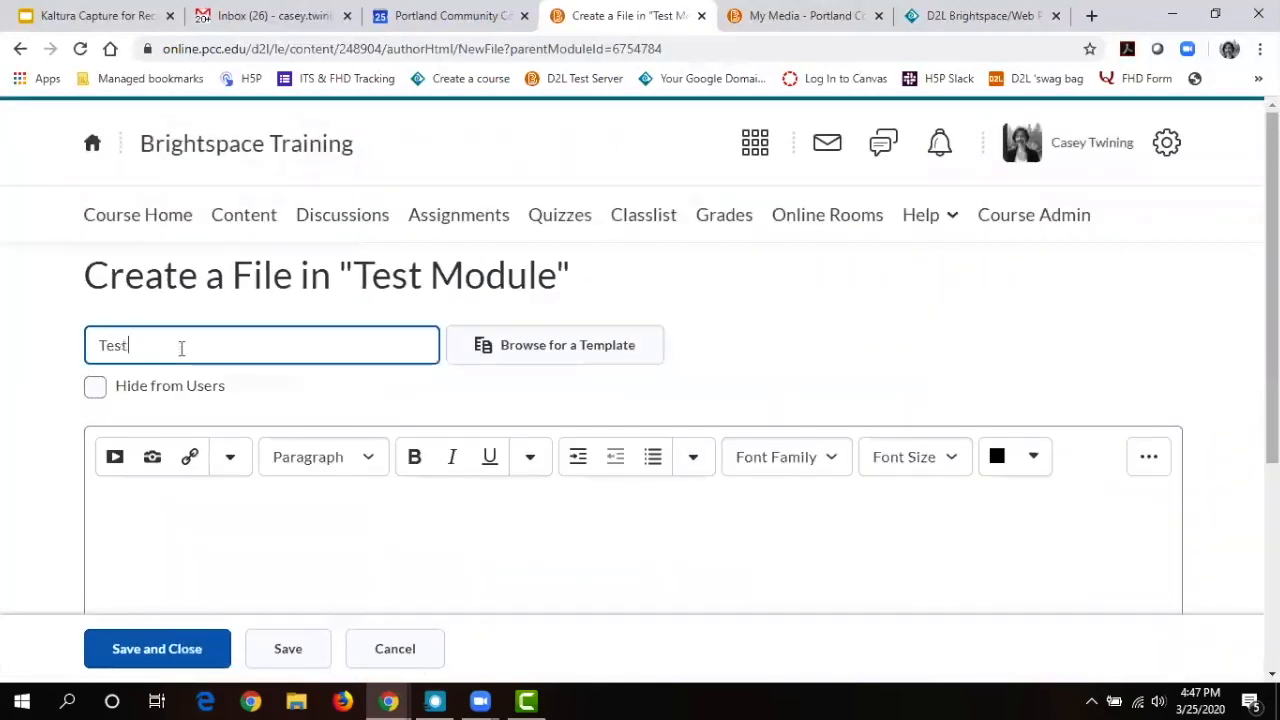
Apply simple_lecture materials_template.html from the html-templates folder in Course Offering Files to the Test 2 page.
left_click(553, 343)
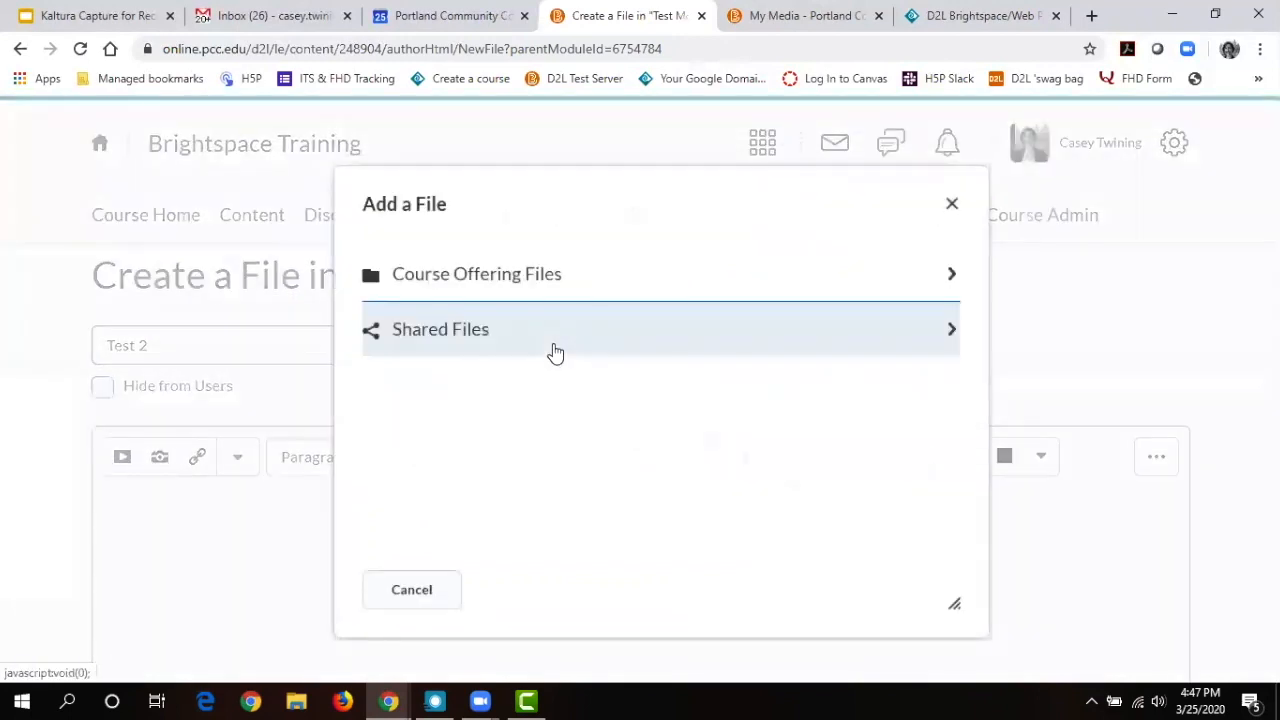
left_click(551, 284)
left_click_drag(952, 285, 952, 360)
left_click(491, 333)
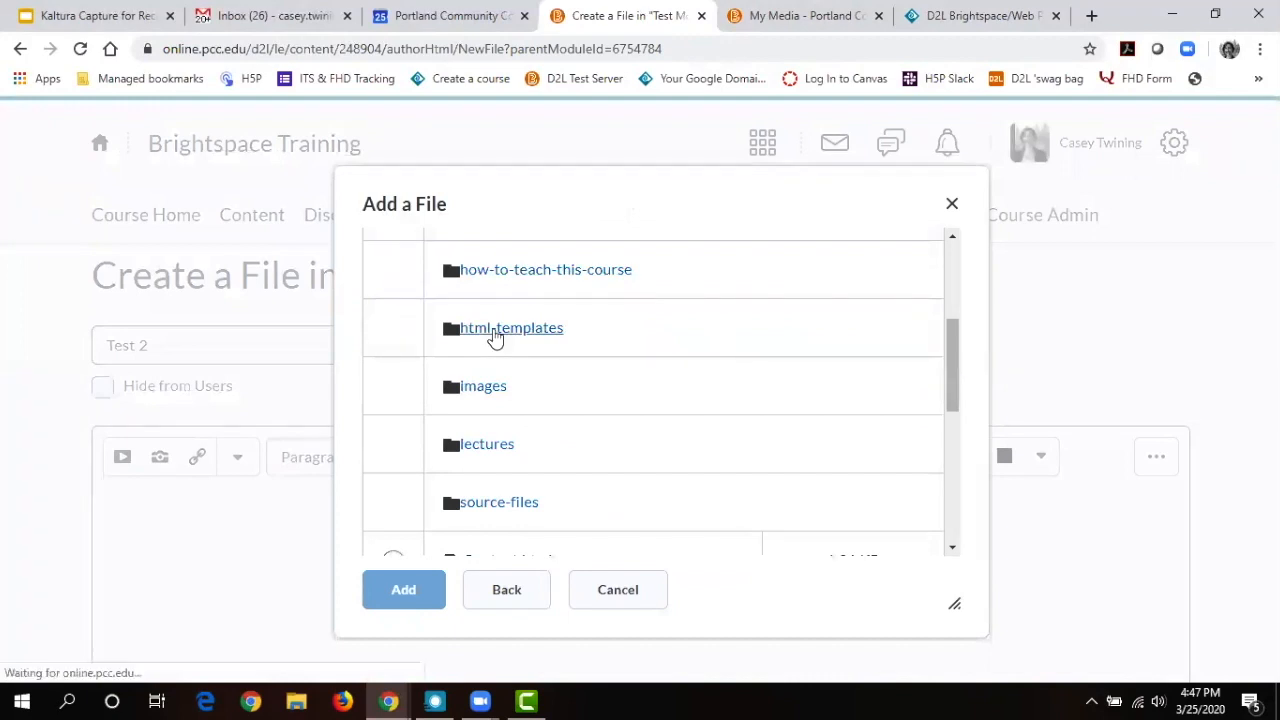
left_click_drag(948, 283, 941, 349)
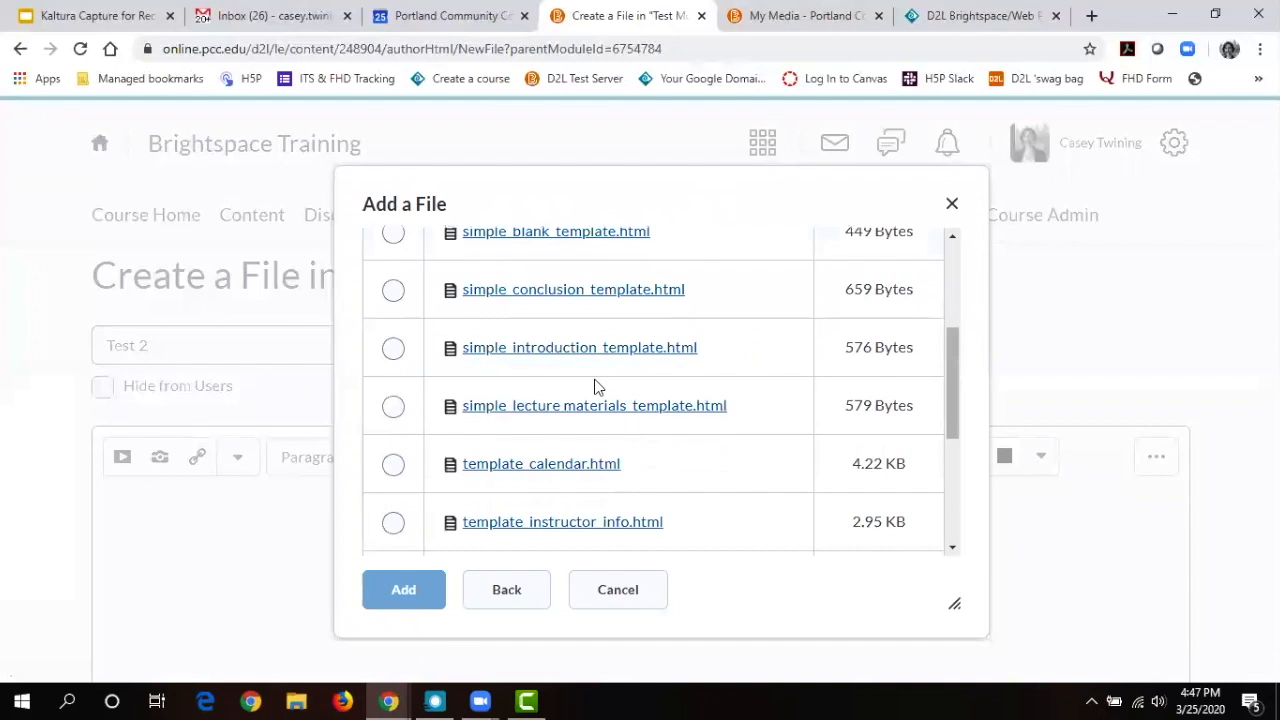
left_click(379, 406)
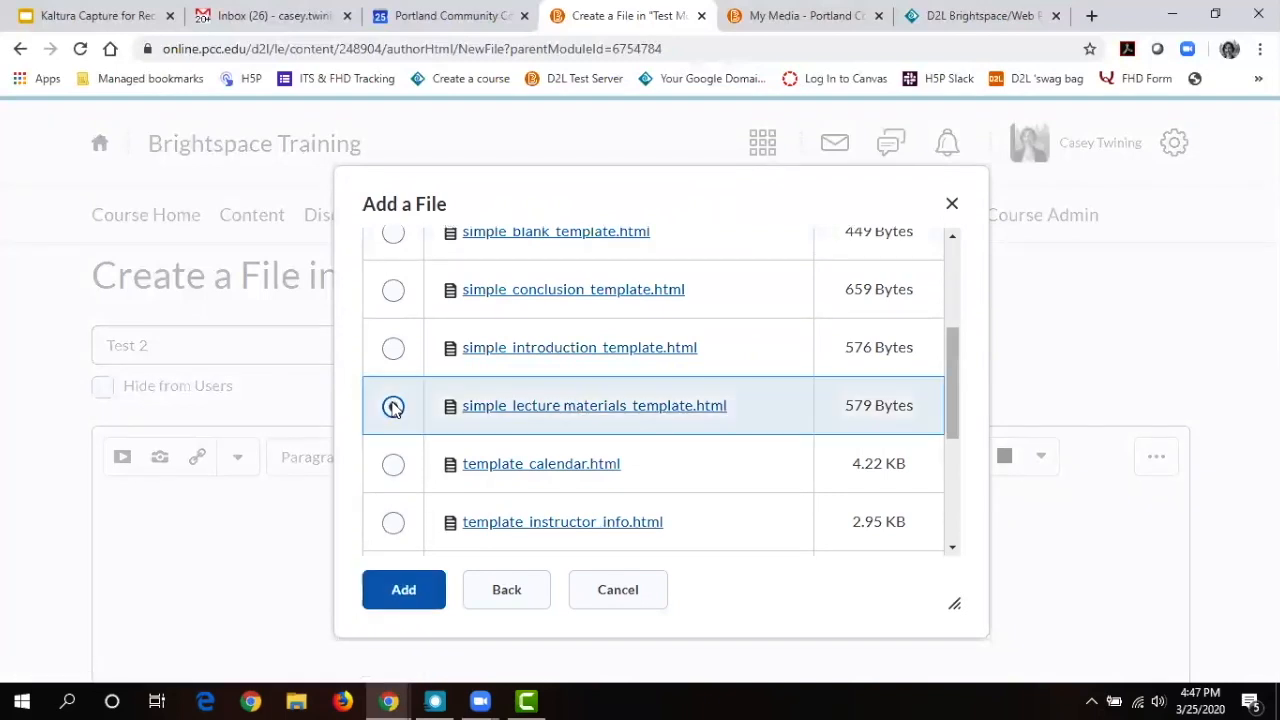
left_click(443, 574)
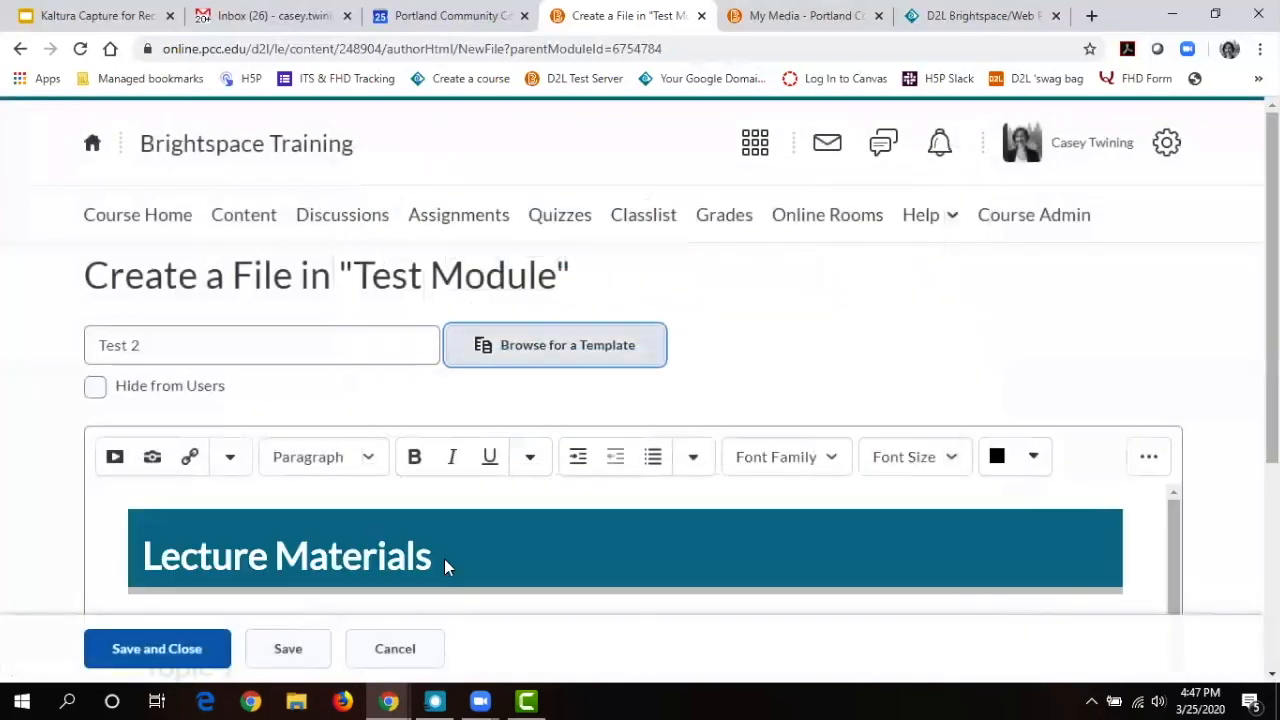
Replace the "Lecture Materials" footer text at the end of the page with "Edit here".
scroll(640, 390, "down", 3)
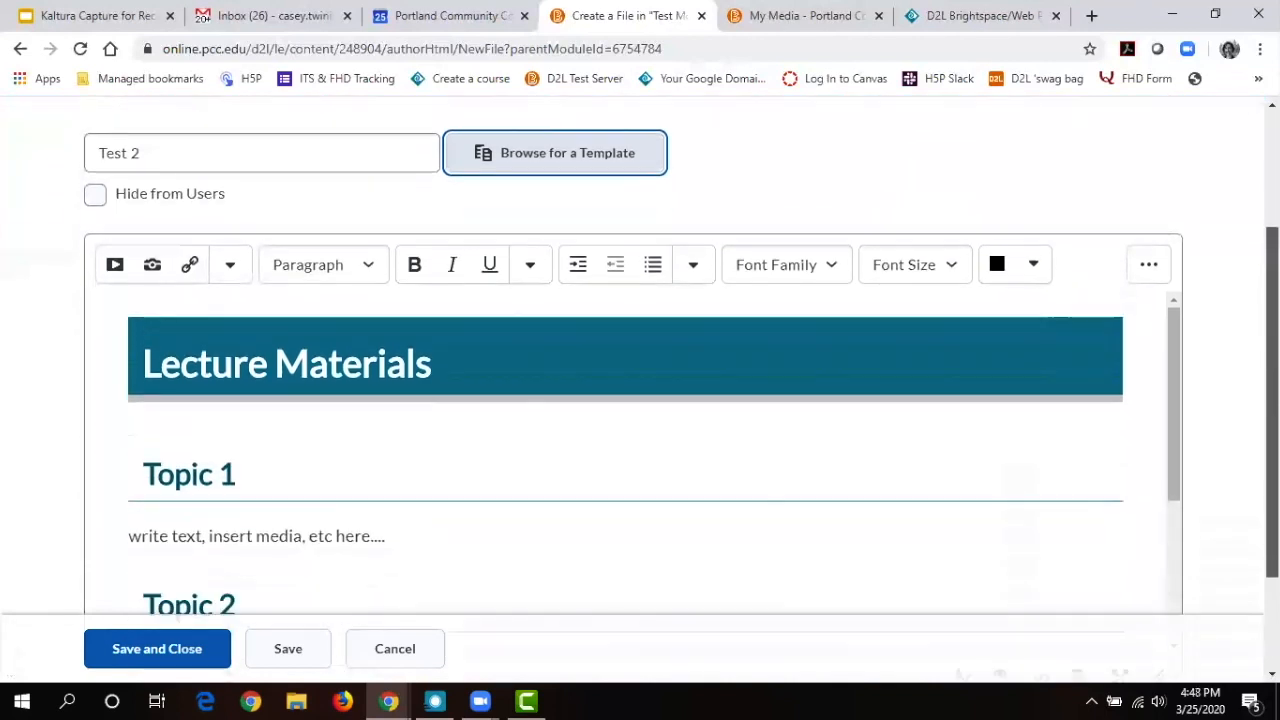
left_click_drag(1174, 313, 1185, 484)
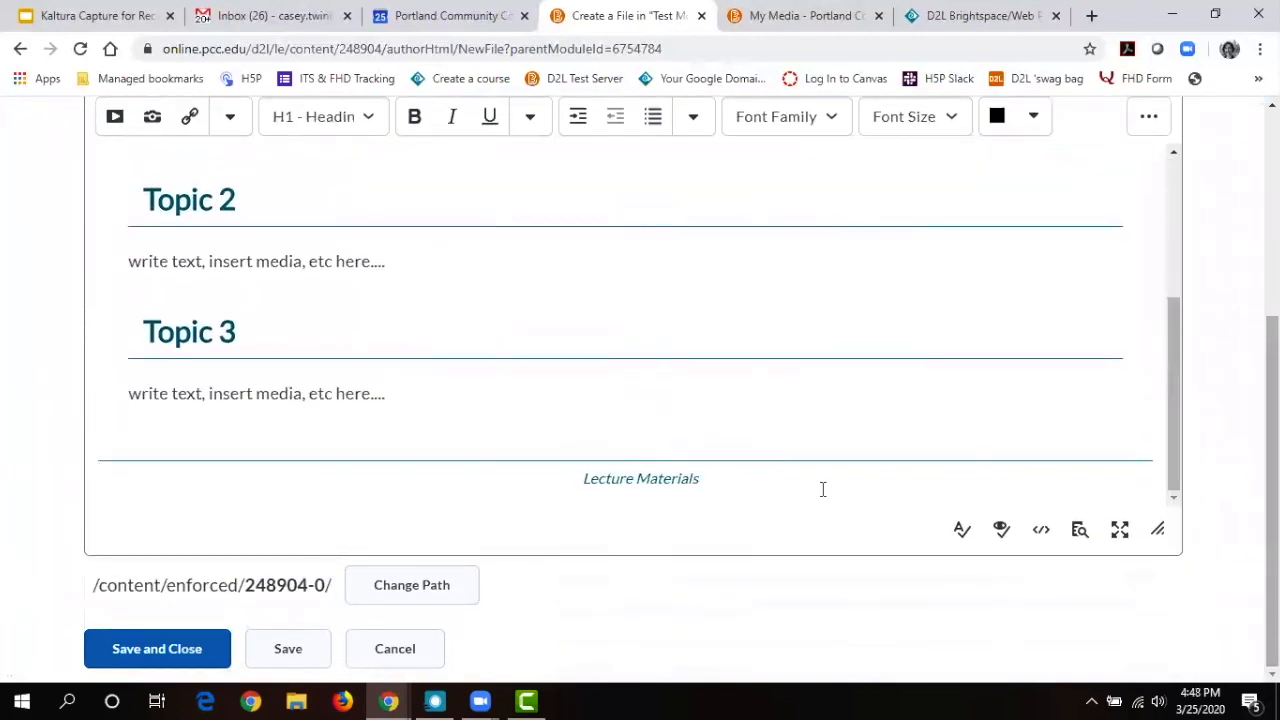
left_click_drag(759, 498, 583, 477)
type("Ed")
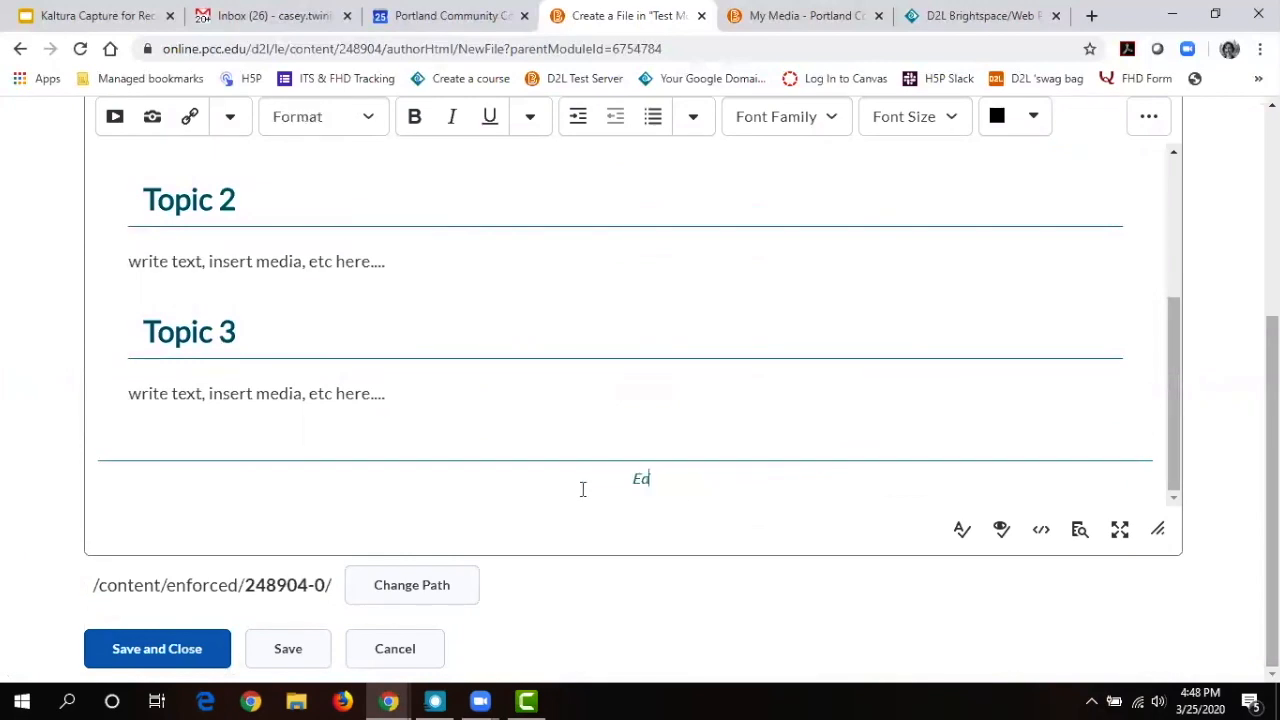
type("it here")
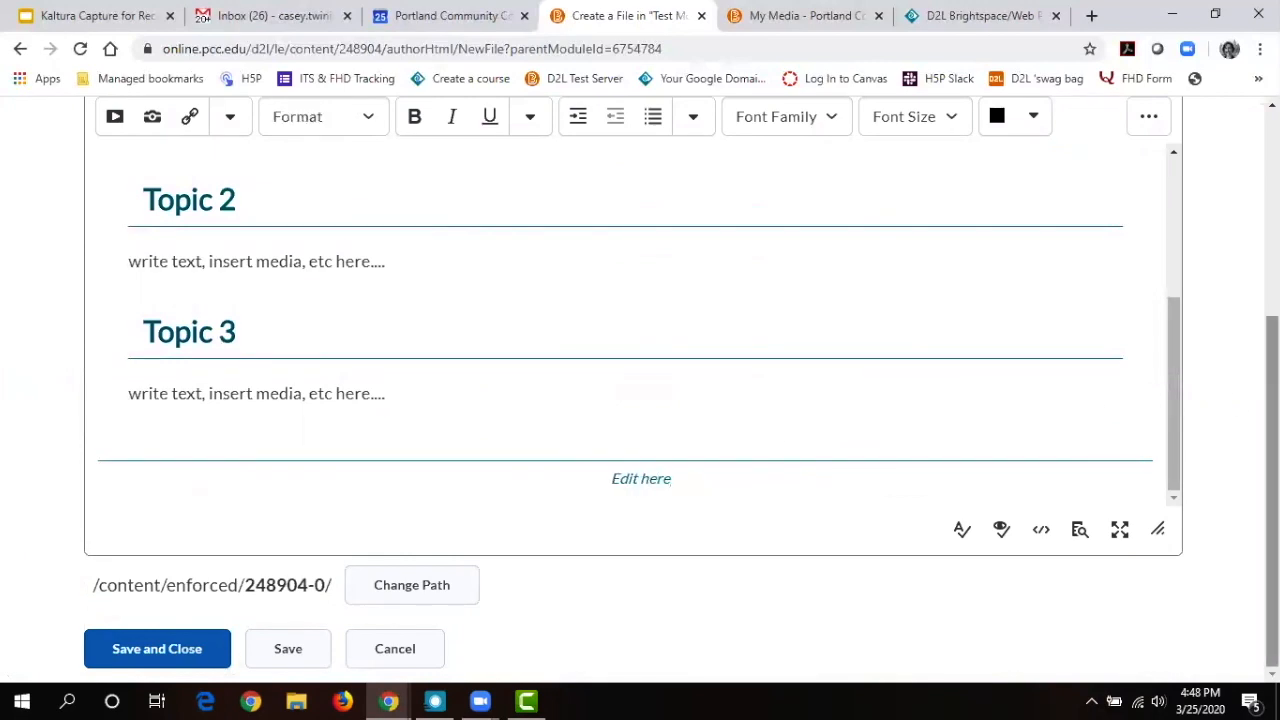
Replace the page content with template_calendar.html from the html-templates folder in Course Offering Files.
left_click_drag(1177, 422, 1194, 272)
left_click_drag(1273, 402, 1273, 363)
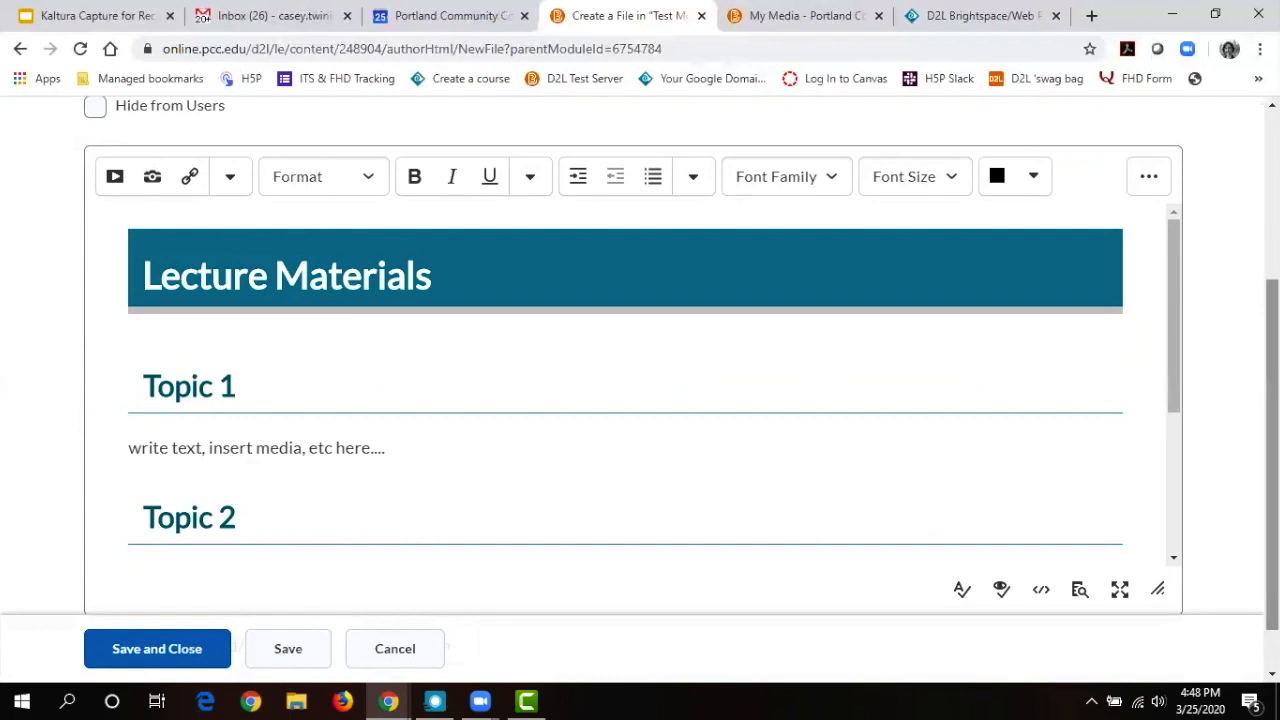
scroll(640, 400, "up", 2)
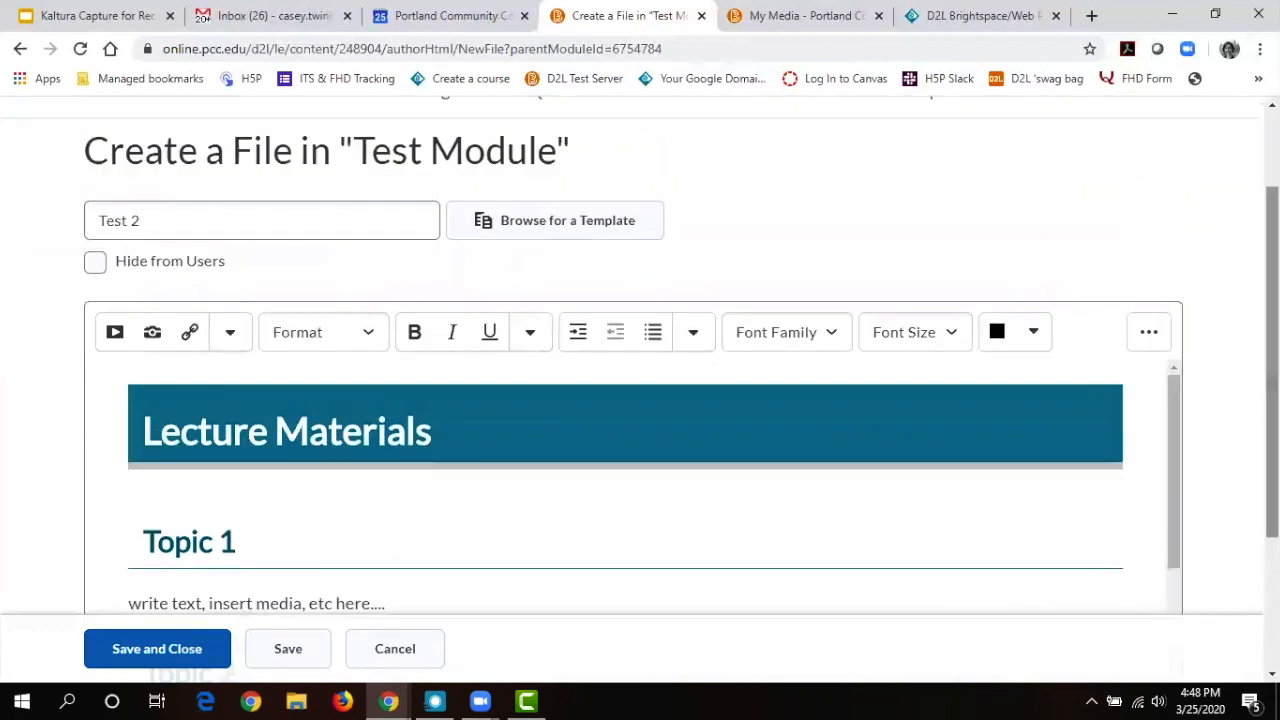
left_click(617, 237)
left_click(588, 283)
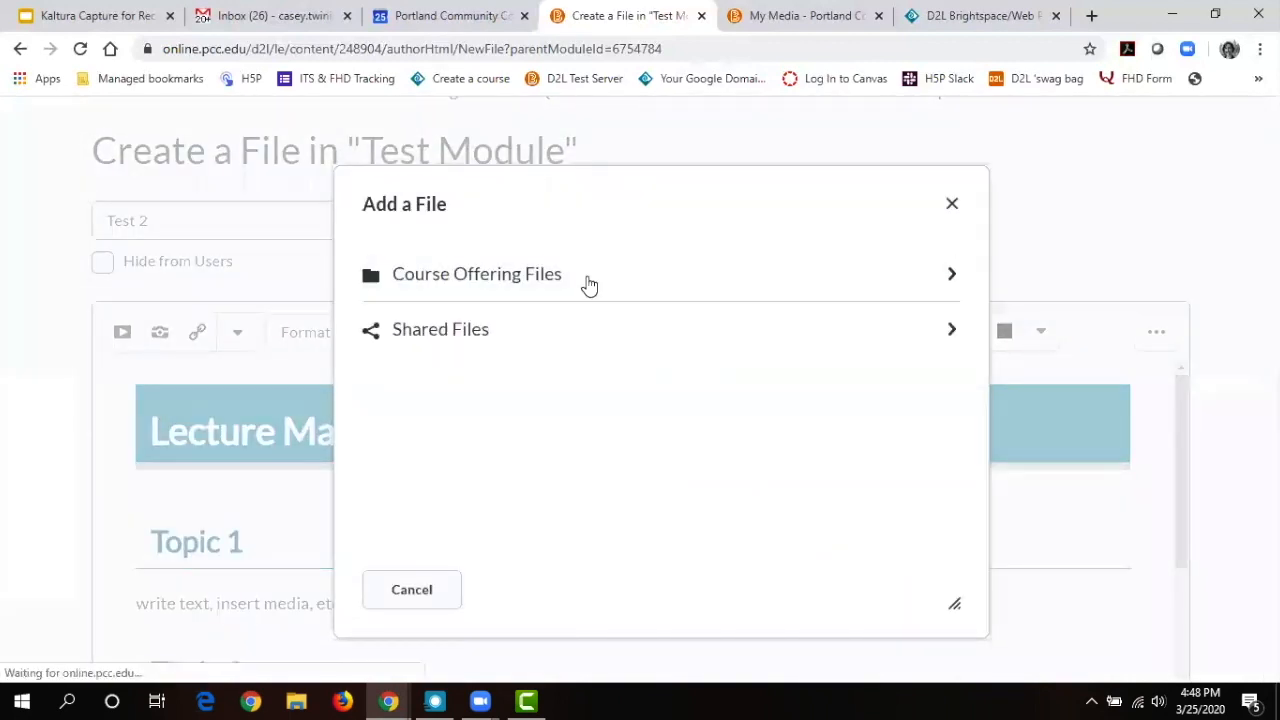
left_click_drag(952, 269, 948, 358)
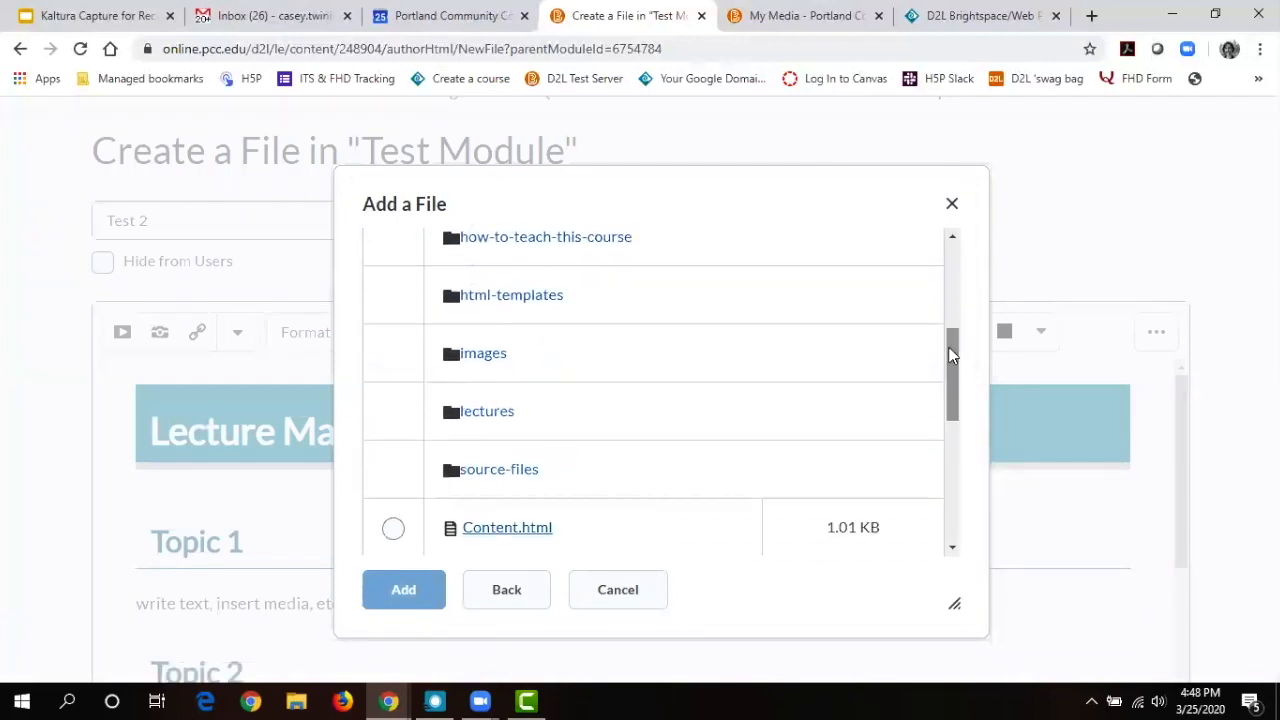
left_click(547, 305)
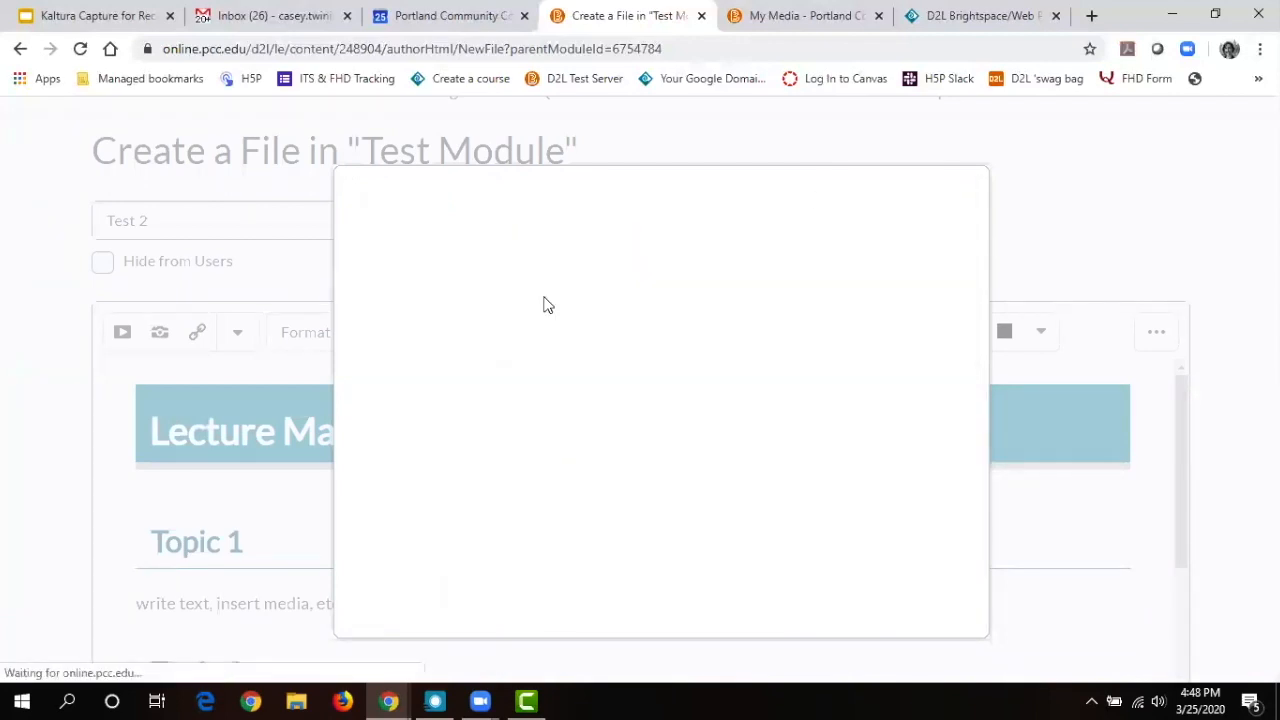
left_click_drag(950, 280, 939, 328)
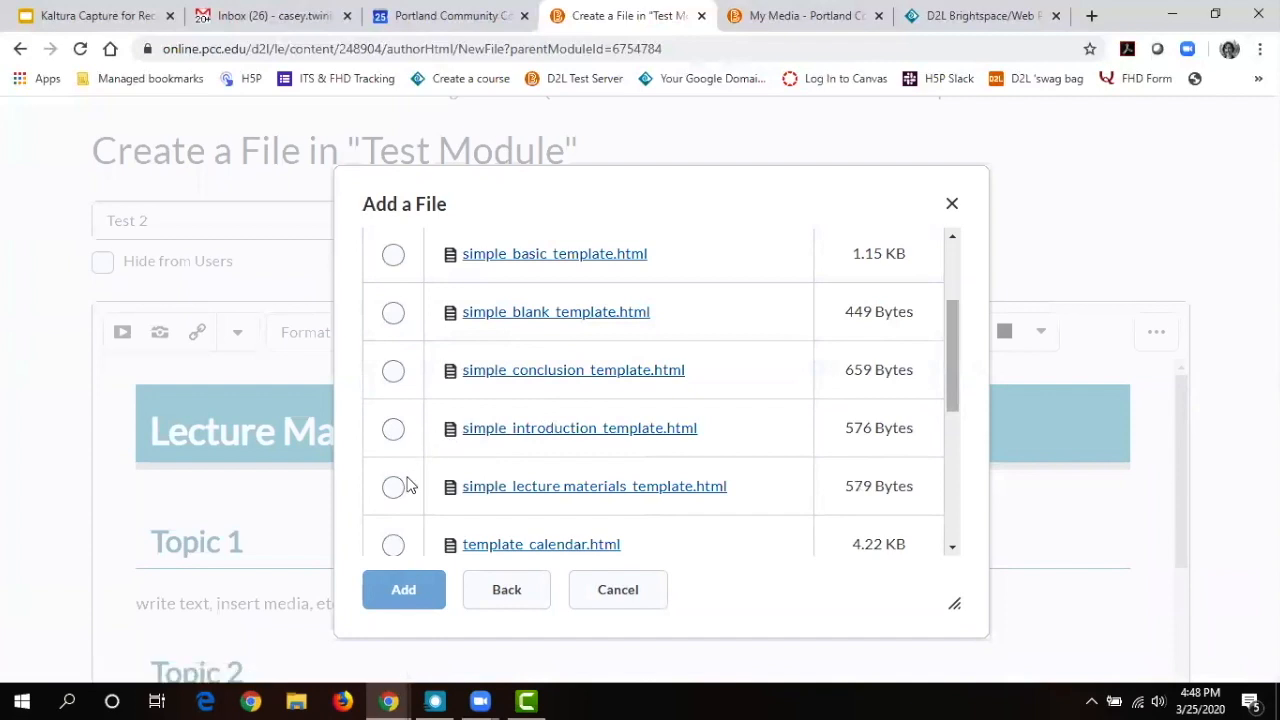
left_click(393, 544)
left_click(403, 589)
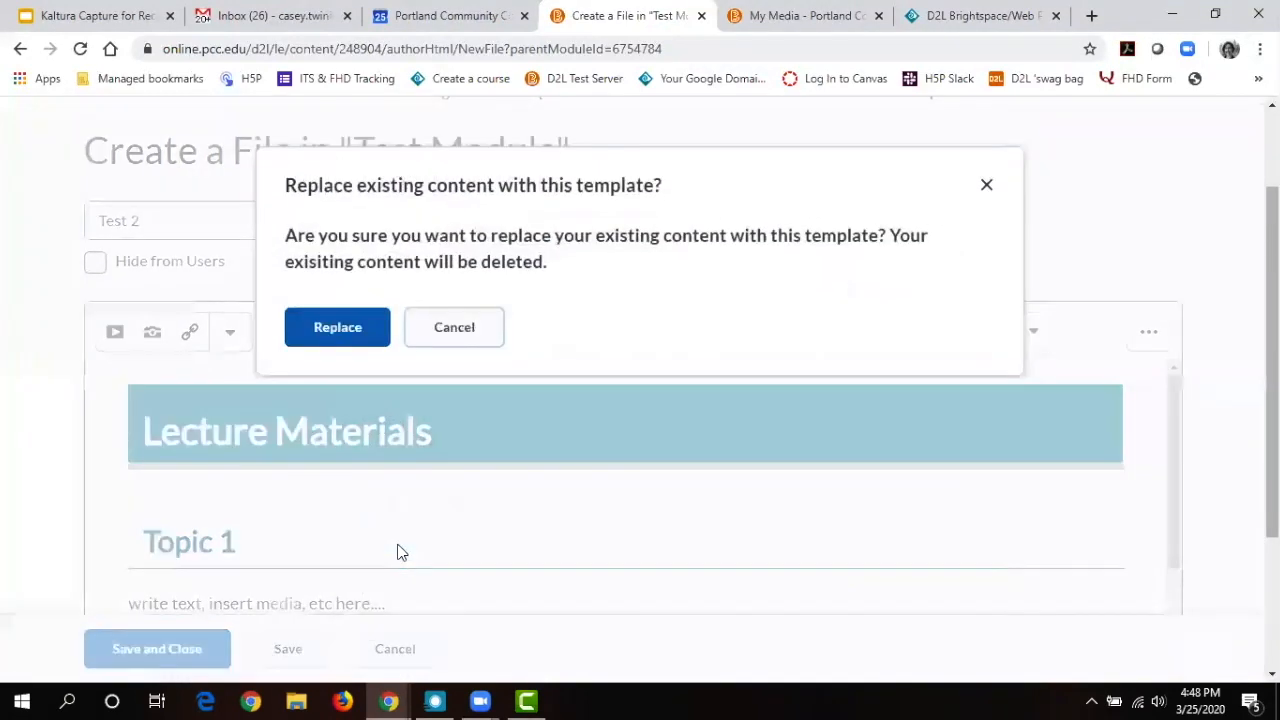
left_click(358, 343)
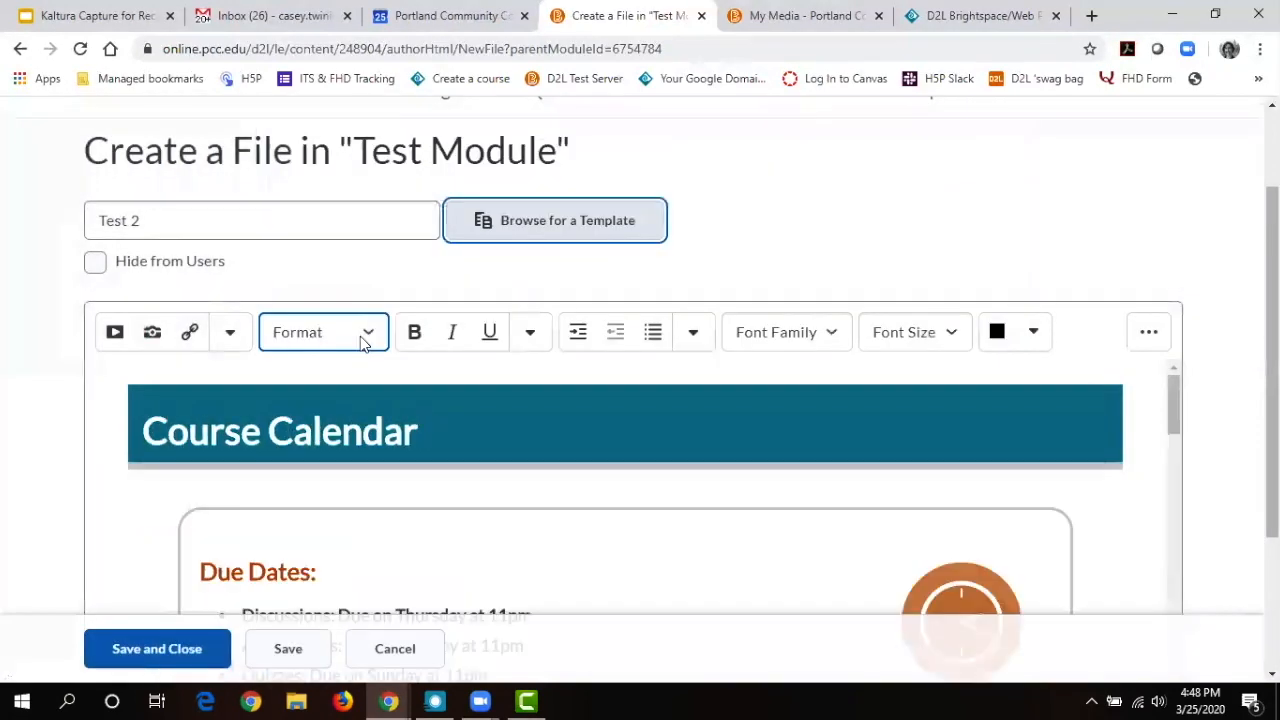
Change the last two Week 1 readings in the course calendar table to "Chapter 4" and "Worksheet 1".
scroll(1272, 360, "down", 2)
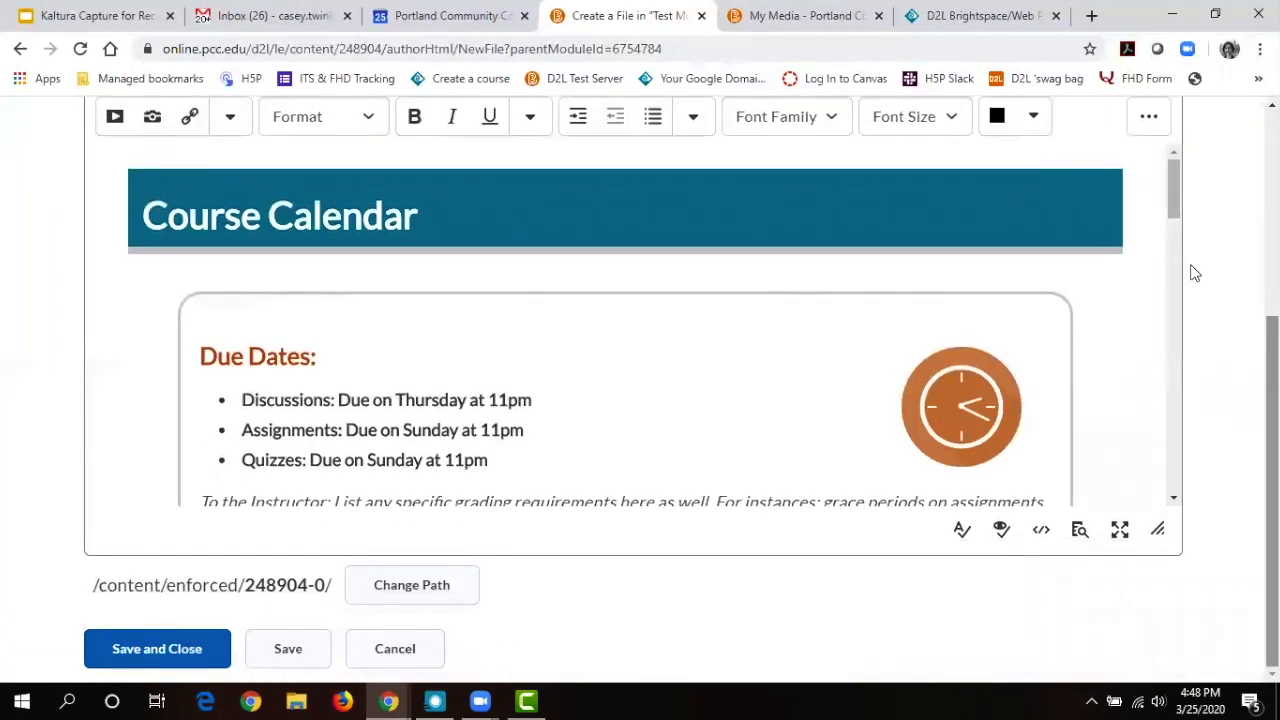
left_click_drag(1168, 193, 1158, 258)
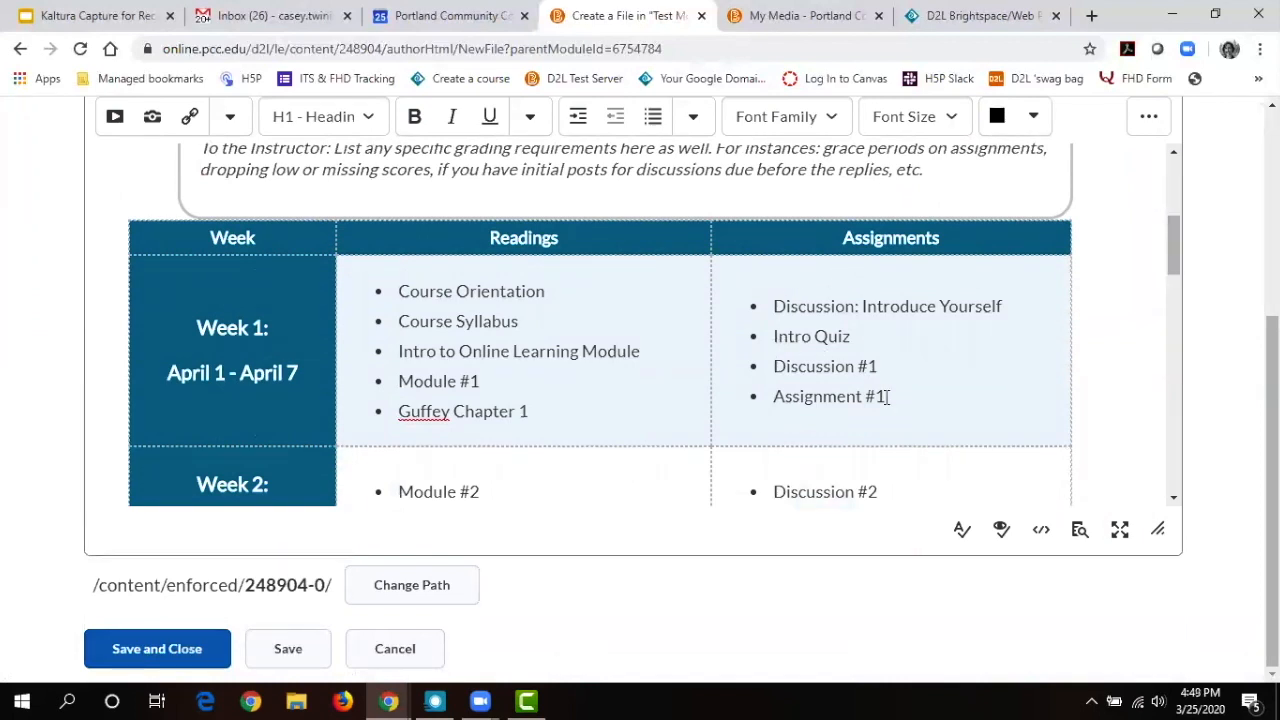
left_click_drag(538, 416, 398, 410)
key("BackSpace")
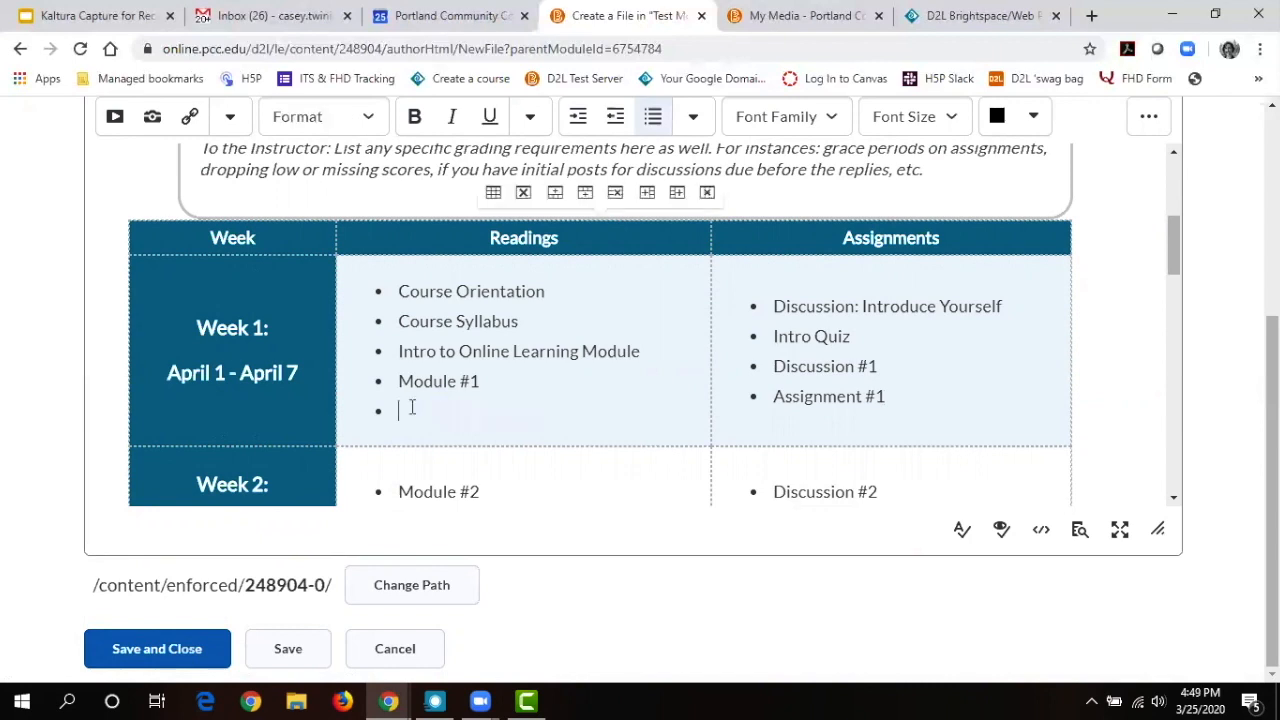
left_click_drag(509, 386, 399, 382)
key("BackSpace")
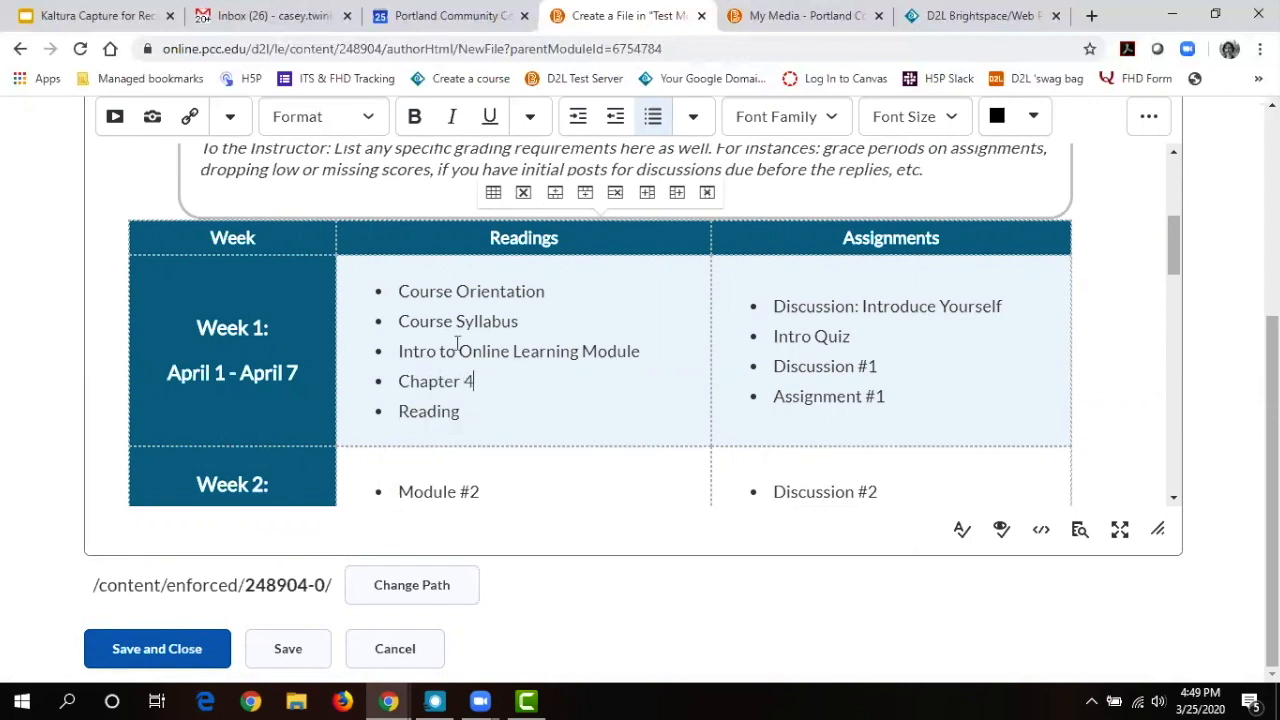
left_click_drag(481, 418, 408, 422)
type("Worksheet 1")
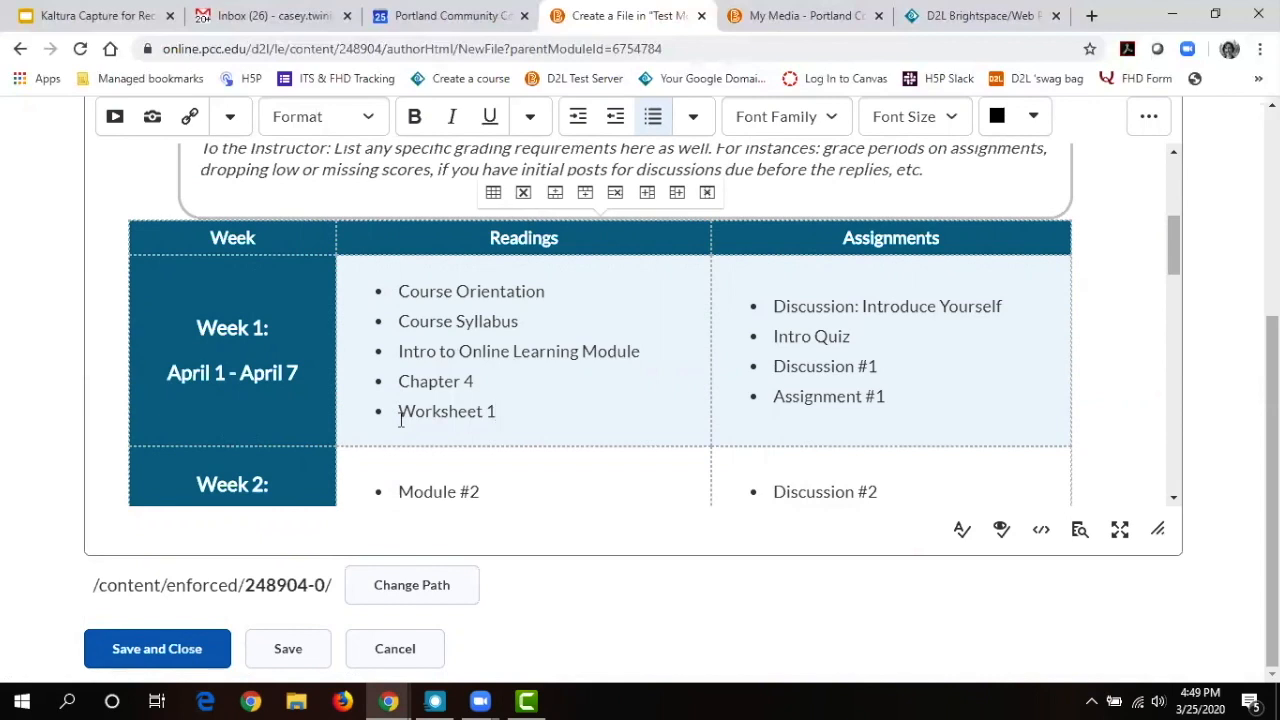
Browse the html-templates folder in Course Offering Files again, preview template_instructor_info.html, and close the preview.
left_click_drag(1177, 236, 1168, 155)
left_click_drag(1272, 345, 1272, 140)
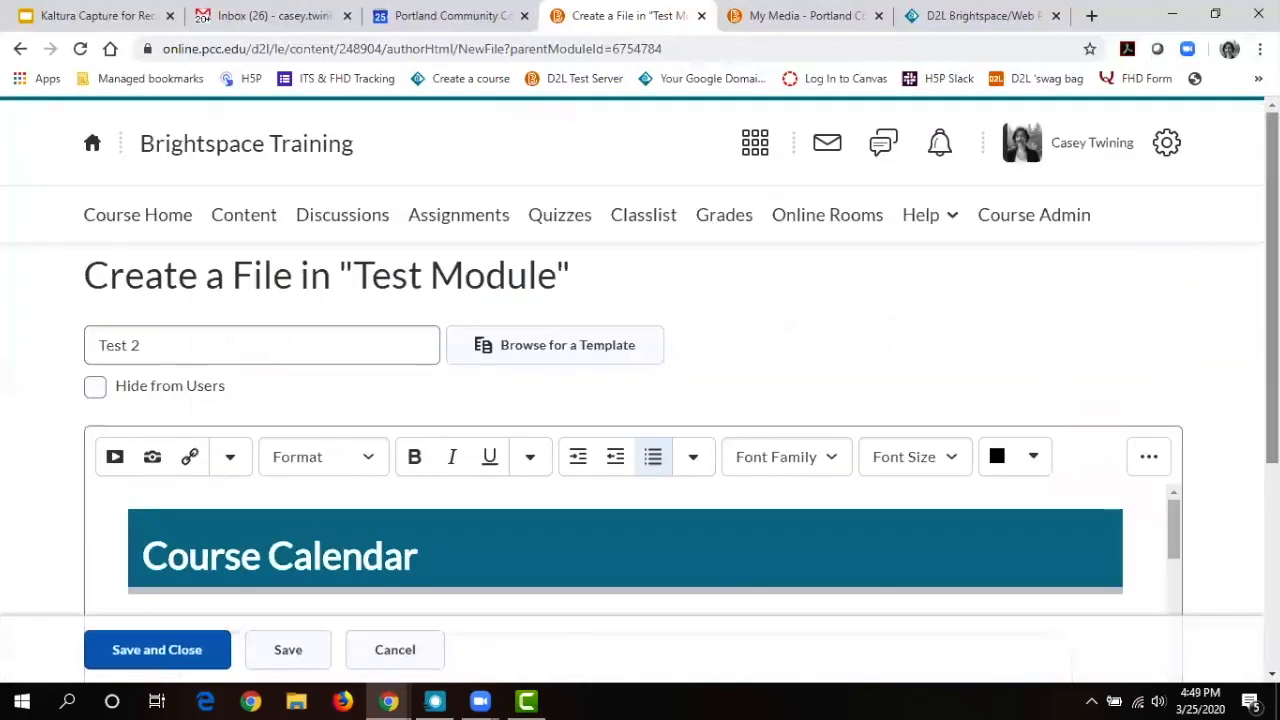
left_click(570, 347)
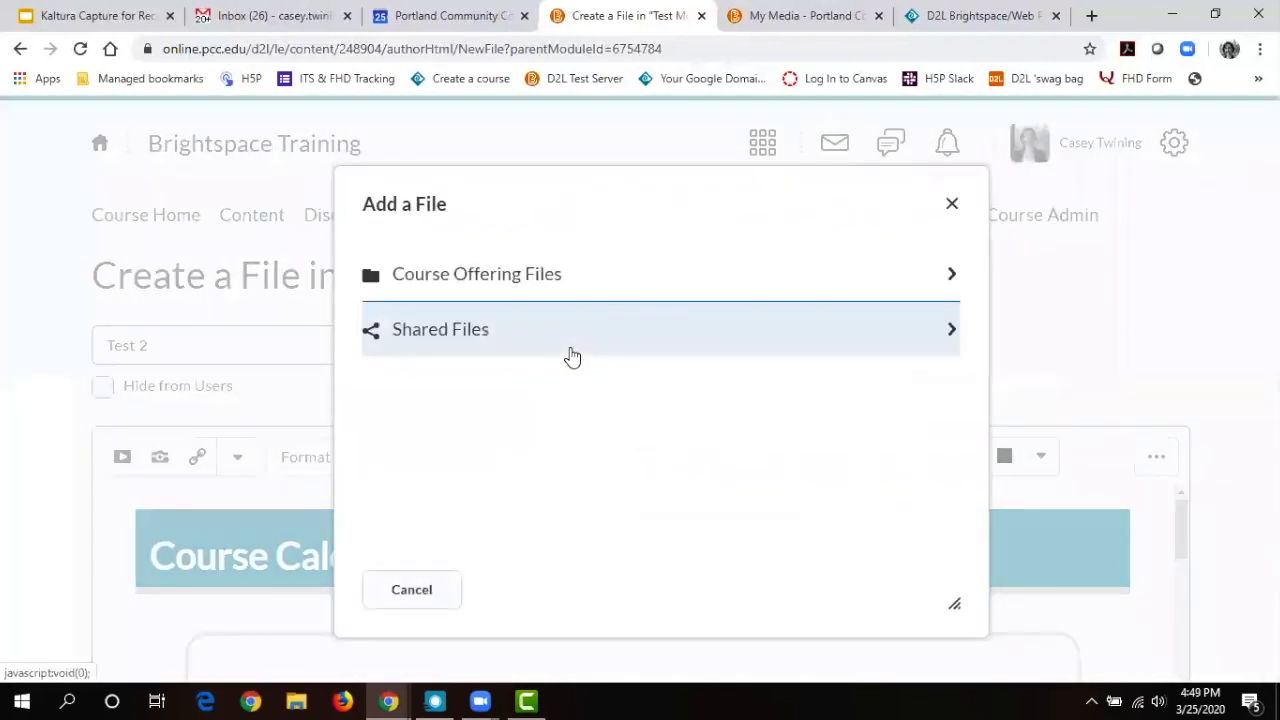
left_click(577, 284)
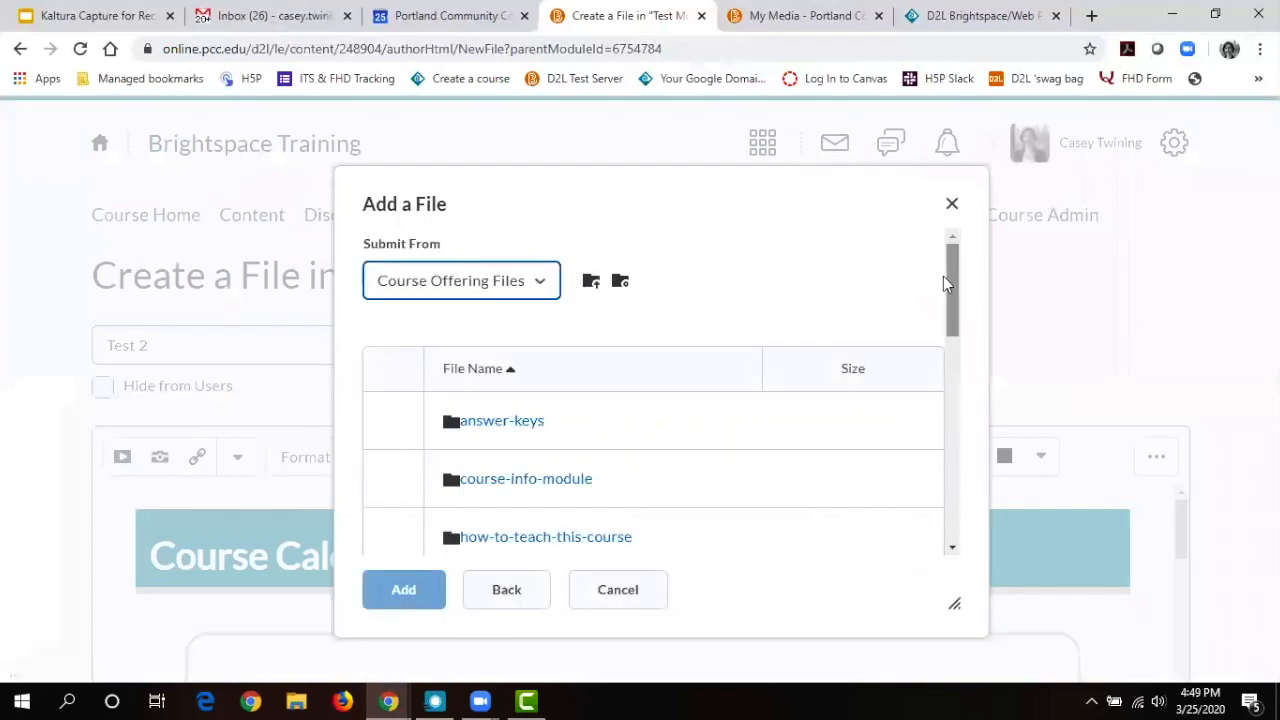
left_click_drag(952, 281, 947, 350)
left_click(527, 341)
left_click_drag(957, 287, 939, 380)
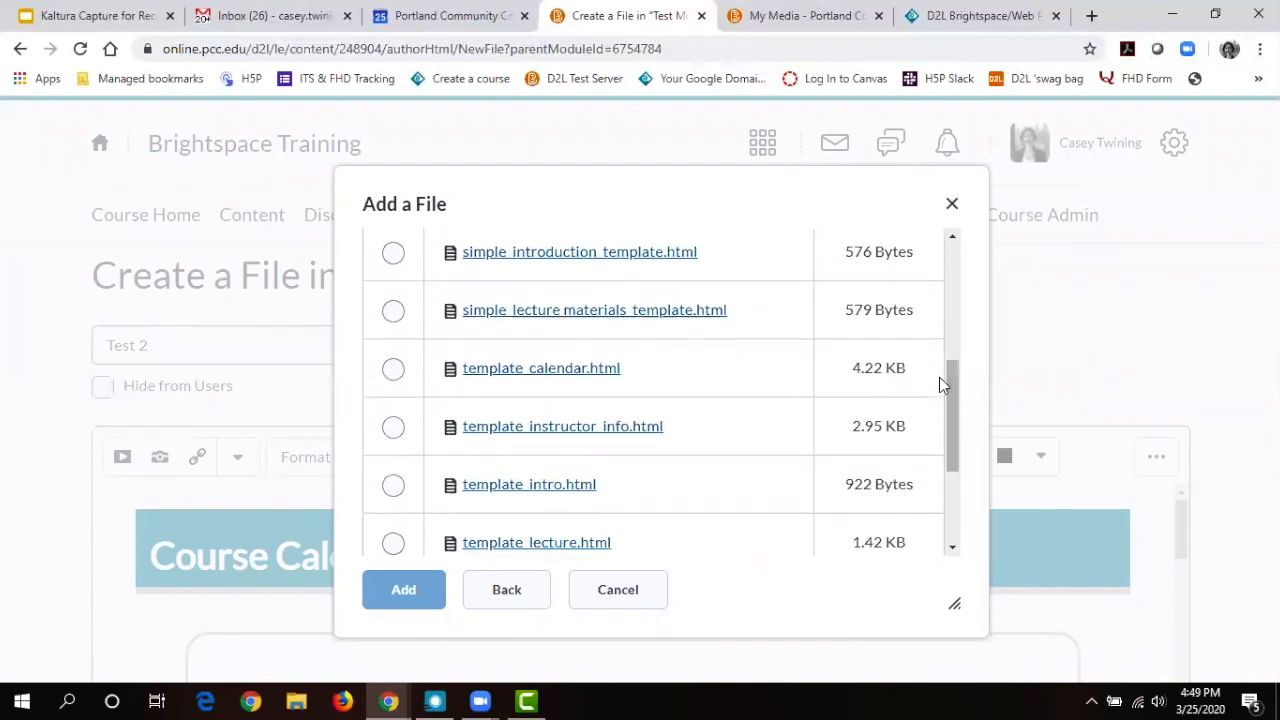
left_click(555, 430)
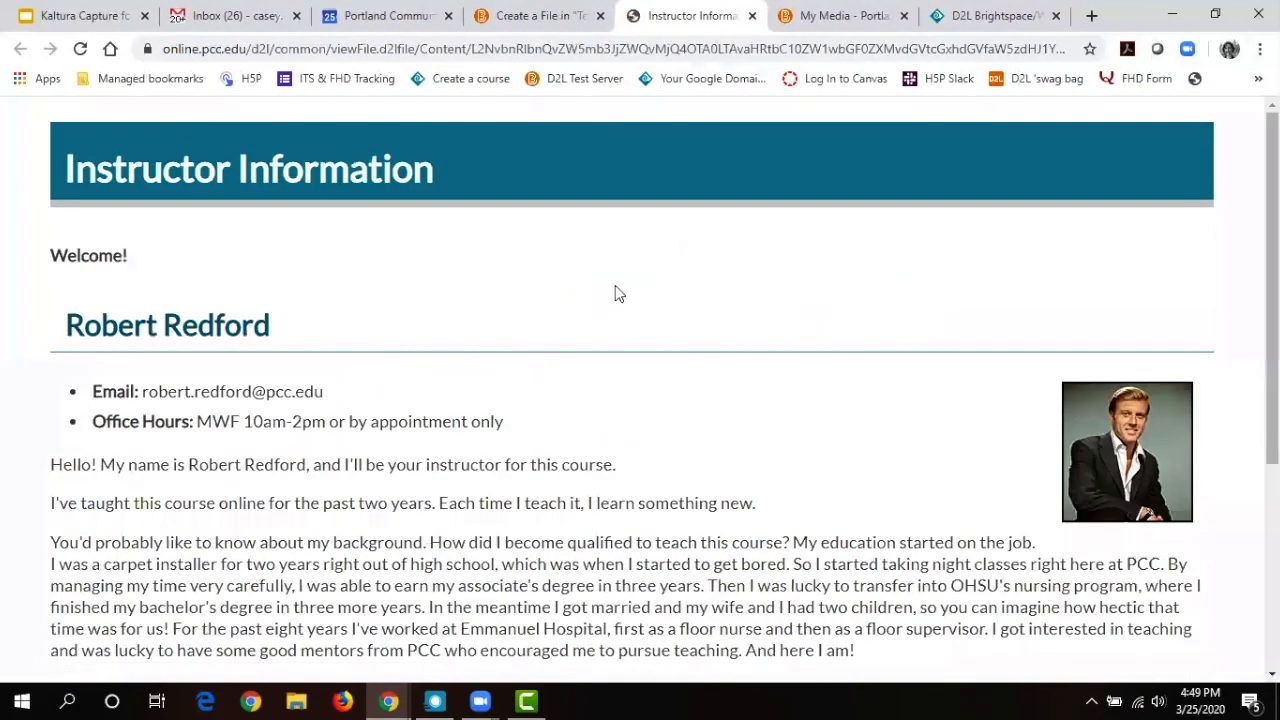
mouse_move(1273, 285)
left_mouse_down()
mouse_move(1273, 411)
mouse_move(1273, 285)
left_mouse_up()
left_click(752, 16)
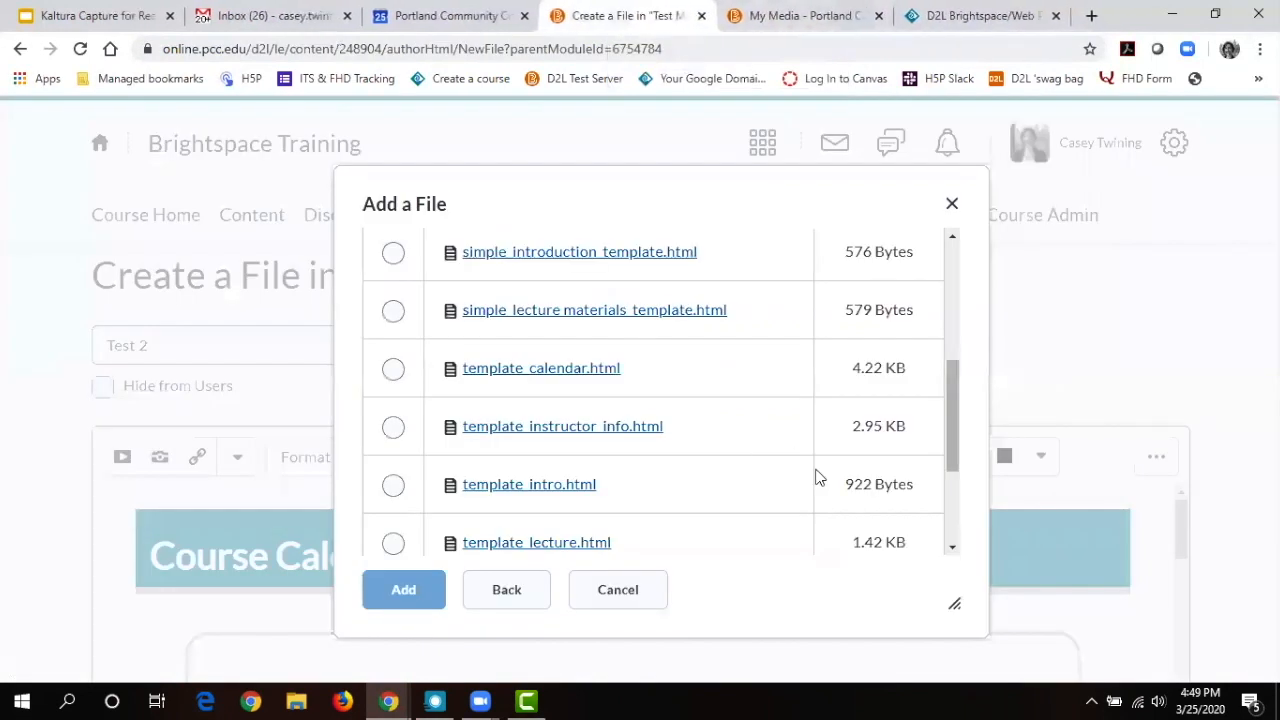
Preview template_syllabus.html and look through its course and instructor information sections.
left_click_drag(952, 418, 952, 462)
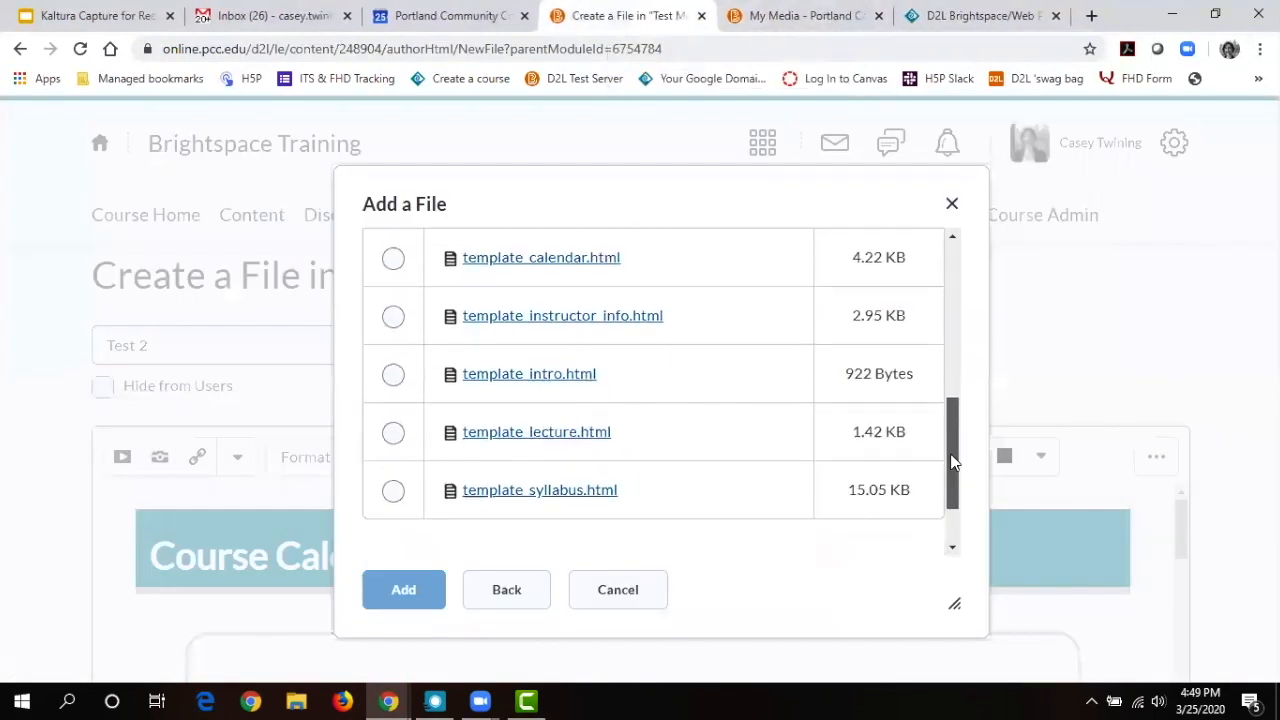
left_click(523, 491)
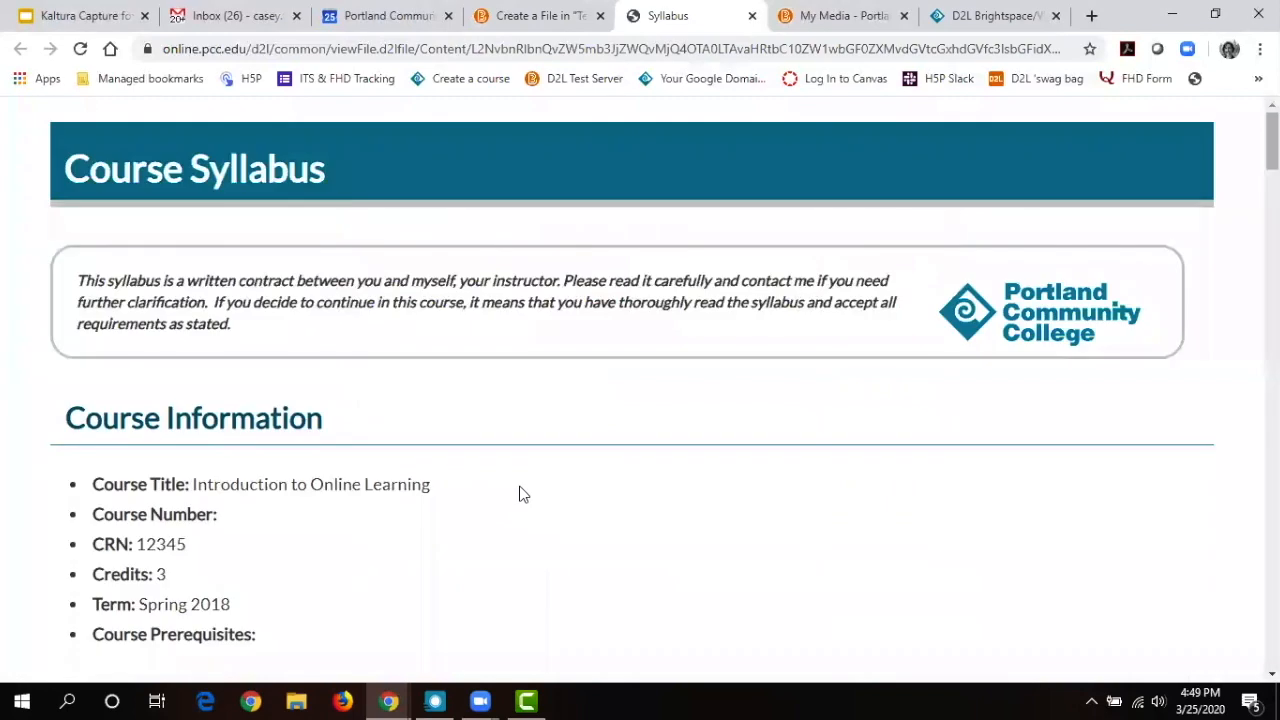
left_click_drag(1272, 141, 1272, 156)
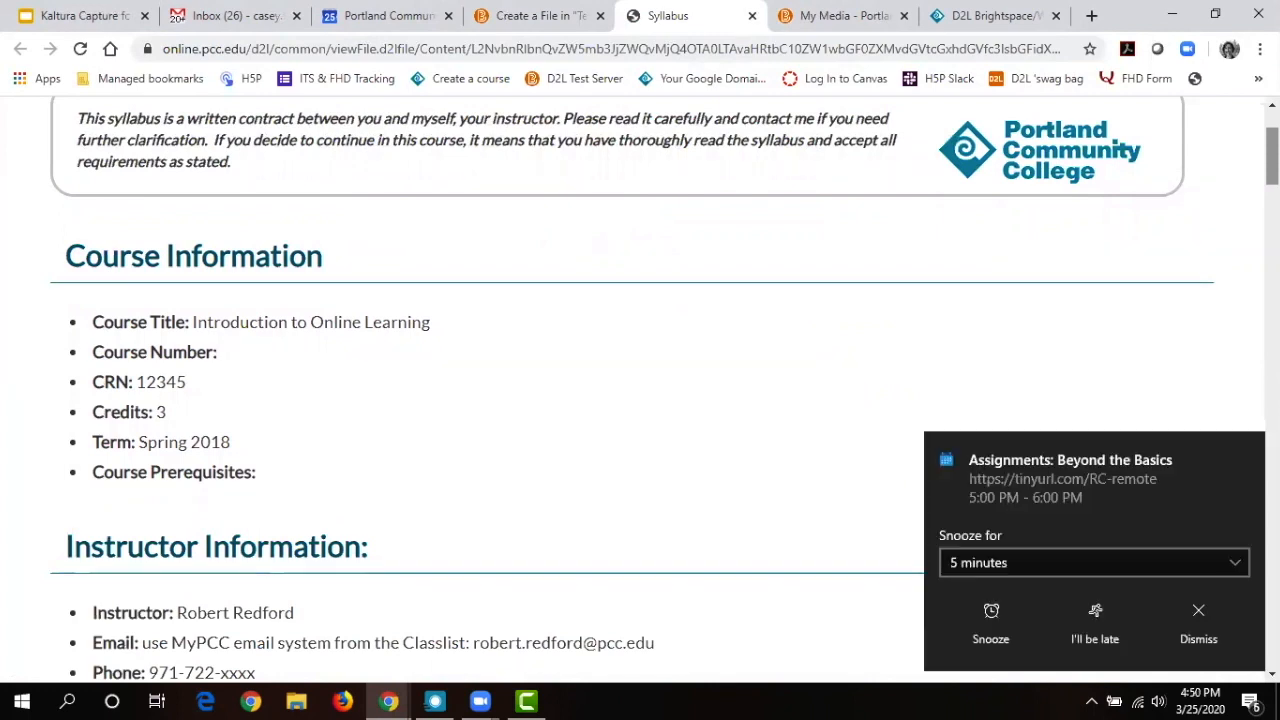
Dismiss the calendar reminders for "Assignments: Beyond the Basics" and return to the start of the syllabus preview.
left_click(1215, 608)
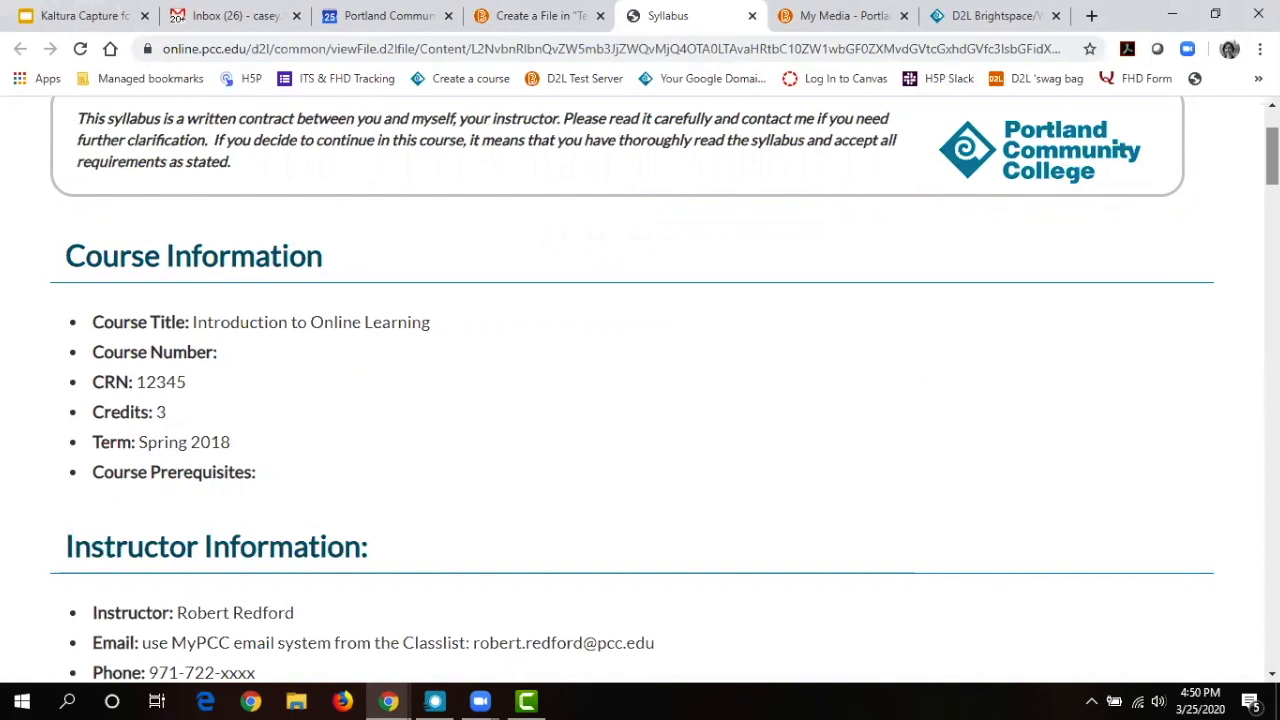
scroll(640, 390, "up", 2)
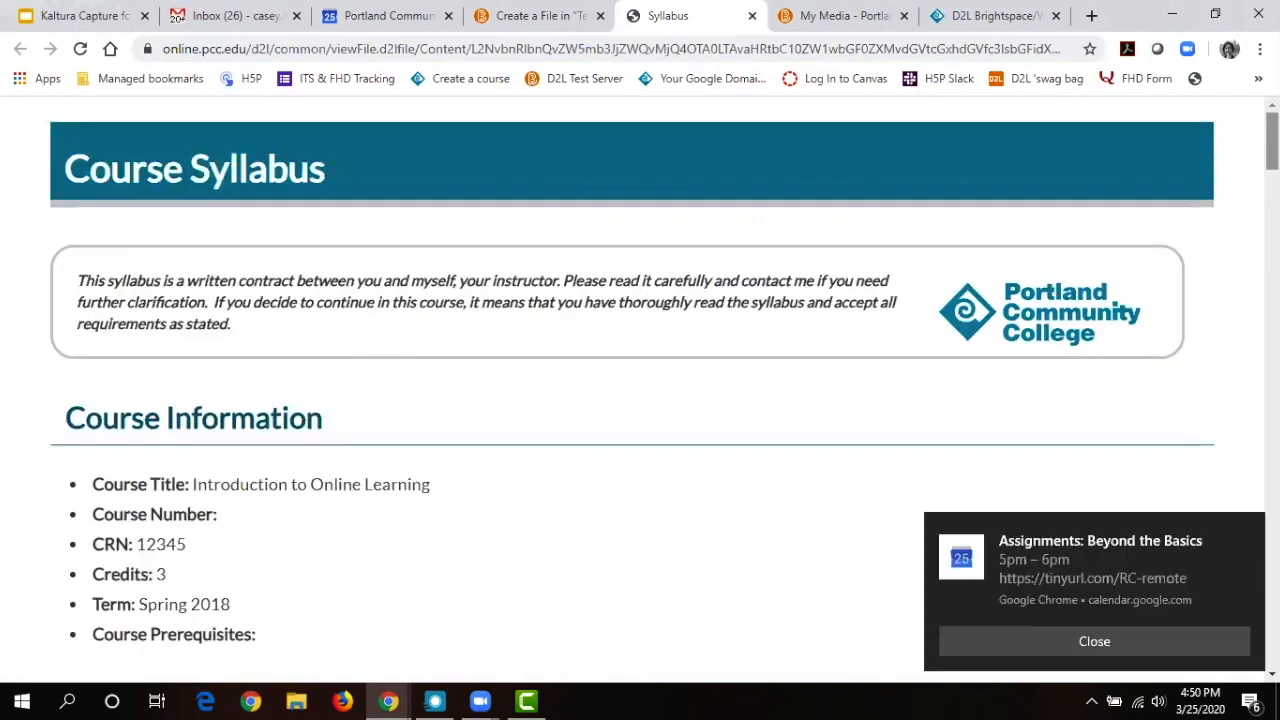
left_click(1063, 645)
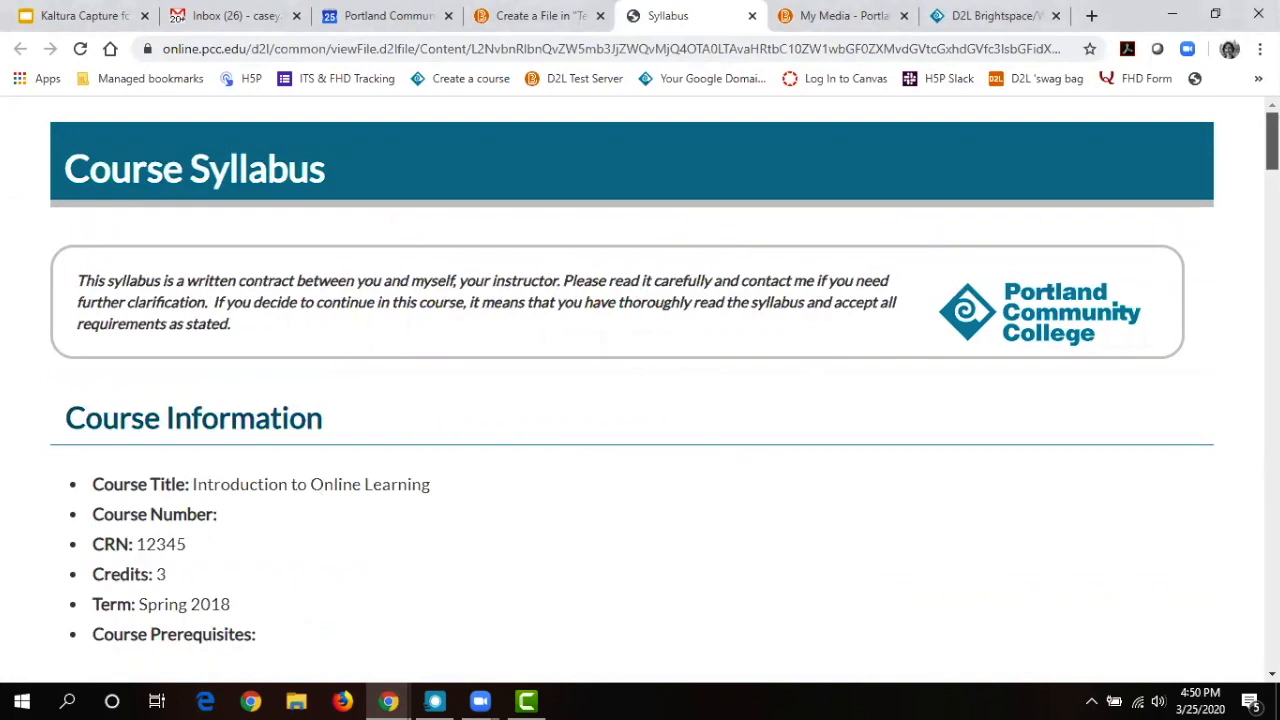
Review the syllabus template's sections from communication guidelines through PCC policies and deadlines, and close the preview.
scroll(1271, 141, "down", 8)
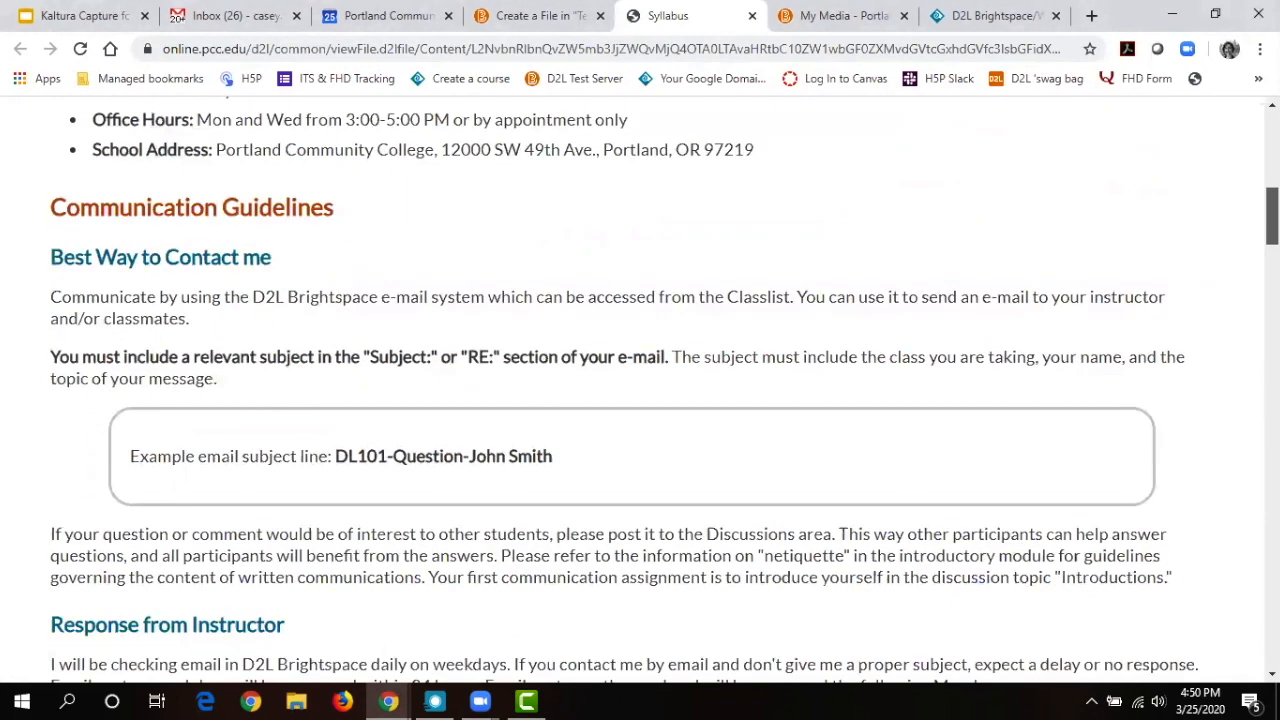
scroll(1271, 141, "down", 5)
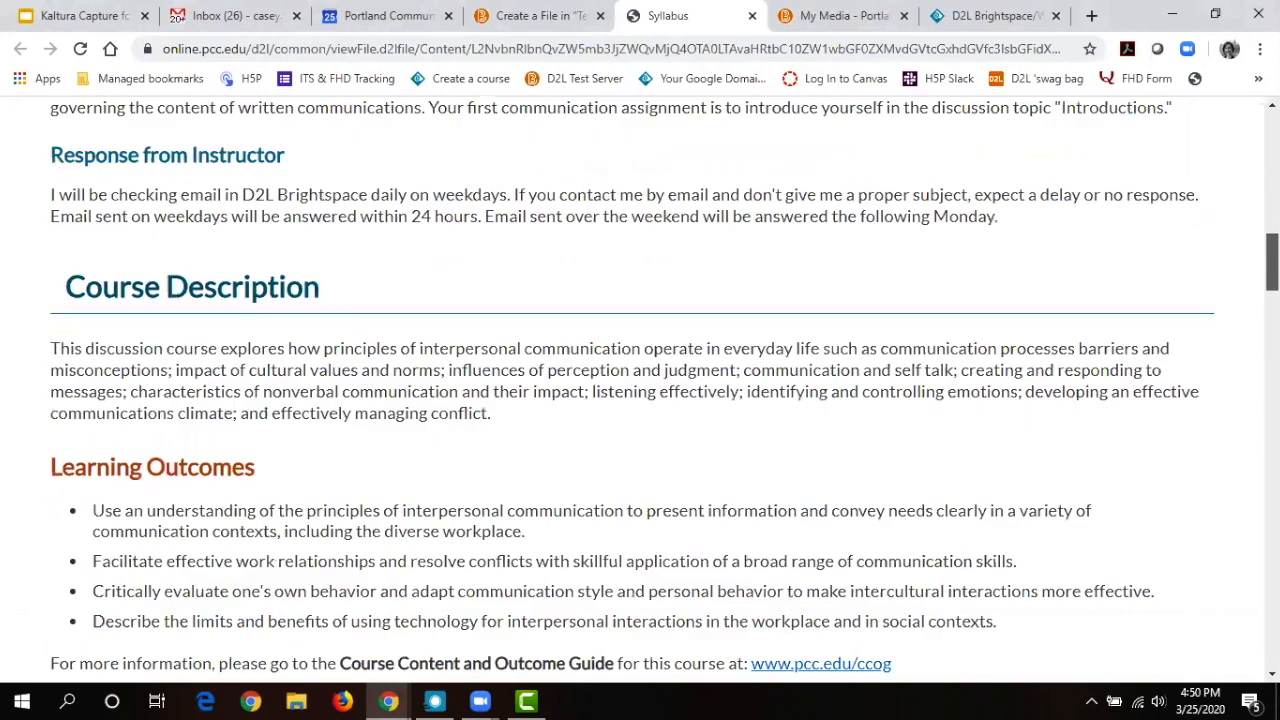
scroll(640, 390, "down", 3)
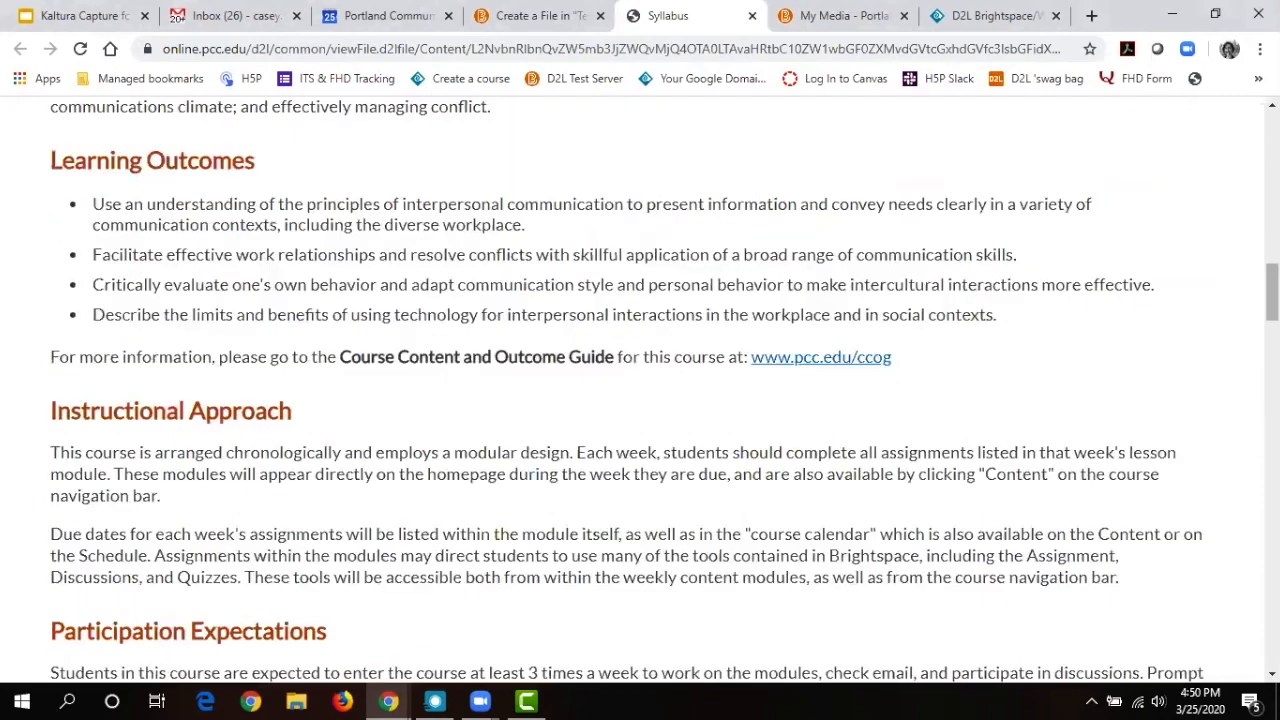
scroll(640, 390, "down", 10)
scroll(640, 390, "down", 12)
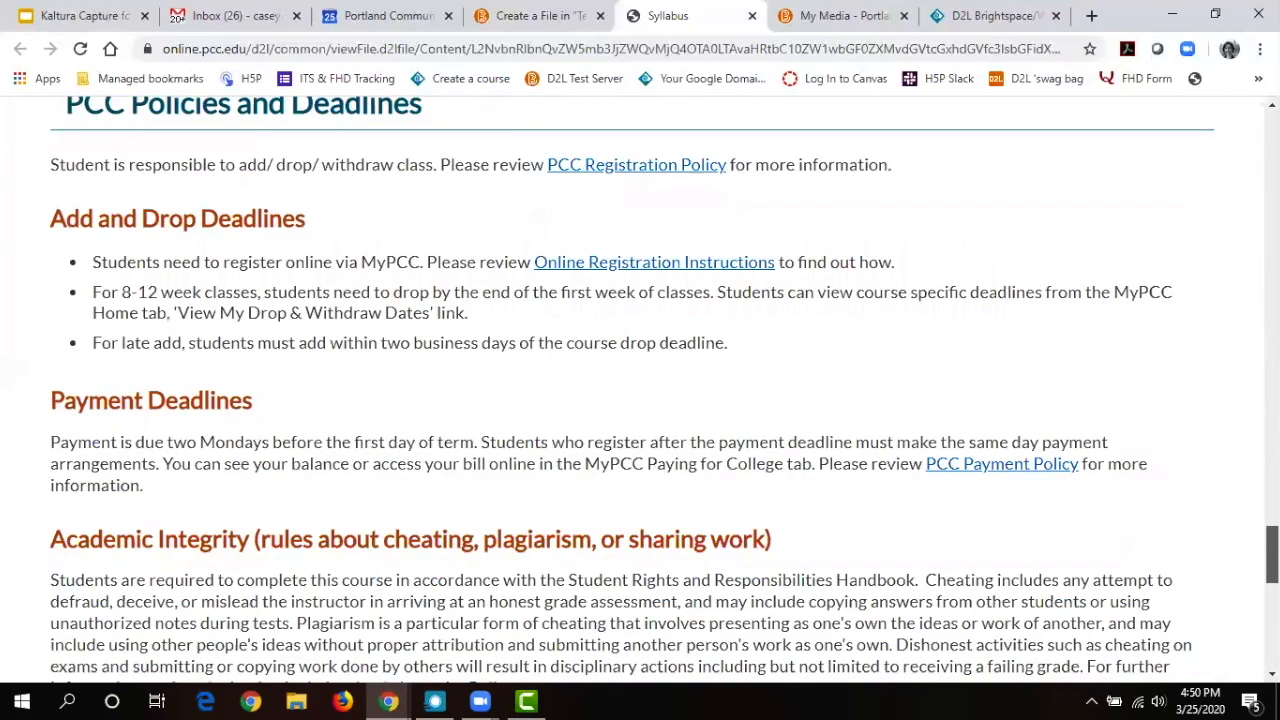
scroll(640, 390, "down", 5)
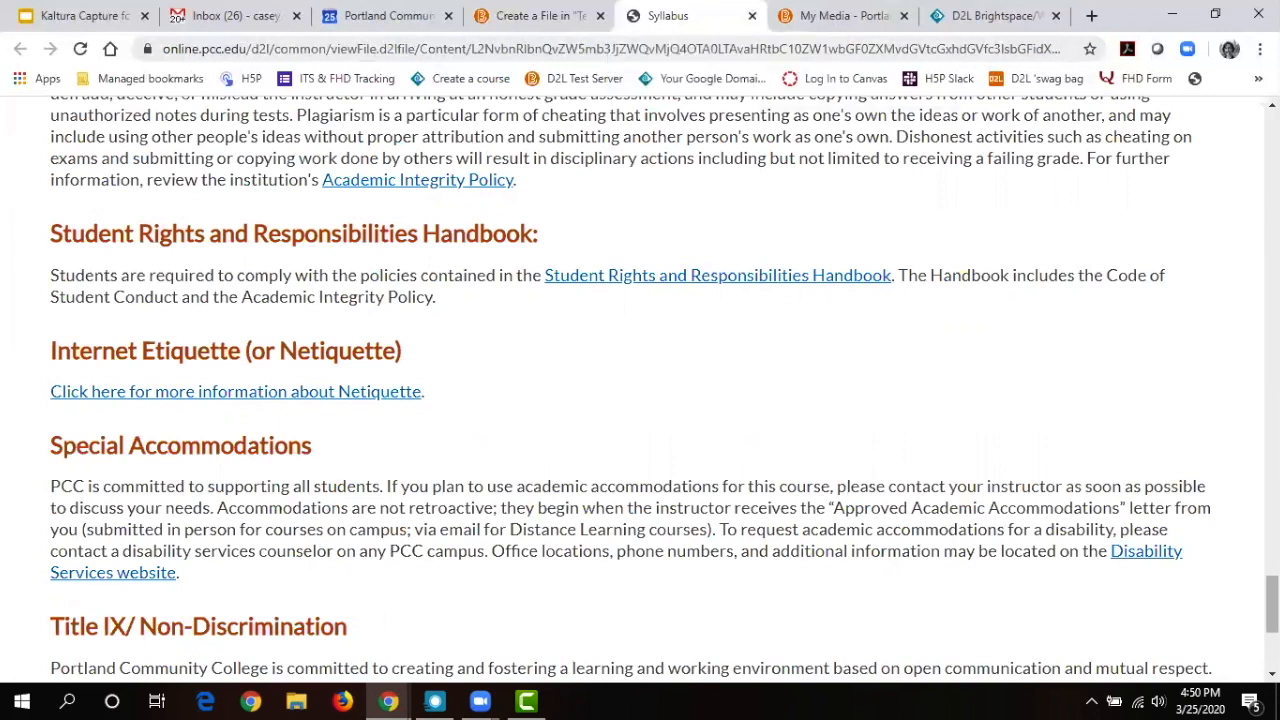
scroll(640, 387, "down", 3)
scroll(640, 387, "up", 20)
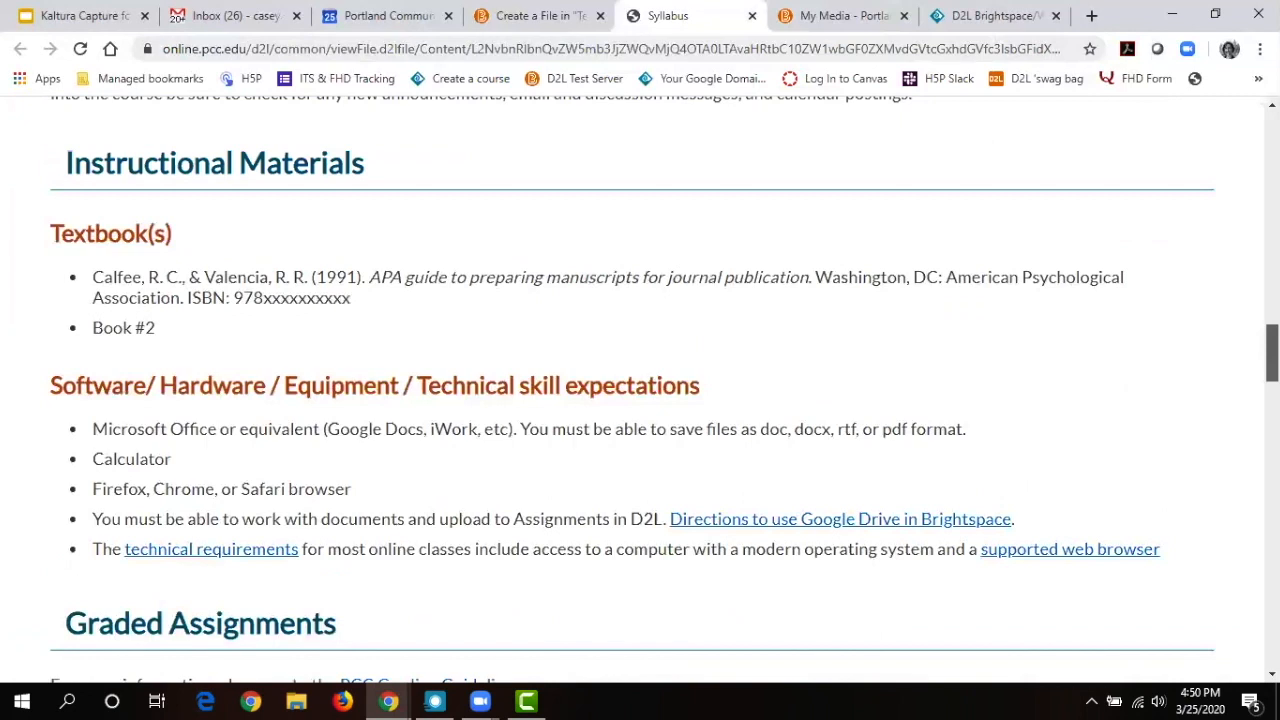
scroll(580, 400, "up", 1)
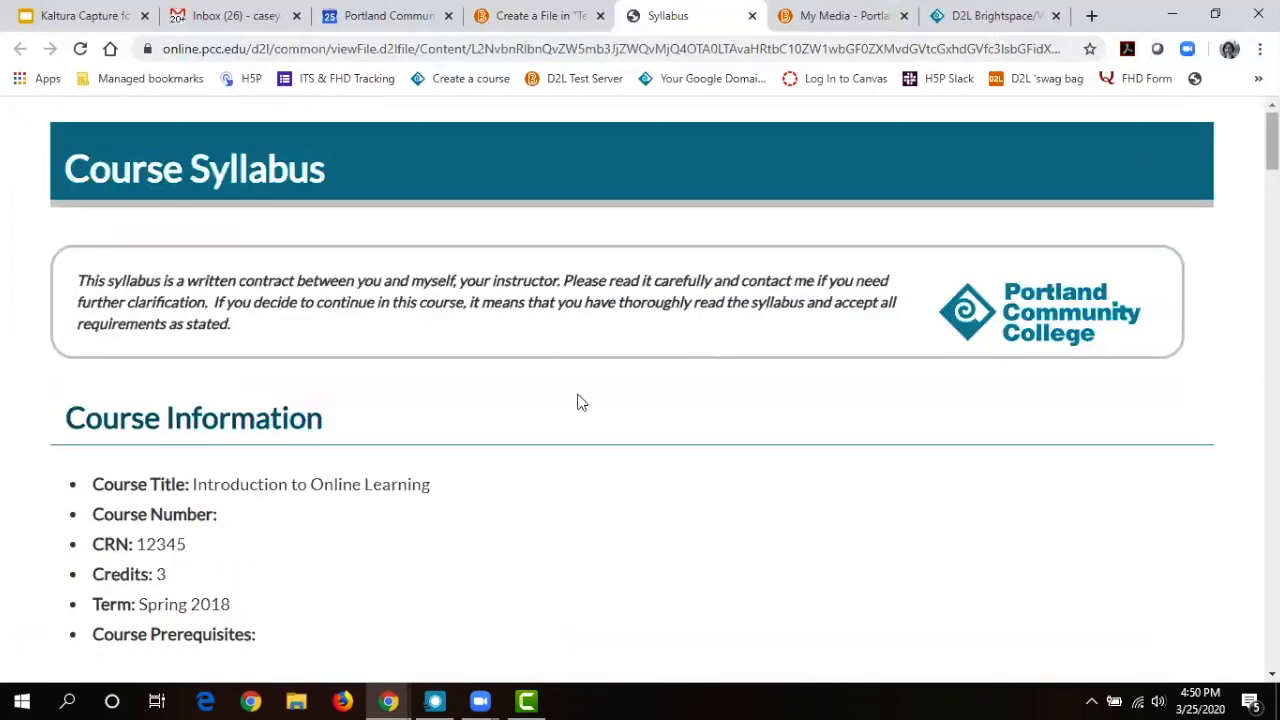
left_click(750, 17)
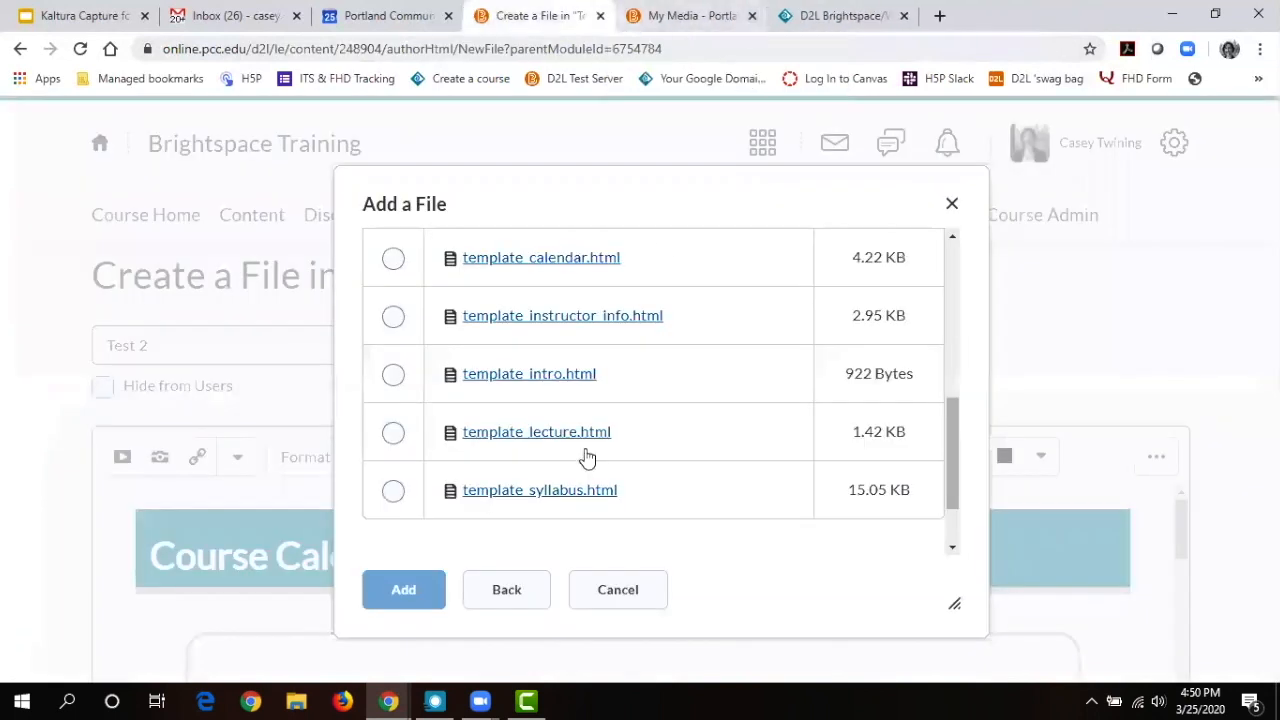
Replace the Test 2 page's existing content with template_syllabus.html.
left_click(395, 491)
left_click(411, 574)
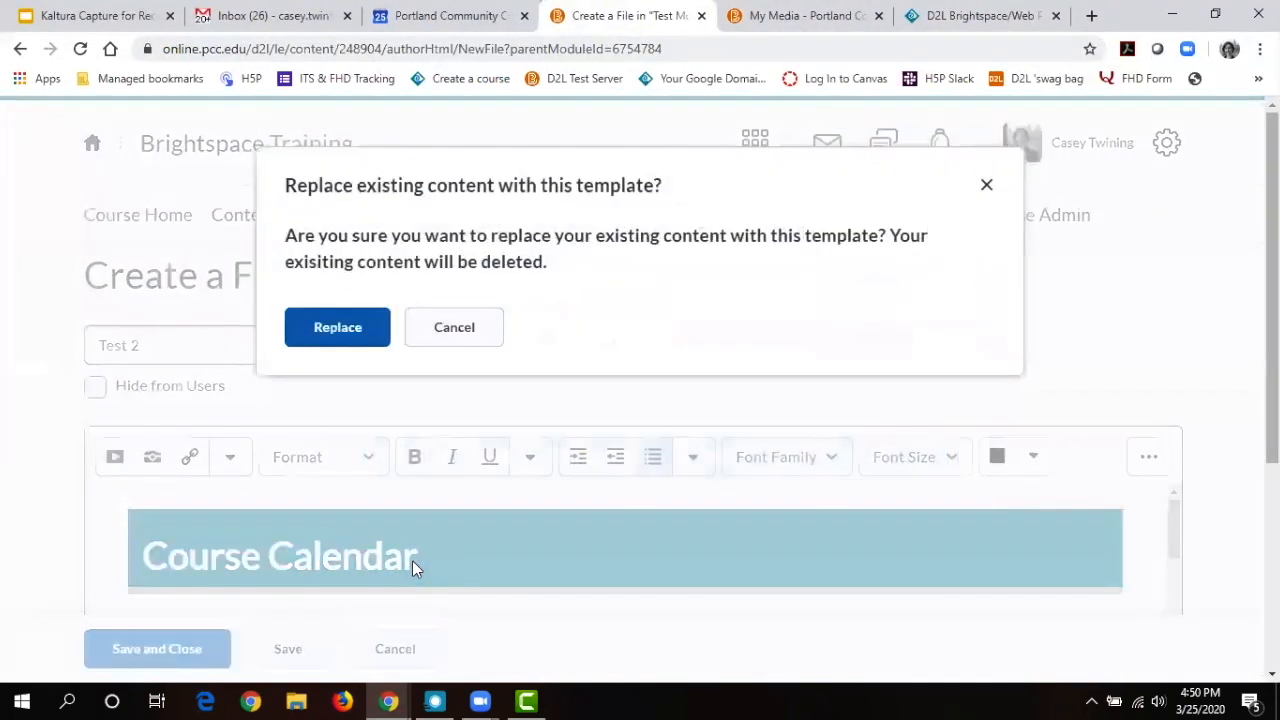
left_click(351, 332)
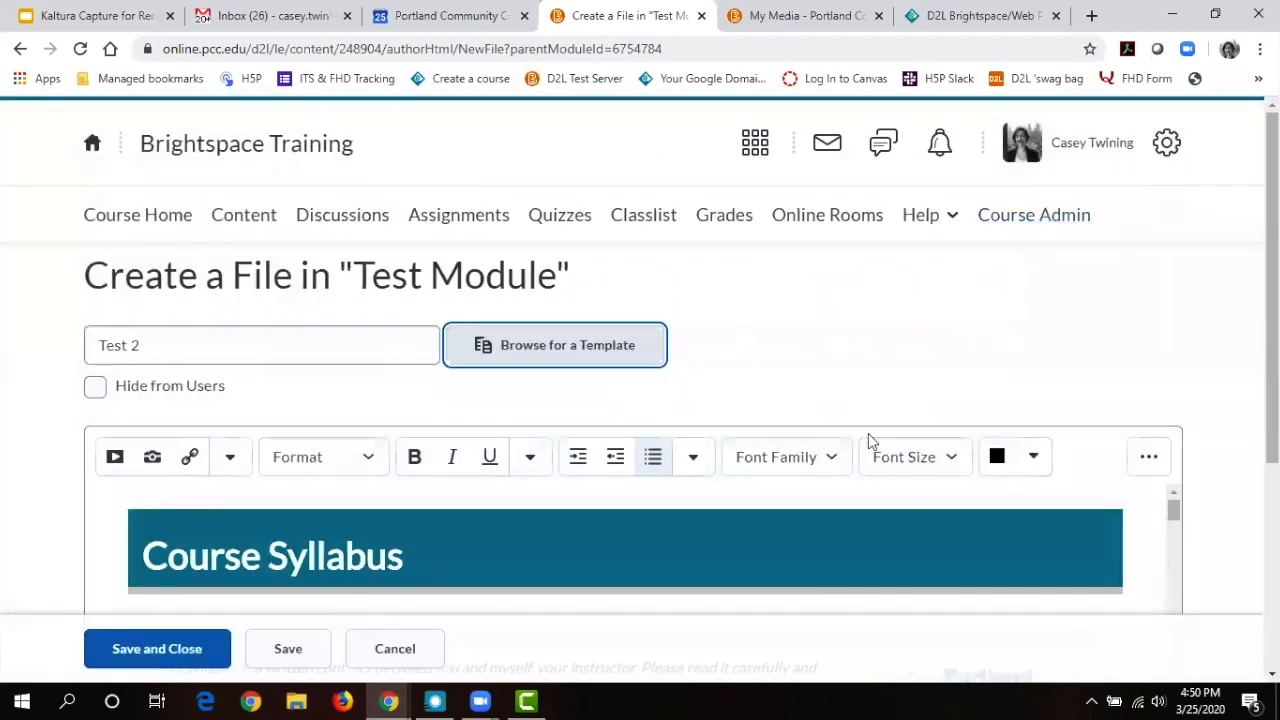
Change the CRN in the syllabus's course information to 45295, and cancel creating the Test 2 page.
scroll(640, 390, "down", 3)
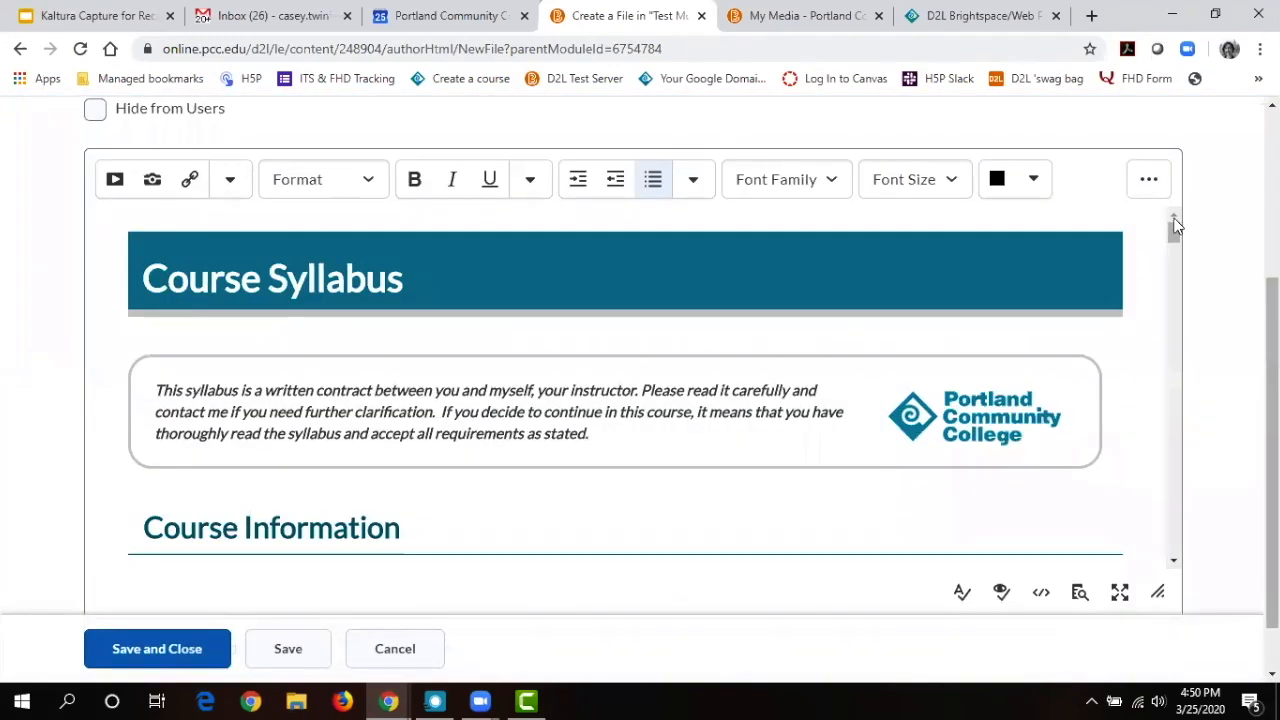
left_click_drag(1175, 237, 1174, 252)
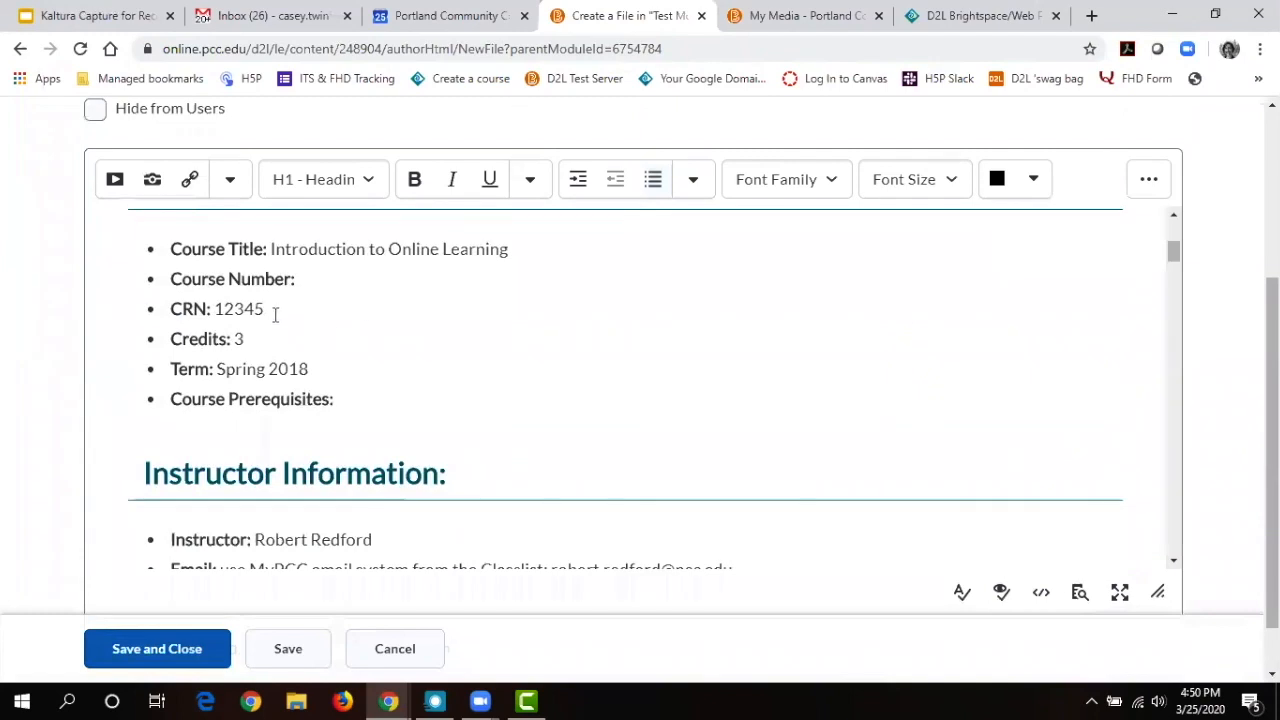
left_click_drag(272, 312, 214, 314)
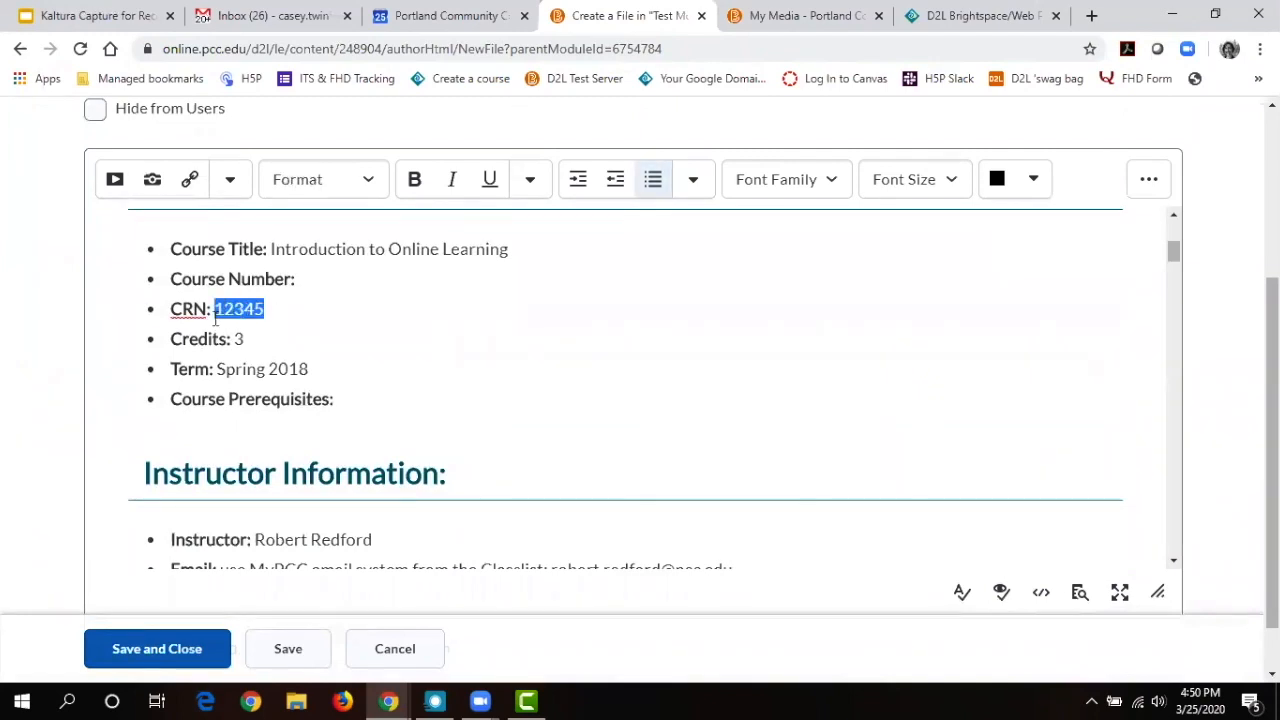
type("45295")
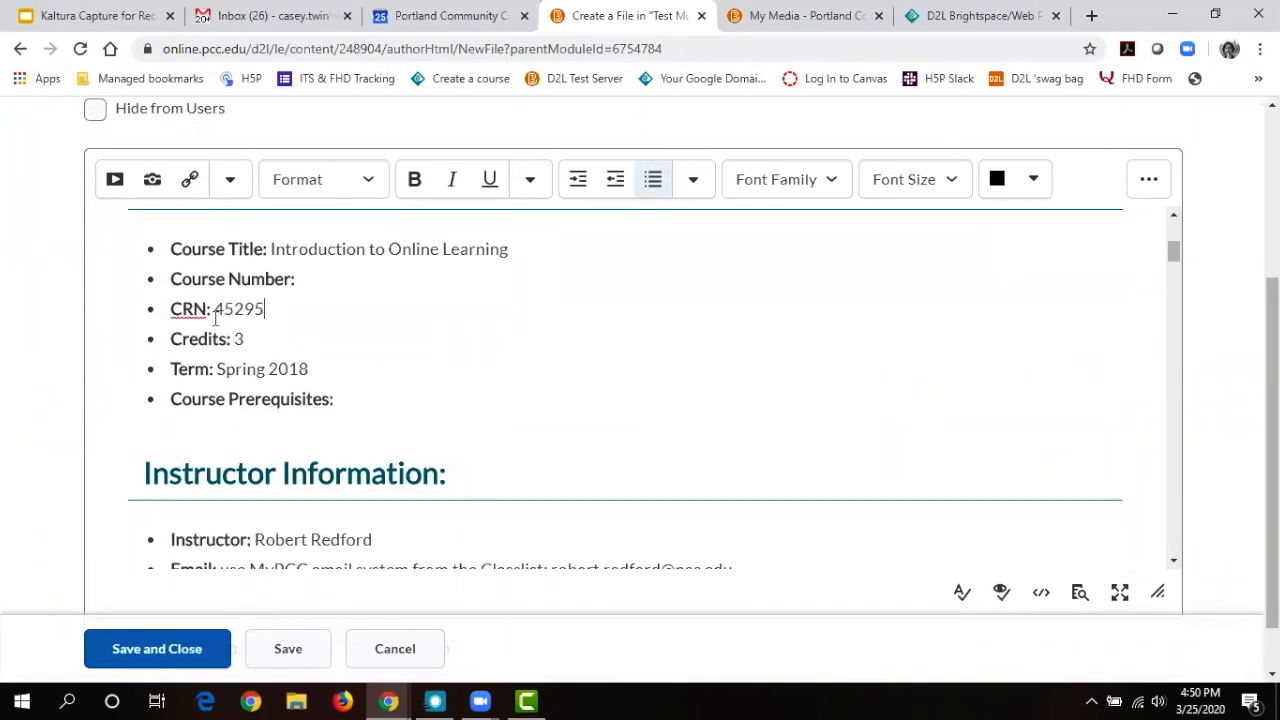
left_click(296, 348)
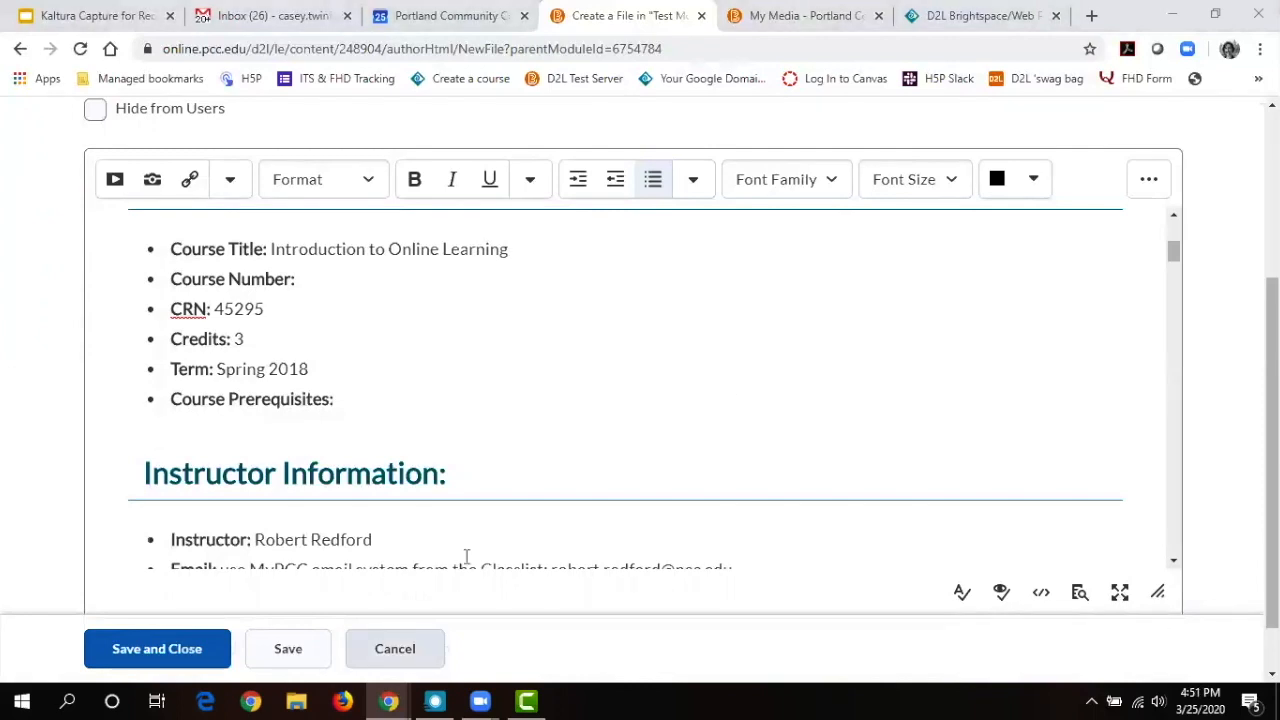
left_click(395, 649)
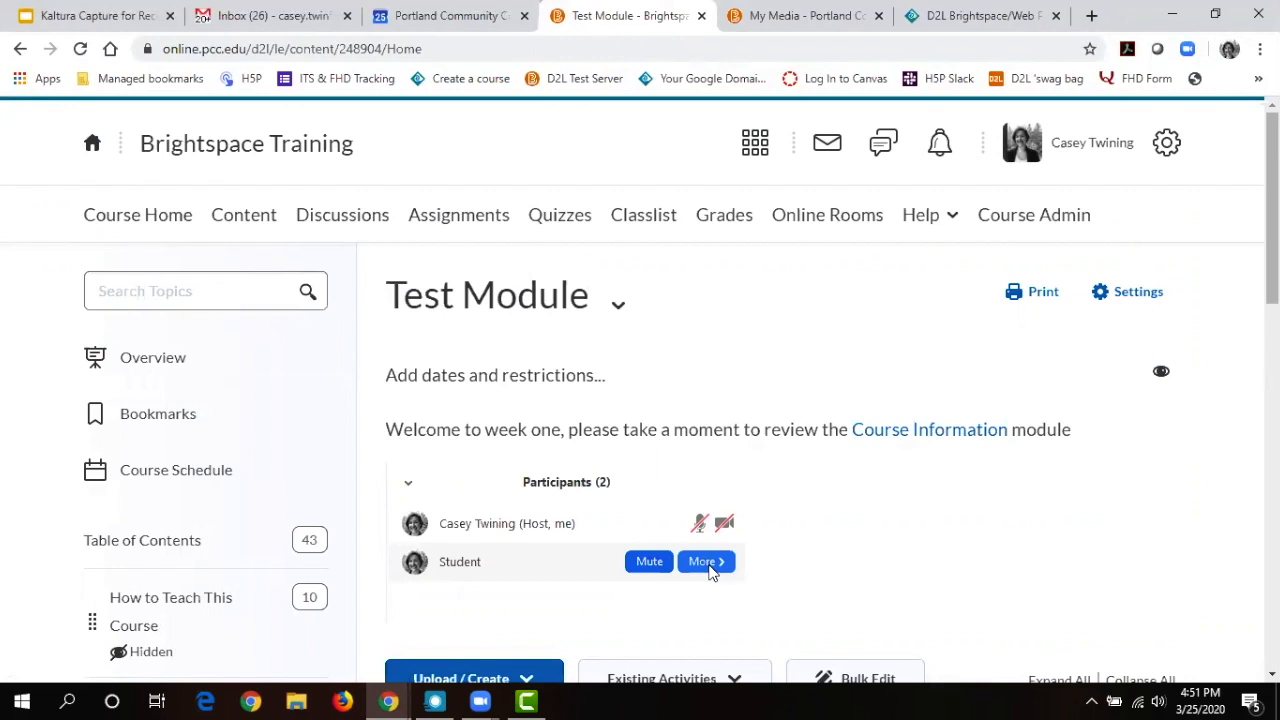
Look over the Test Module page and the course's list of modules.
scroll(710, 570, "down", 4)
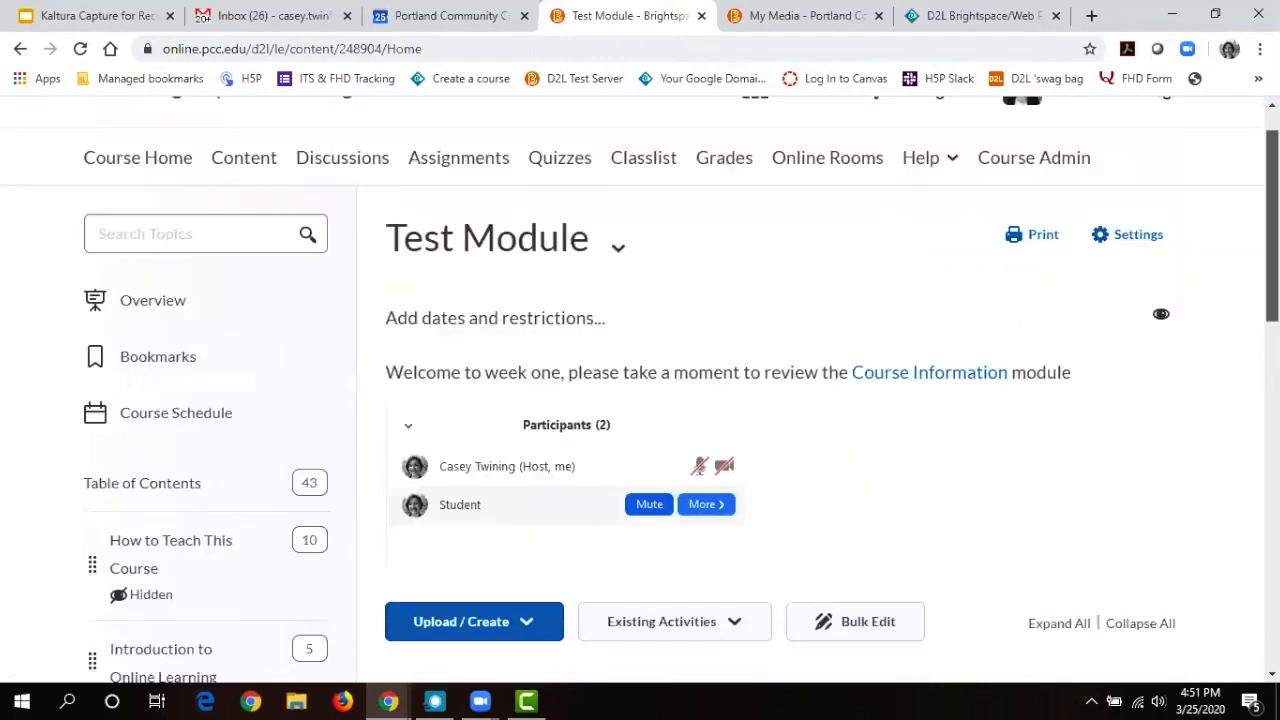
left_click_drag(1272, 342, 1272, 207)
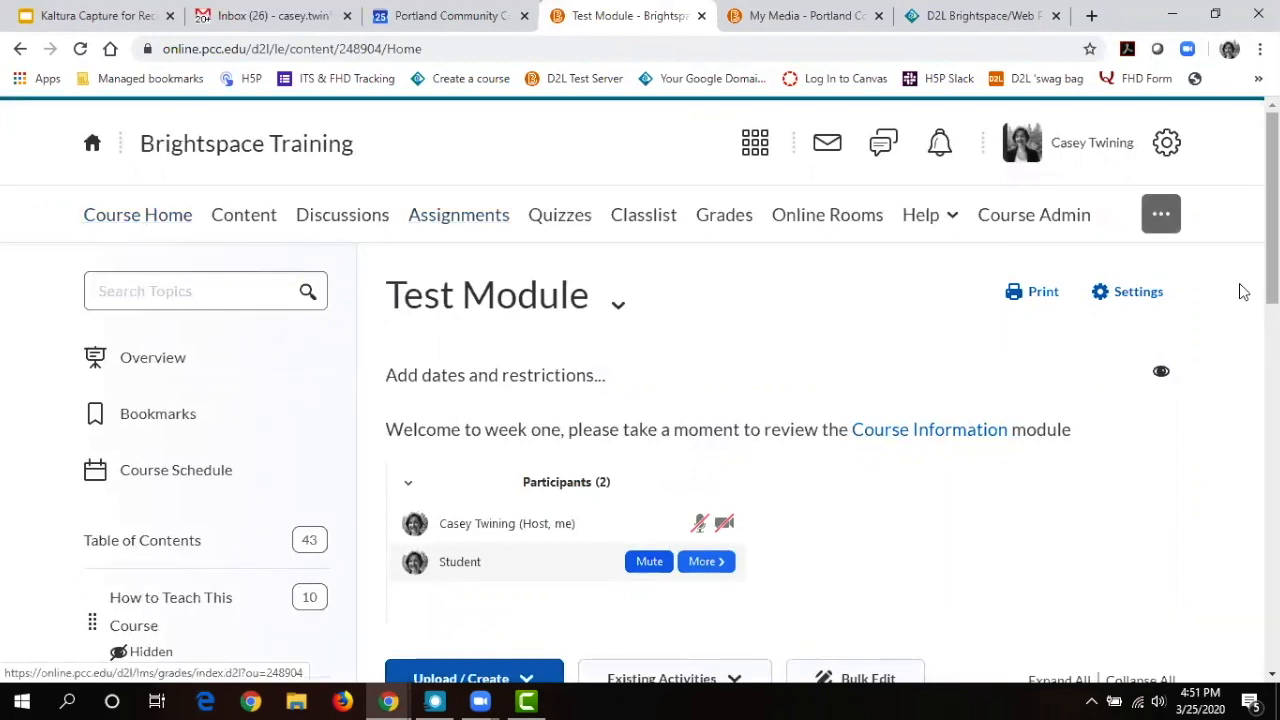
scroll(1270, 290, "down", 3)
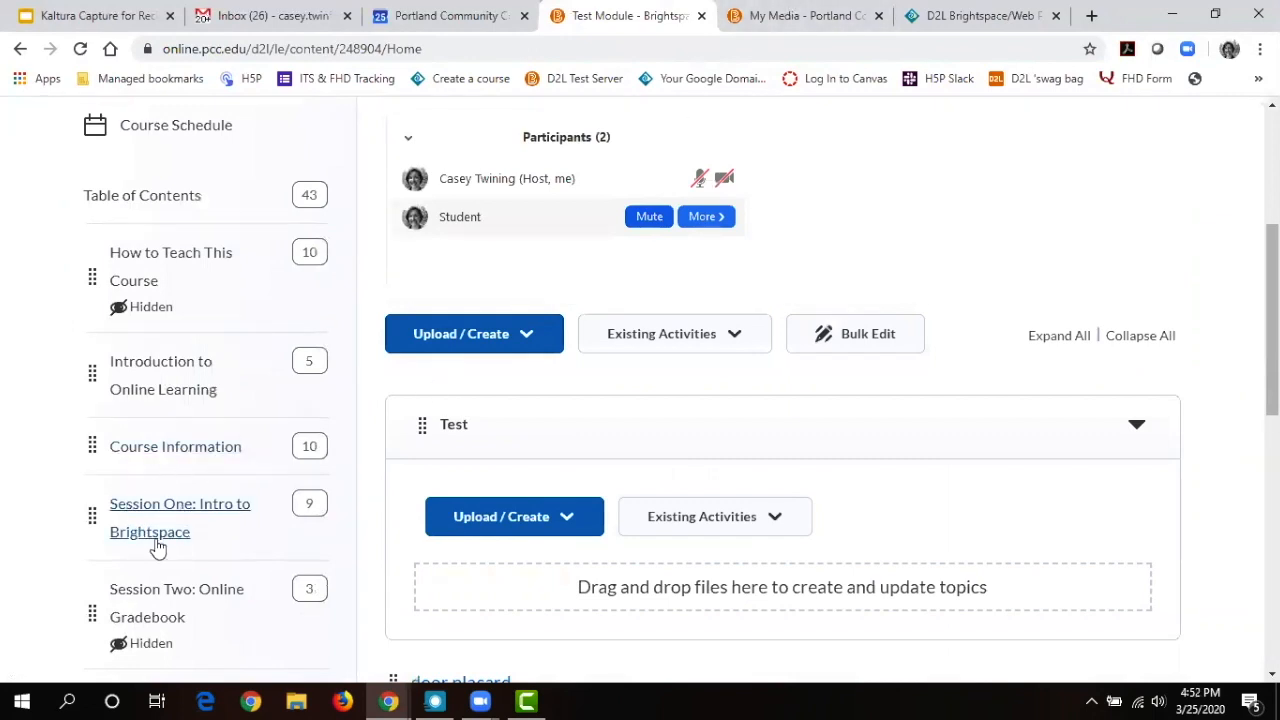
left_click_drag(1272, 312, 1131, 600)
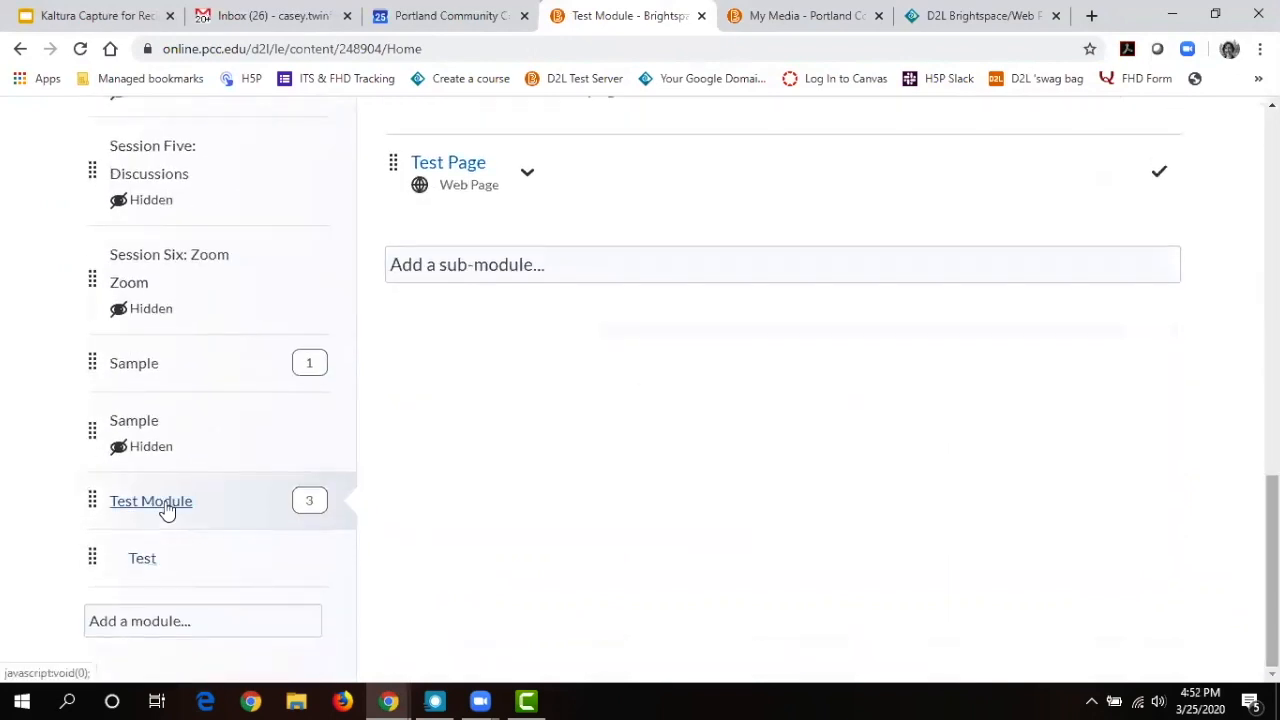
left_click_drag(1272, 556, 1228, 190)
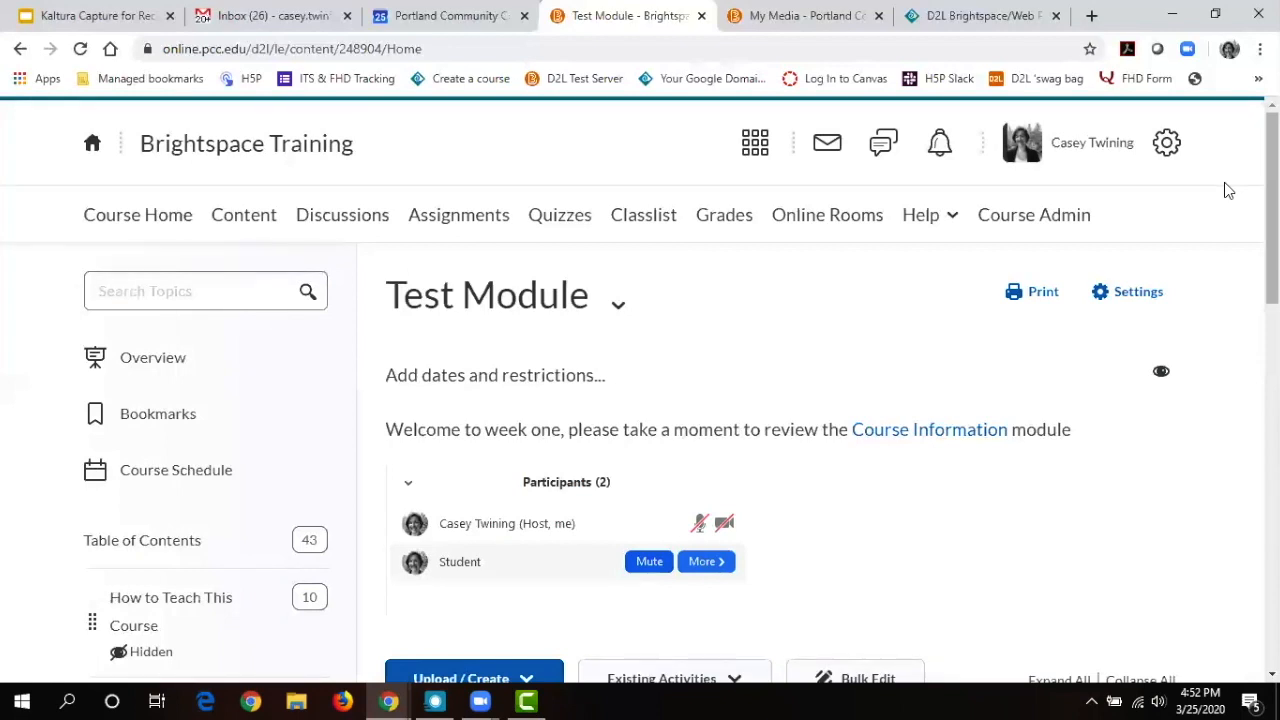
mouse_move(1272, 190)
left_mouse_down()
mouse_move(1272, 241)
mouse_move(1272, 190)
left_mouse_up()
mouse_move(1272, 200)
left_mouse_down()
mouse_move(1272, 251)
mouse_move(1272, 201)
left_mouse_up()
left_click_drag(1272, 288, 1272, 337)
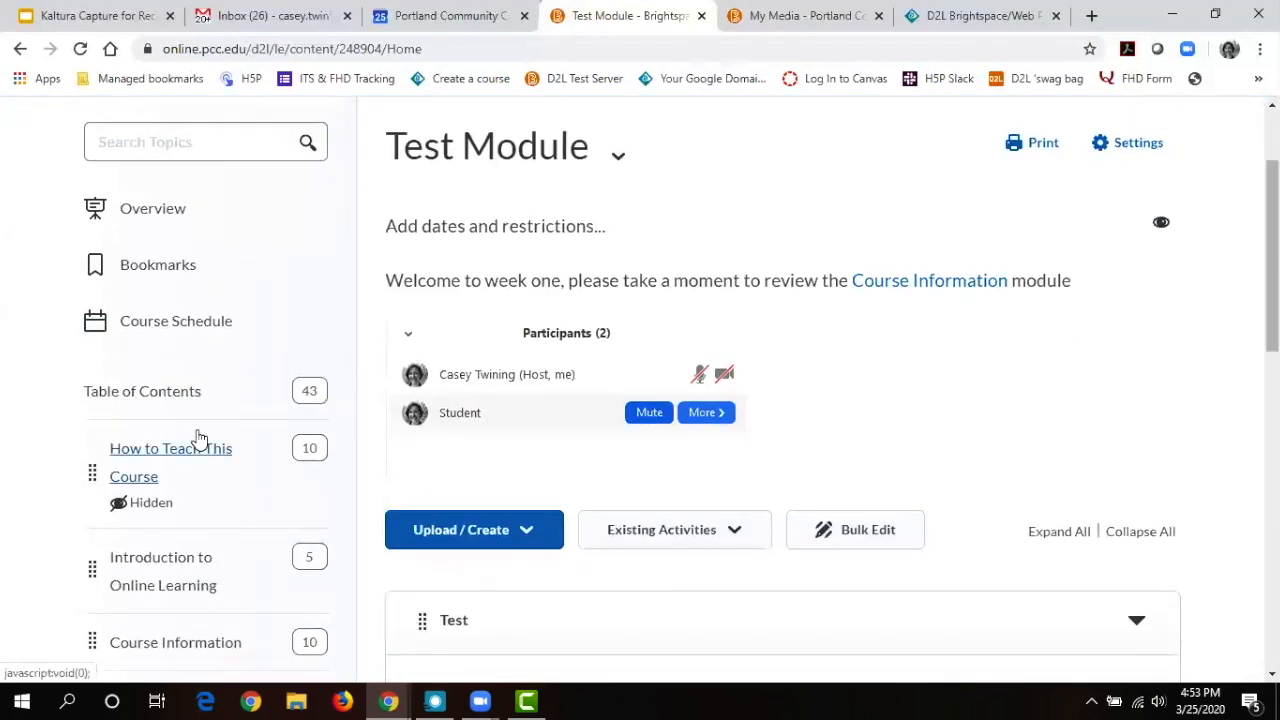
Open the course's Table of Contents and examine its related tools and the actions available for all modules.
left_click(155, 394)
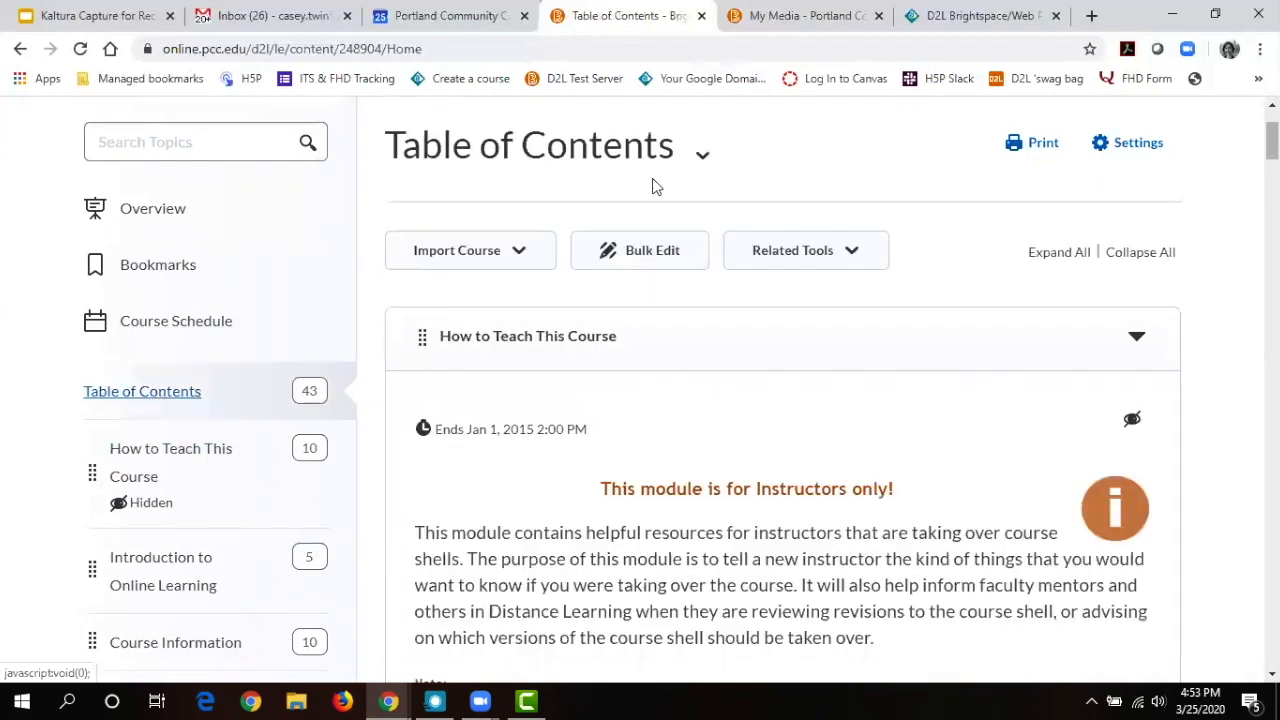
left_click(840, 256)
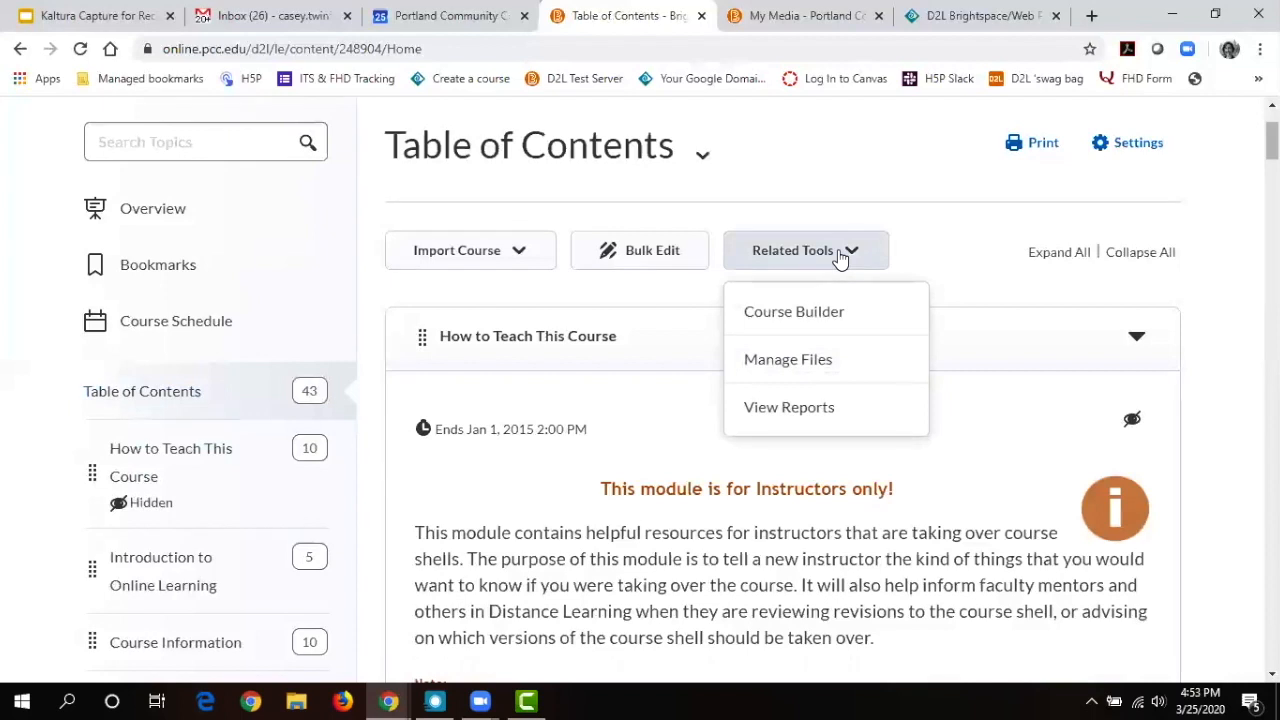
left_click(686, 250)
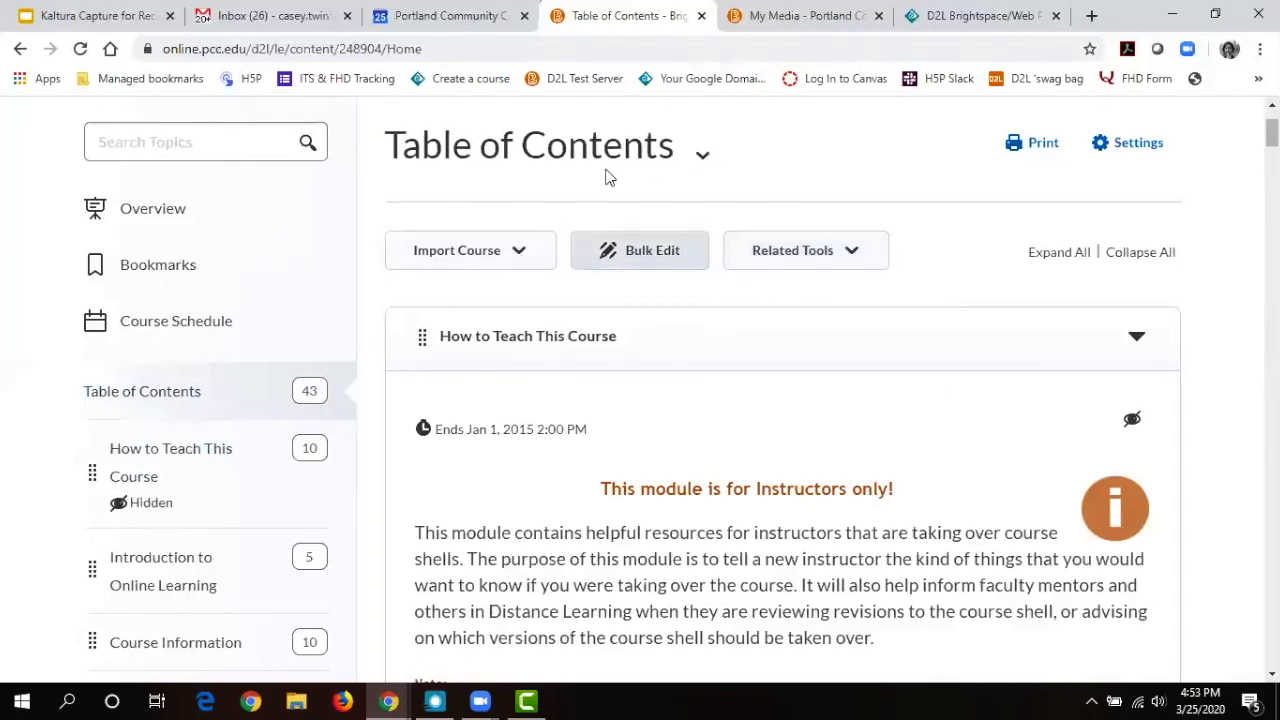
left_click(703, 155)
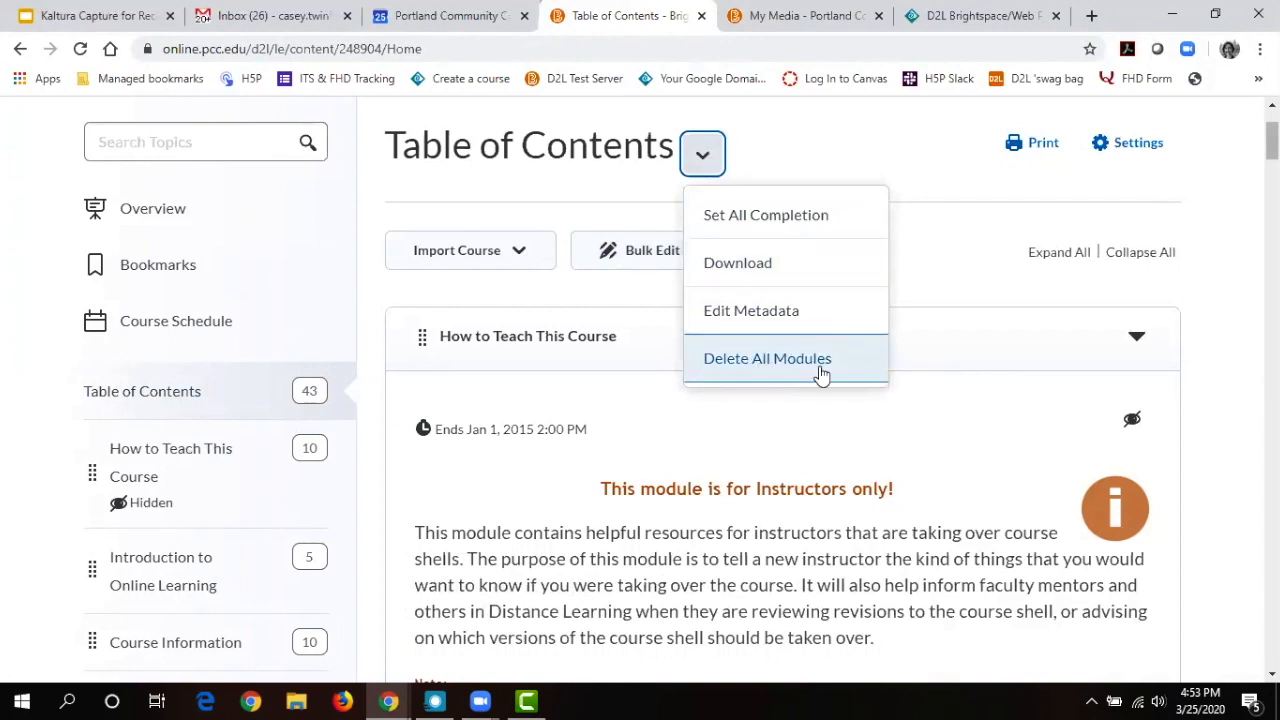
scroll(820, 374, "down", 4)
scroll(429, 246, "down", 8)
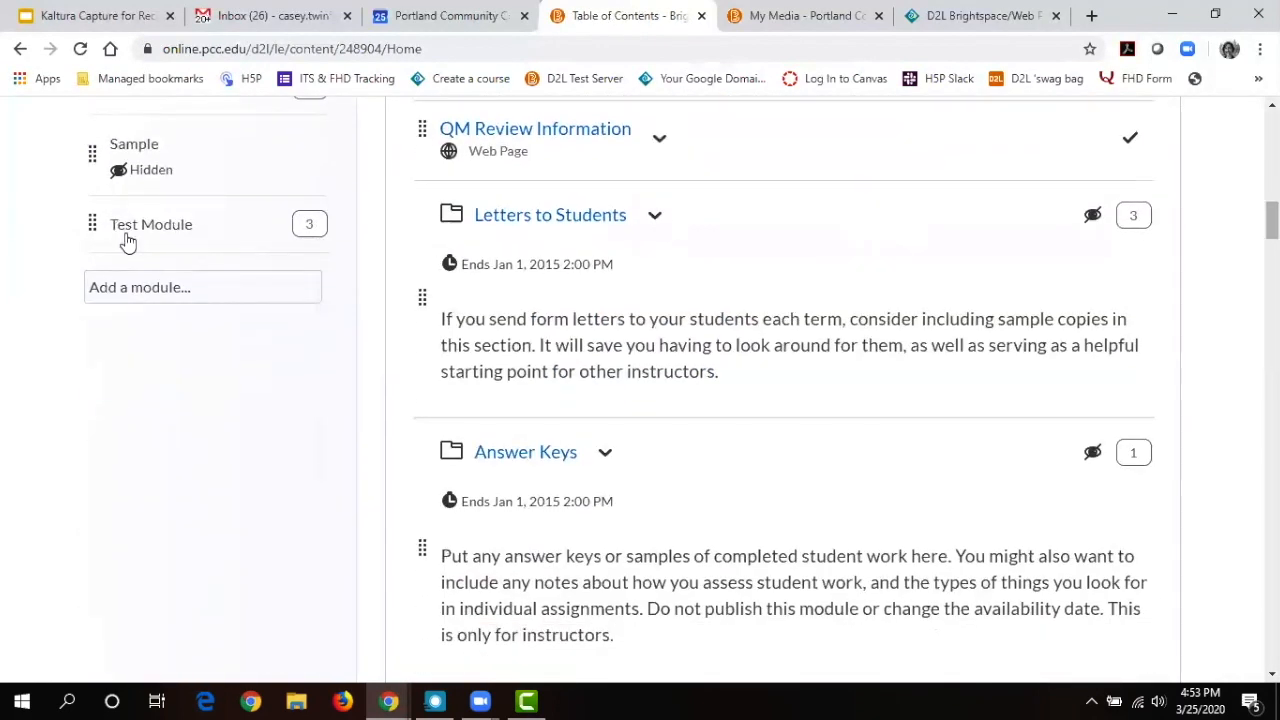
Delete the Test Module with its nested modules and topics from Content, keeping all associated files and activities in the course.
left_click(137, 228)
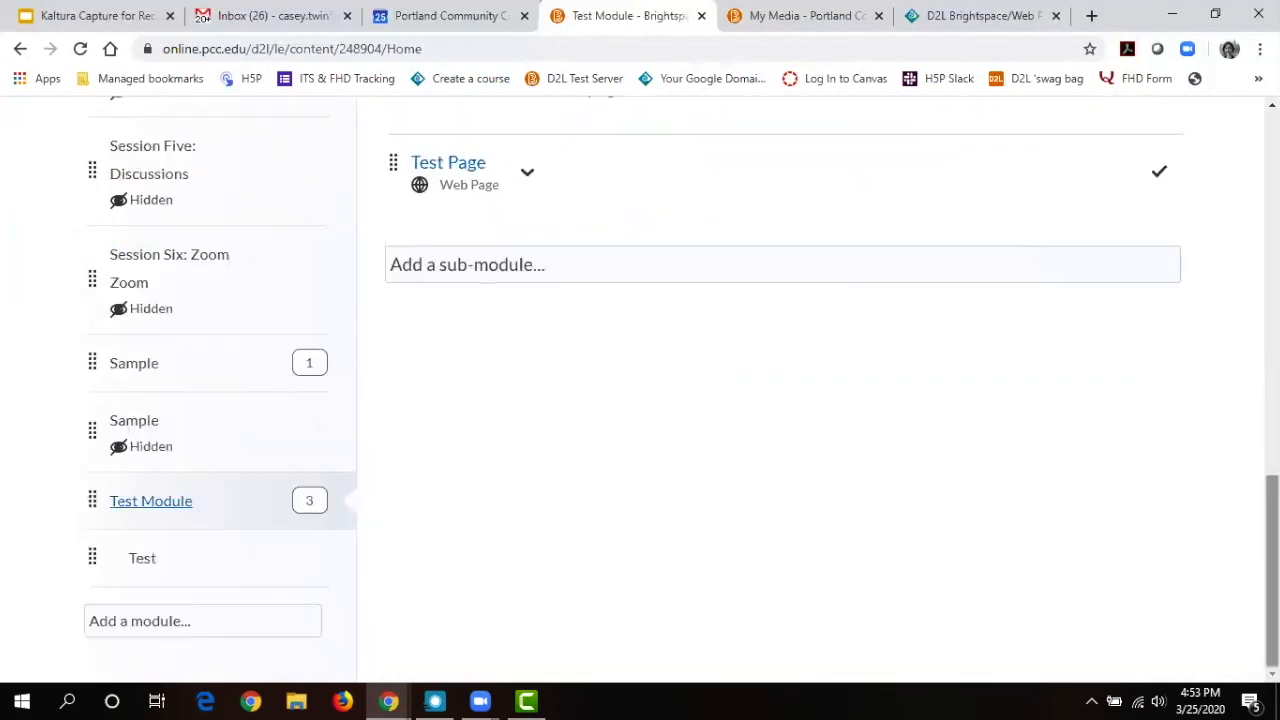
scroll(780, 390, "up", 10)
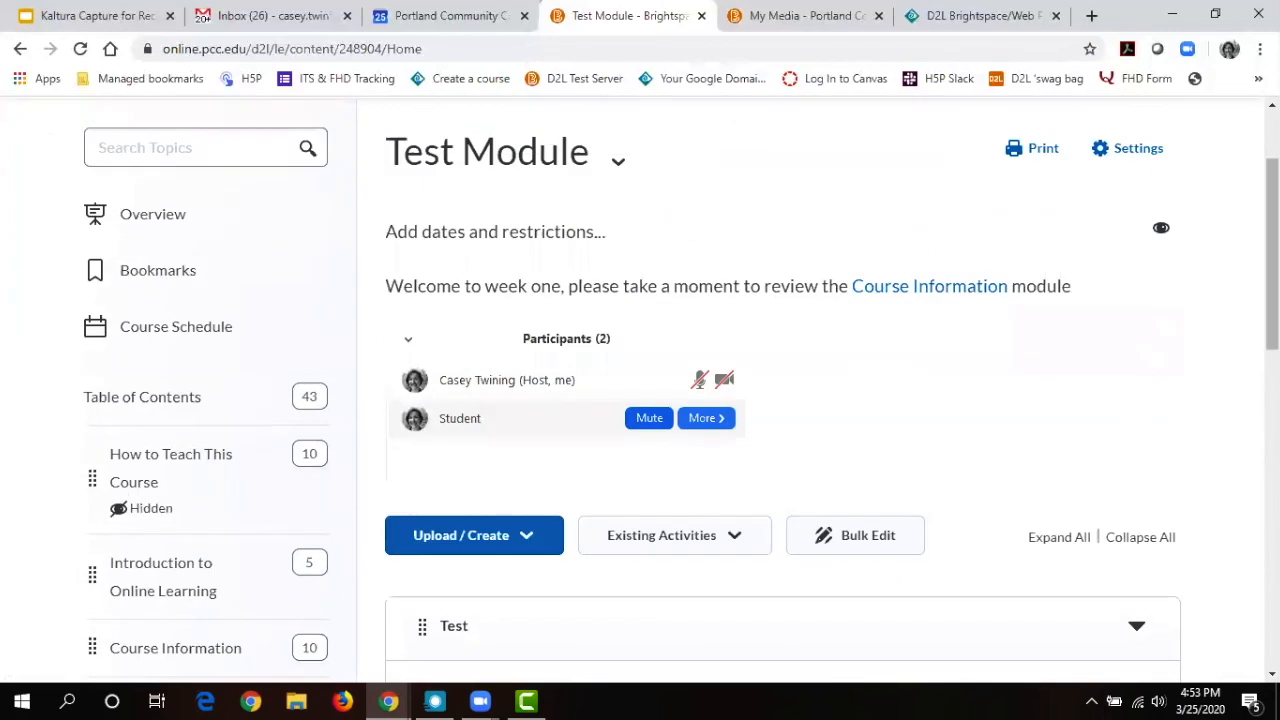
left_click(610, 177)
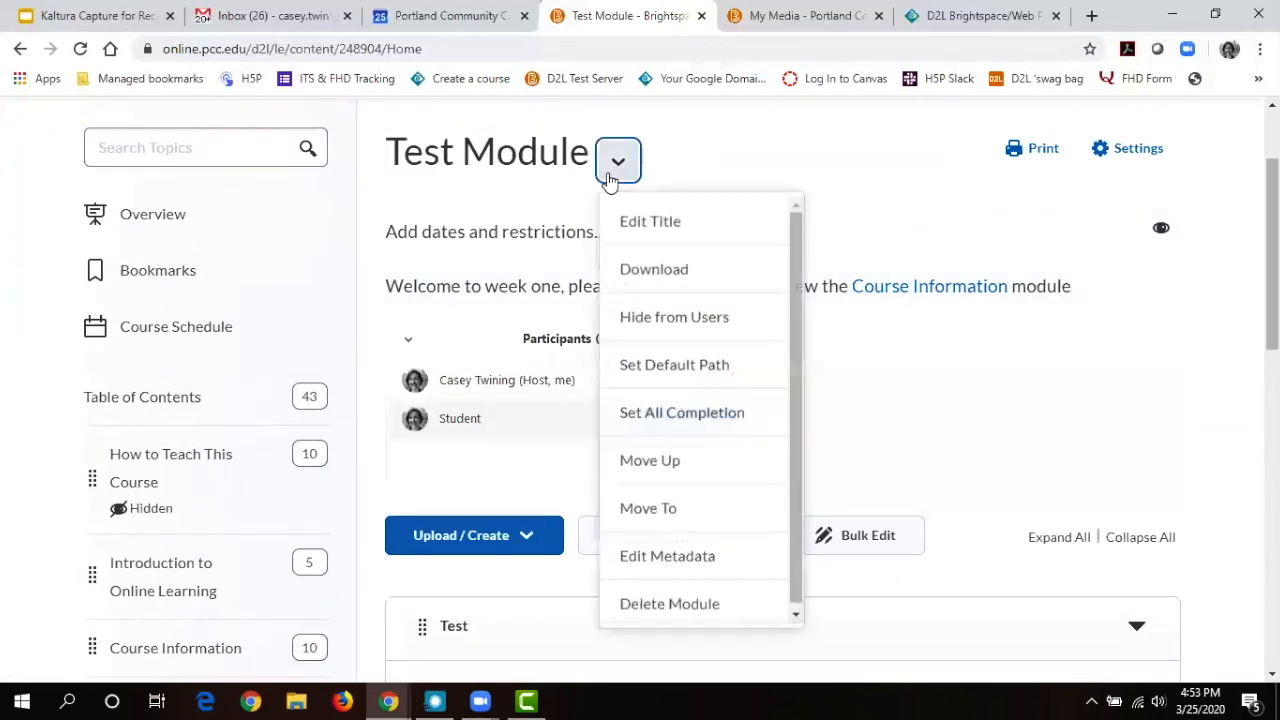
left_click(694, 588)
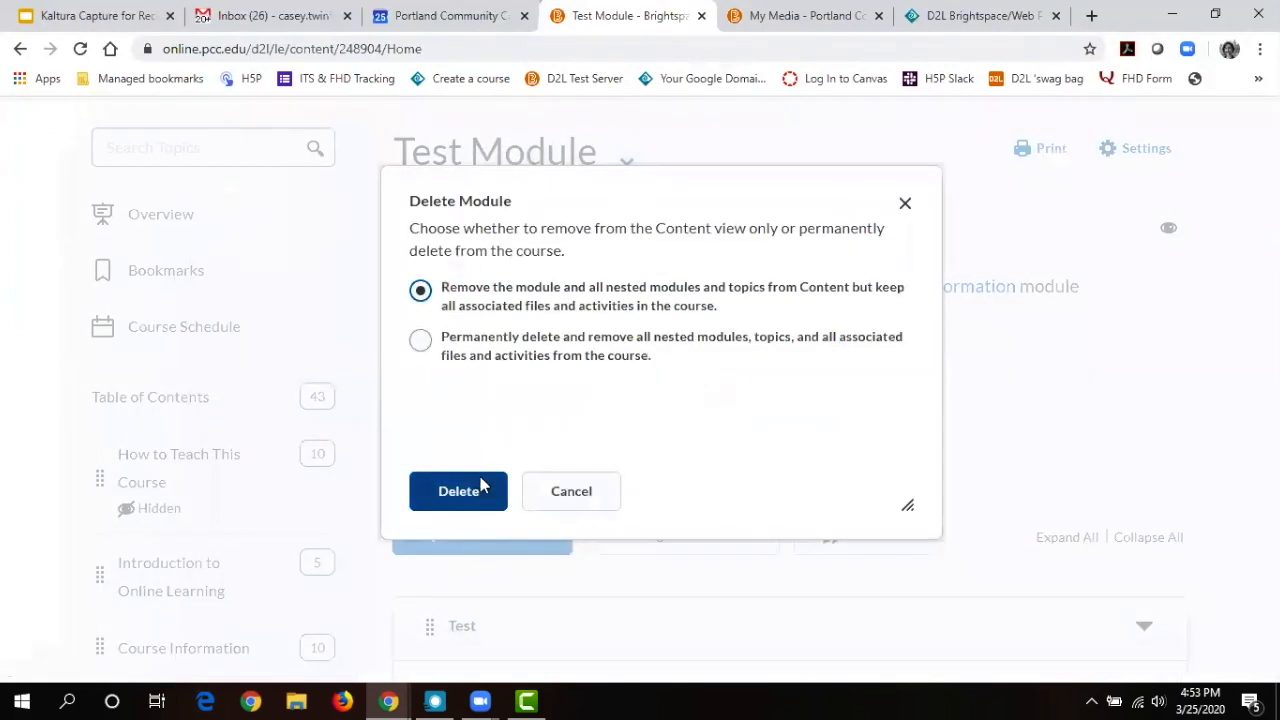
left_click(458, 490)
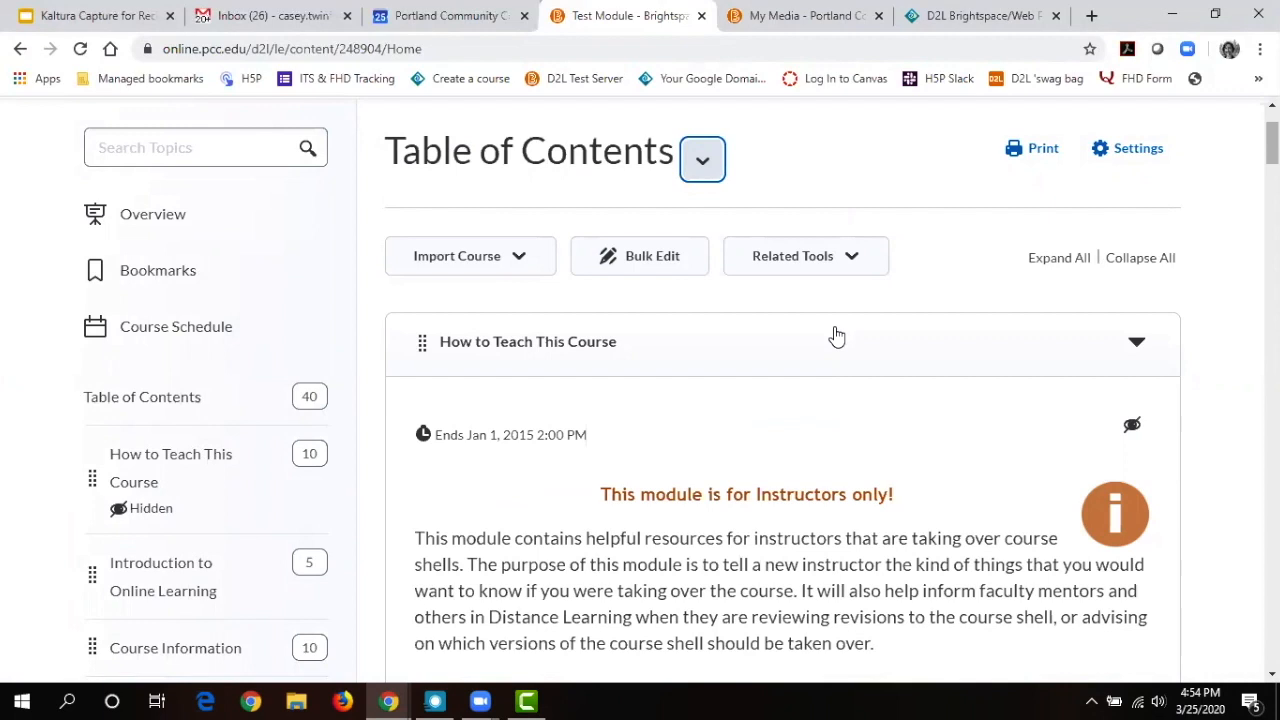
Review the actions available for all modules in the course's Table of Contents.
left_click(703, 160)
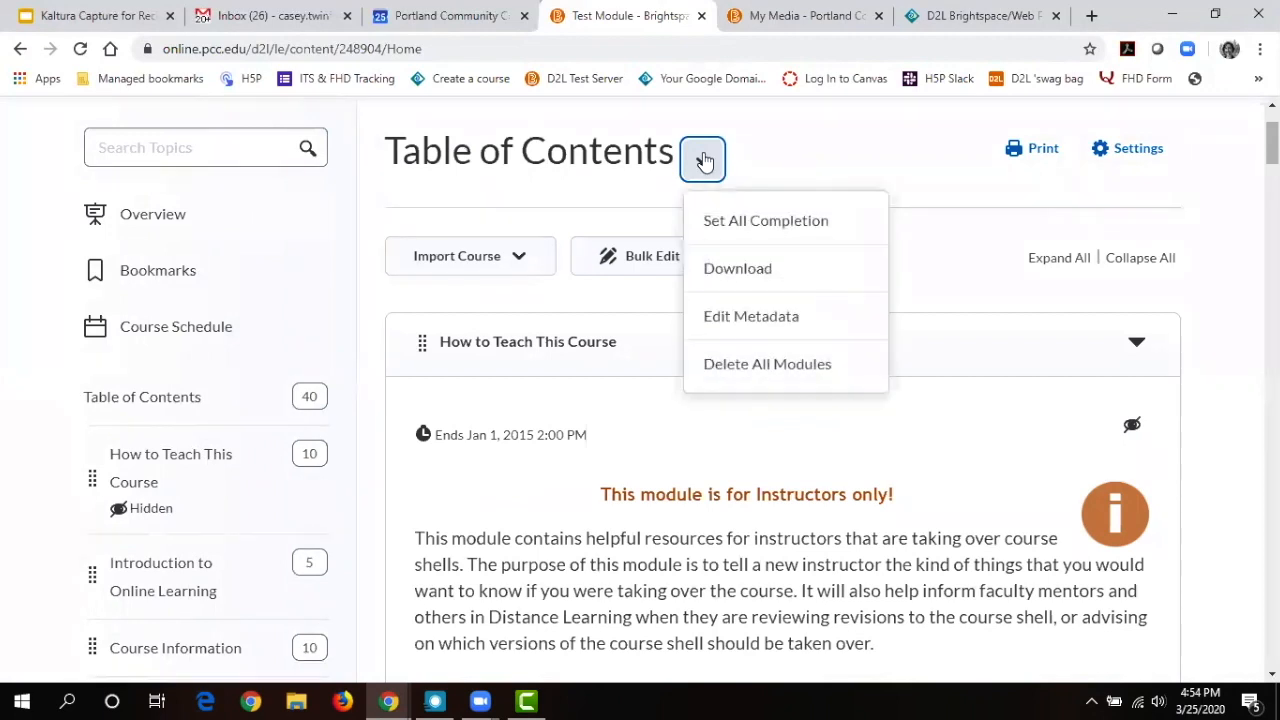
left_click(1241, 205)
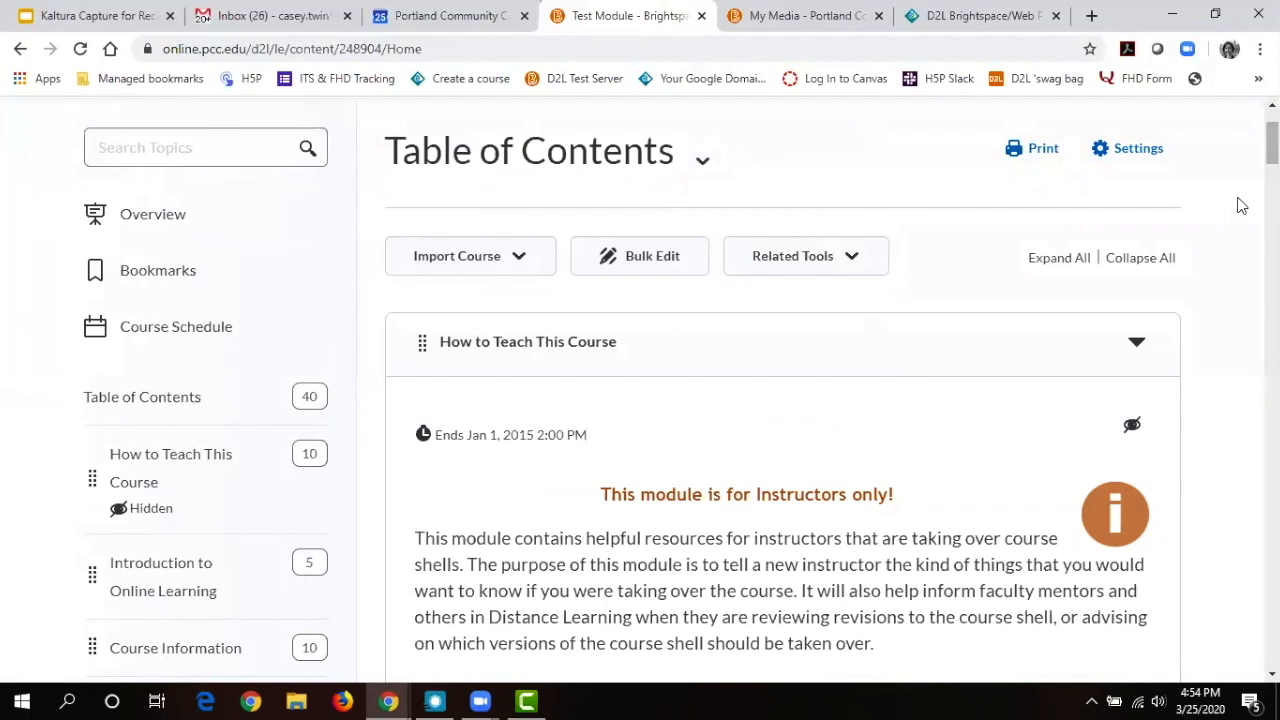
scroll(1272, 143, "up", 2)
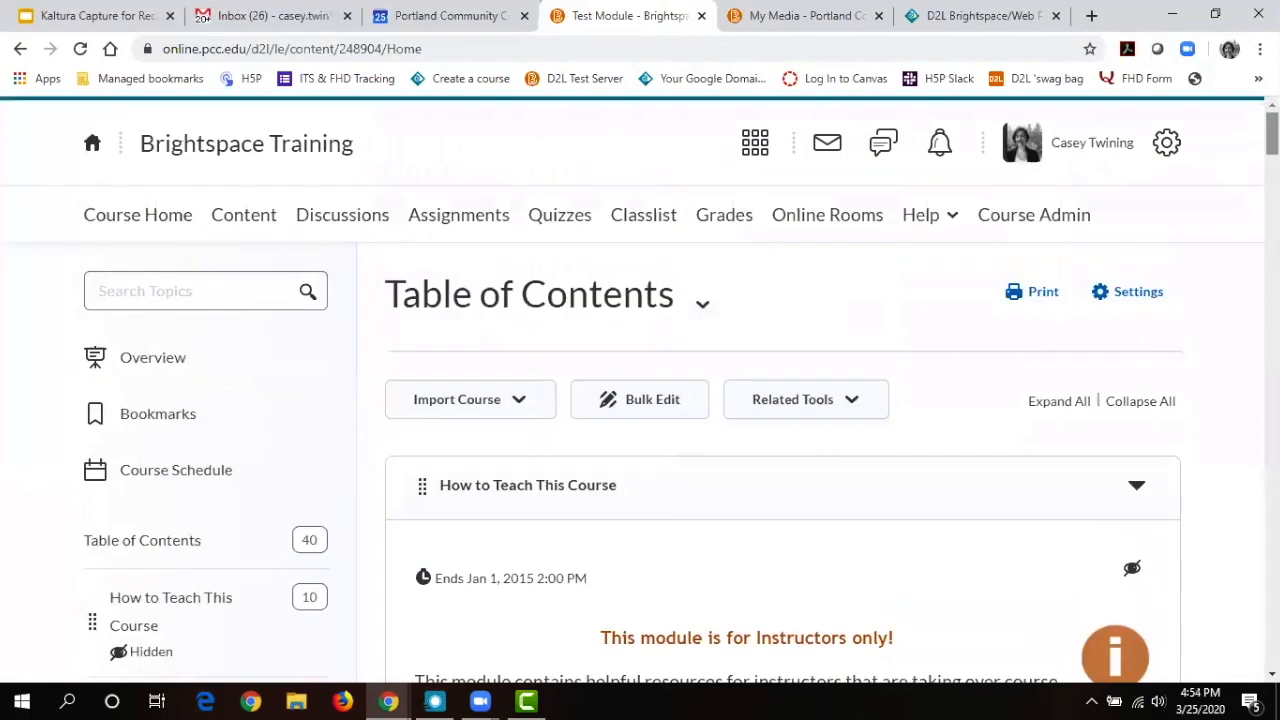
scroll(1272, 140, "down", 3)
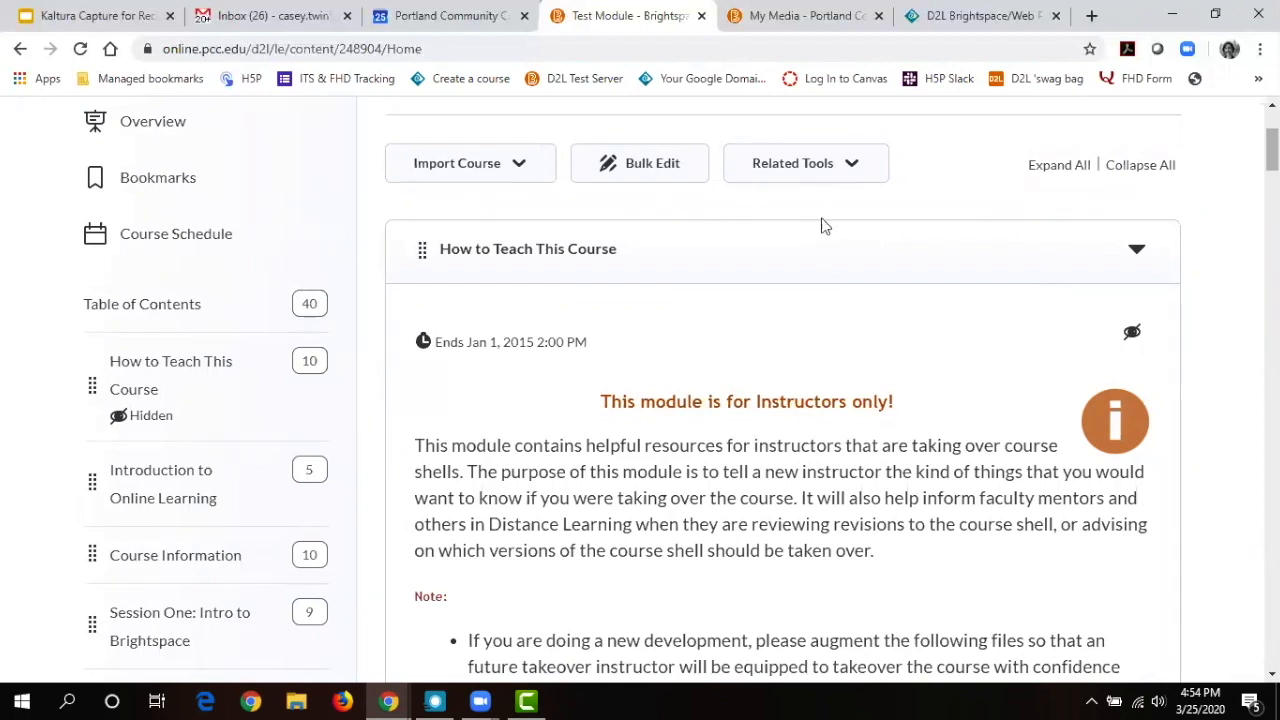
scroll(640, 390, "up", 3)
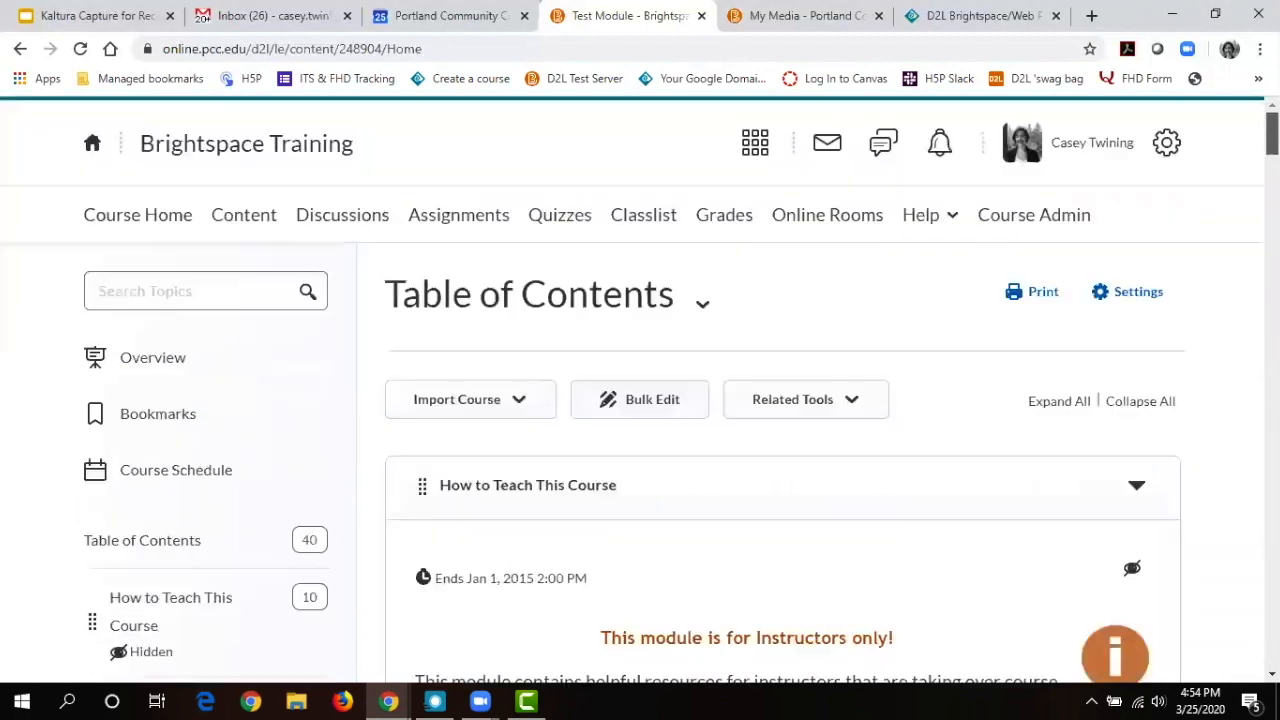
Open Homepages in the course's administration tools and examine the choices for the active homepage.
left_click(137, 220)
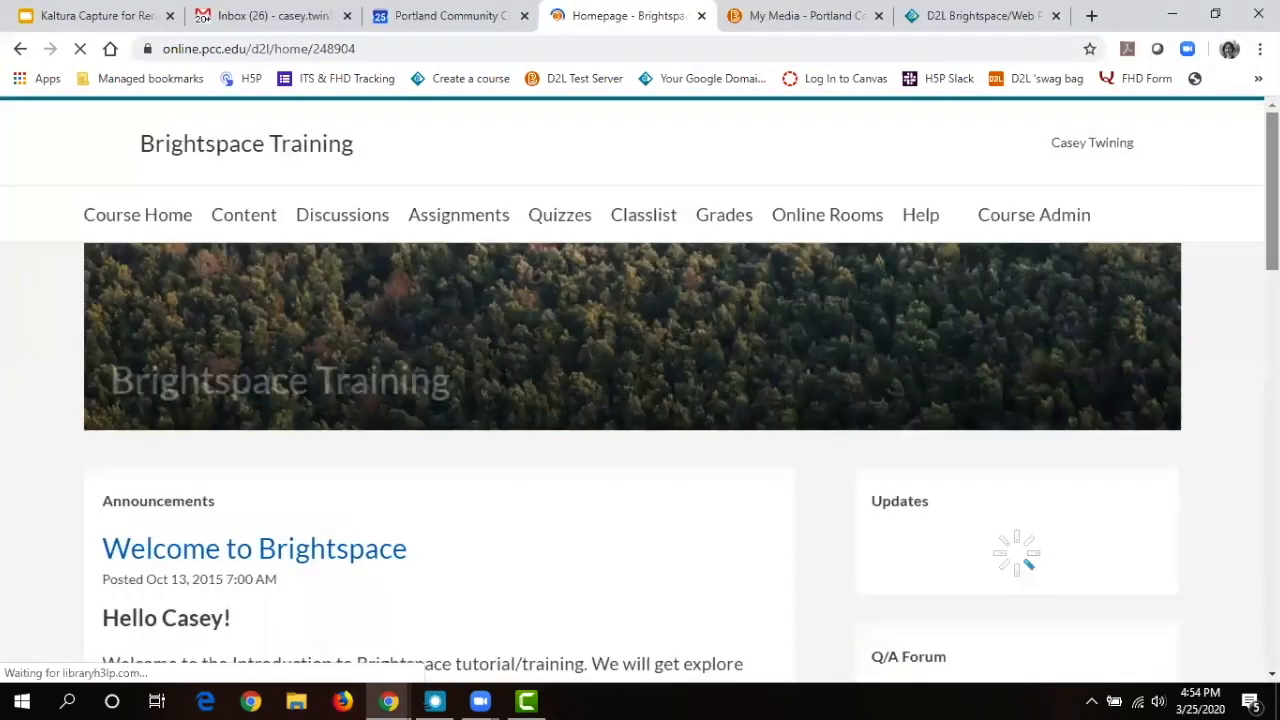
left_click(1030, 222)
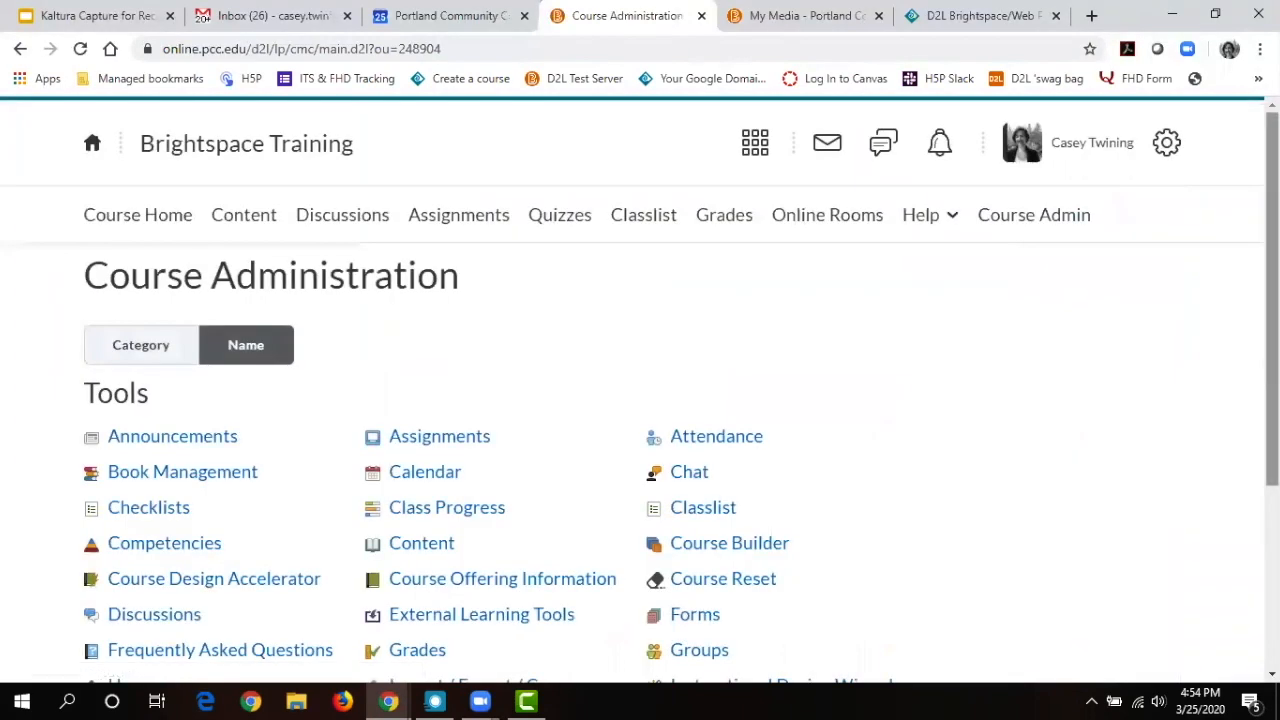
scroll(640, 400, "down", 3)
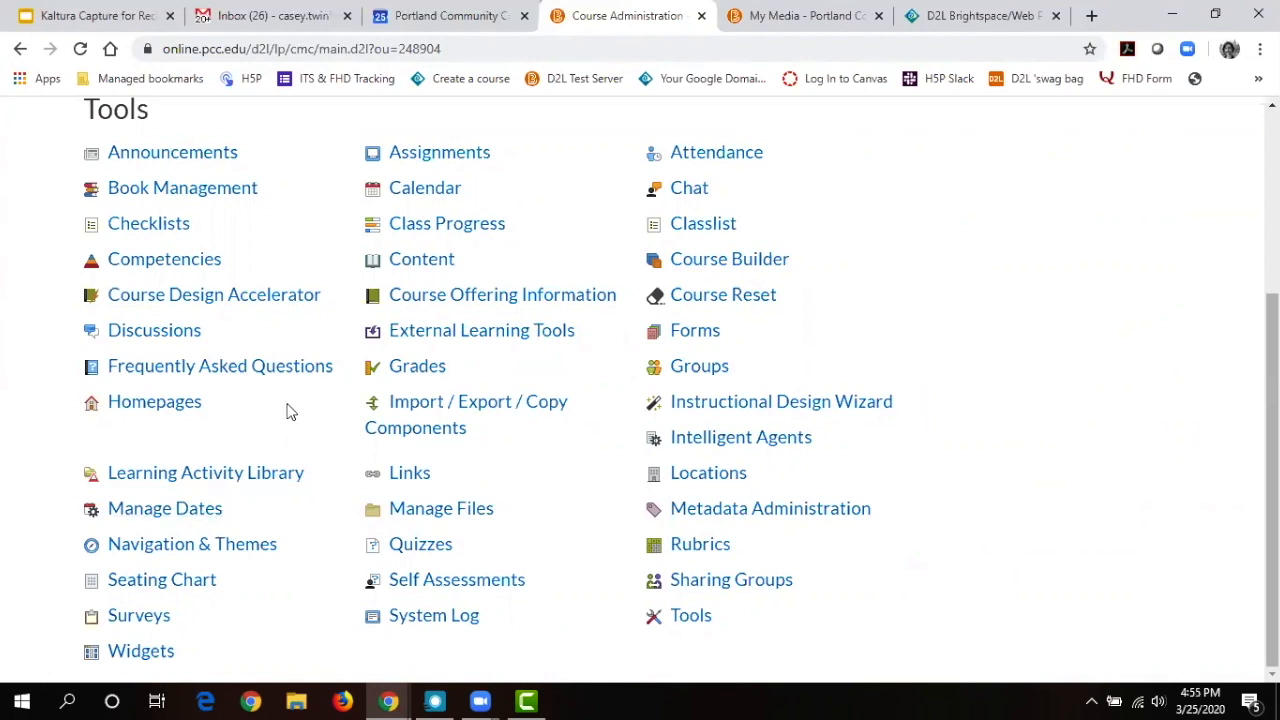
left_click(177, 402)
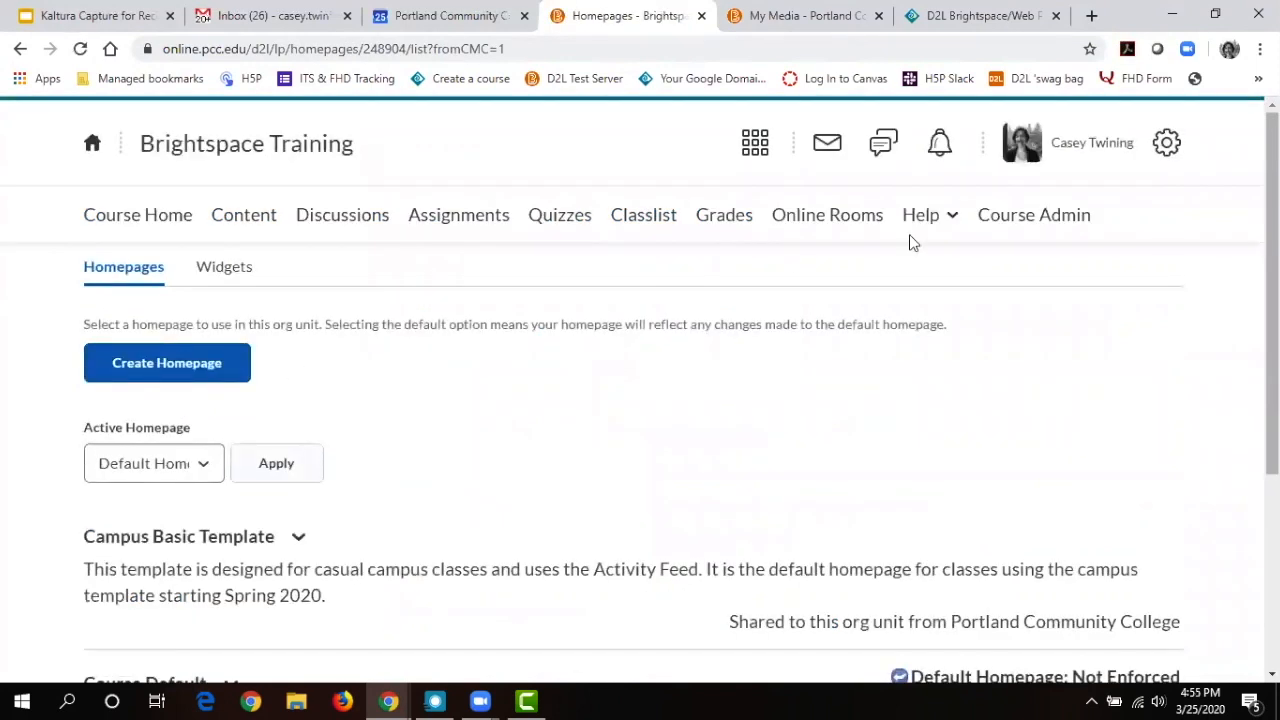
scroll(920, 235, "down", 3)
scroll(640, 390, "down", 1)
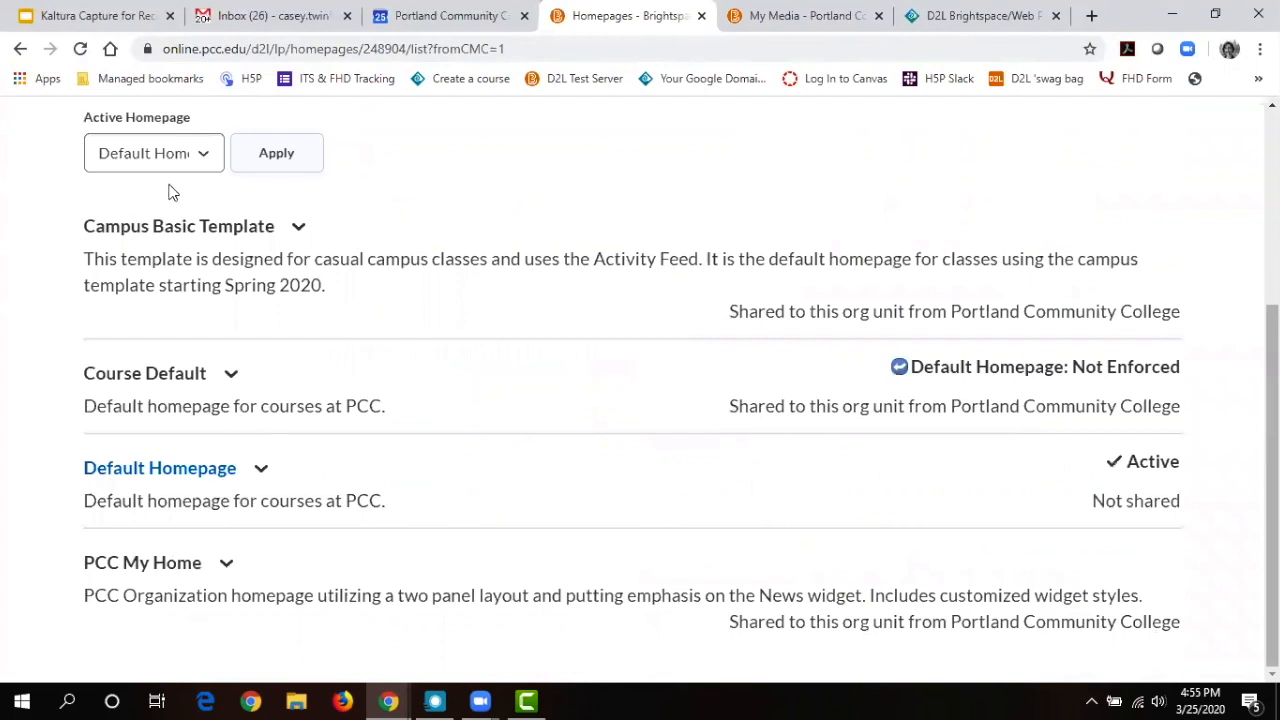
left_click(192, 154)
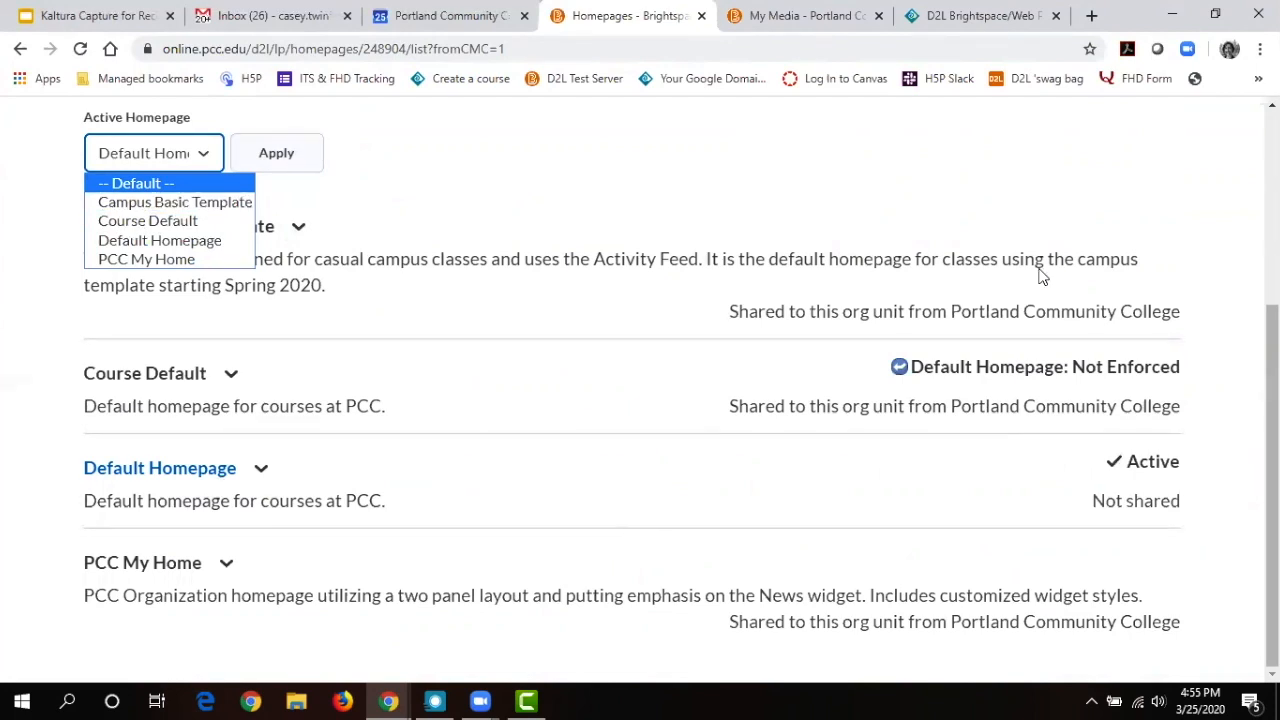
left_click_drag(1272, 462, 1272, 262)
Return to the course's Content and open the Course Information module.
left_click(241, 226)
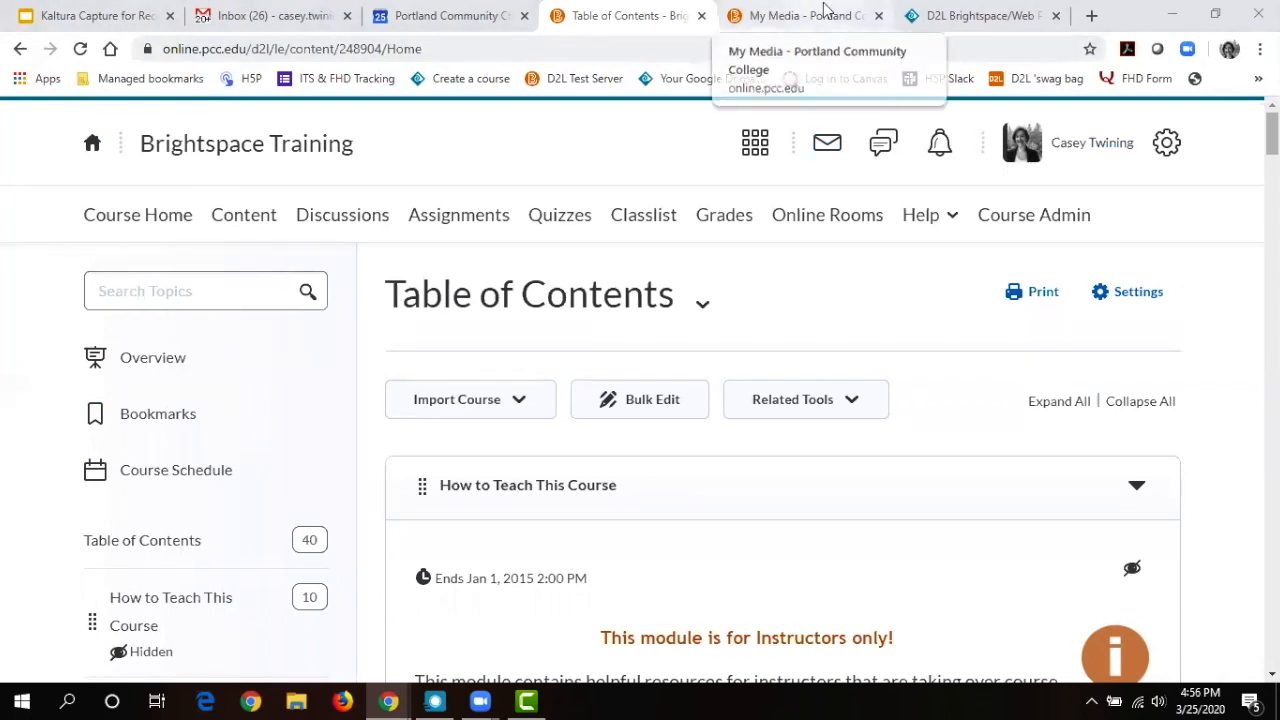
scroll(1272, 140, "down", 3)
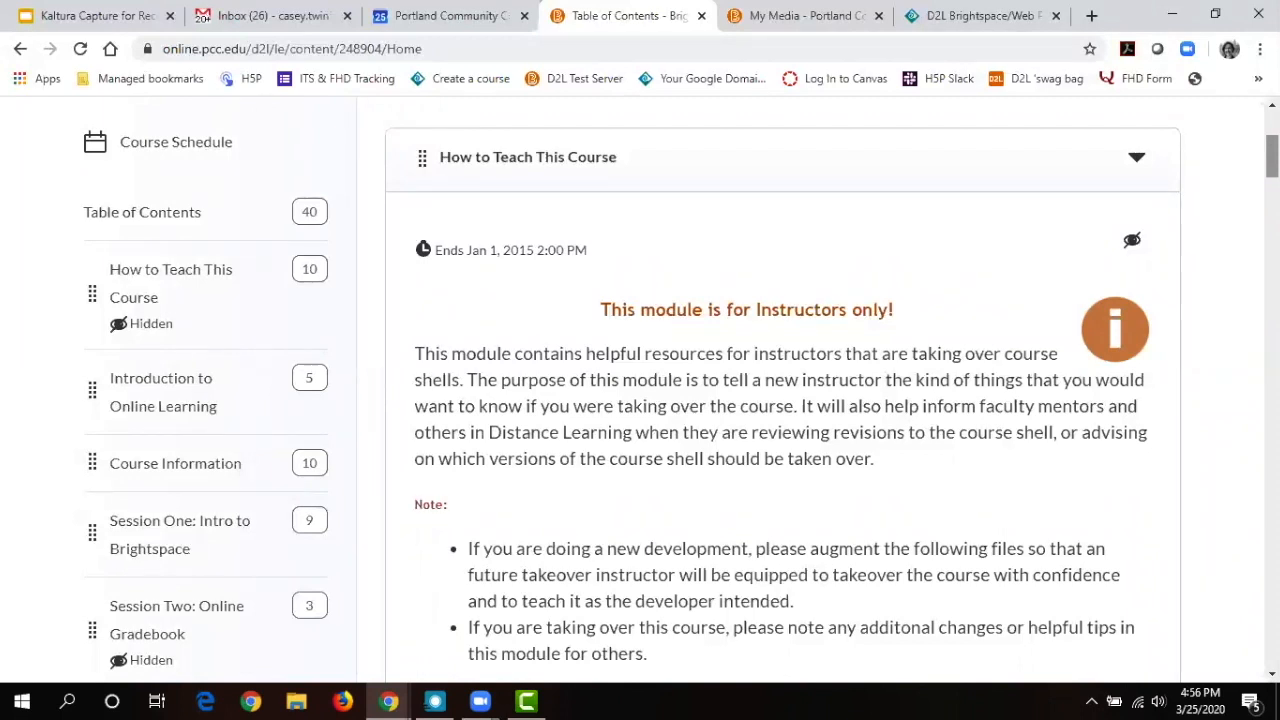
scroll(640, 390, "down", 2)
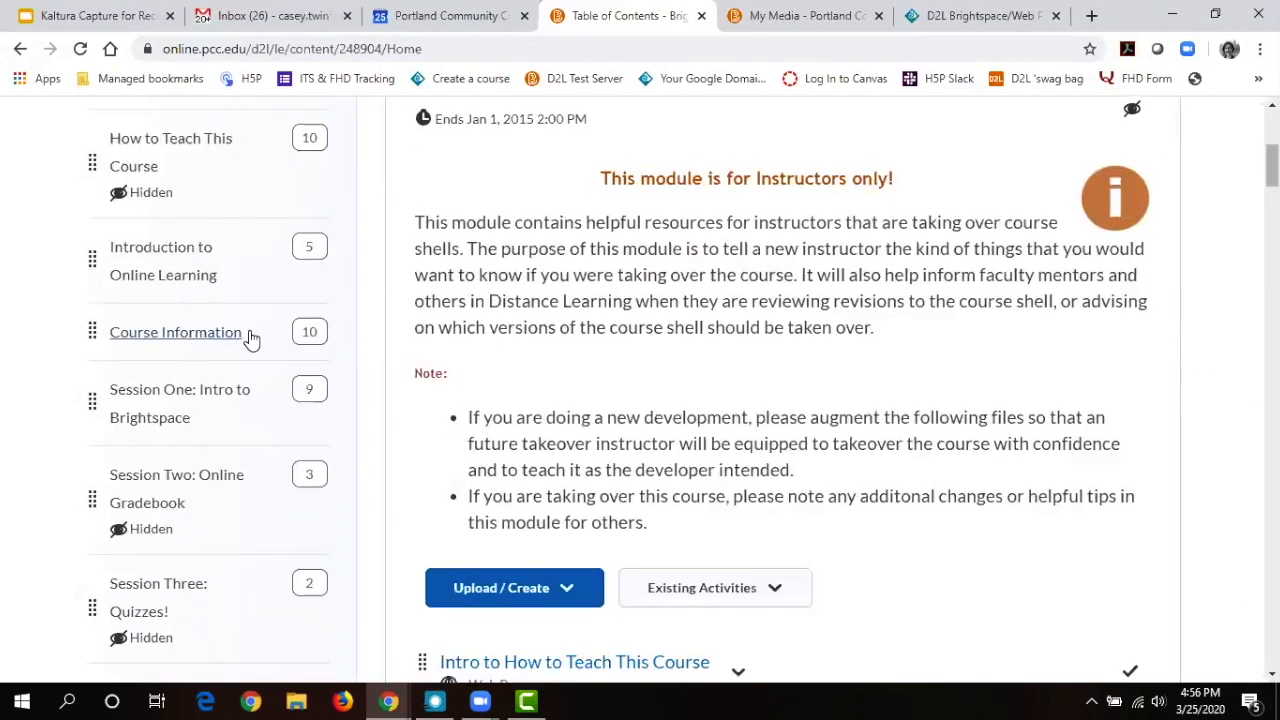
left_click(213, 345)
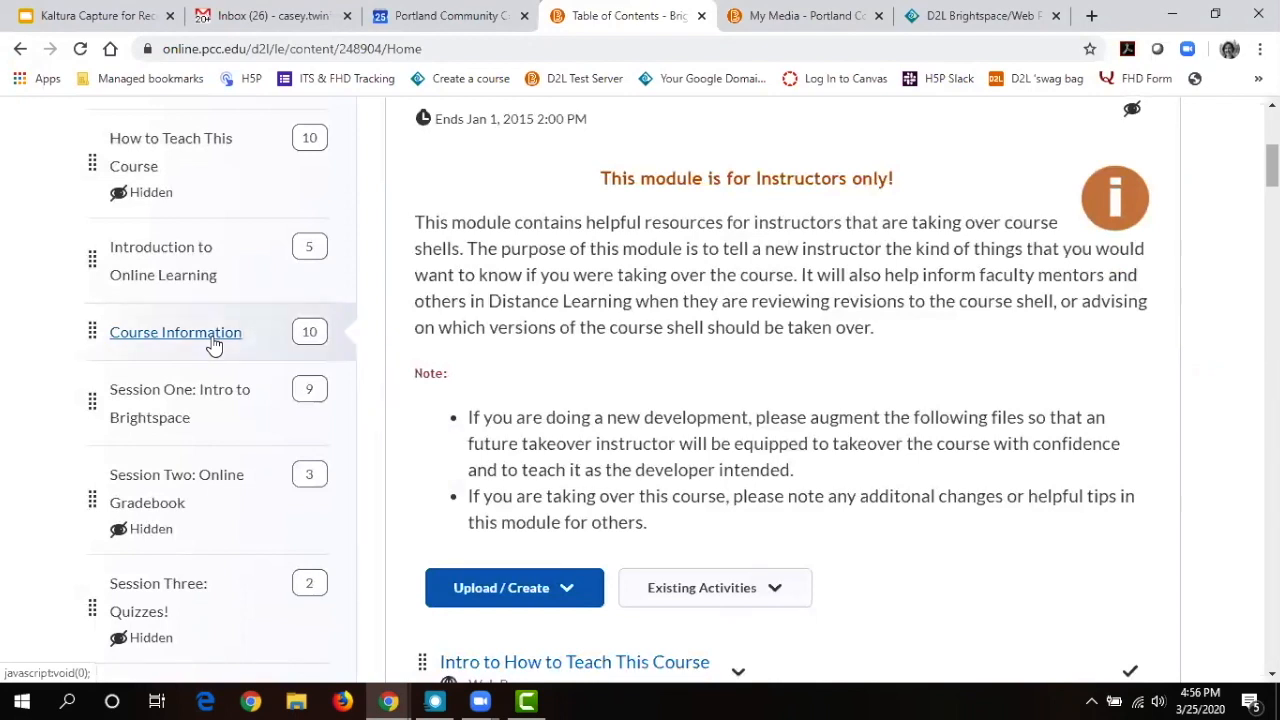
Examine the full list of actions available for the Course Syllabus topic.
left_click(563, 349)
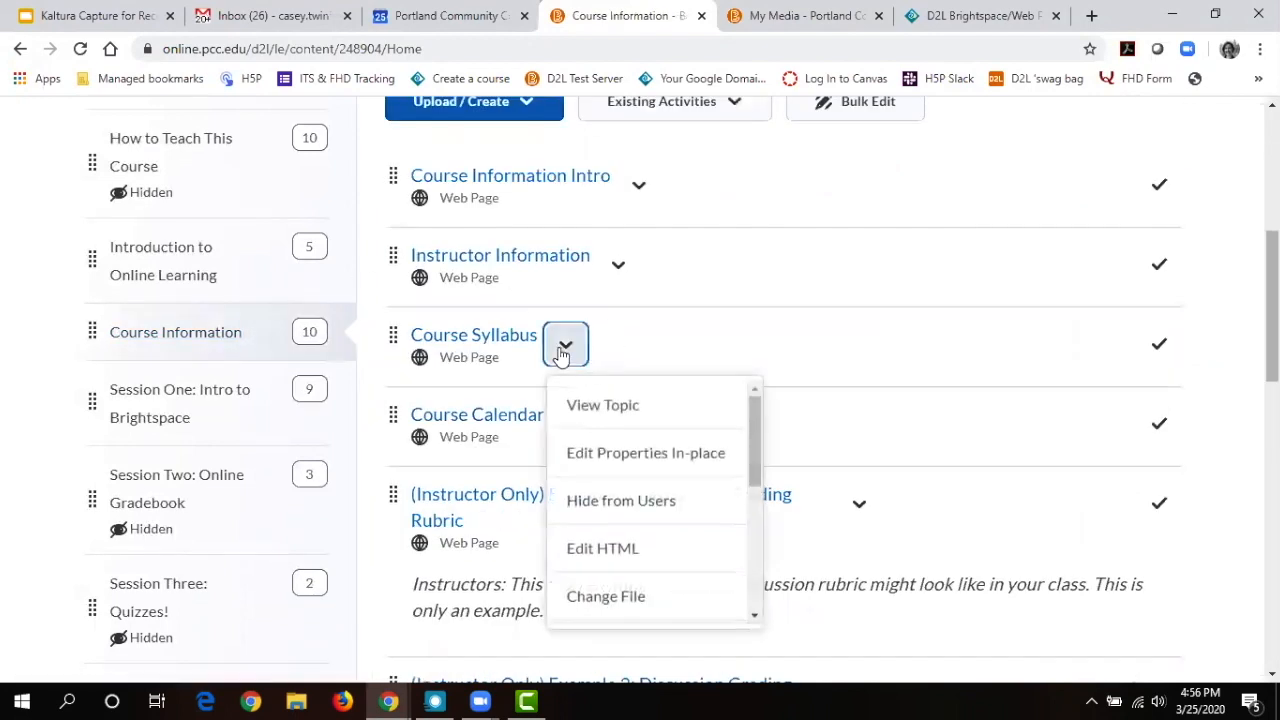
left_click_drag(752, 426, 757, 568)
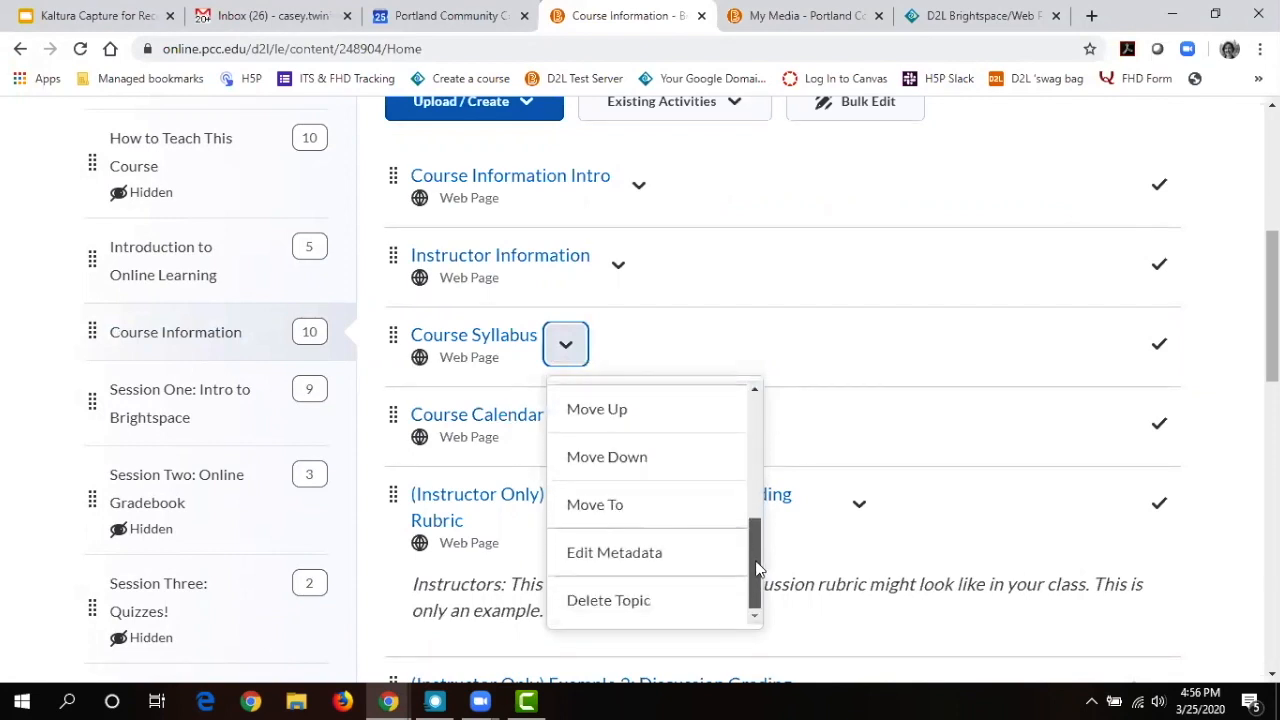
left_click(1218, 402)
left_click_drag(1272, 346, 1272, 380)
left_click(565, 206)
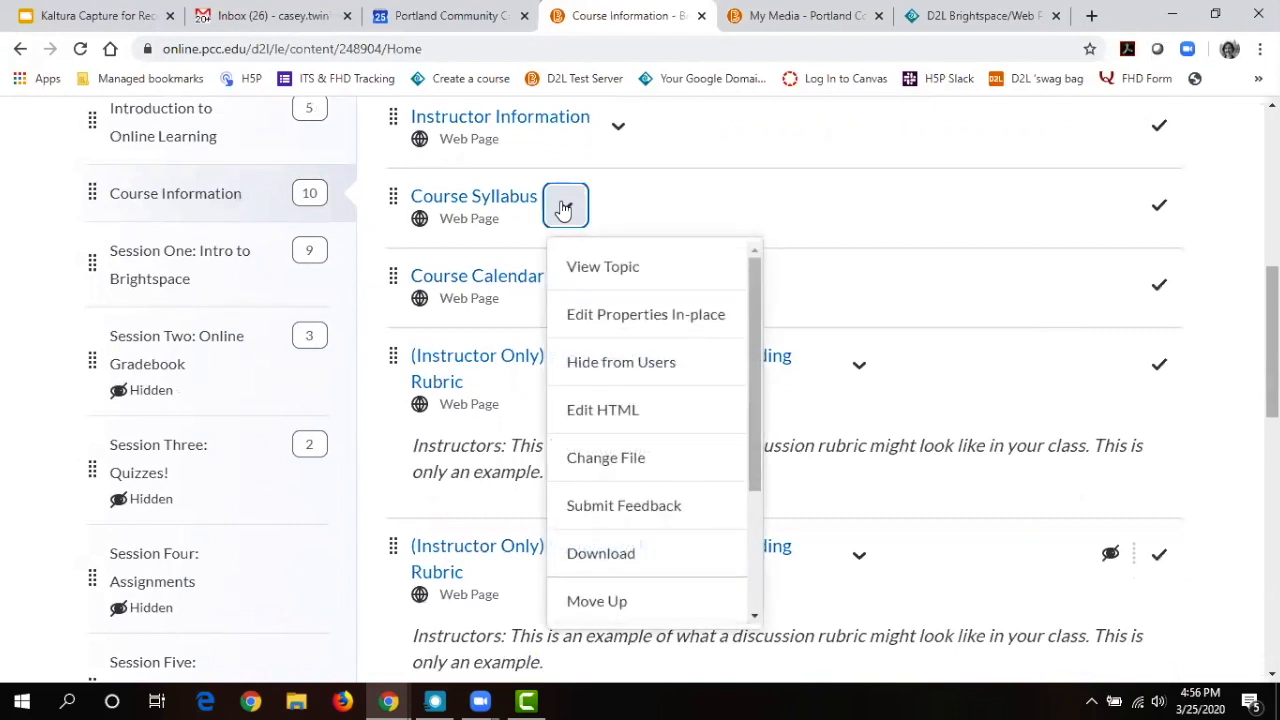
left_click_drag(752, 308, 743, 477)
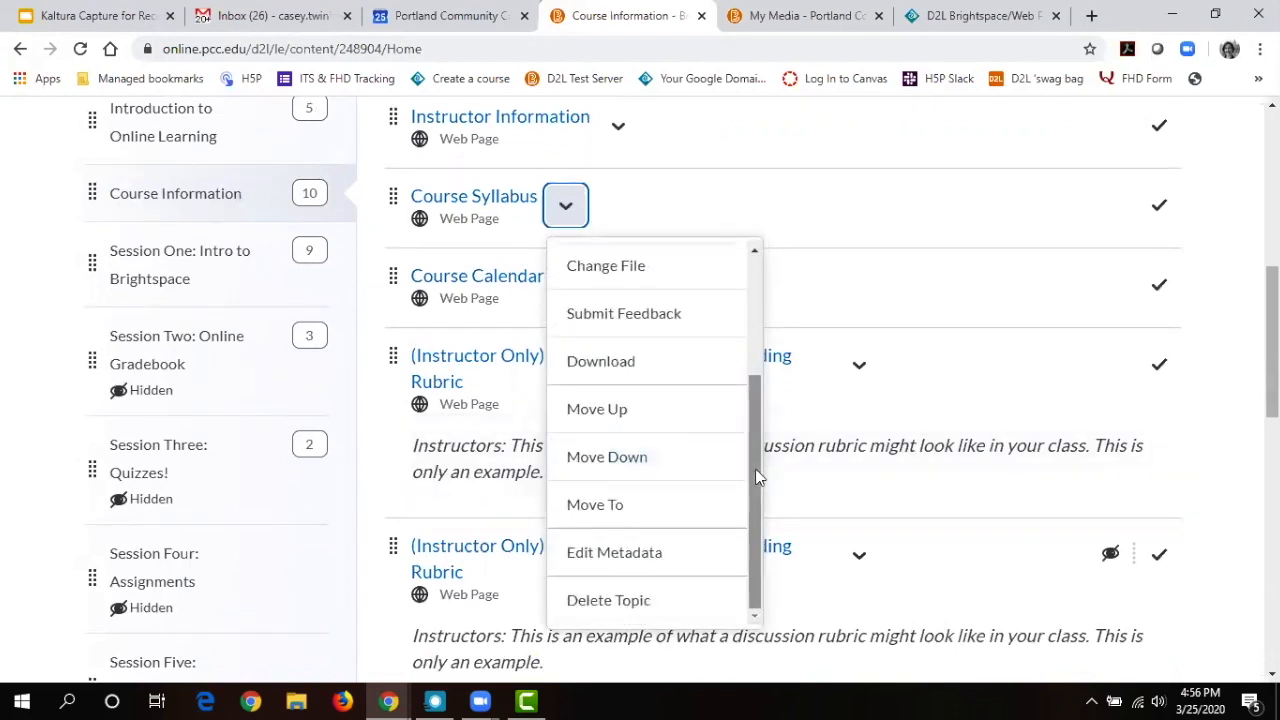
mouse_move(757, 477)
left_mouse_down()
mouse_move(744, 363)
mouse_move(772, 452)
mouse_move(766, 486)
left_mouse_up()
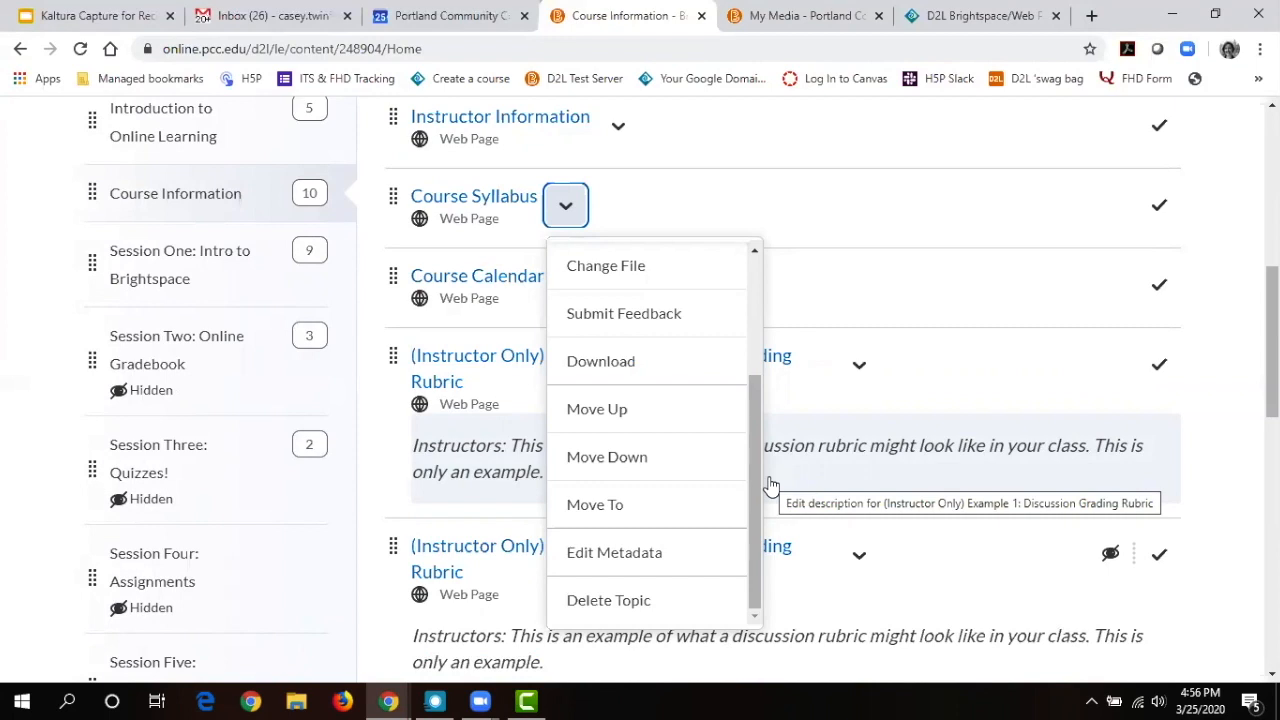
left_click(1235, 320)
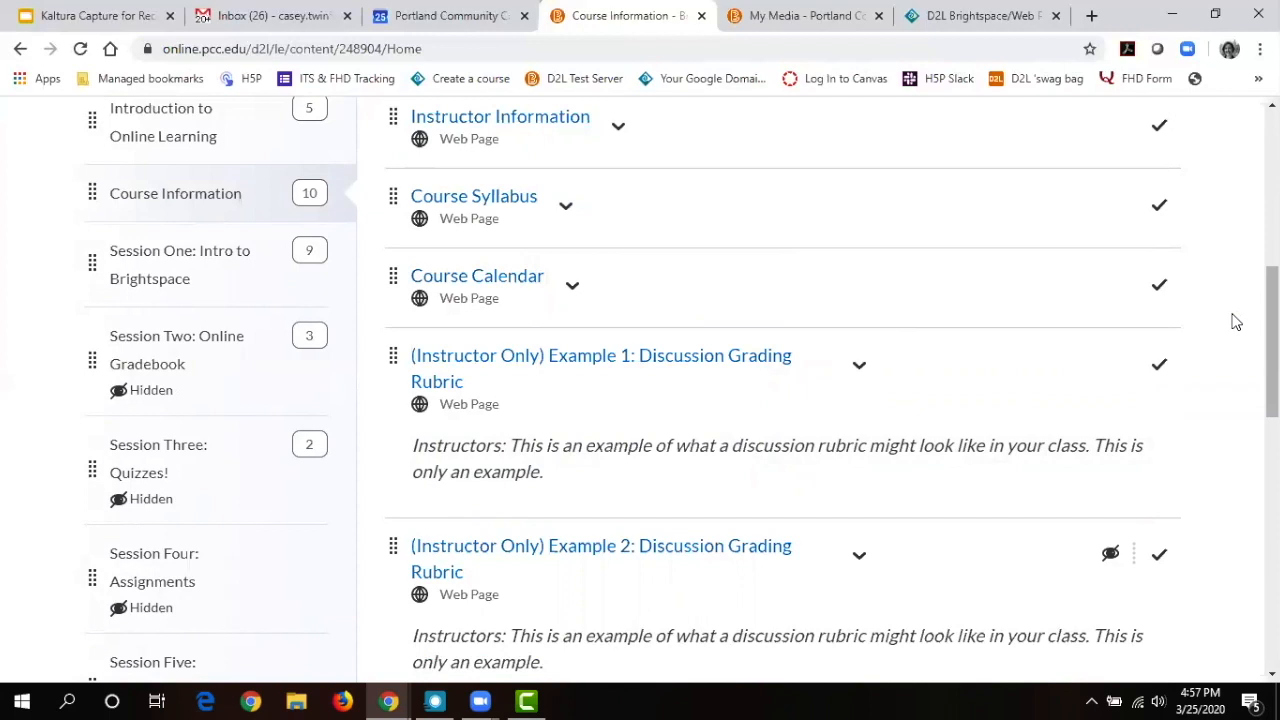
Open the Instructional Support site at pcc.edu/is in place of the D2L web pages guide, and view its Workshop Schedule.
left_click(980, 15)
scroll(640, 400, "up", 5)
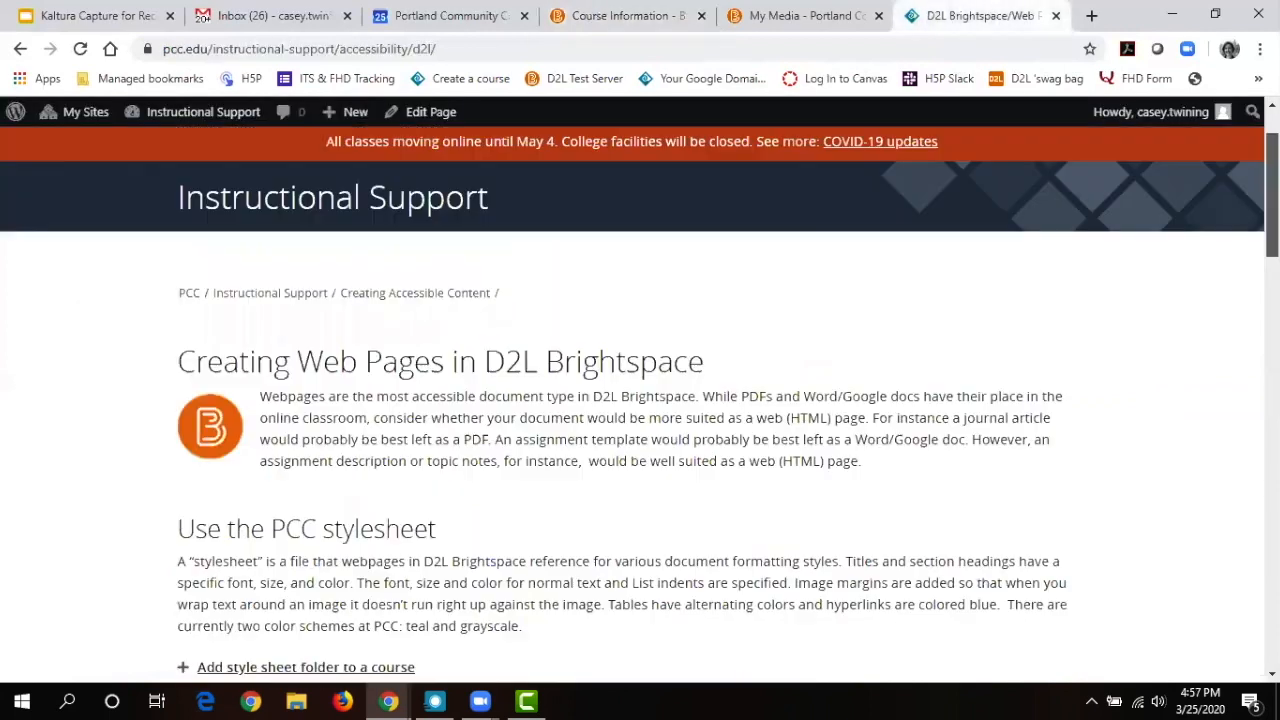
scroll(671, 101, "up", 1)
left_click(628, 51)
type("pcc.edu/is")
key("Return")
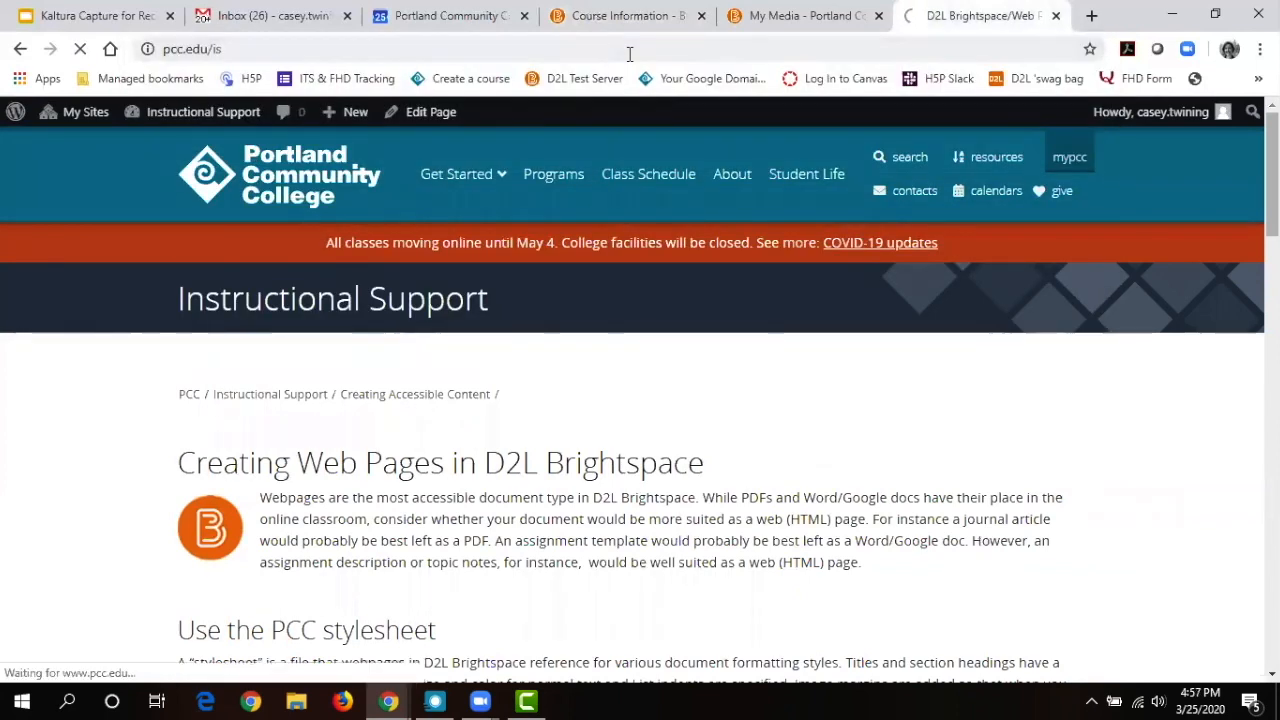
scroll(1201, 279, "down", 4)
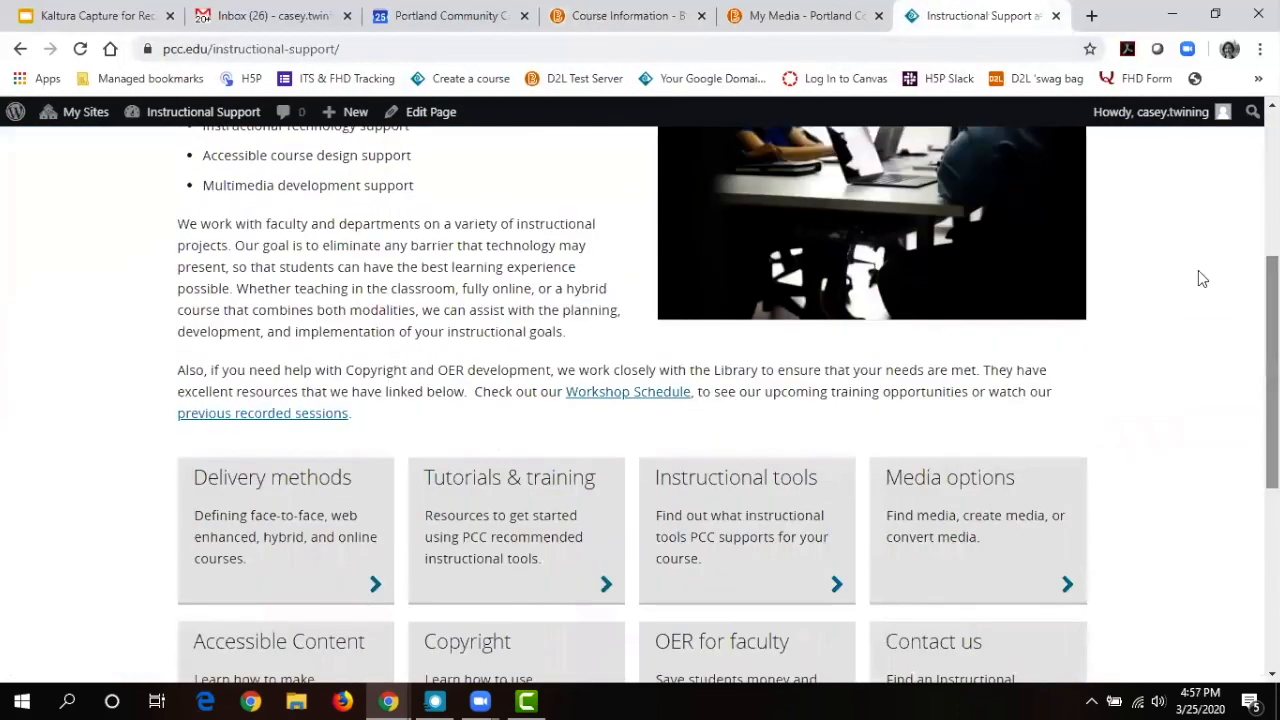
left_click(647, 394)
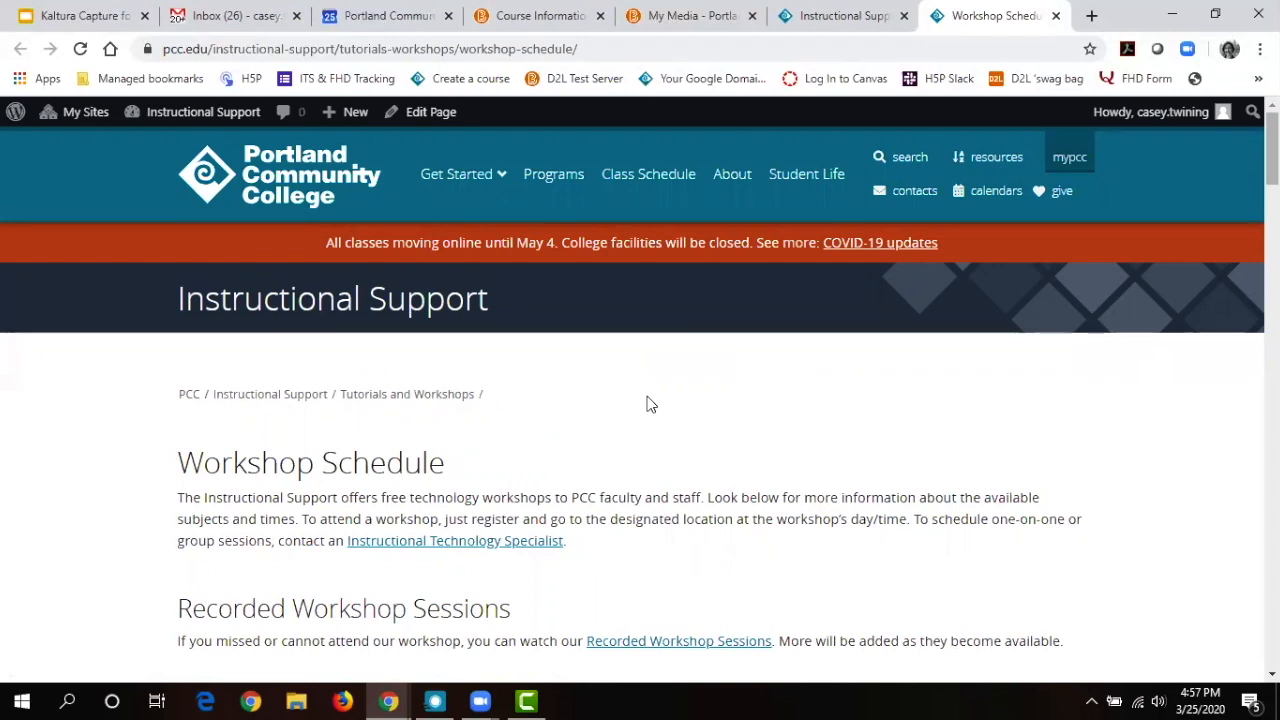
Go back to pcc.edu/is from the Workshop Schedule and open the Contact us page.
left_click(251, 48)
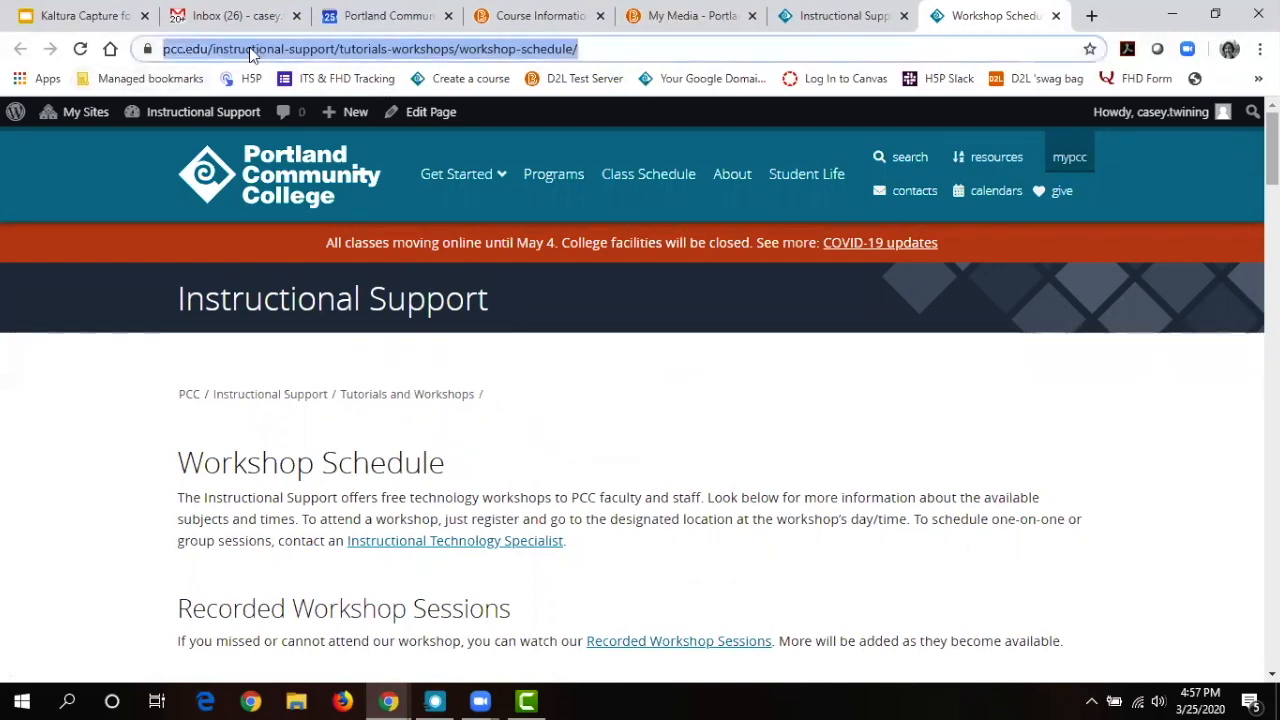
type("pcc.edu/is")
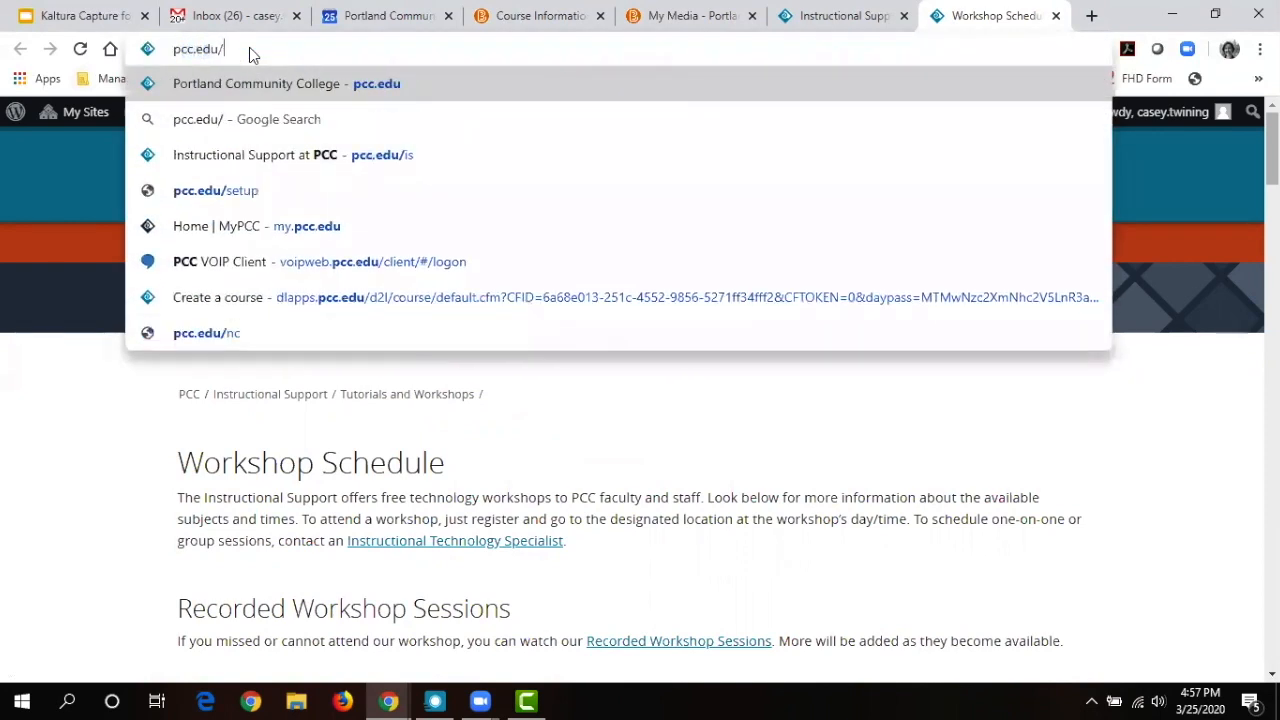
key("Return")
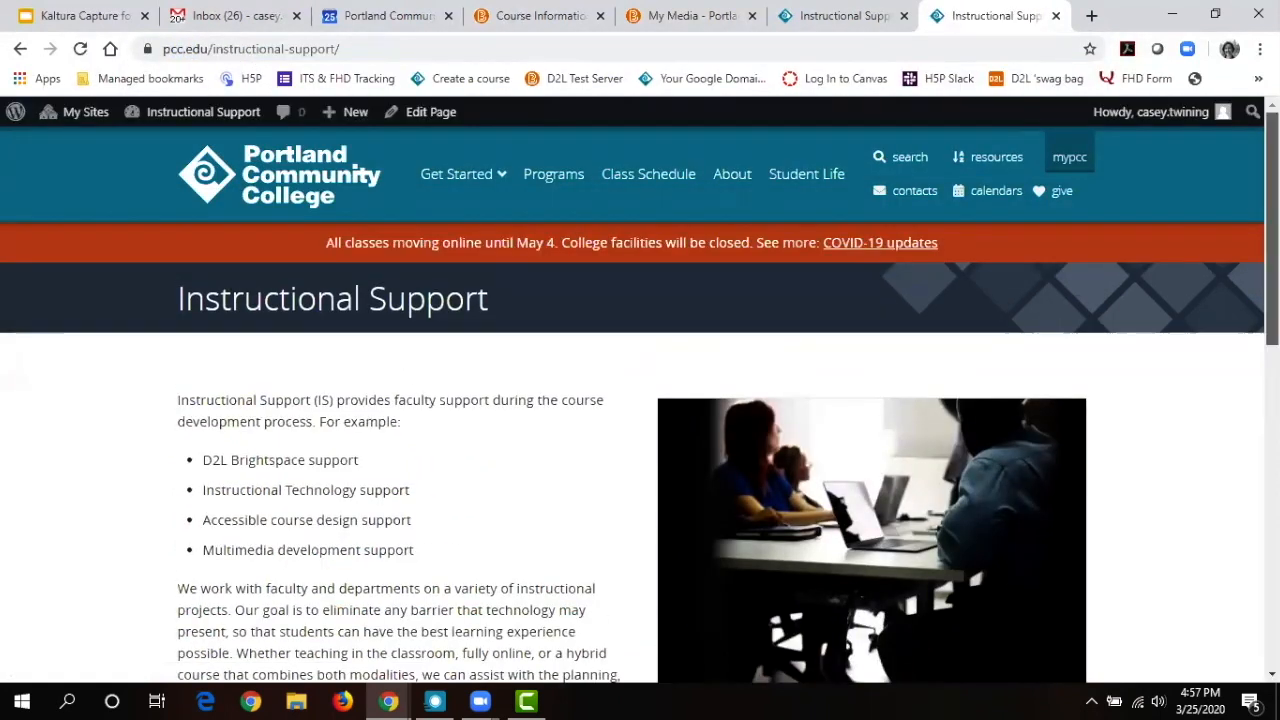
scroll(640, 400, "down", 3)
scroll(995, 305, "down", 5)
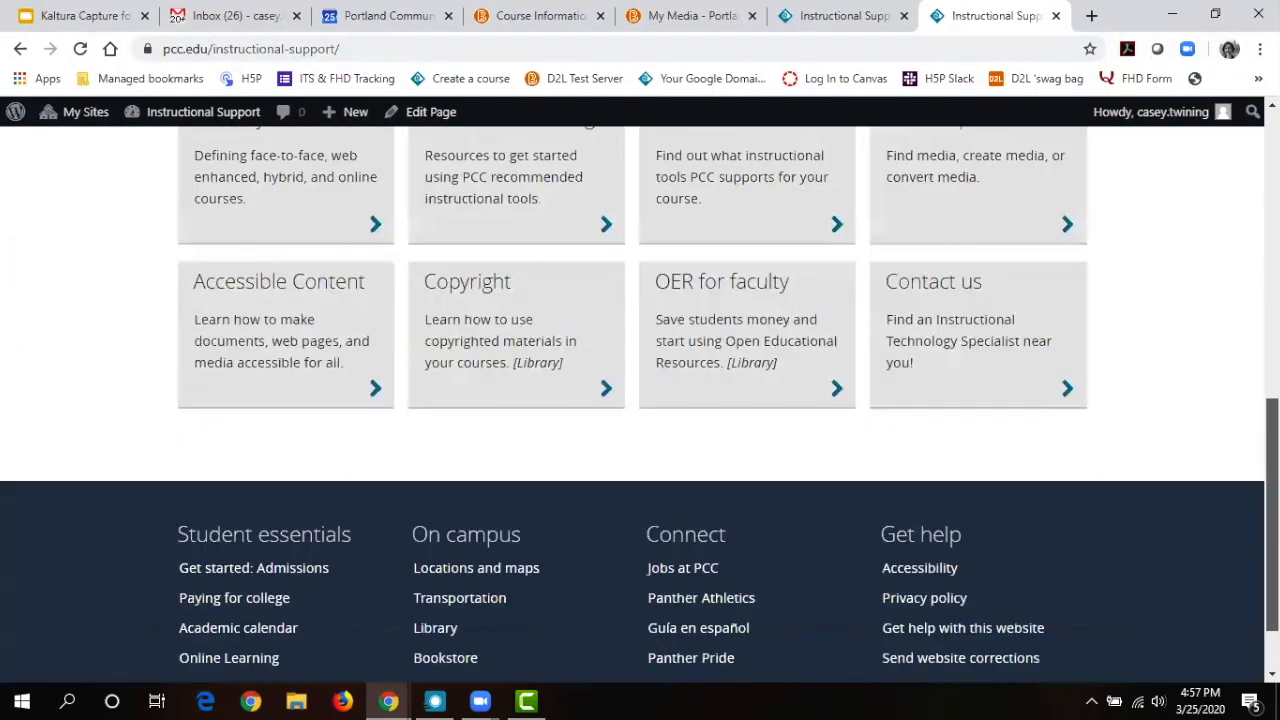
left_click(995, 304)
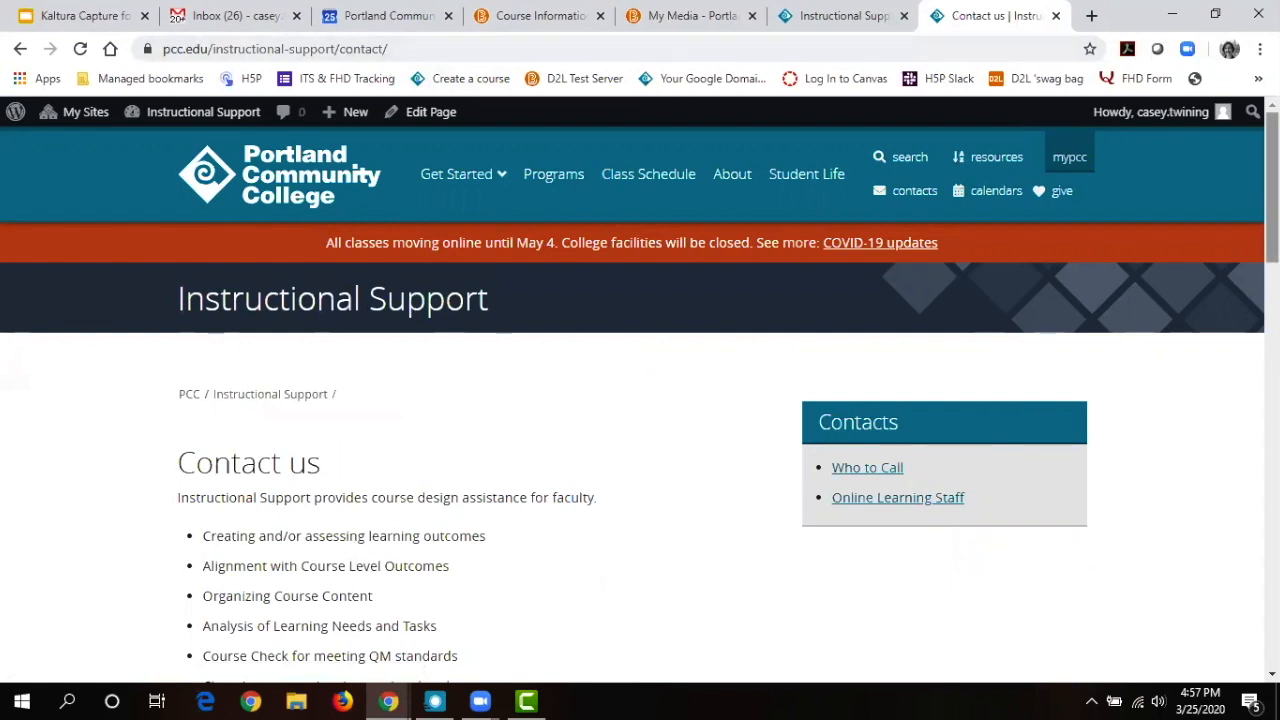
Look through the Instructional Support contacts for the Cascade, Sylvania, Southeast and Rock Creek campuses.
scroll(1271, 190, "down", 7)
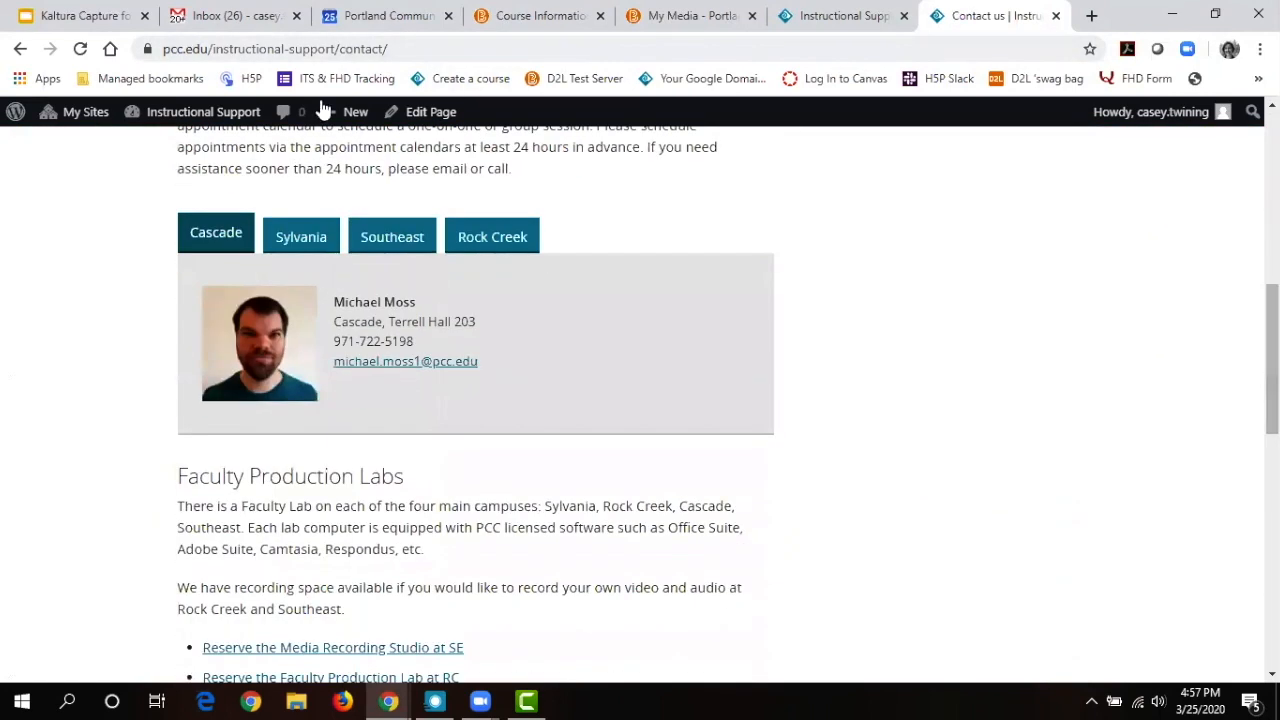
left_click(303, 237)
left_click(377, 245)
left_click(486, 237)
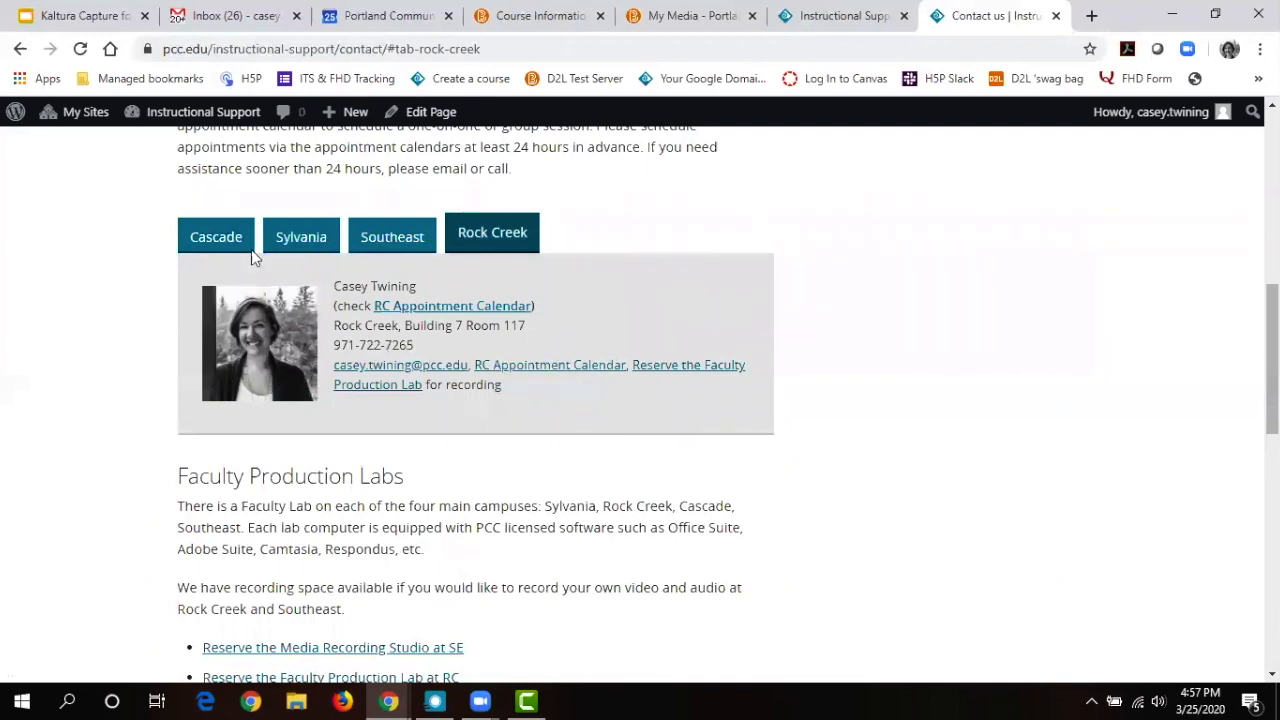
left_click(222, 238)
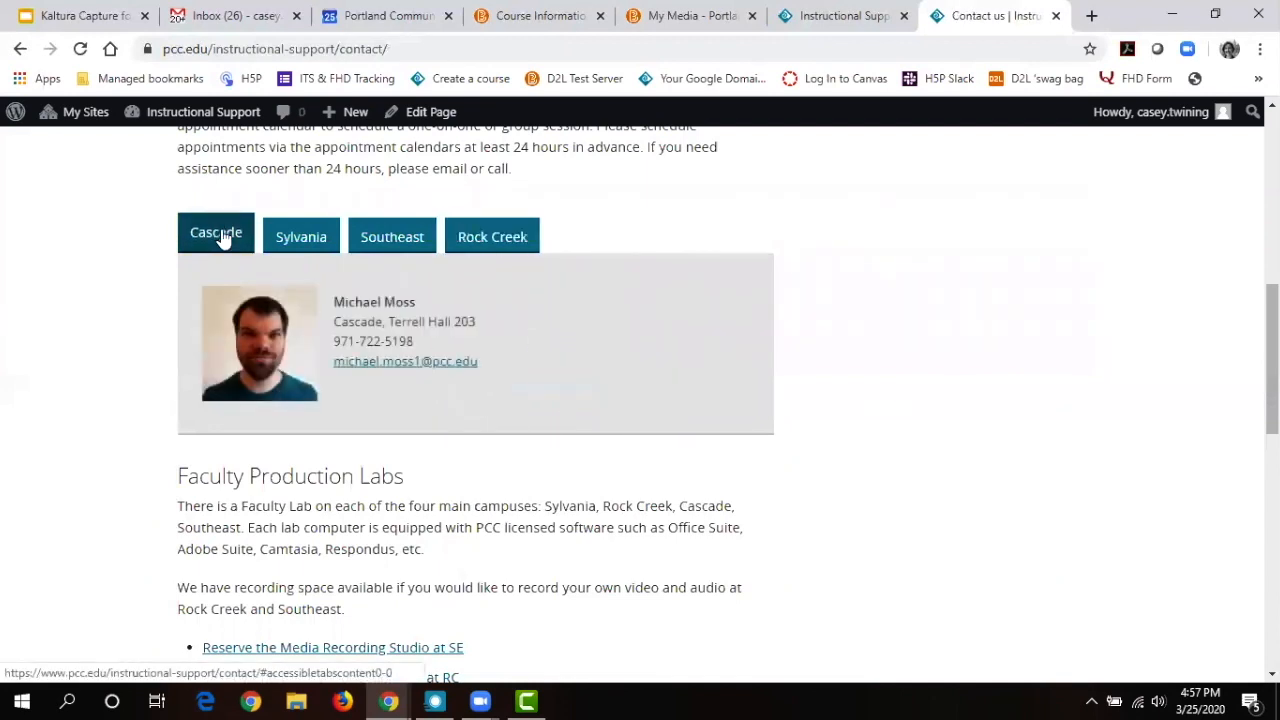
left_click(301, 237)
left_click(394, 236)
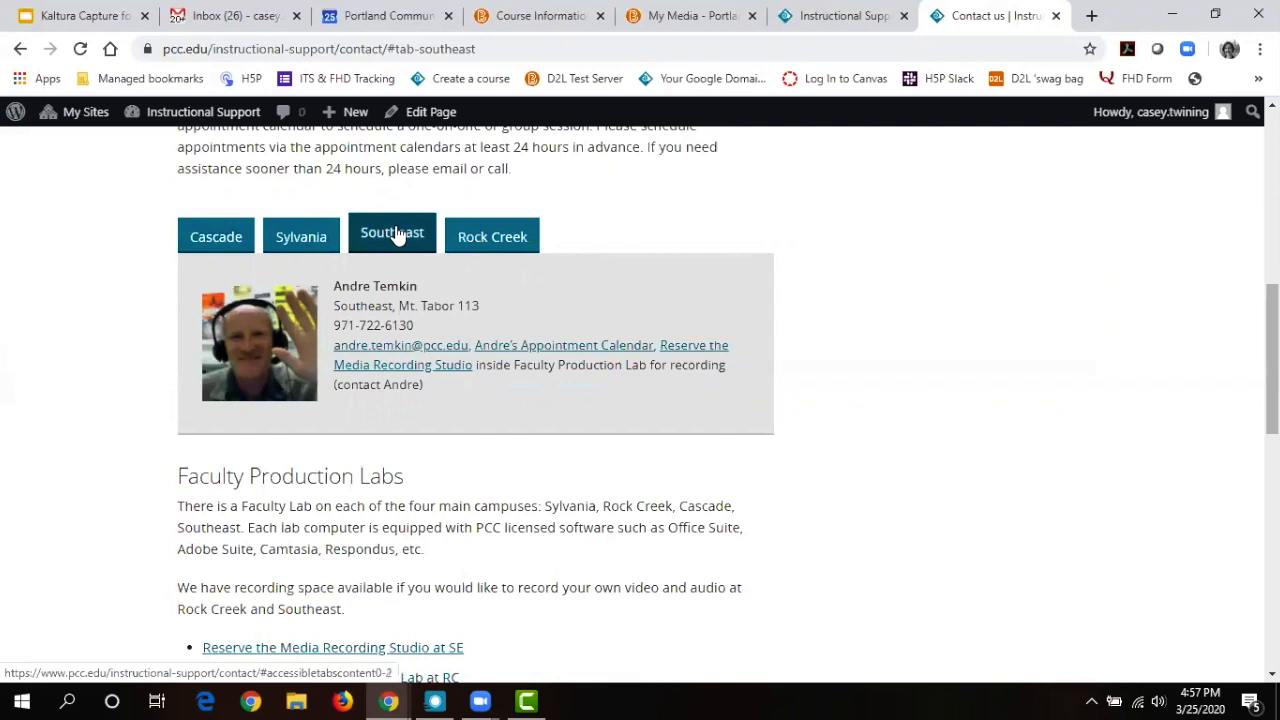
left_click(475, 236)
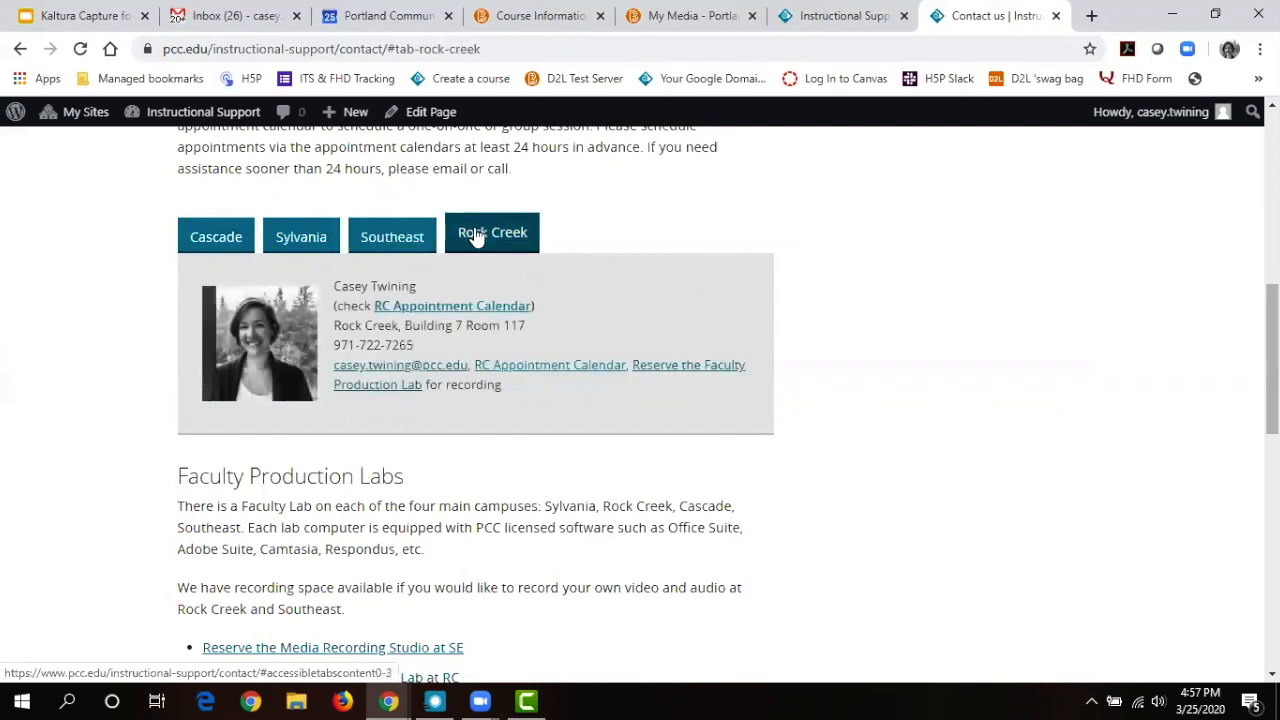
left_click(391, 244)
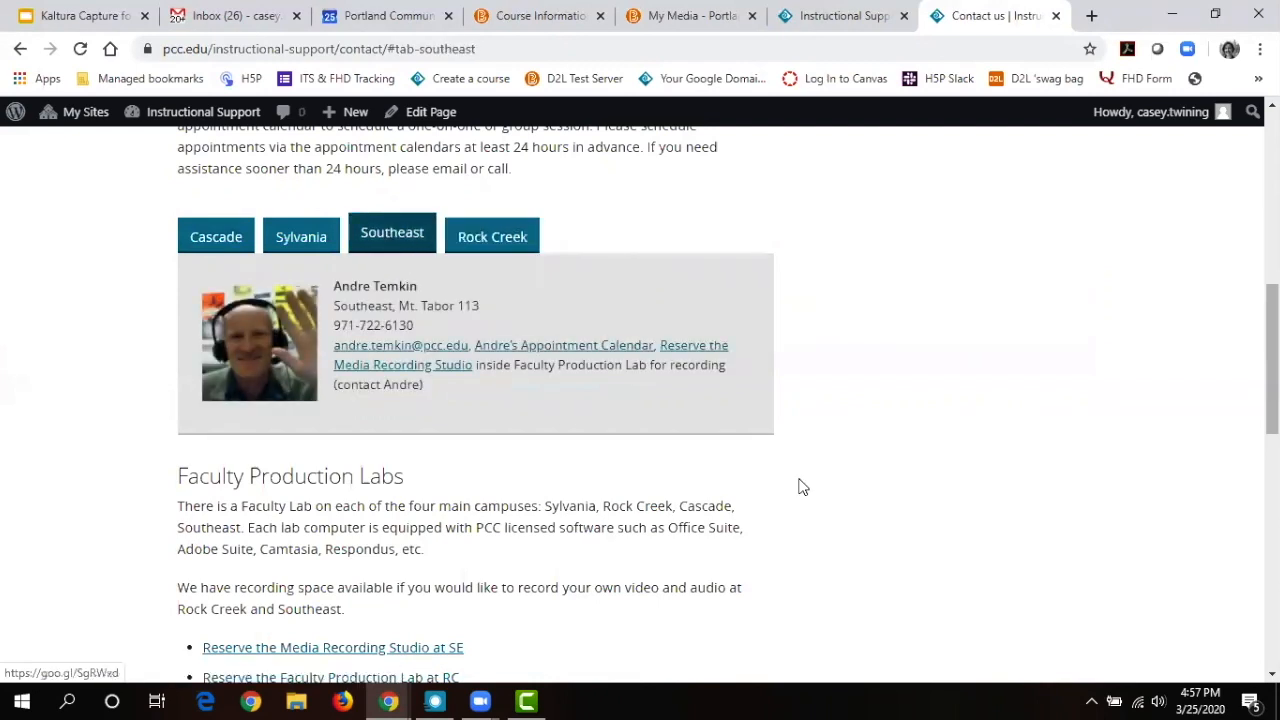